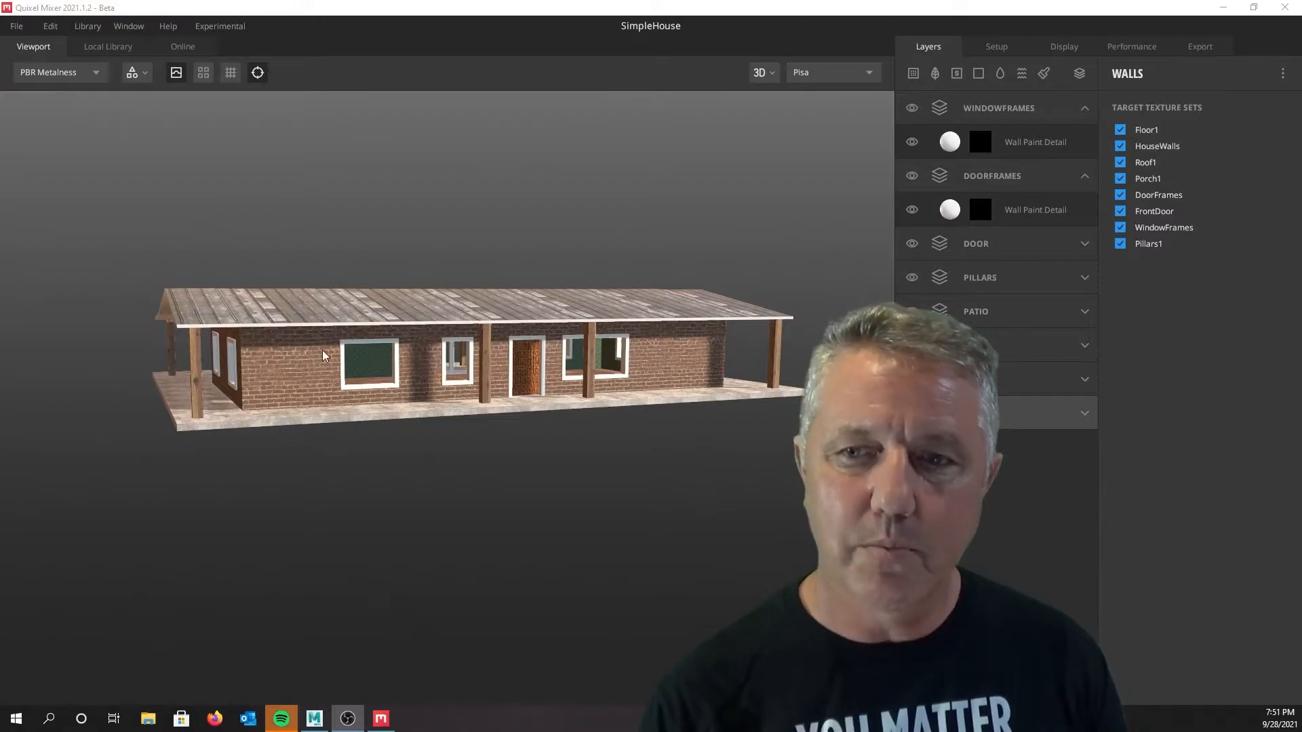
Examine the textured house from the front, side and porch, including its brick walls, roof, pillars and frames
mouse_move(317, 359)
alt+mouse_down()
mouse_move(307, 364)
mouse_move(317, 354)
alt+mouse_up()
alt+middle_drag(577, 335, 451, 331)
alt+drag(562, 331, 380, 337)
scroll(380, 338, up, 5)
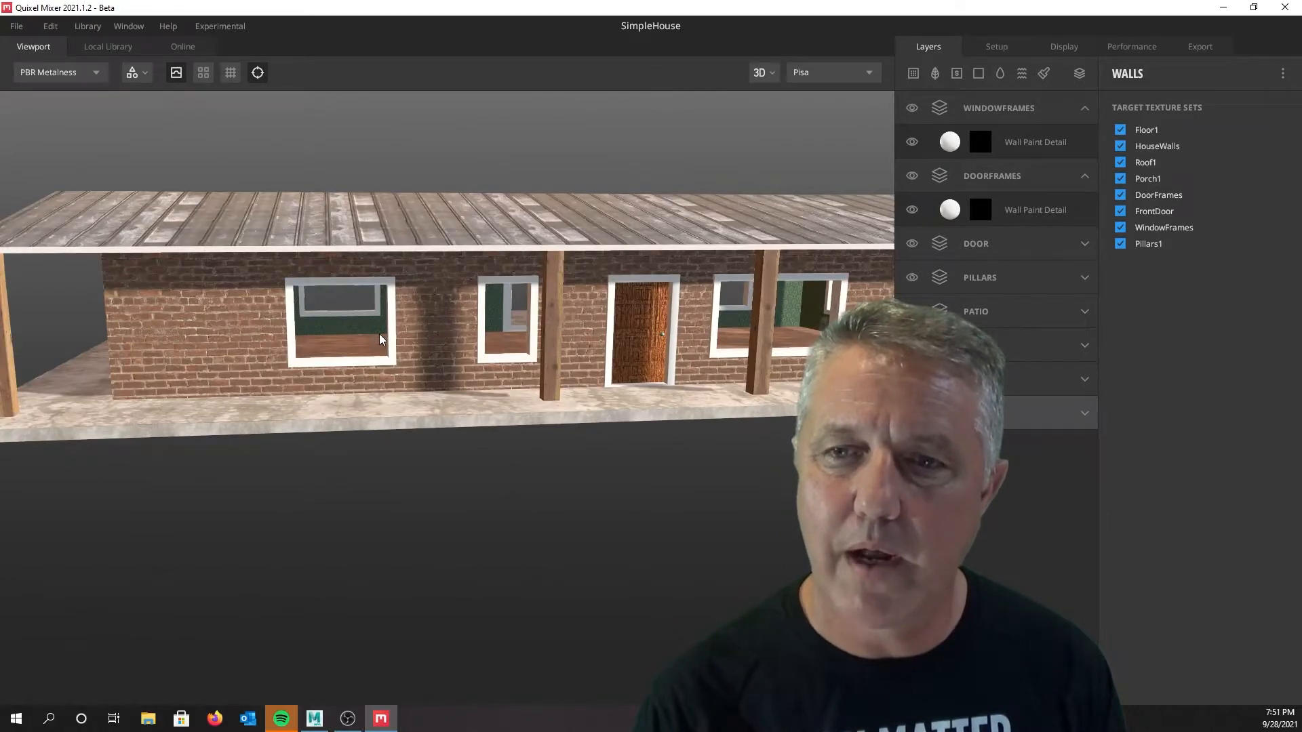
alt+drag(280, 311, 415, 329)
scroll(360, 322, down, 3)
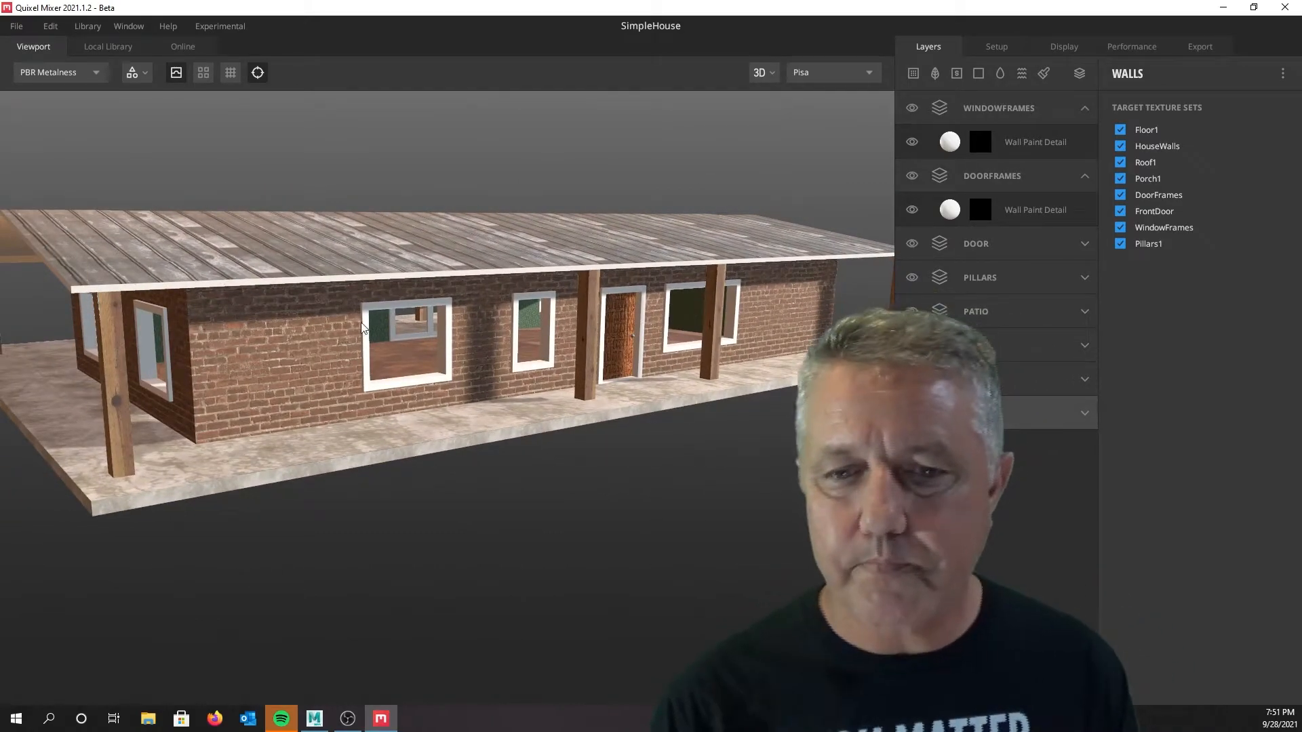
alt+drag(398, 319, 323, 228)
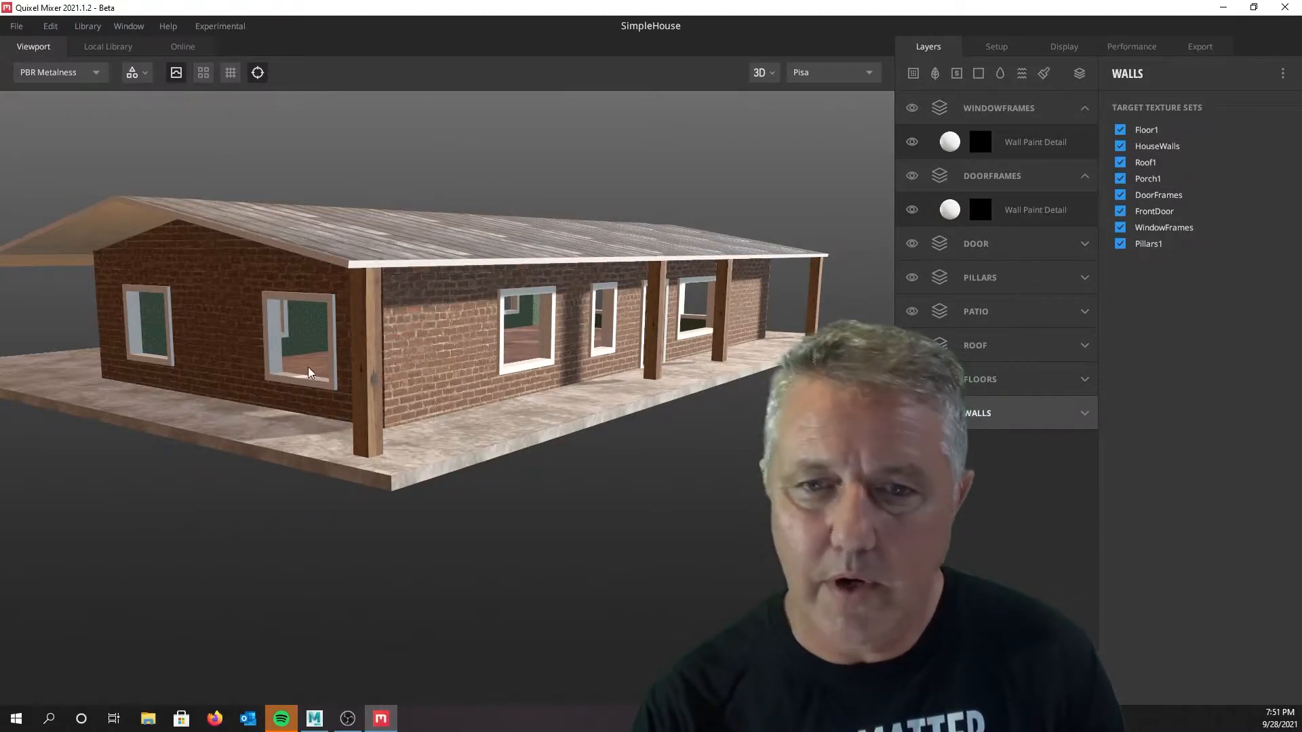
drag(189, 335, 313, 307)
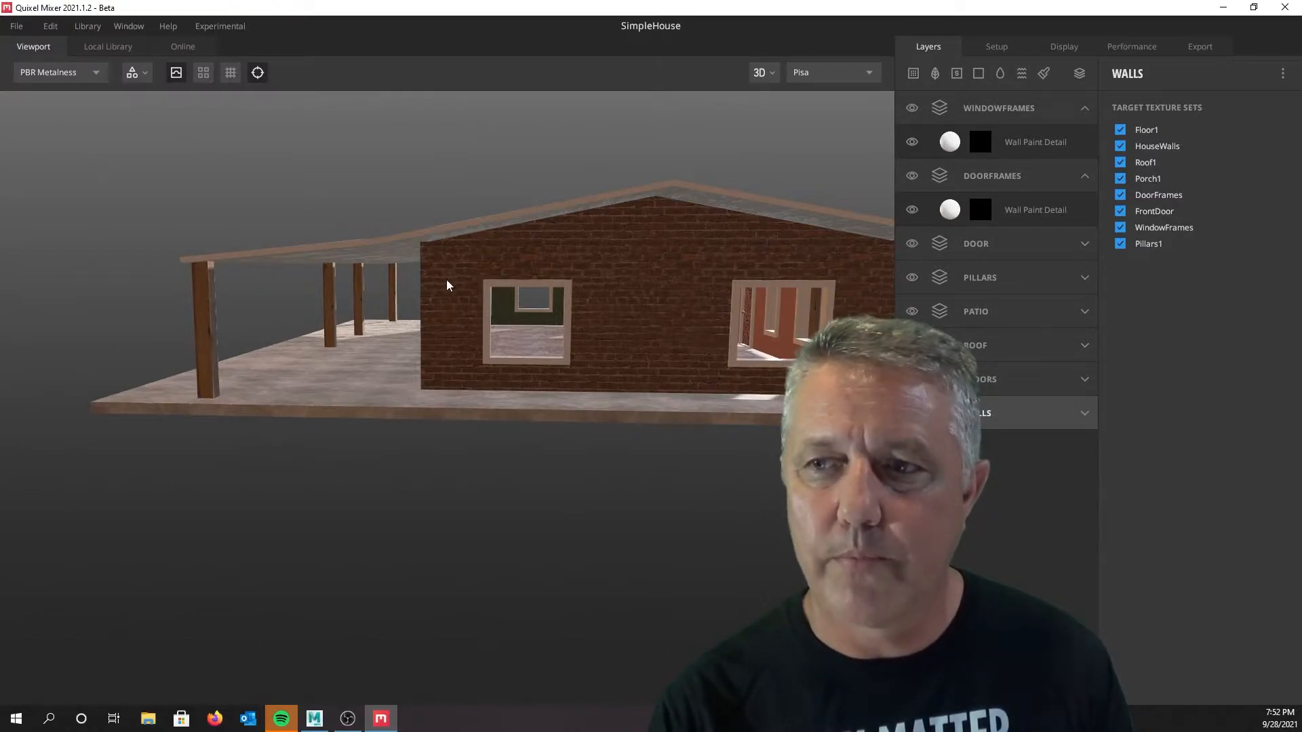
mouse_move(473, 282)
mouse_down()
mouse_move(834, 267)
mouse_move(477, 264)
mouse_up()
drag(618, 276, 558, 274)
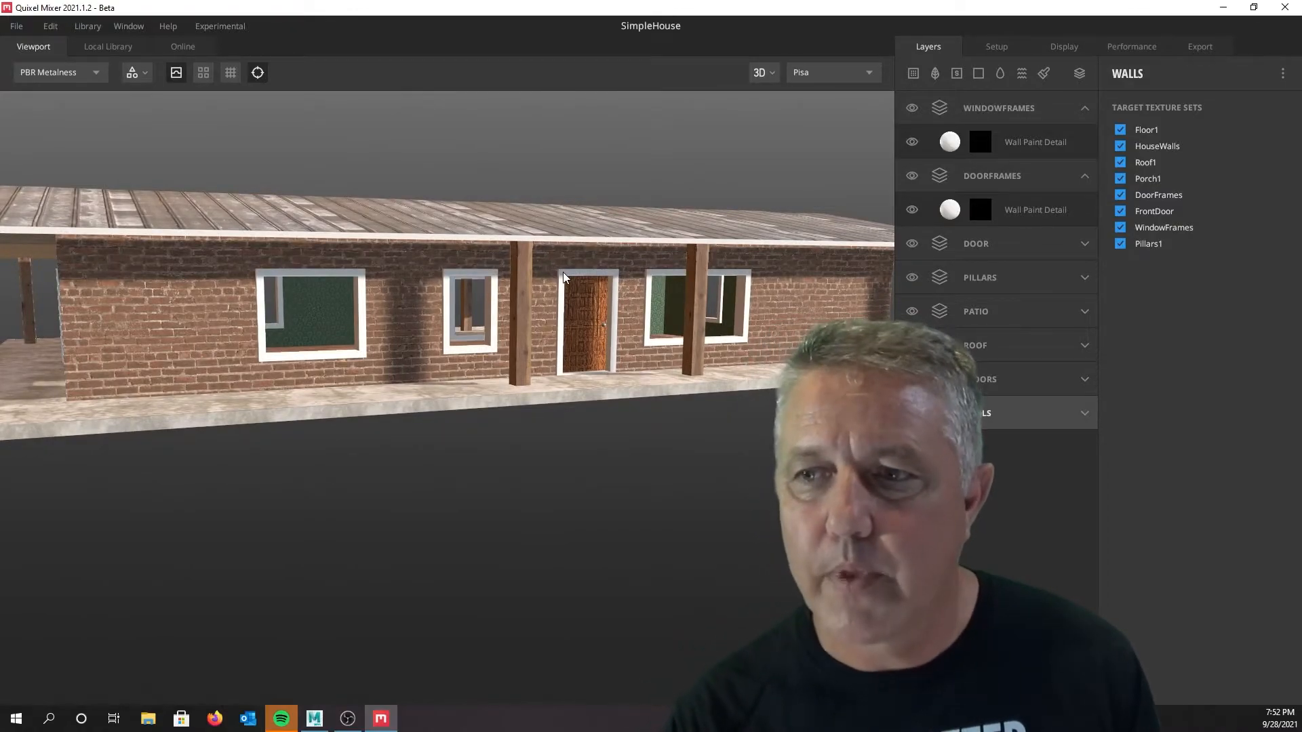
drag(562, 277, 575, 286)
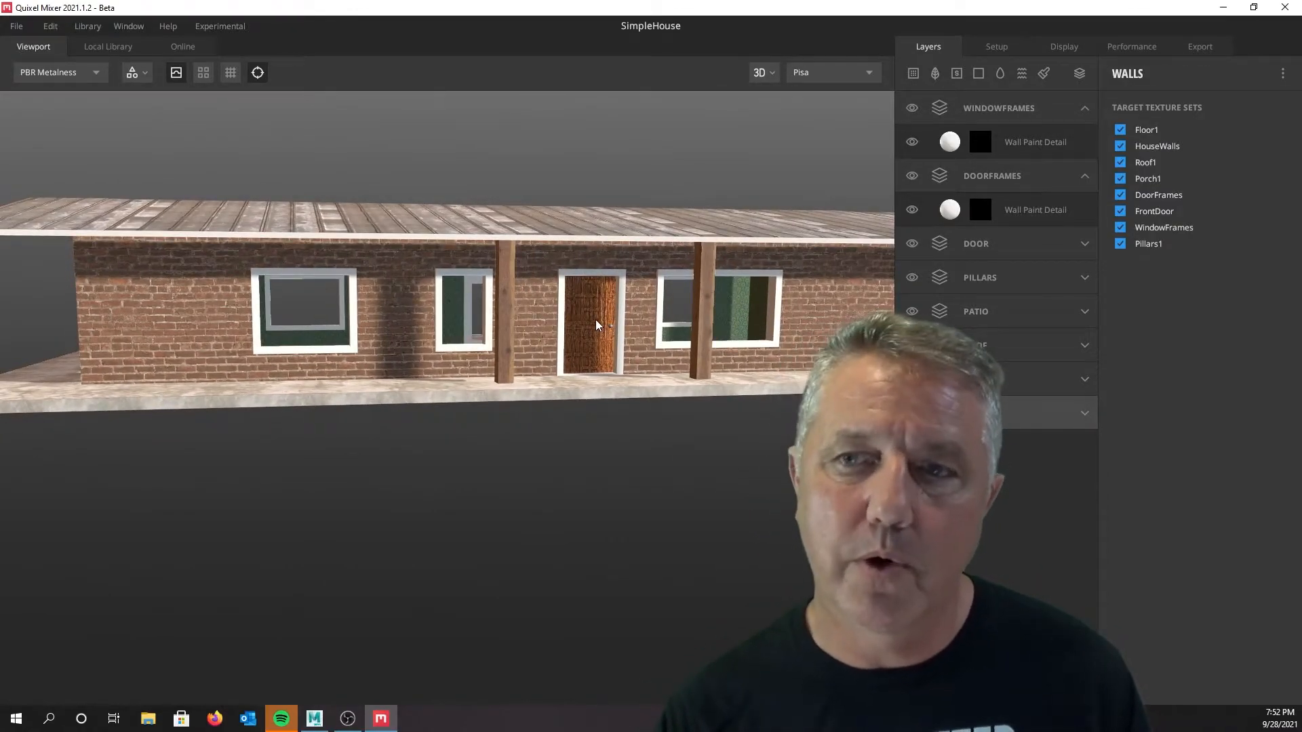
scroll(360, 317, down, 2)
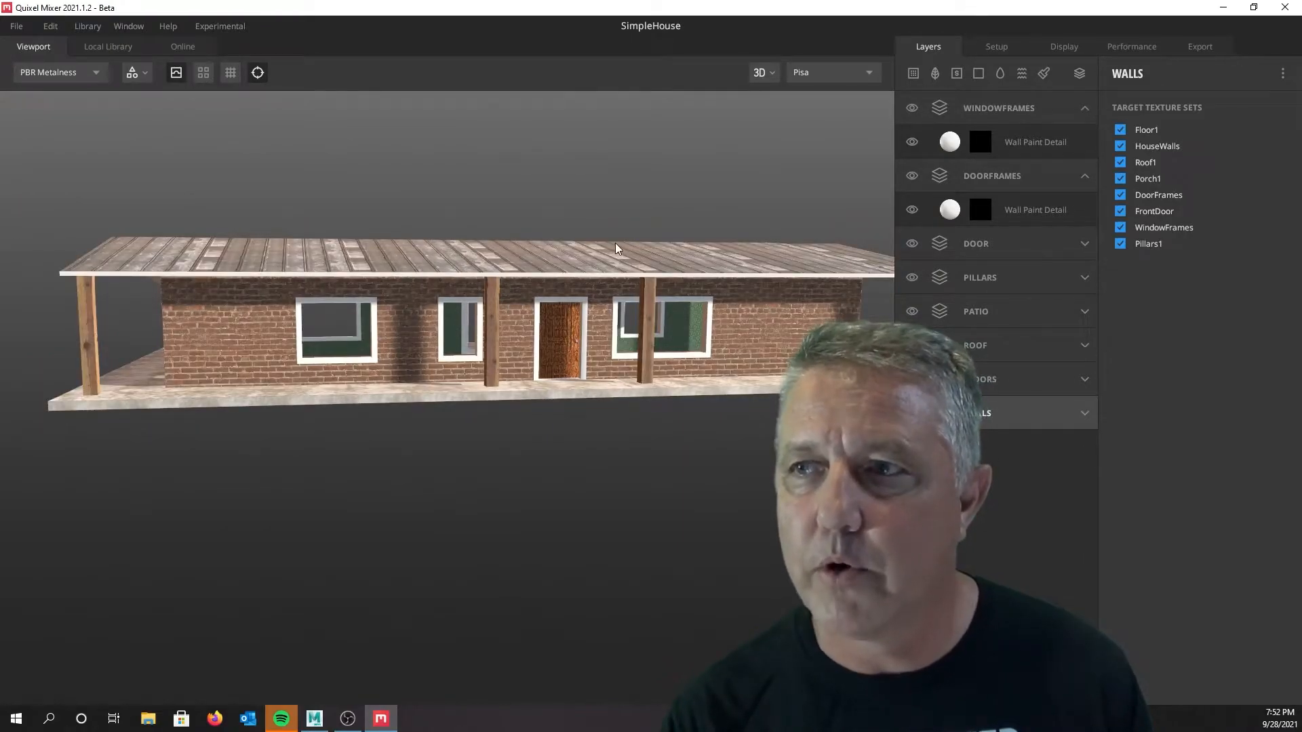
Switch the viewport to 2D View to examine the UV tiles of the house's texture sets
click(775, 74)
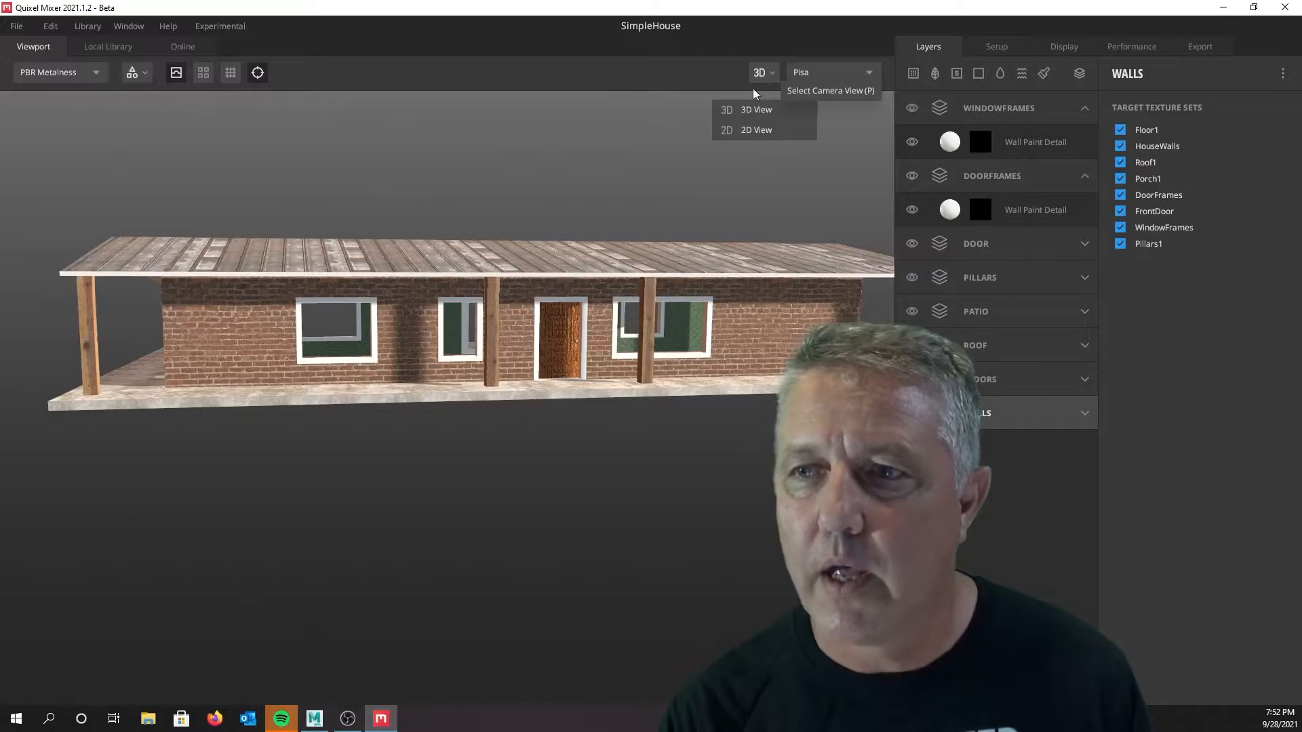
click(727, 132)
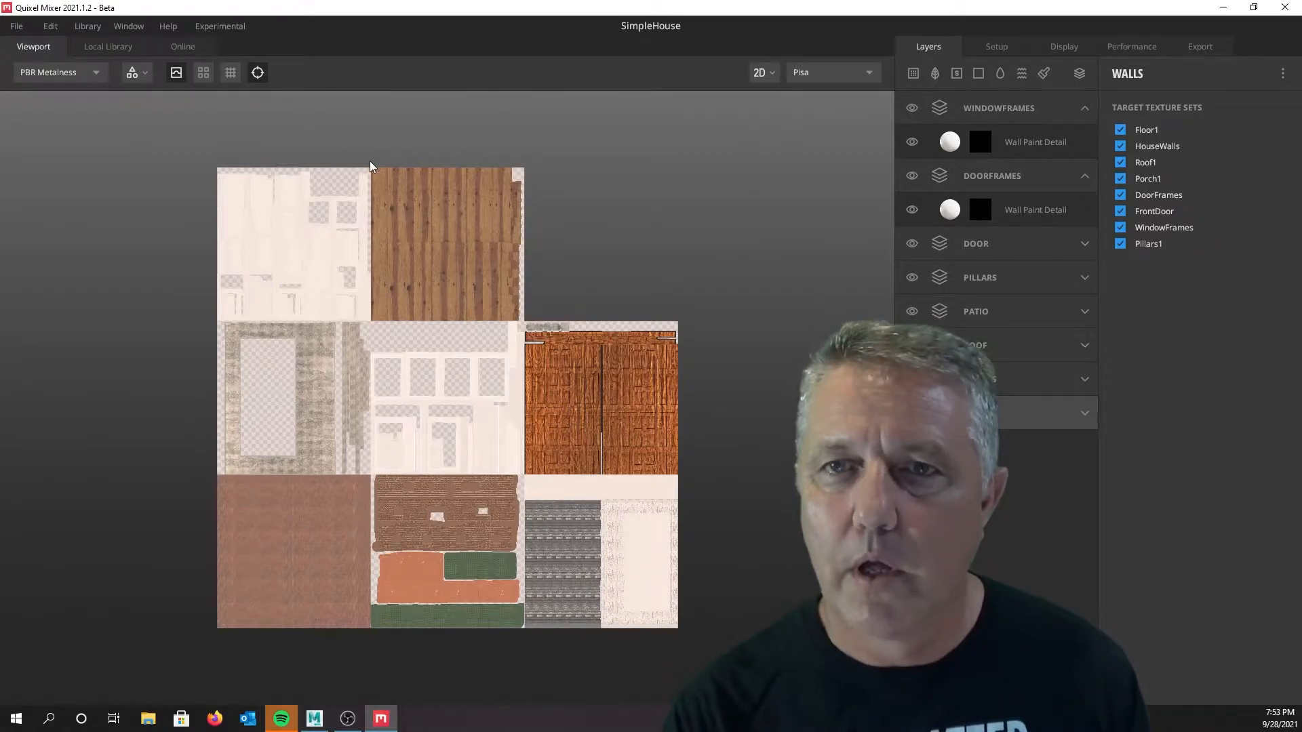
Switch to Maya and examine the untextured house model from the side
click(1218, 11)
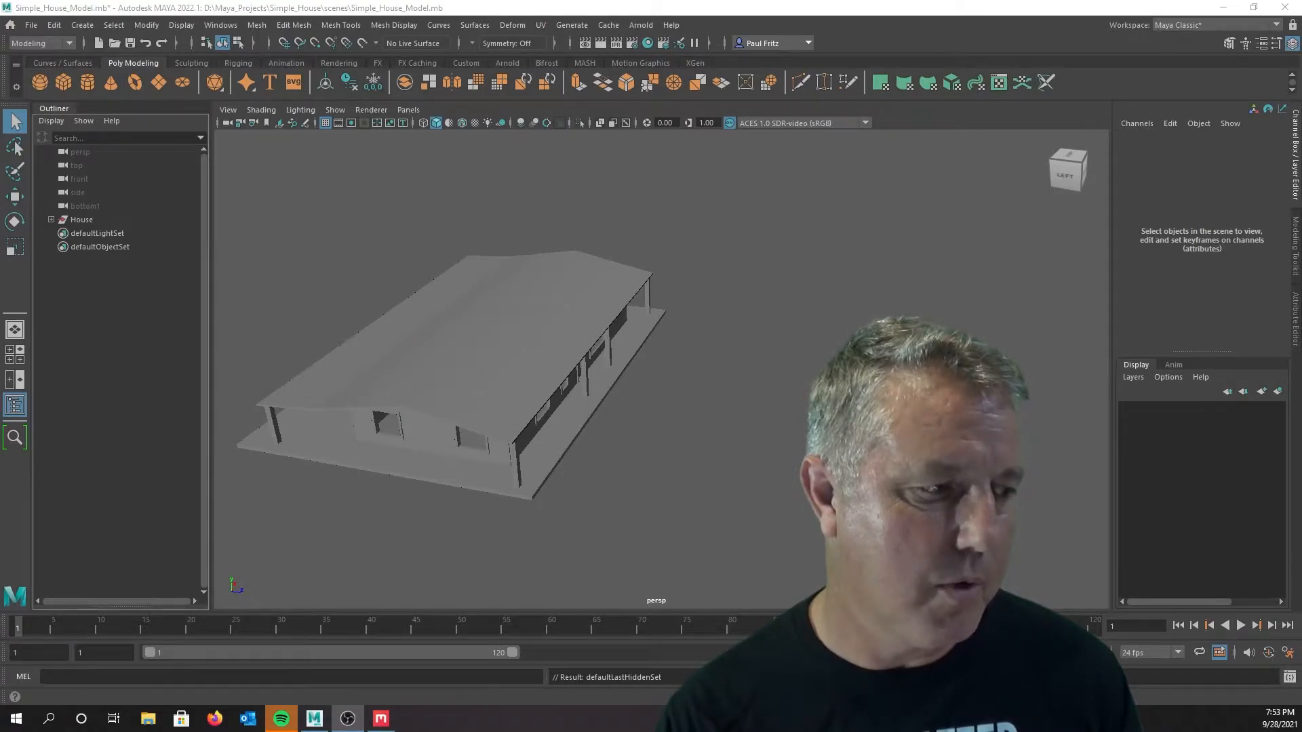
mouse_move(585, 355)
alt+mouse_down()
mouse_move(552, 346)
mouse_move(543, 327)
mouse_move(645, 346)
mouse_move(604, 347)
alt+mouse_up()
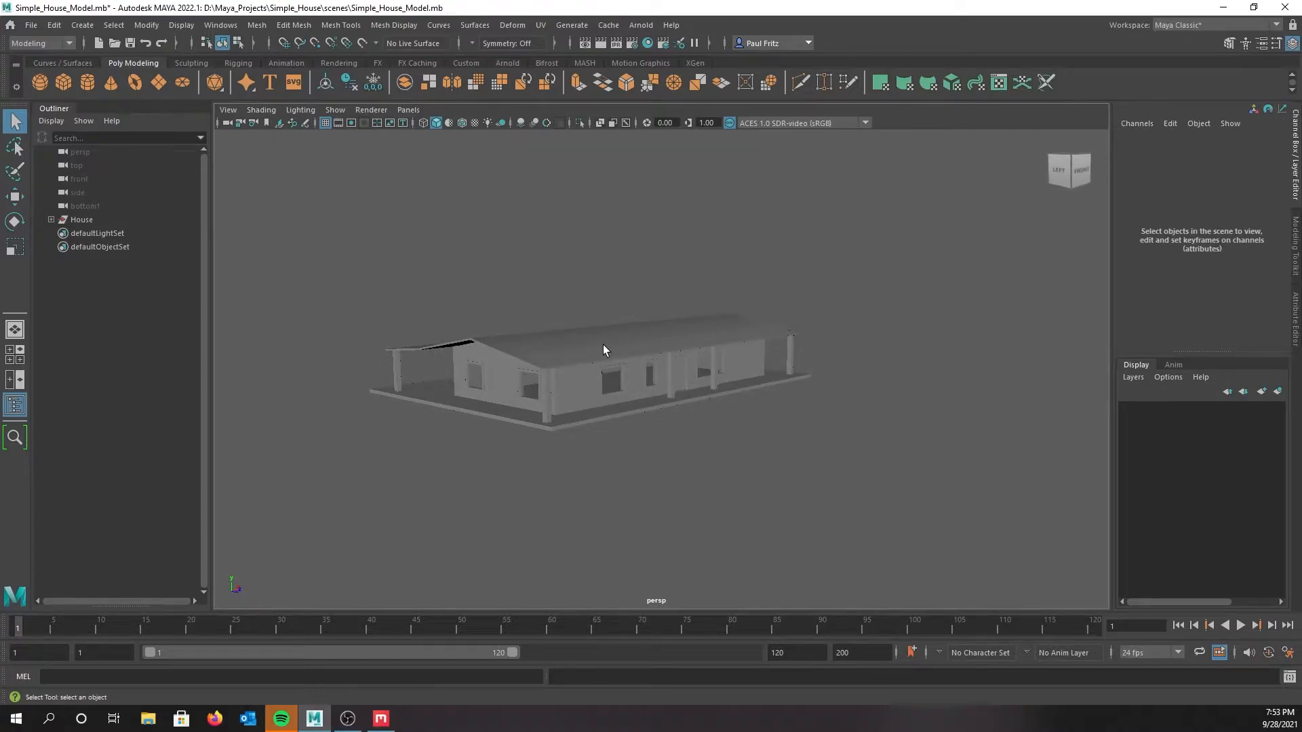
scroll(604, 347, up, 3)
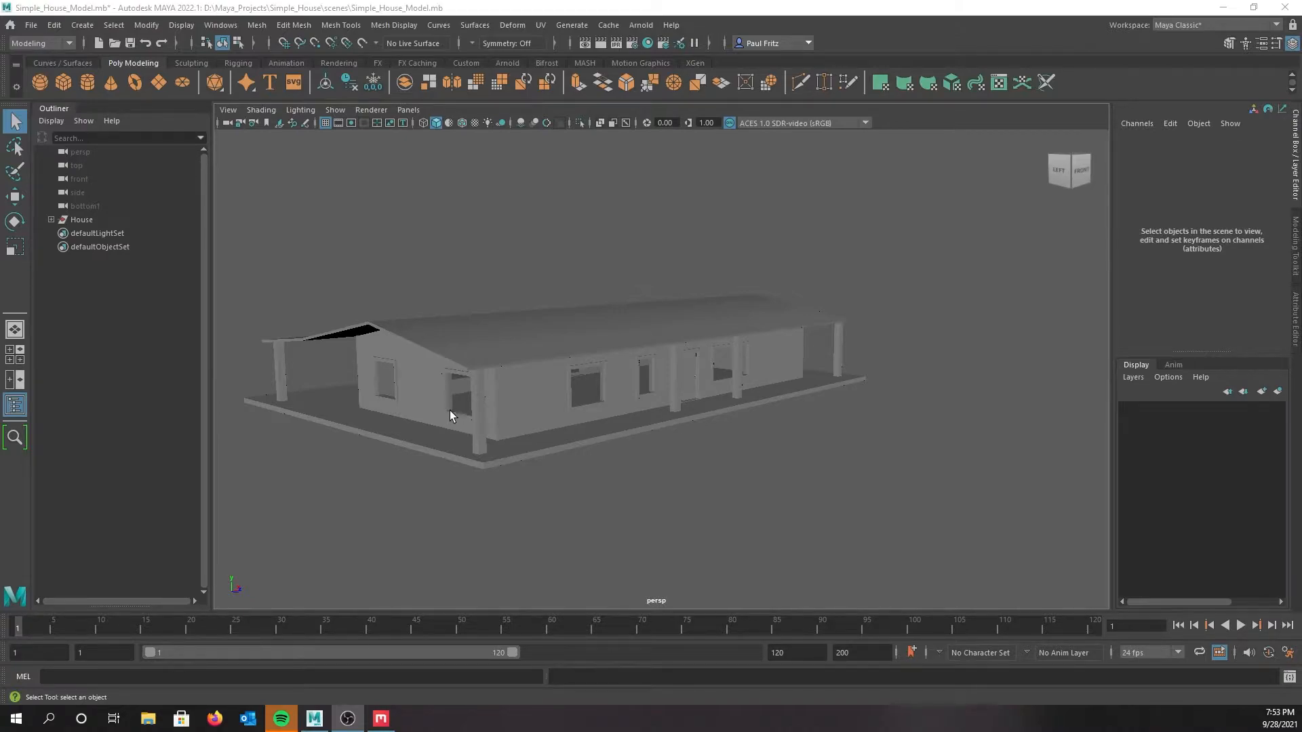
alt+drag(567, 305, 515, 295)
scroll(523, 316, up, 3)
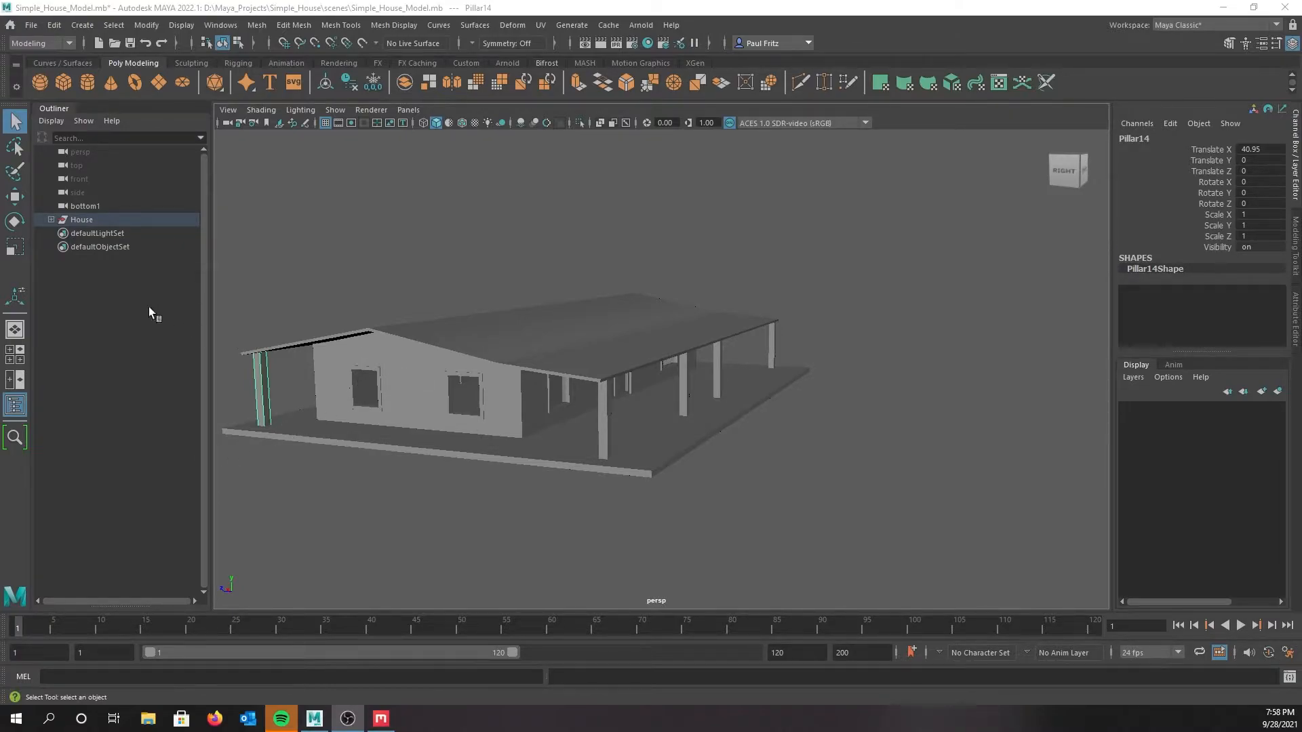
Open the UV Editor and place its window beside the house model
click(541, 26)
click(572, 52)
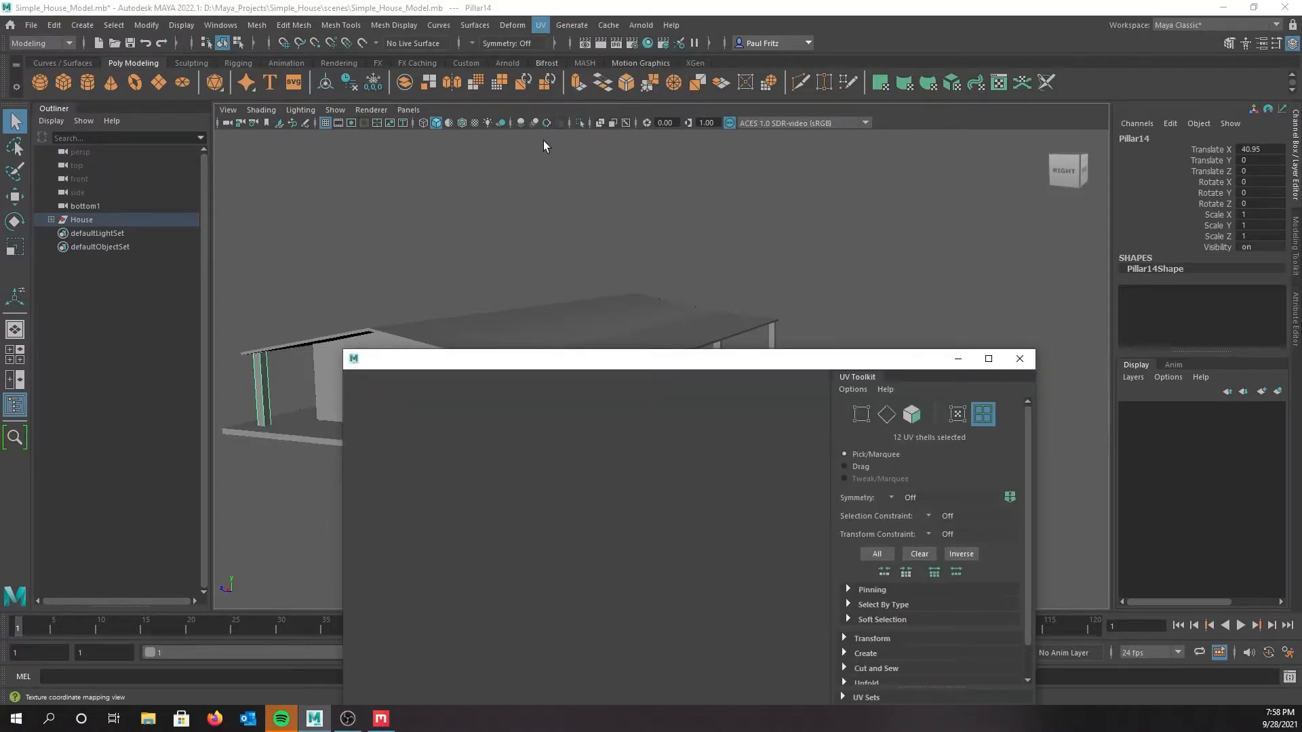
drag(533, 364, 900, 306)
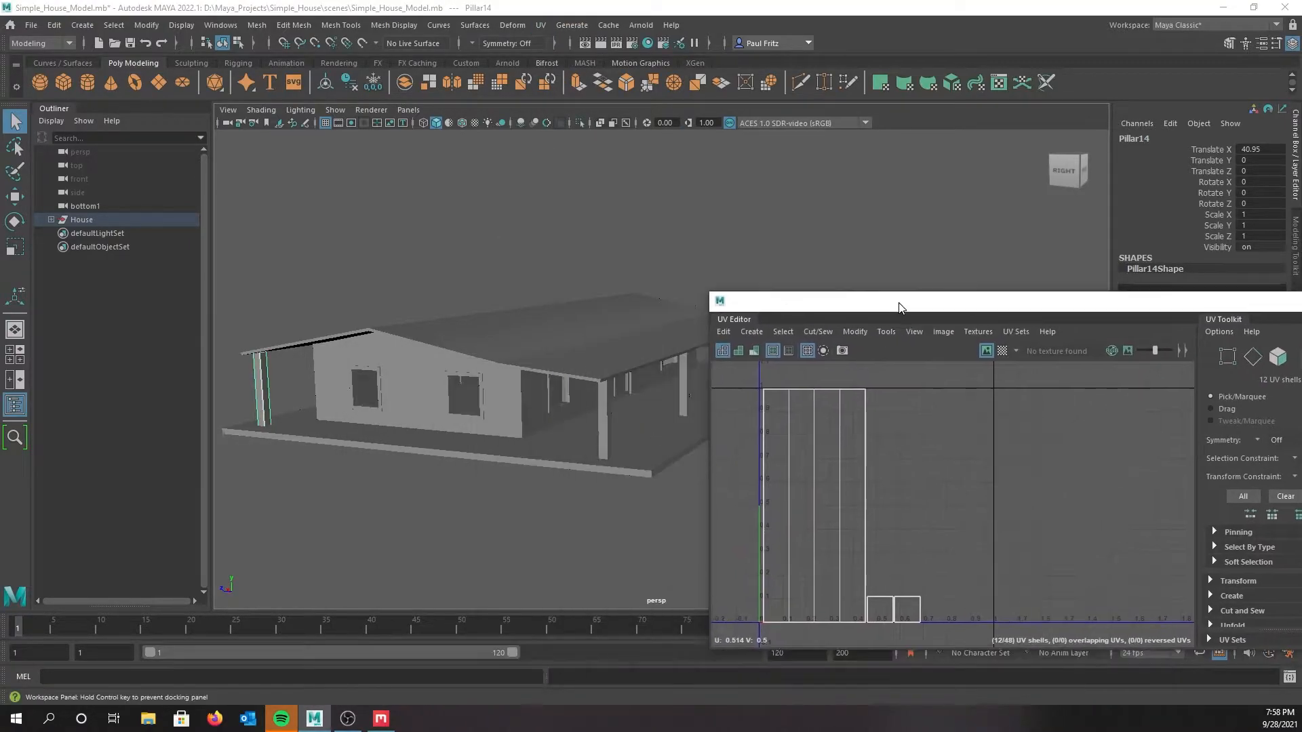
Compare the UV layouts of the front corner pillar and a pillar farther along the porch
click(600, 415)
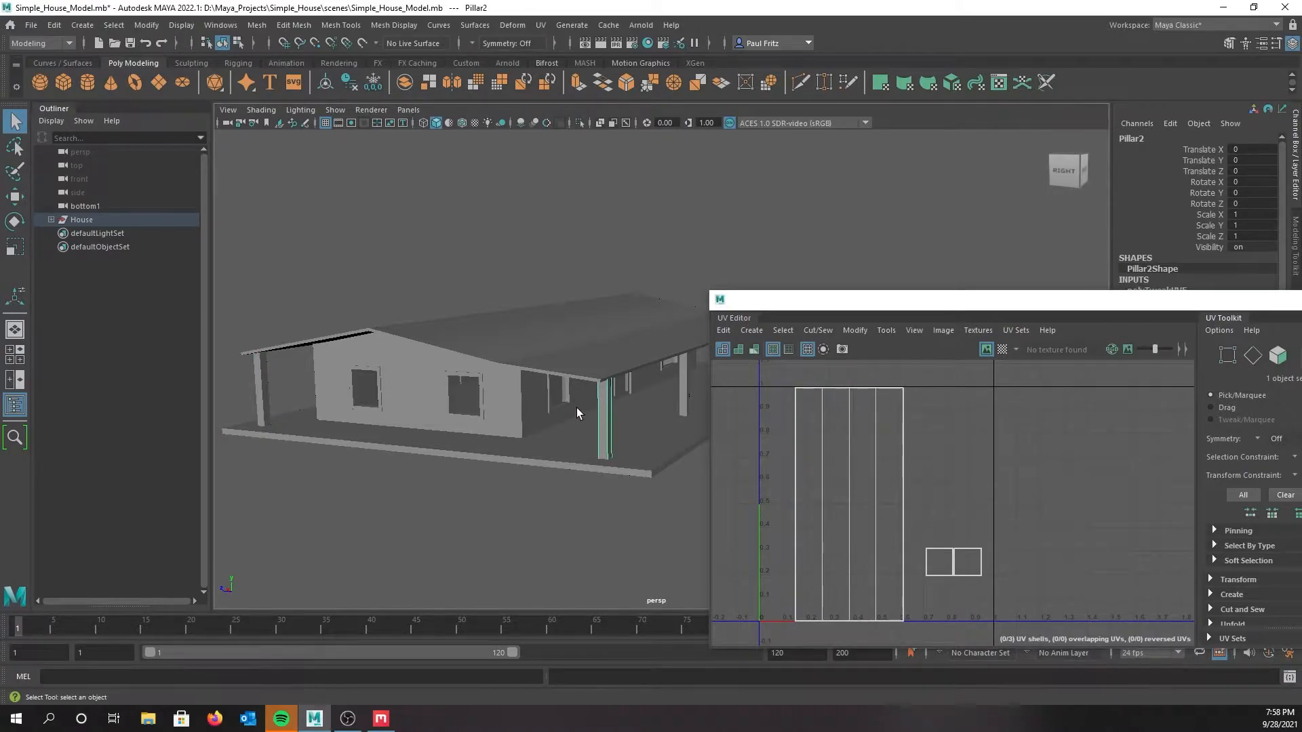
alt+drag(576, 409, 541, 394)
alt+middle_drag(540, 394, 400, 335)
scroll(471, 349, up, 3)
alt+drag(400, 335, 433, 335)
click(539, 340)
alt+middle_drag(432, 335, 504, 303)
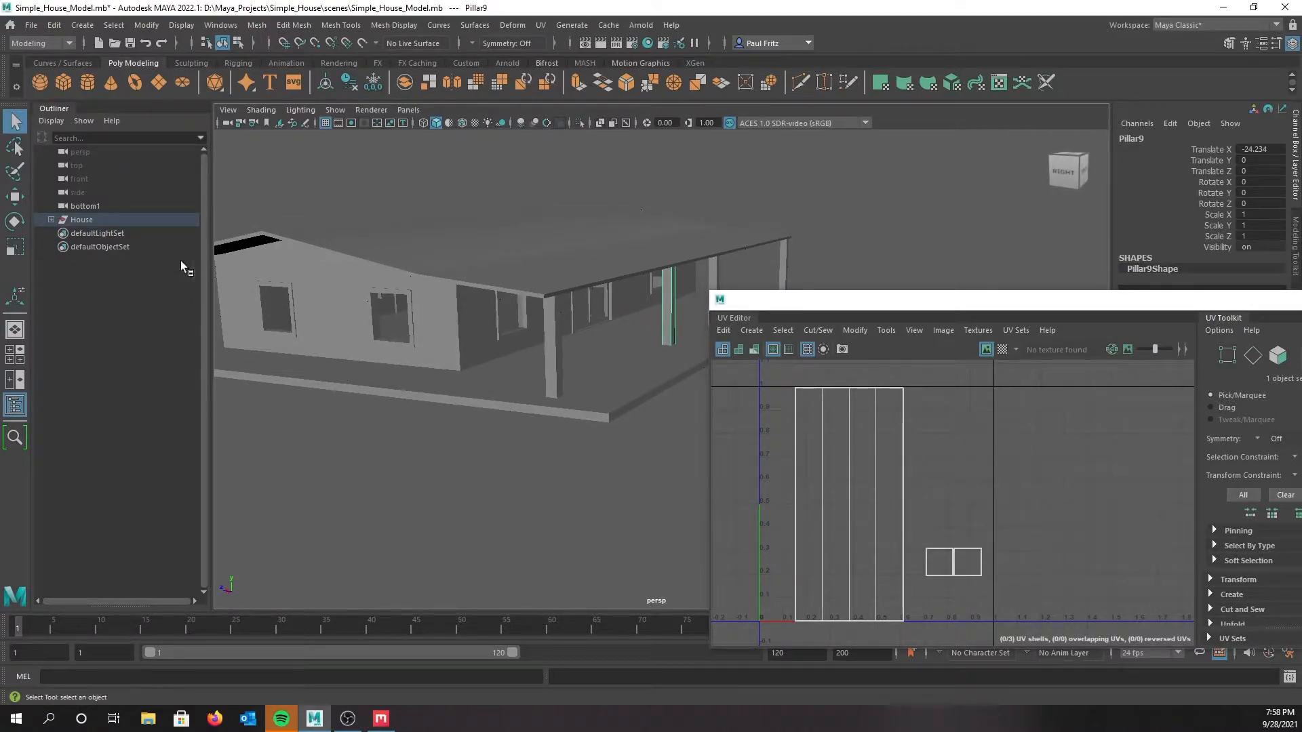
Expand the House and Pillars groups and select all pillars from Pillar2 through Pillar14
click(51, 219)
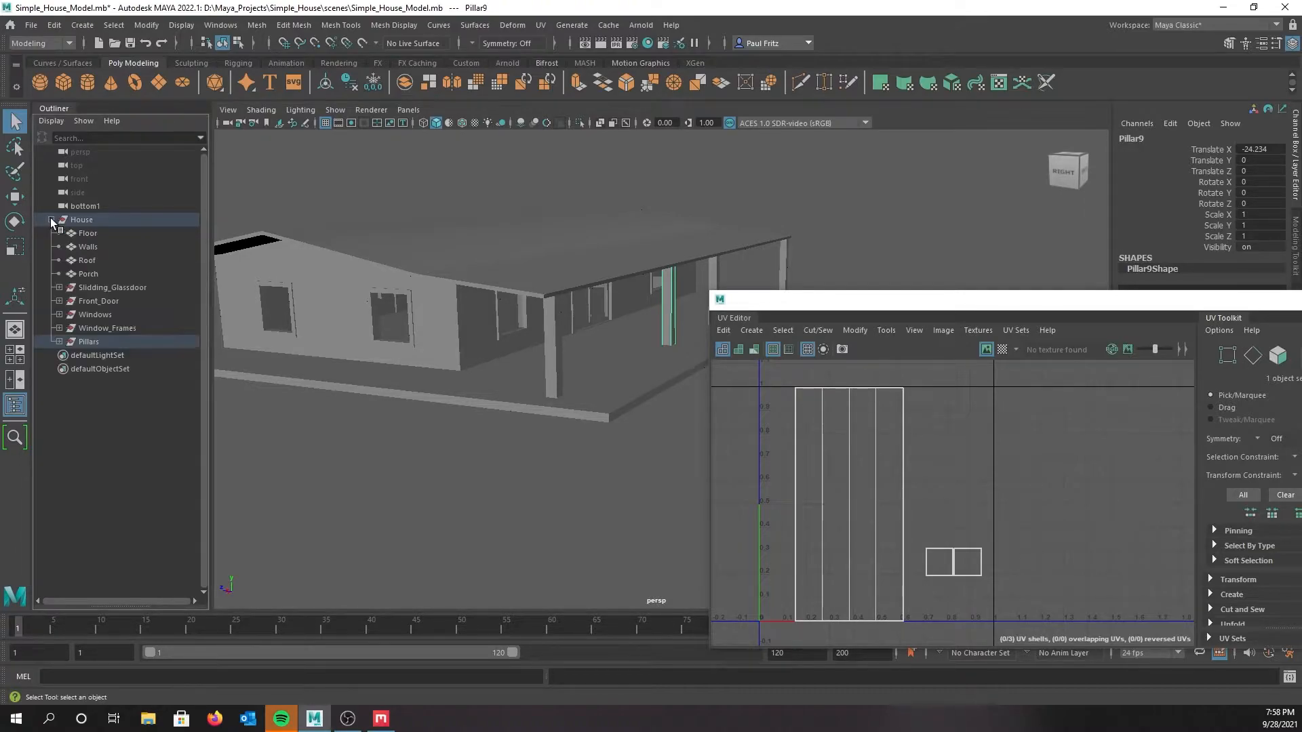
click(59, 342)
click(95, 355)
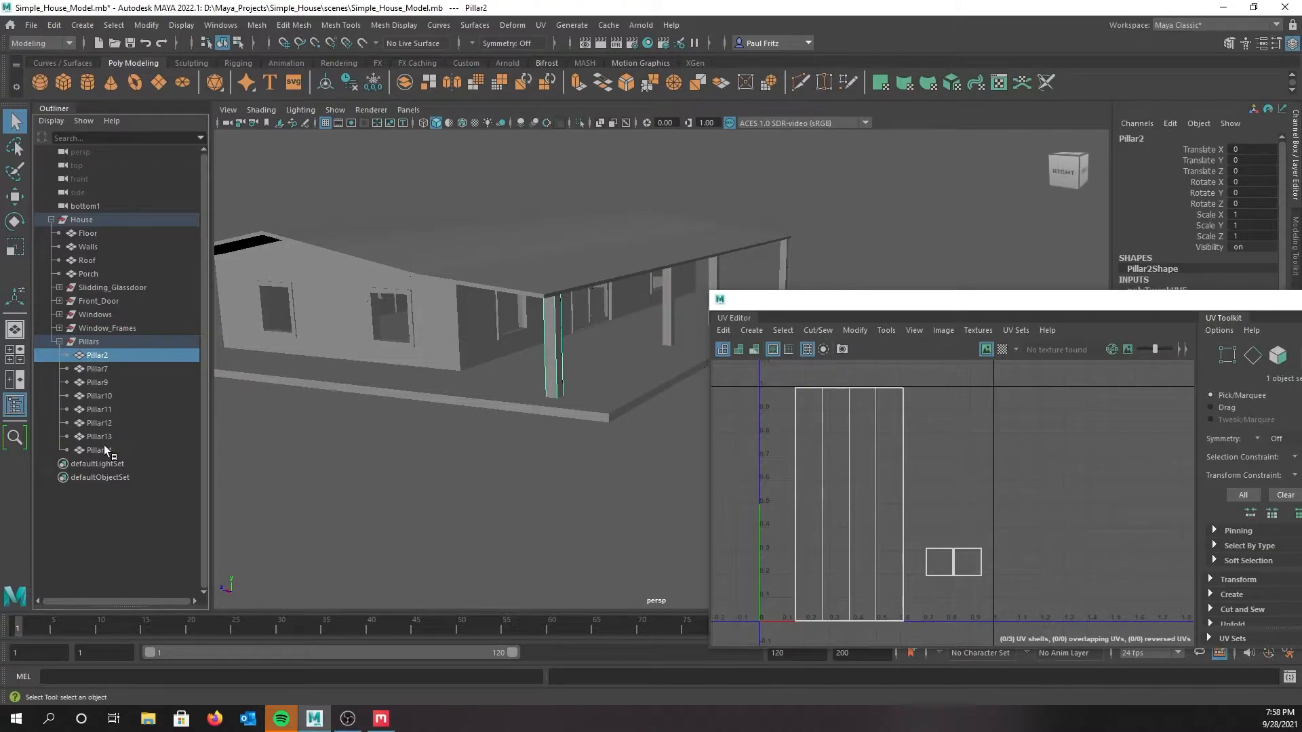
shift+click(98, 451)
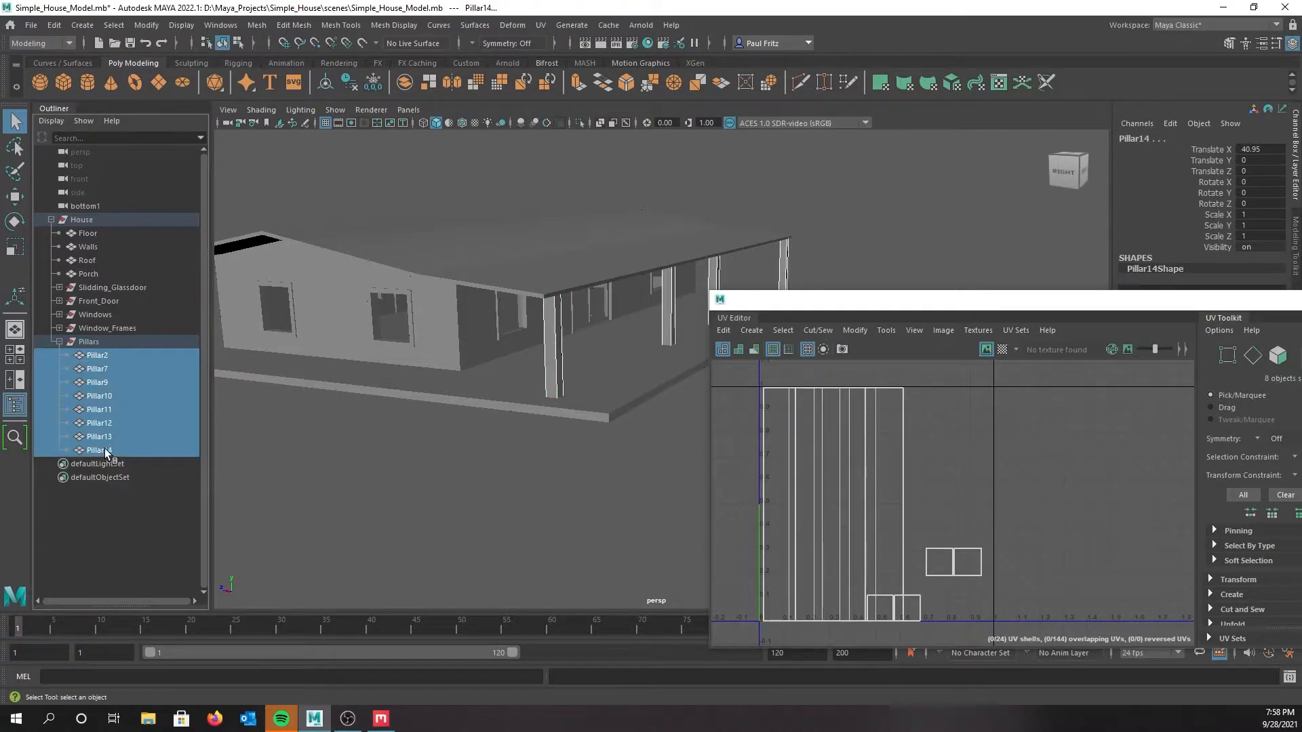
Select all UV shells of the pillars in the UV Editor
drag(893, 307, 626, 204)
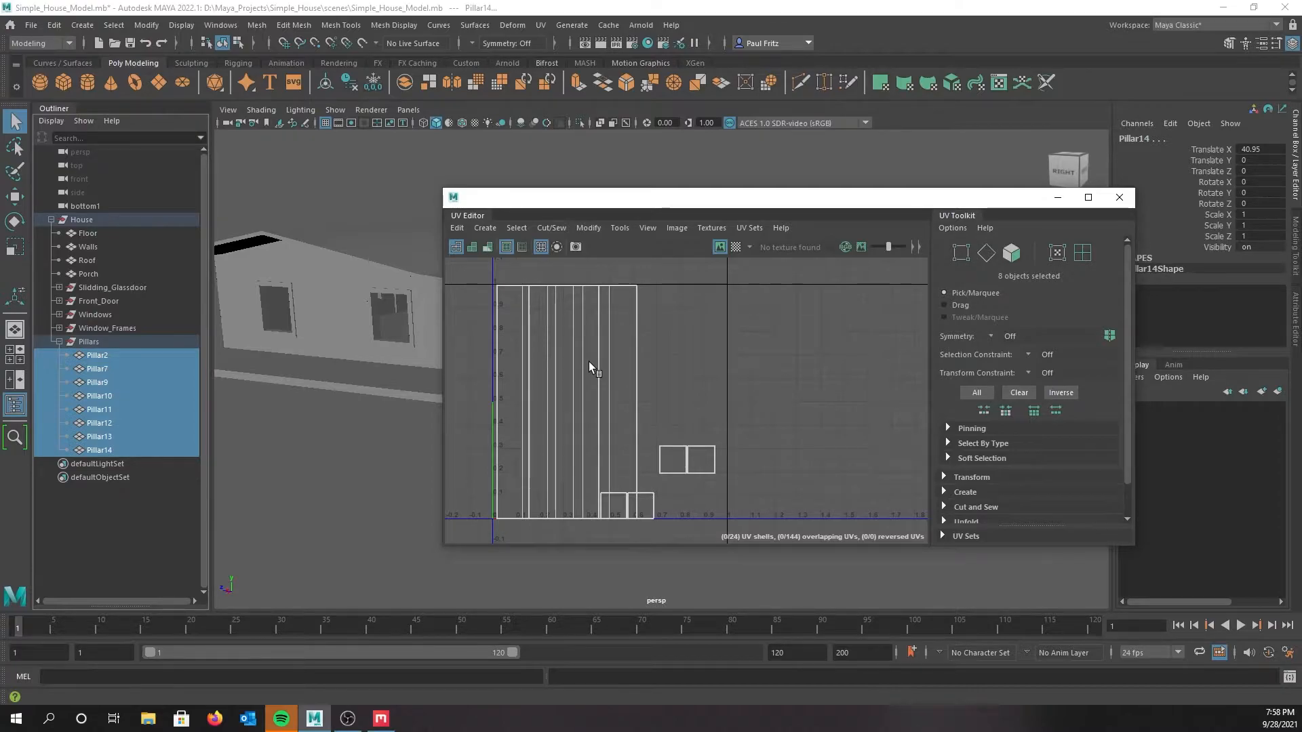
scroll(588, 361, down, 2)
right_drag(498, 281, 457, 268)
drag(466, 268, 769, 543)
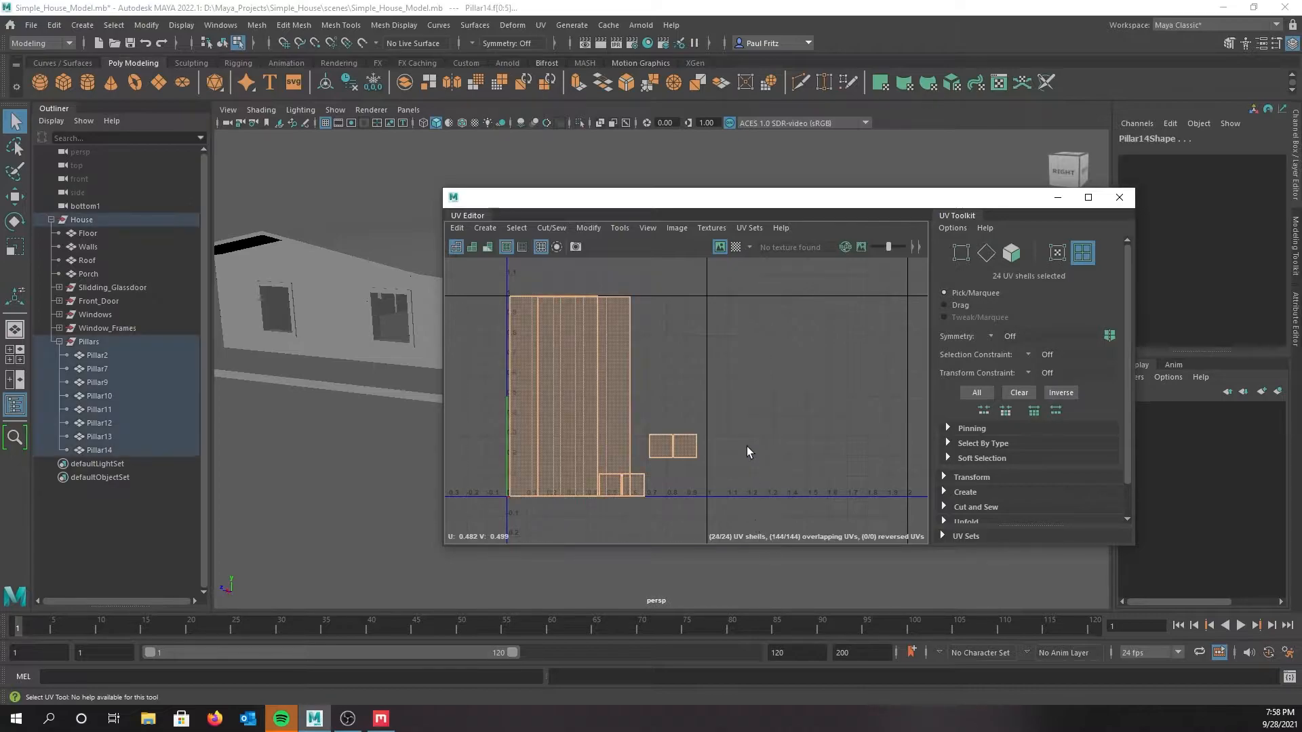
Open the Layout UVs options for the selected pillar shells and reset them to their defaults
click(587, 228)
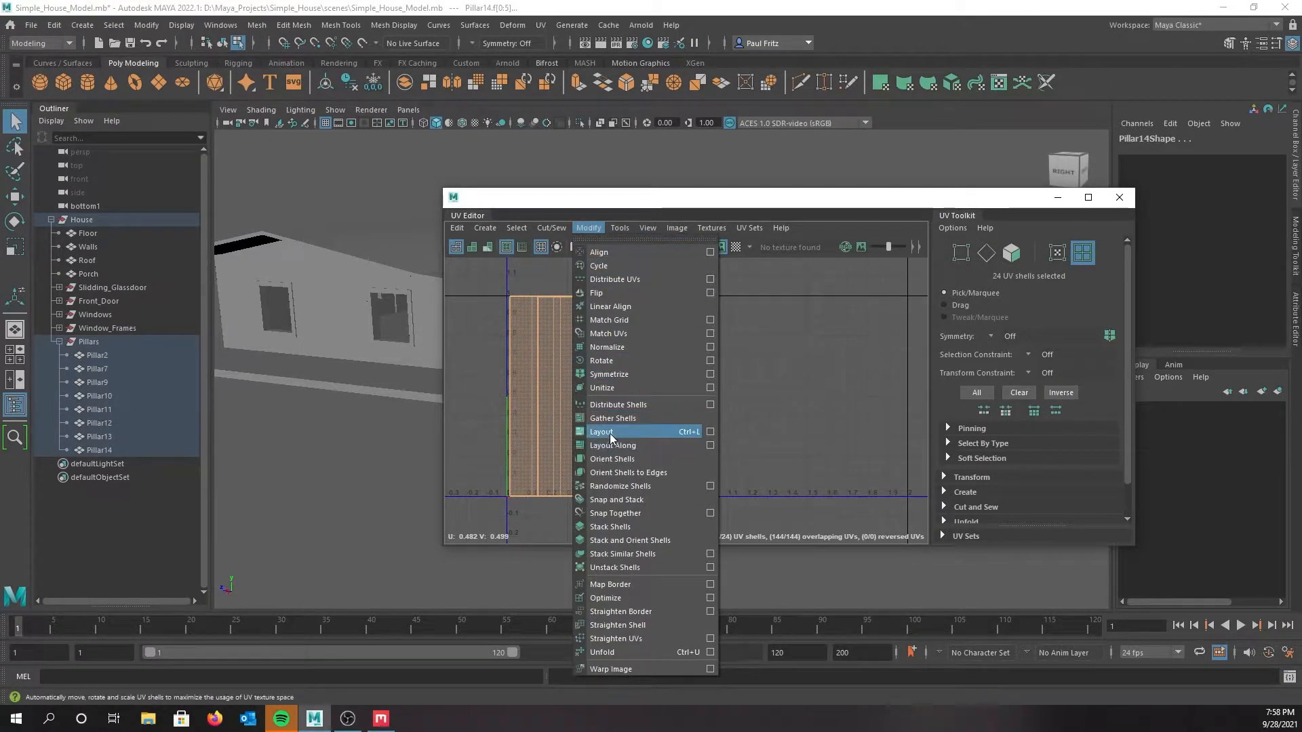
click(710, 432)
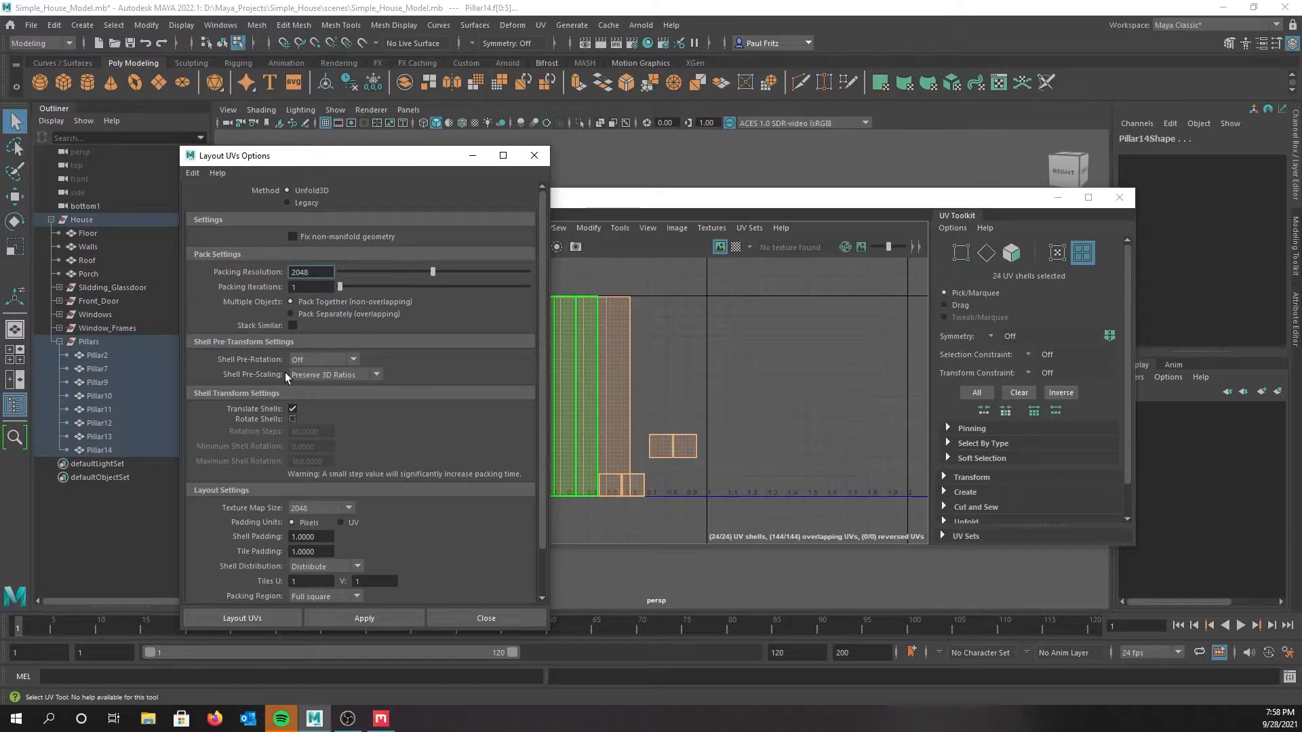
click(189, 174)
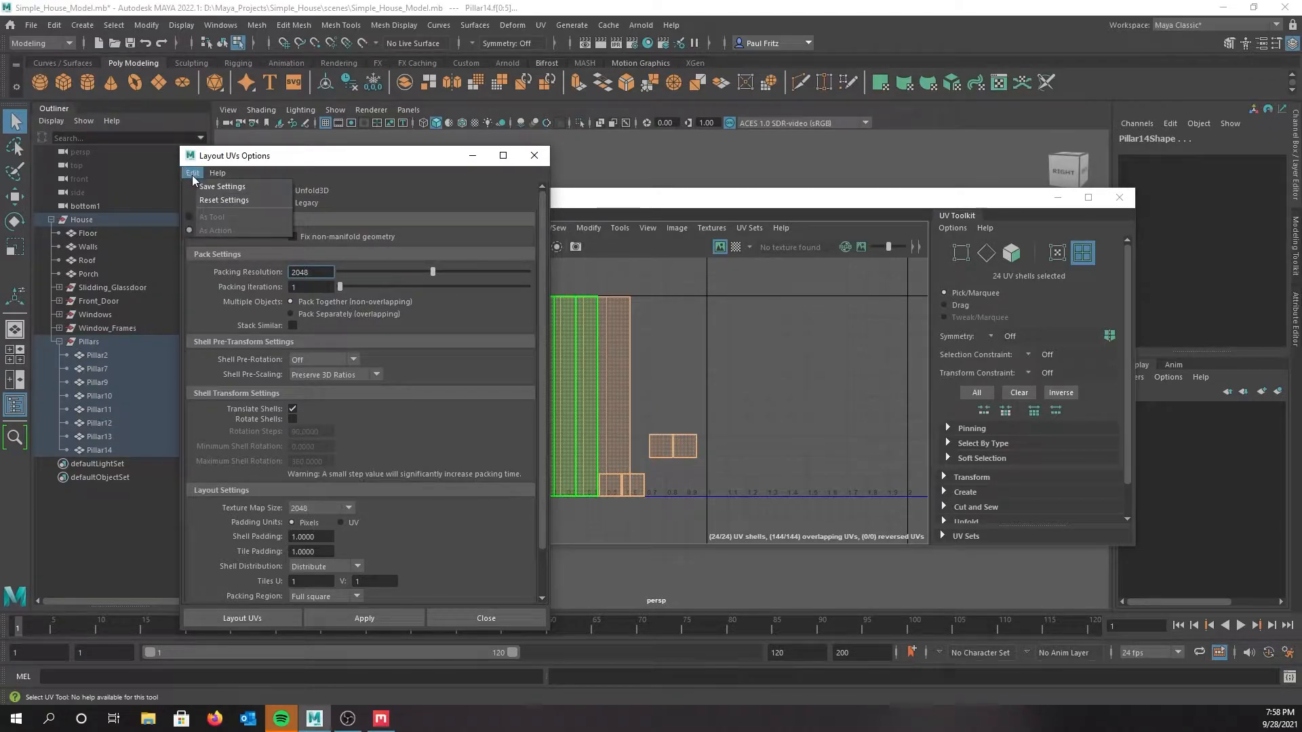
click(223, 200)
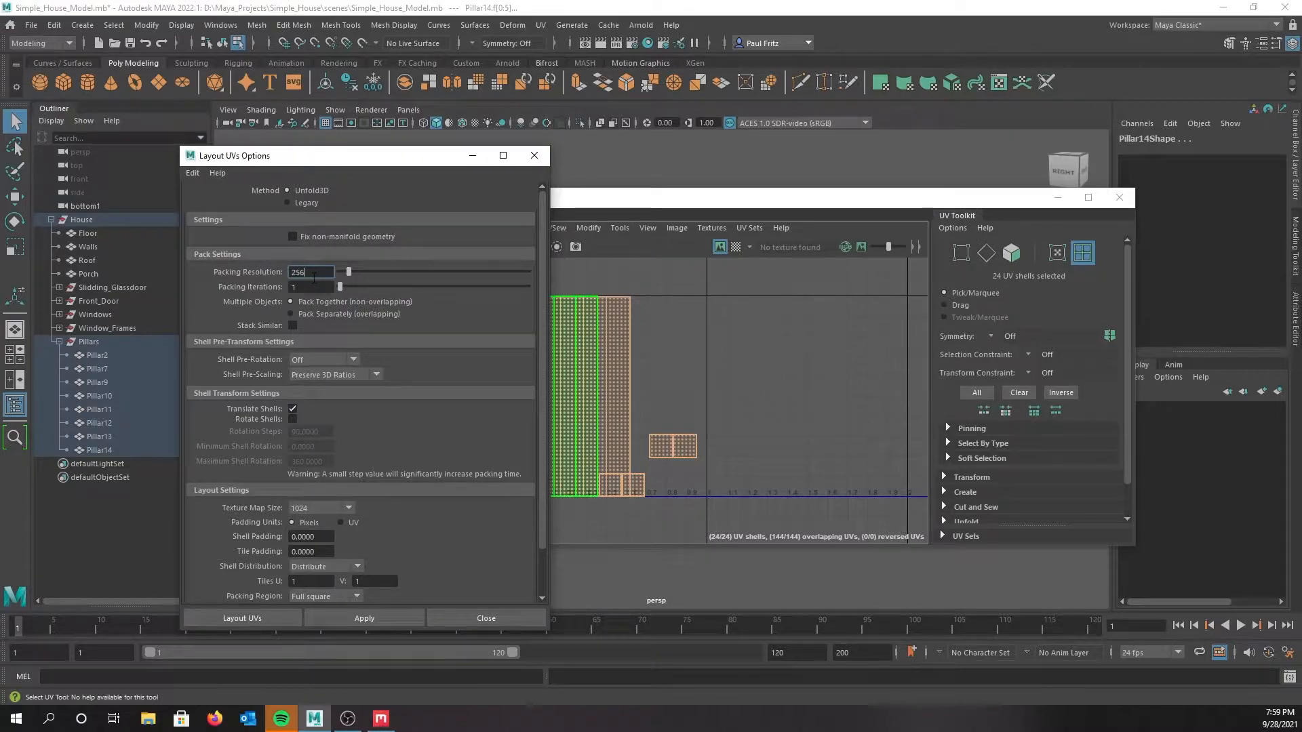
Set the UV layout's texture map size and packing resolution to 2048
drag(313, 272, 285, 274)
click(348, 507)
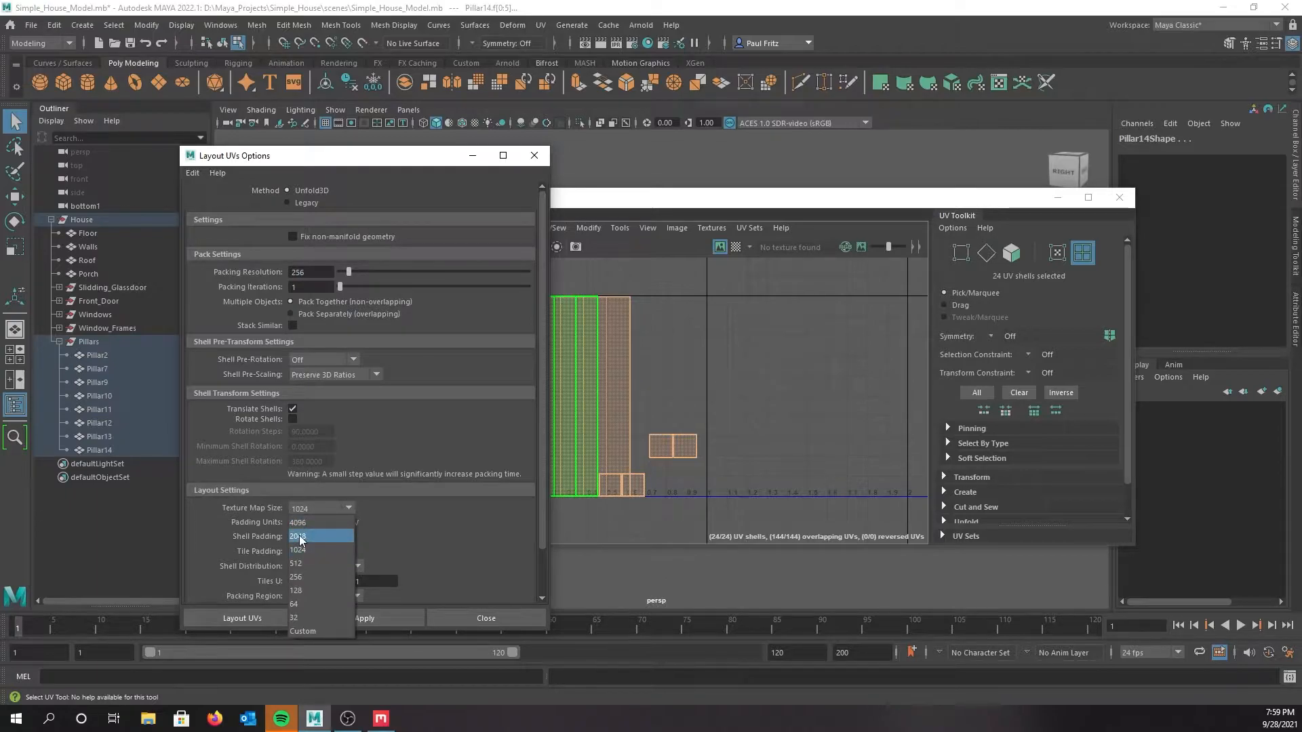
click(299, 537)
drag(335, 274, 240, 272)
text(2048)
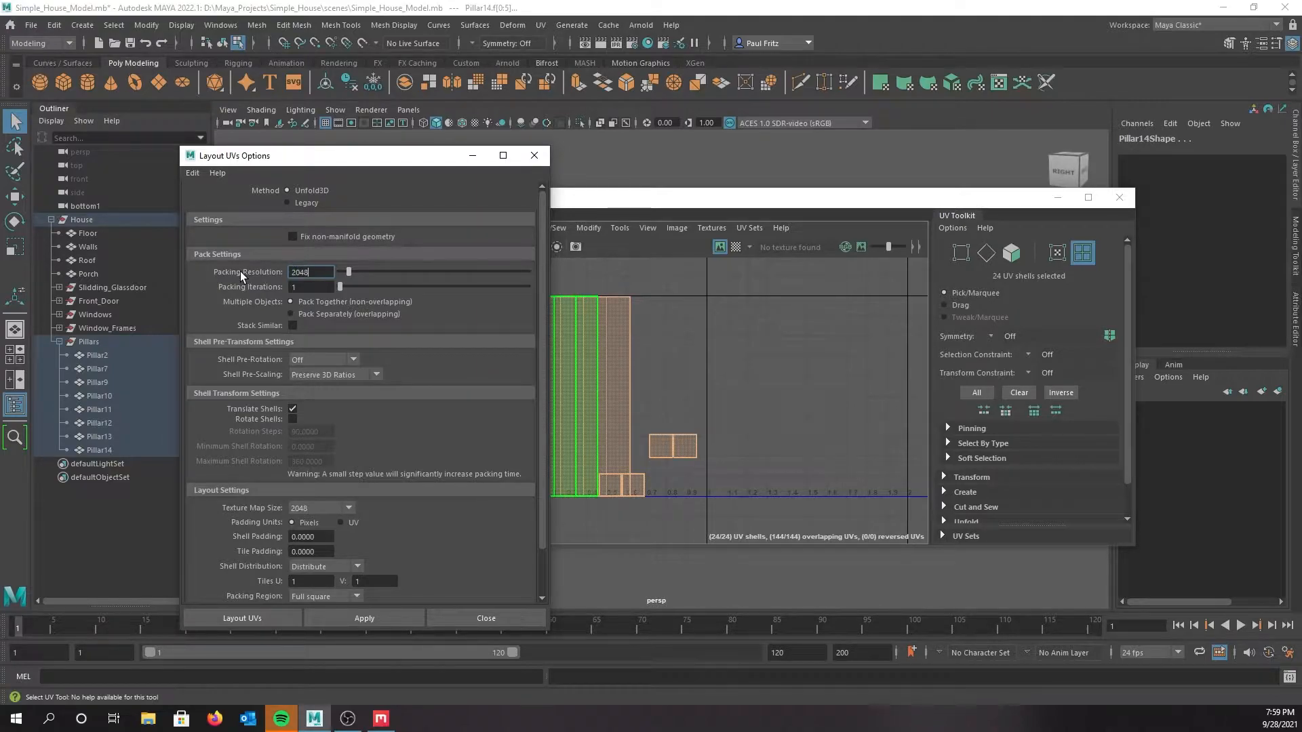
key(Return)
Set the shell padding and tile padding to 1 pixel and lay out the pillar UVs
drag(323, 538, 279, 537)
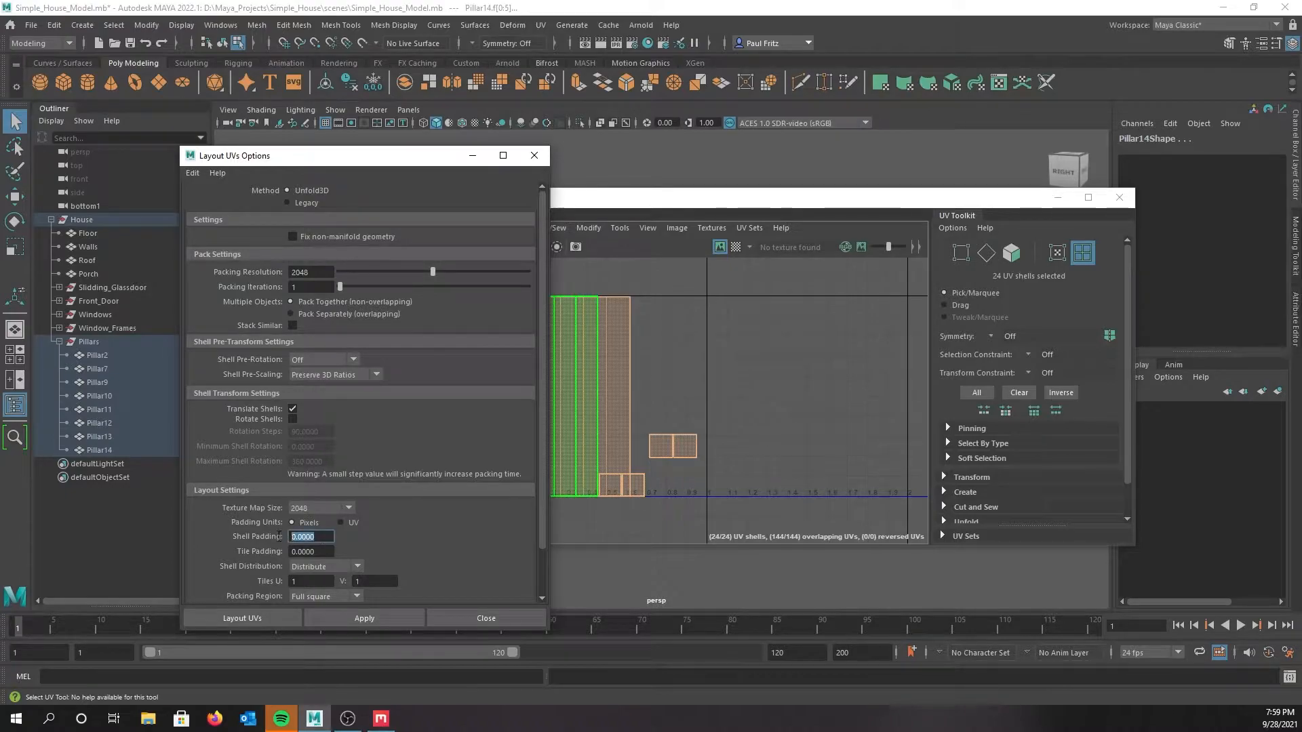
text(1)
click(324, 551)
drag(324, 552, 244, 555)
text(1)
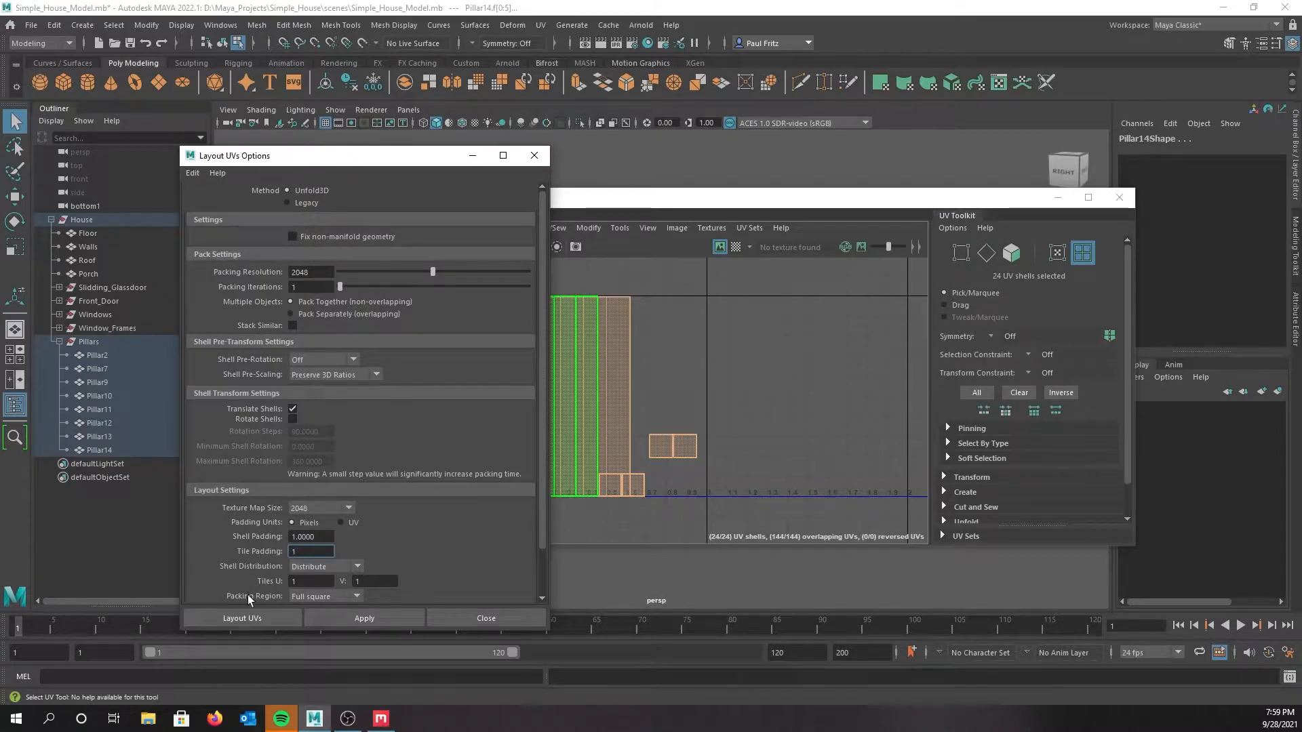
click(257, 619)
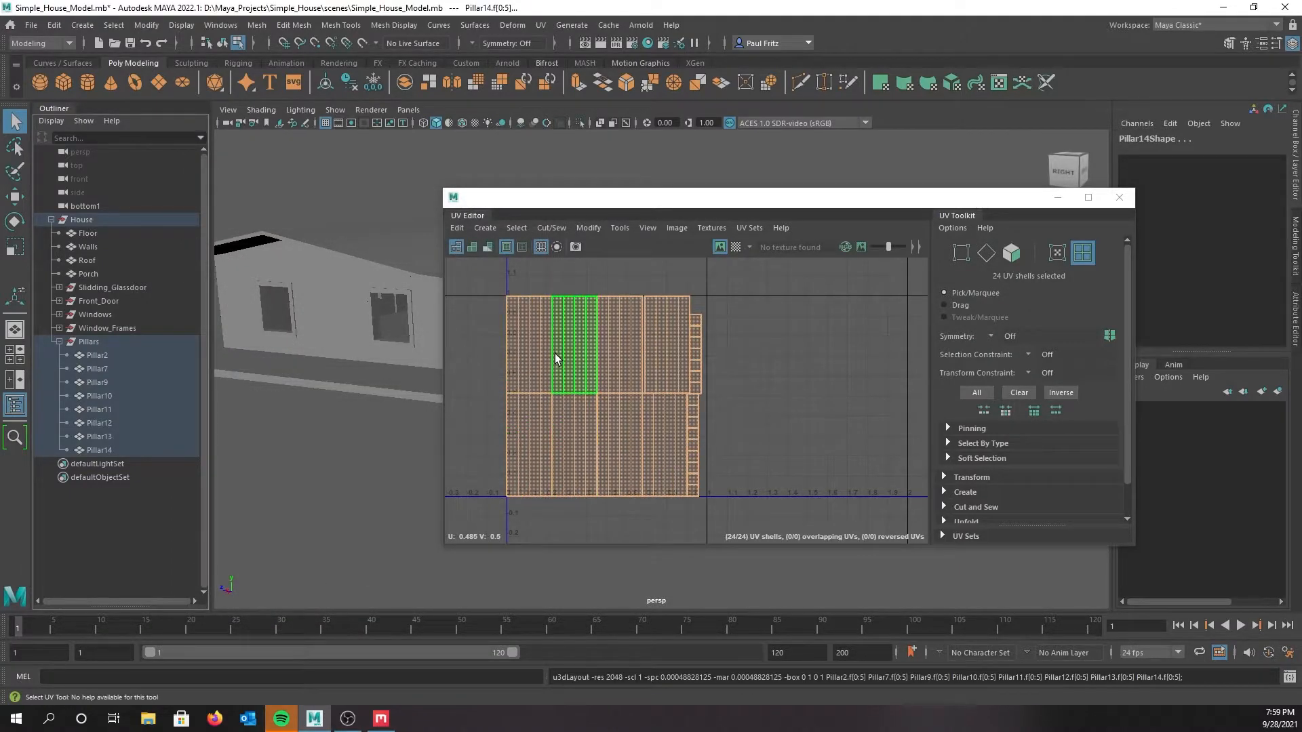
Deselect the UV shells and examine the pillars in the model alongside their new UV layout
right_drag(572, 283, 519, 265)
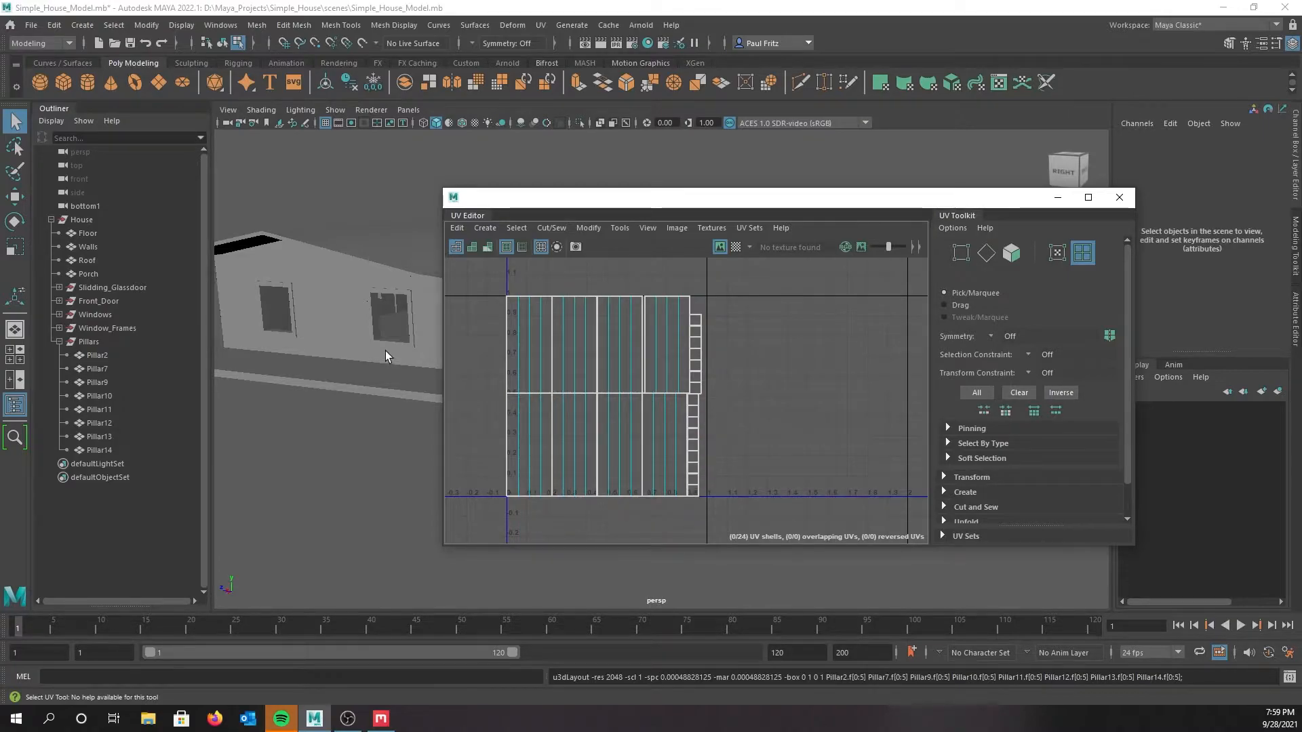
drag(609, 201, 617, 406)
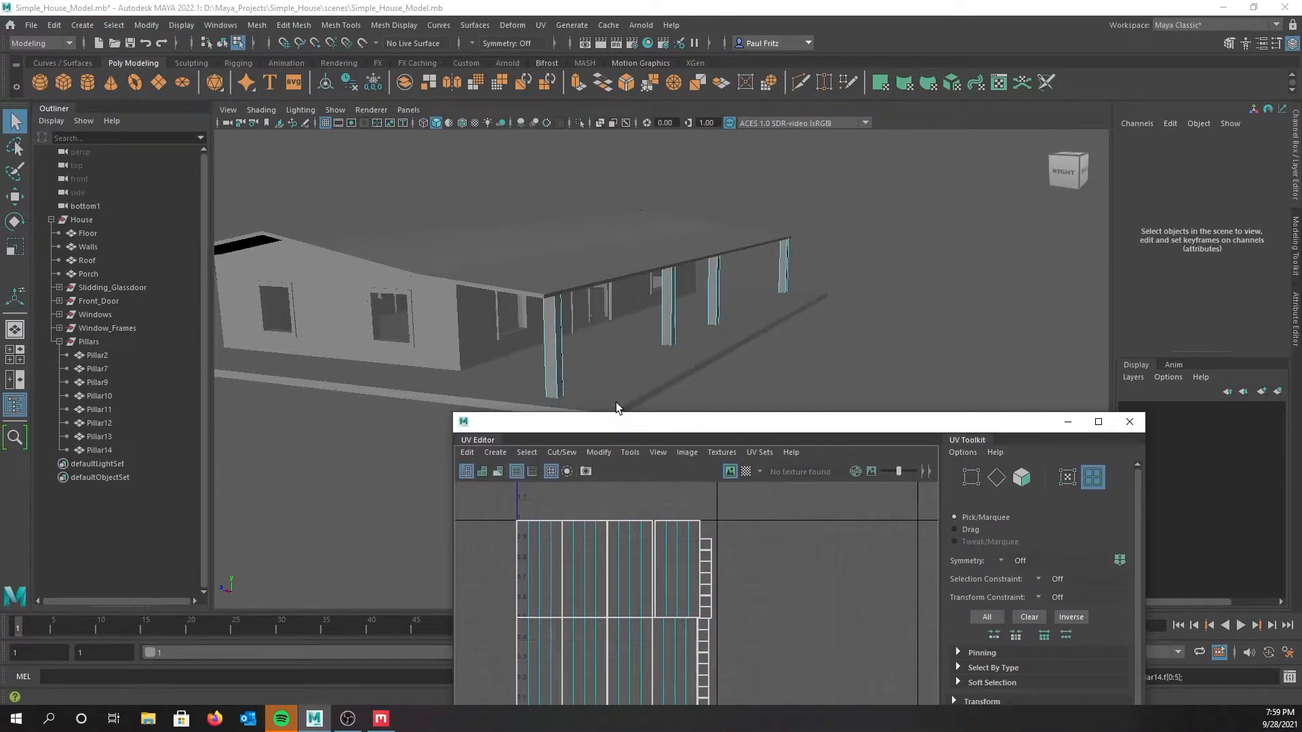
alt+drag(586, 319, 648, 314)
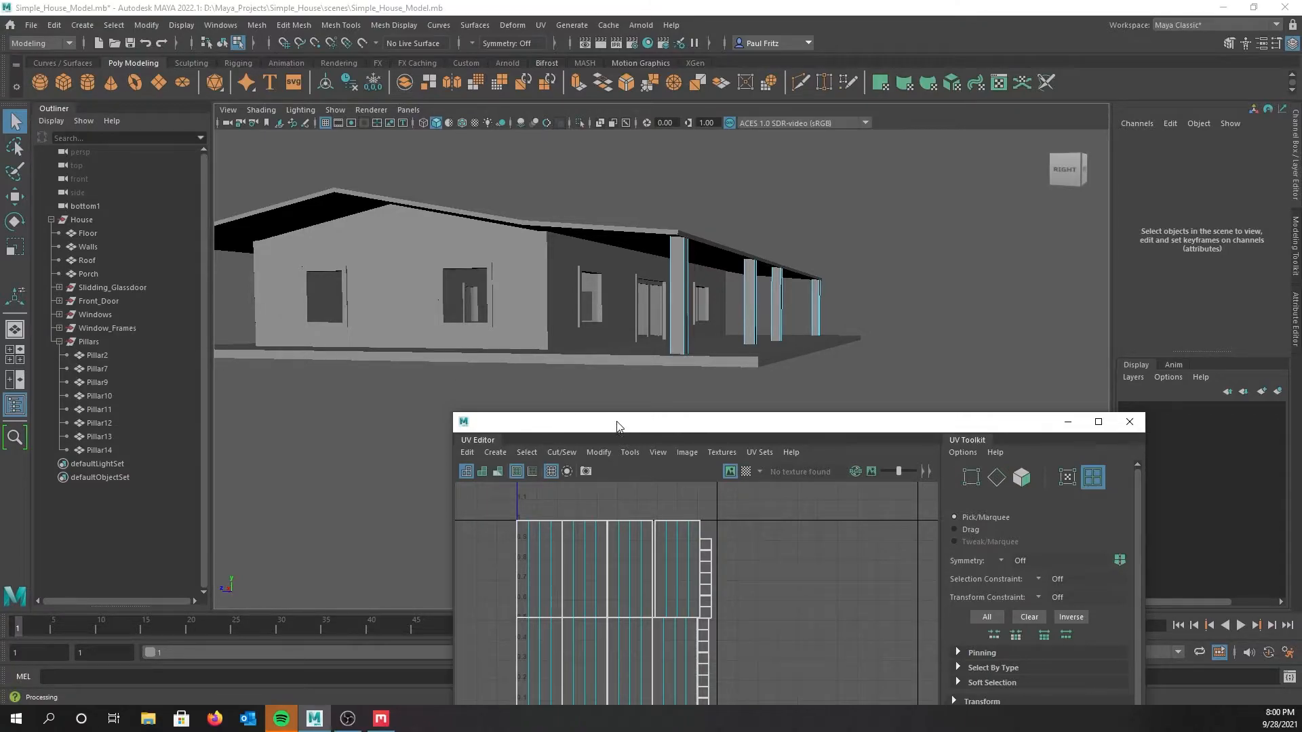
drag(613, 422, 620, 268)
Save the house scene and move the UV Editor window out of the way of the model
click(31, 25)
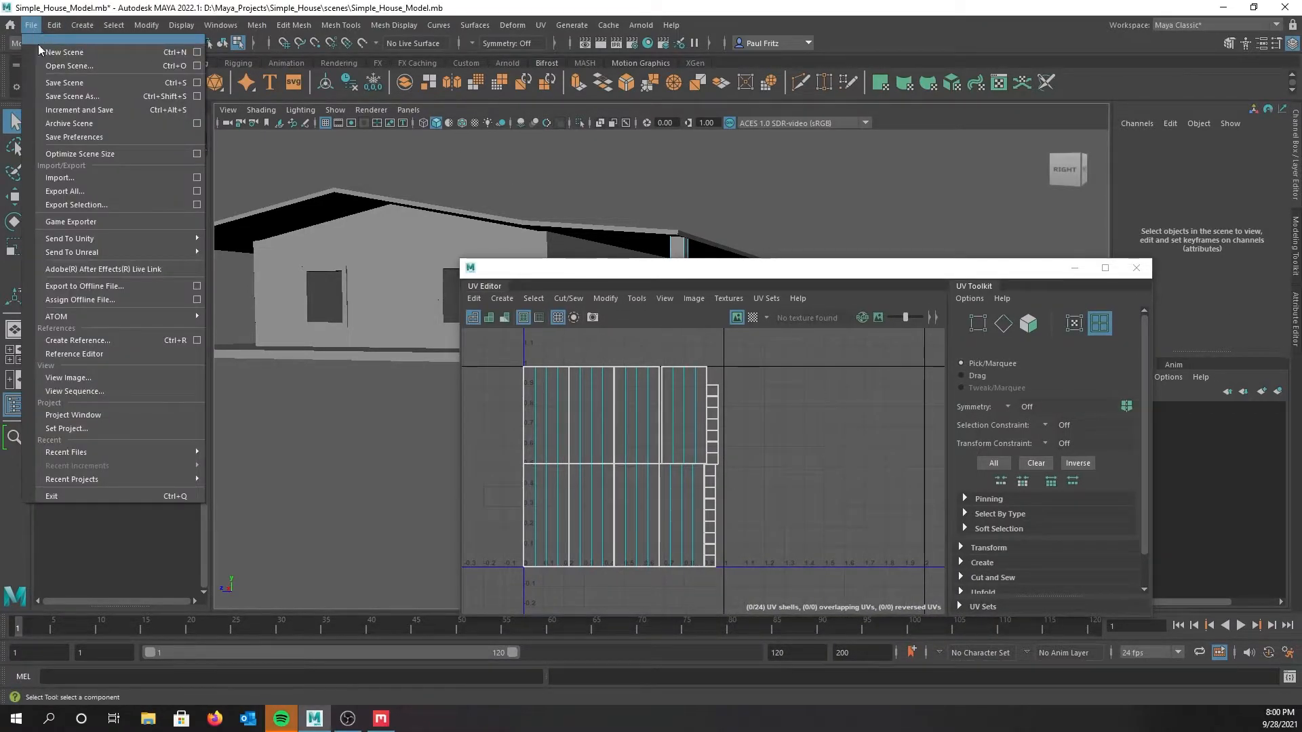
click(82, 86)
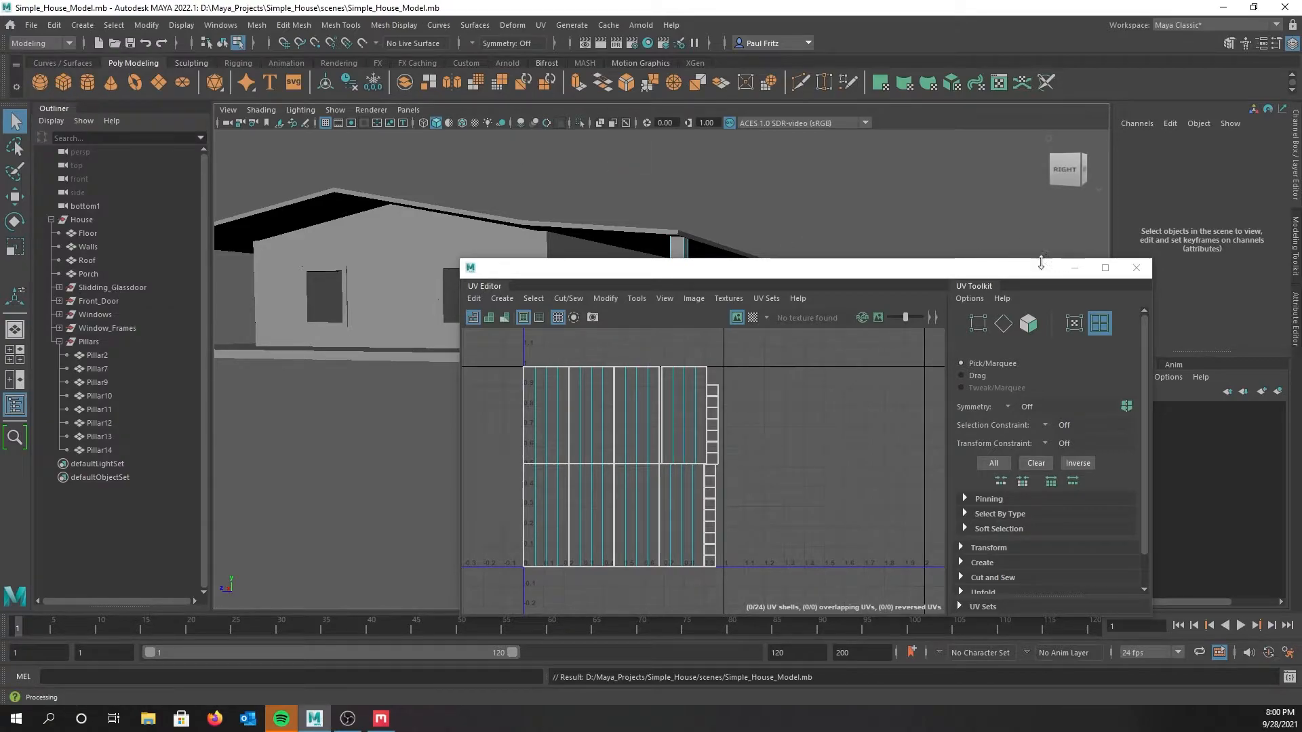
drag(1014, 276, 922, 208)
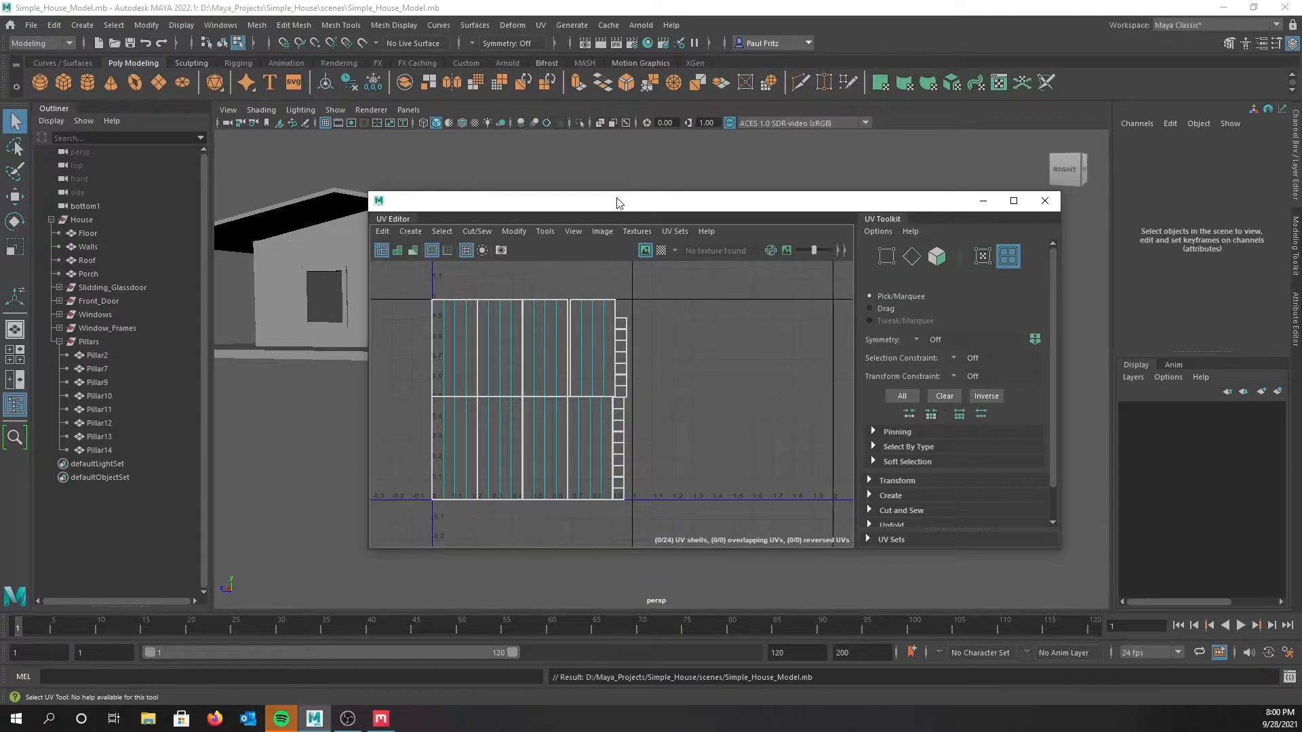
mouse_move(617, 204)
mouse_down()
mouse_move(663, 170)
mouse_move(635, 271)
mouse_move(608, 211)
mouse_up()
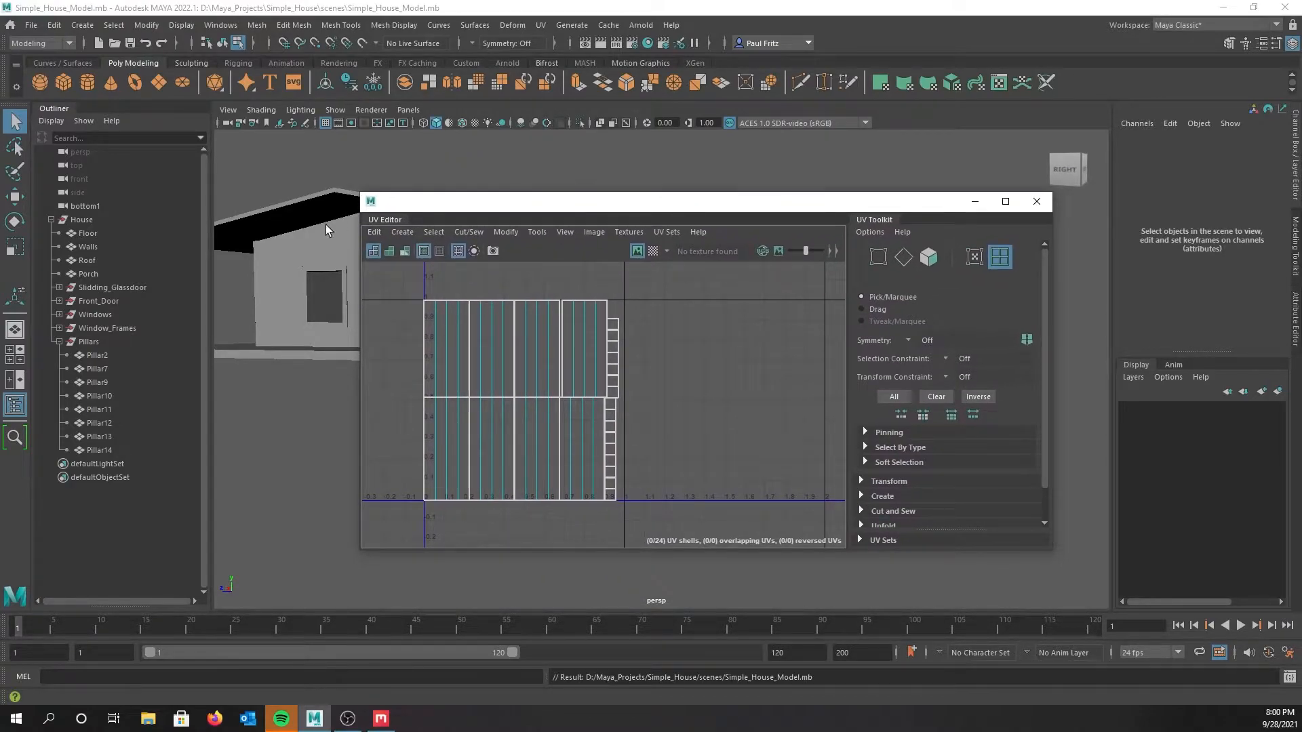
drag(817, 203, 0, 224)
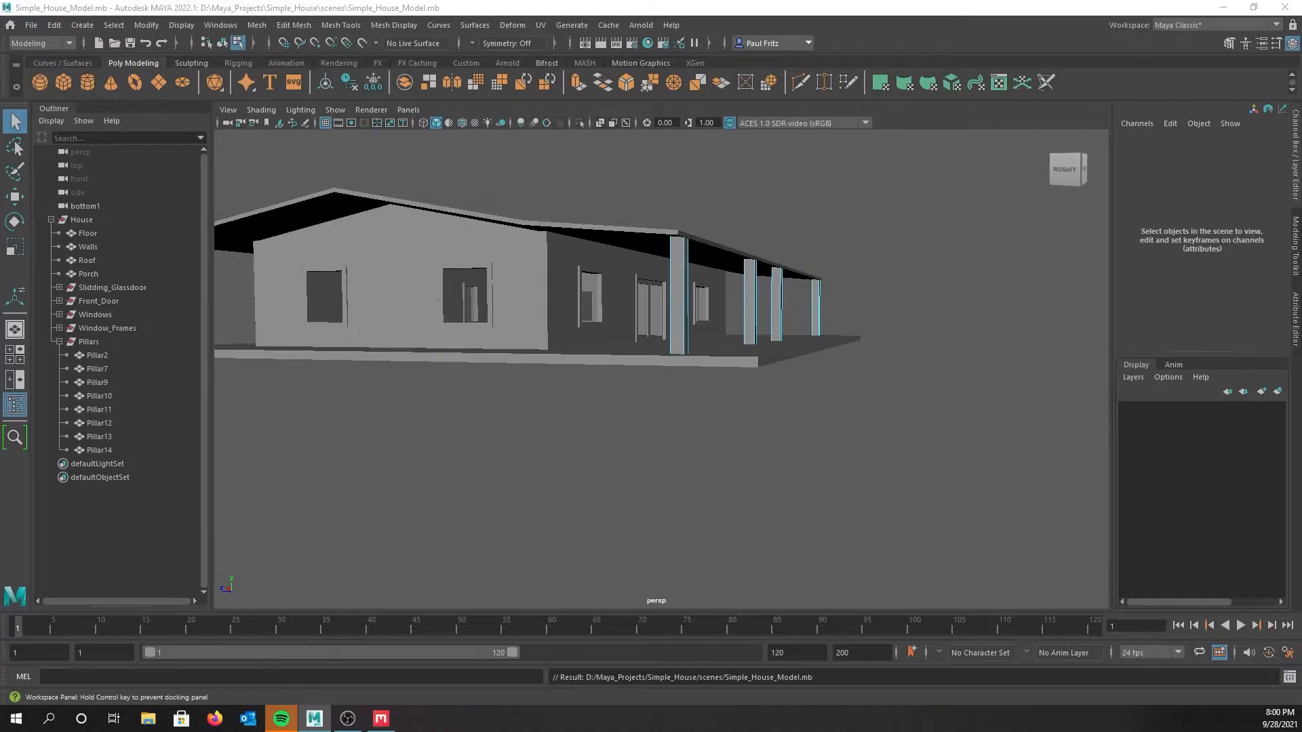
Collapse the Pillars group and expand the Window_Frames, Front_Door and Slidding_Glassdoor groups, including the Door_Front, Door_Sliding and Door_Sliding1 children
click(59, 341)
click(59, 327)
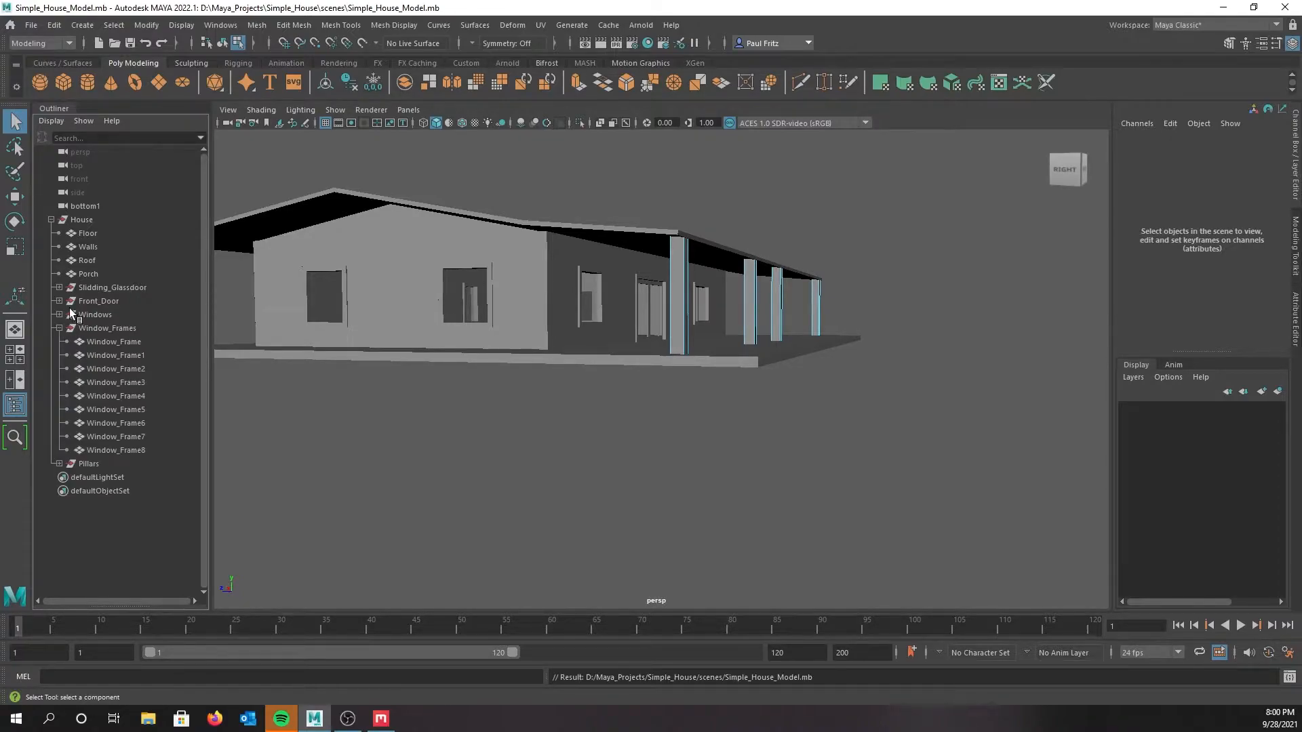
click(59, 301)
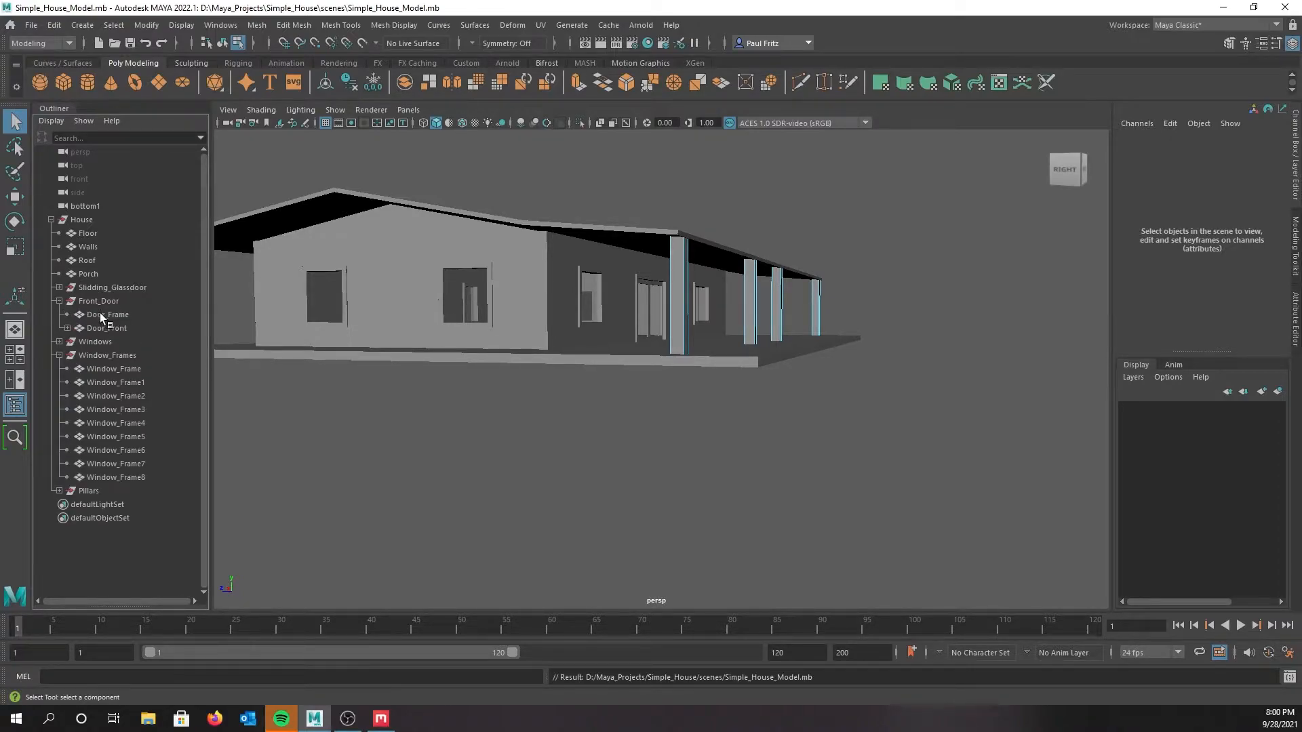
click(67, 328)
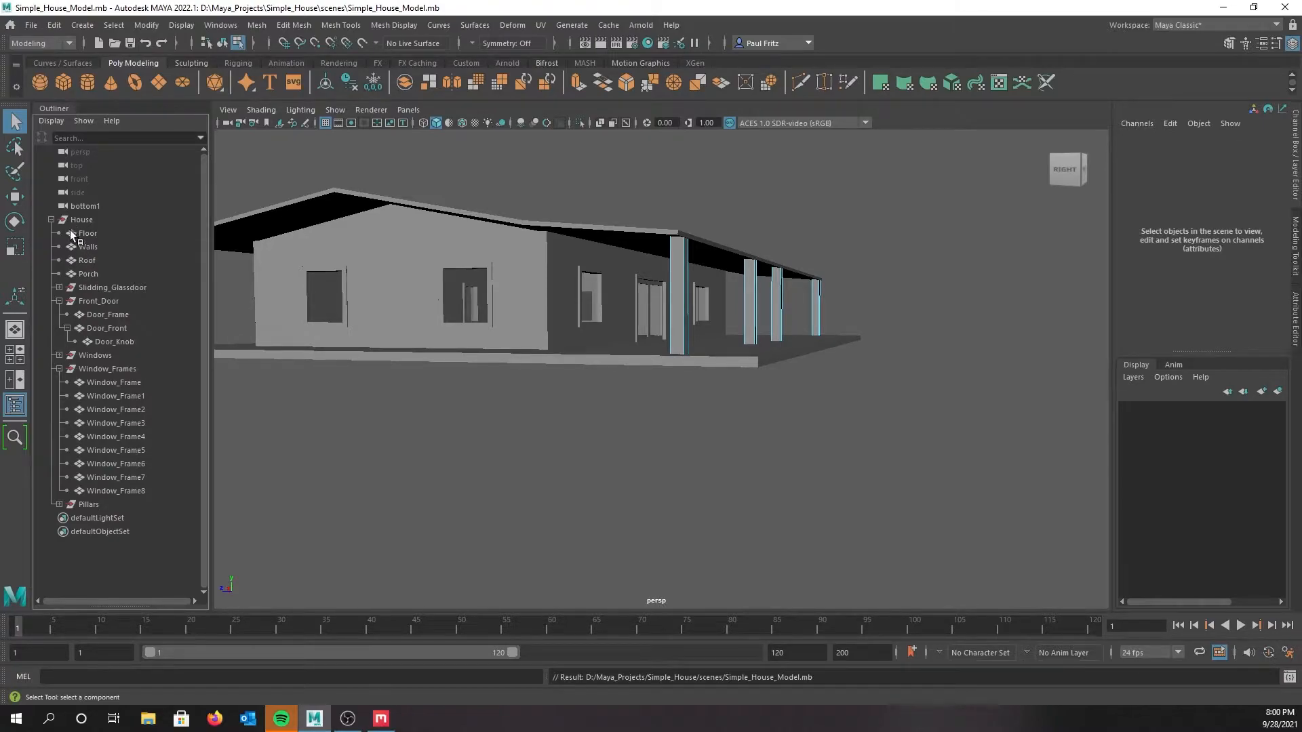
click(59, 288)
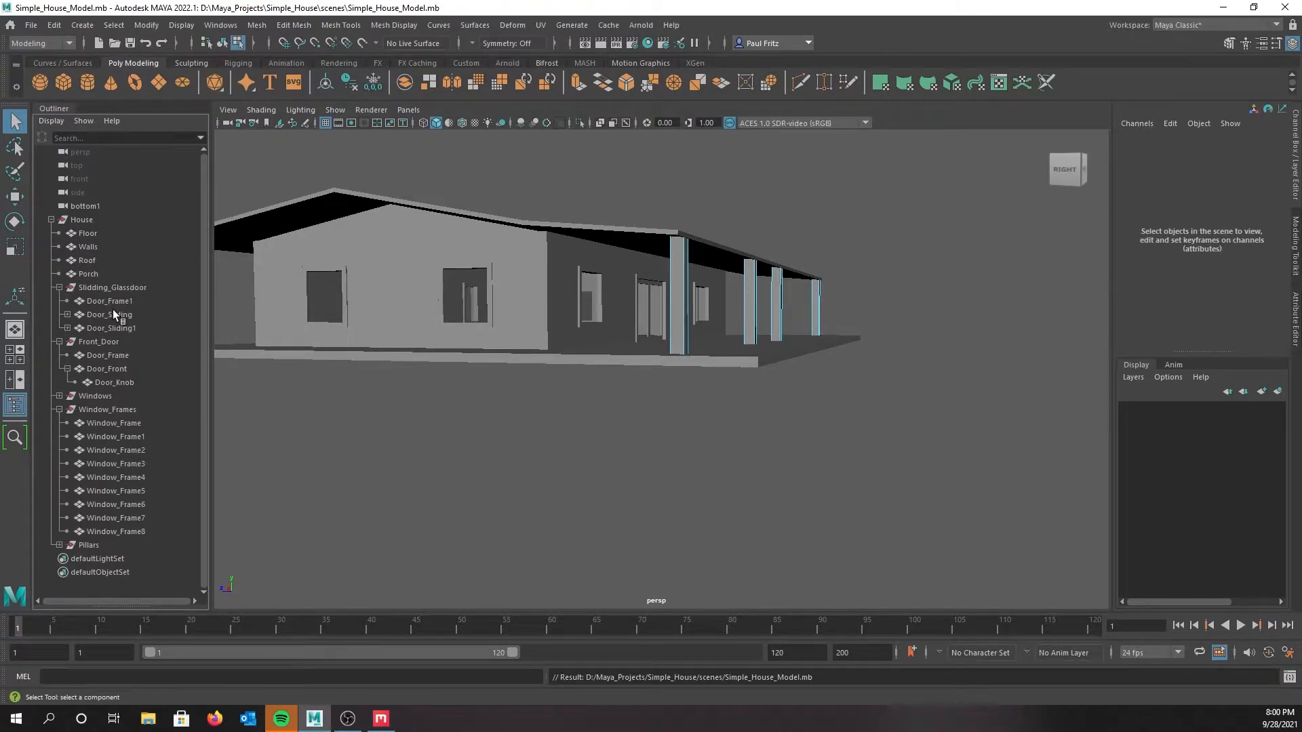
click(67, 314)
click(67, 341)
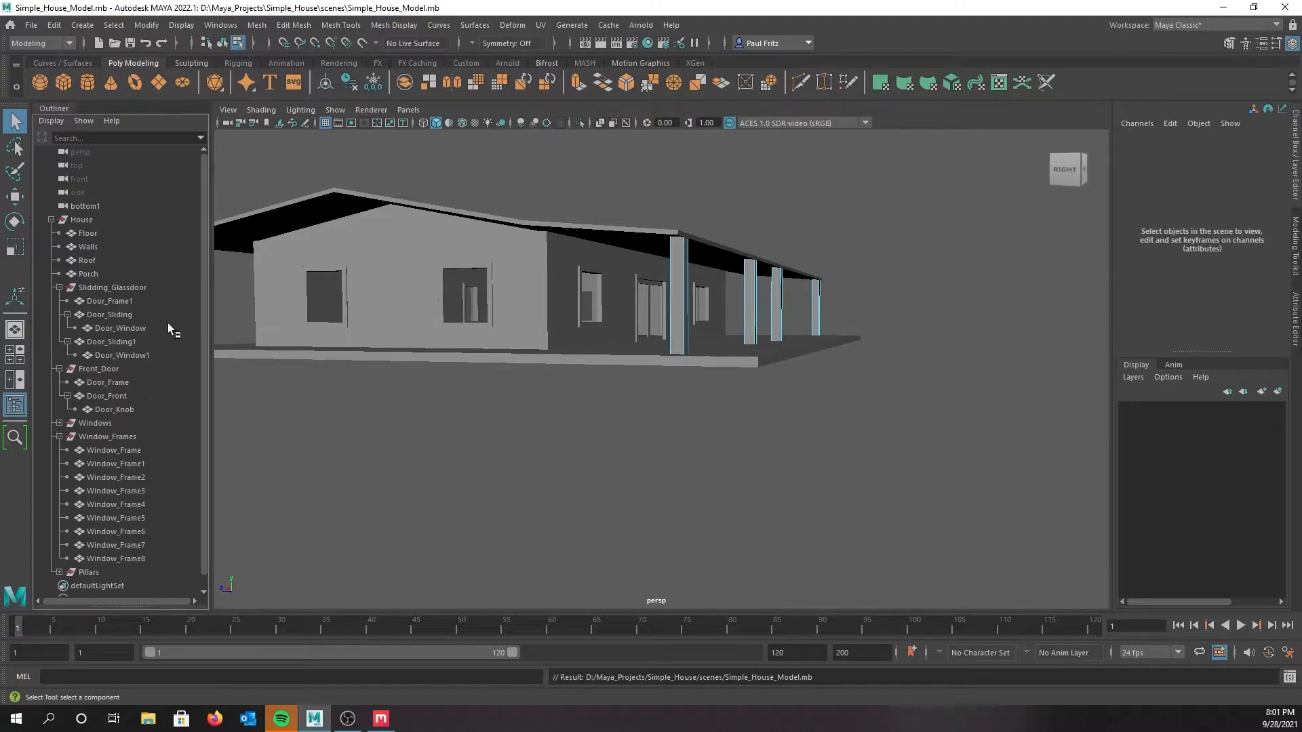
Reparent Door_Window and Door_Window1 directly under the Slidding_Glassdoor group, out of their sliding door parents
click(119, 329)
click(120, 355)
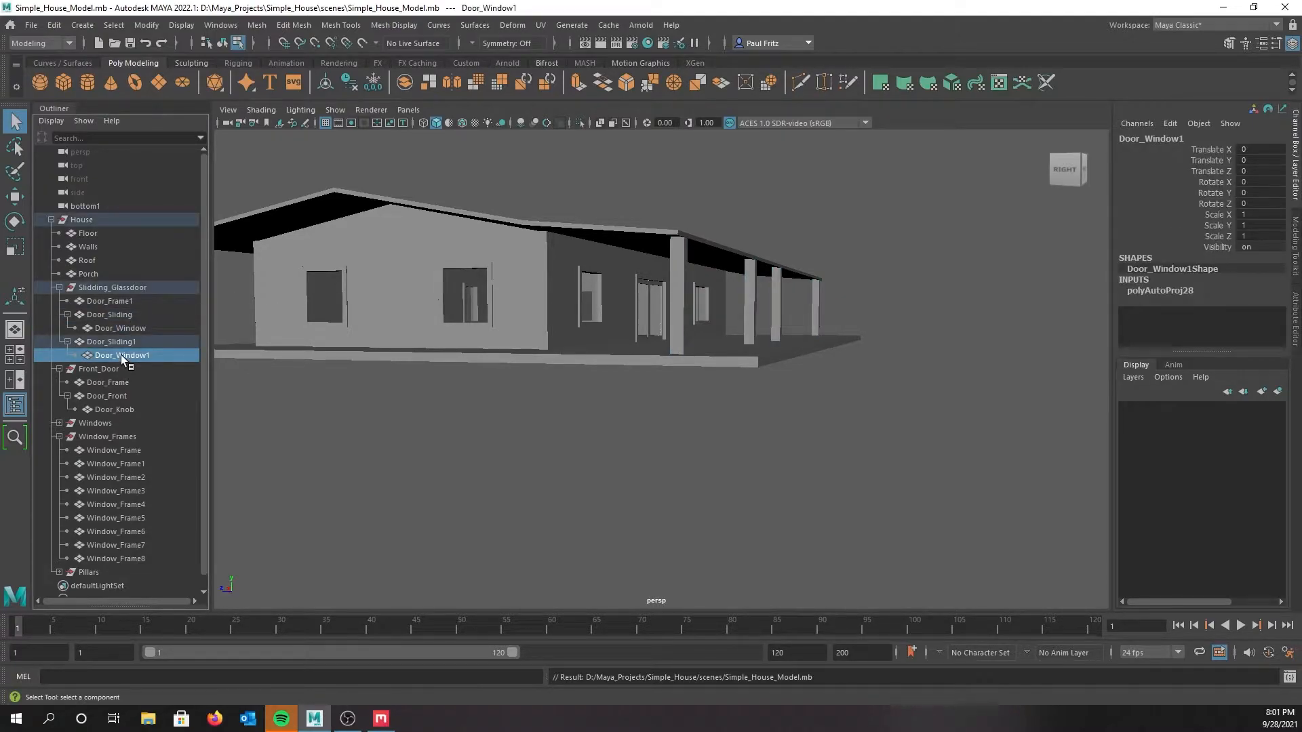
click(119, 328)
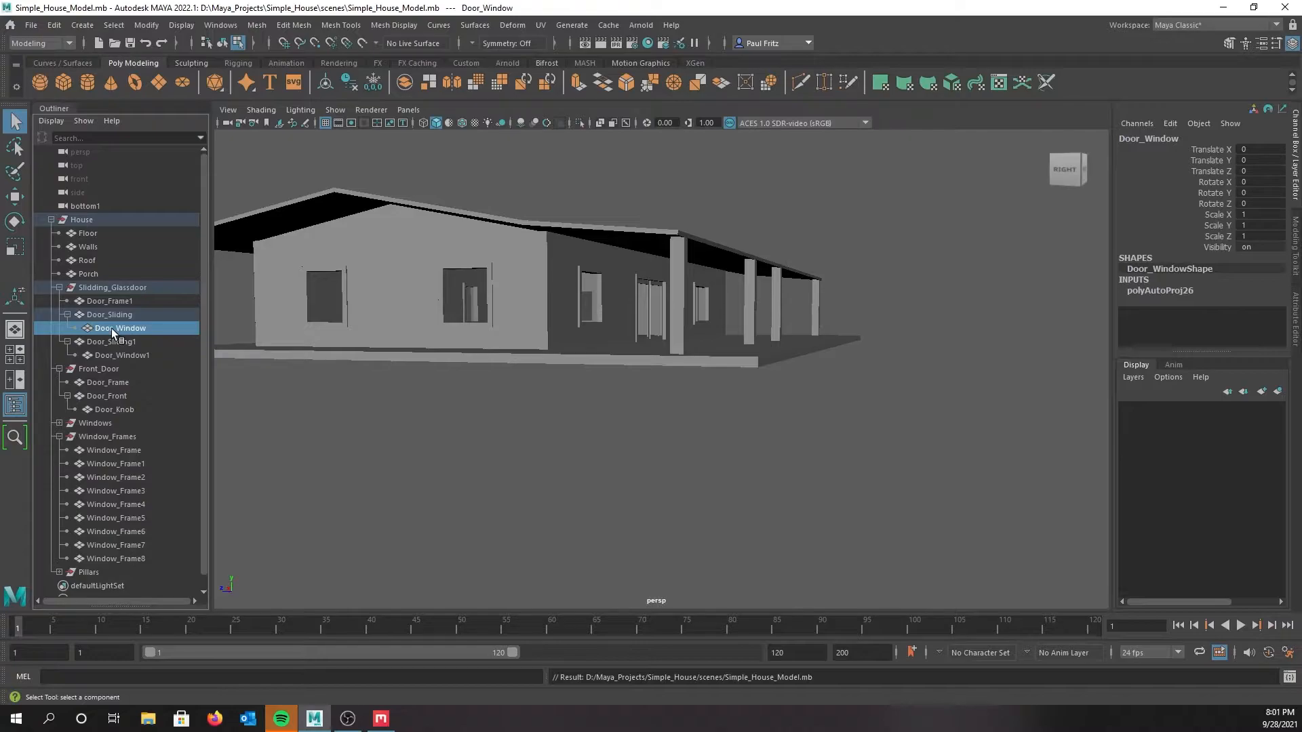
middle_drag(109, 333, 104, 291)
middle_drag(108, 355, 108, 287)
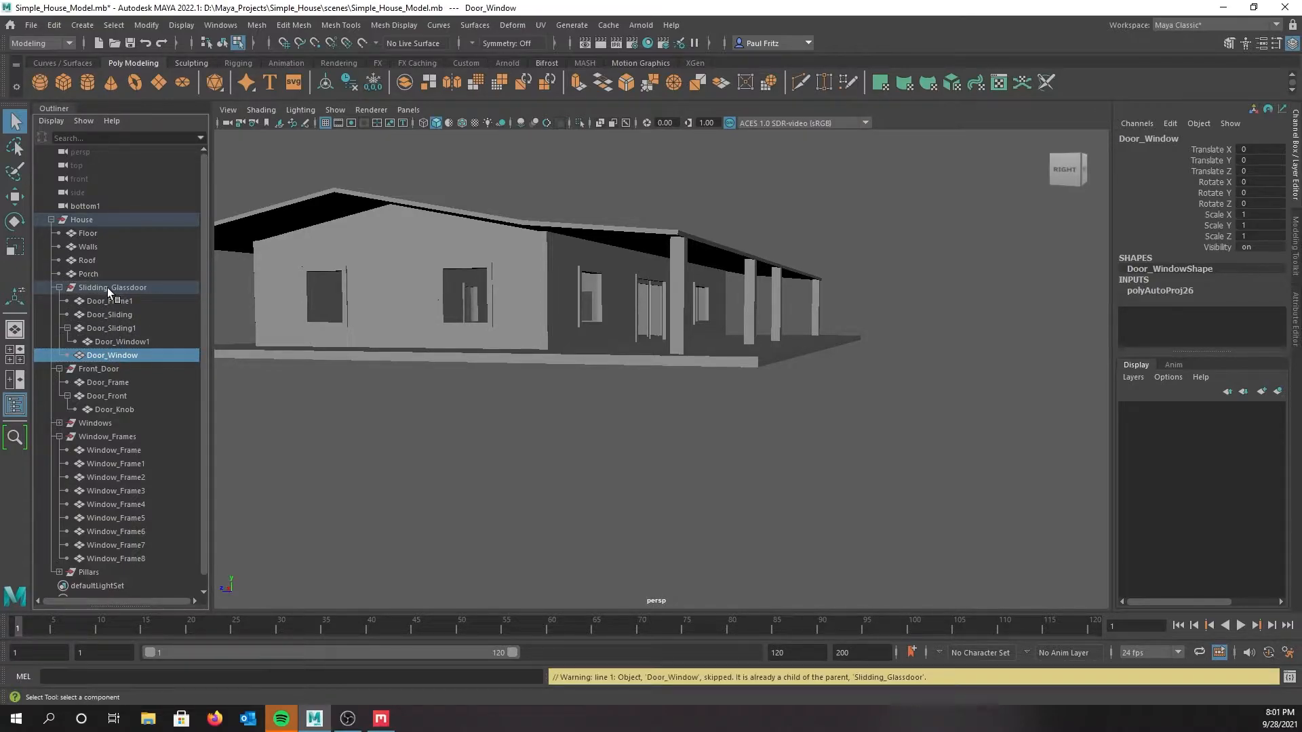
click(108, 341)
middle_drag(108, 340, 105, 286)
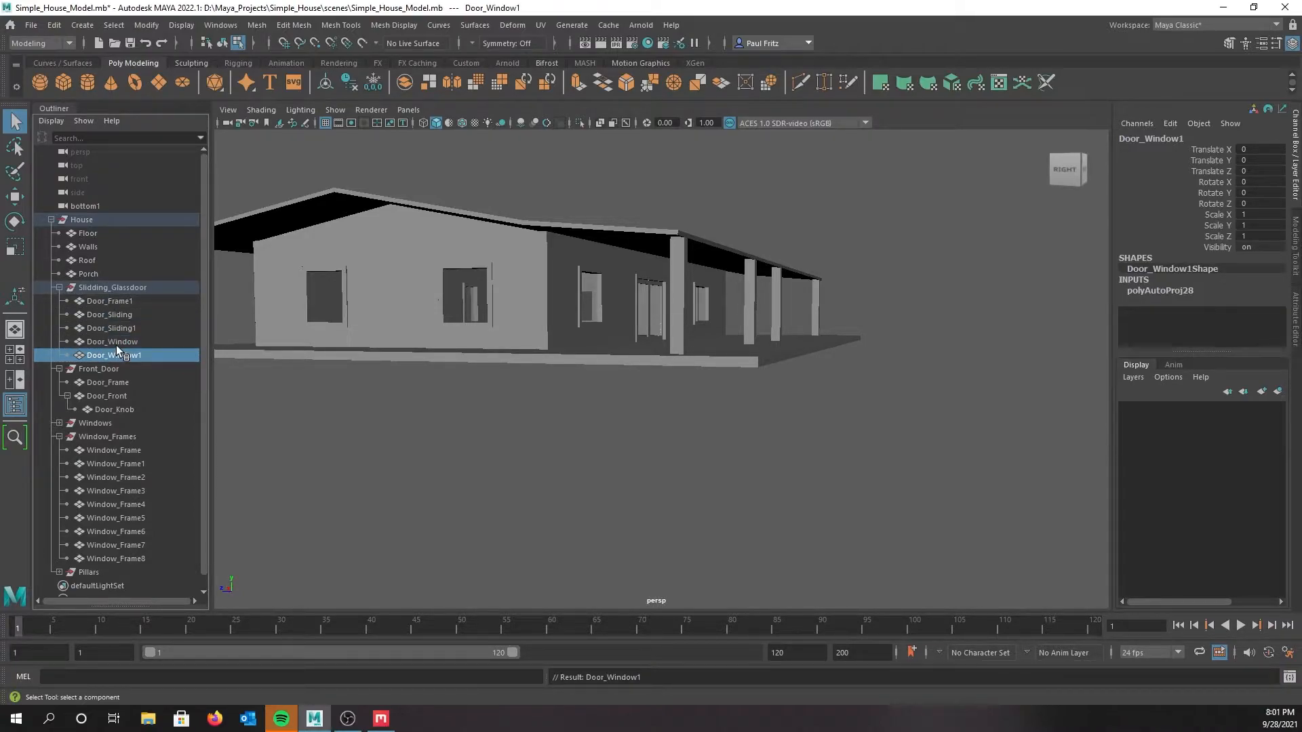
Check the sliding door parts, and select Door_Frame1, Door_Sliding, Door_Sliding1 and the front door's Door_Frame together
click(128, 300)
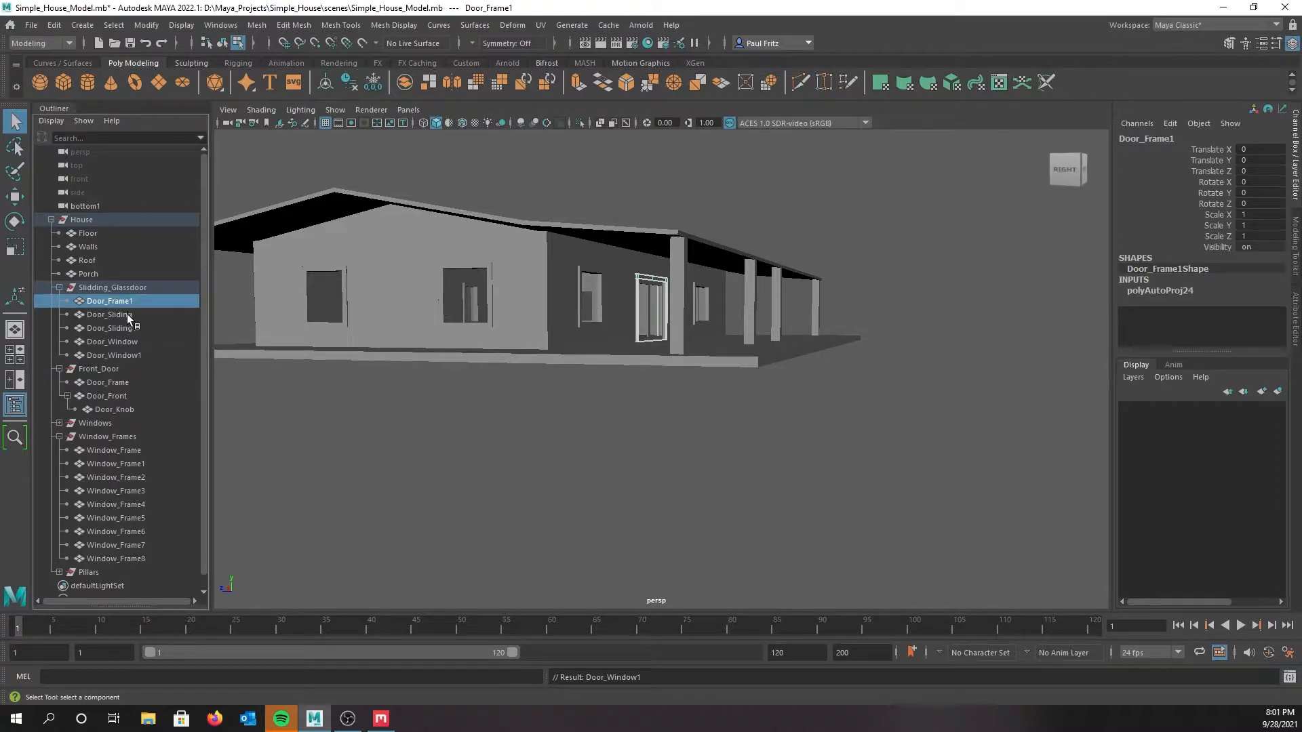
click(125, 315)
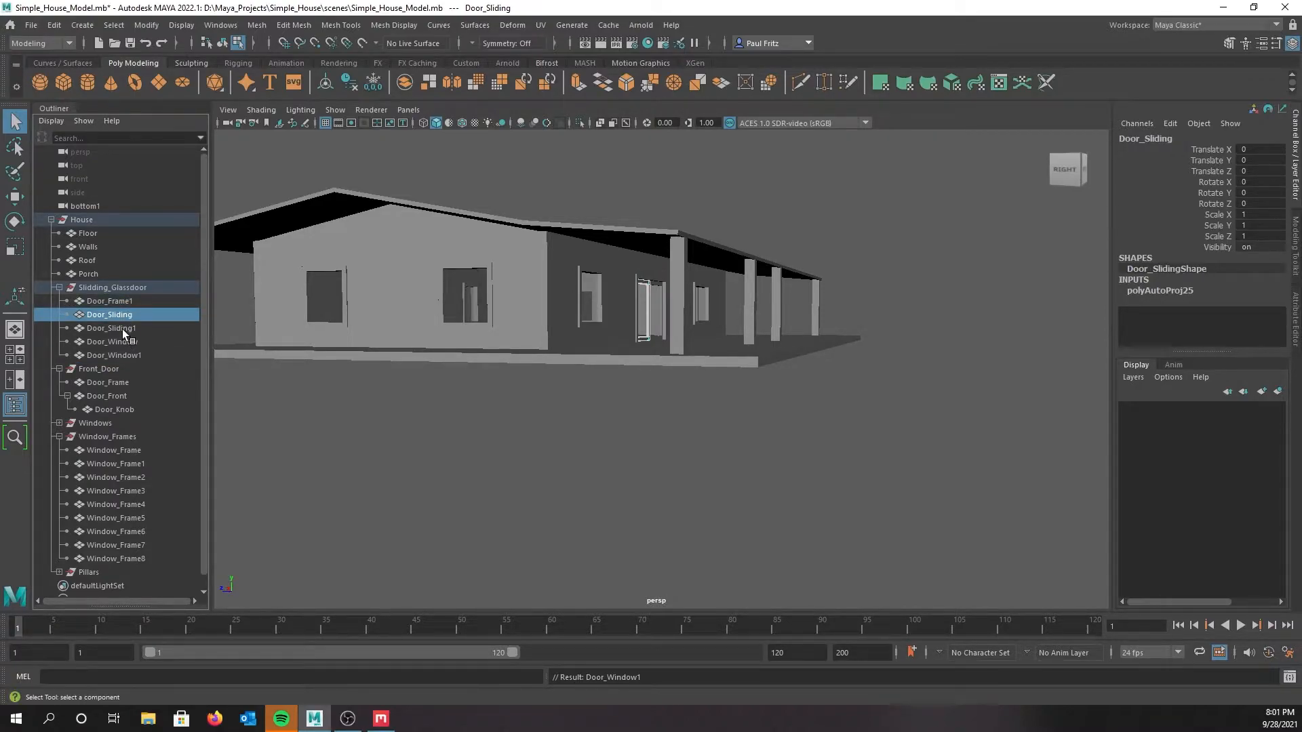
click(122, 329)
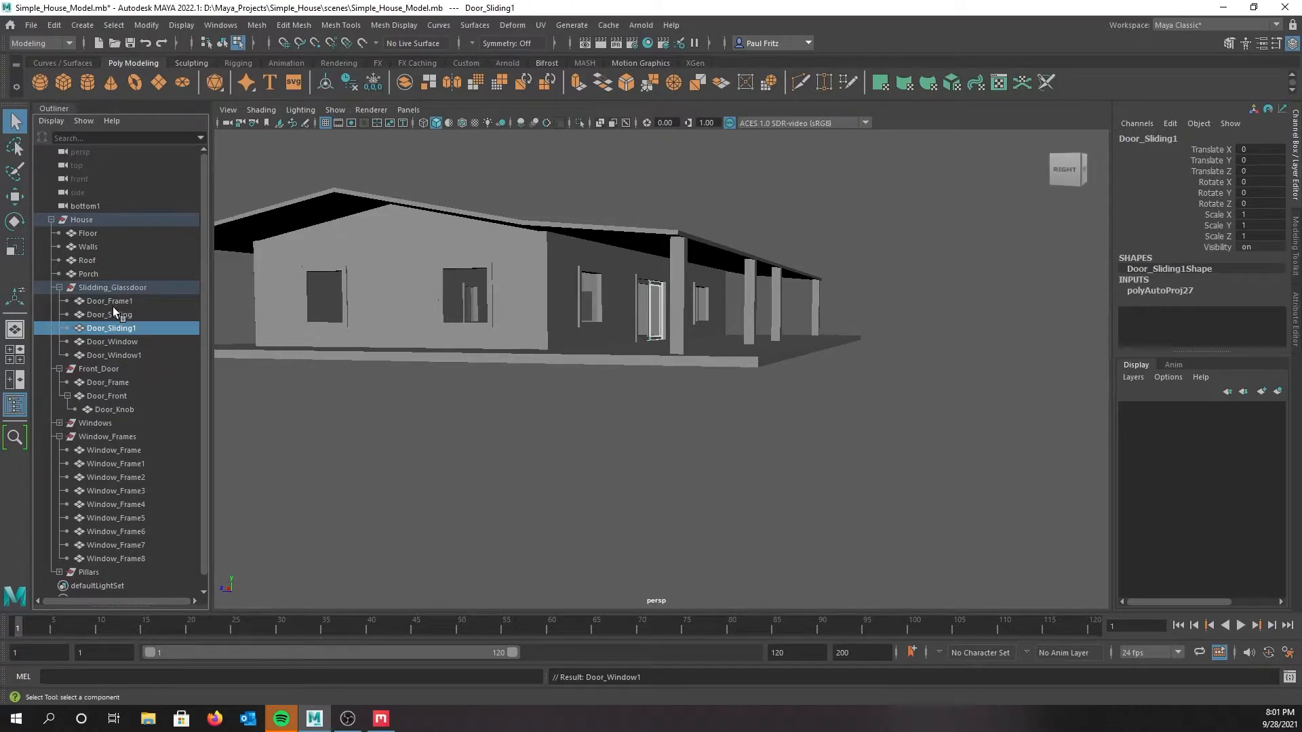
click(113, 302)
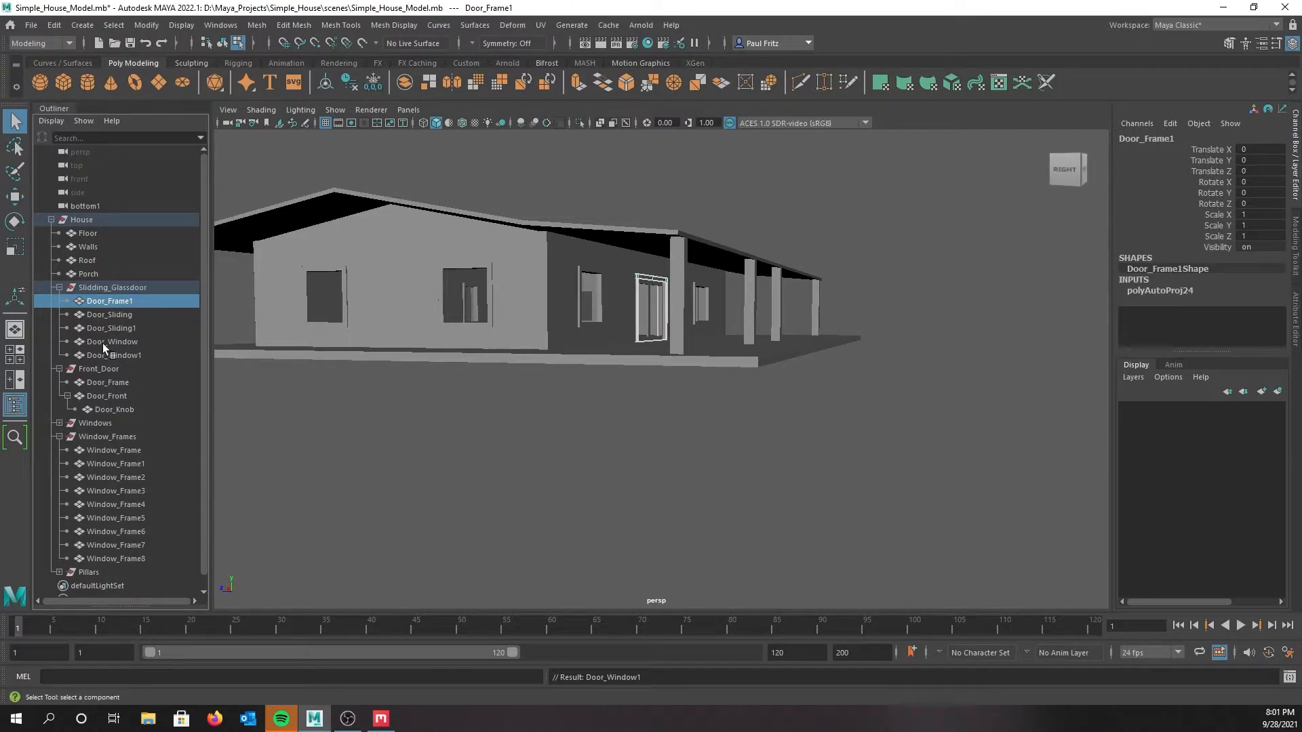
ctrl+click(107, 315)
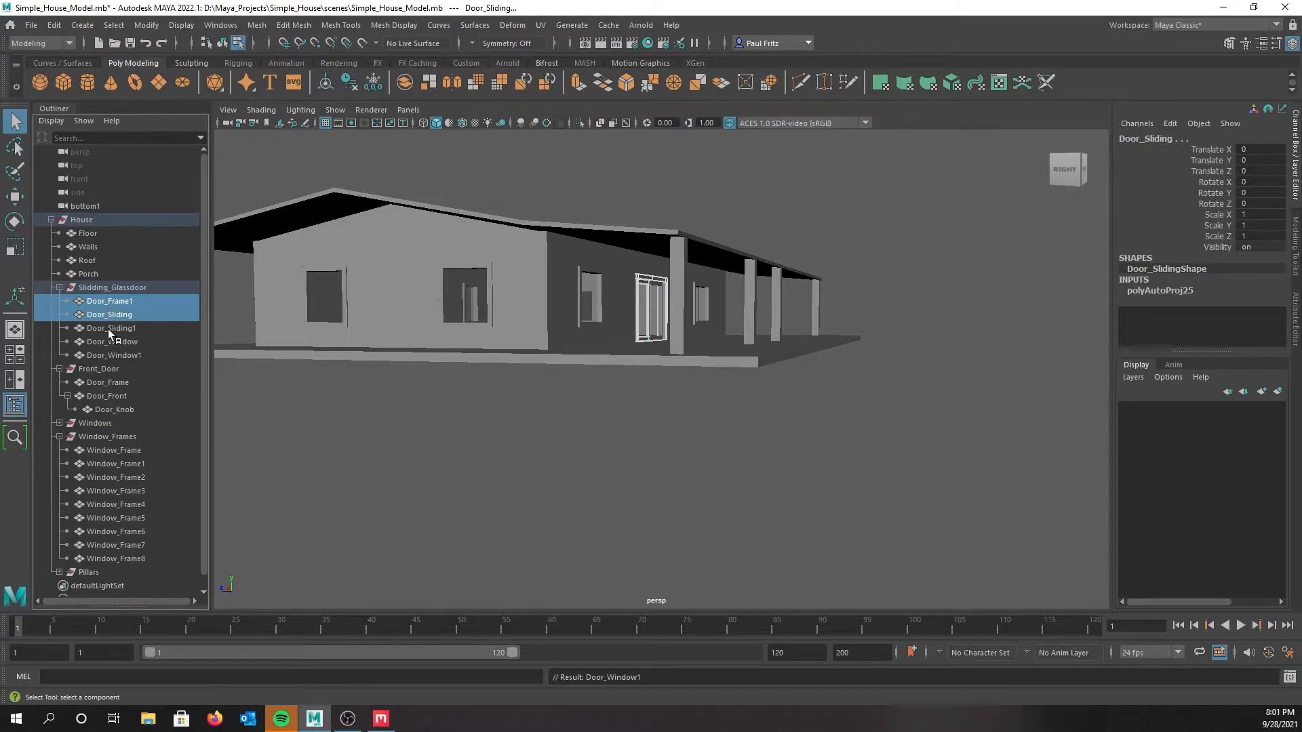
ctrl+click(107, 328)
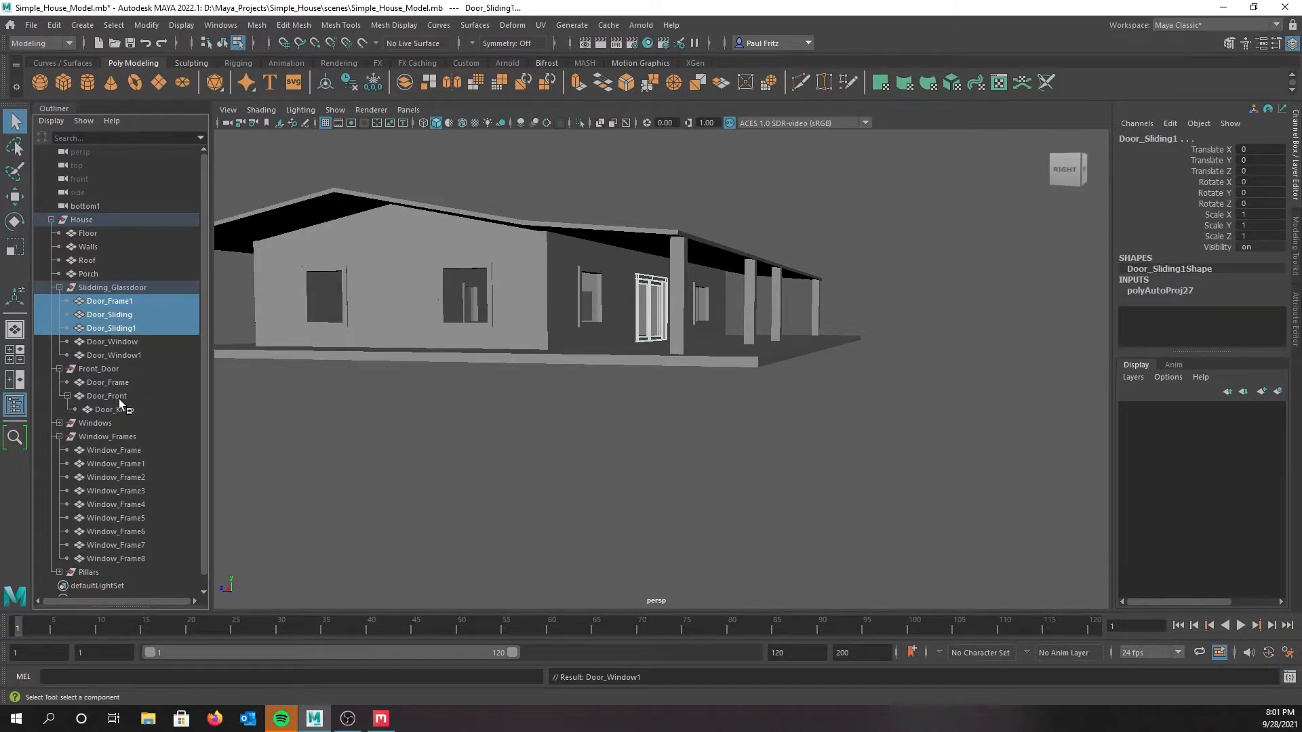
ctrl+click(111, 383)
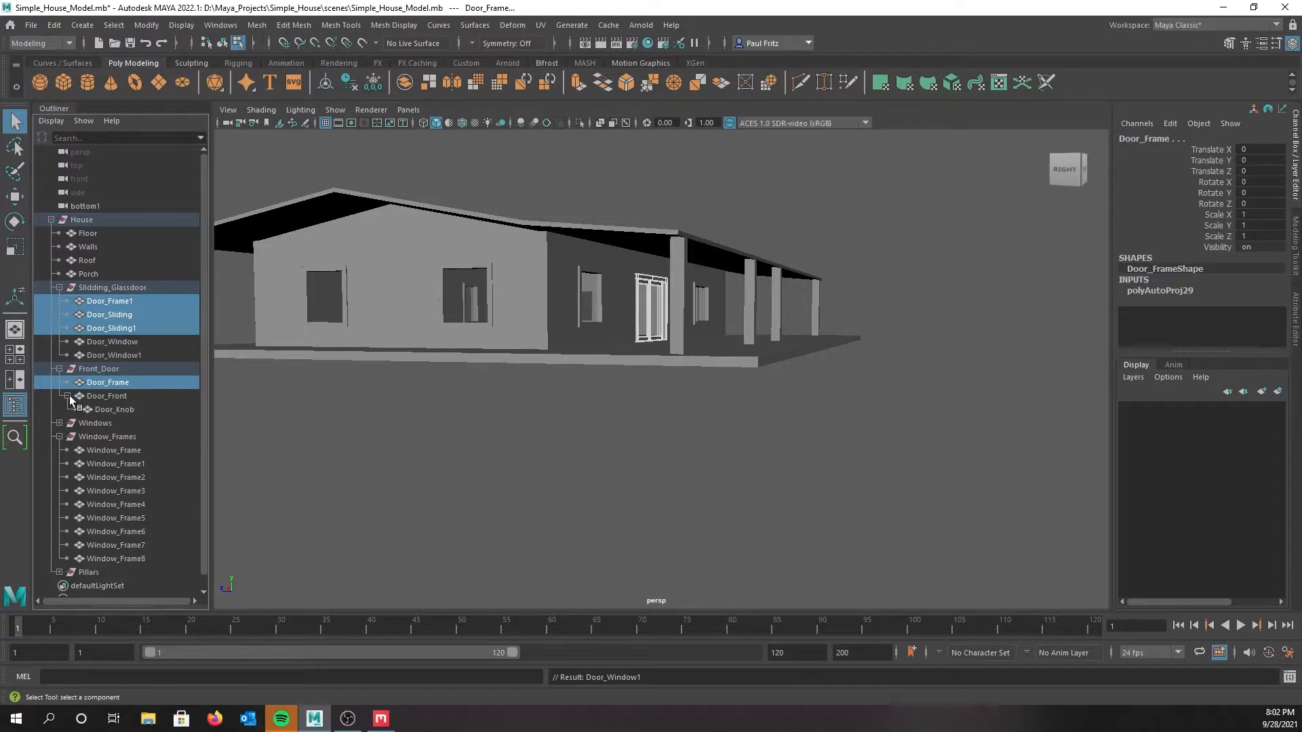
Add all the window frames, Window_Frame through Window_Frame8, to the selected door parts
ctrl+click(104, 449)
ctrl+click(103, 466)
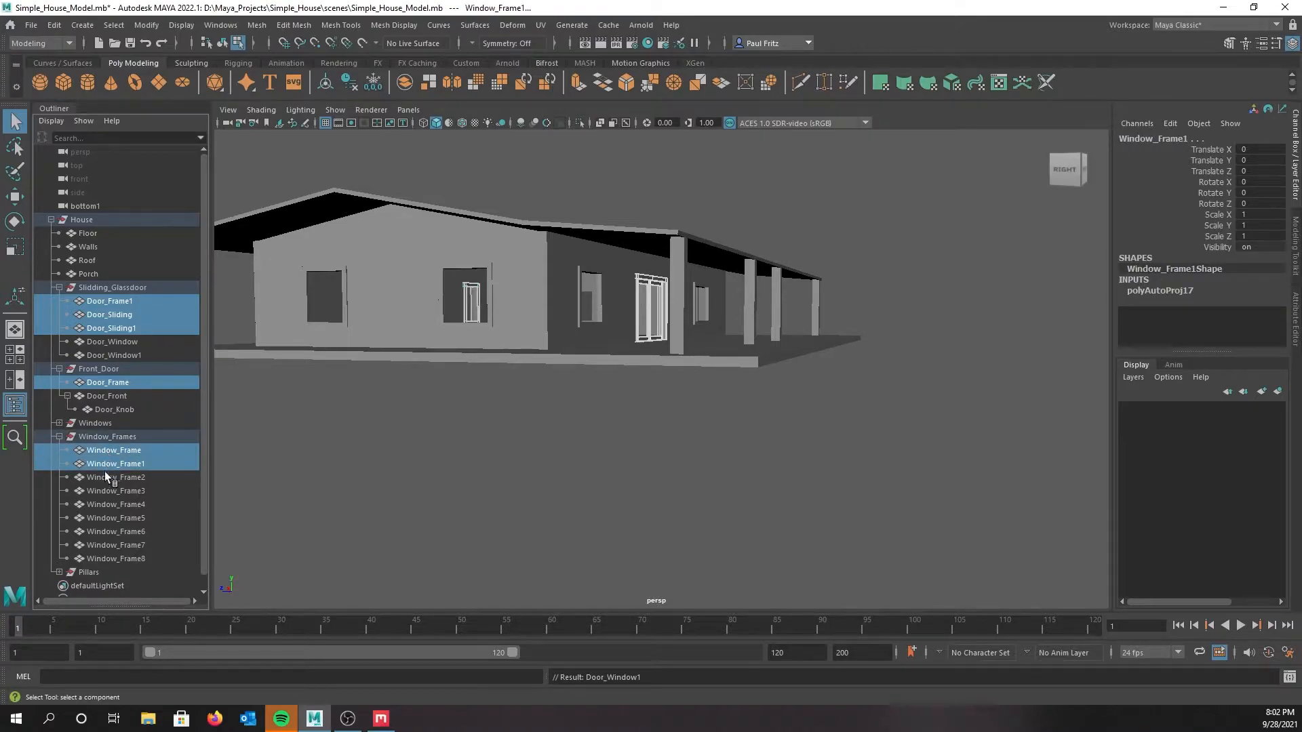
ctrl+click(105, 476)
ctrl+click(109, 491)
ctrl+click(114, 506)
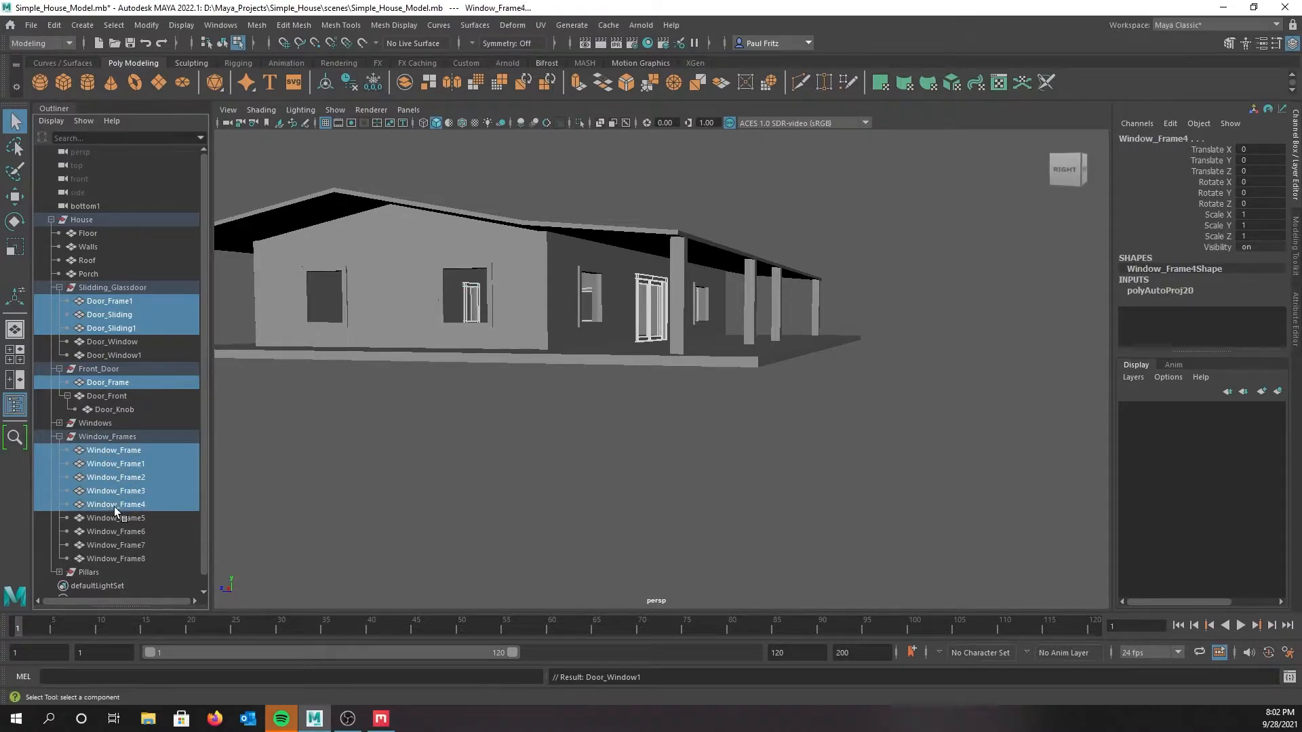
ctrl+click(115, 517)
ctrl+click(120, 532)
ctrl+click(122, 545)
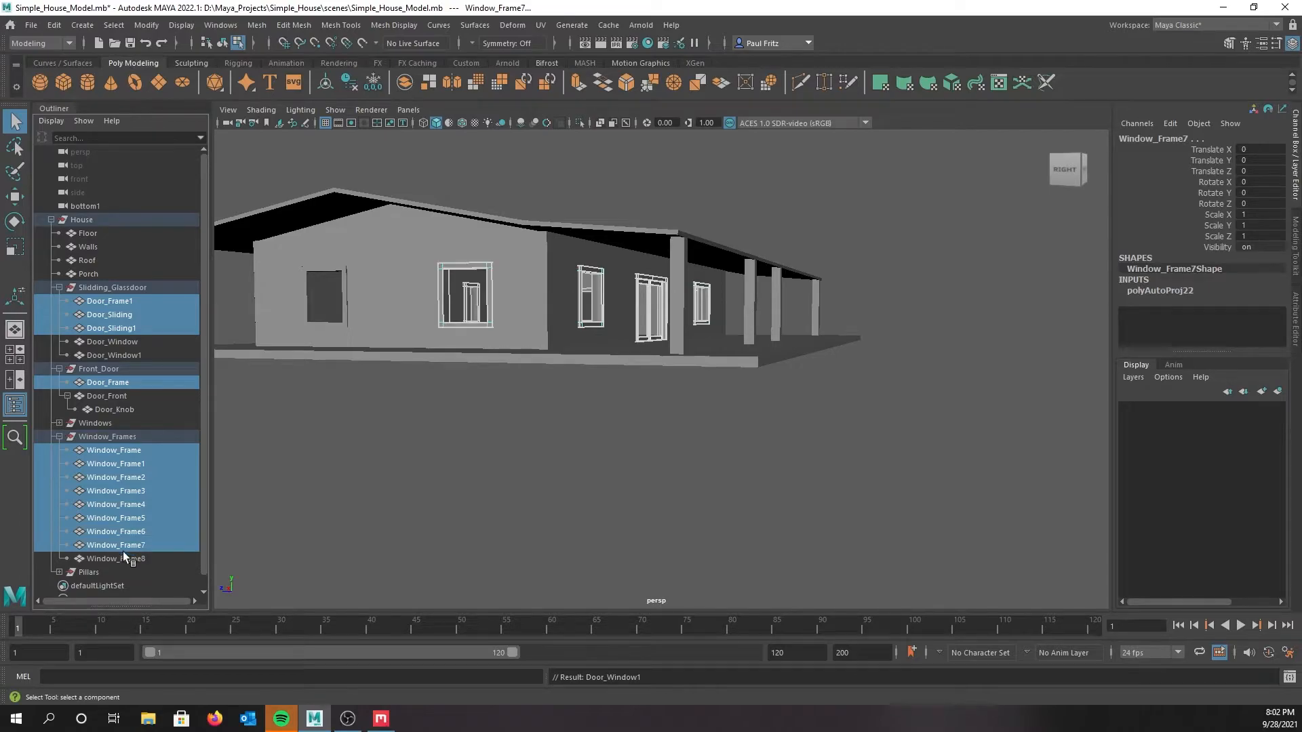
ctrl+click(121, 556)
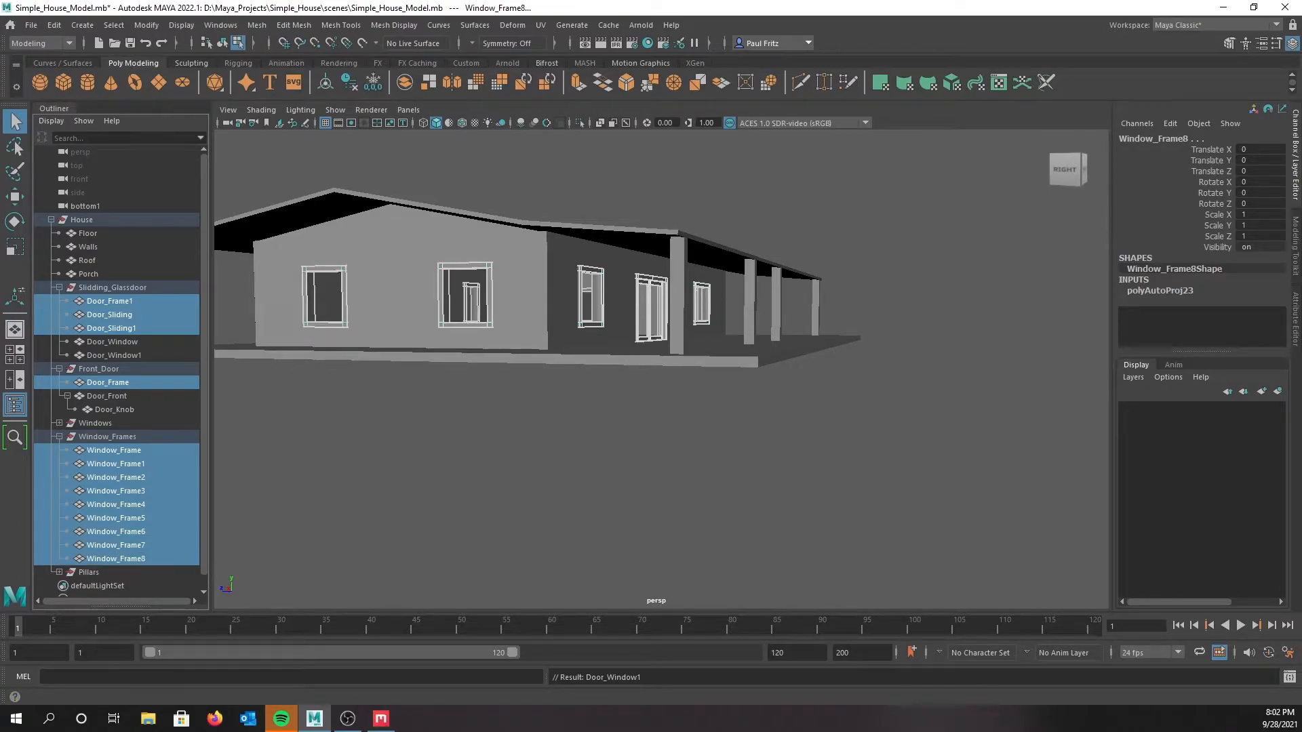
Bring back the UV Editor, select all UV shells of the door and window frames, and lay them out
drag(0, 135, 584, 209)
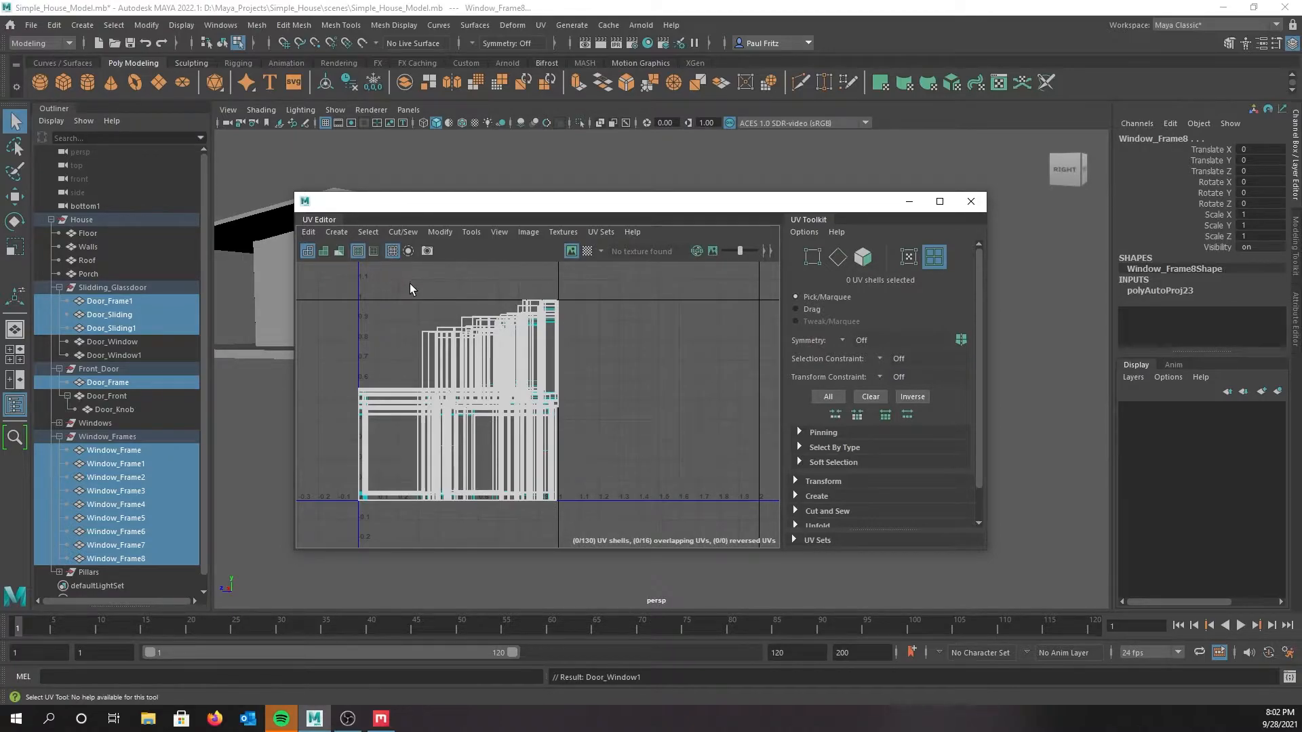
right_drag(410, 295, 363, 283)
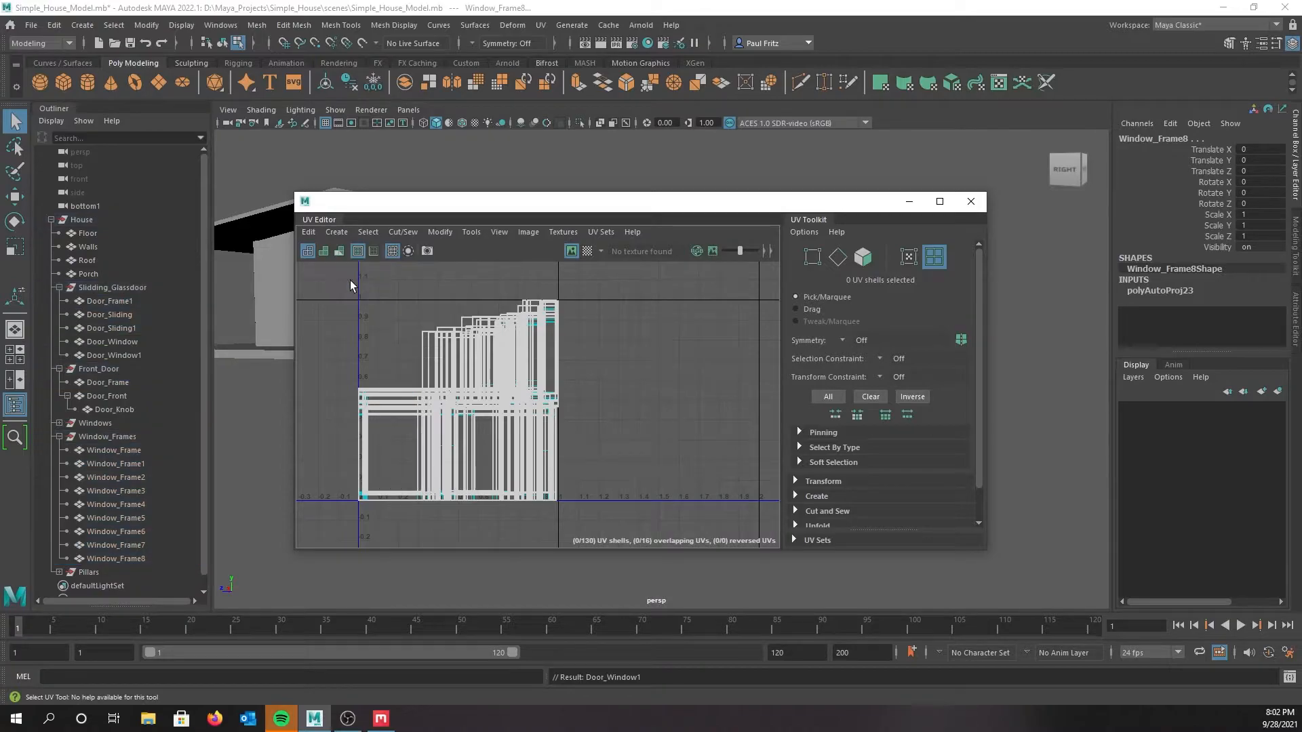
drag(363, 283, 619, 531)
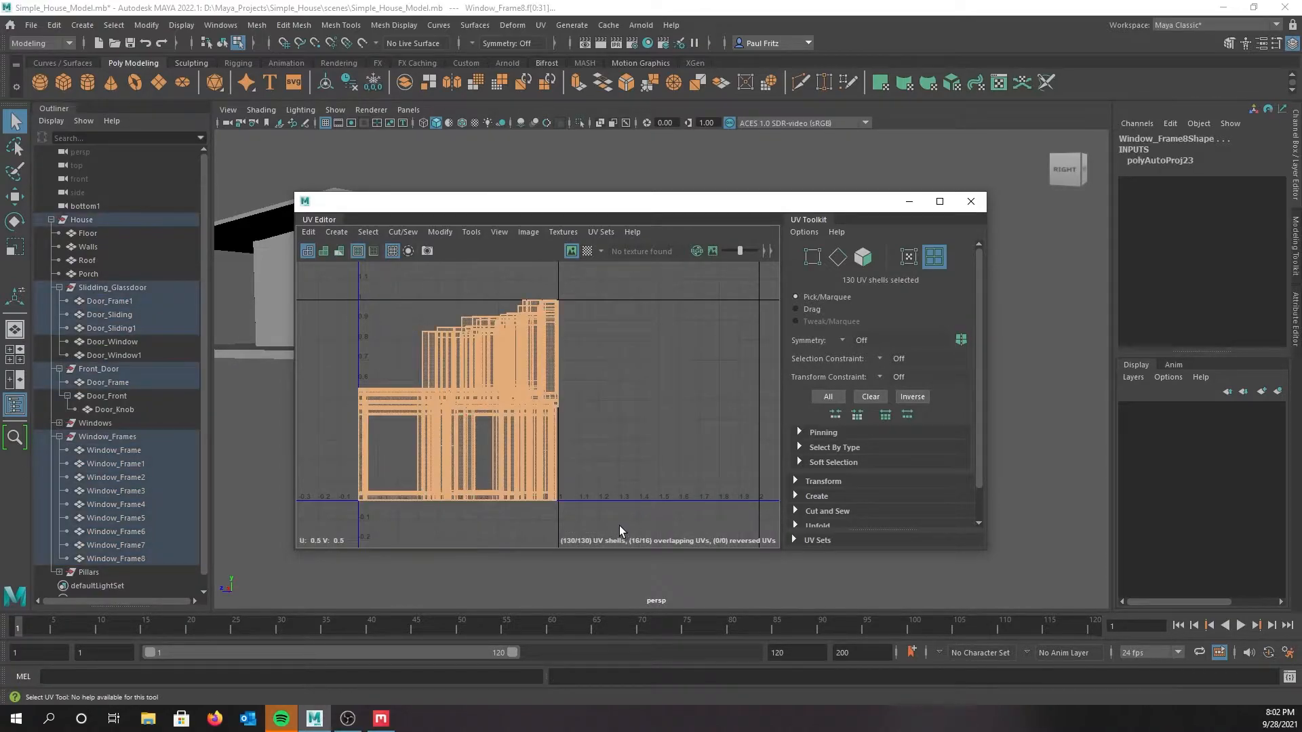
click(440, 232)
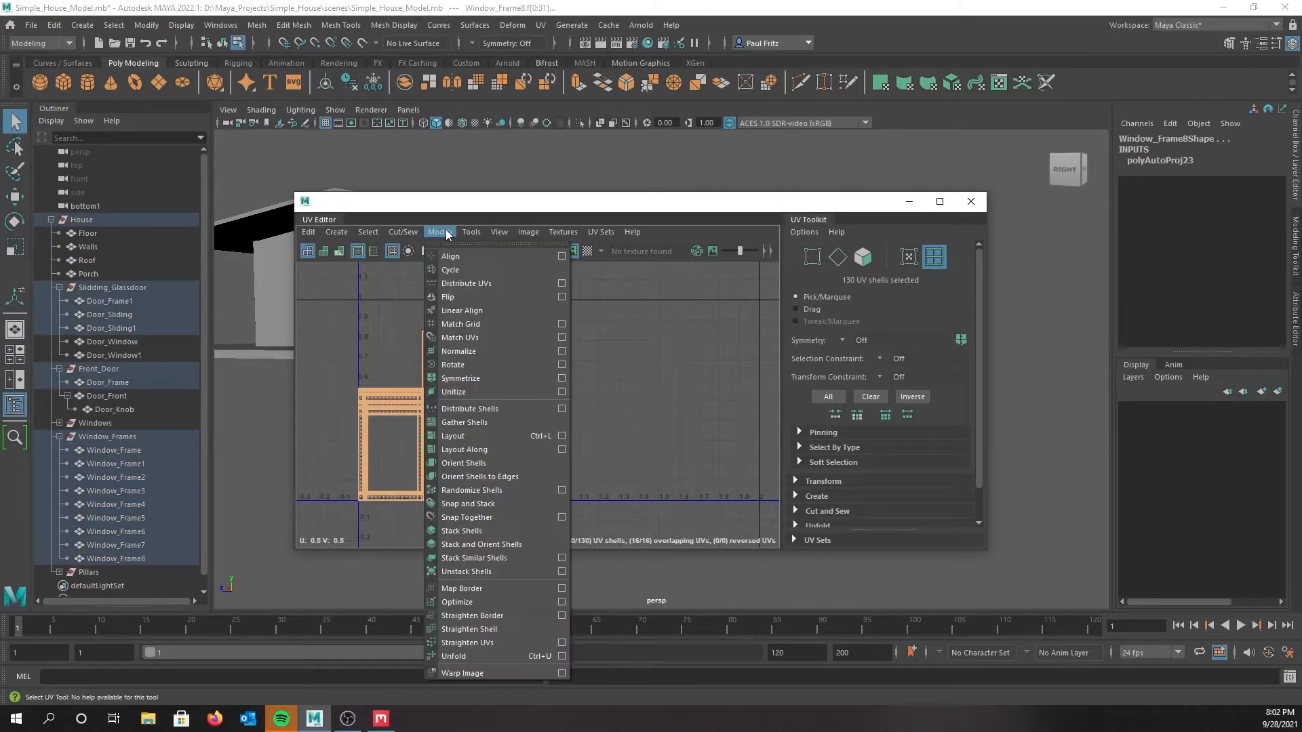
click(457, 438)
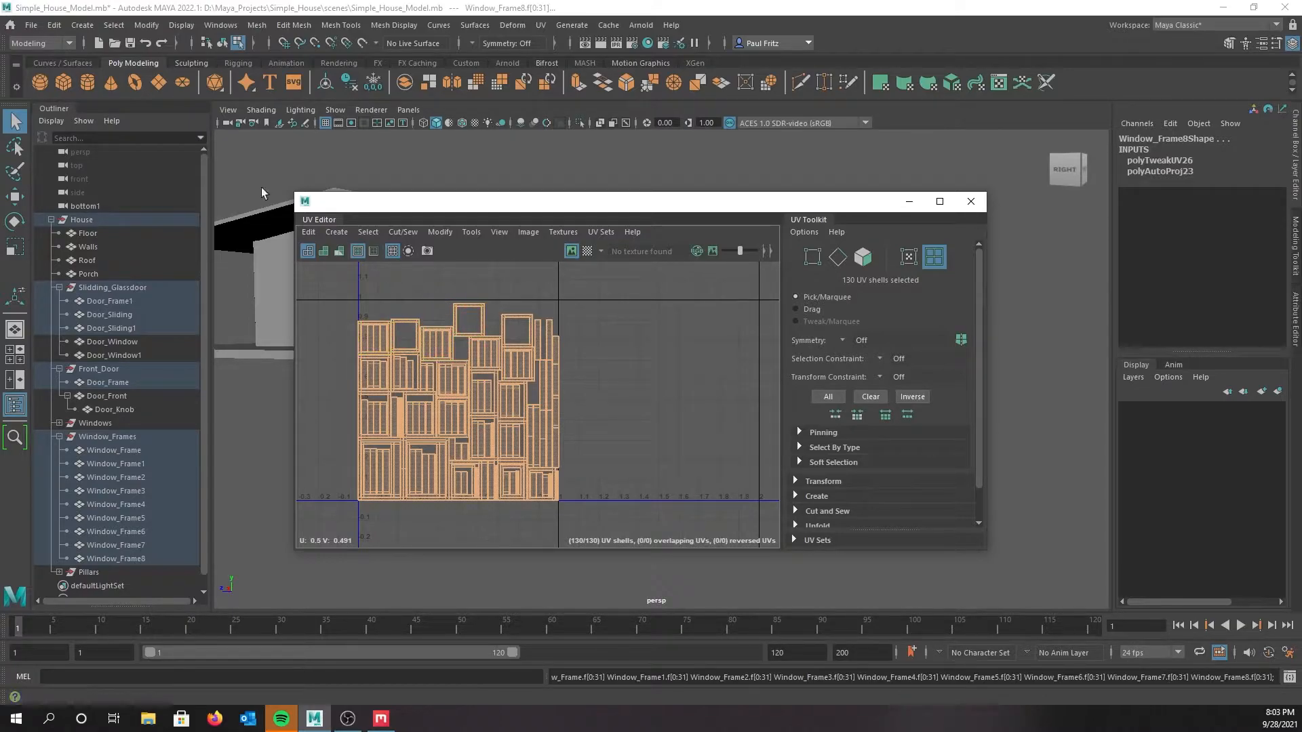
Save the scene with the new frame UV layout and minimize the UV Editor
click(31, 25)
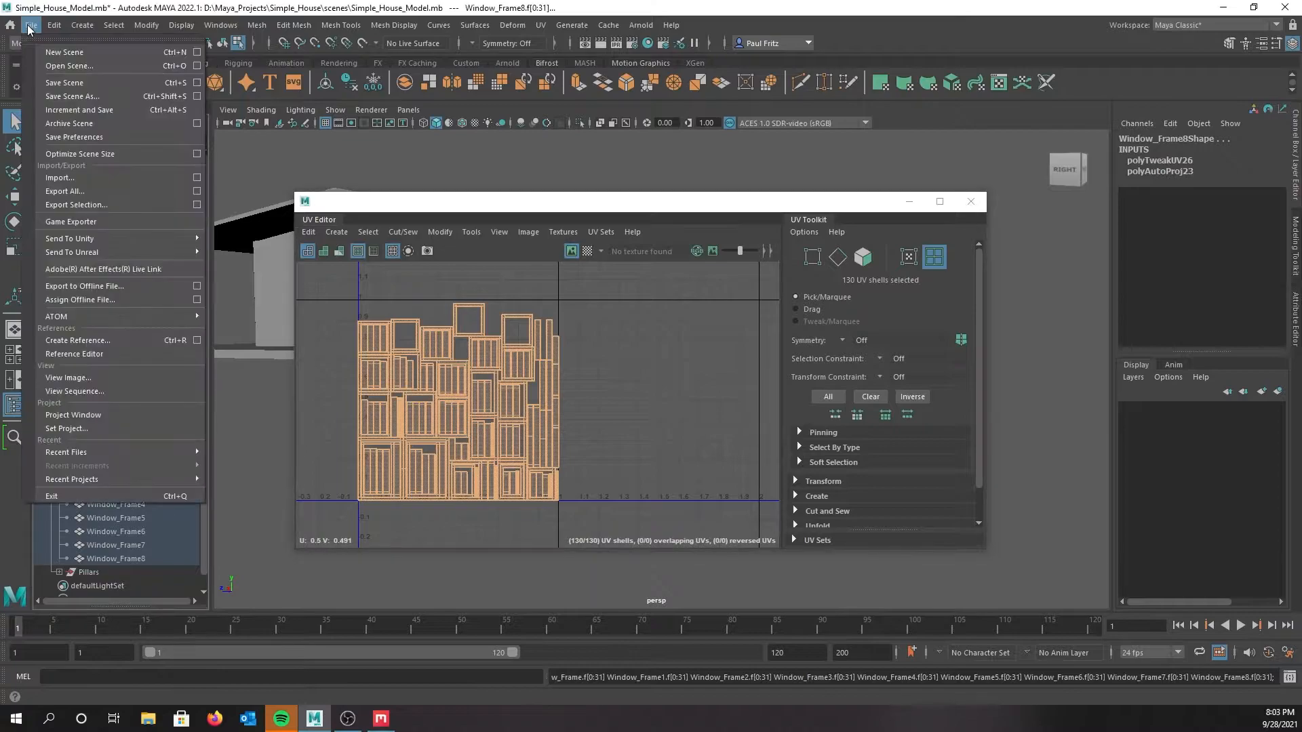
click(60, 84)
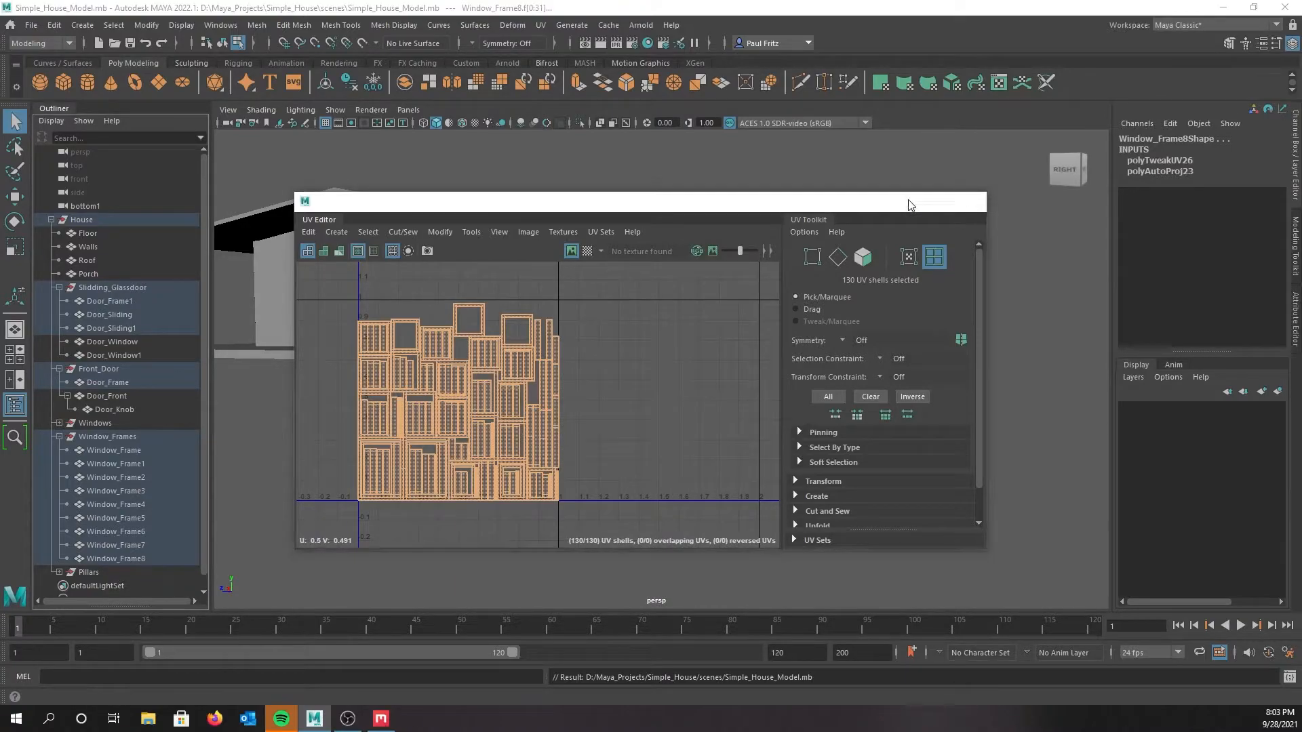
click(909, 204)
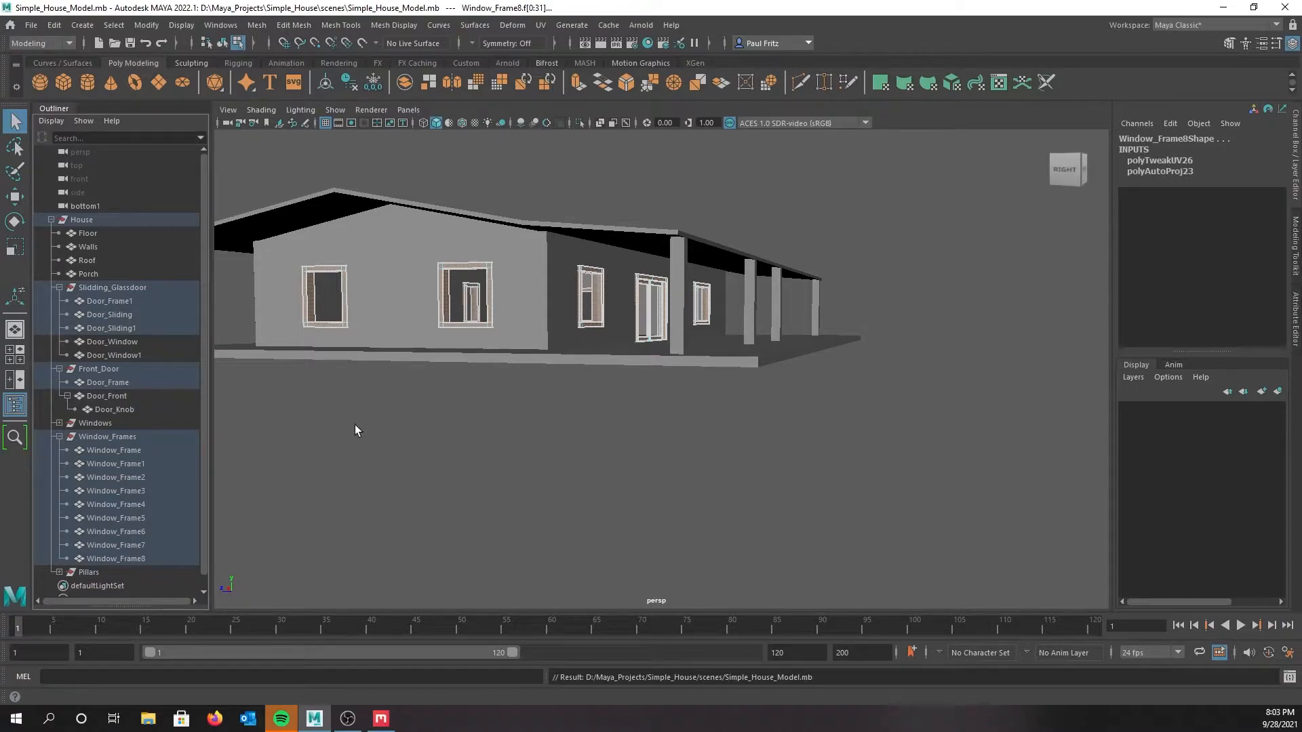
Select Door_Front, bring up the UV Editor, select all UV shells of the door and its knob, and lay them out
click(104, 397)
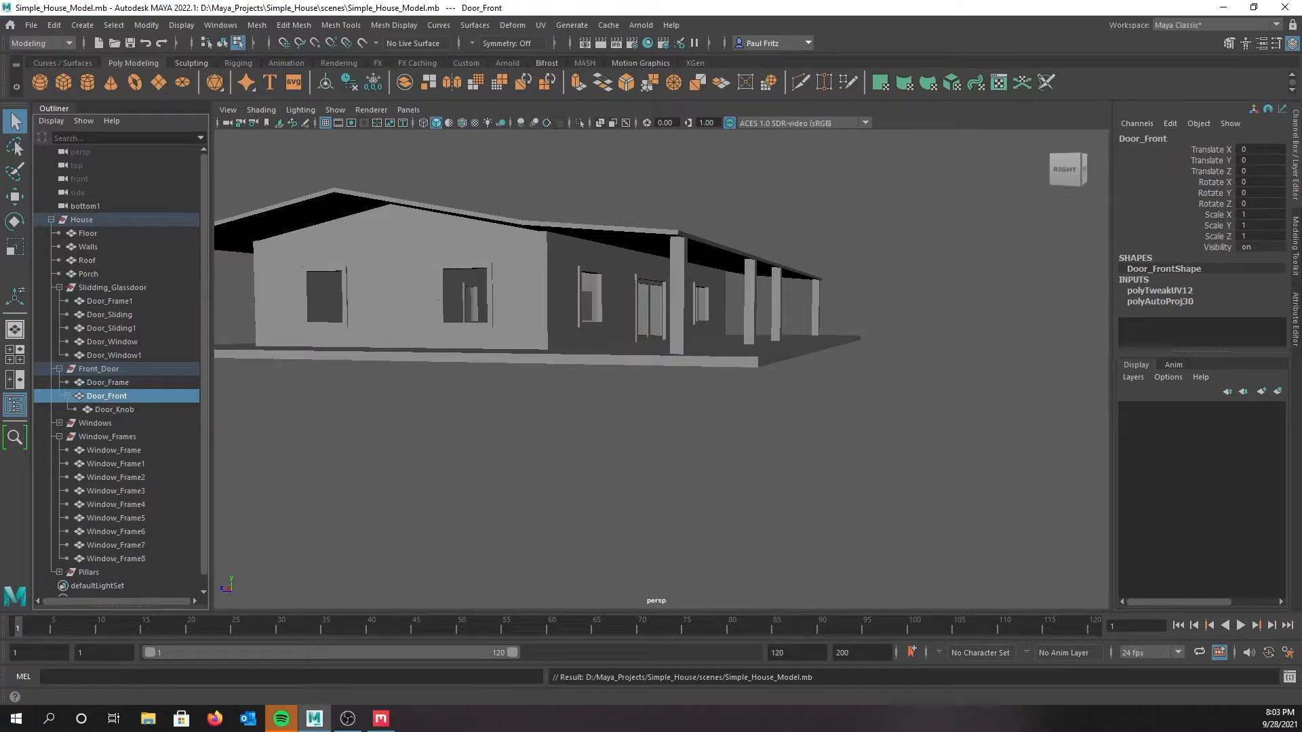
key(super+shift+Right)
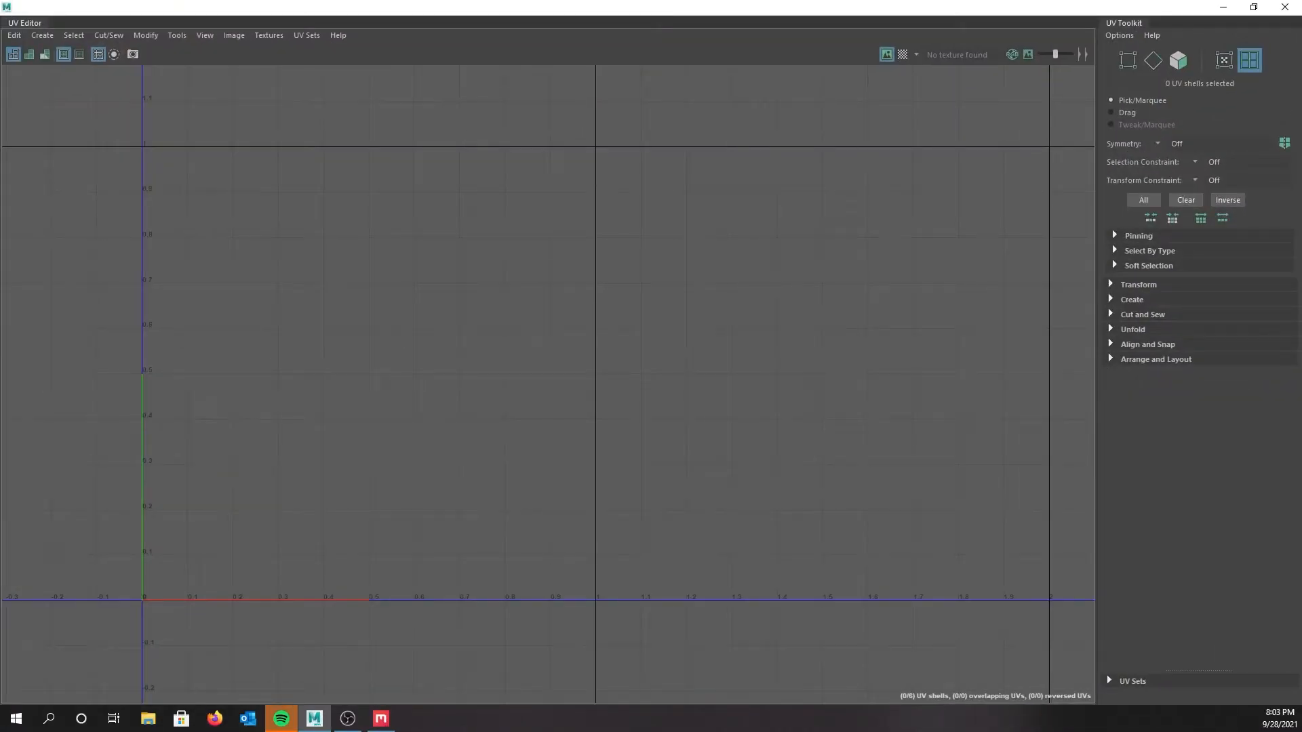
drag(375, 12, 695, 294)
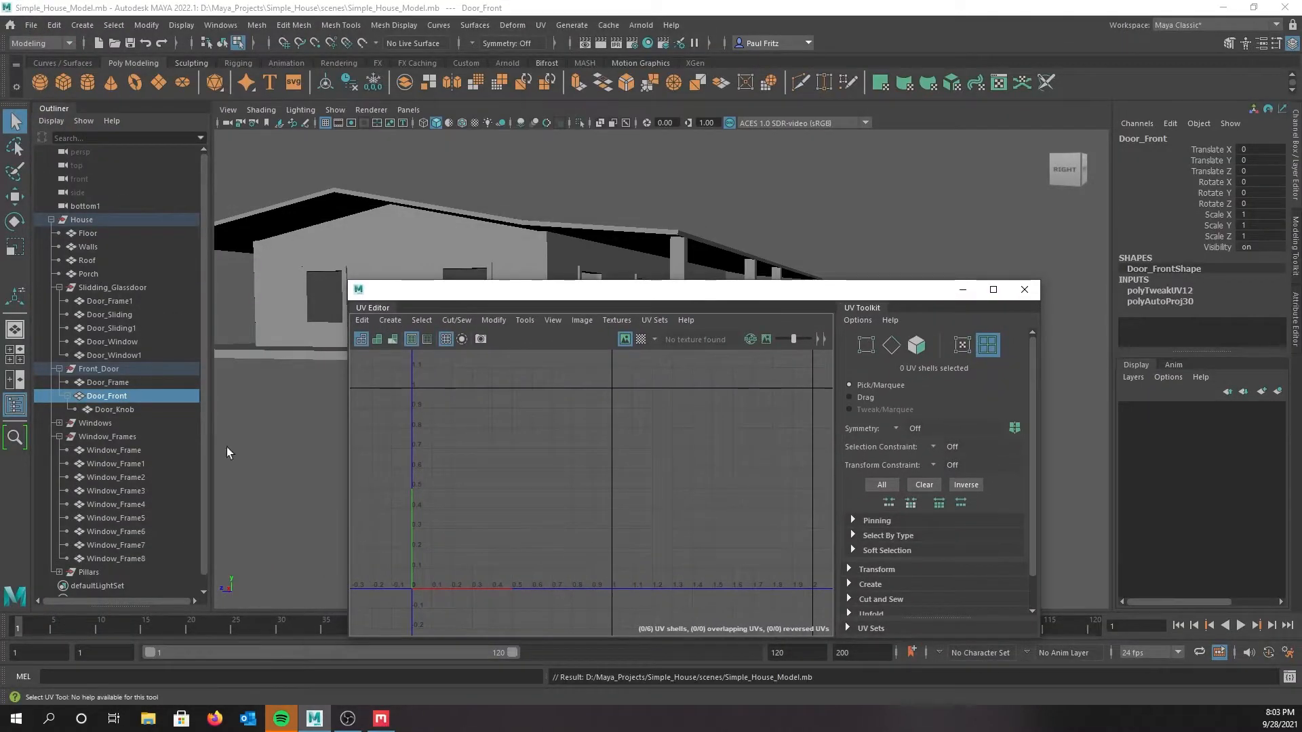
click(111, 397)
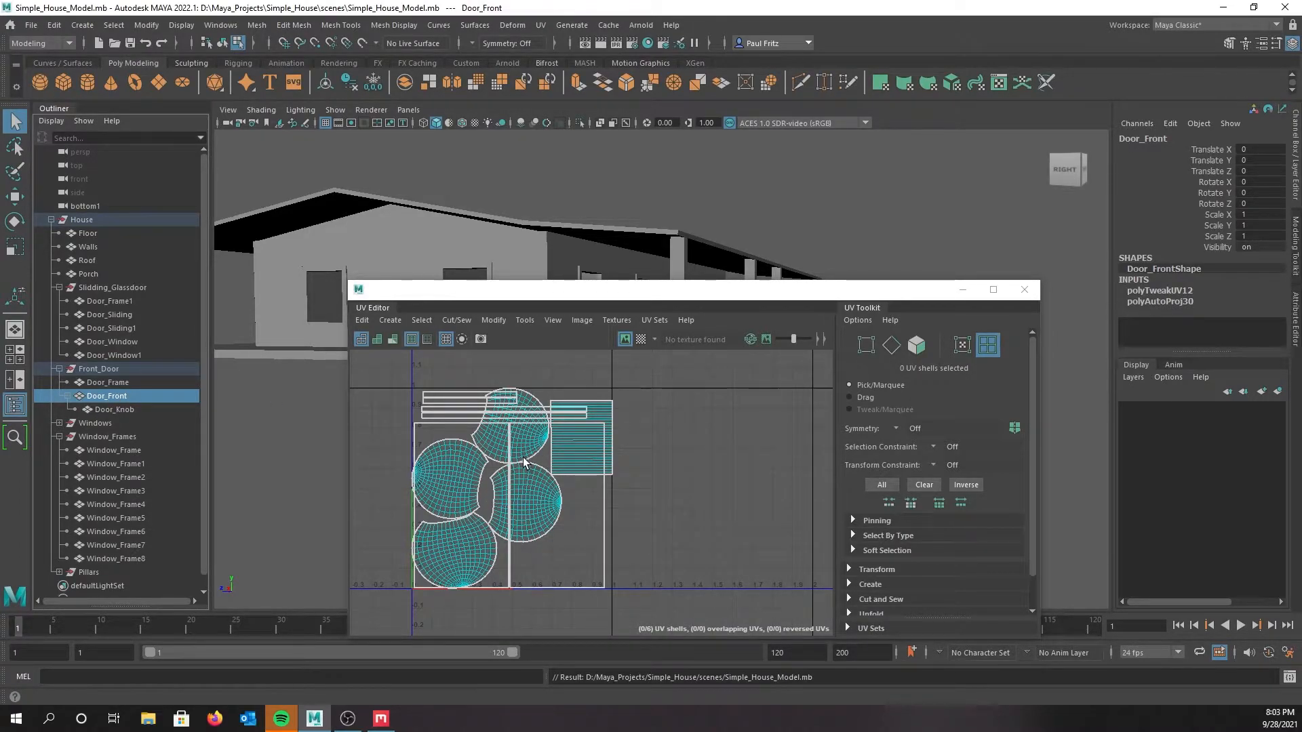
right_drag(466, 364, 409, 344)
drag(382, 361, 681, 615)
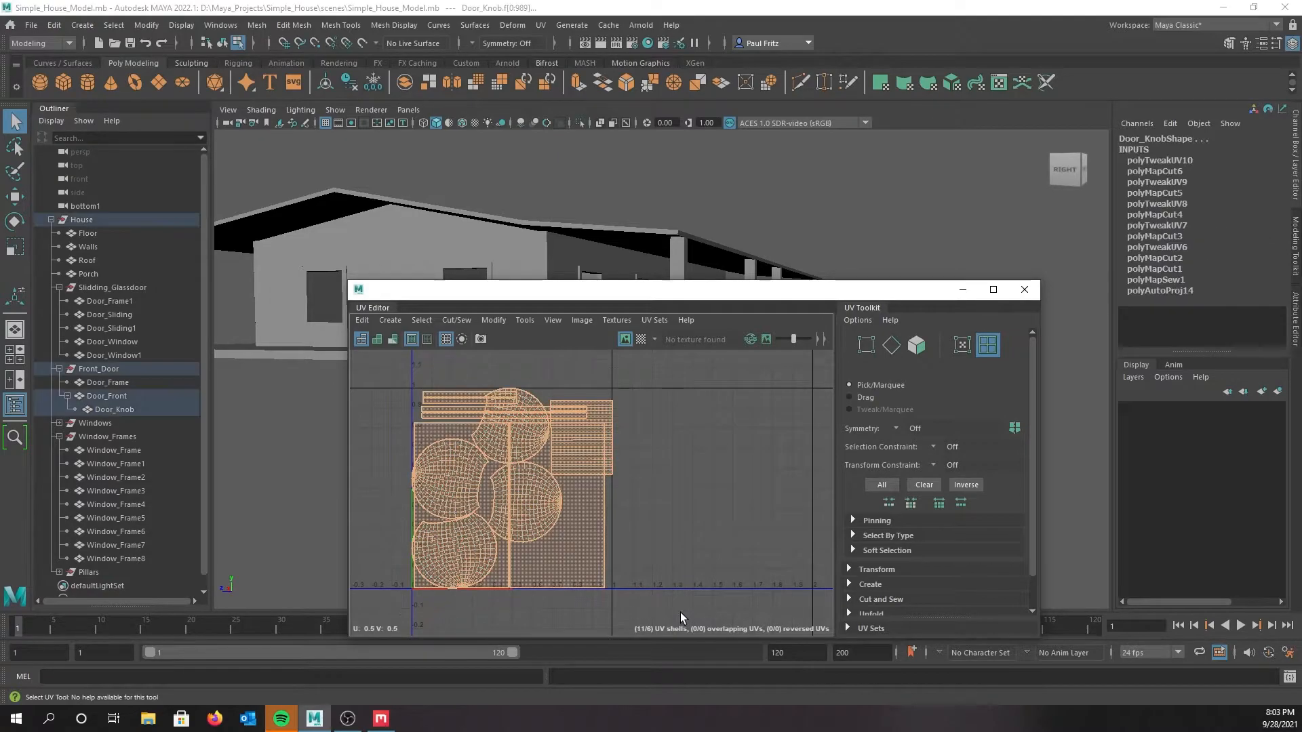
click(493, 320)
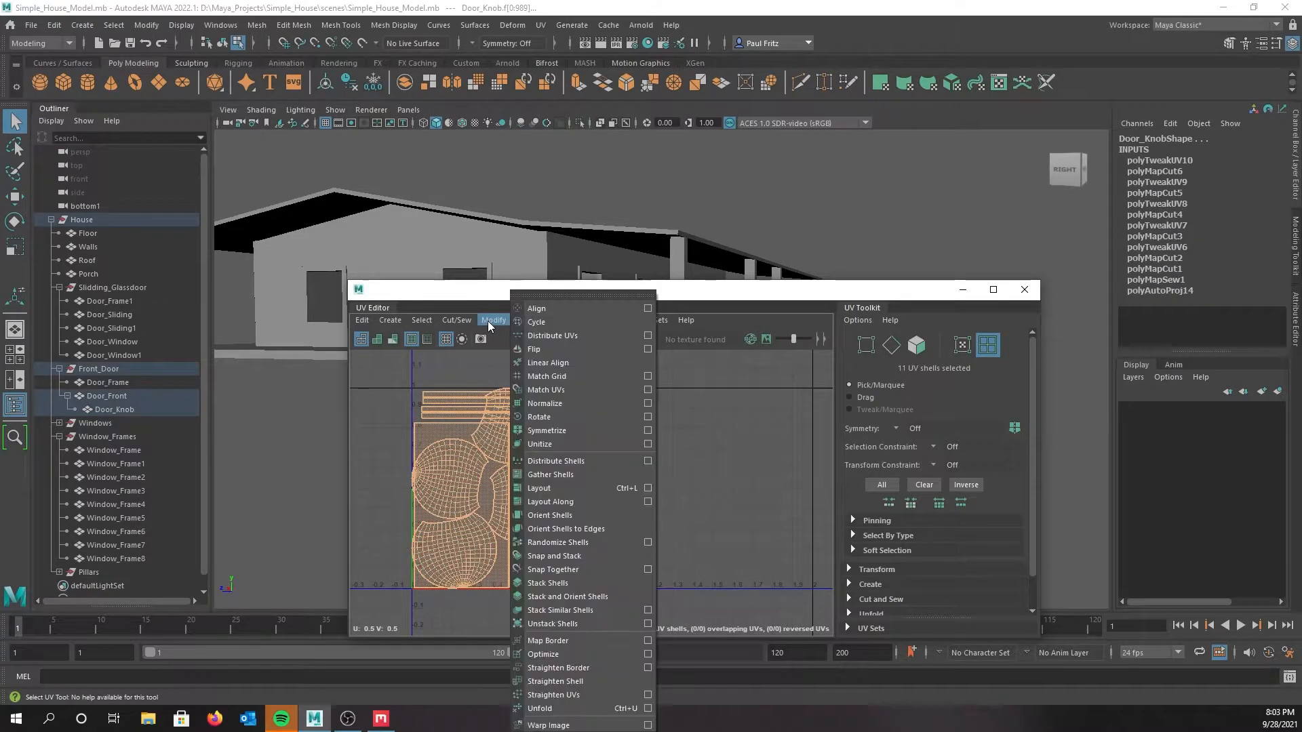
click(547, 488)
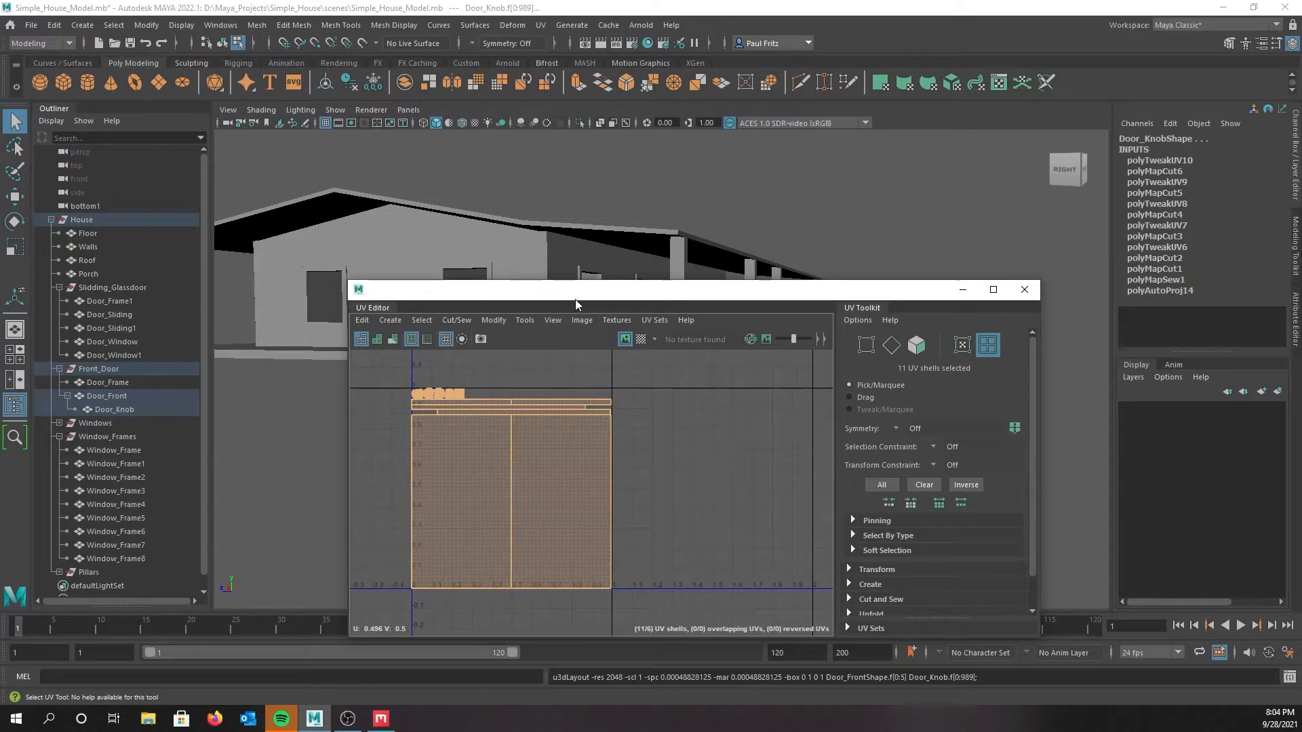
Move the UV Editor out of the way and assign a new Arnold aiStandardSurface material to the front door and its knob
drag(578, 299, 560, 256)
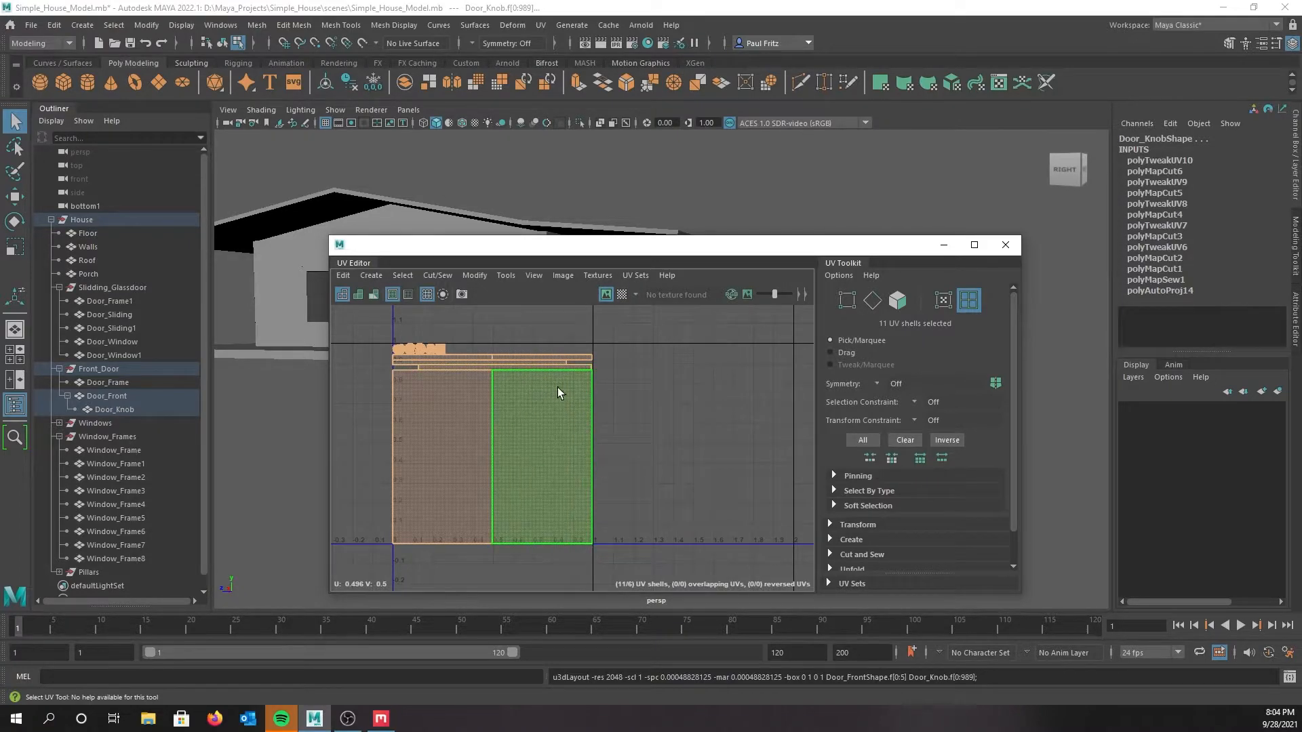
drag(598, 249, 0, 244)
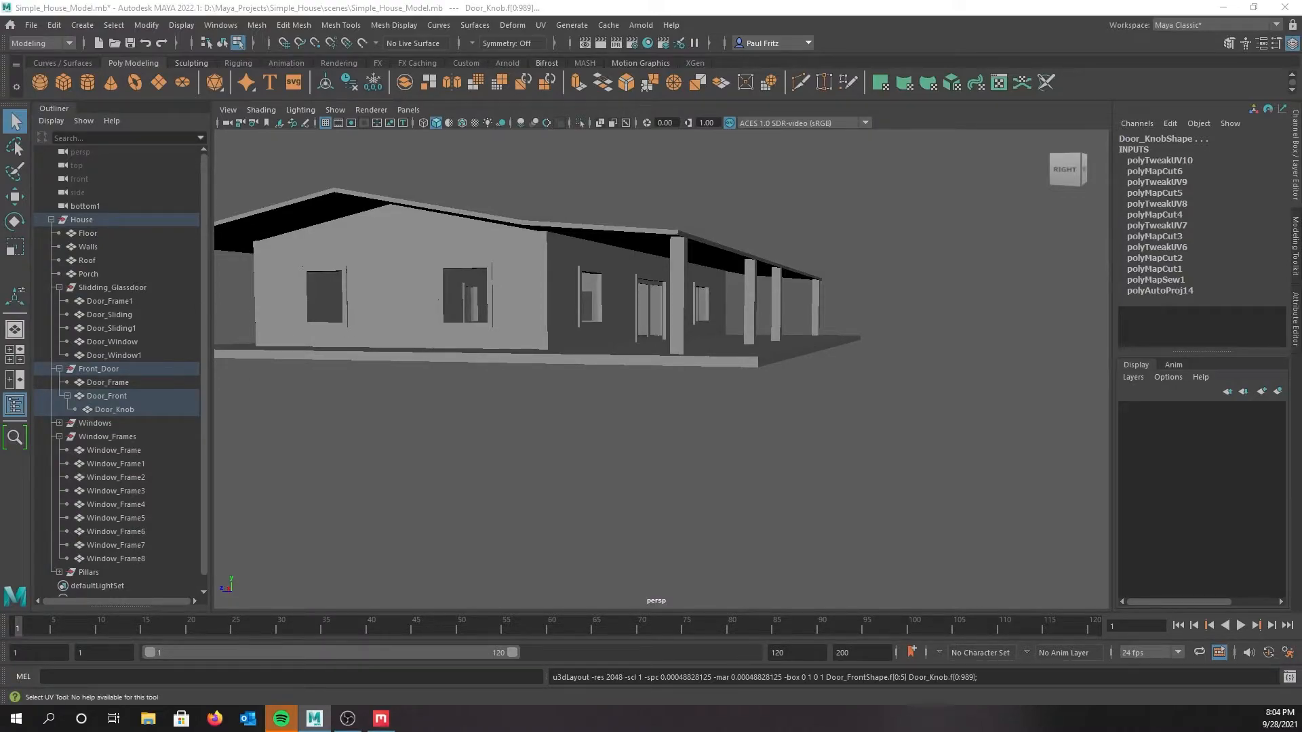
drag(0, 251, 567, 255)
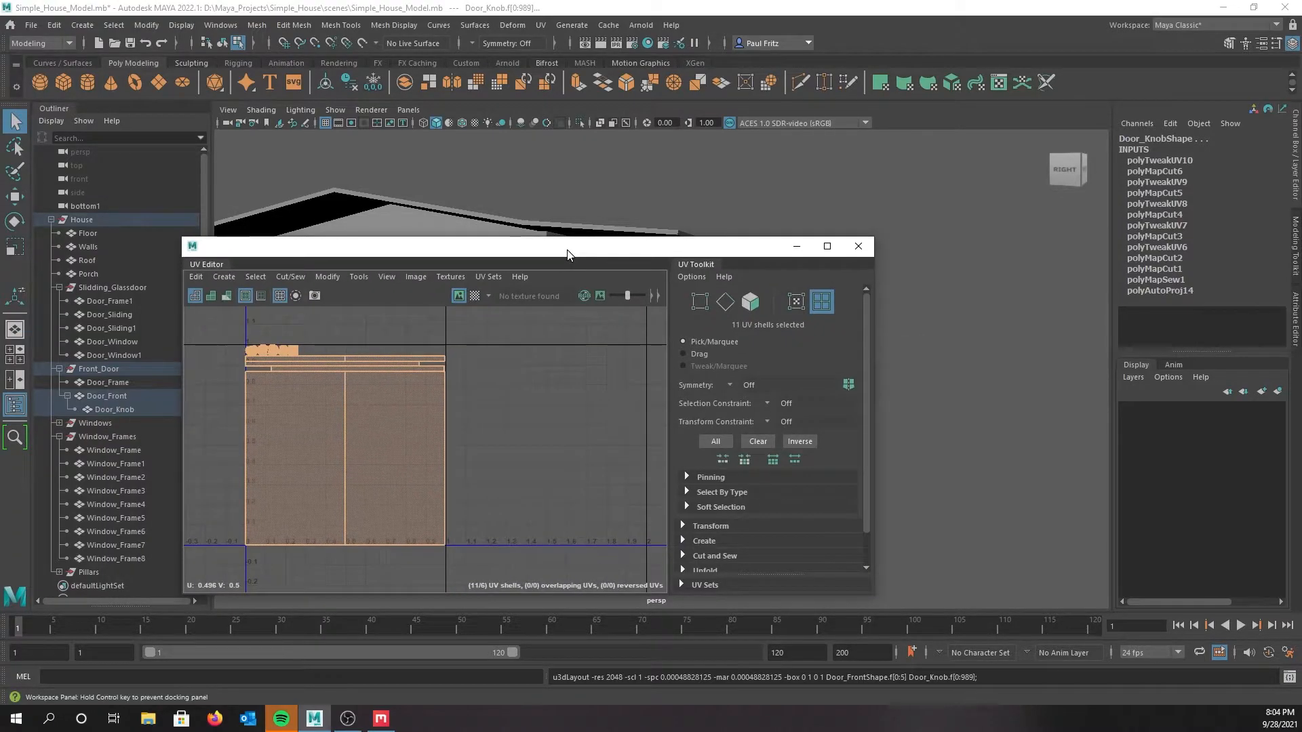
drag(528, 254, 3, 235)
alt+drag(430, 284, 588, 282)
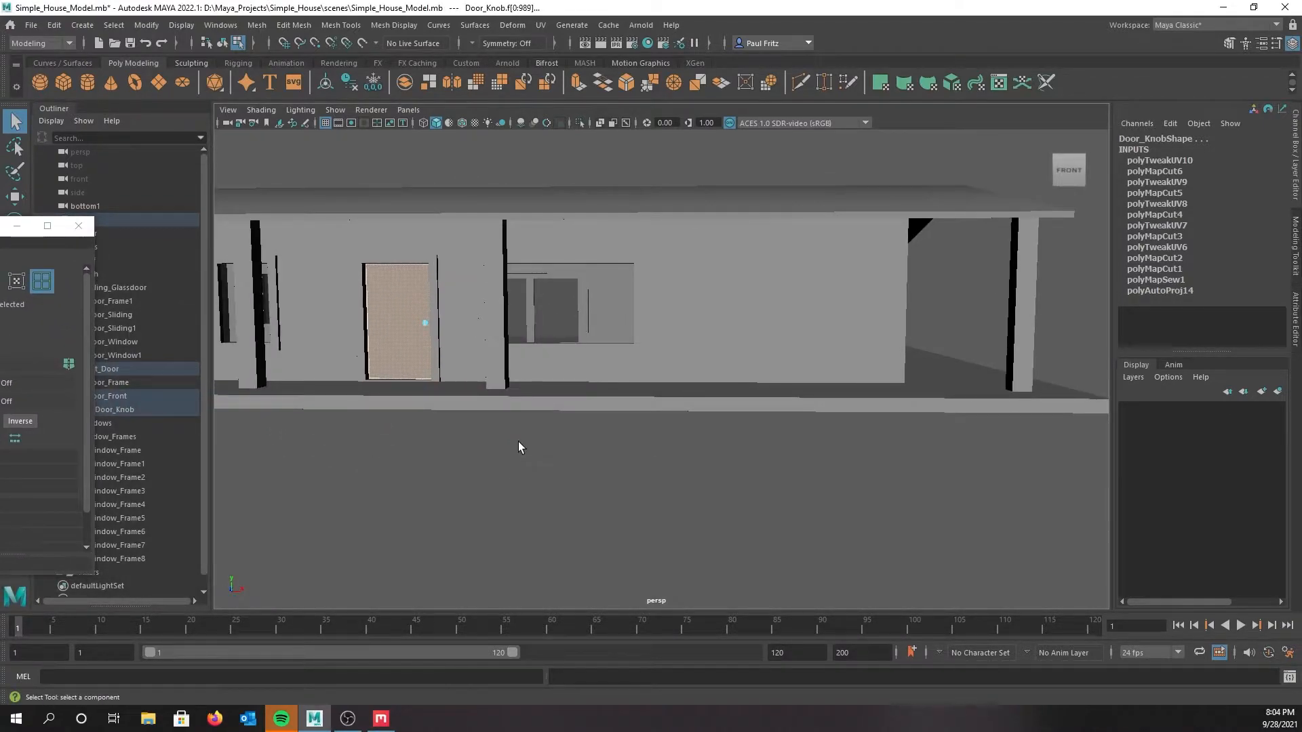
right_click(518, 441)
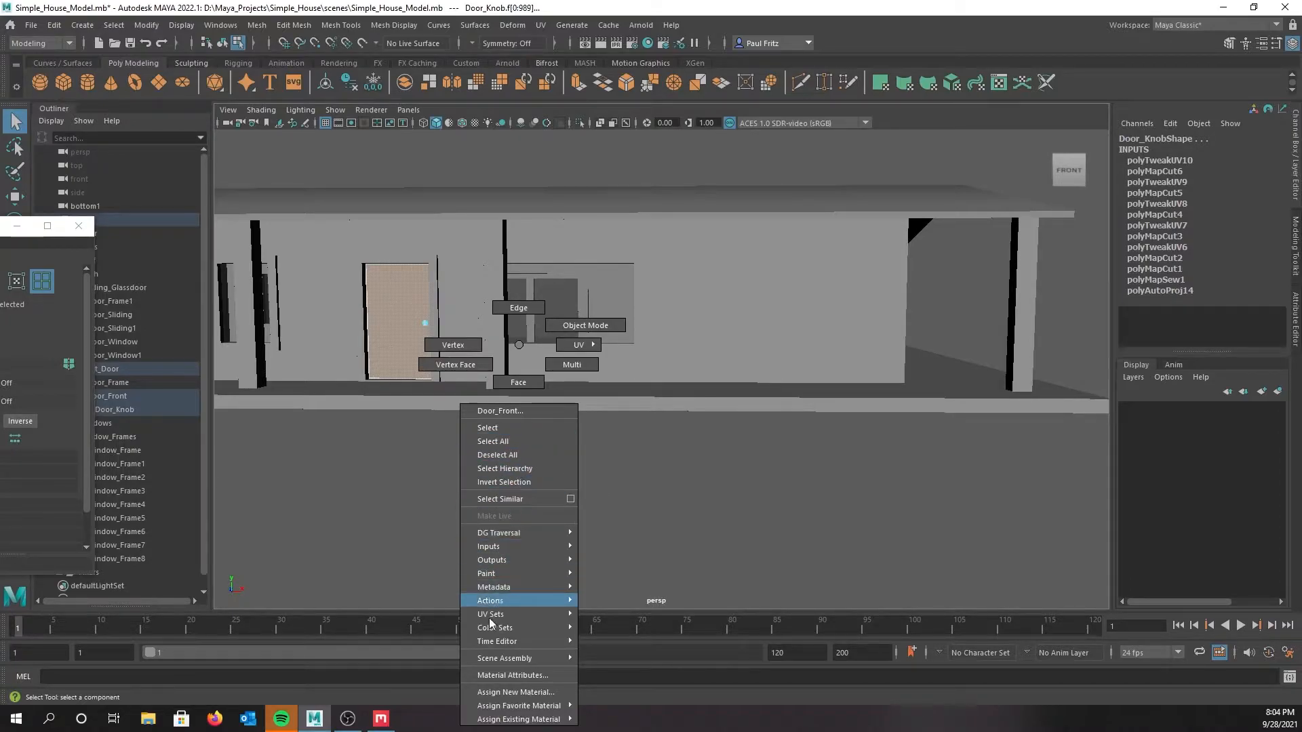
click(492, 691)
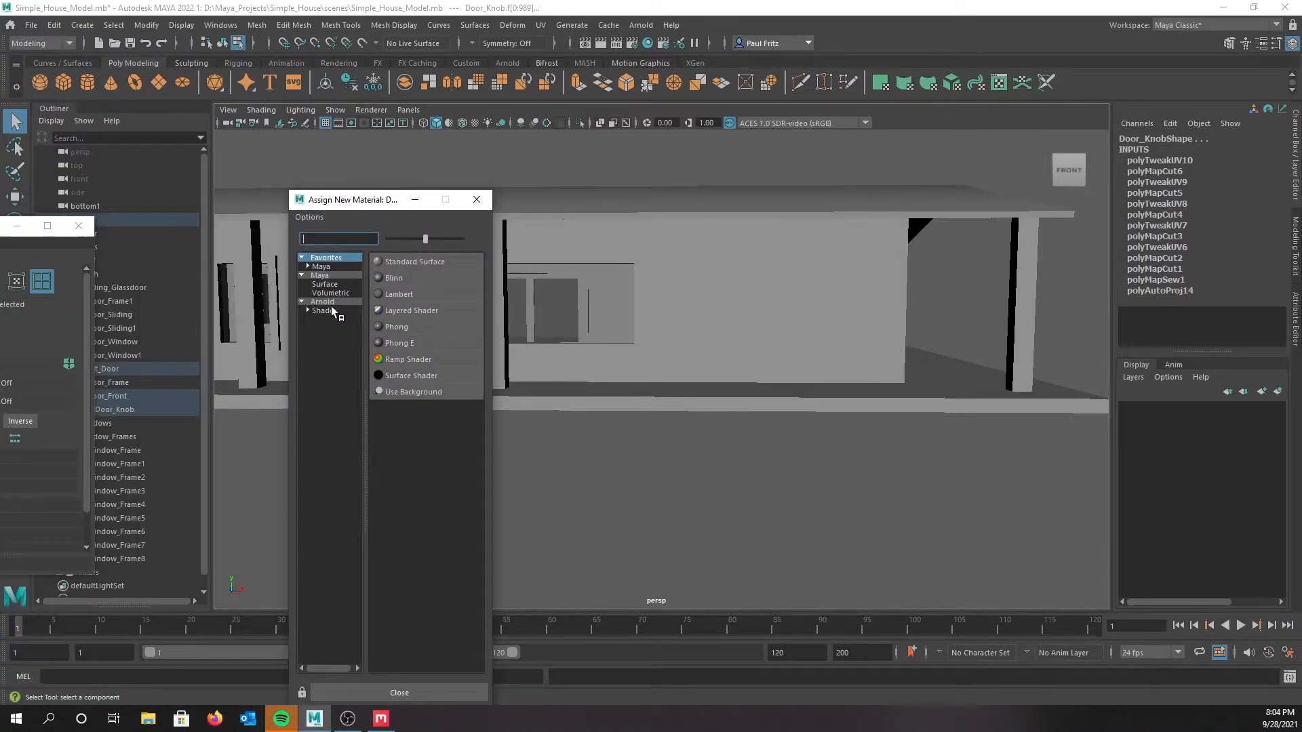
click(330, 303)
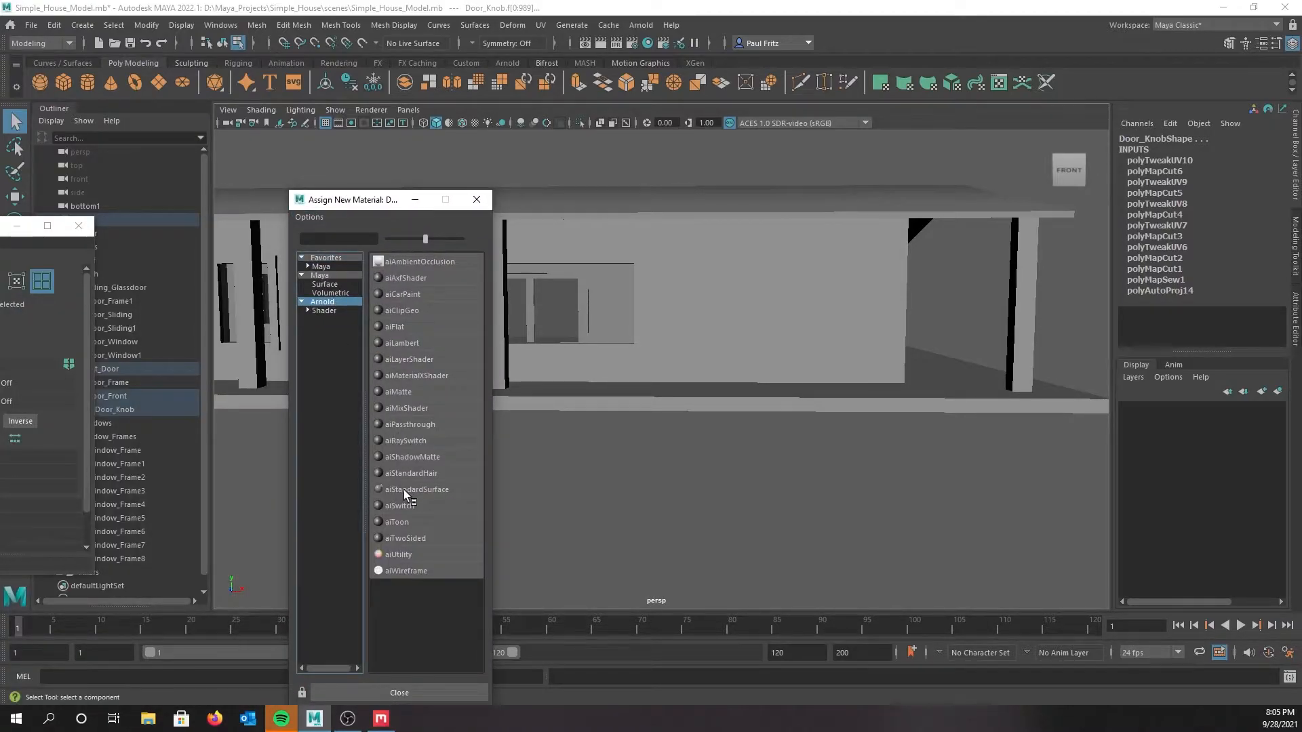
click(404, 490)
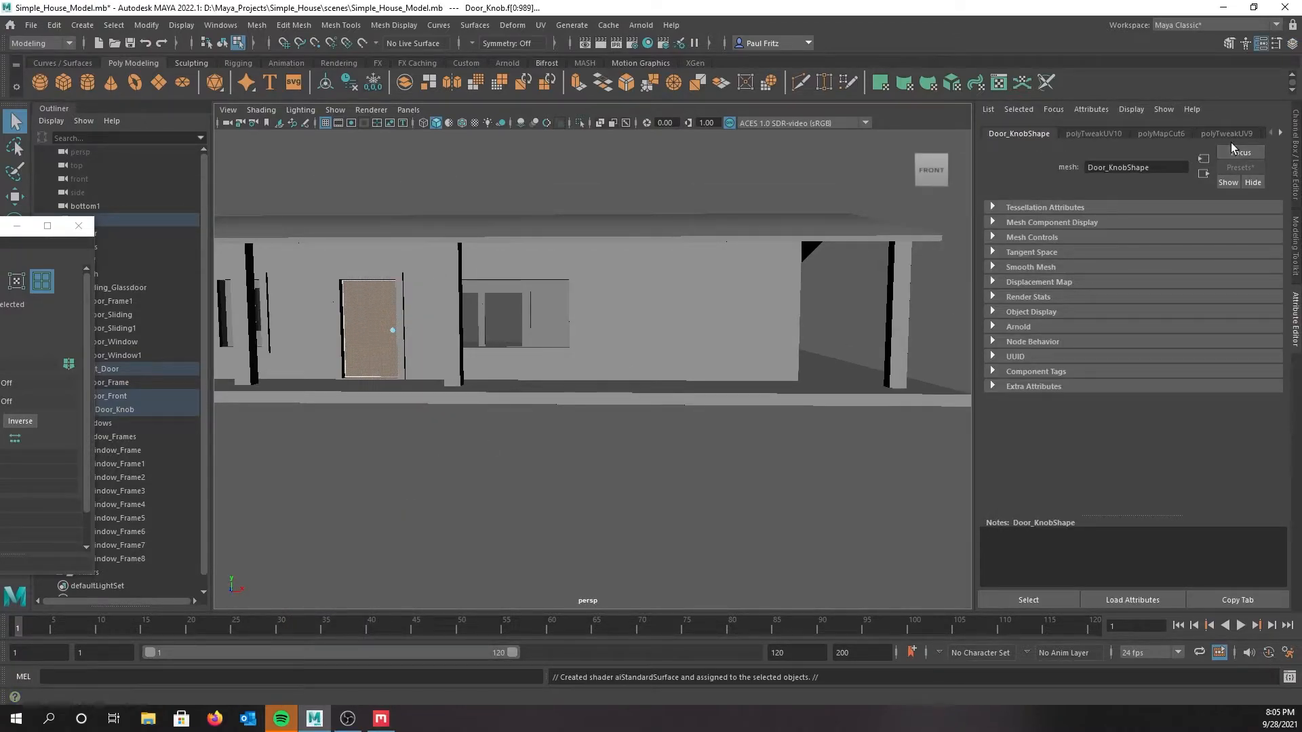
Open the attributes of the new aiStandardSurface1 material and rename it FrontDoor
click(1280, 133)
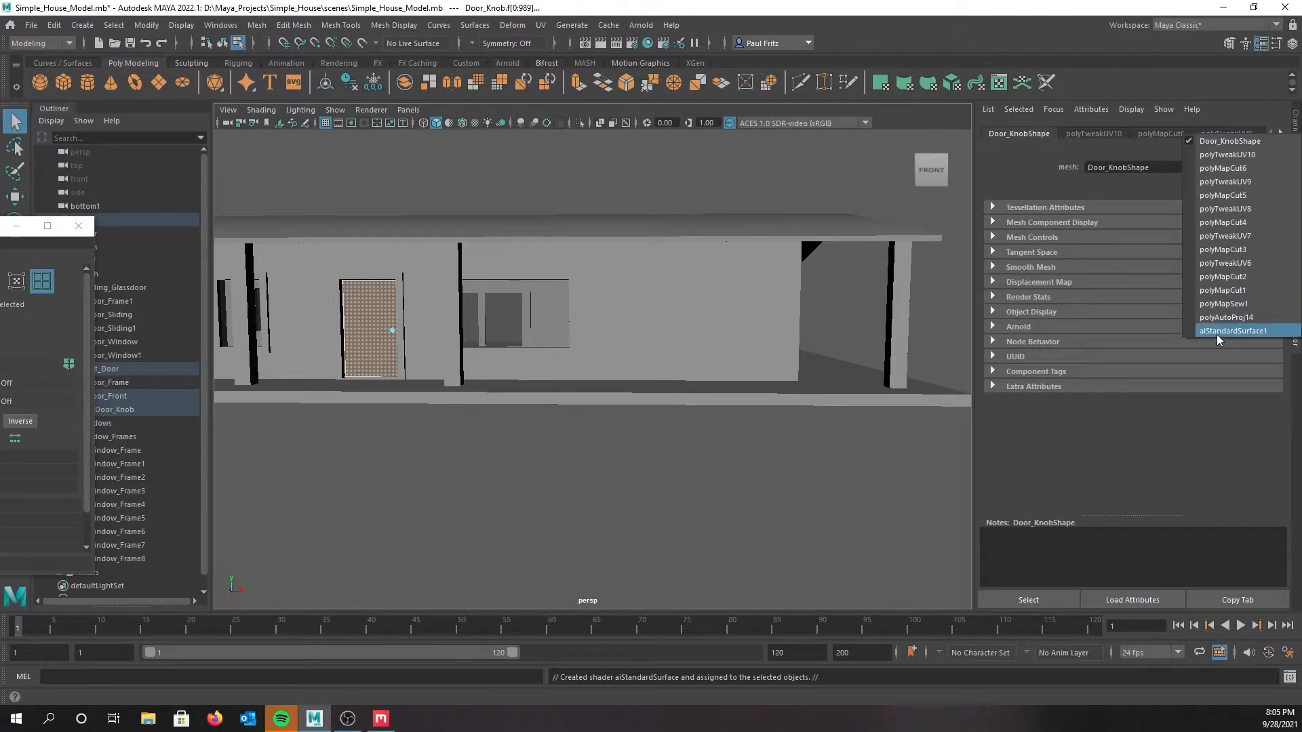
click(1251, 112)
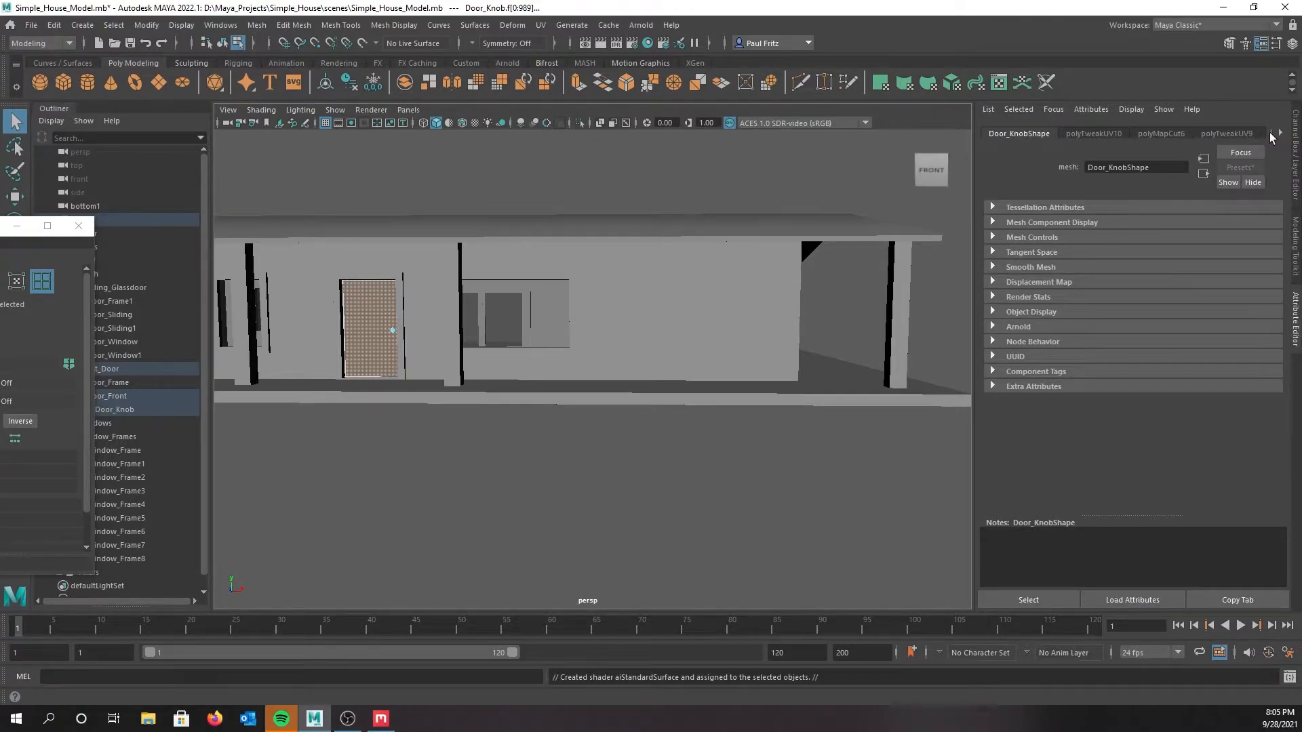
click(1281, 135)
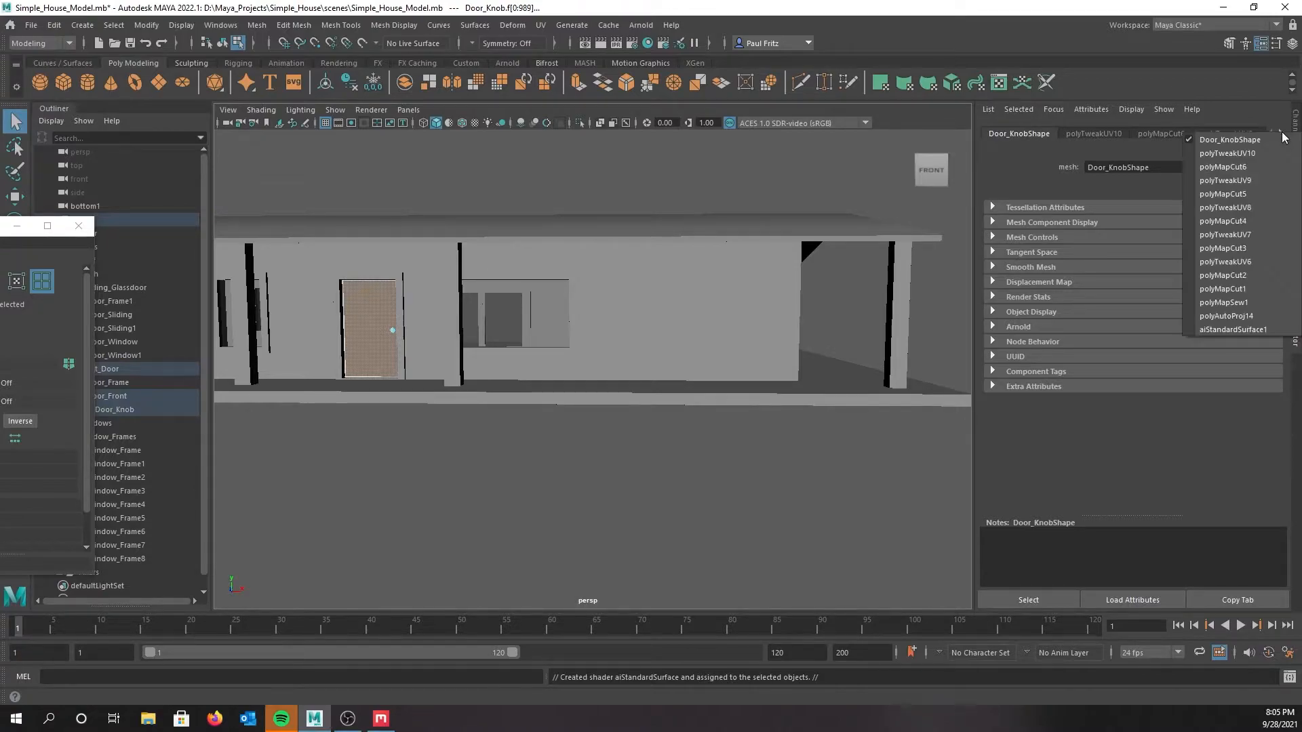
click(1214, 329)
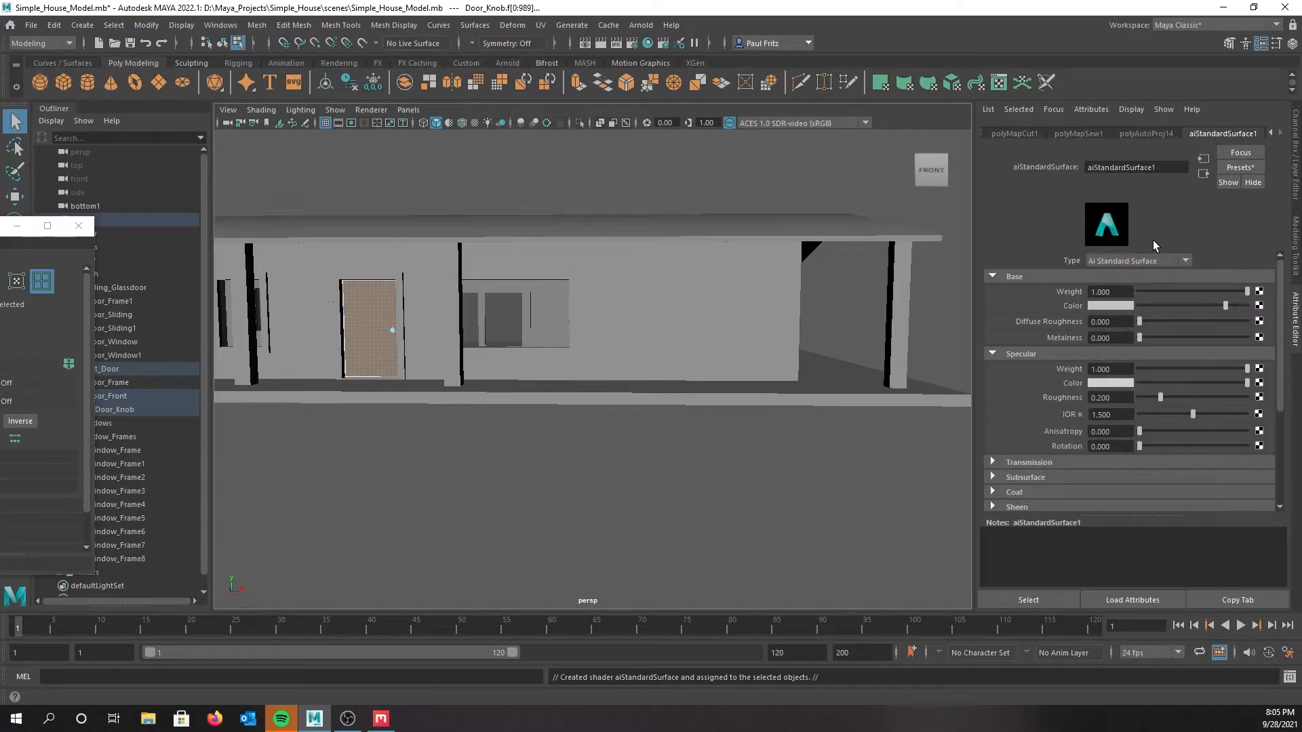
drag(1174, 171, 1062, 173)
text(Front)
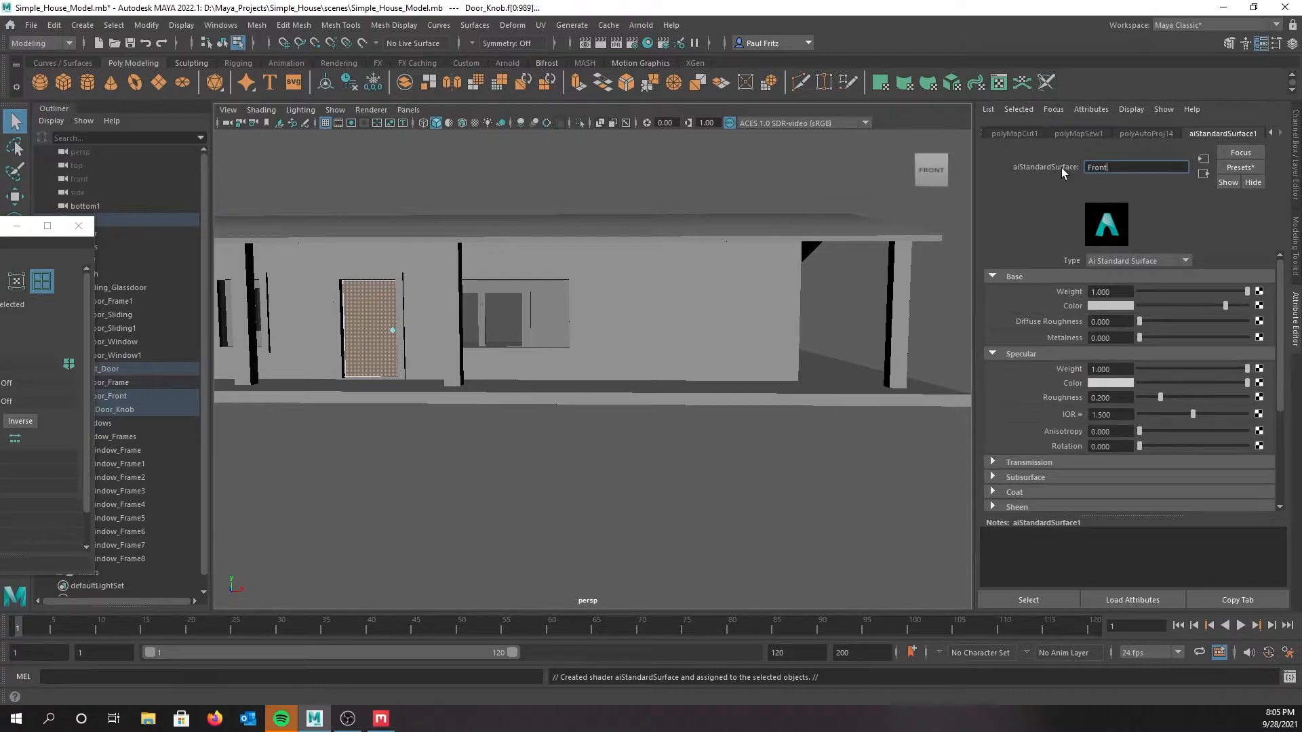
text(Door)
key(Return)
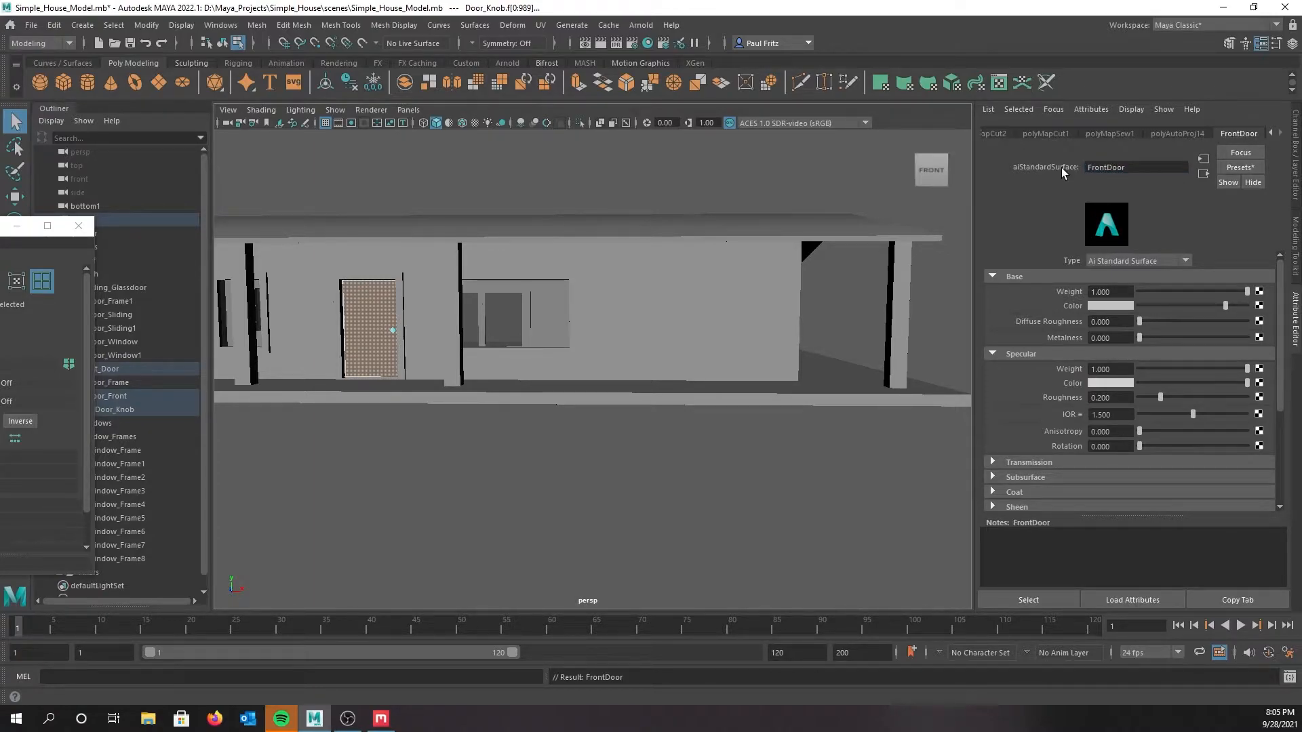
Copy the material name FrontDoor, paste it as the name of its shading group, and return to the material's attributes
double_click(1143, 165)
key(ctrl+c)
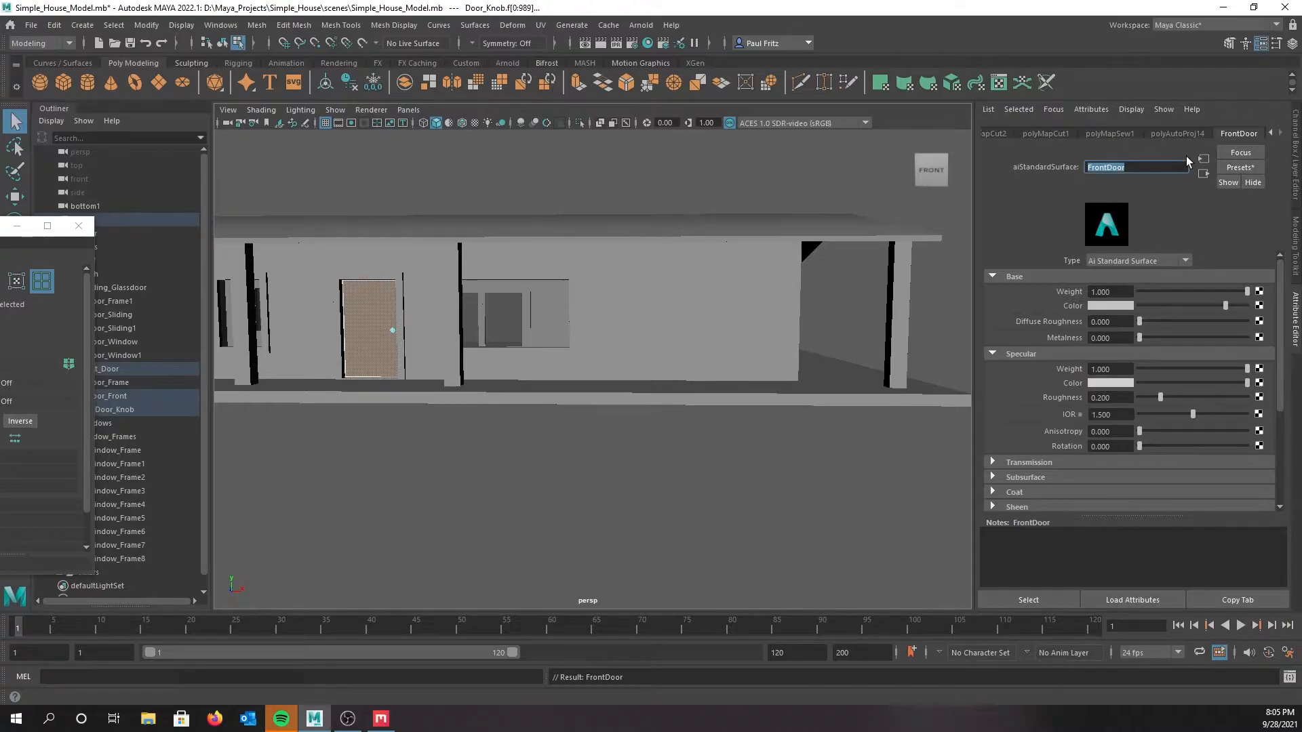
click(1202, 173)
drag(1176, 169, 1012, 165)
key(ctrl+v)
key(Return)
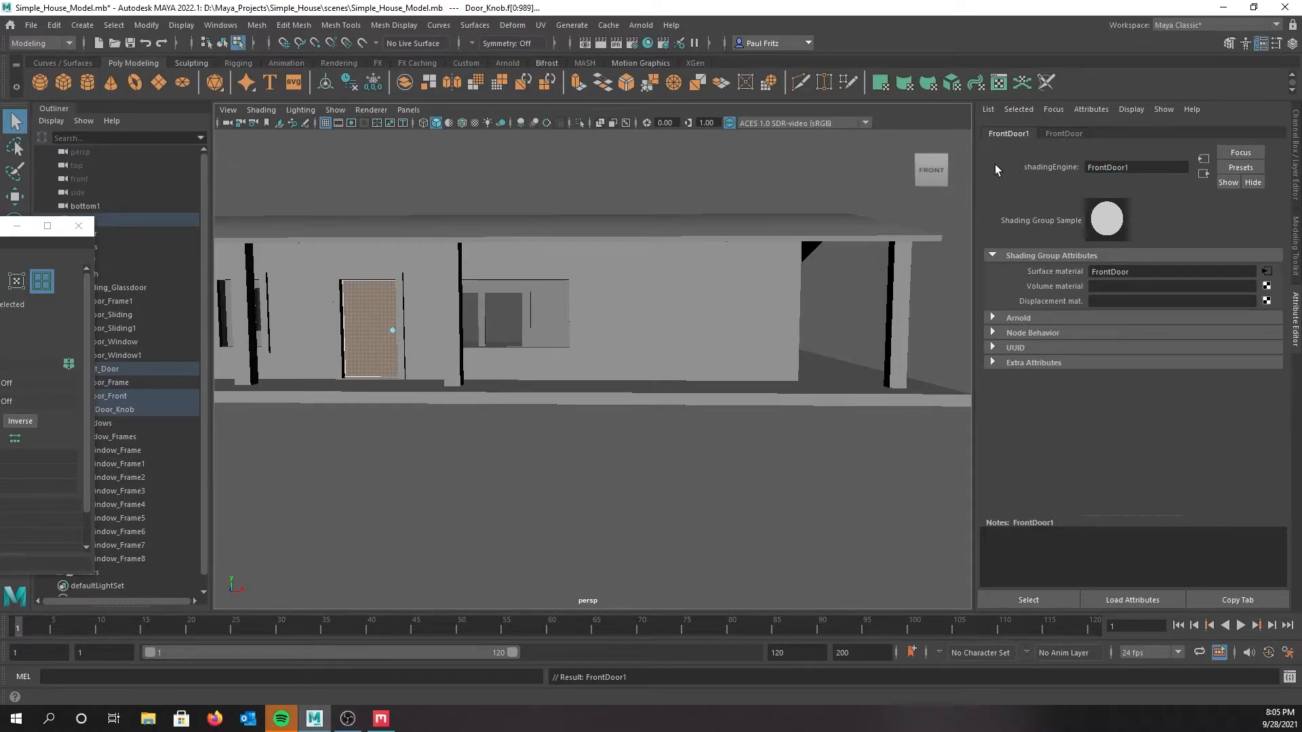
click(1072, 133)
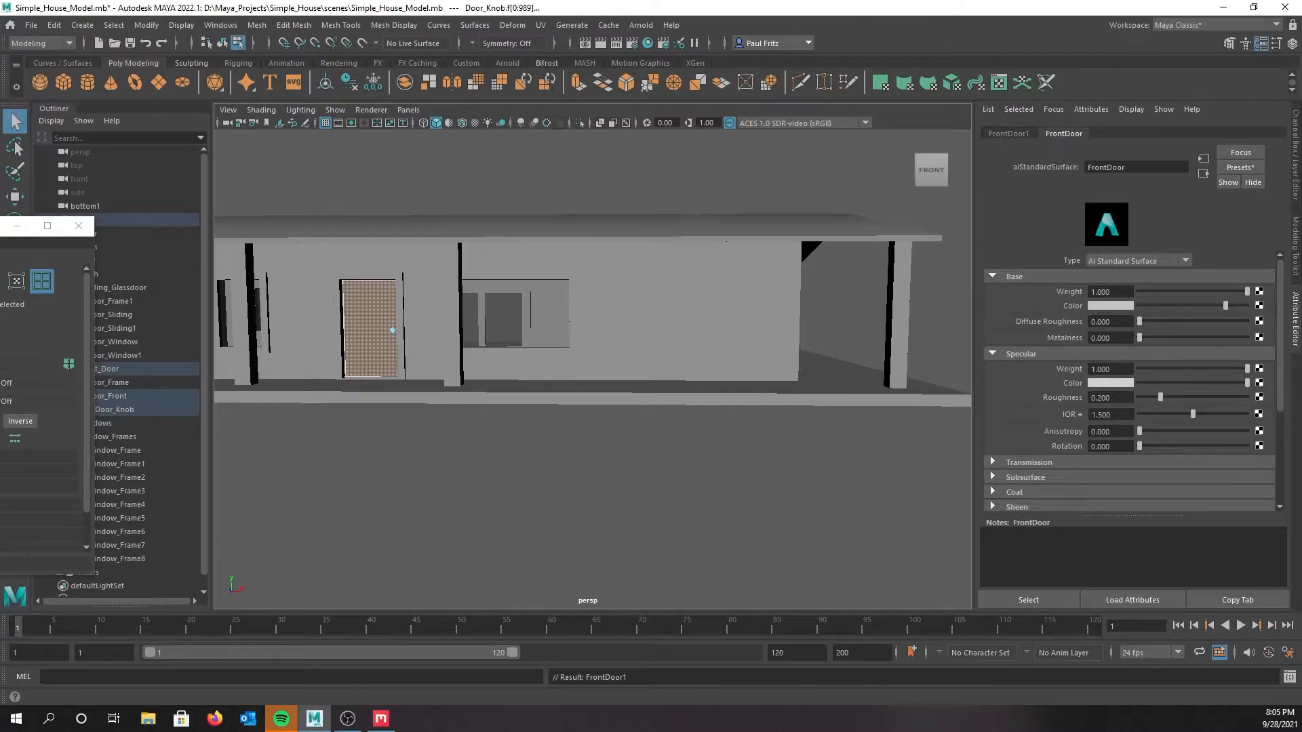
drag(0, 231, 536, 213)
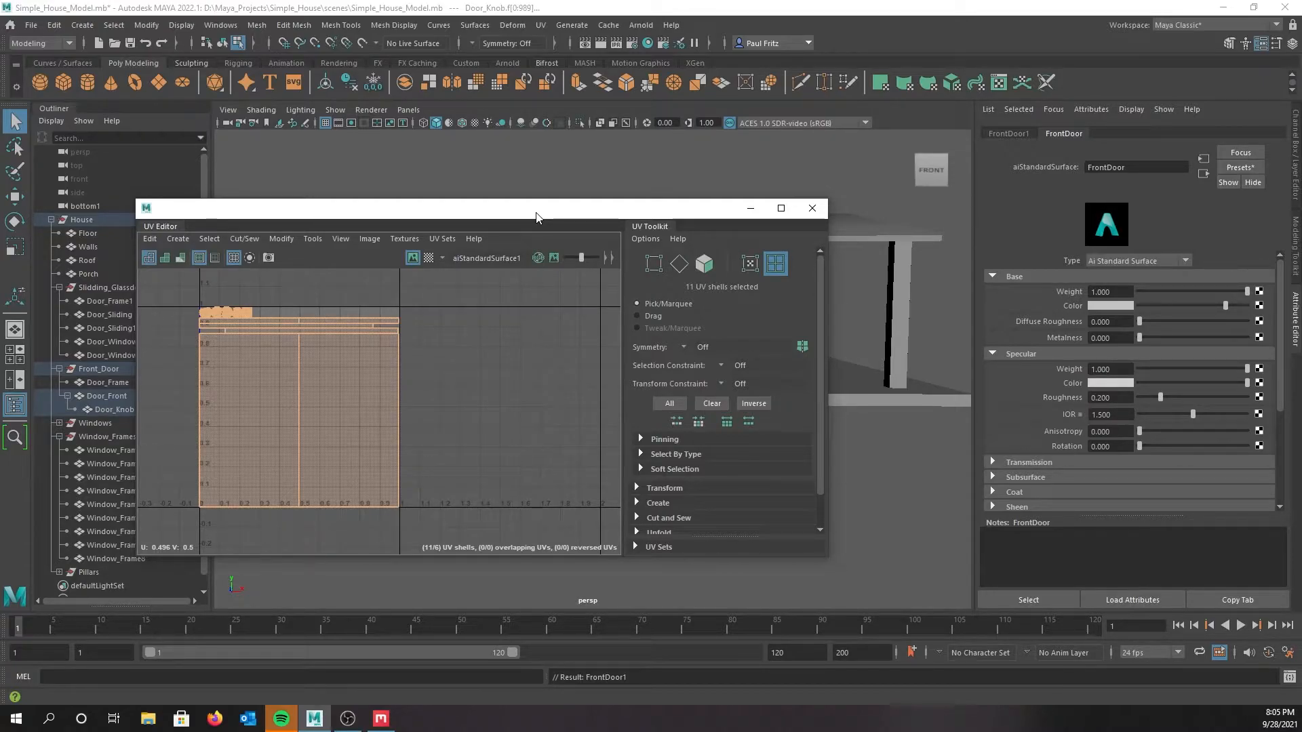
mouse_move(535, 217)
mouse_down()
mouse_move(601, 383)
mouse_move(552, 204)
mouse_up()
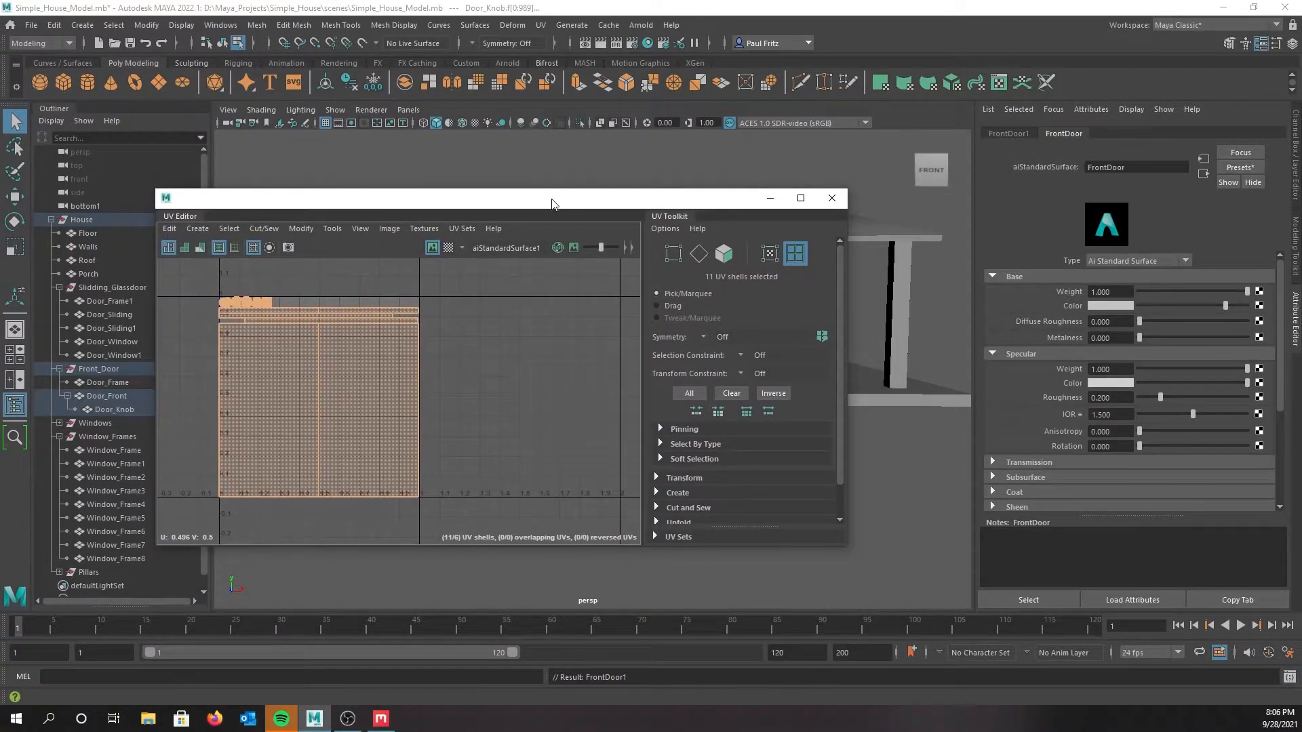
drag(552, 199, 0, 204)
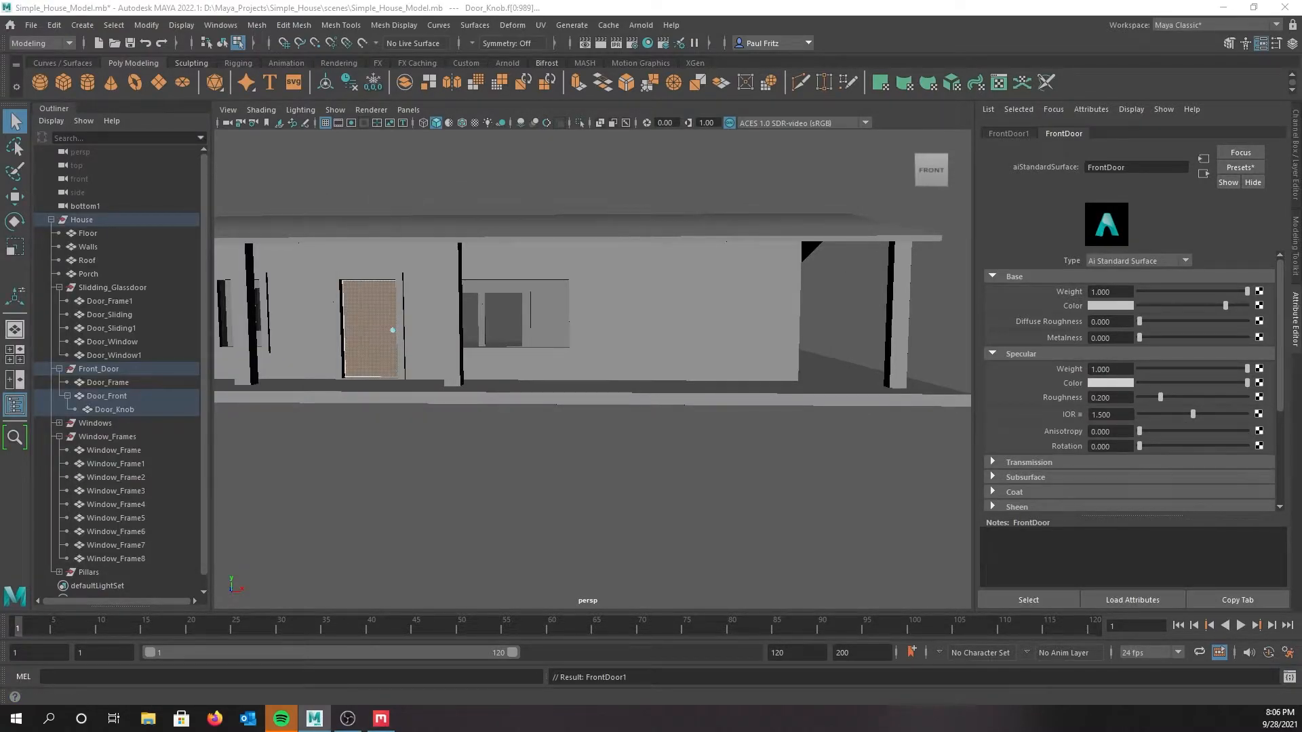
drag(0, 156, 0, 203)
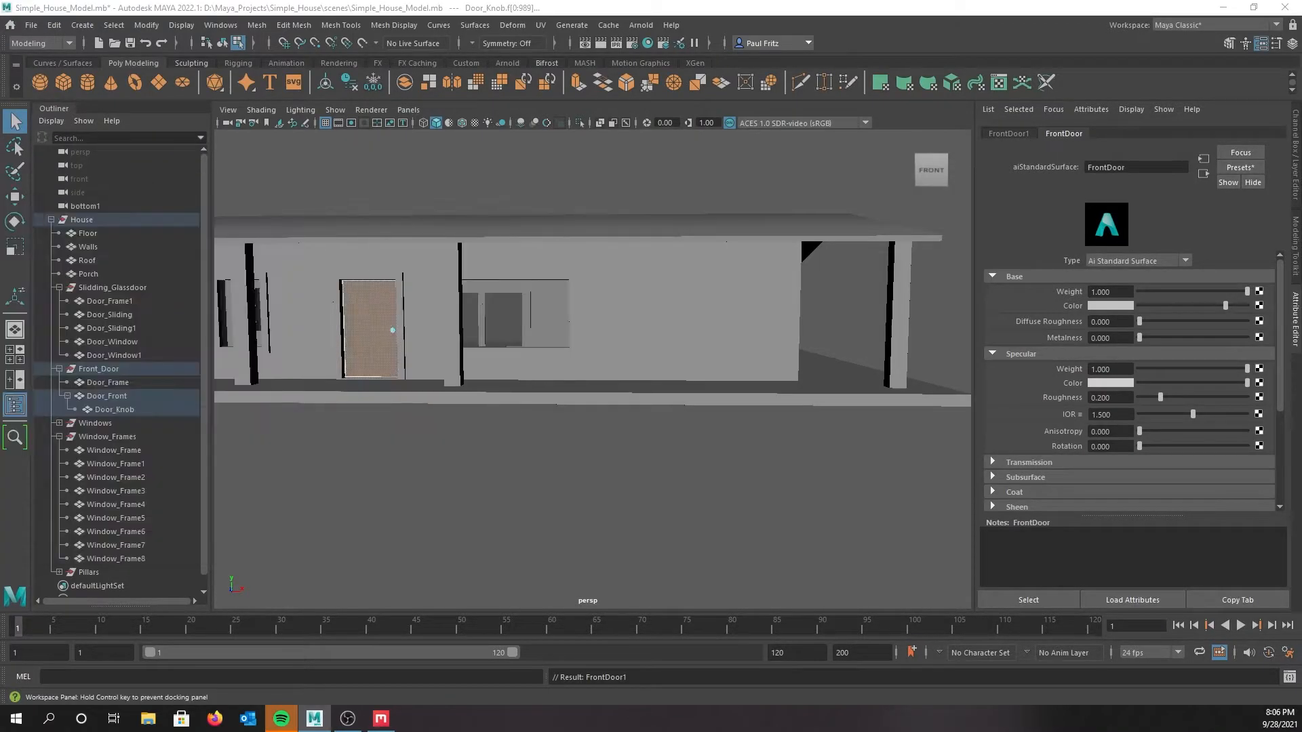
Select Door_Frame1, Door_Sliding and Door_Sliding1 together with all window frames, Window_Frame through Window_Frame8
click(117, 299)
ctrl+click(119, 313)
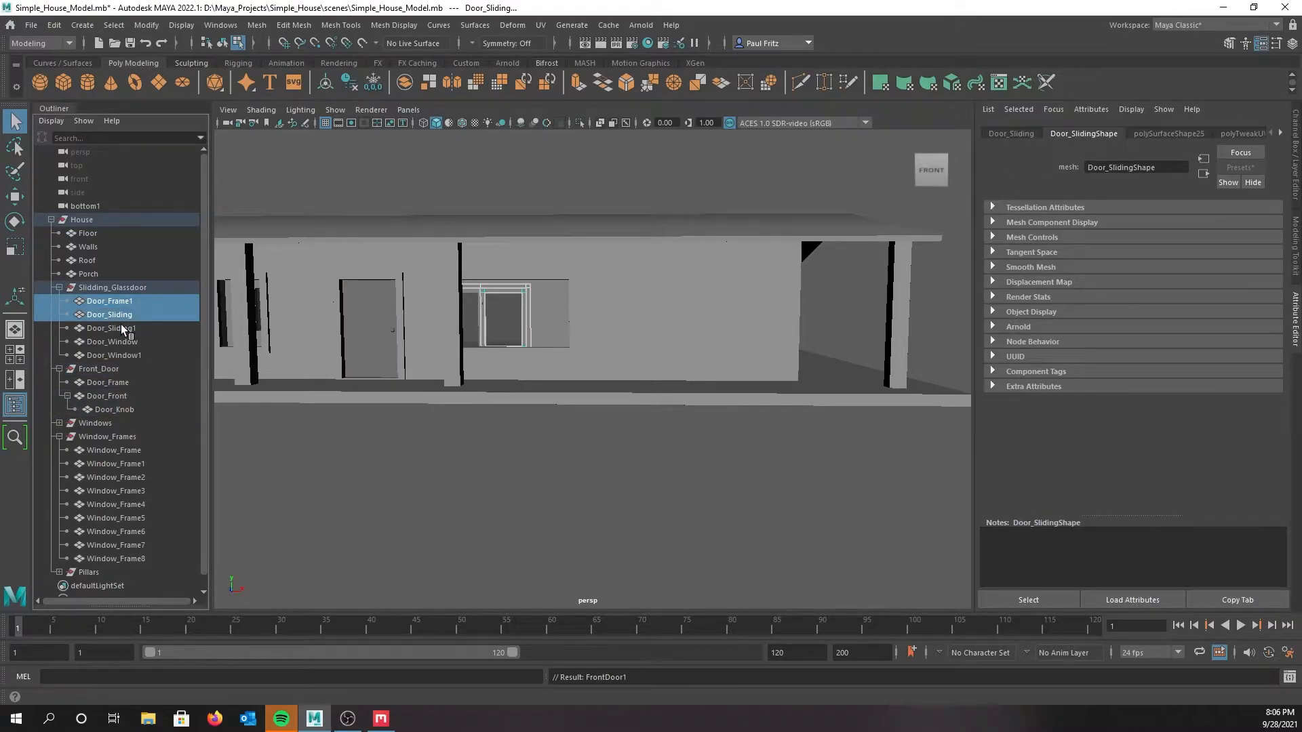
ctrl+click(121, 327)
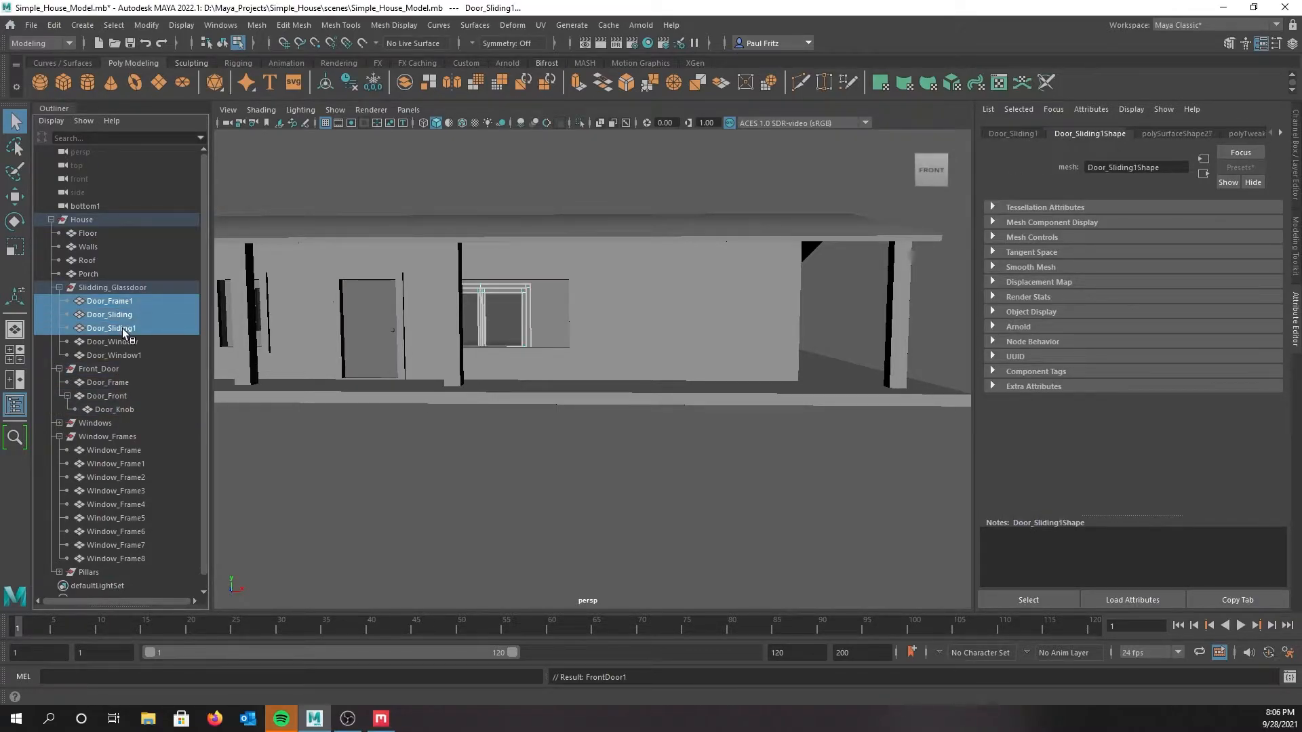
ctrl+click(124, 452)
ctrl+click(127, 466)
ctrl+click(129, 478)
ctrl+click(133, 491)
ctrl+click(134, 504)
ctrl+click(136, 518)
ctrl+click(135, 530)
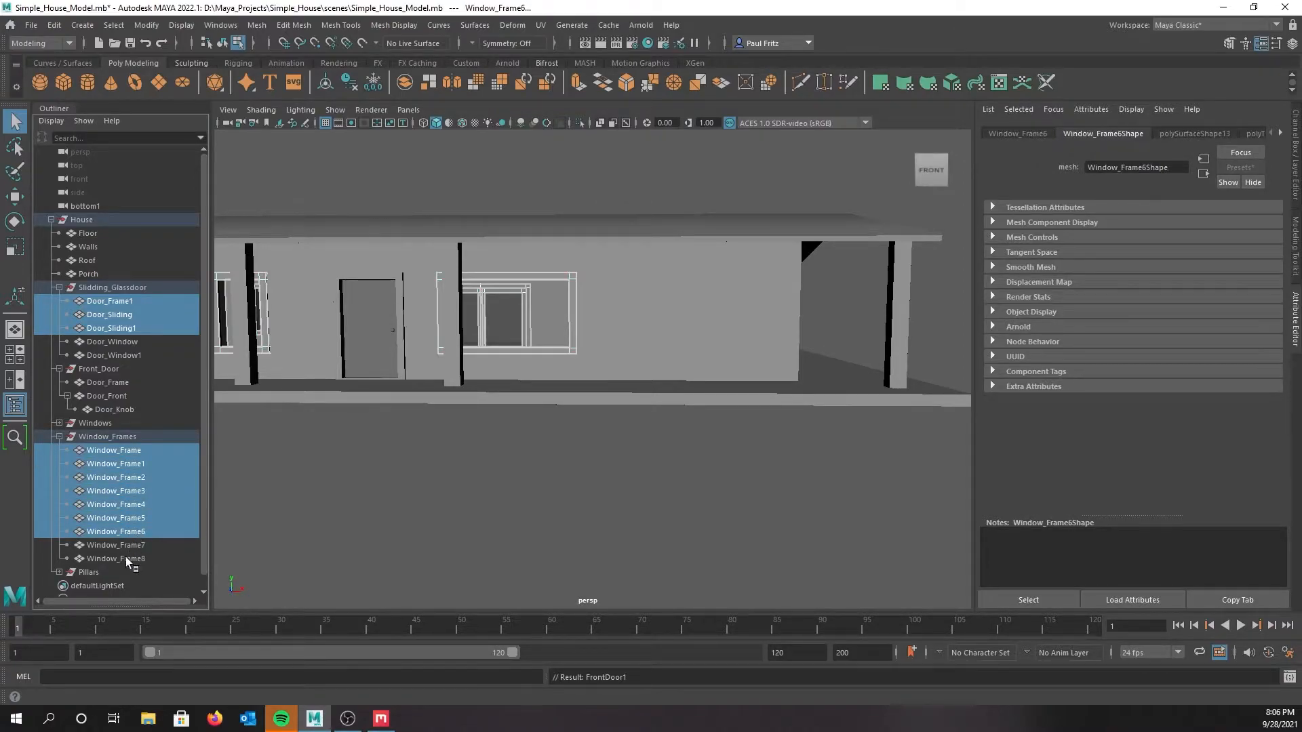
ctrl+click(123, 545)
ctrl+click(125, 557)
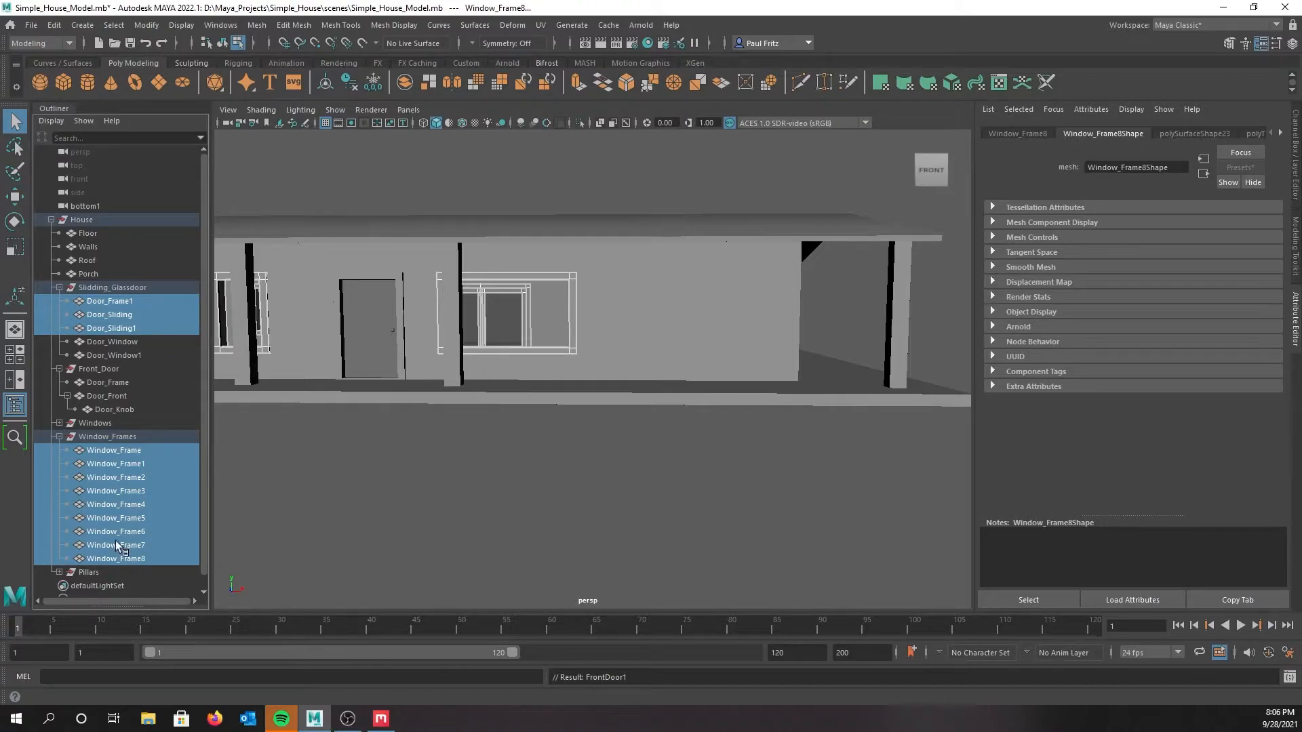
Add the front door's Door_Frame to the frame selection and check the combined UV shells in the UV Editor before moving it away
ctrl+click(104, 382)
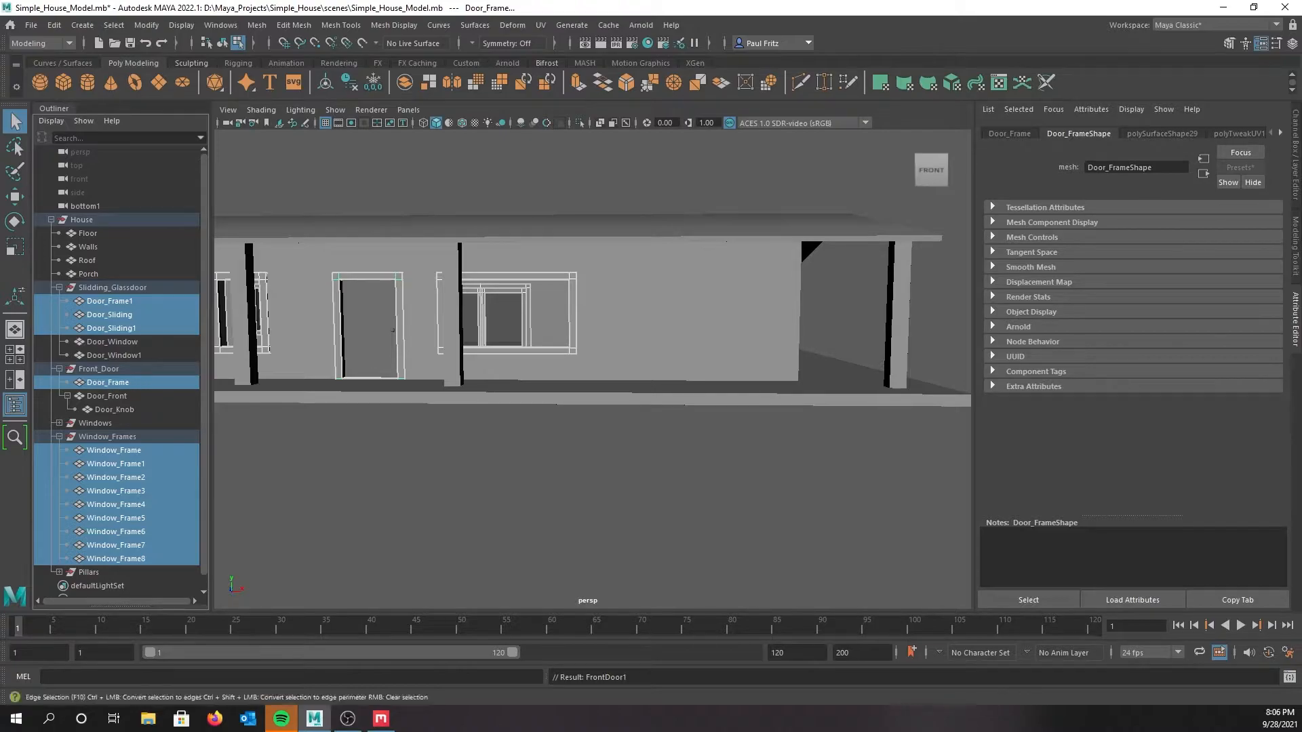
drag(0, 237, 802, 222)
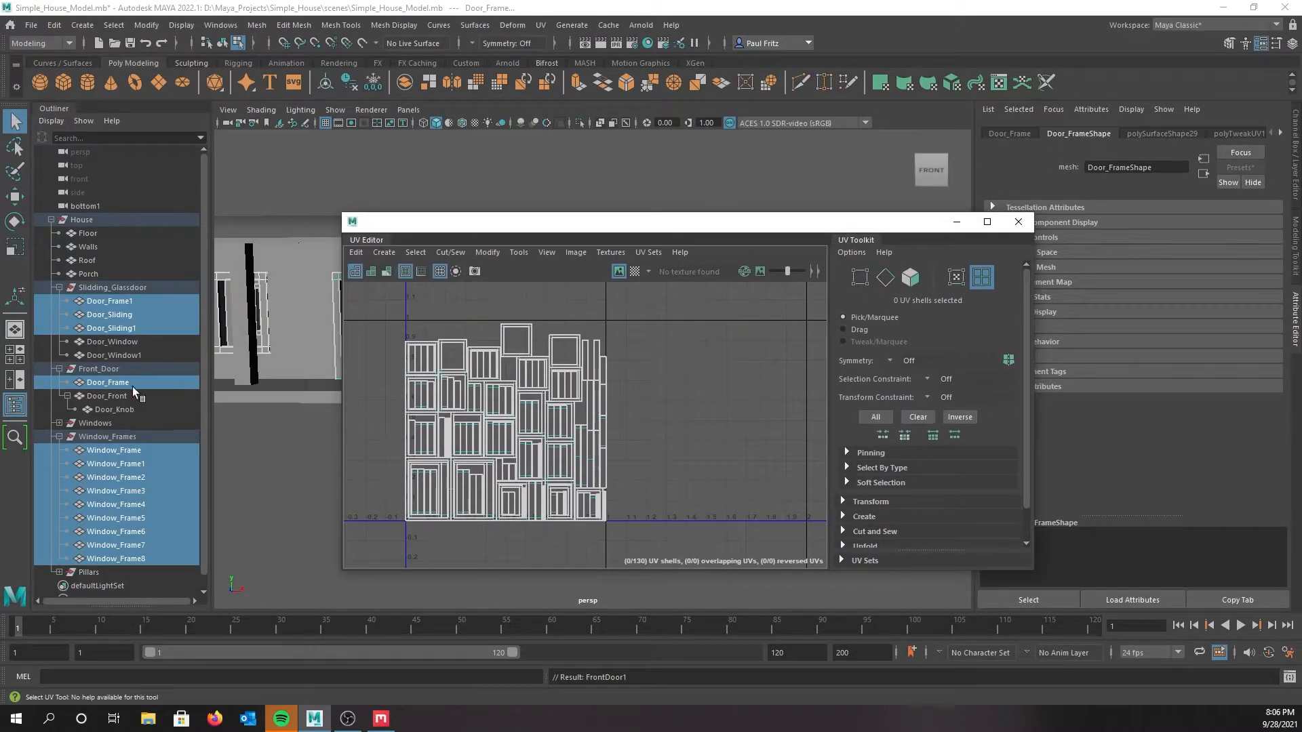
ctrl+click(103, 383)
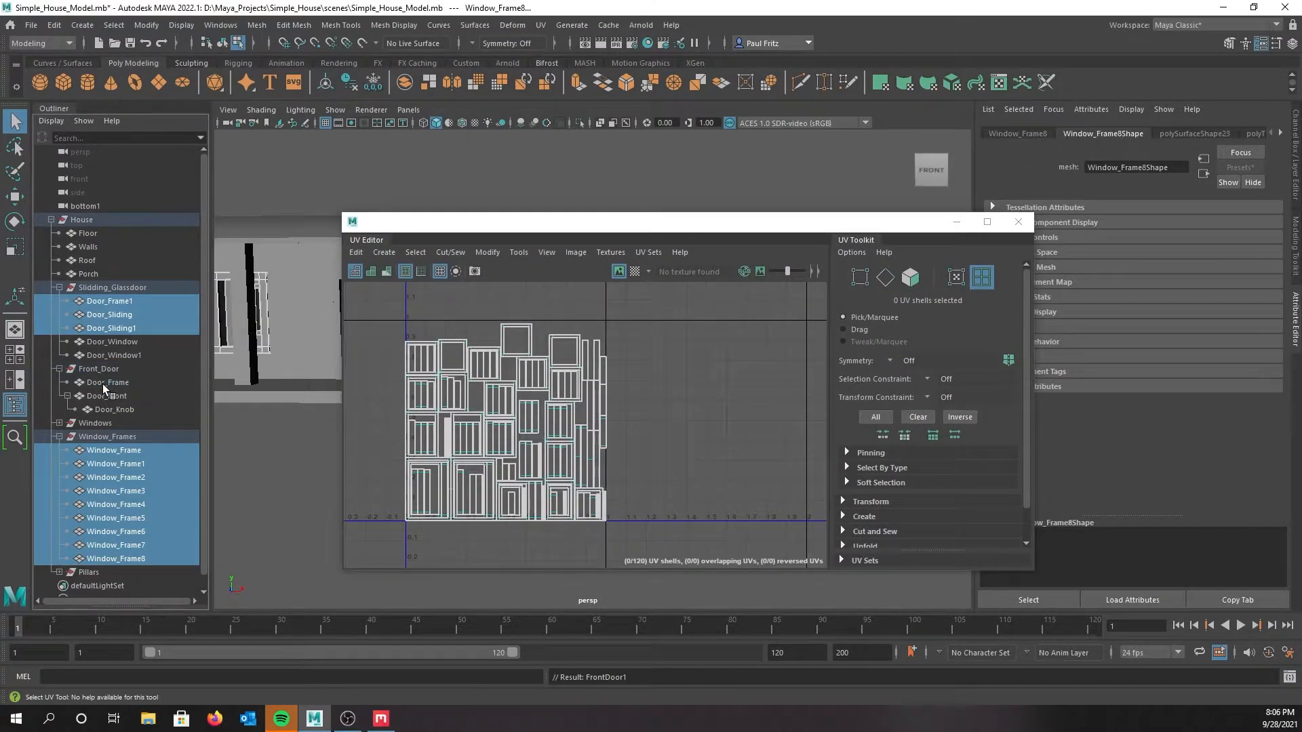
ctrl+click(104, 384)
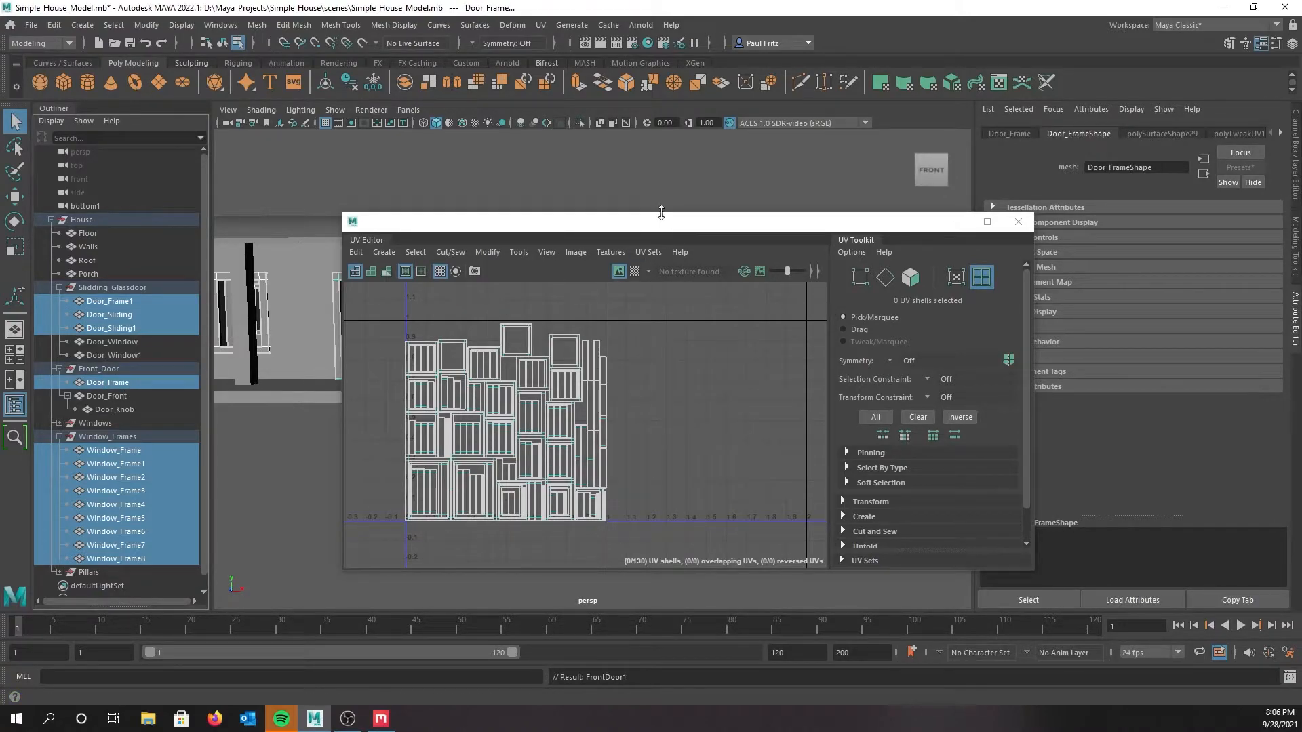
drag(656, 221, 760, 198)
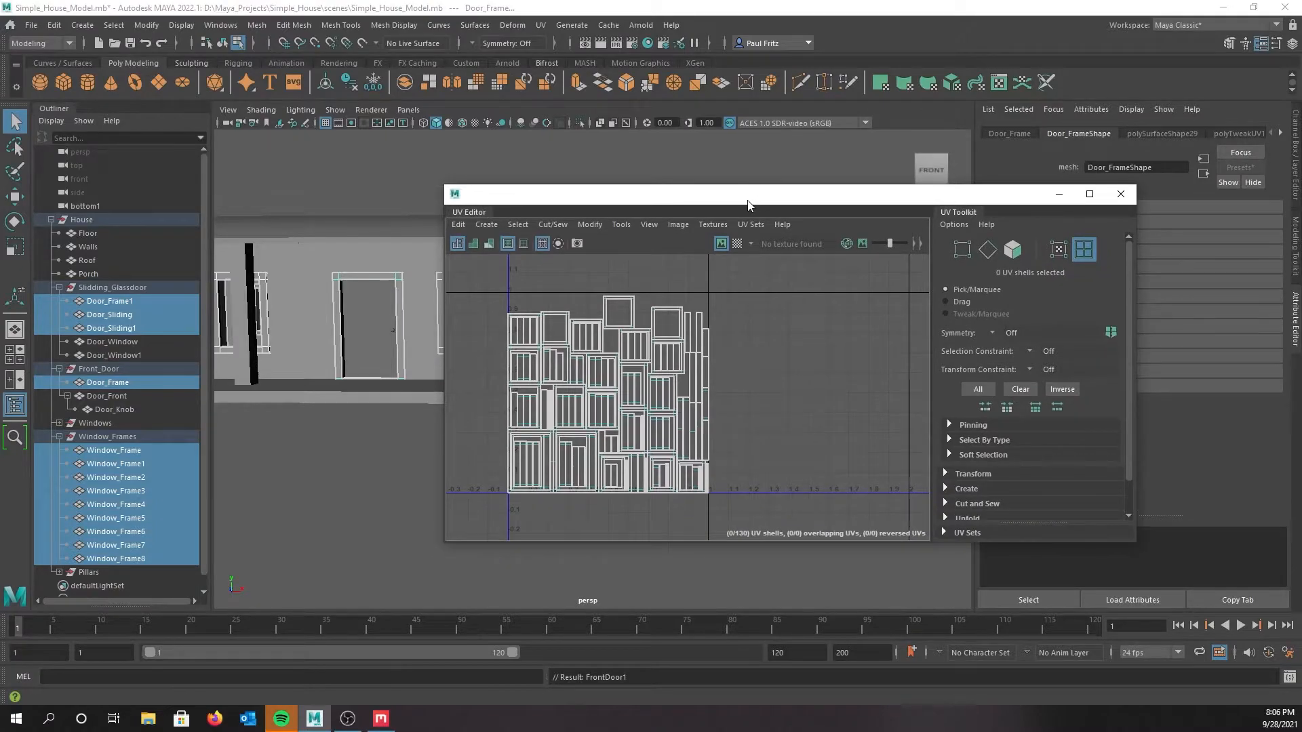
drag(581, 198, 0, 224)
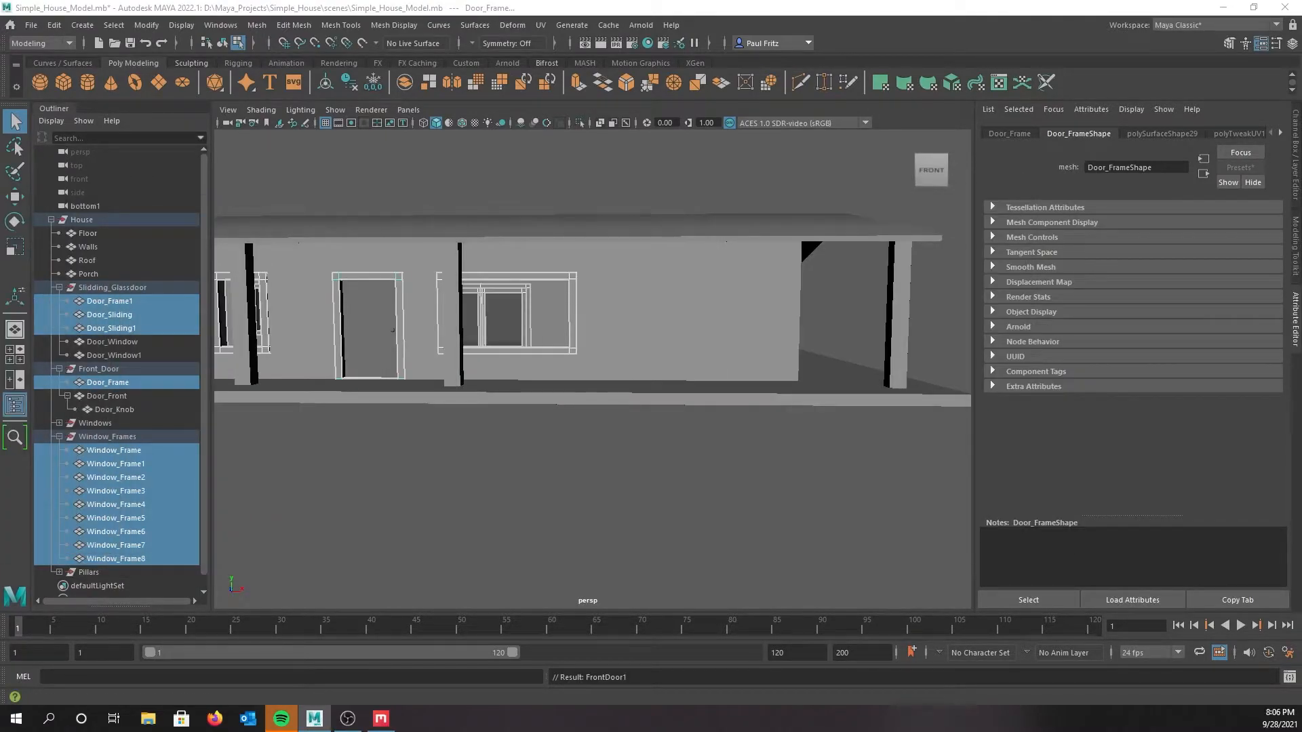
Assign a new Arnold aiStandardSurface material to the selected door and window frames and rename it Frames
right_drag(438, 179, 445, 527)
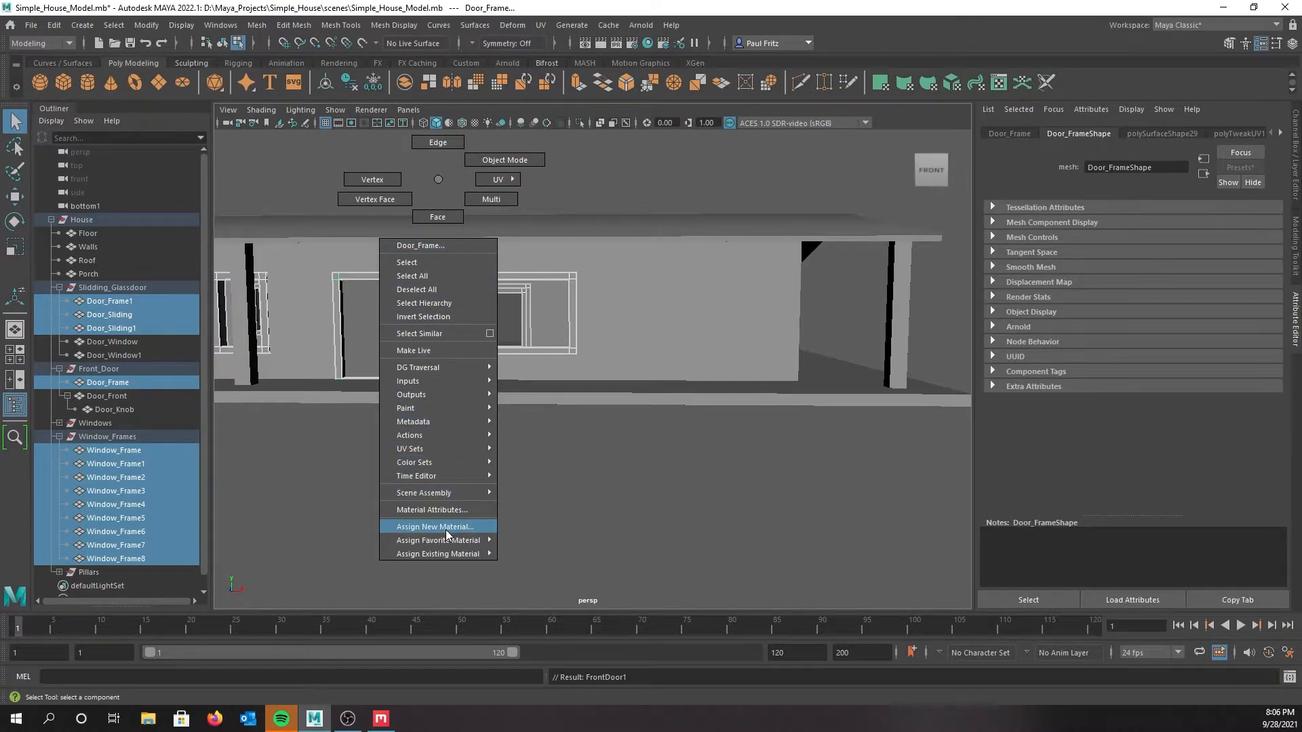
right_drag(446, 530, 445, 529)
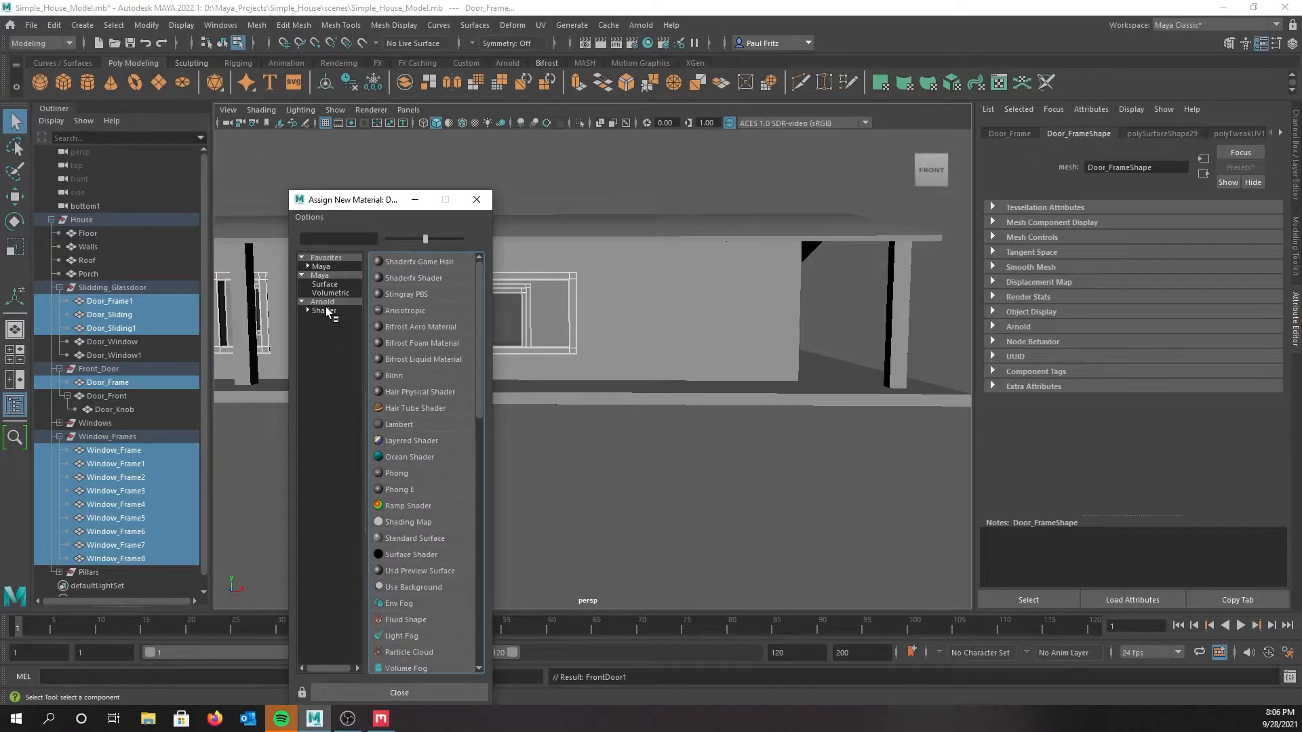
click(326, 301)
click(416, 489)
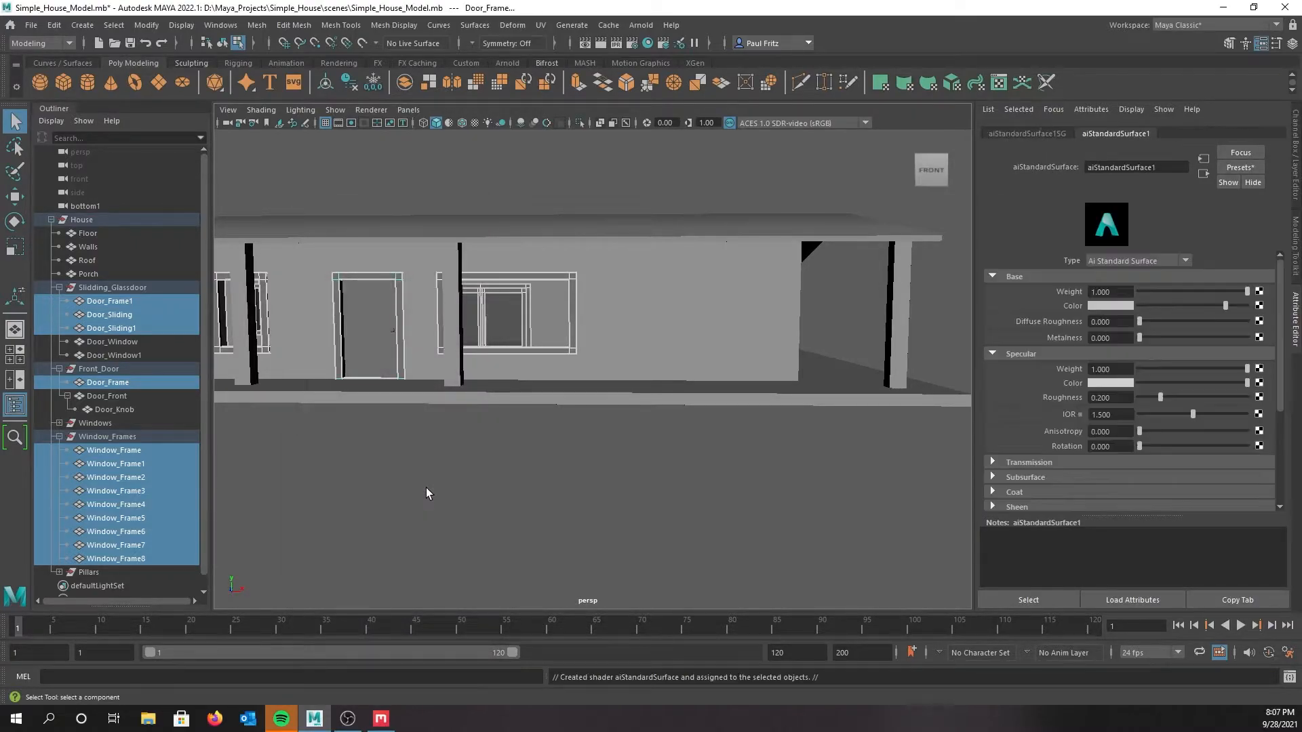
double_click(1169, 172)
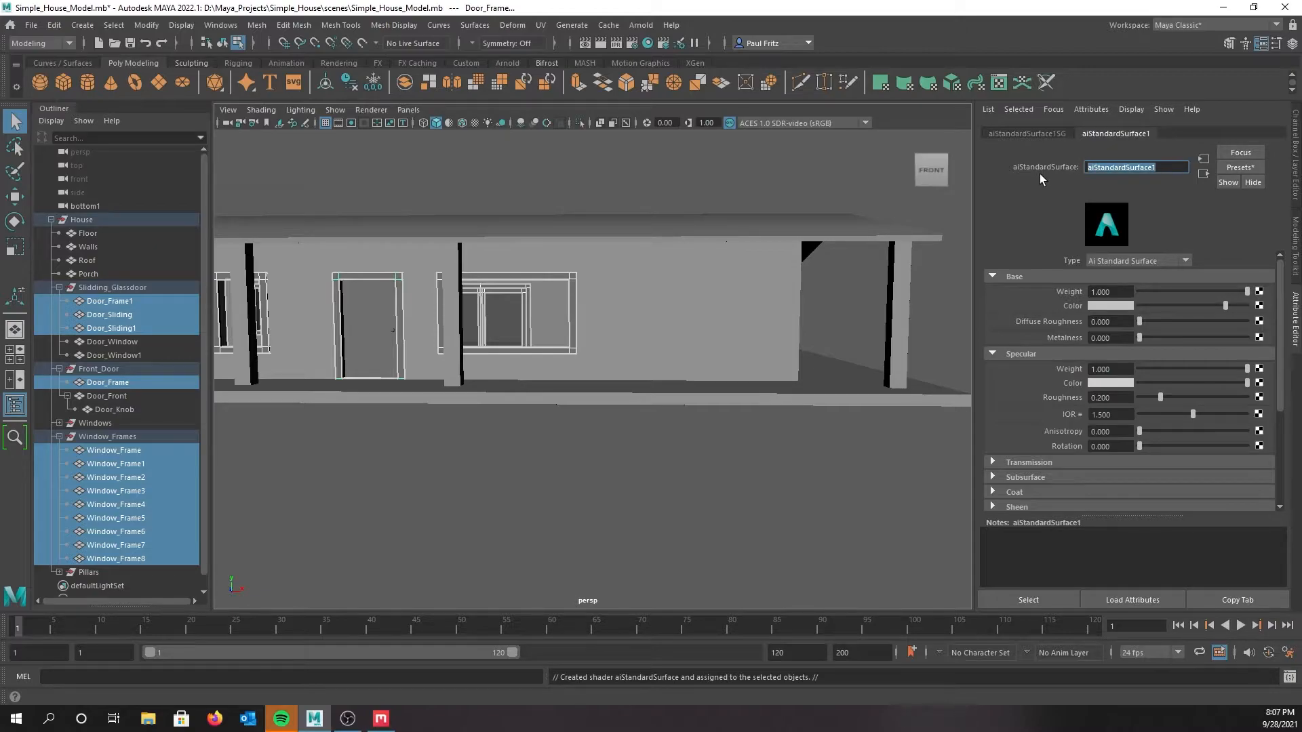
text(Frames)
key(Return)
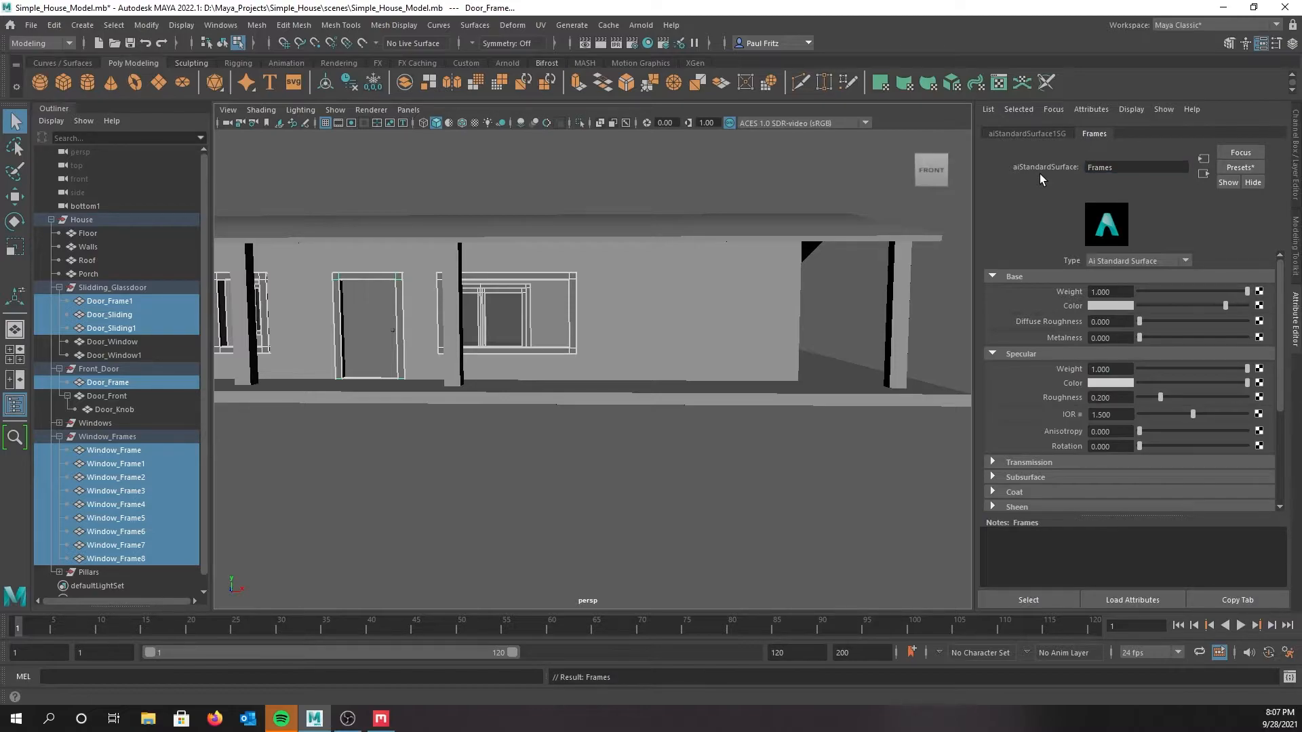
Copy the material name Frames and rename its shading group Frames1
drag(1127, 168, 1051, 165)
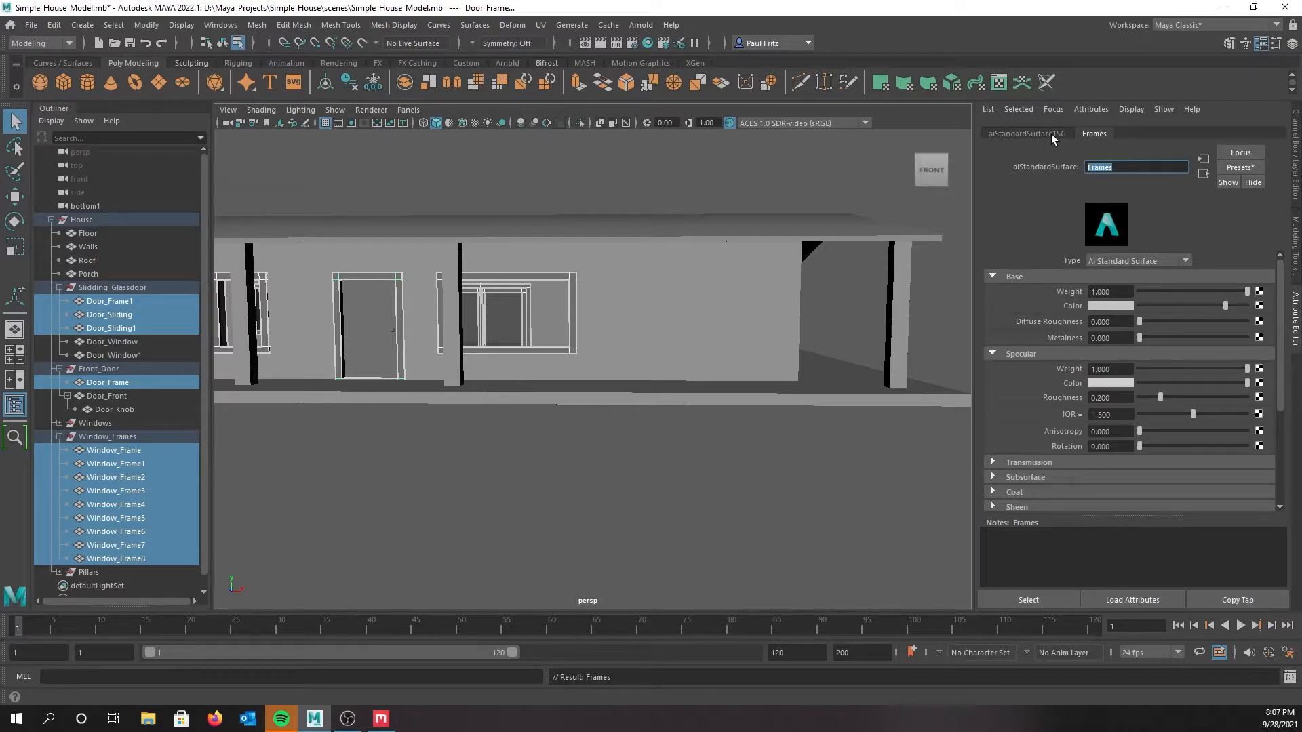
click(1051, 133)
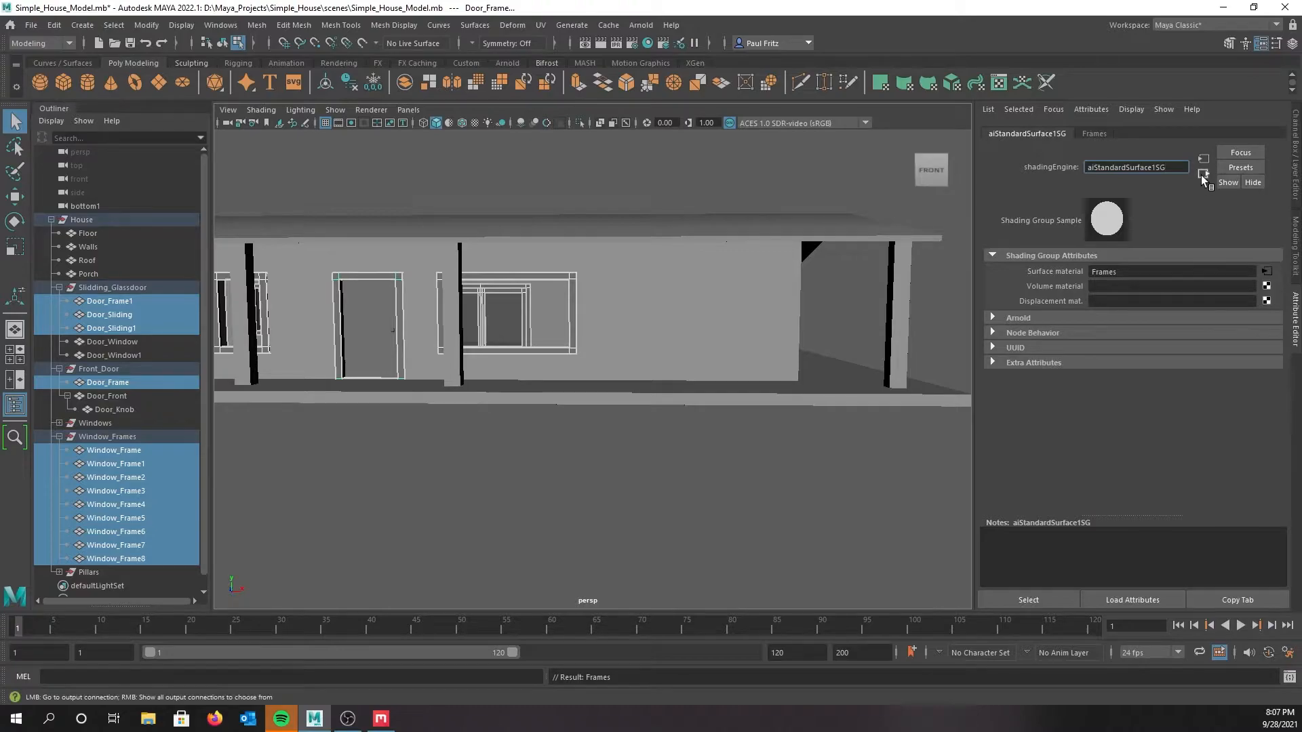
drag(1166, 168, 1070, 167)
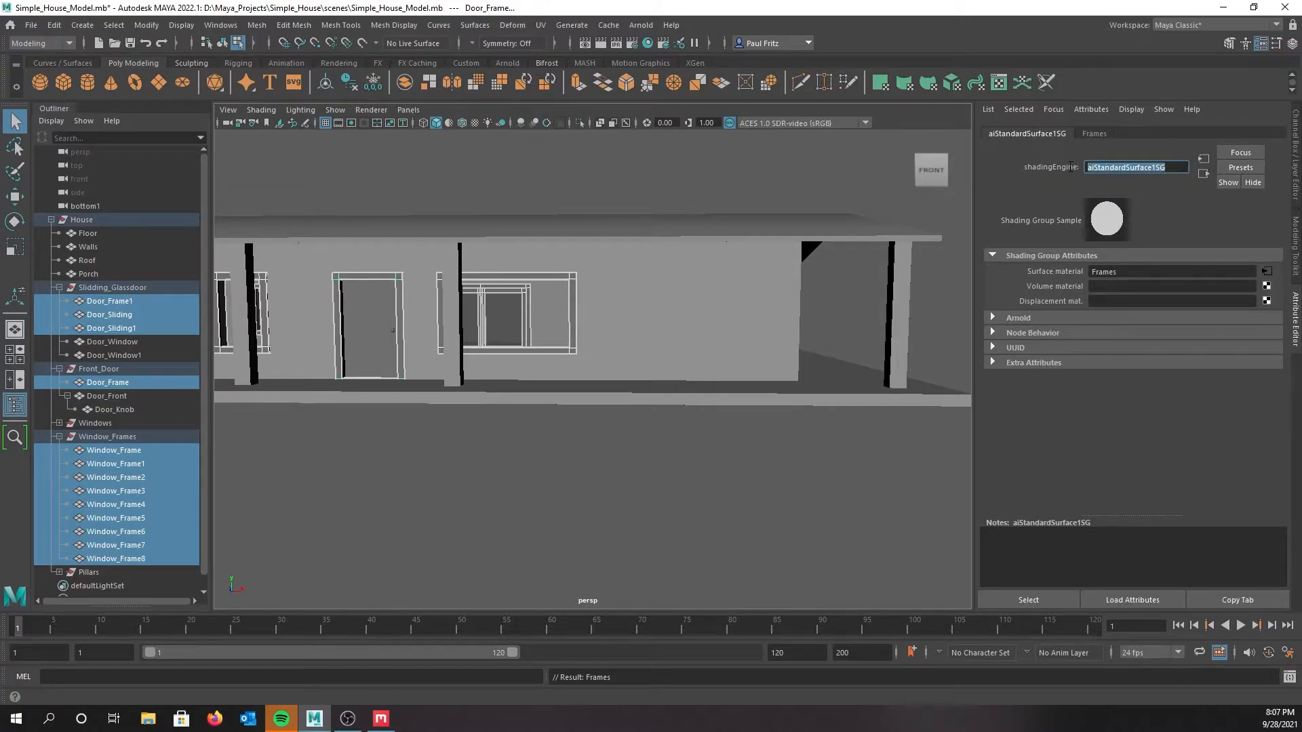
text(Frames1)
key(Return)
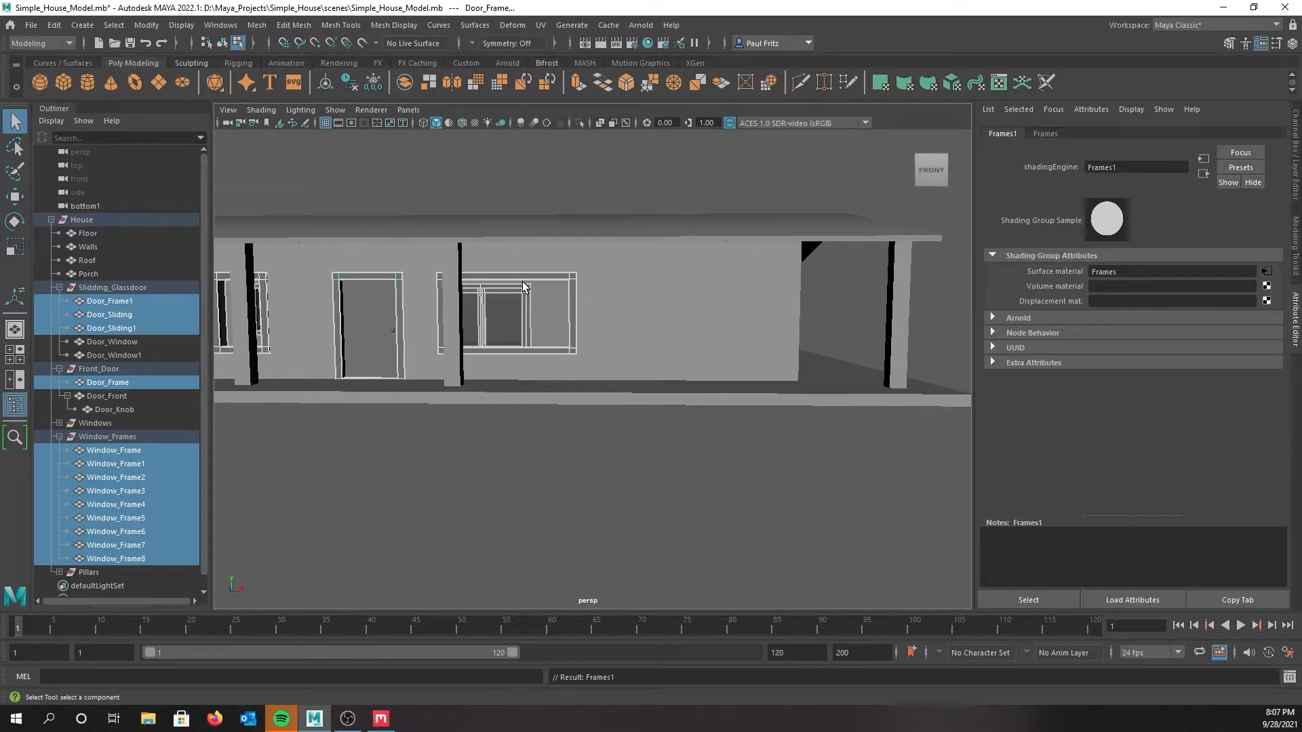
Examine the house from the side, above and below to review the roof, porch, pillars and walls
scroll(536, 276, down, 2)
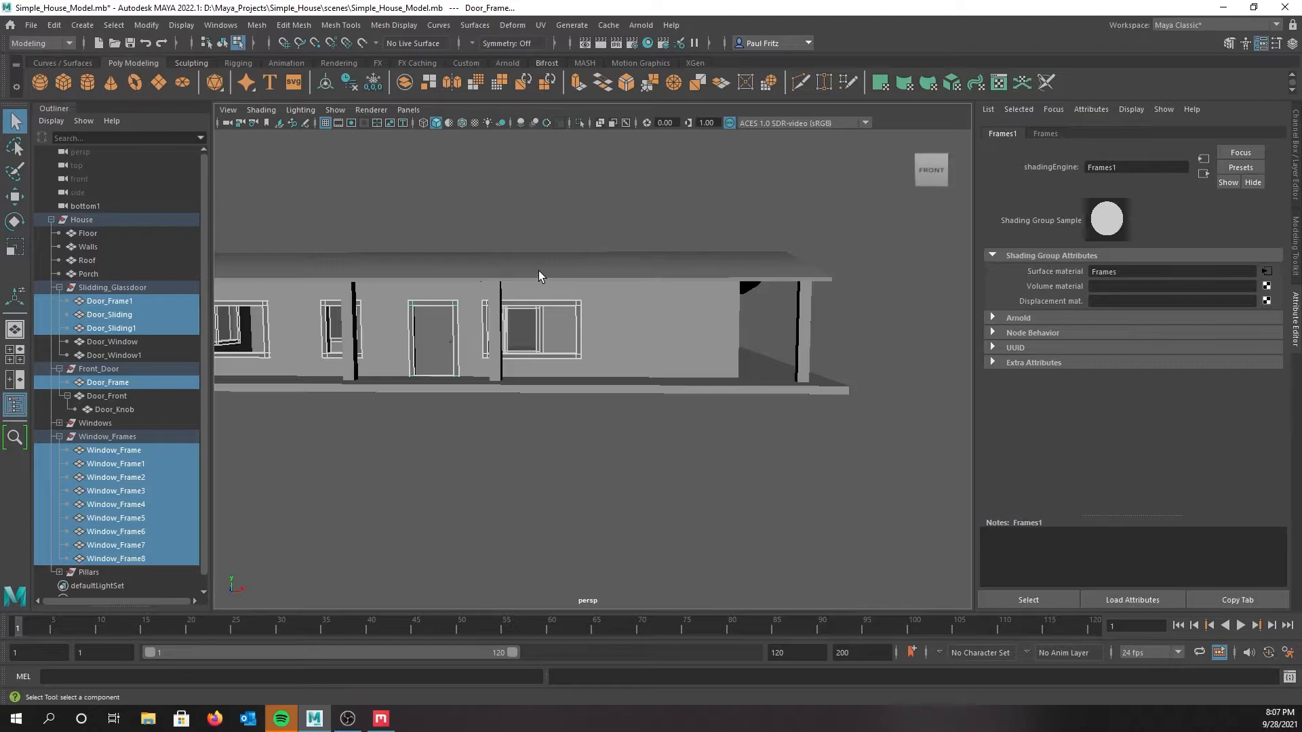
alt+drag(565, 270, 566, 330)
alt+drag(900, 313, 456, 332)
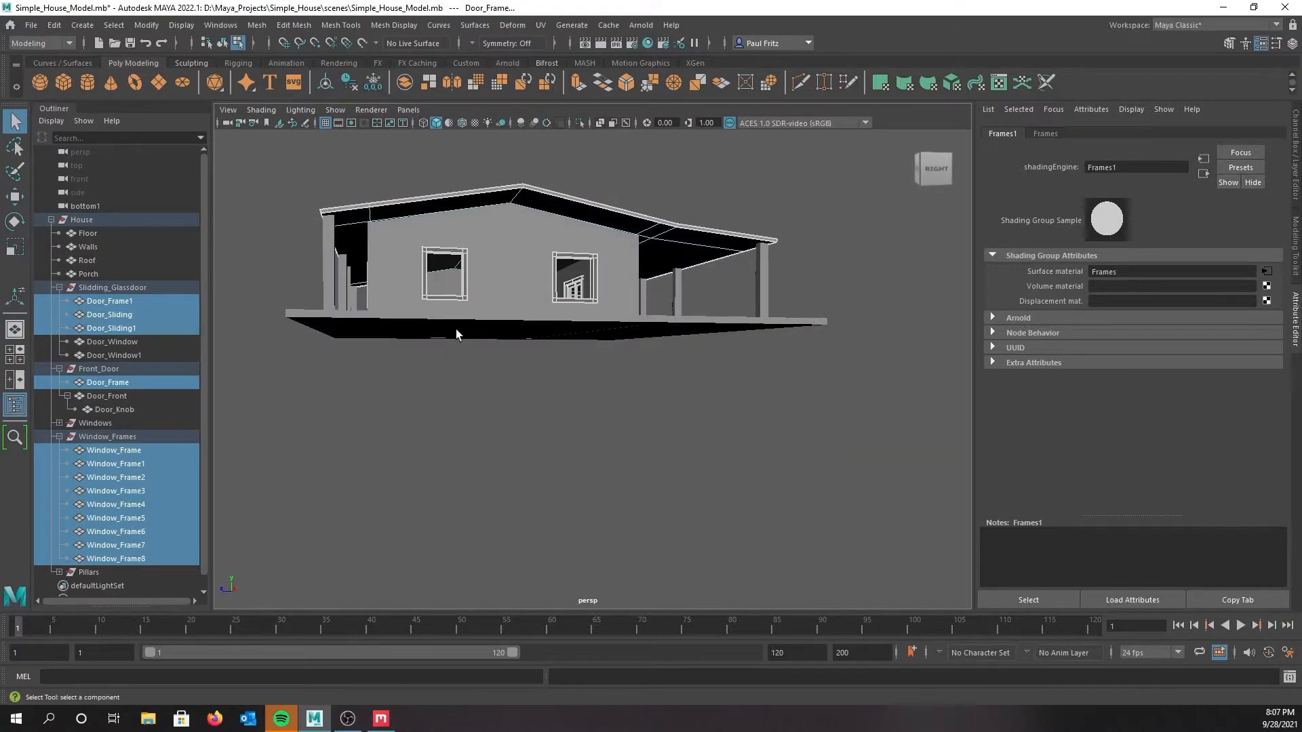
click(385, 261)
alt+drag(387, 274, 432, 405)
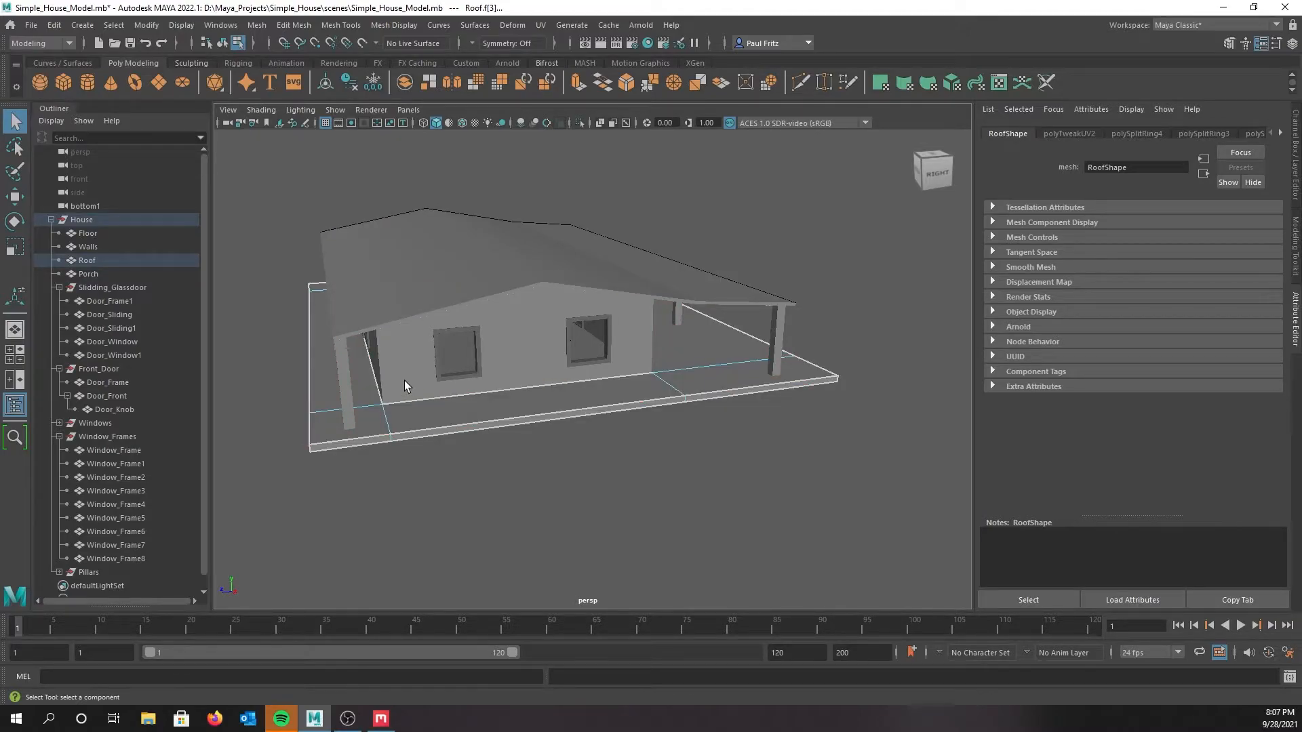
alt+drag(404, 380, 482, 368)
alt+drag(427, 295, 533, 234)
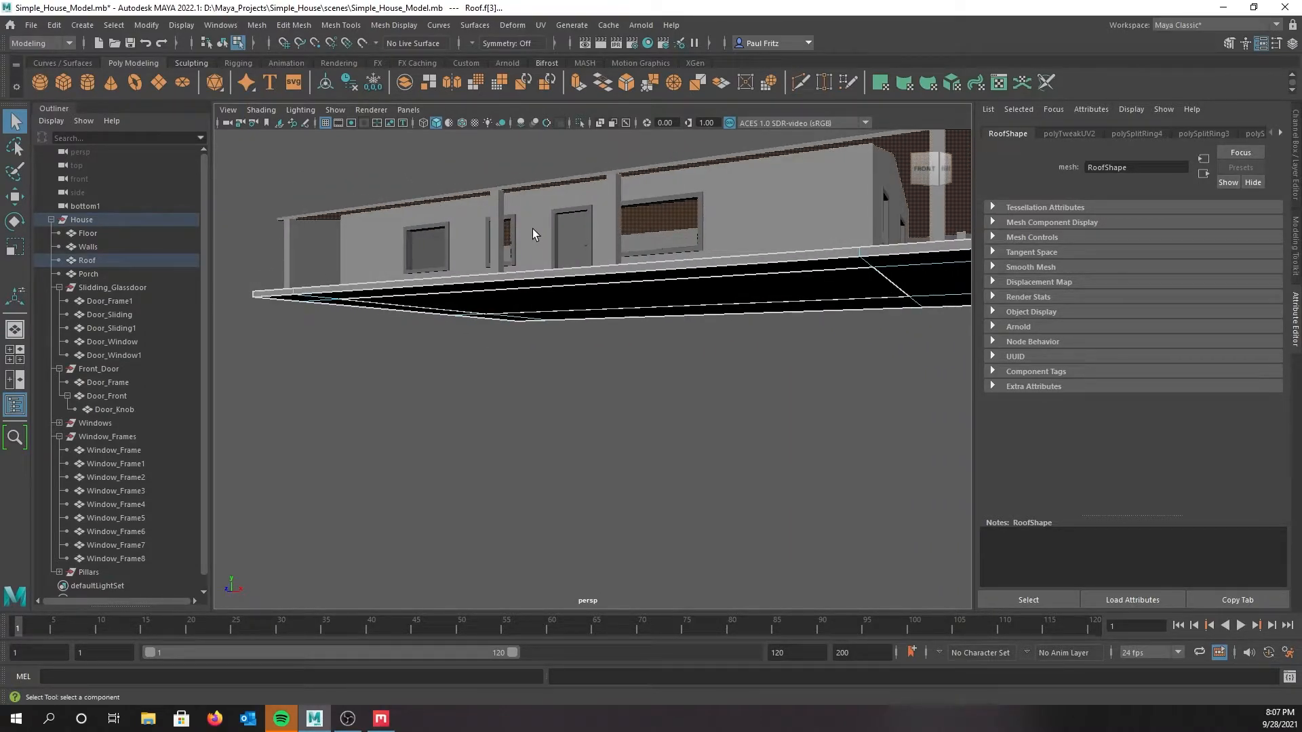
alt+drag(548, 247, 735, 229)
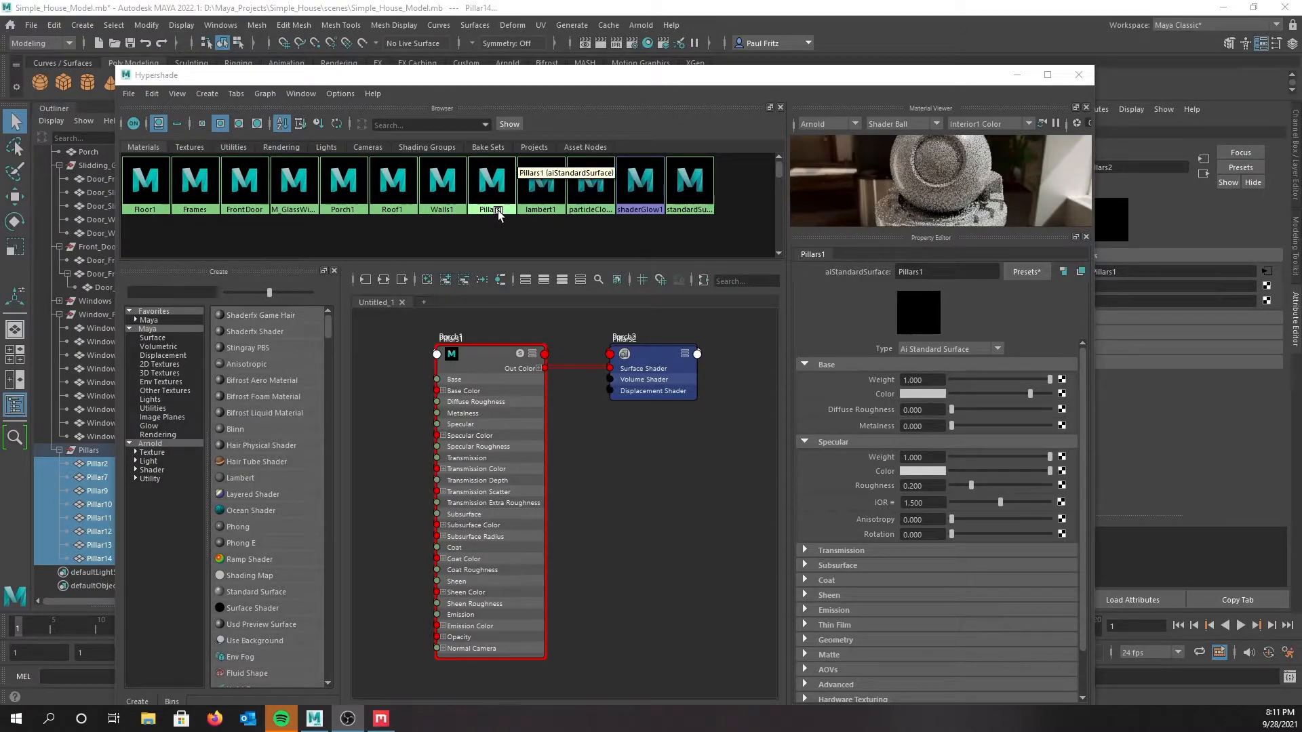
Move the Hypershade window out of the way, collapse the House group in the Outliner and select it
drag(557, 80, 0, 132)
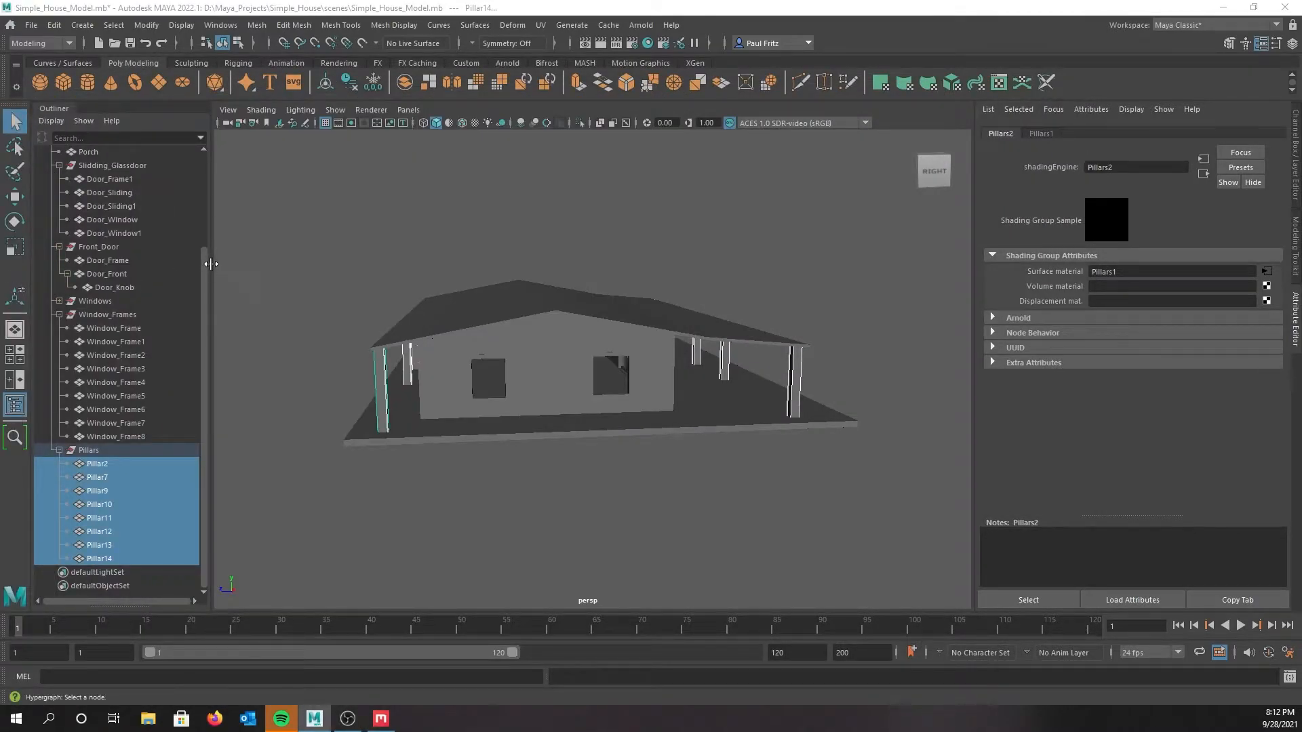
scroll(165, 246, up, 3)
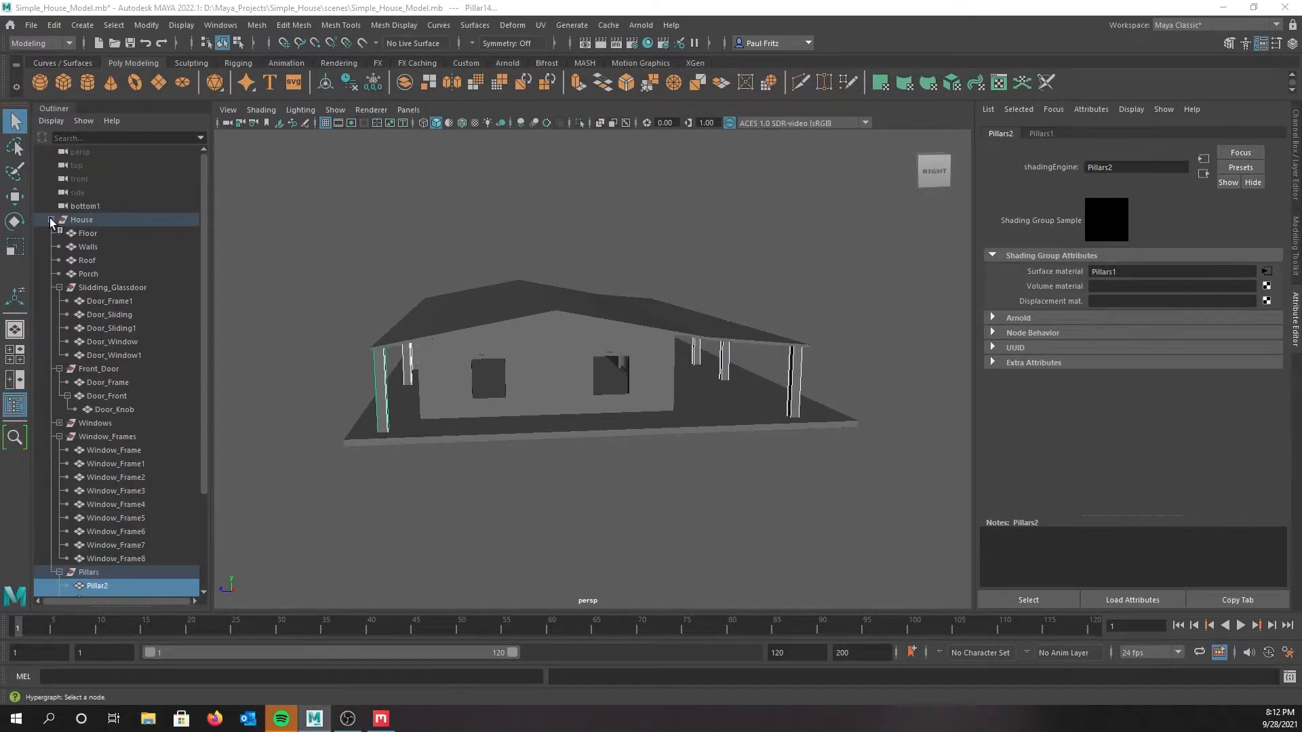
click(51, 220)
click(80, 221)
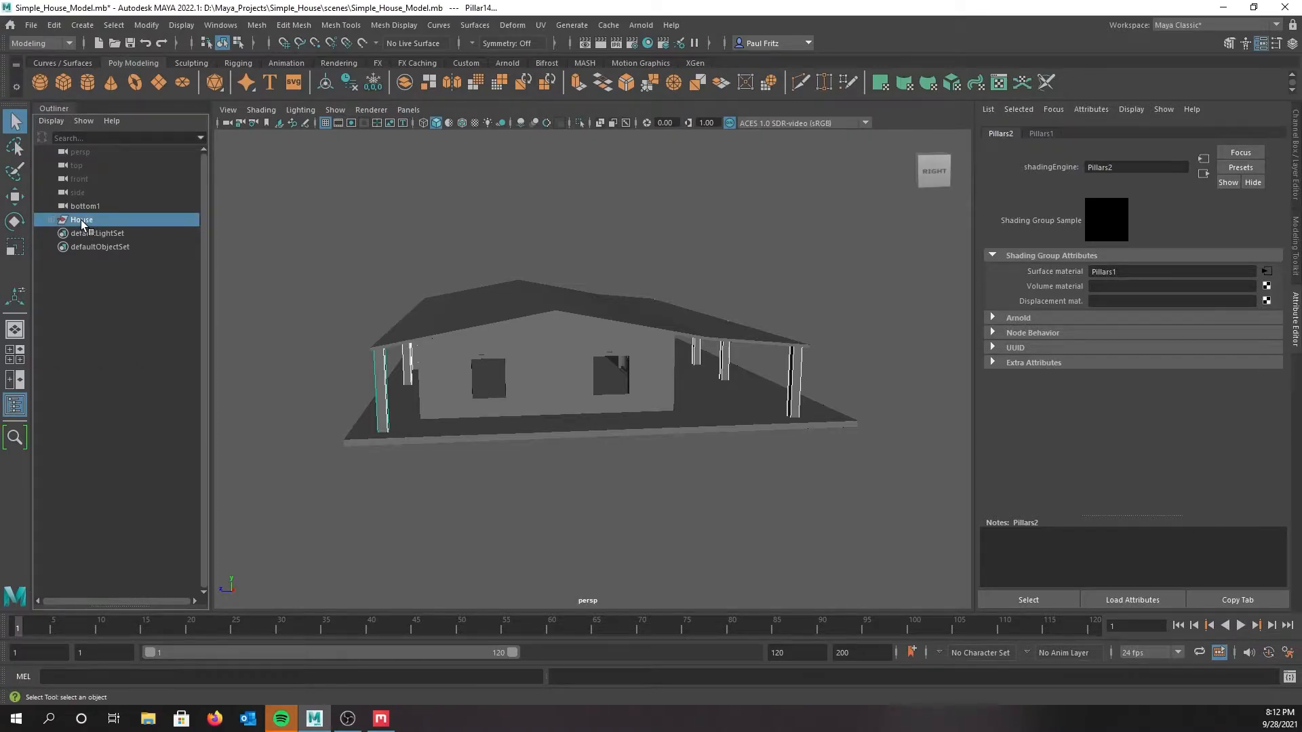
right_drag(316, 254, 488, 292)
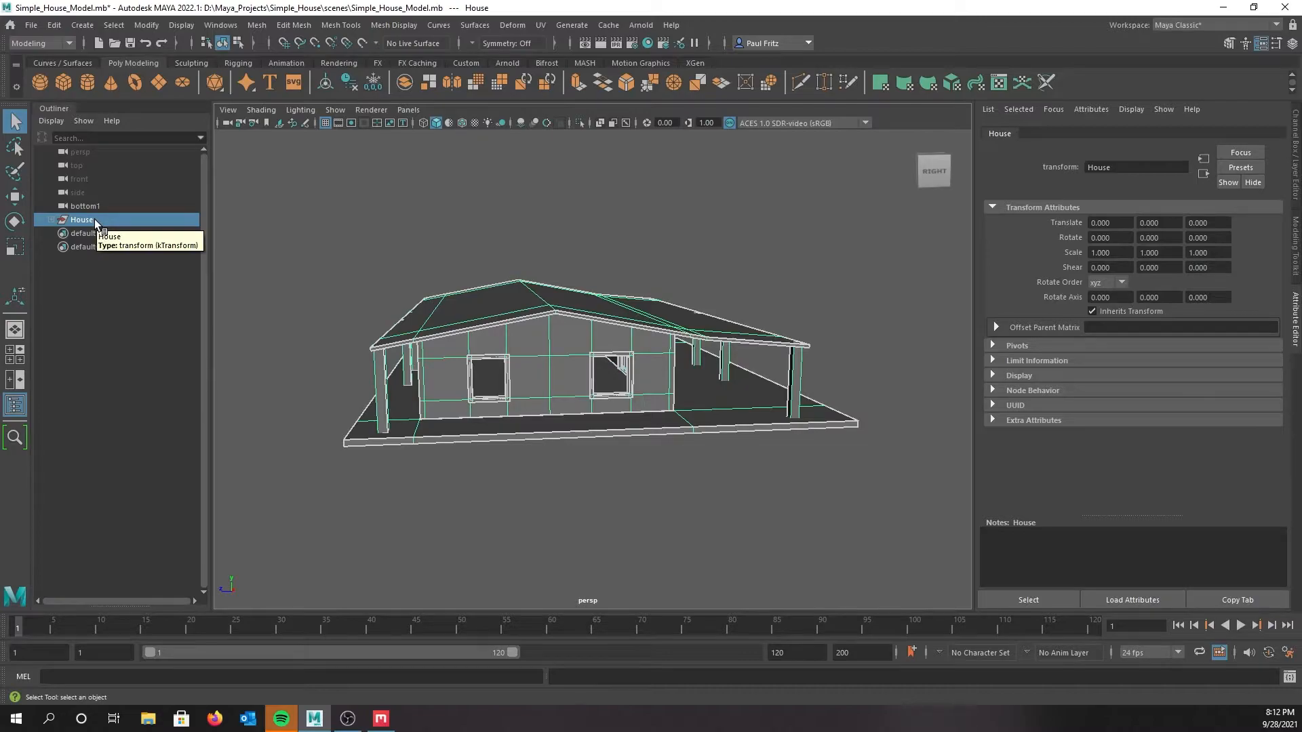
Duplicate the House group and move the copy about 65.7 units along Z, beside the original
key(ctrl+d)
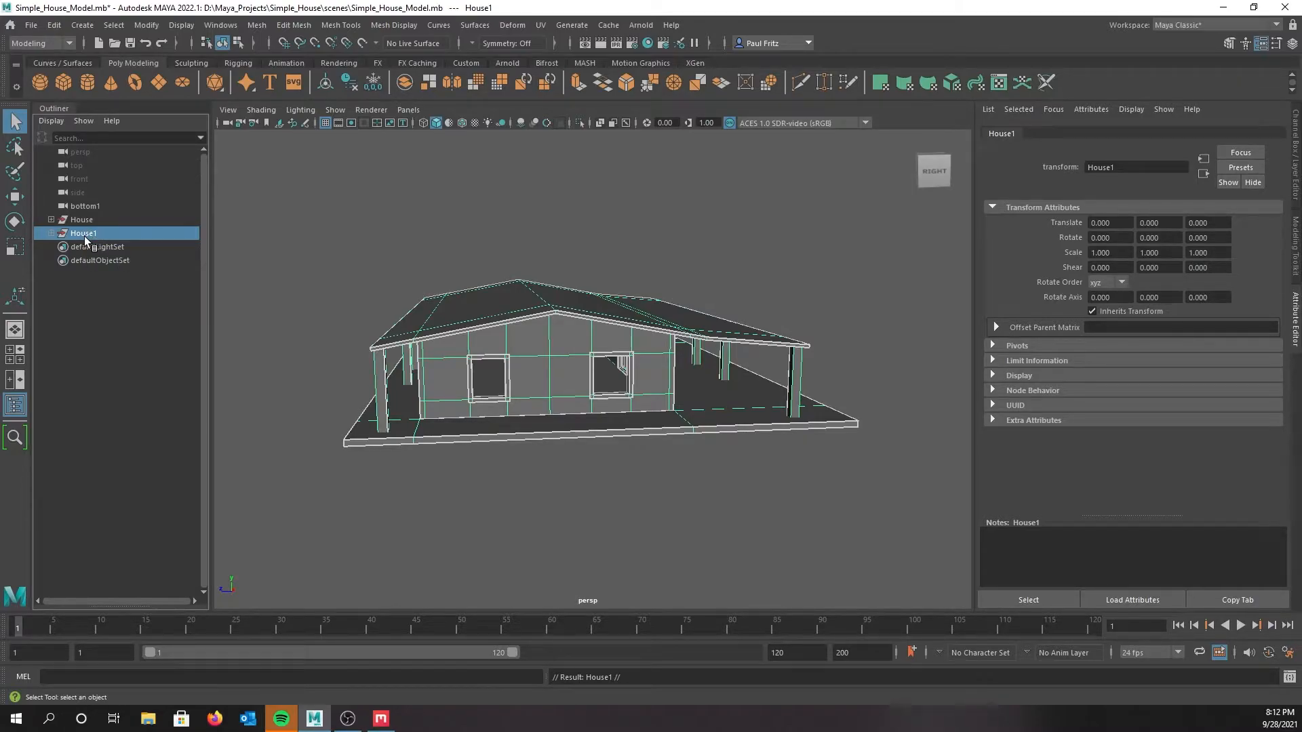
key(w)
scroll(340, 285, down, 3)
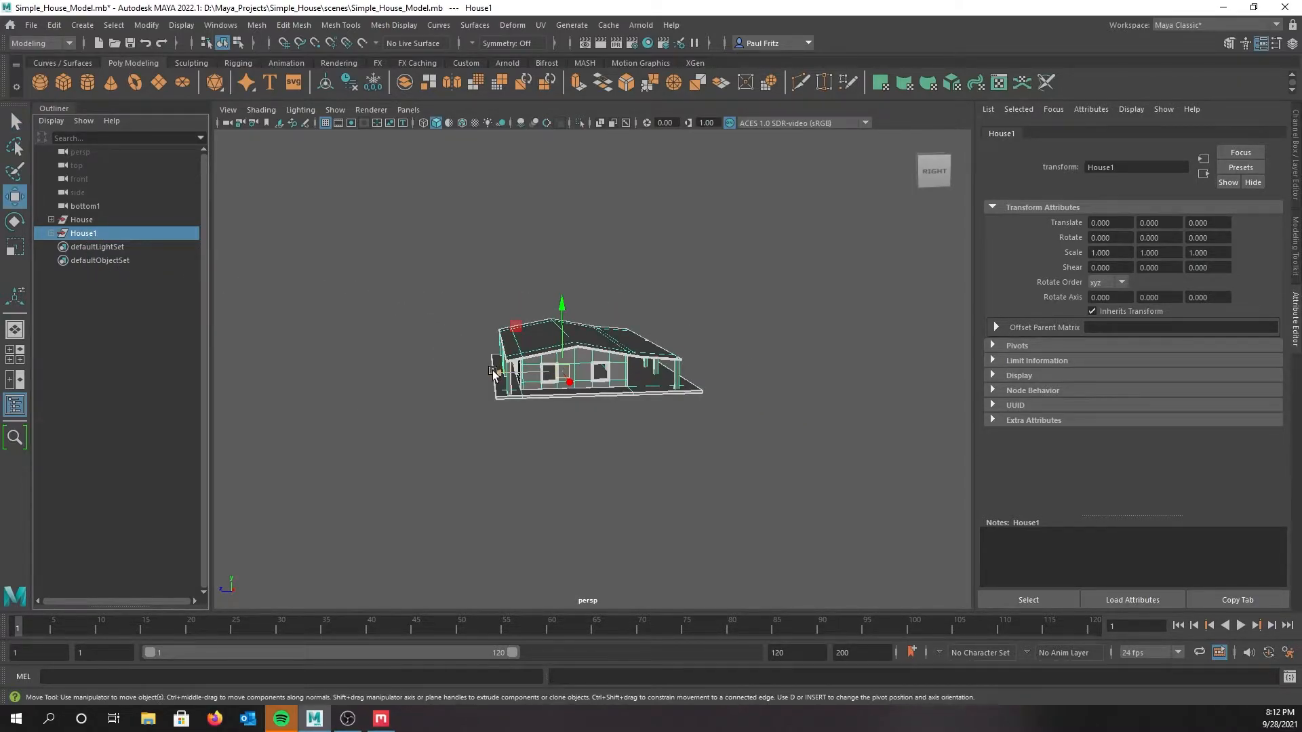
drag(491, 373, 269, 377)
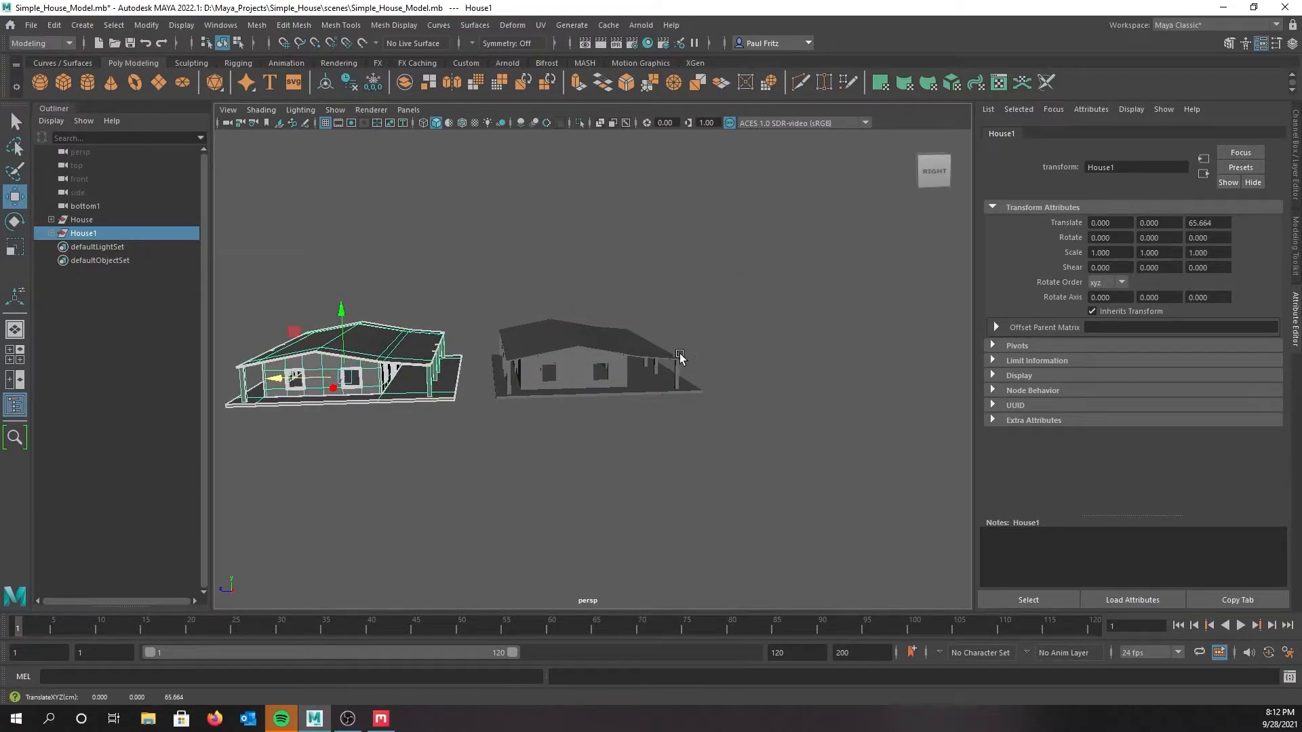
Reset the duplicated house's Translate Z to 0 in the Channel Box, and move it about 75.1 units along Z
click(1297, 155)
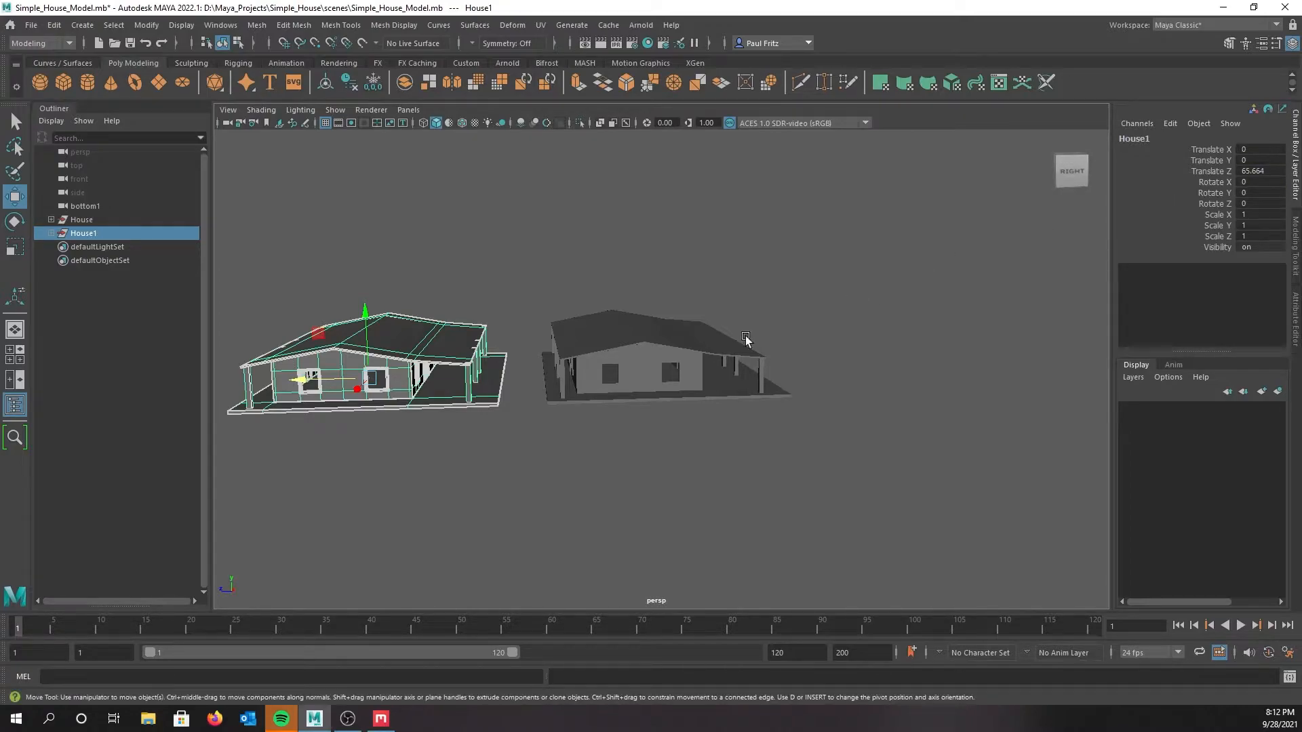
alt+drag(472, 465, 581, 450)
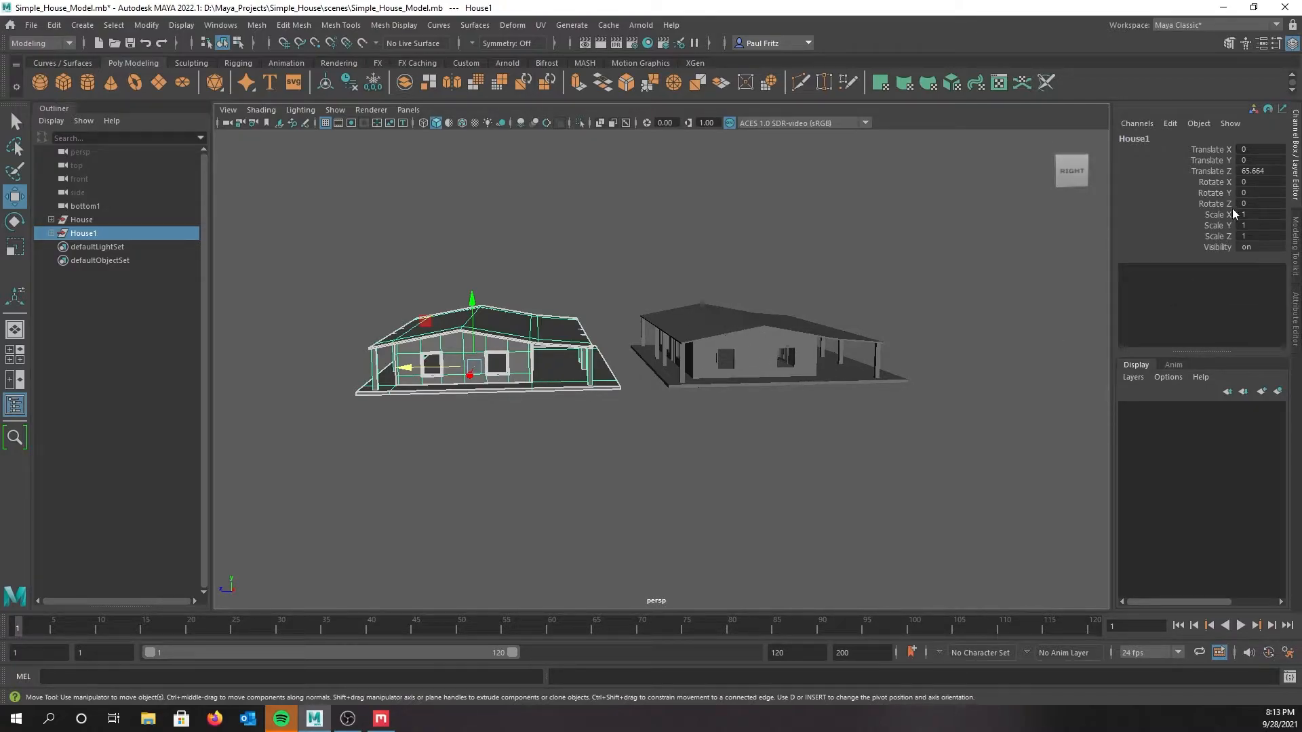
double_click(1261, 171)
text(0)
key(Return)
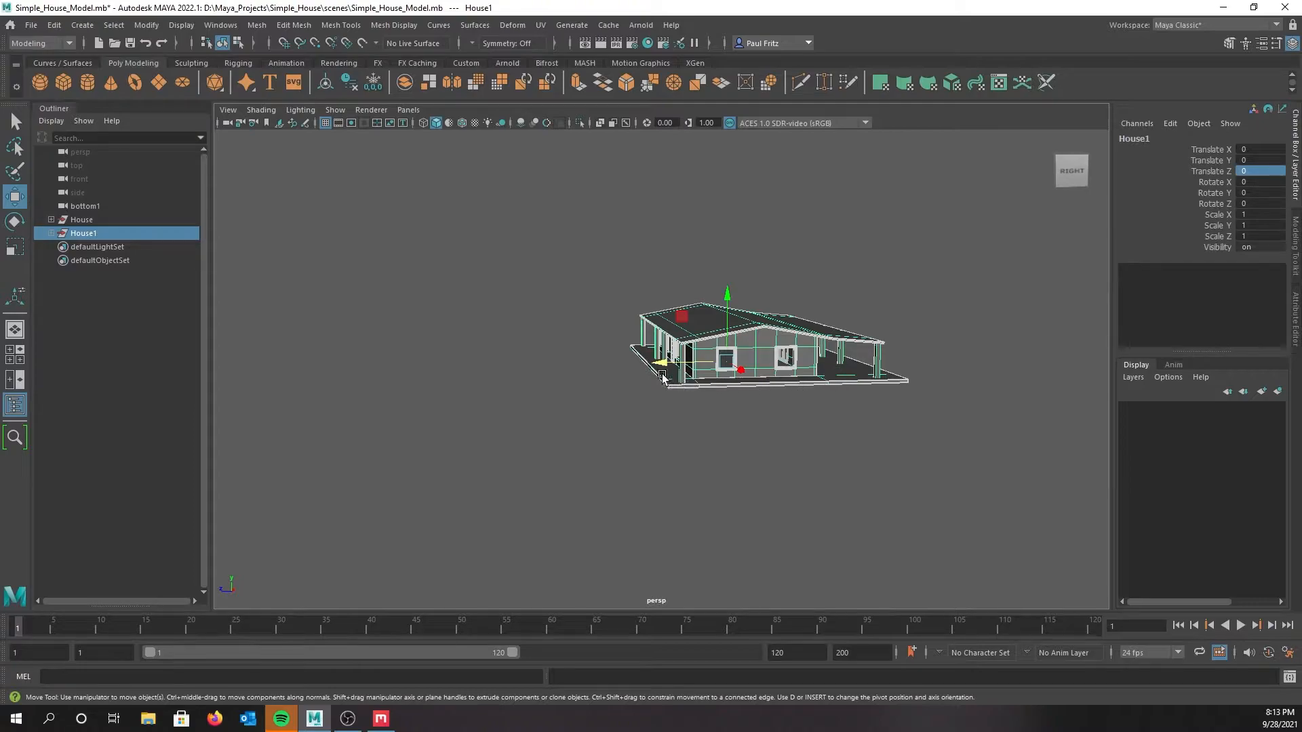
drag(661, 364, 370, 387)
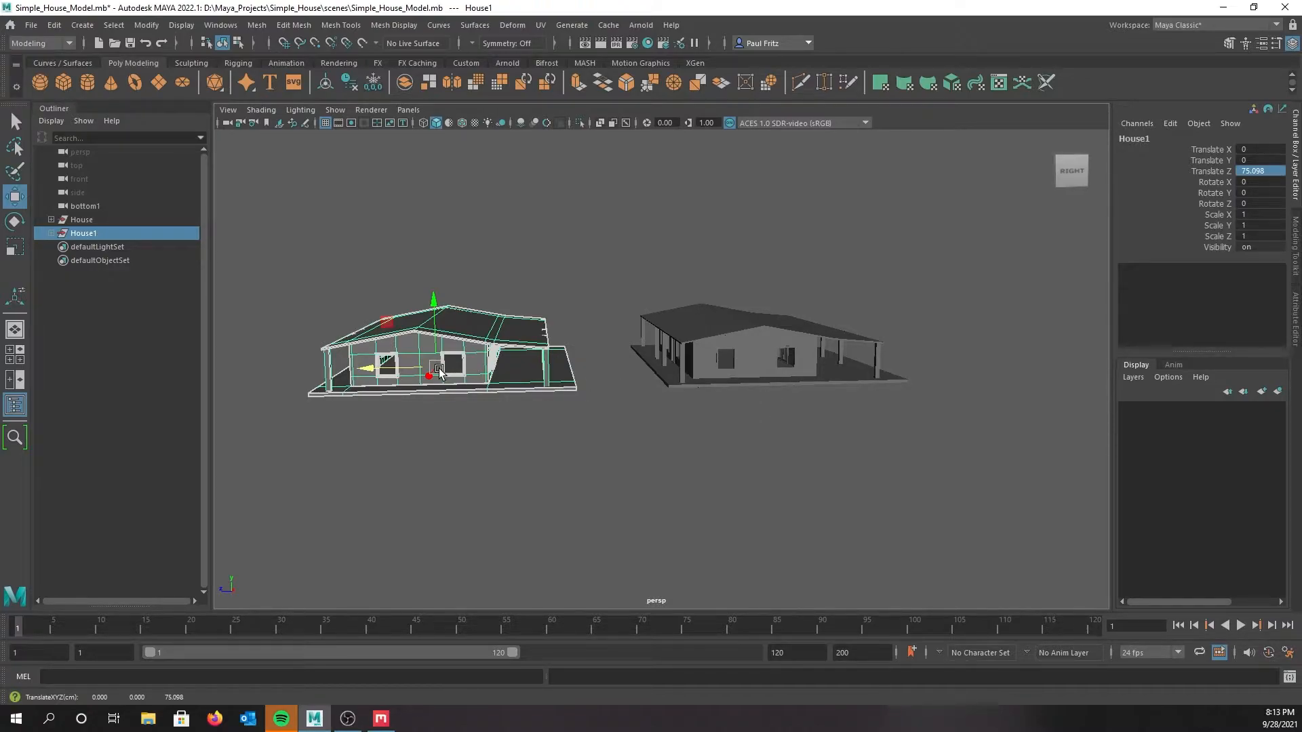
Expand the House1 group, select its Floor mesh and isolate it in the viewport
click(52, 234)
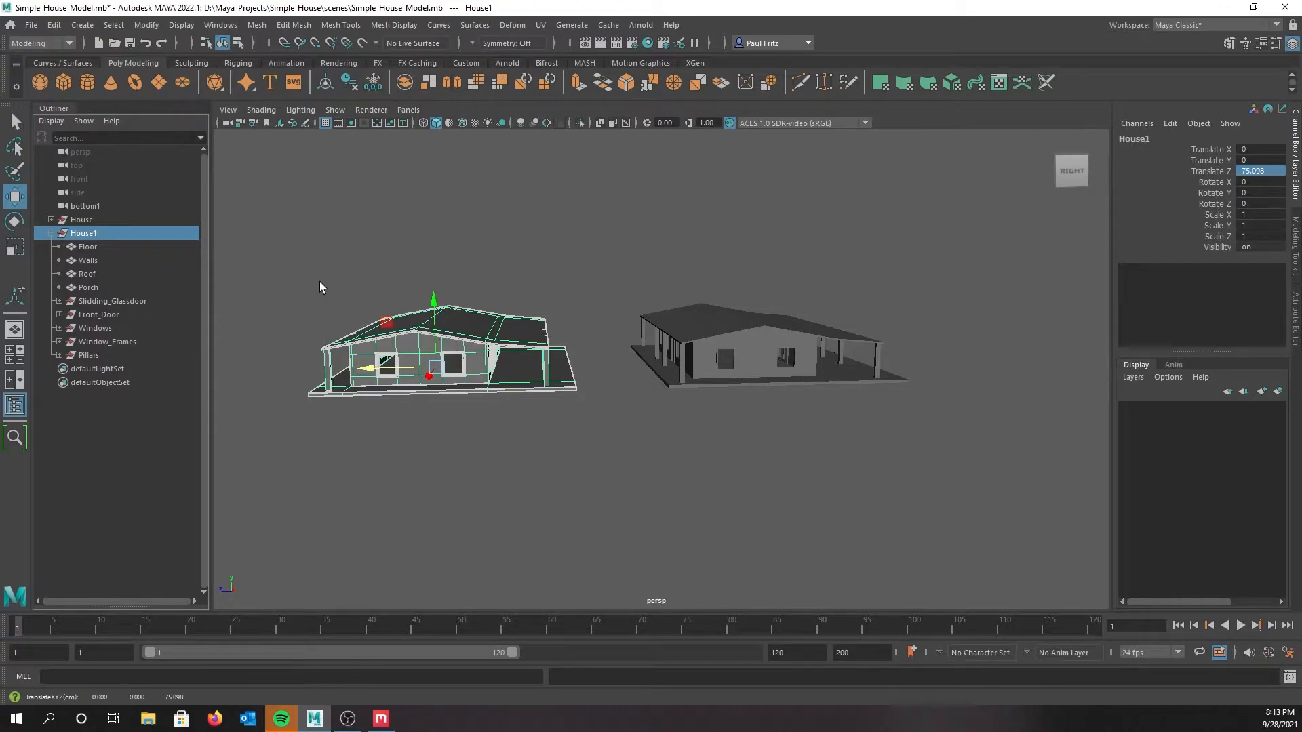
alt+drag(319, 273, 323, 291)
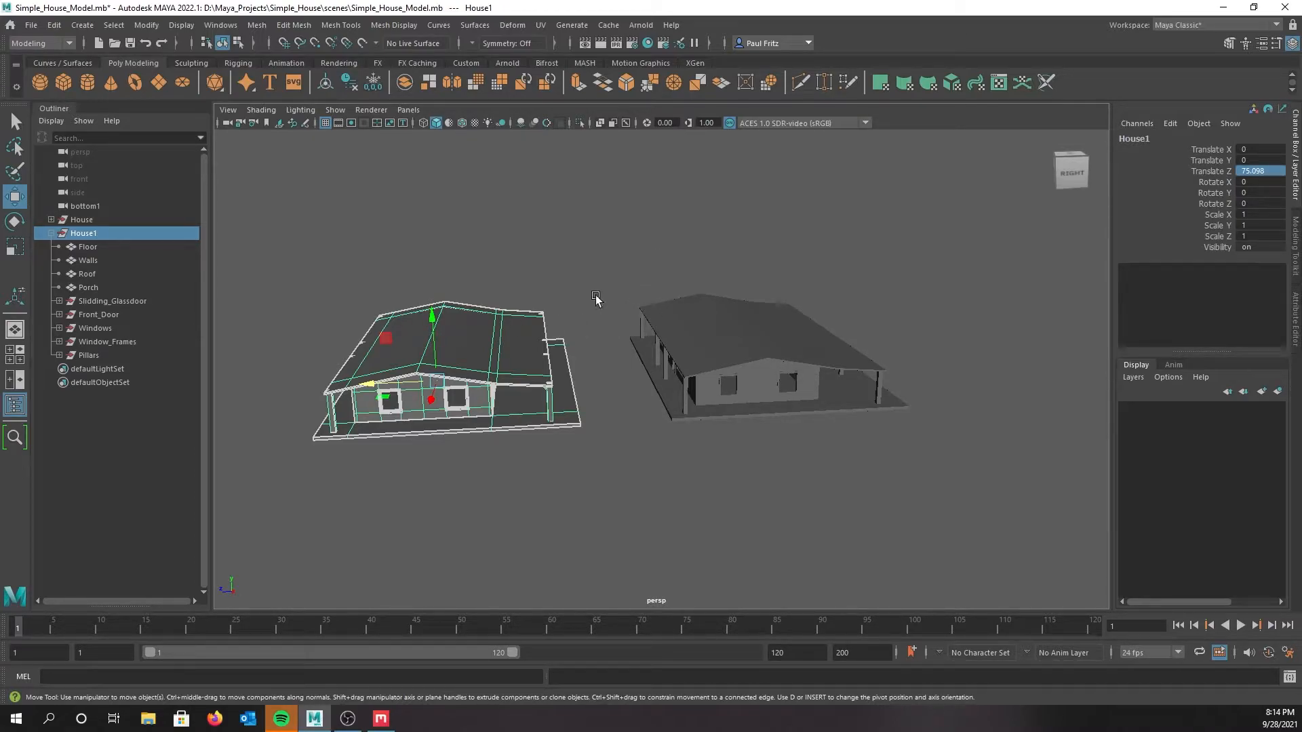
click(89, 250)
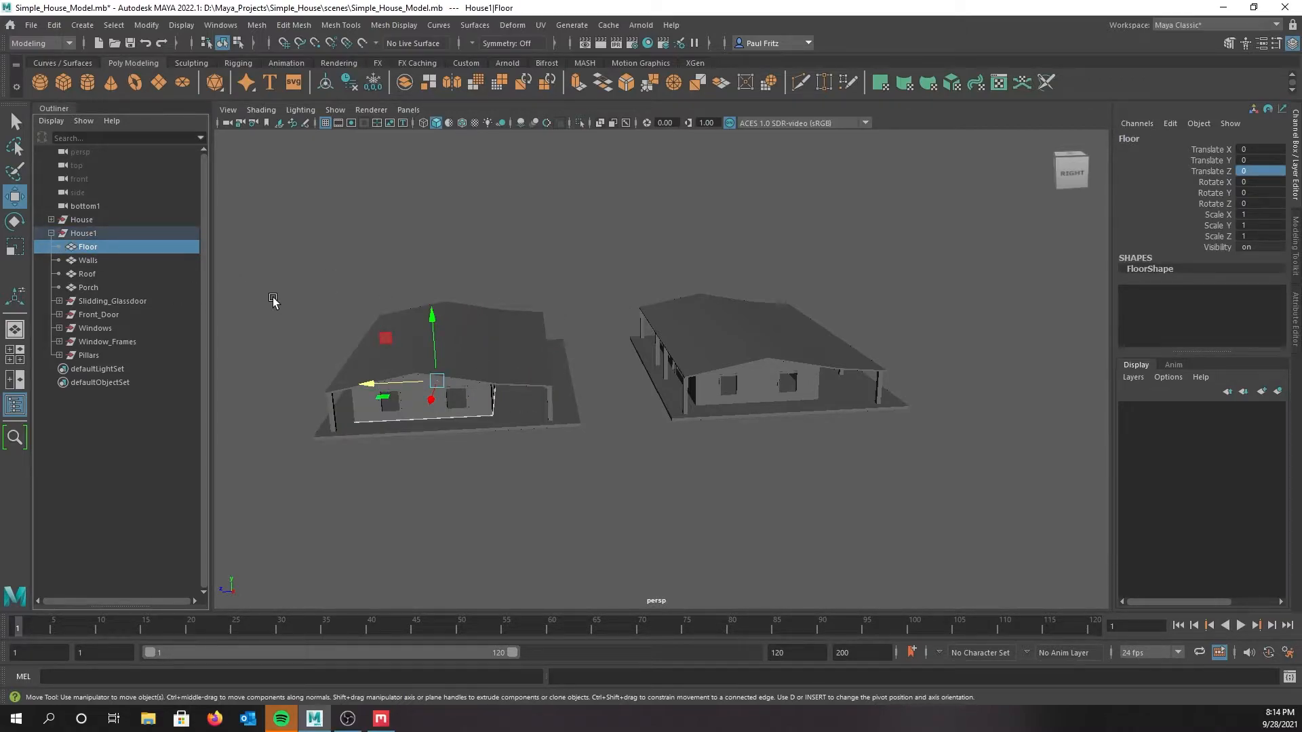
key(ctrl+1)
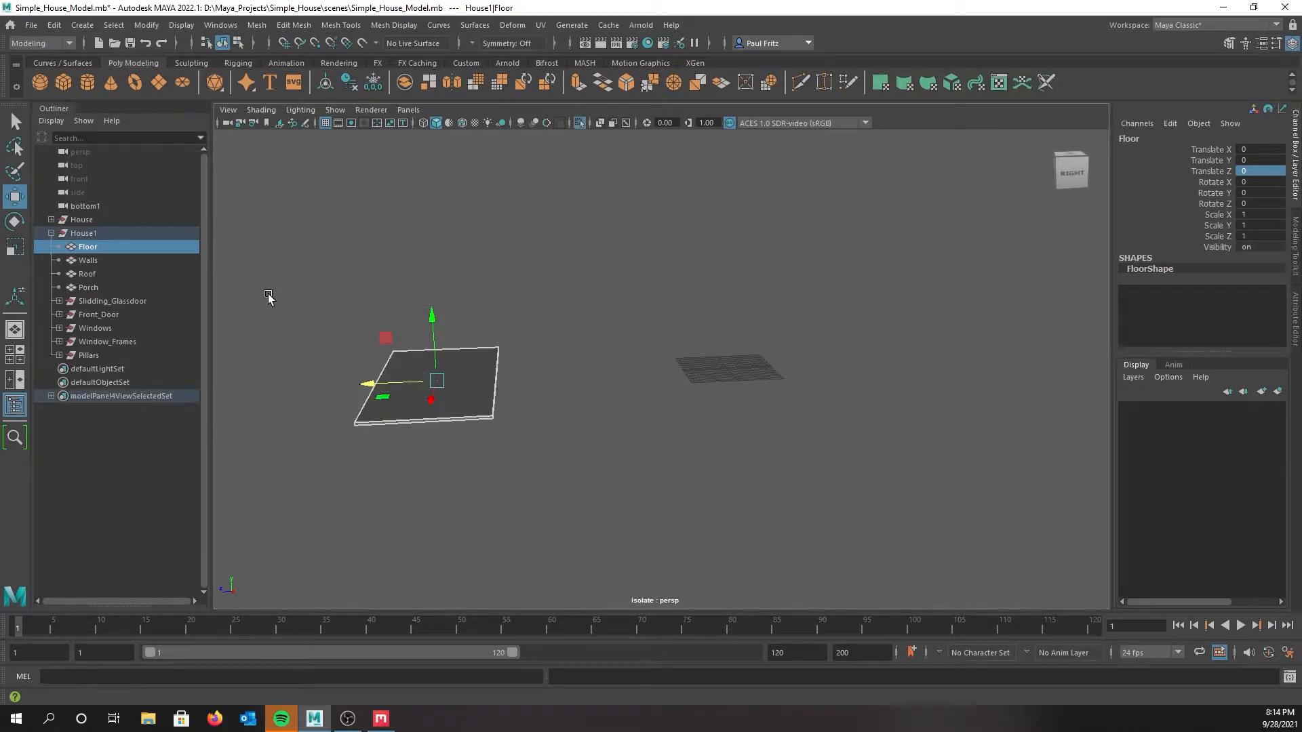
Assign a new Arnold aiStandardSurface material to the isolated Floor mesh of House1
mouse_move(311, 343)
alt+mouse_down()
mouse_move(341, 326)
mouse_move(290, 339)
alt+mouse_up()
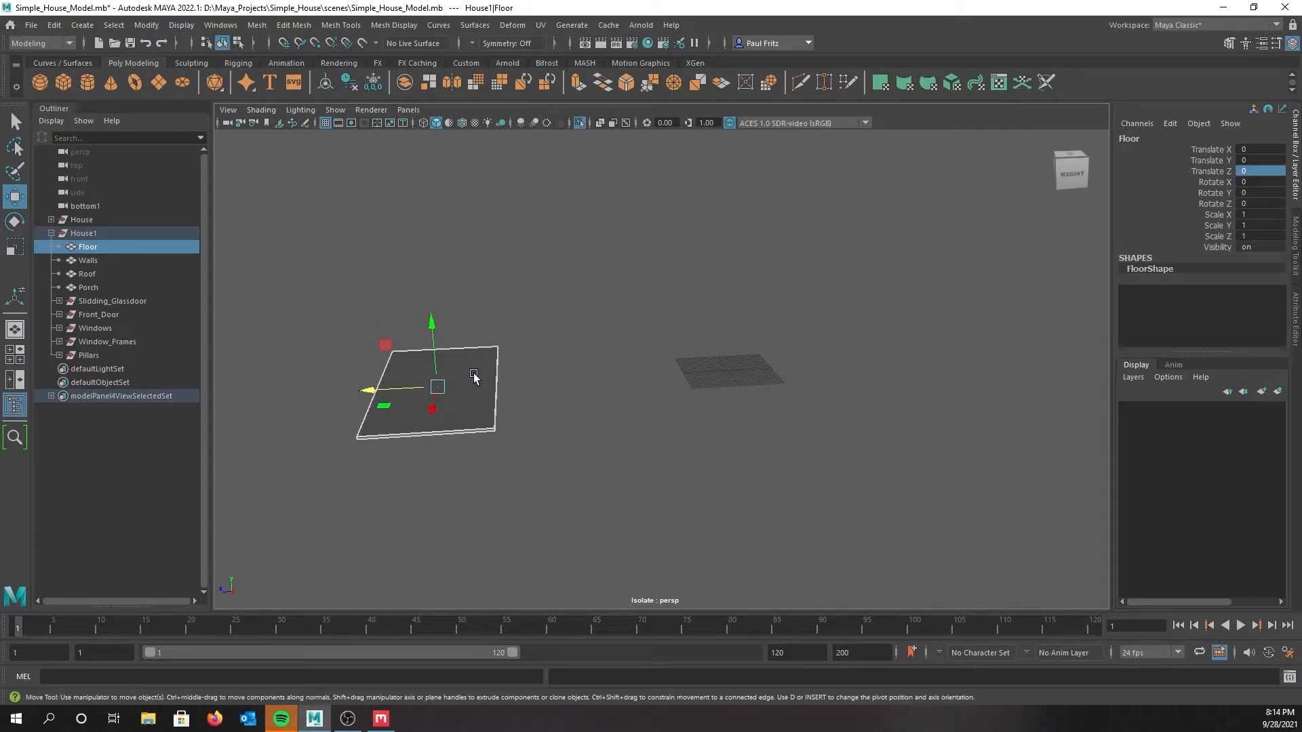
right_click(474, 344)
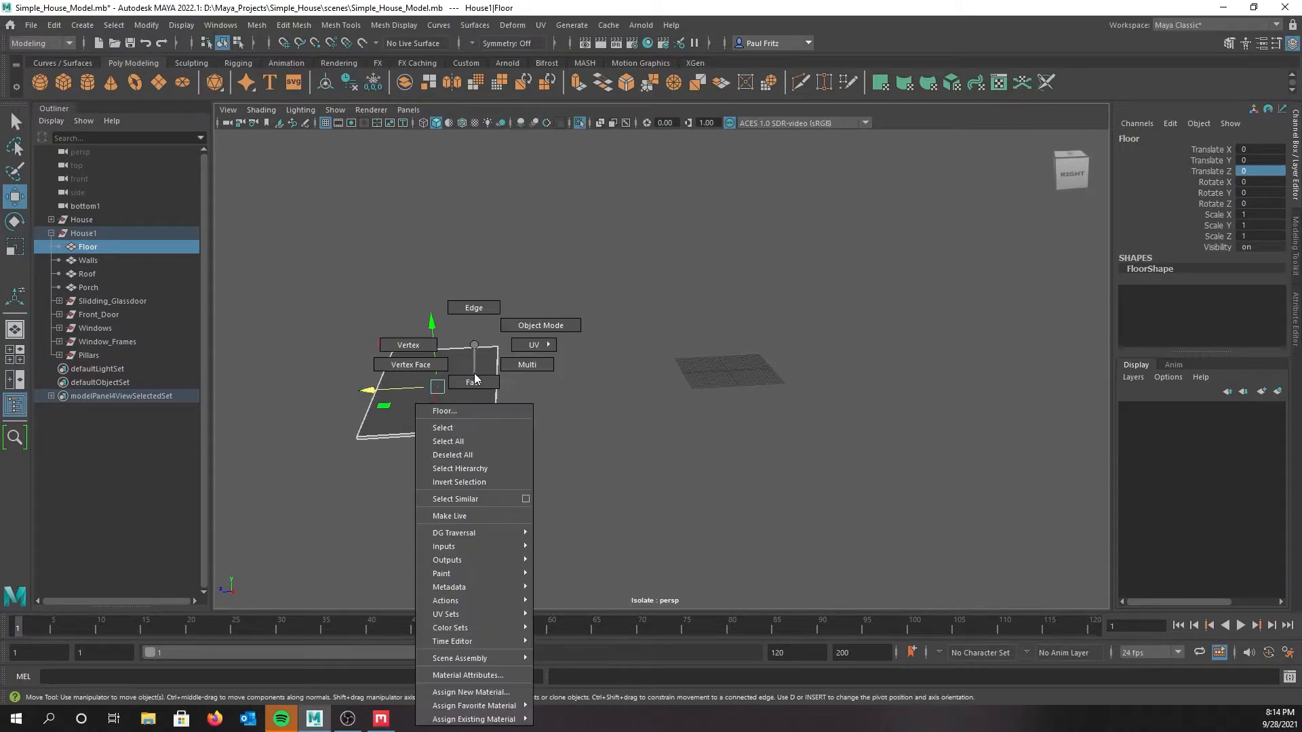
click(471, 692)
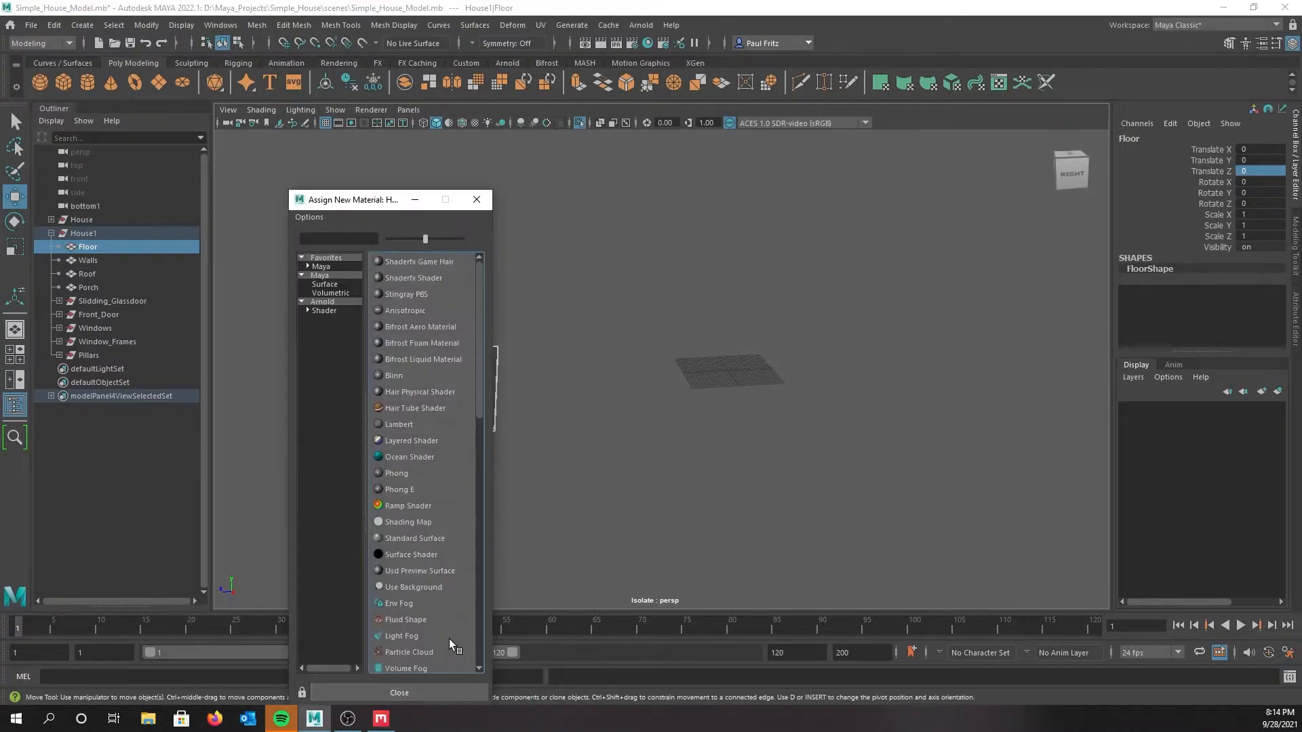
click(314, 302)
click(425, 490)
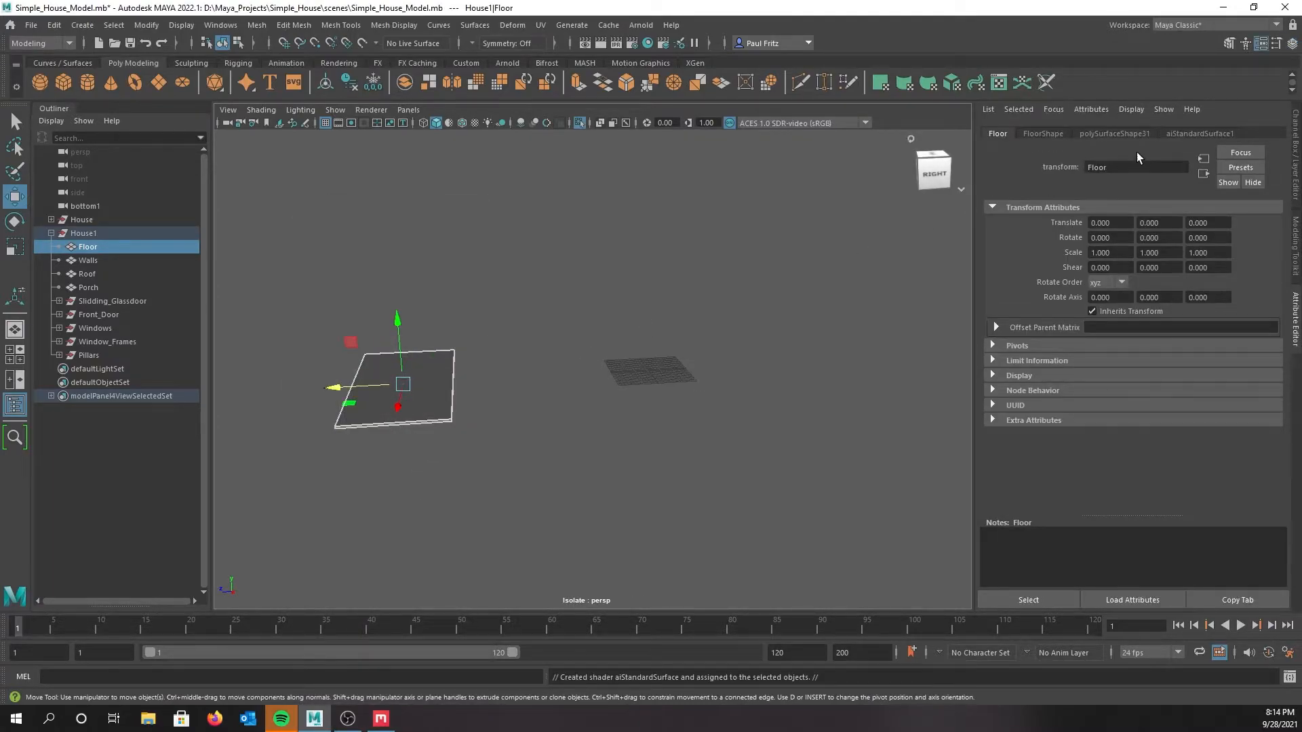
Set the floor material's base color to magenta and rename the material Magenta
click(1183, 133)
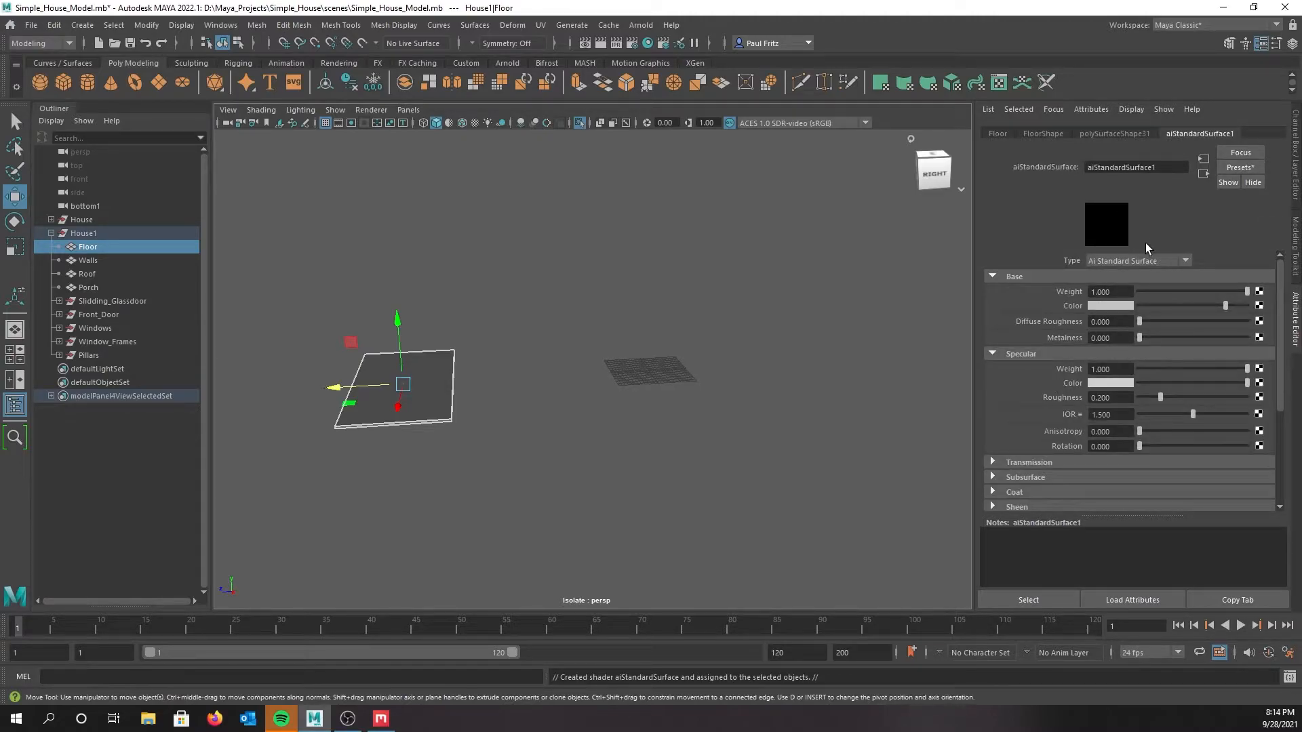
click(1112, 306)
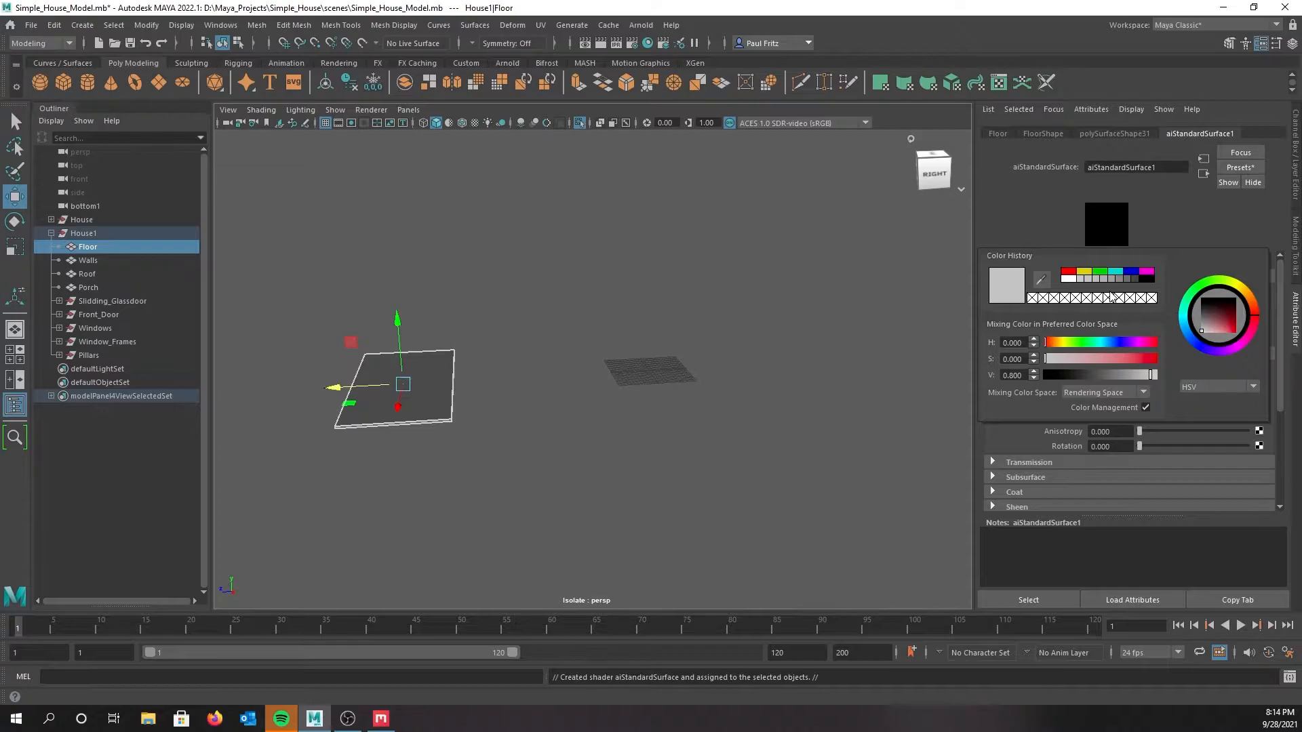
click(1150, 274)
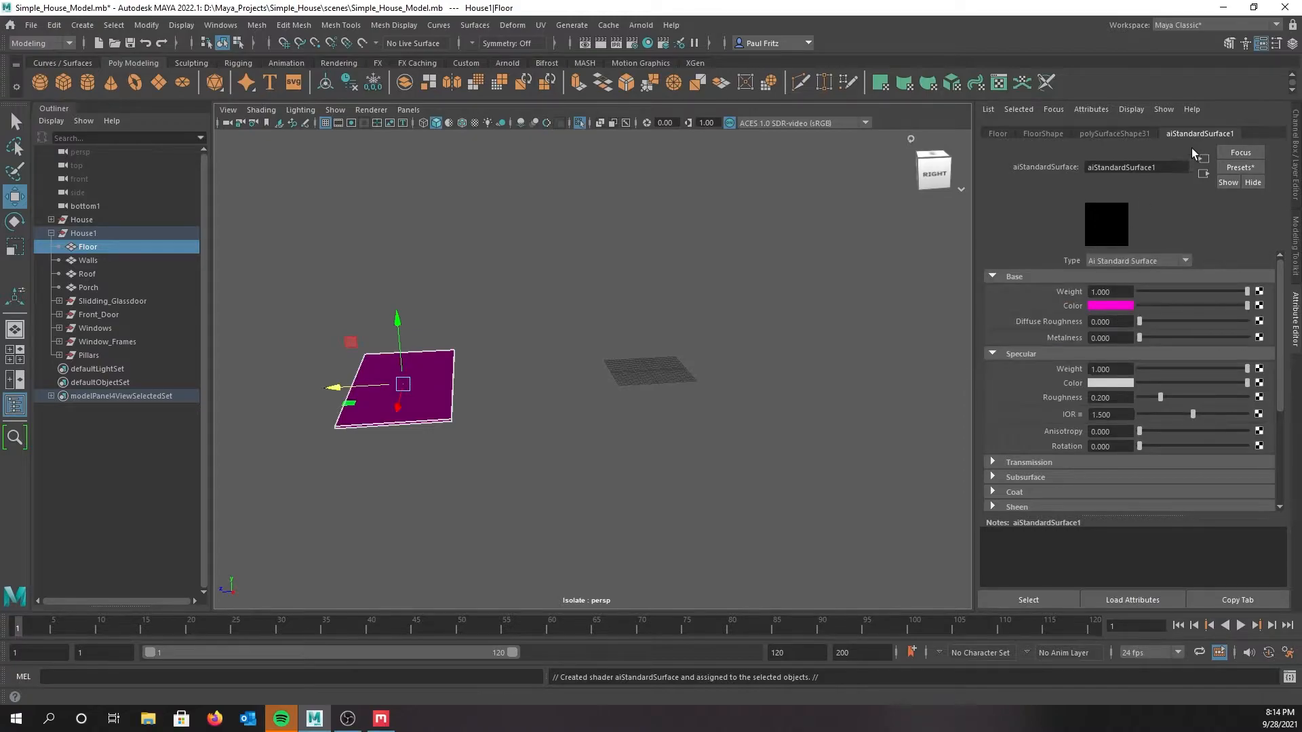
drag(1167, 169, 1067, 175)
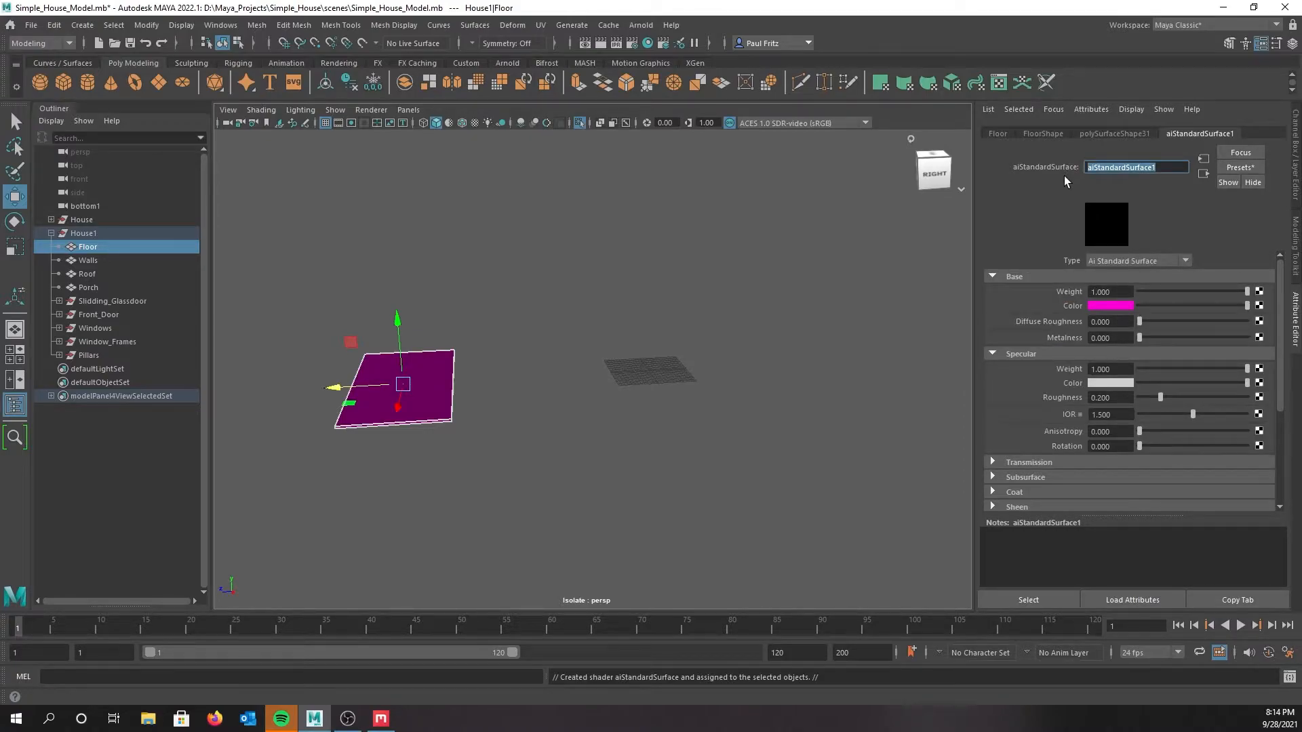
text(Magenta)
key(Return)
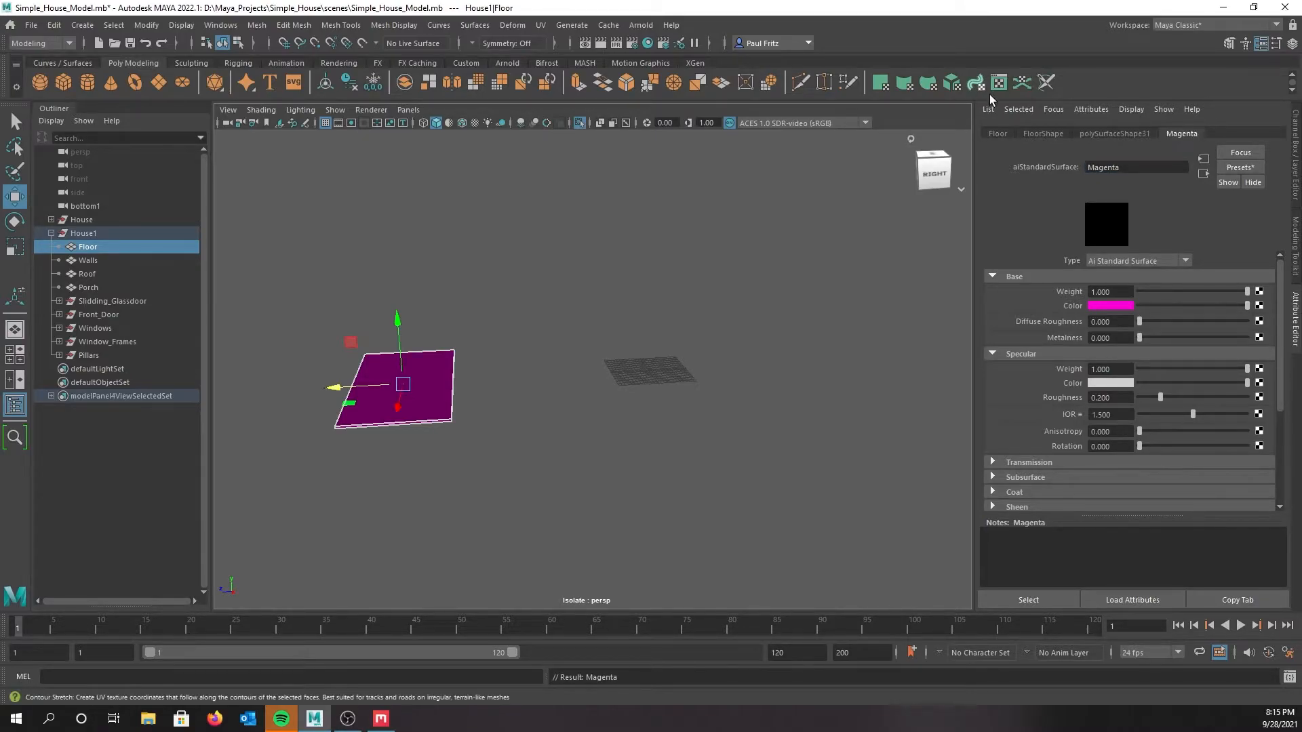
Rename the Magenta material's shading group as Magenta1 and return to the material's attributes
click(1204, 174)
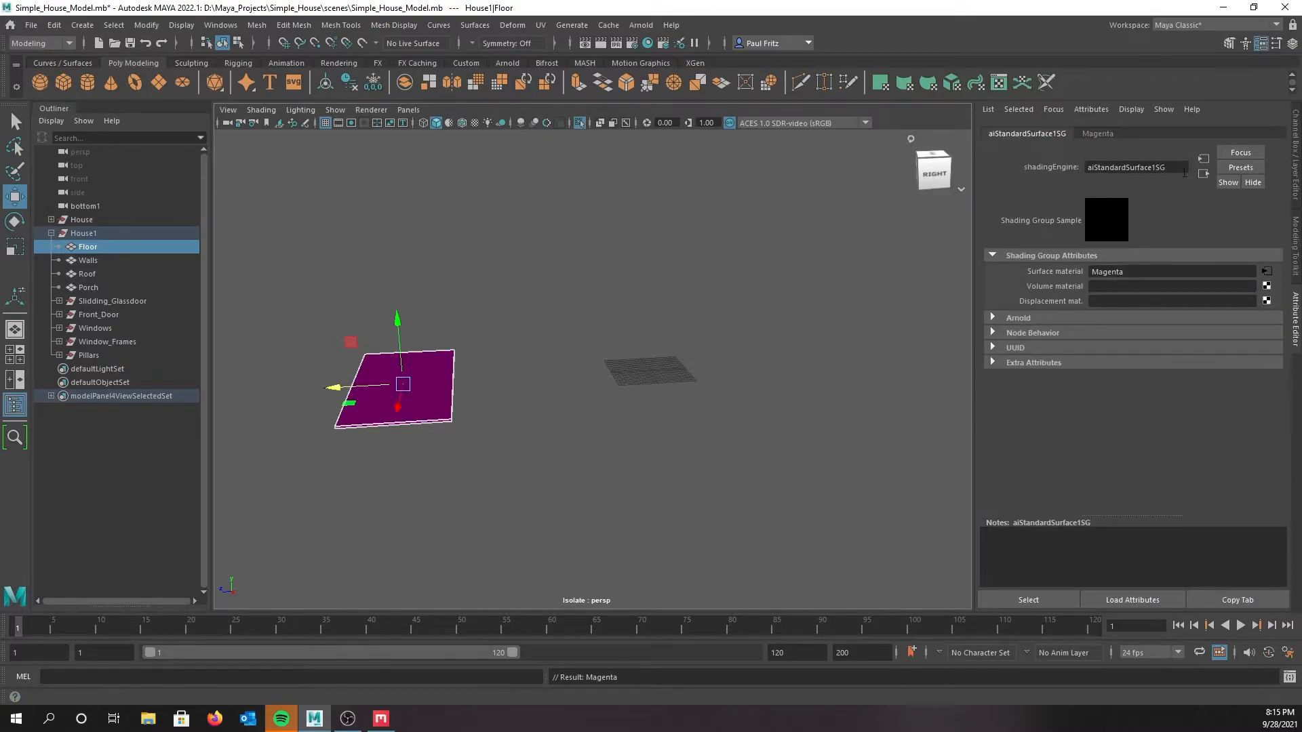
drag(1185, 169, 1076, 158)
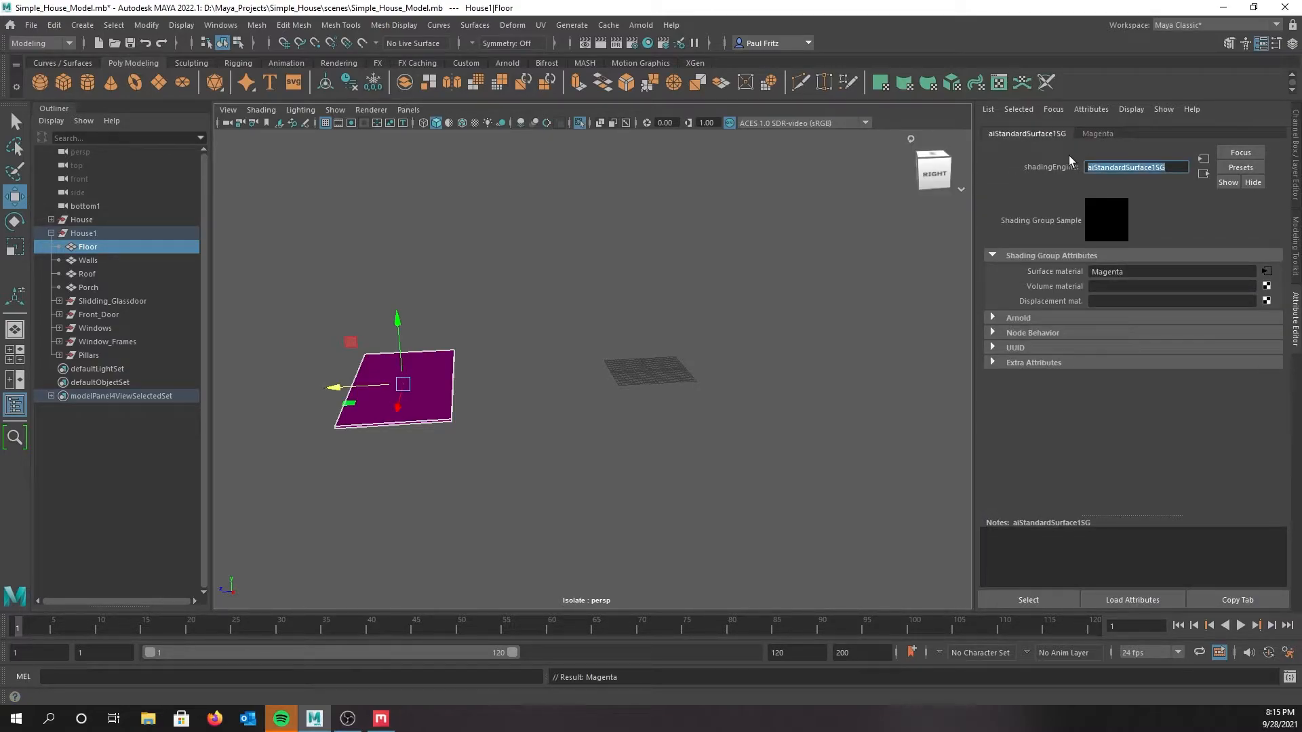
text(Magenta1)
key(Return)
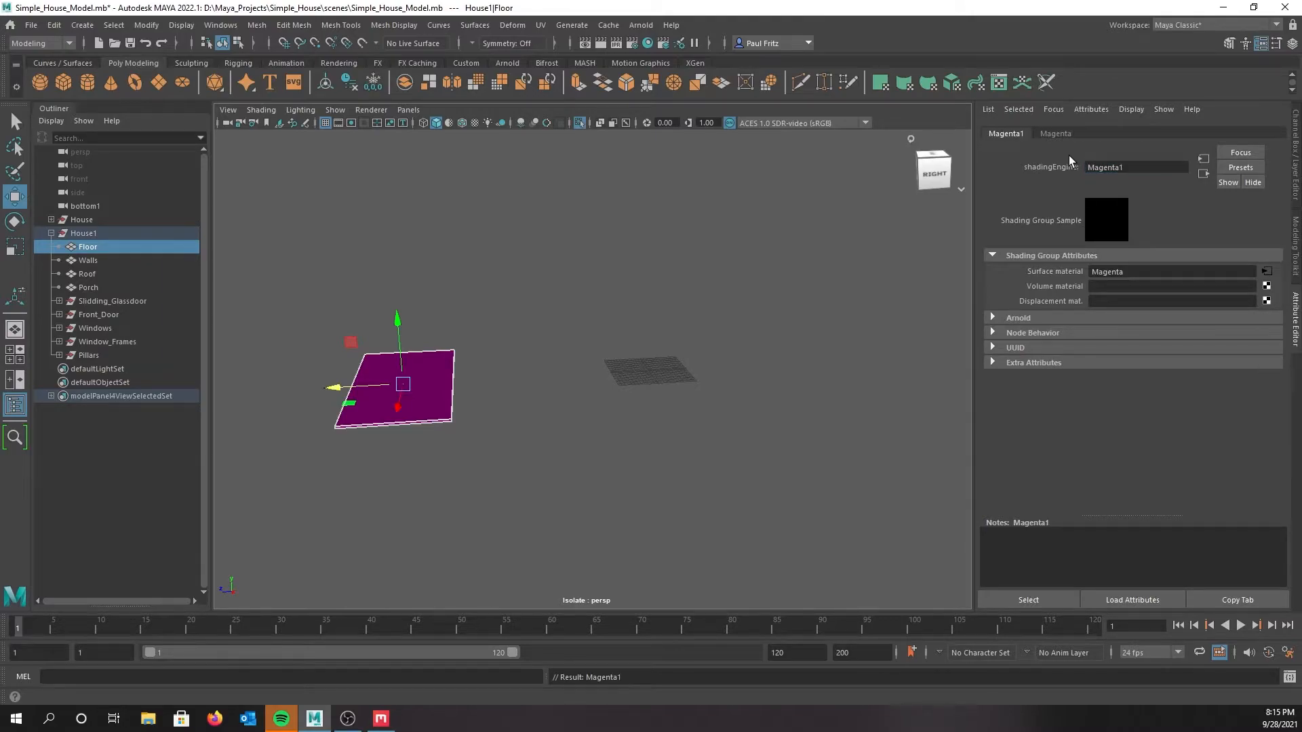
click(1057, 135)
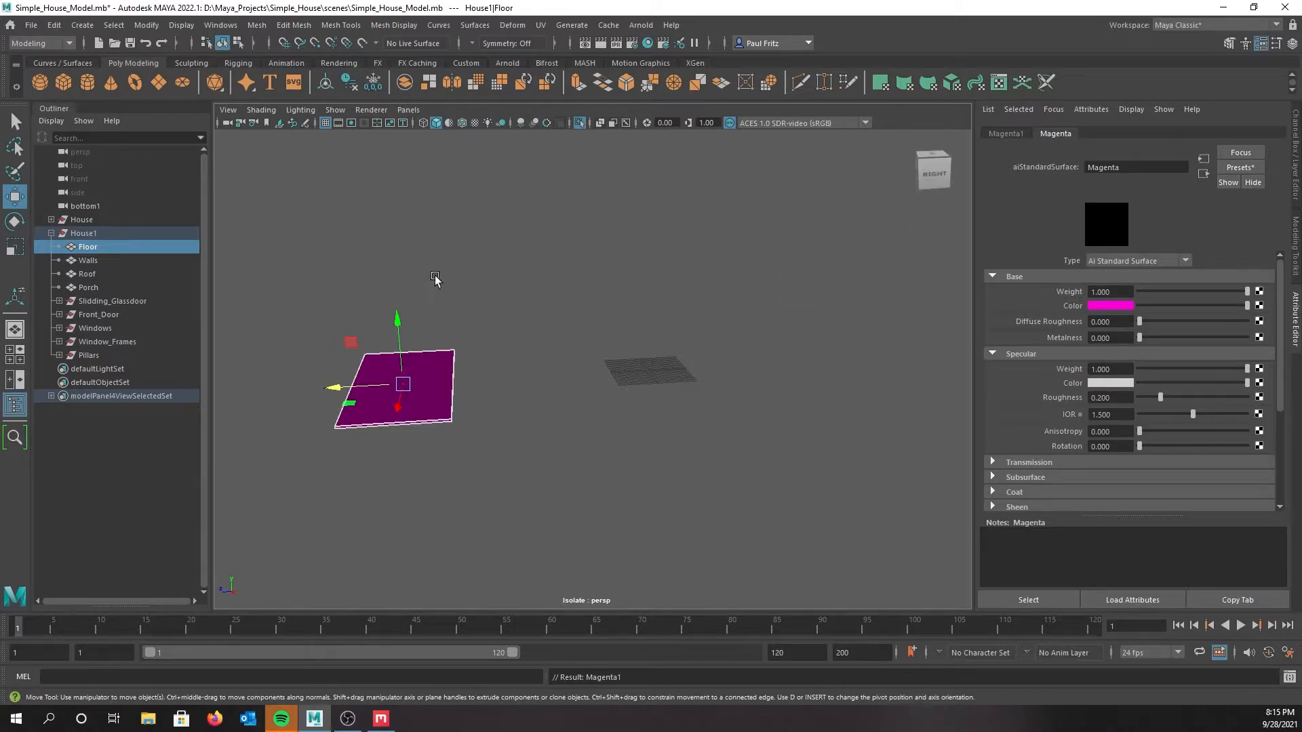
Turn off the floor isolation, select the Walls mesh in House1 and isolate it in the viewport
click(88, 233)
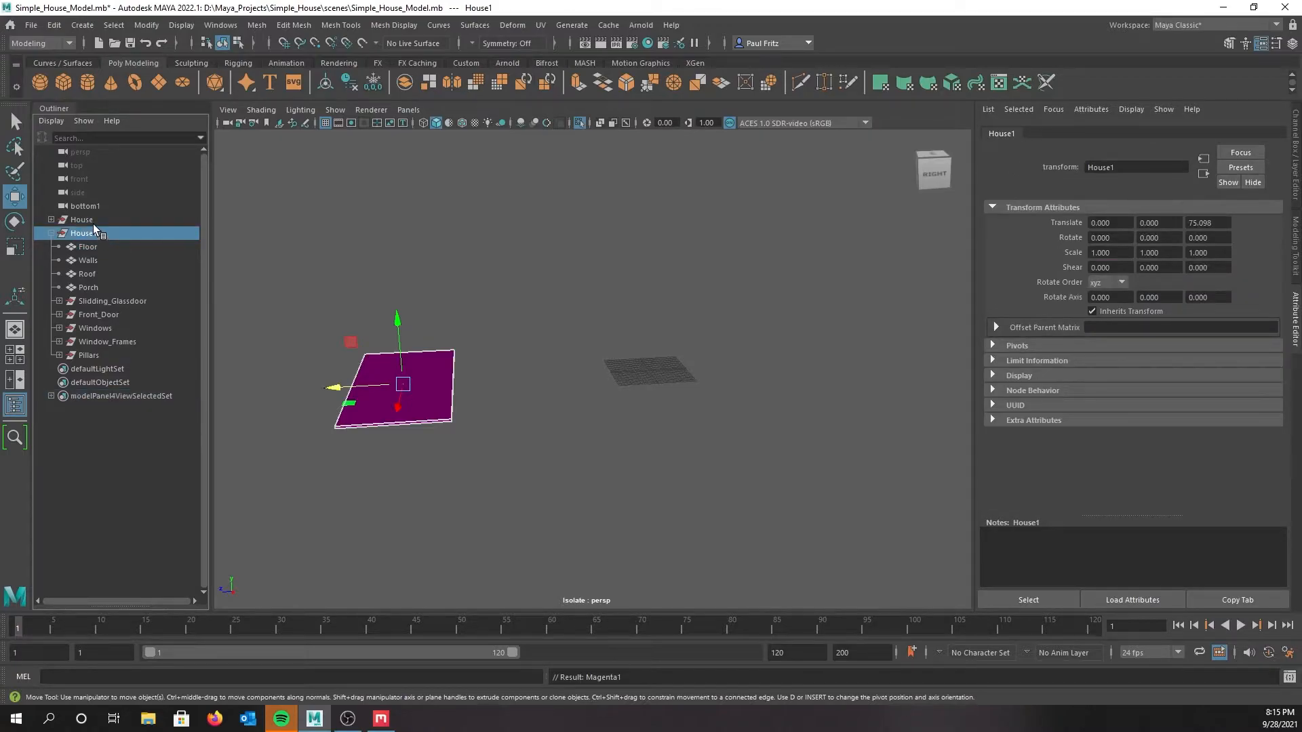
click(464, 289)
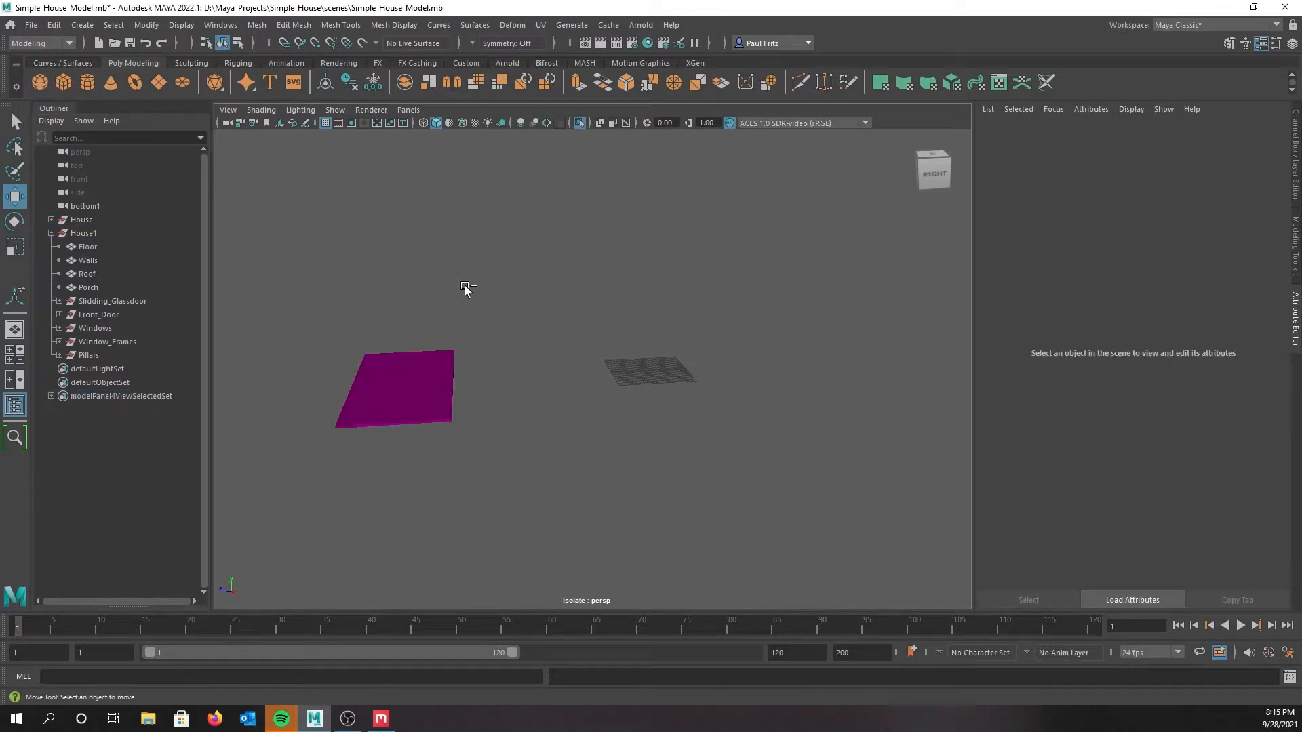
key(ctrl+1)
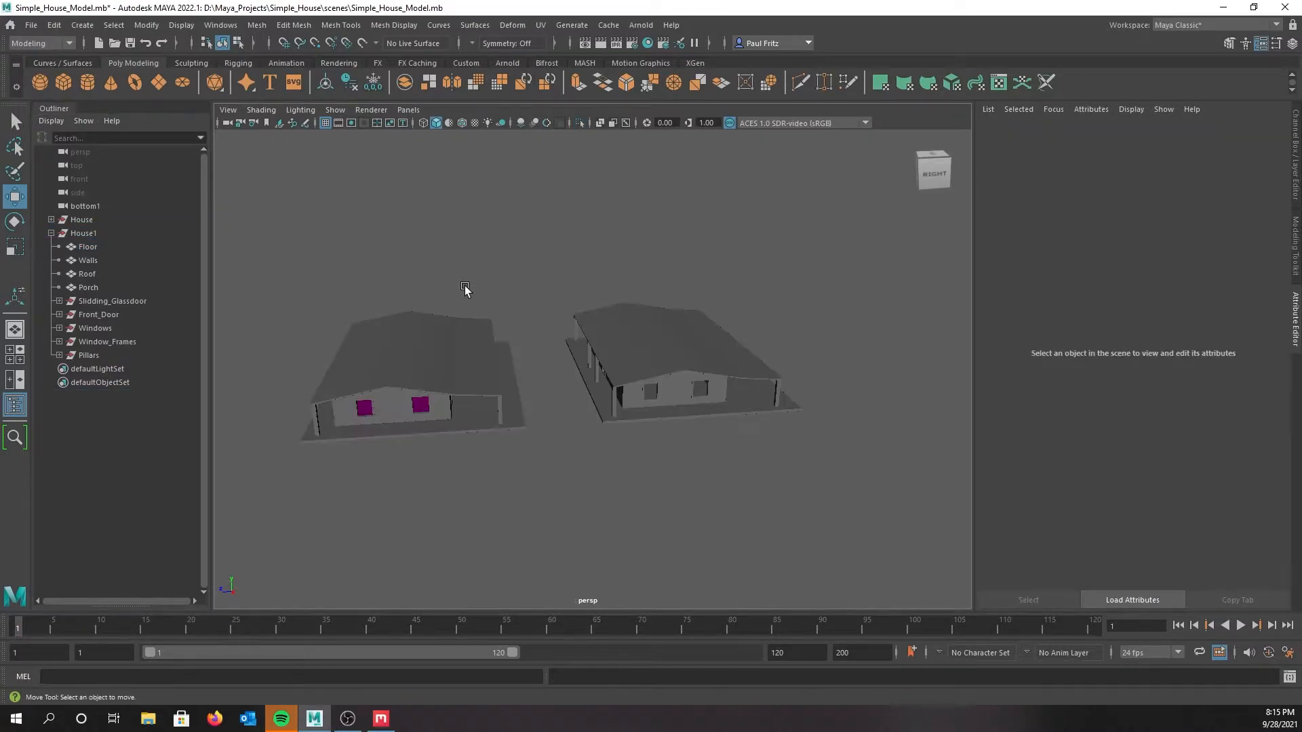
click(87, 259)
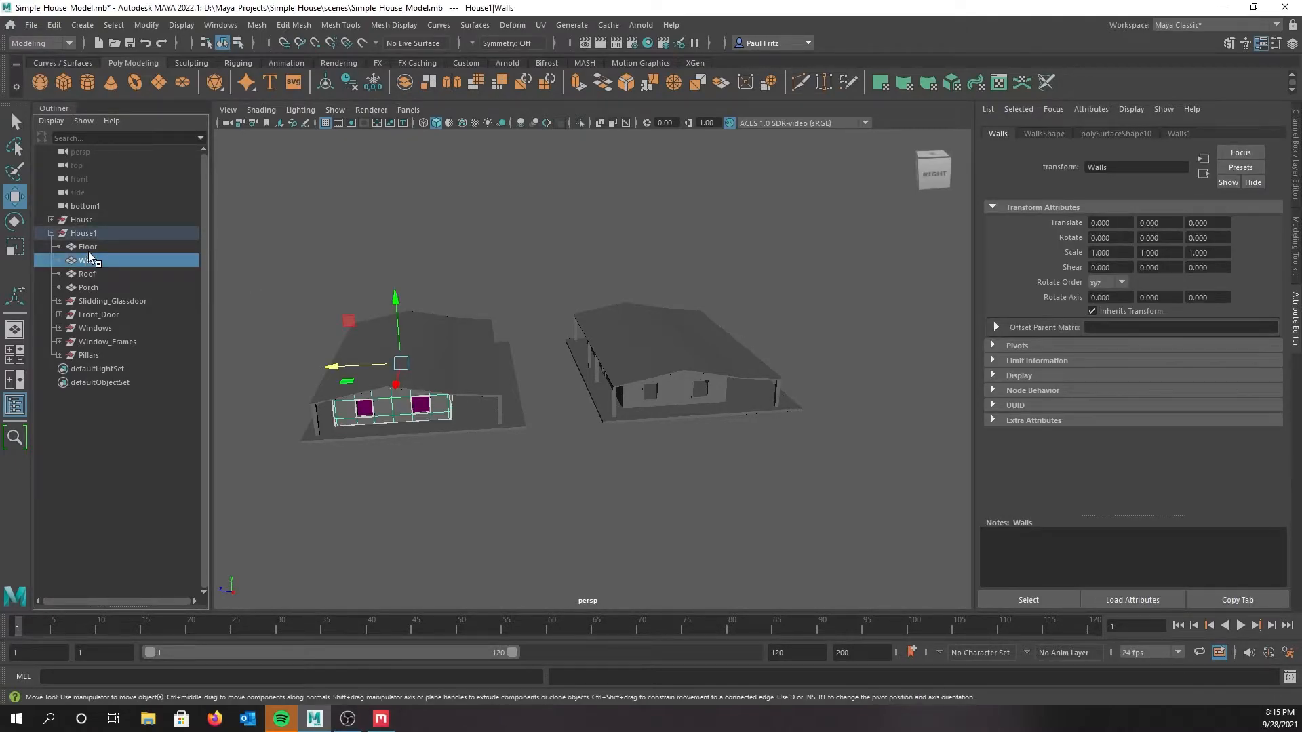
key(ctrl+1)
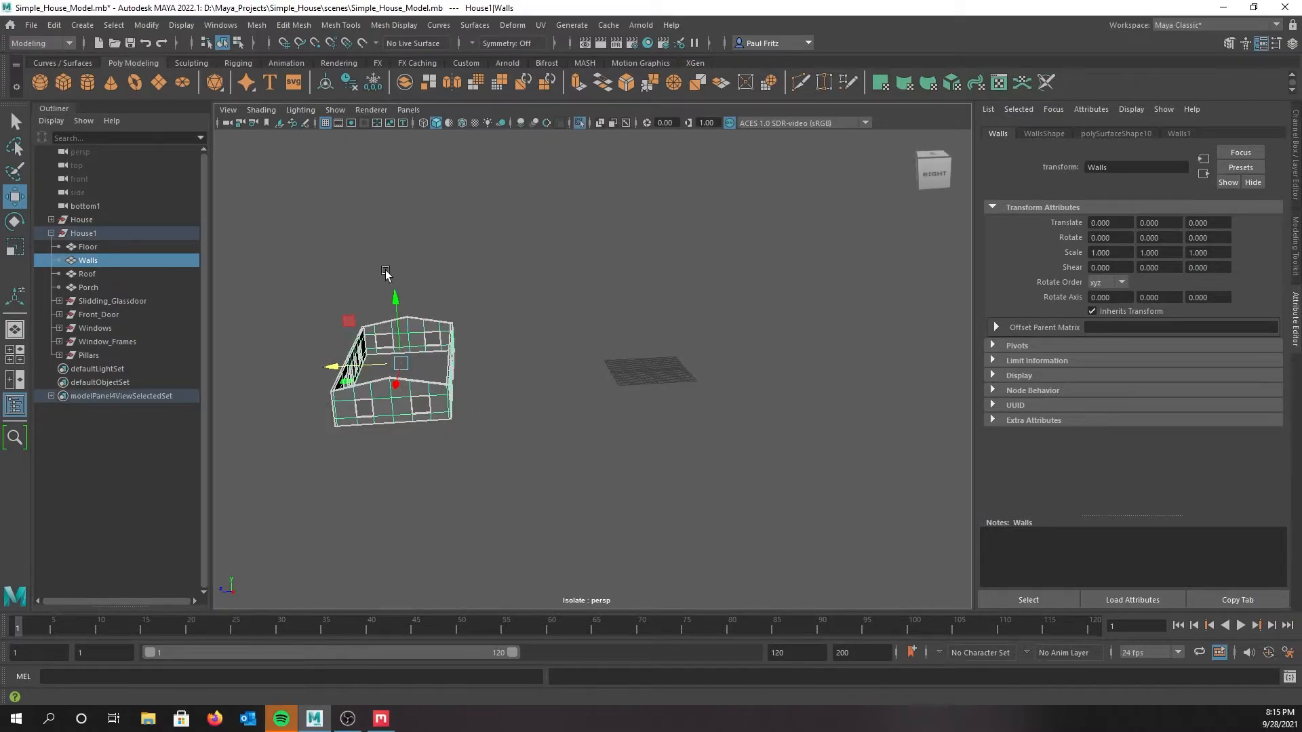
Open the UV Editor for the isolated Walls mesh and place its window beside the model
alt+middle_drag(451, 249, 634, 269)
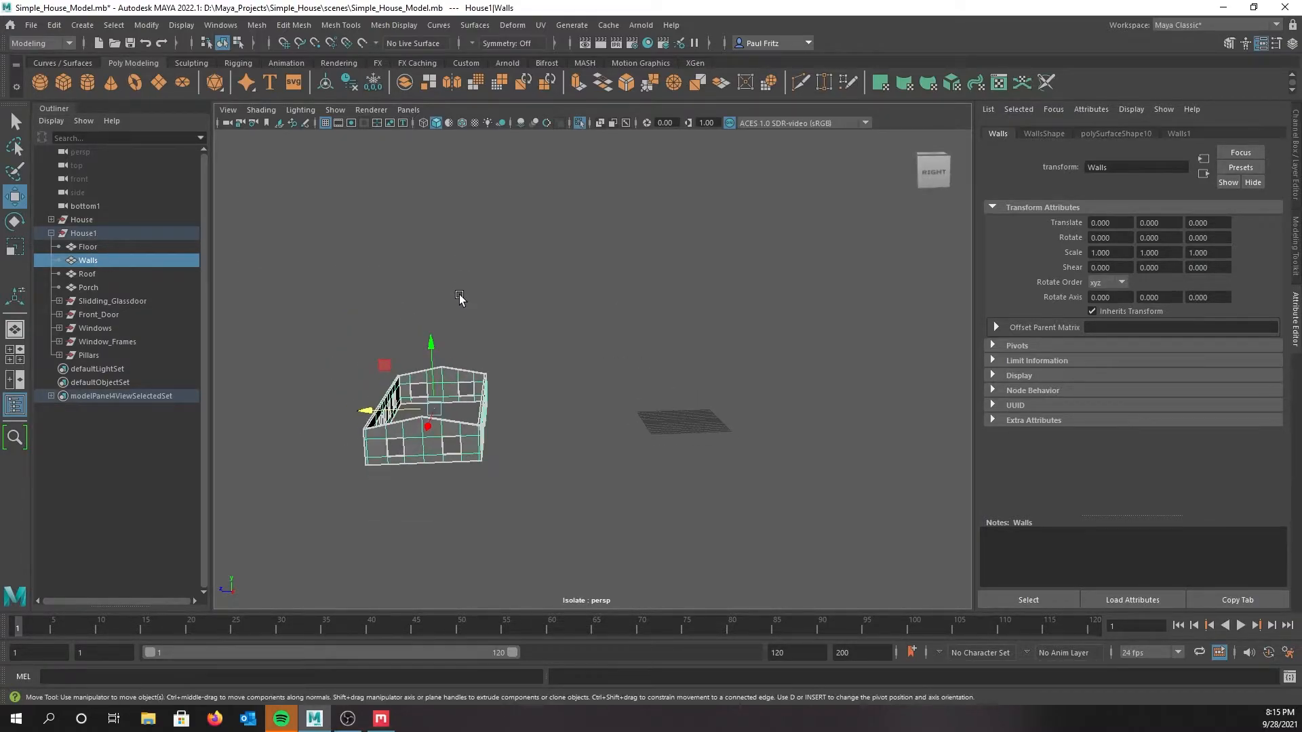
scroll(450, 296, up, 5)
alt+drag(444, 239, 506, 234)
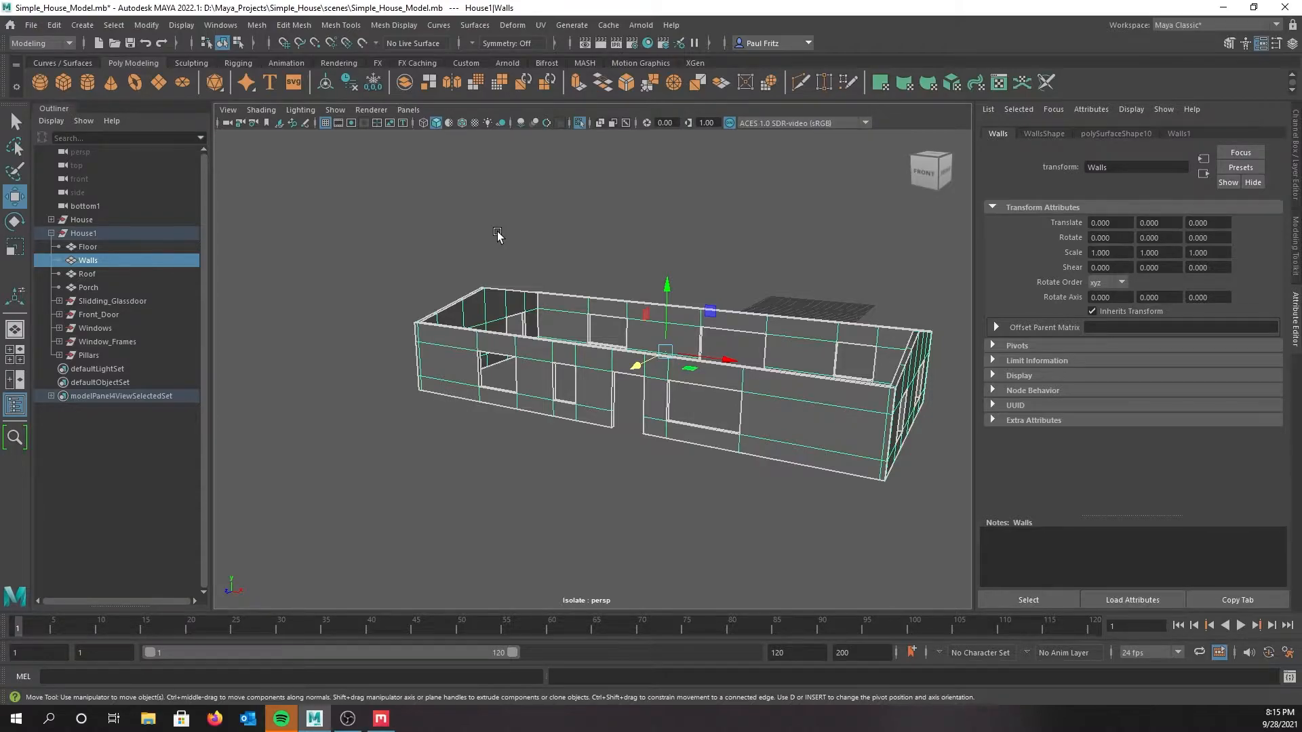
alt+middle_drag(565, 333, 538, 305)
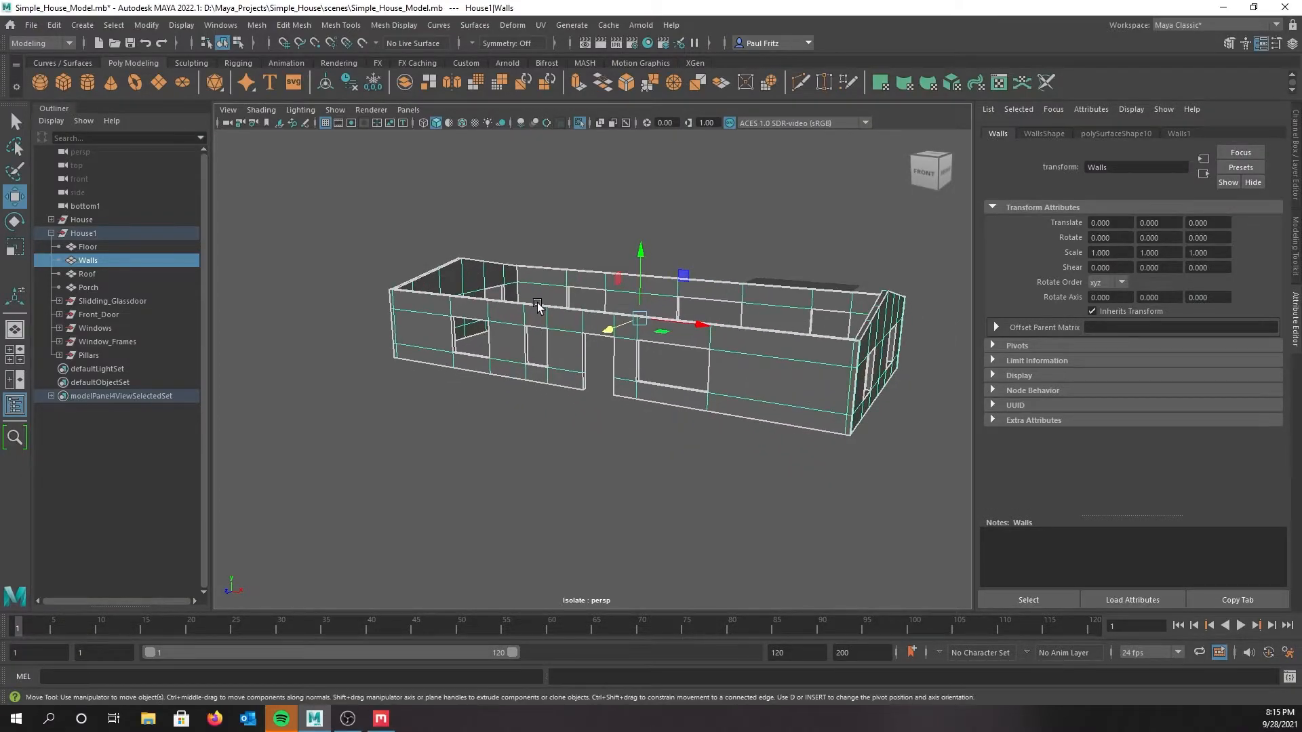
alt+drag(539, 303, 524, 307)
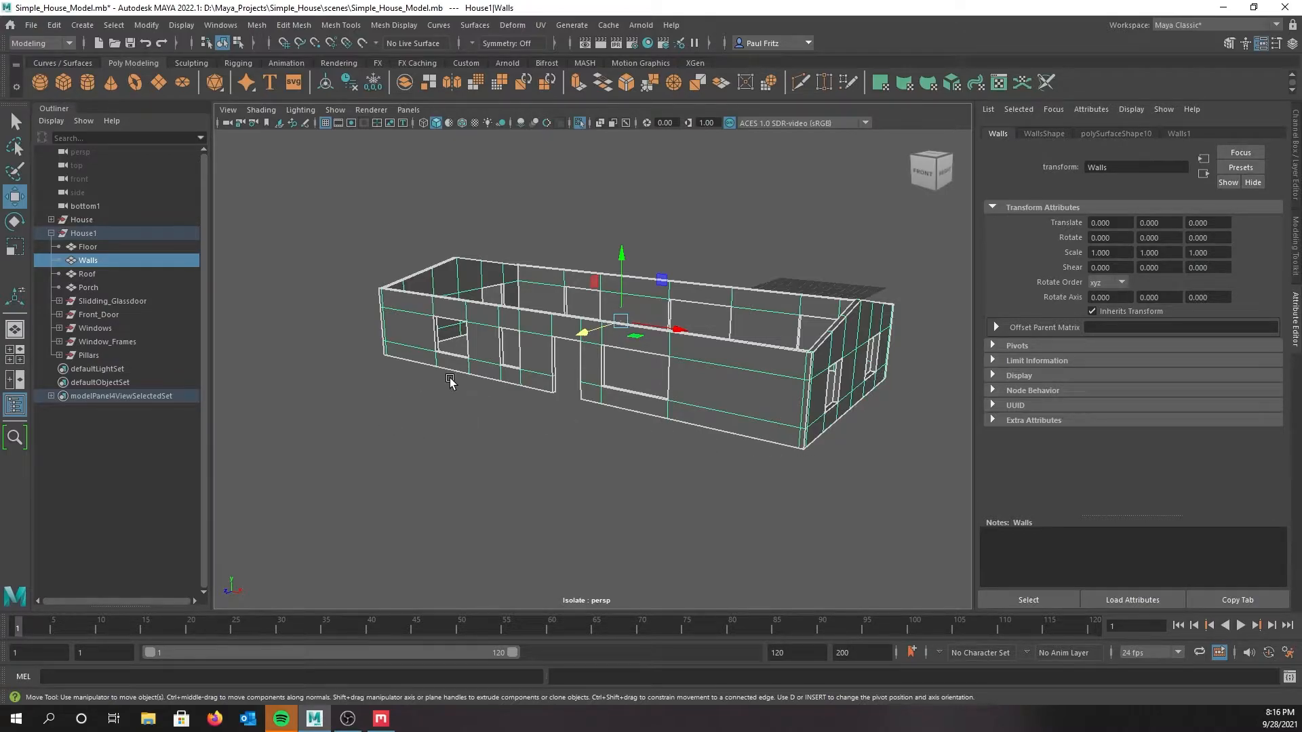
alt+drag(451, 378, 430, 372)
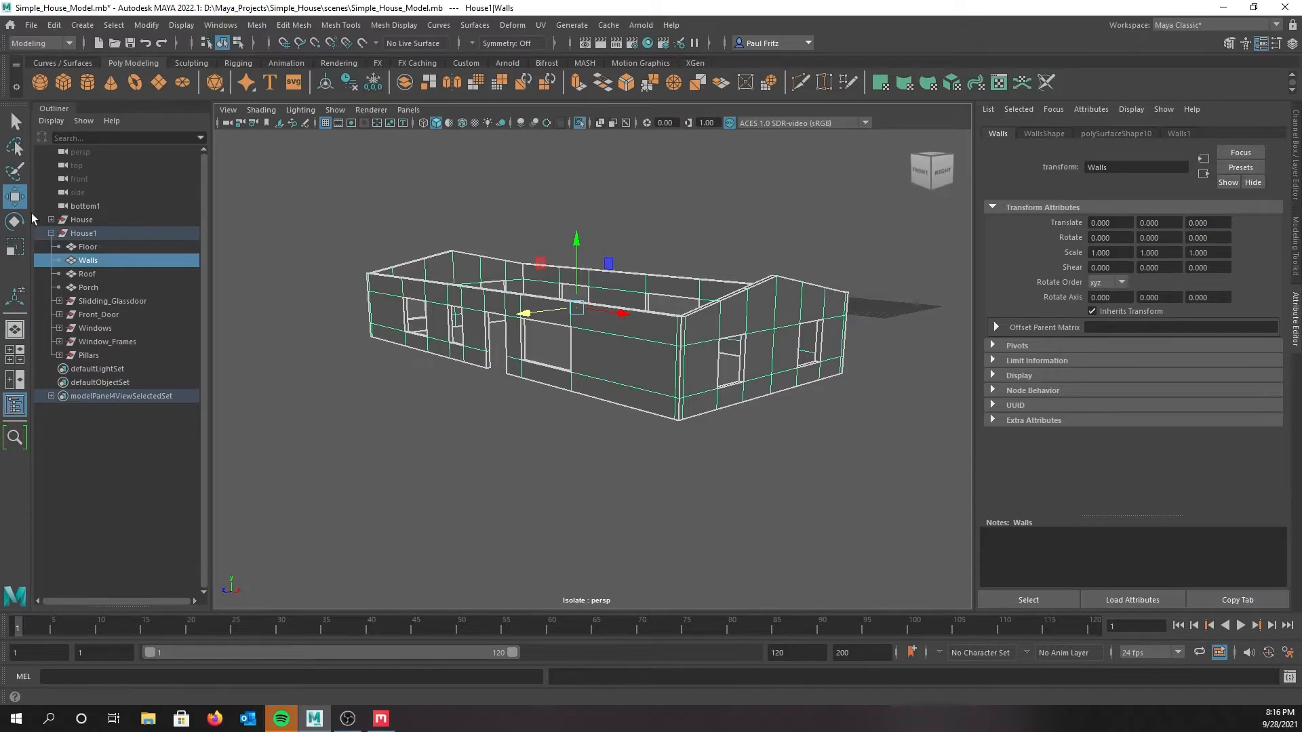
click(543, 26)
click(560, 50)
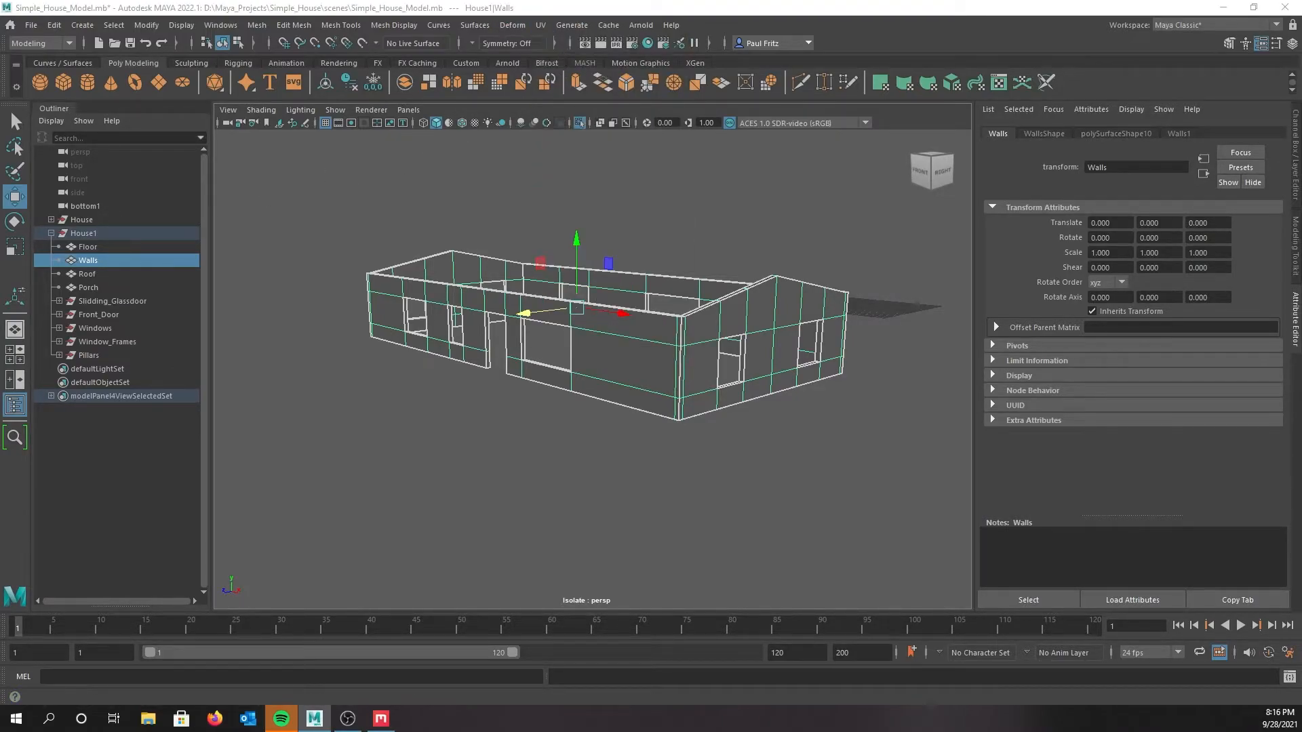
drag(941, 228, 979, 195)
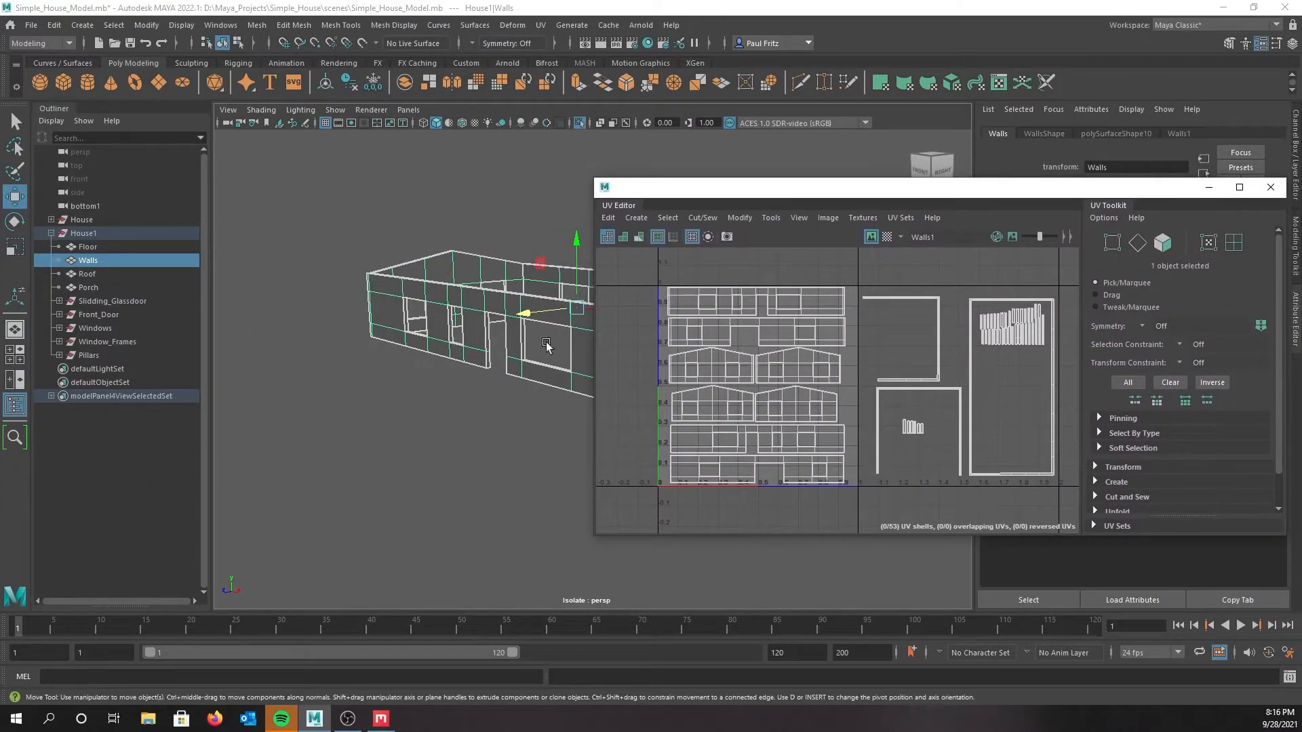
Switch to UV shell selection, check the upper wall shells against the model individually, and select all four shells in the upper half of the layout
right_drag(643, 348, 599, 316)
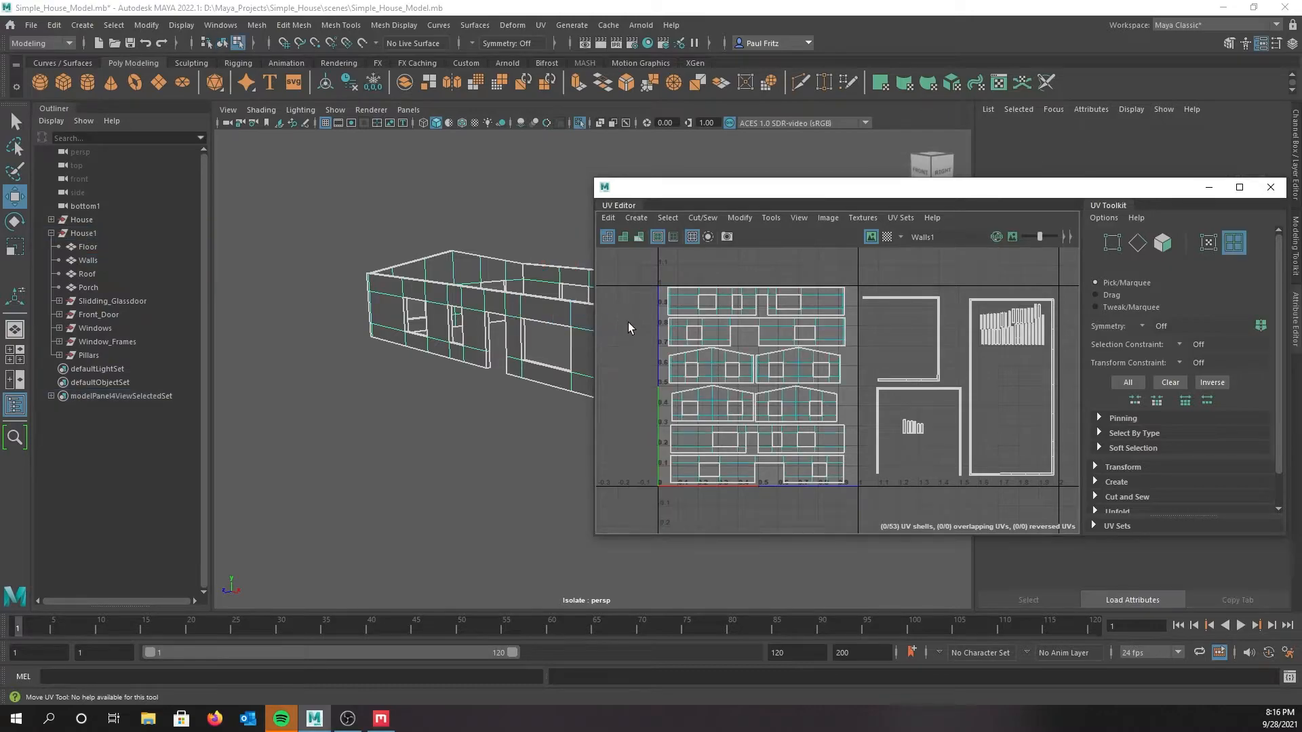
click(680, 303)
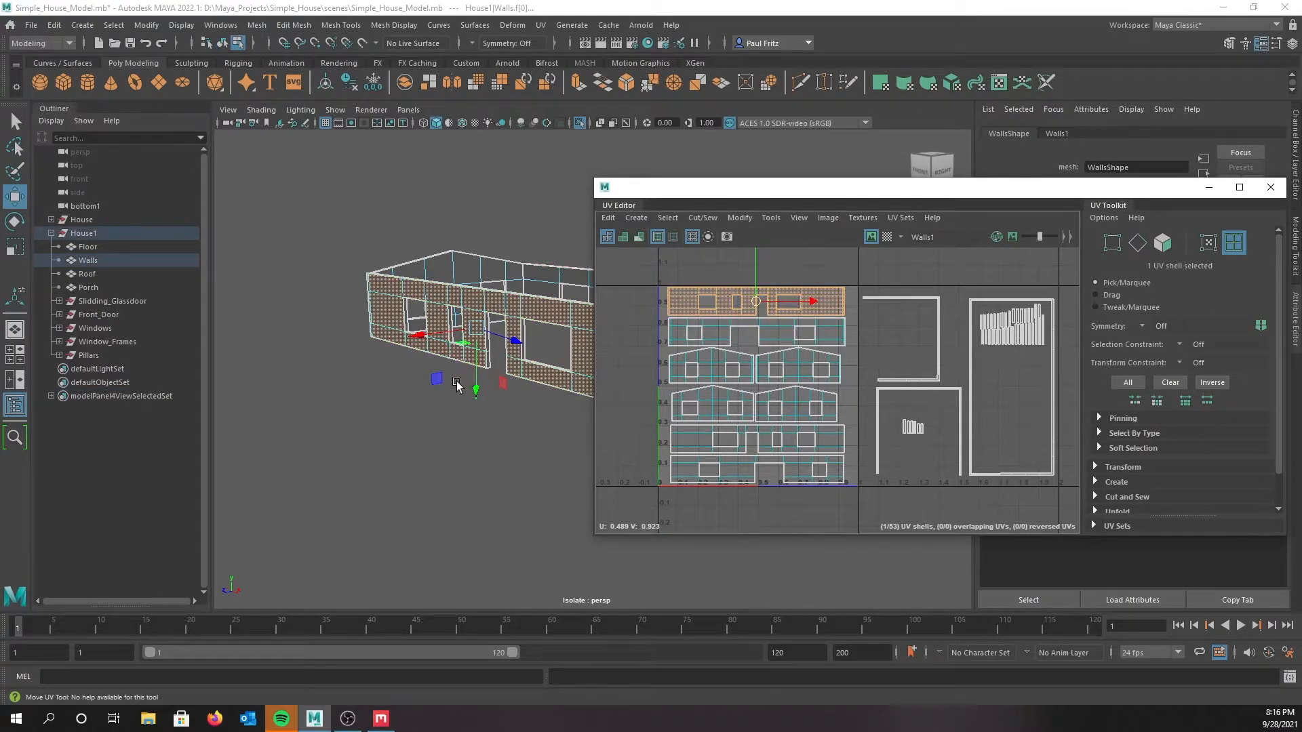
click(715, 323)
alt+drag(373, 401, 409, 408)
click(743, 359)
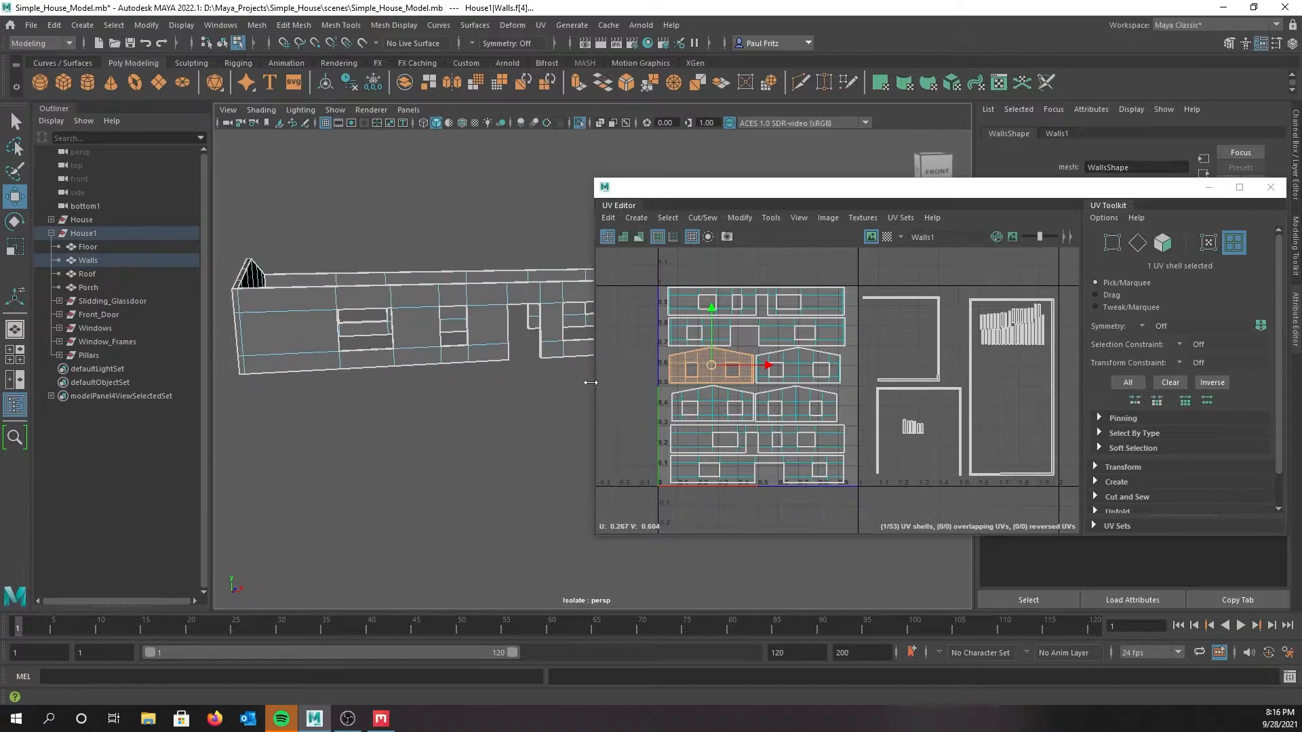
click(804, 354)
alt+drag(233, 426, 282, 421)
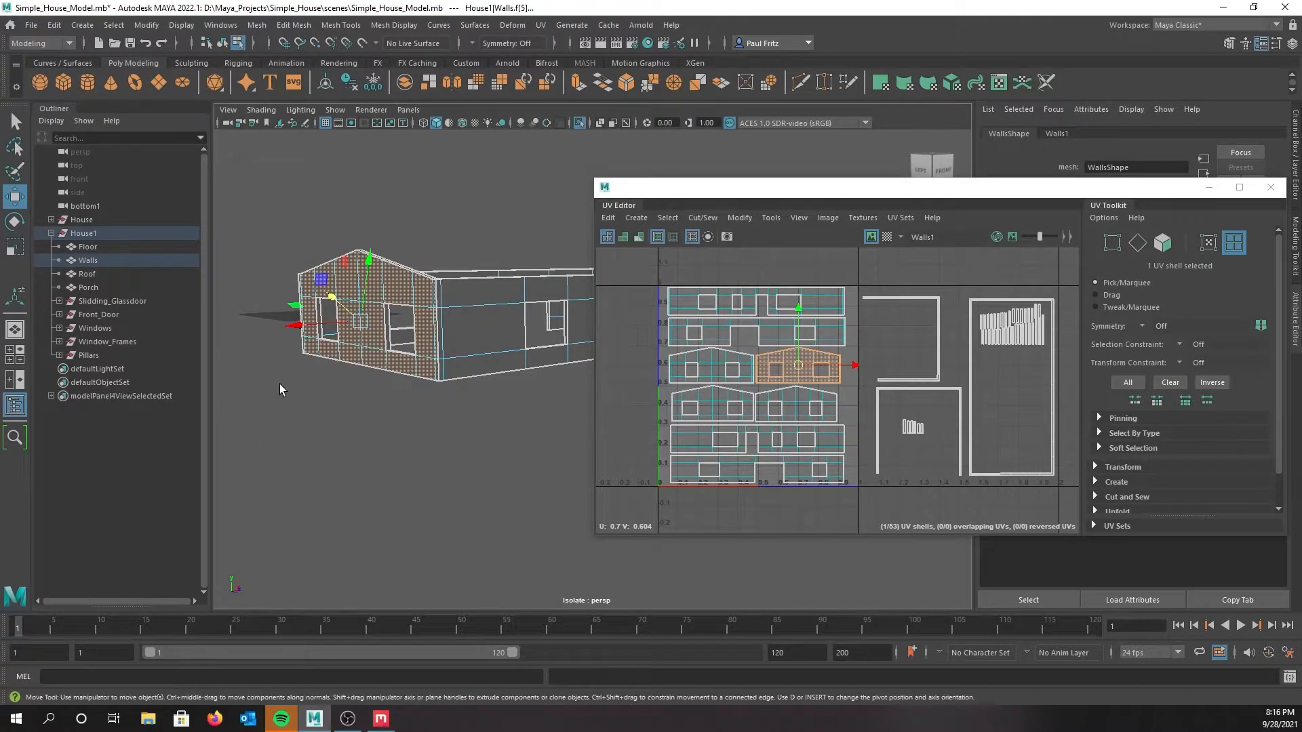
drag(624, 264, 844, 374)
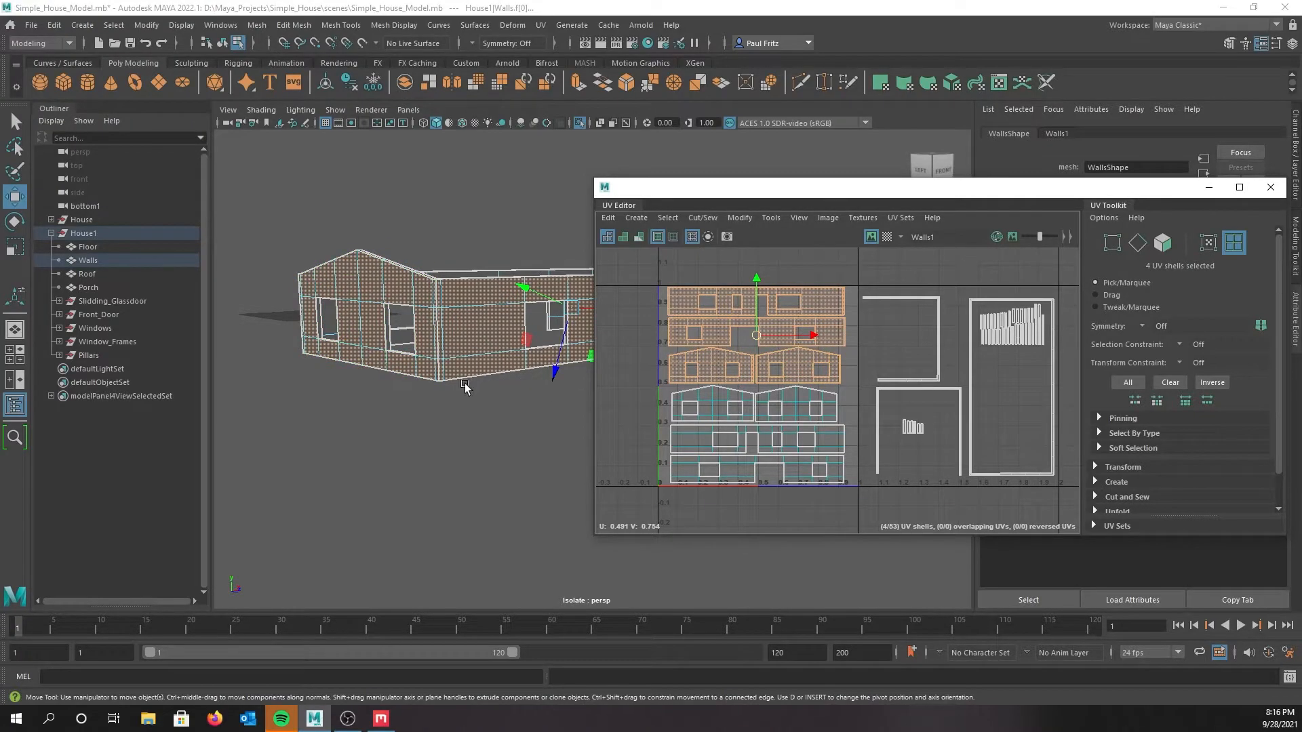
Assign a new Arnold aiStandardSurface material to the selected wall shells
right_click(375, 408)
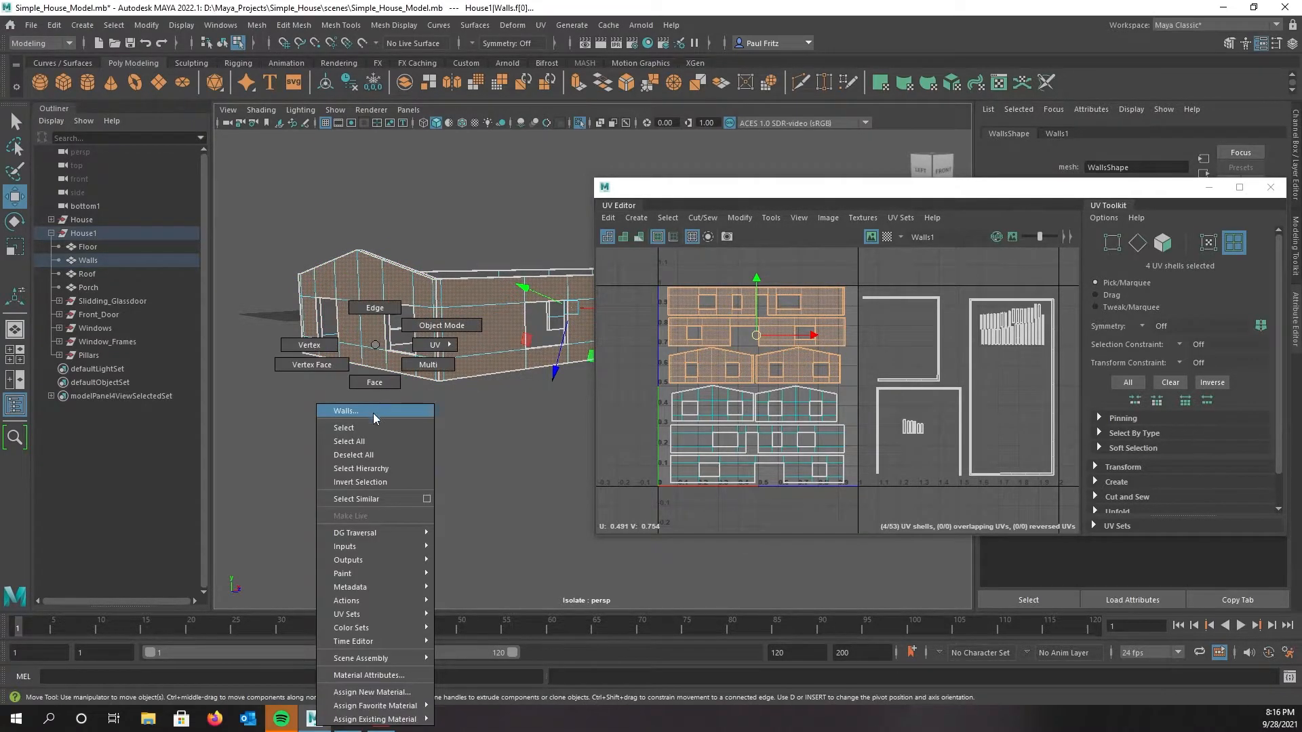
click(370, 691)
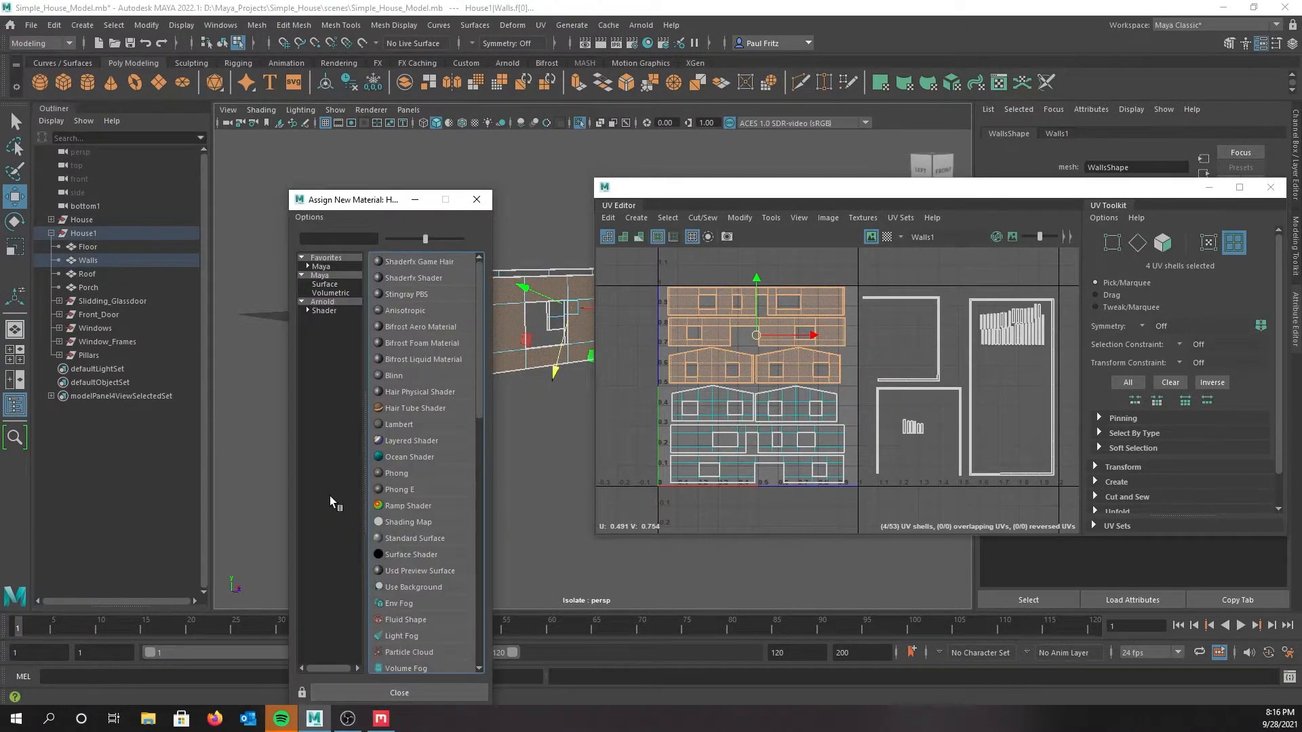
click(323, 301)
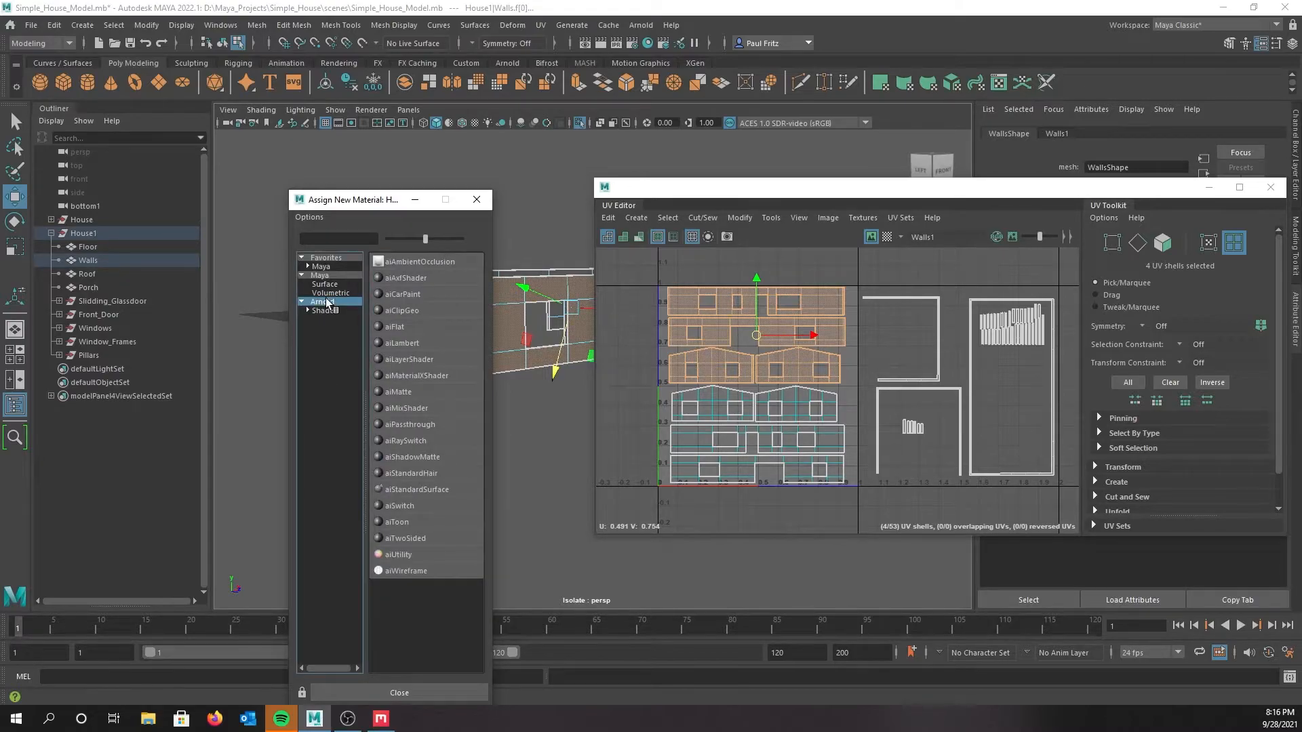
click(429, 487)
Set the new exterior wall material's base color to dark blue and name the material DarkBlue
drag(931, 191, 0, 203)
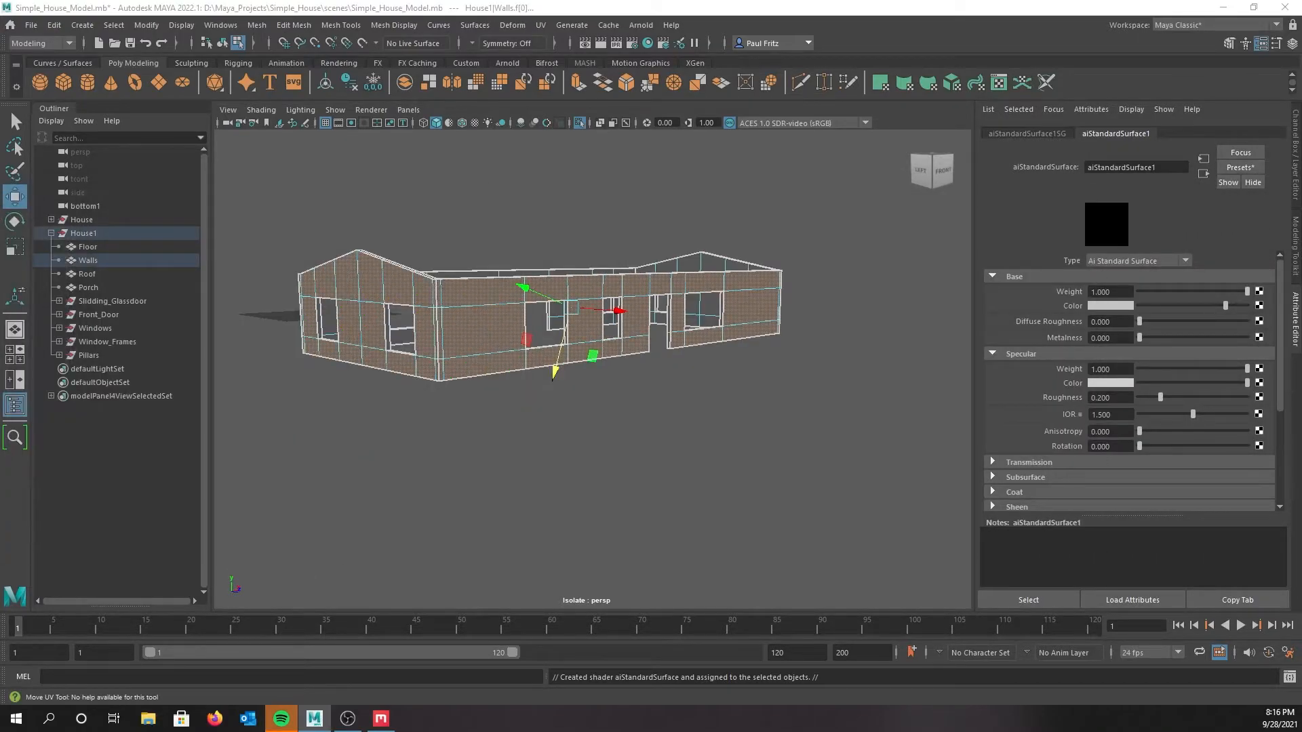
click(1110, 306)
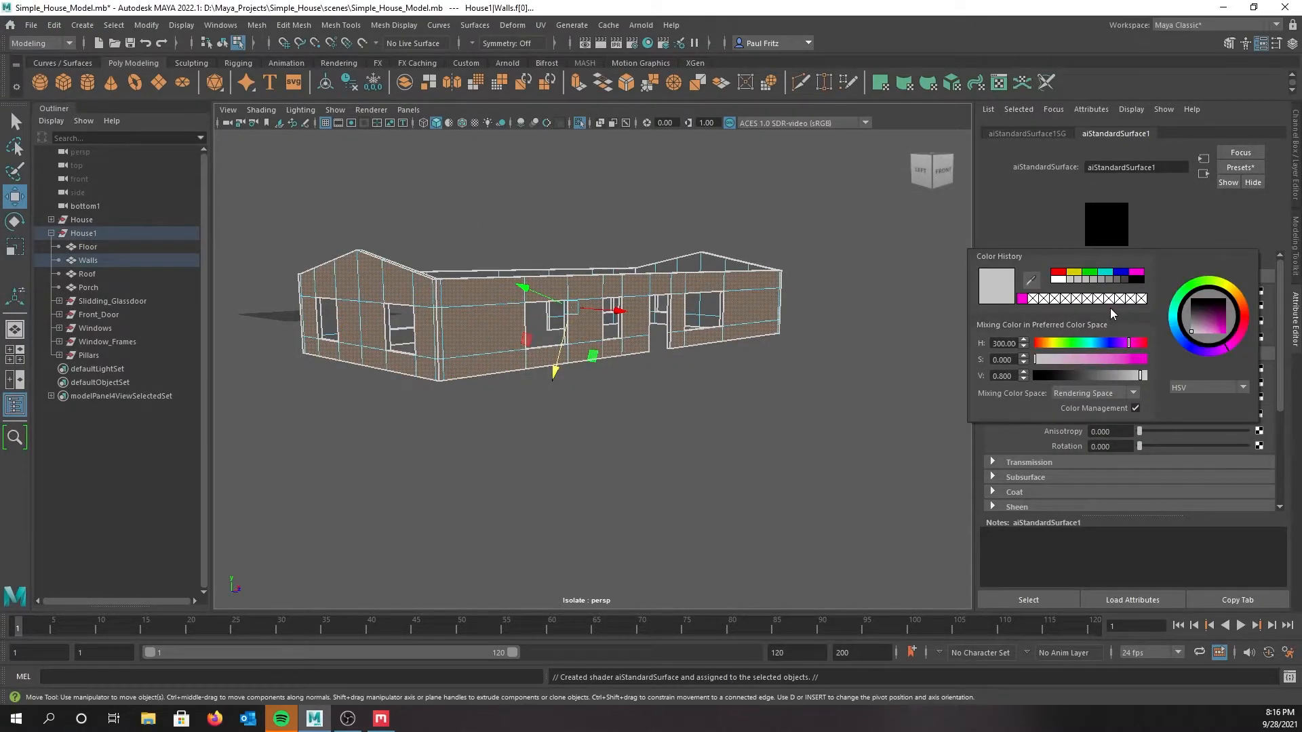
click(1121, 273)
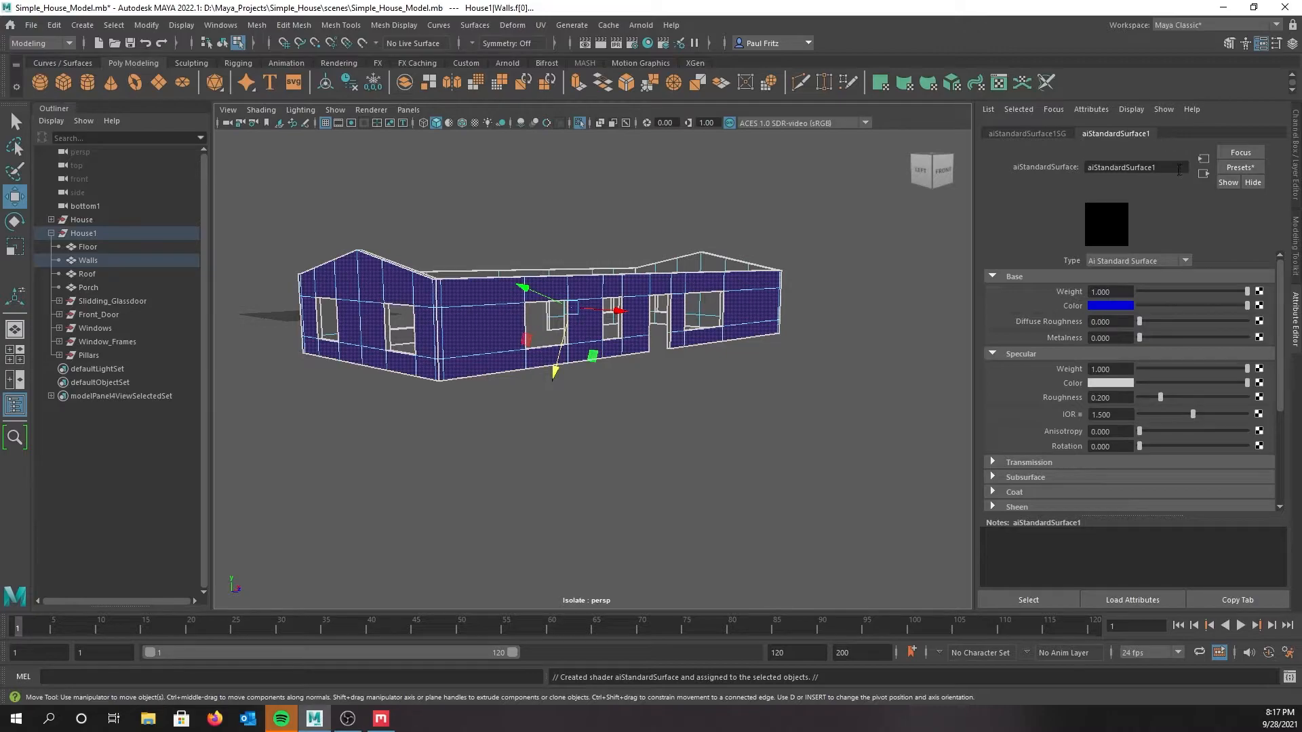
drag(1179, 169, 1048, 170)
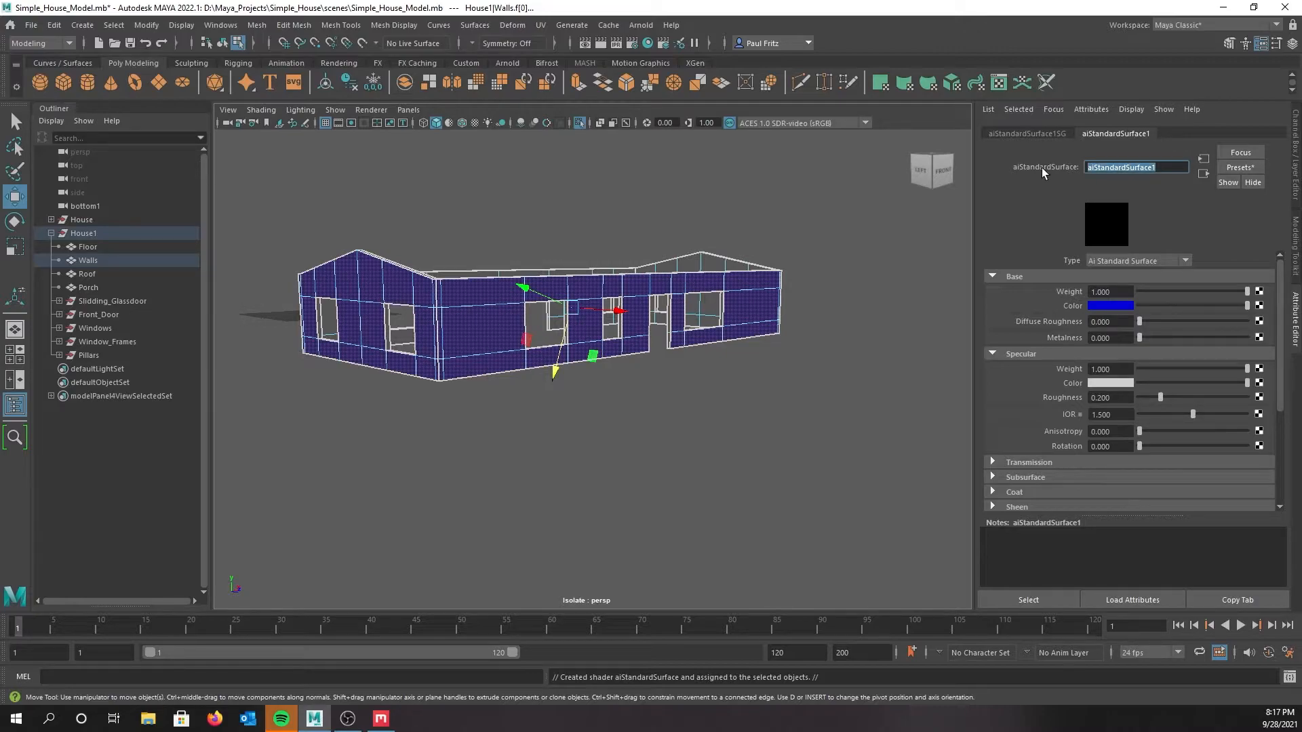
text(DarkBlue)
key(Return)
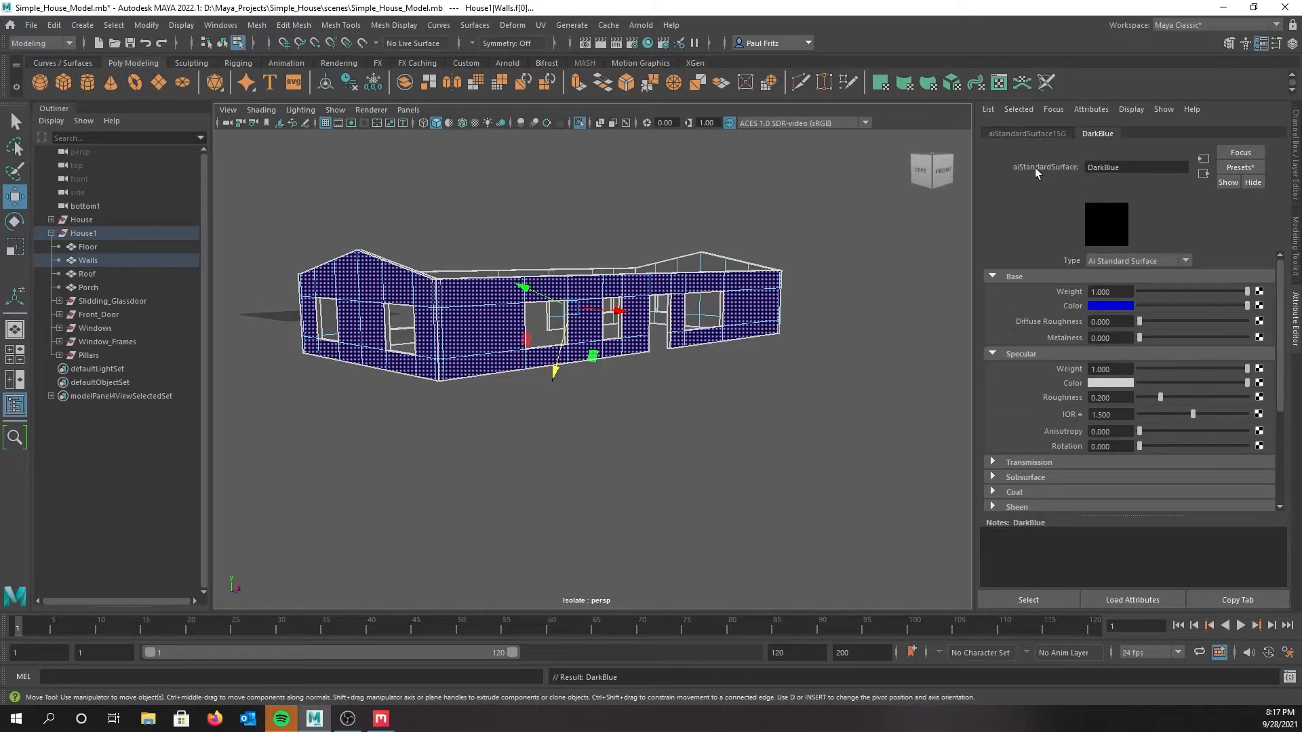
Rename the dark blue material's shading group as DarkBlue and deselect the walls
click(1051, 133)
drag(1184, 167, 1084, 169)
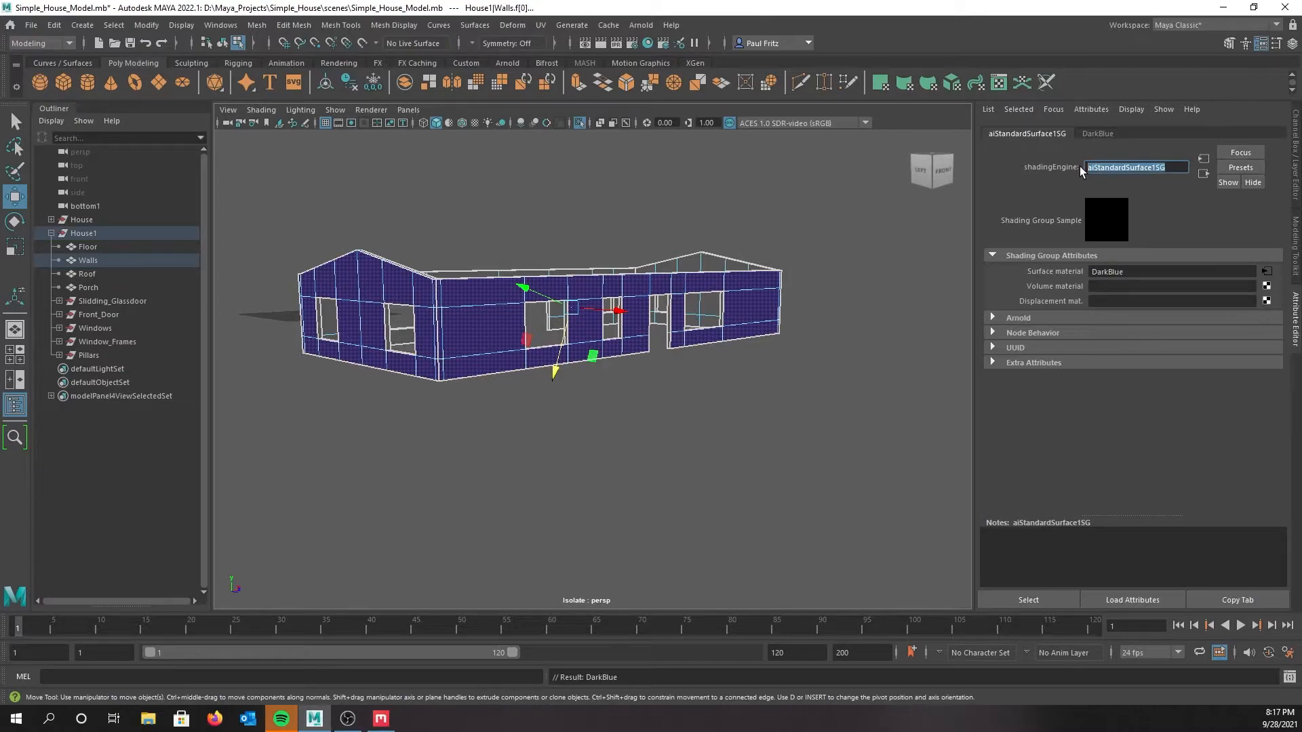
text(DarkBlue)
key(Return)
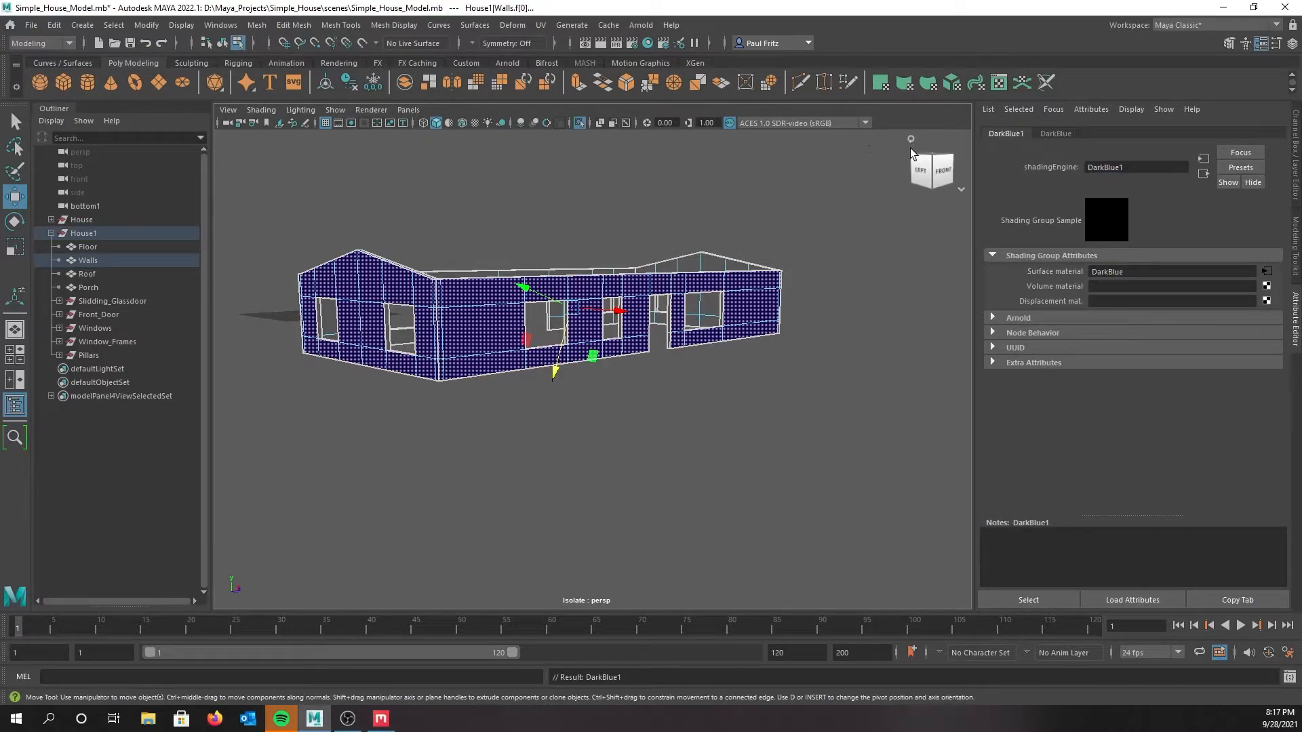
click(417, 234)
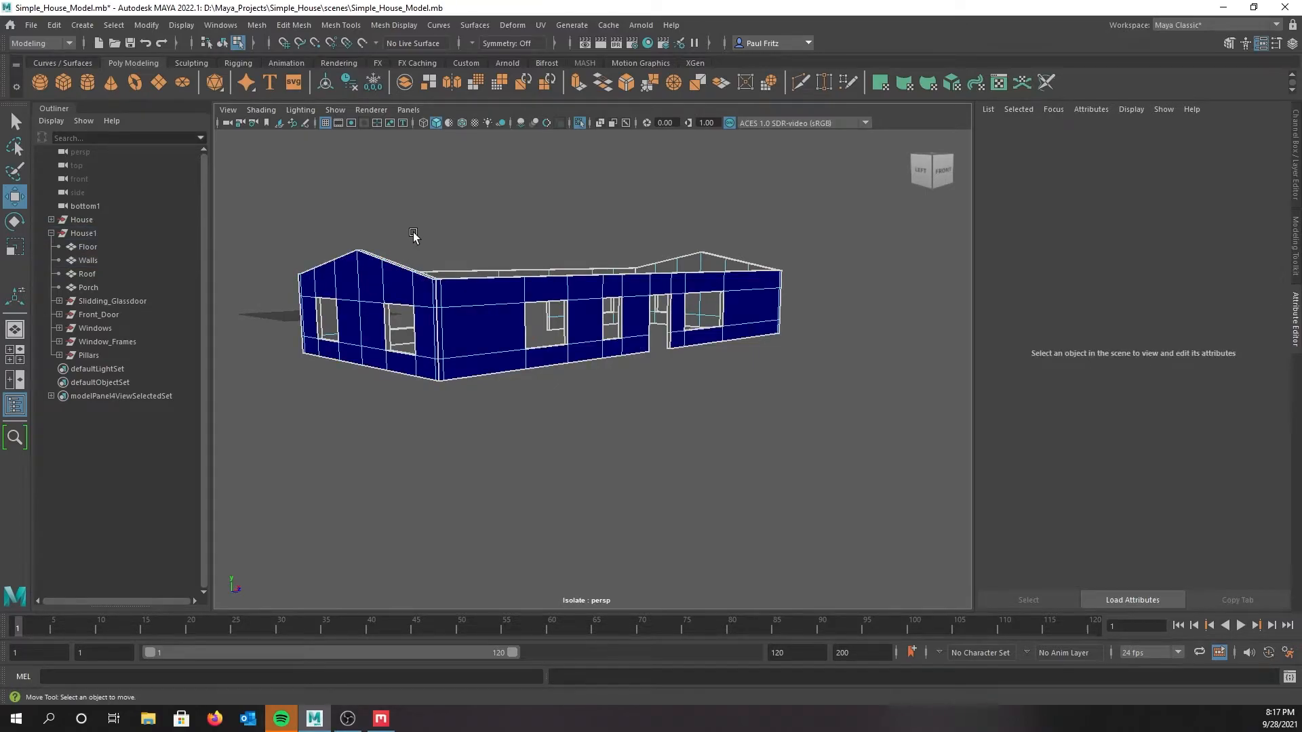
In the UV layout, select the left gable shell of the lower gable row and the long wall shell directly beneath it
alt+drag(398, 226, 442, 251)
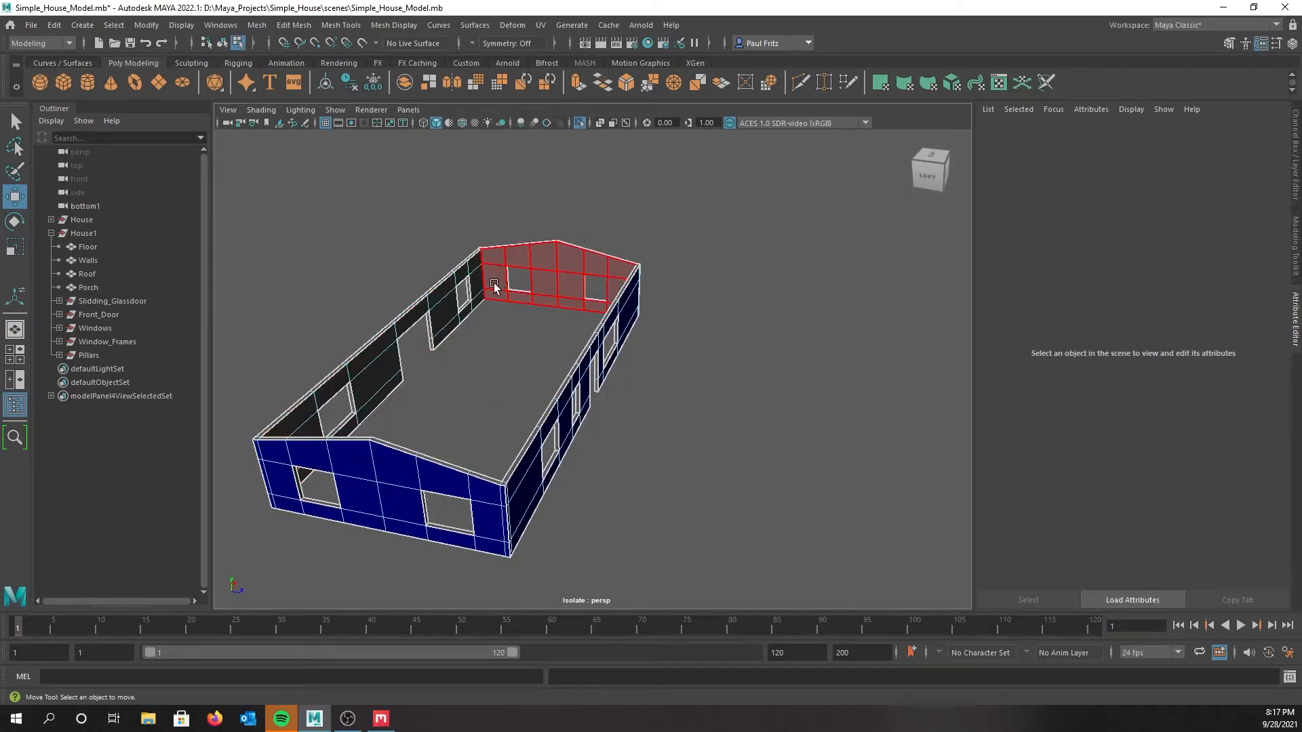
alt+drag(427, 349, 746, 291)
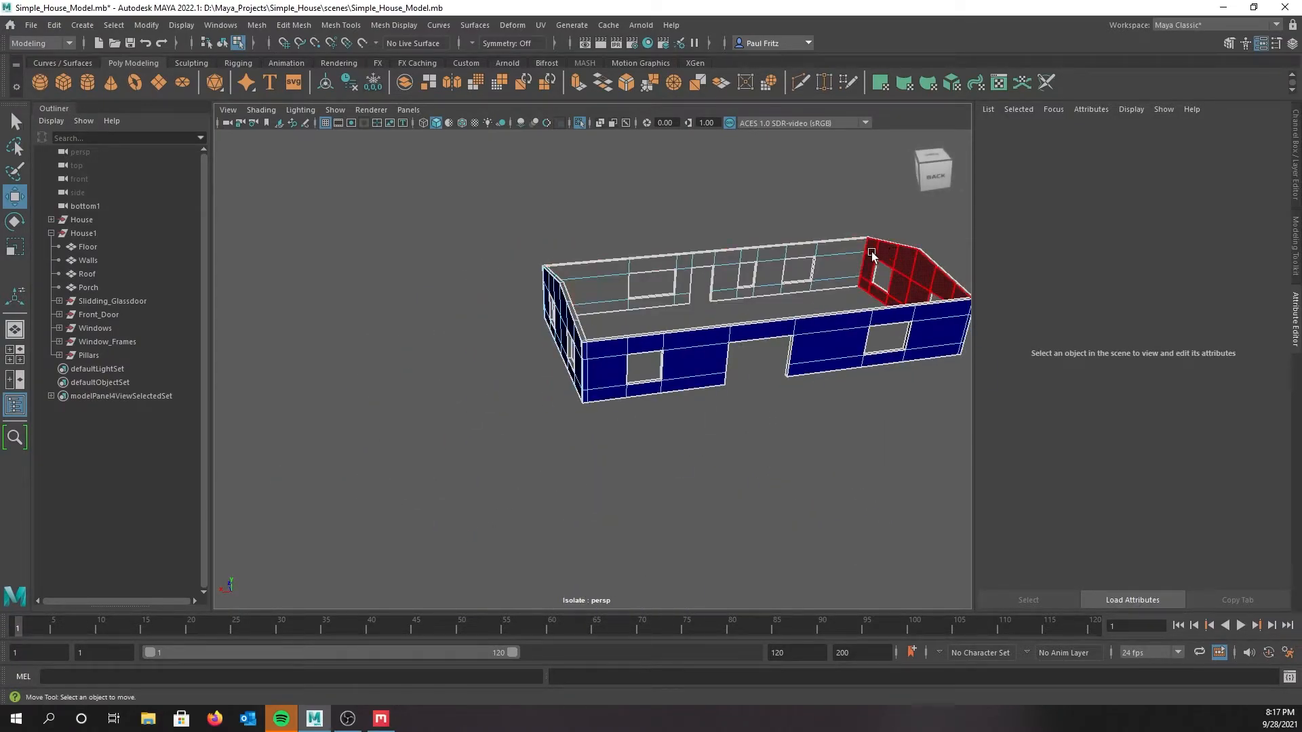
drag(0, 202, 264, 171)
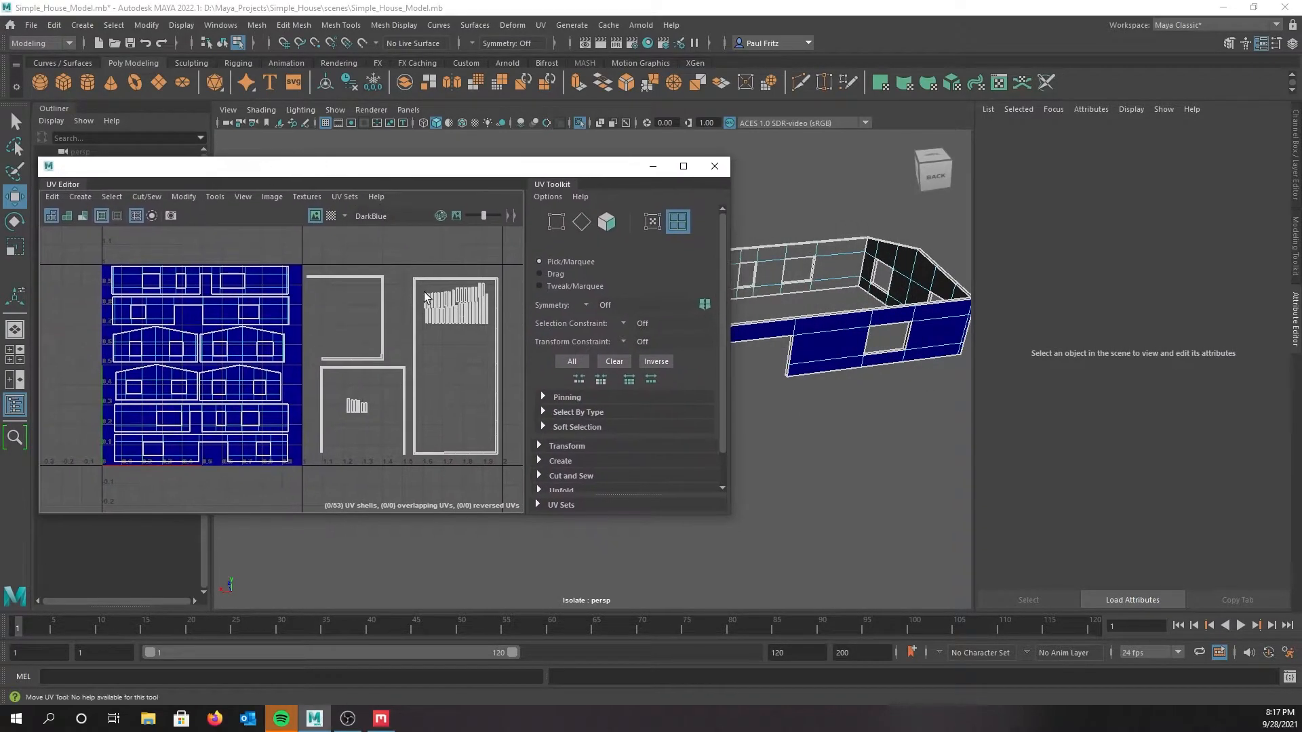
click(161, 391)
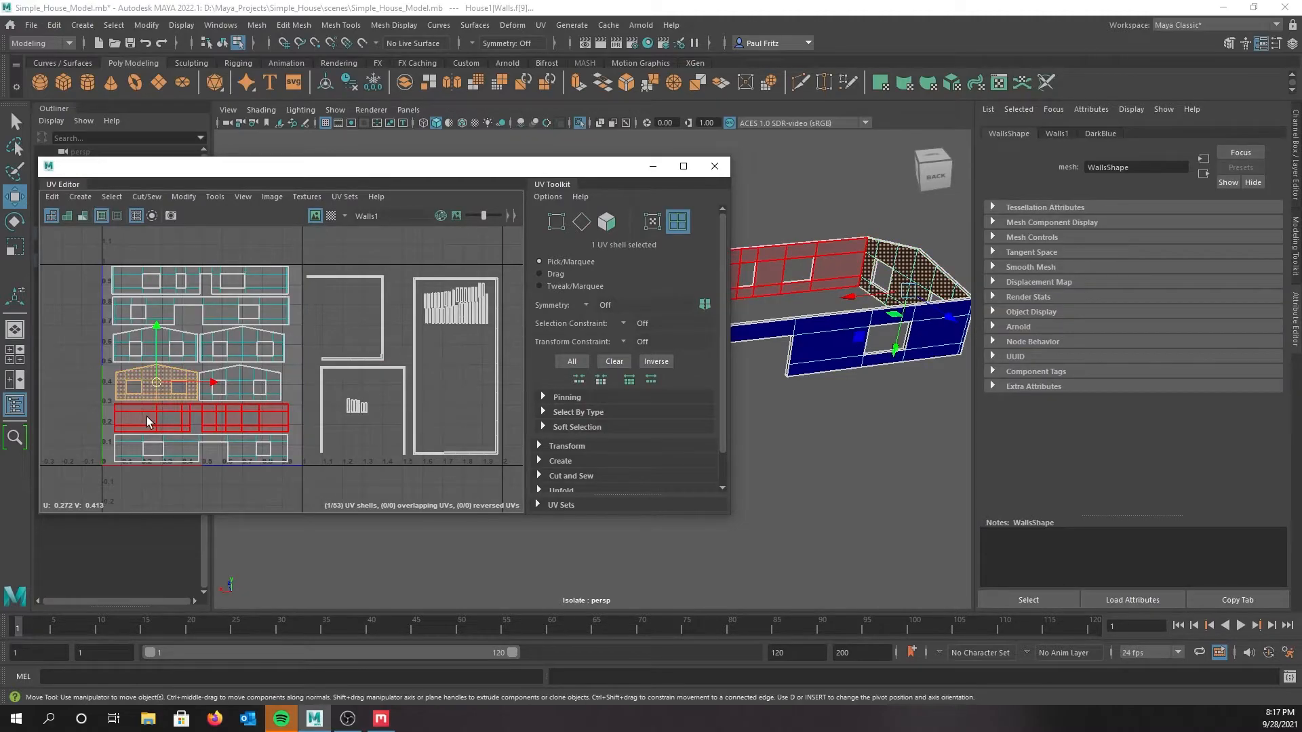
shift+click(144, 416)
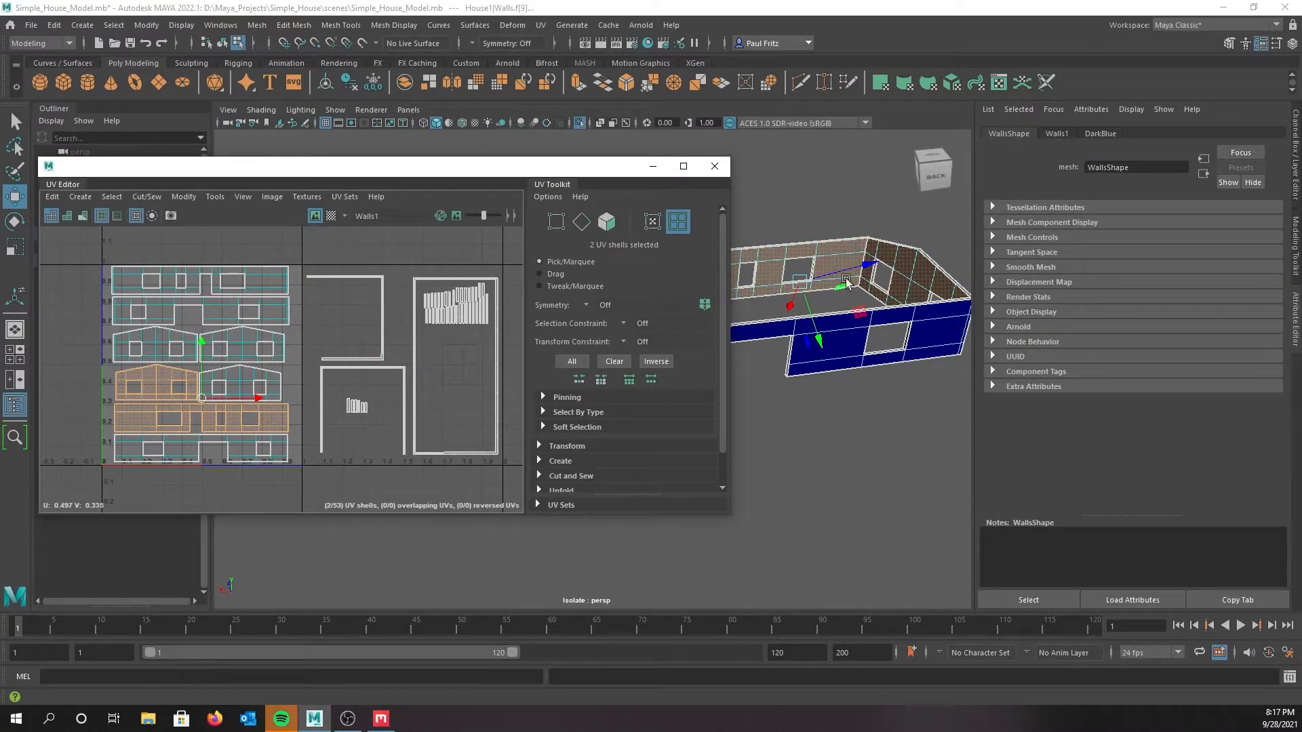
Assign a new Arnold aiStandardSurface material to the two selected interior wall shells
right_drag(857, 392, 840, 690)
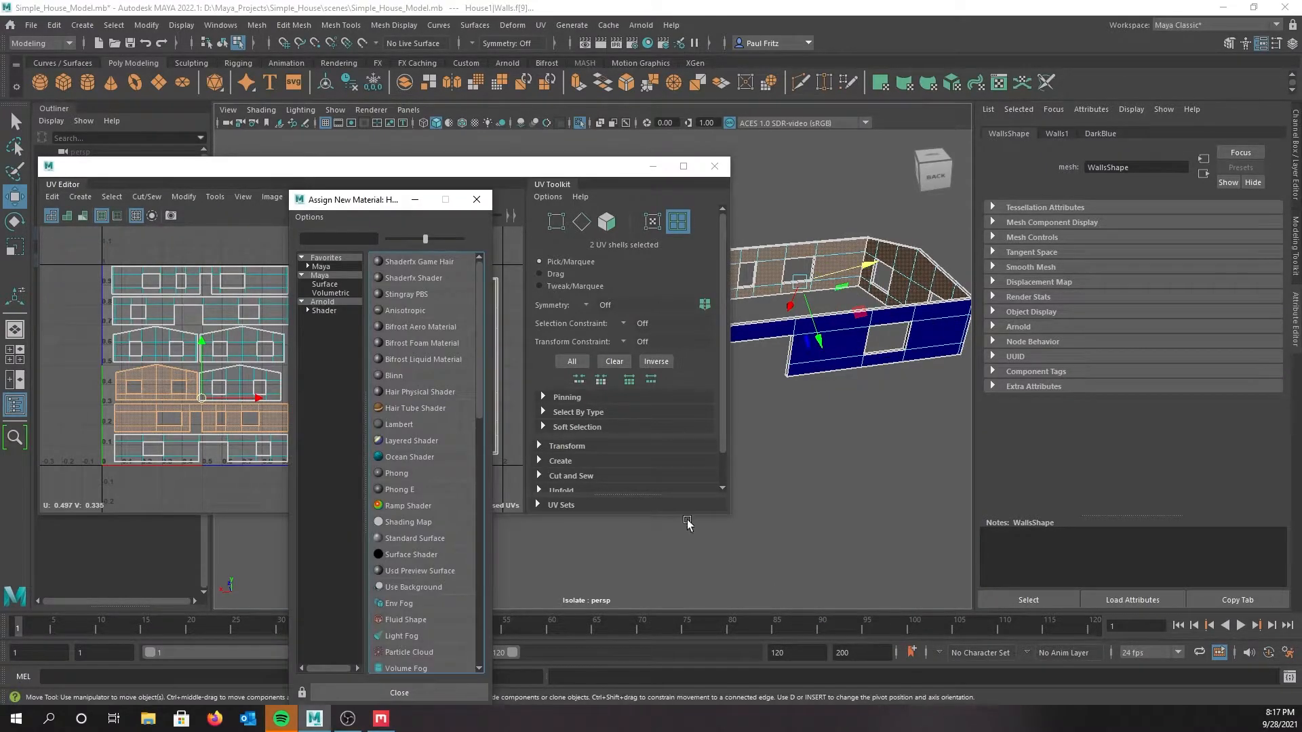
click(339, 302)
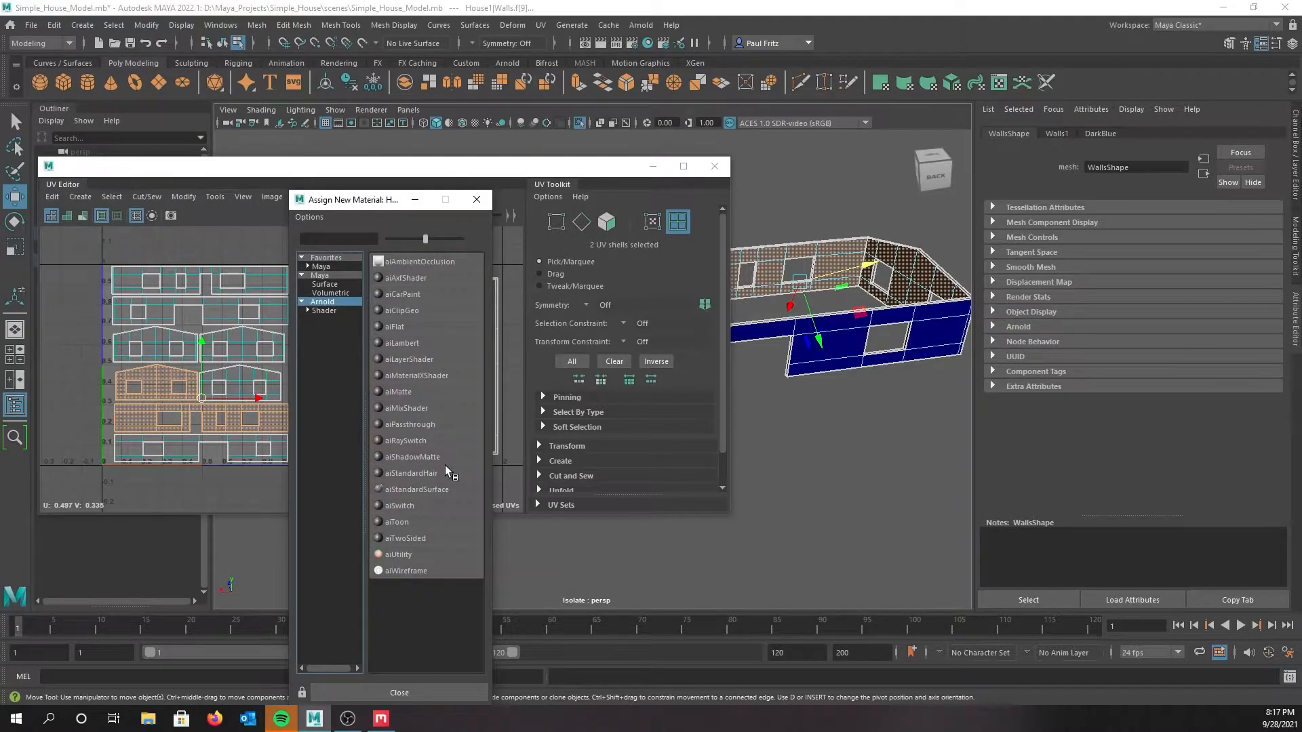
click(445, 486)
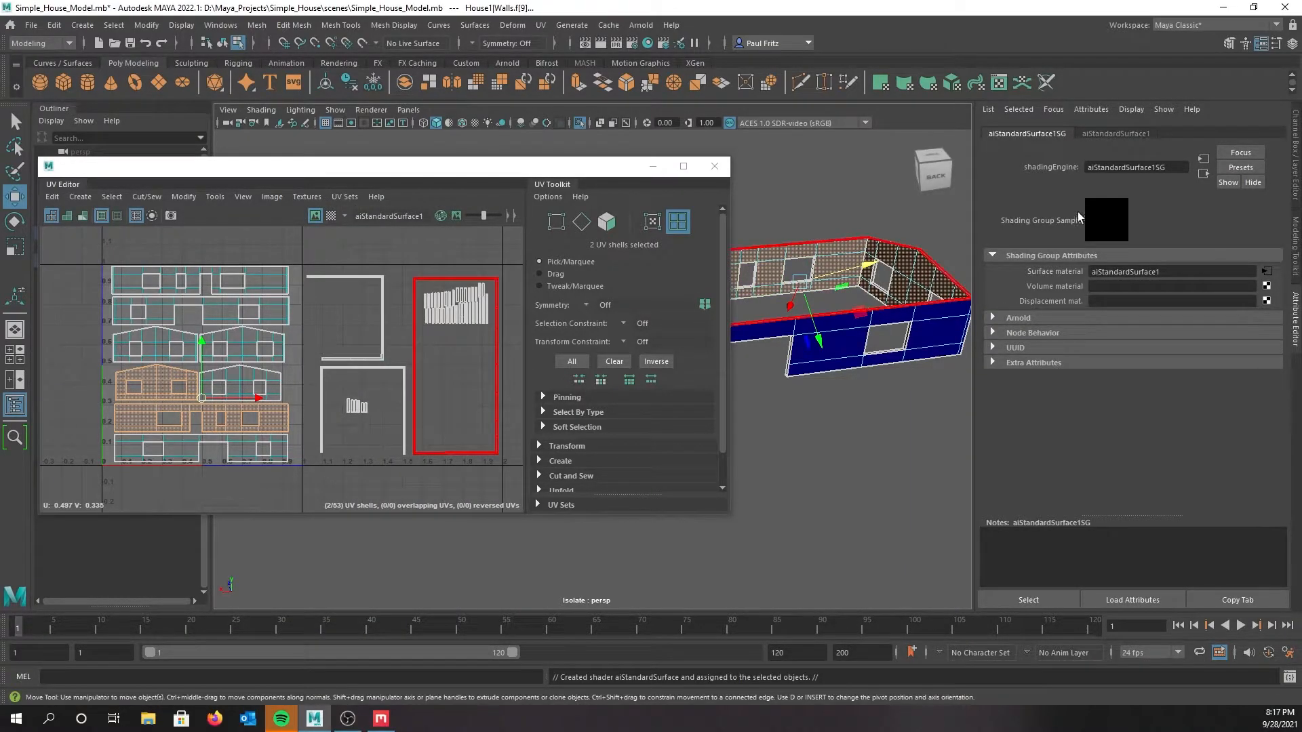
Set the new interior wall material's base color to cyan and name the material LightBlue
click(1120, 134)
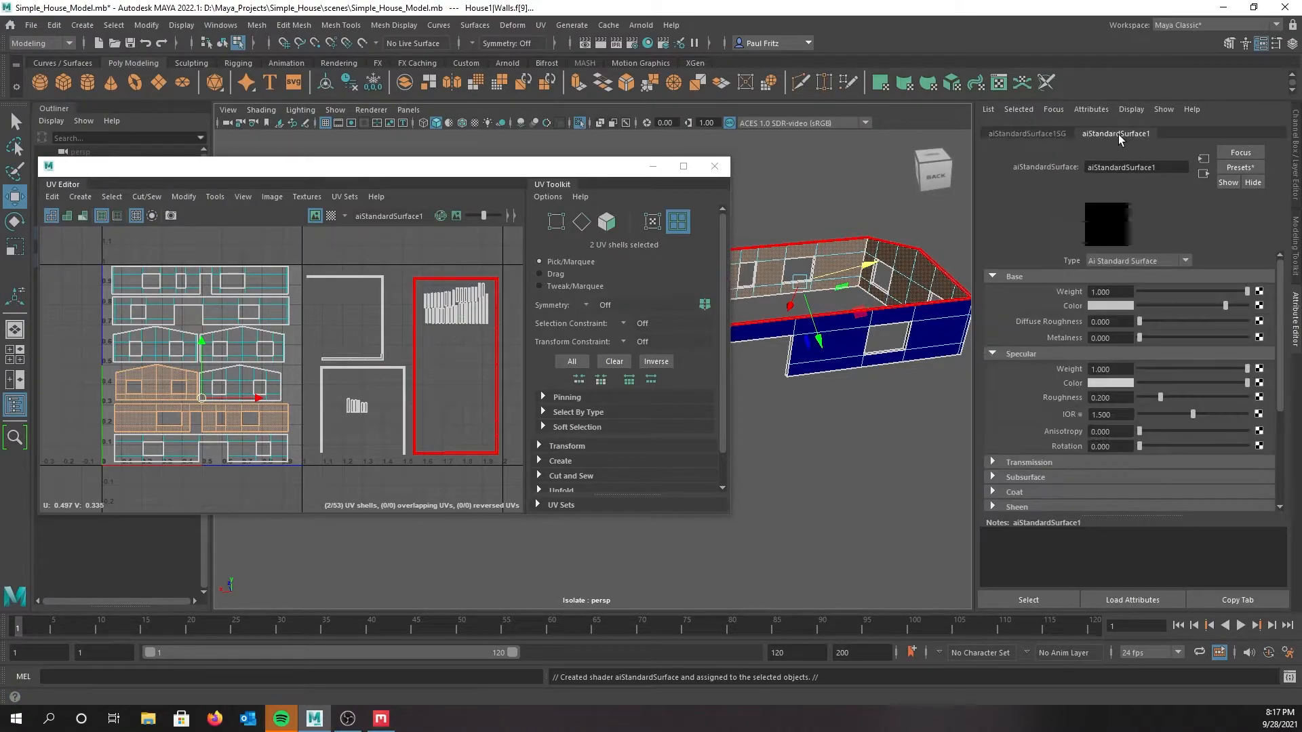
click(1104, 306)
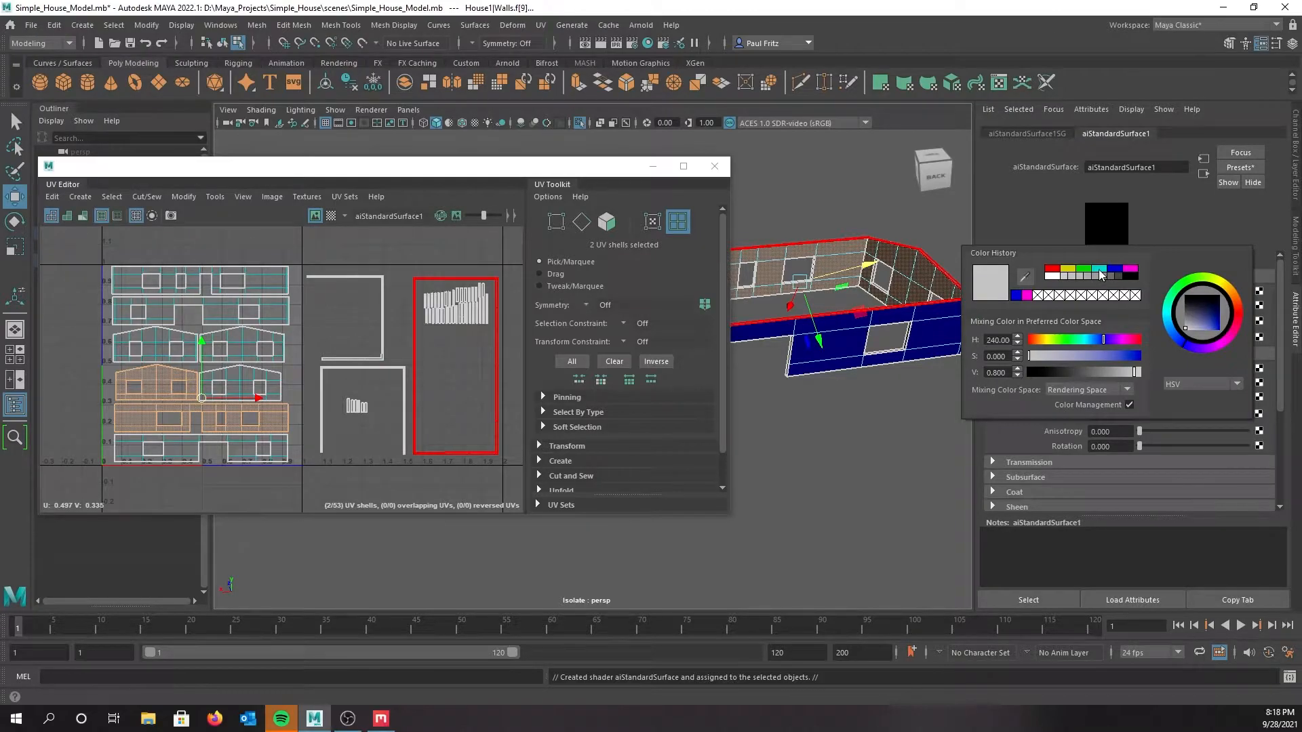
click(1099, 271)
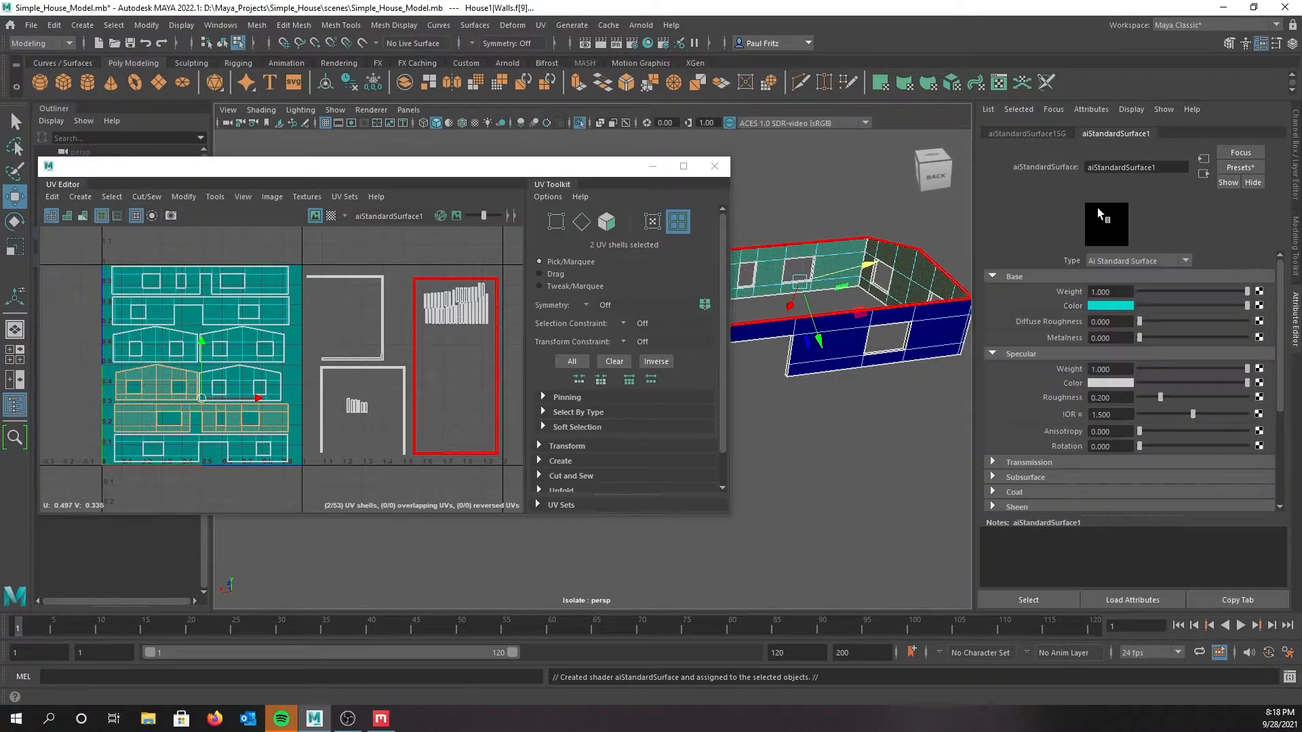
double_click(1093, 167)
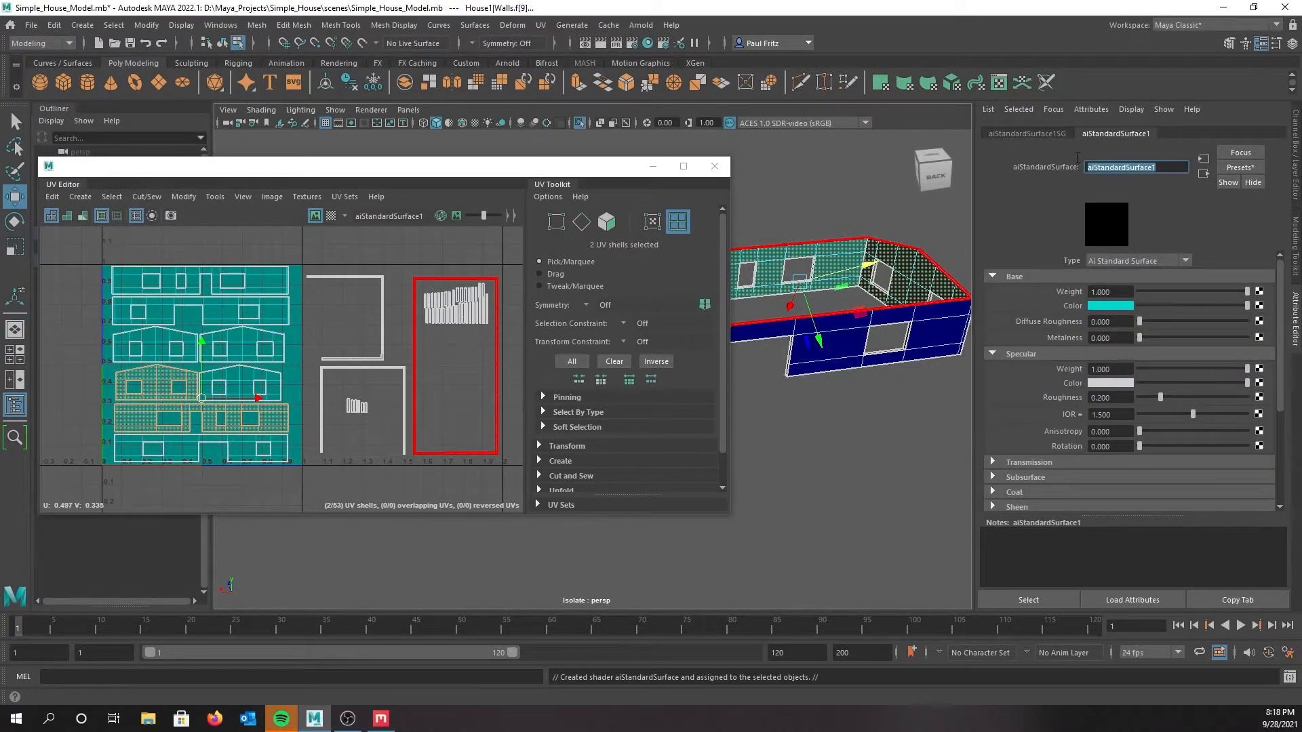
text(LightrBlue)
key(Return)
Copy the material name LightBlue and rename its shading group with it
double_click(1136, 166)
key(ctrl+c)
click(1030, 134)
drag(1182, 165, 1071, 165)
key(ctrl+v)
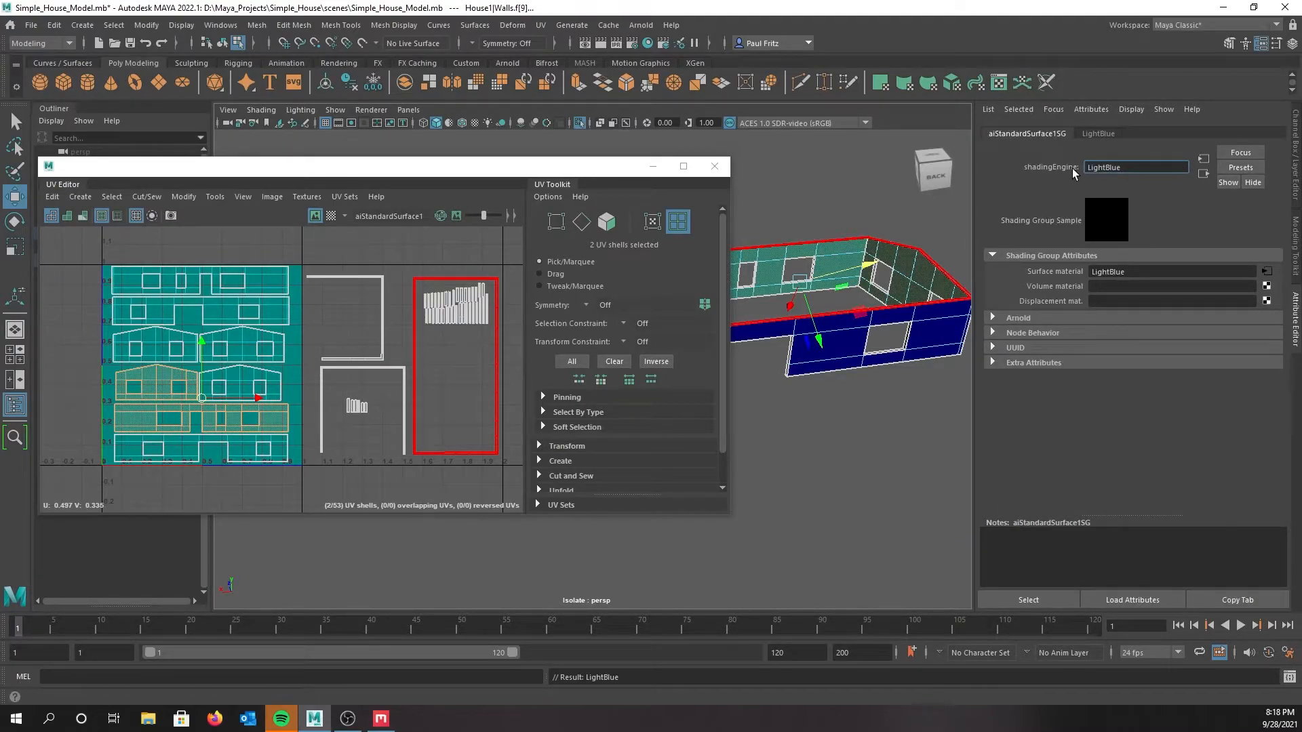
key(Return)
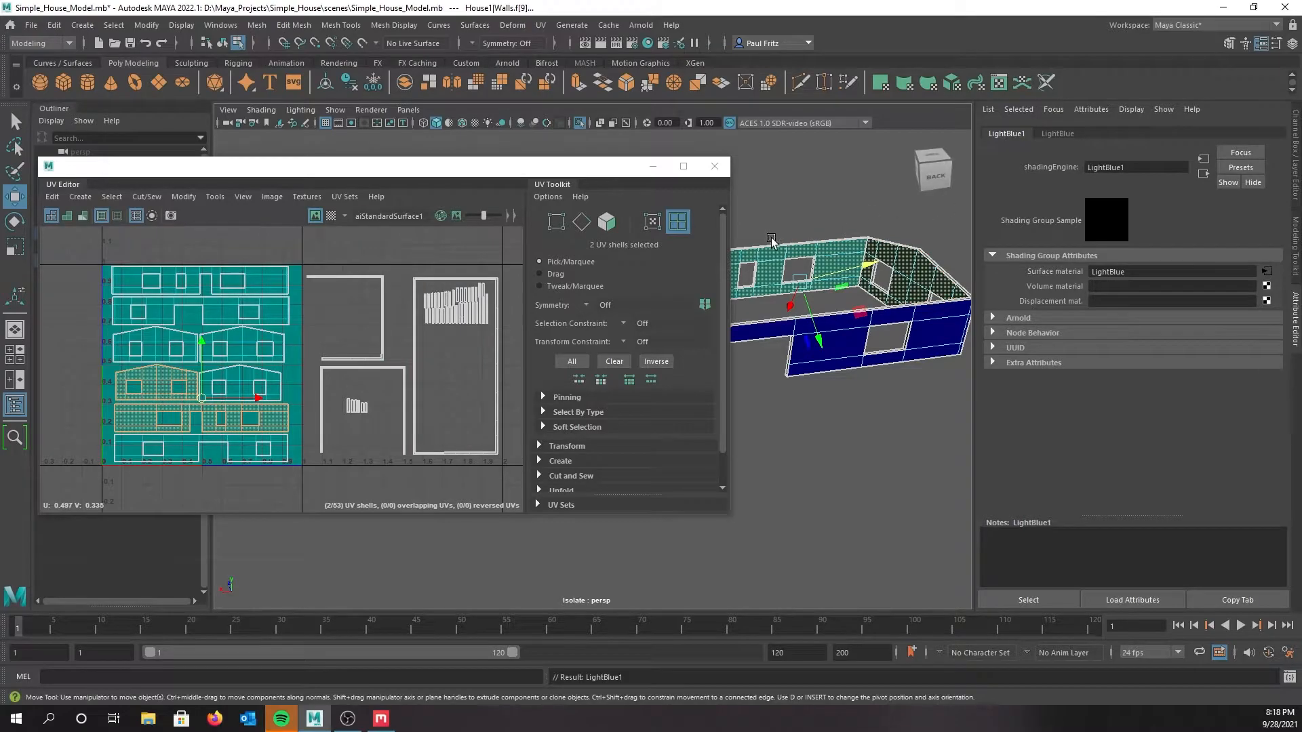
Select the lower right gable shell and the bottommost long wall shell in the UV layout, then uncover the model
drag(343, 169, 667, 156)
click(555, 370)
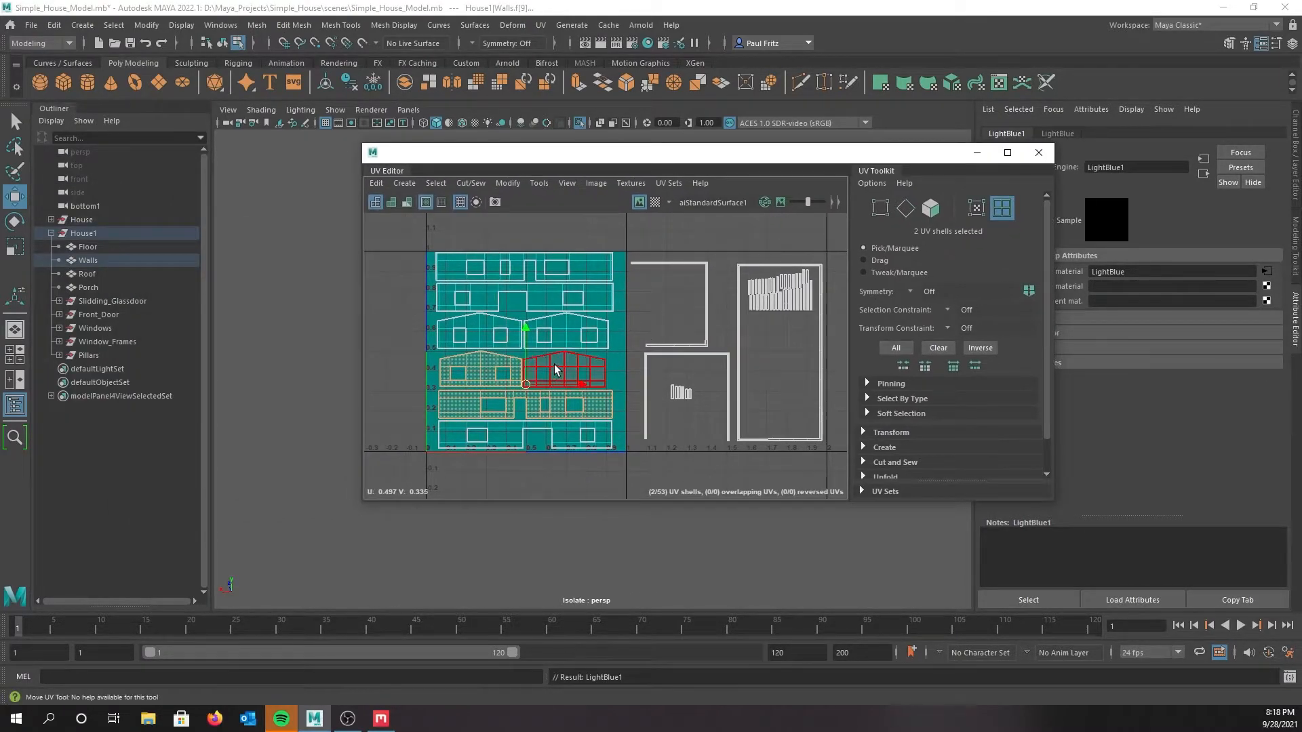
key(w)
click(487, 437)
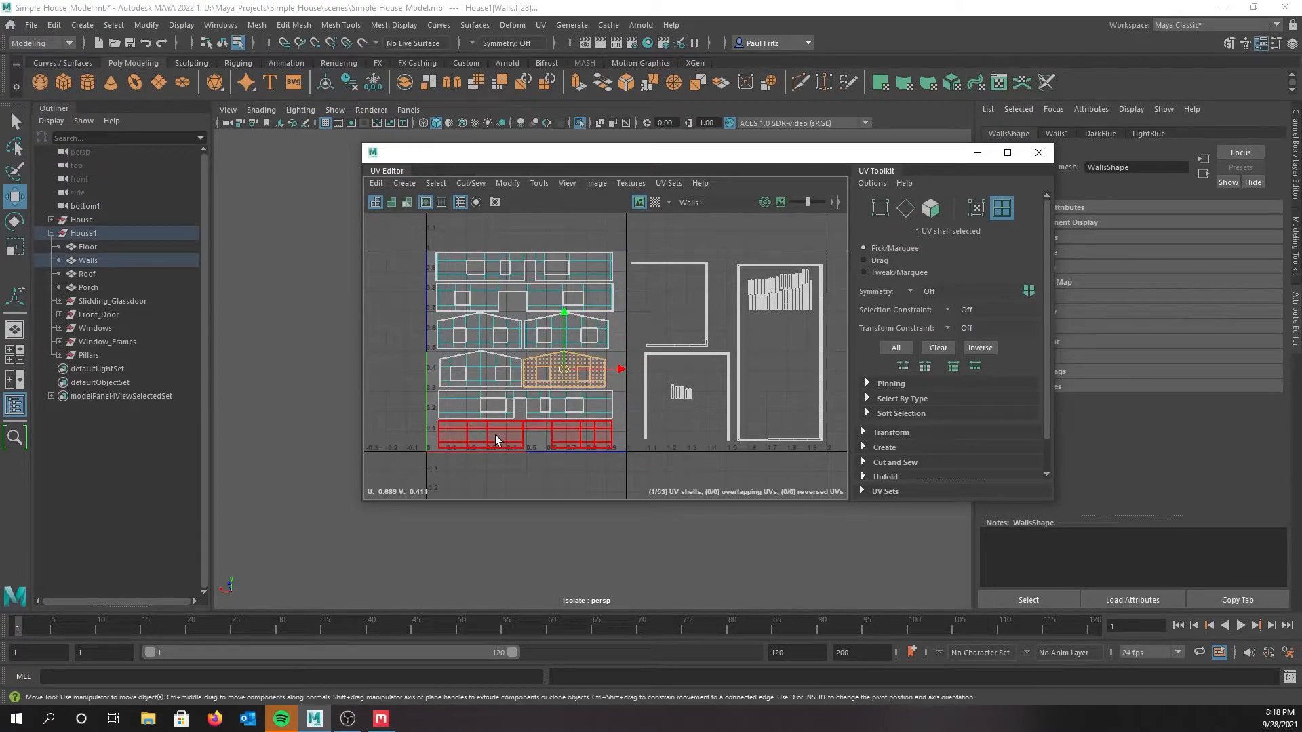
shift+click(495, 434)
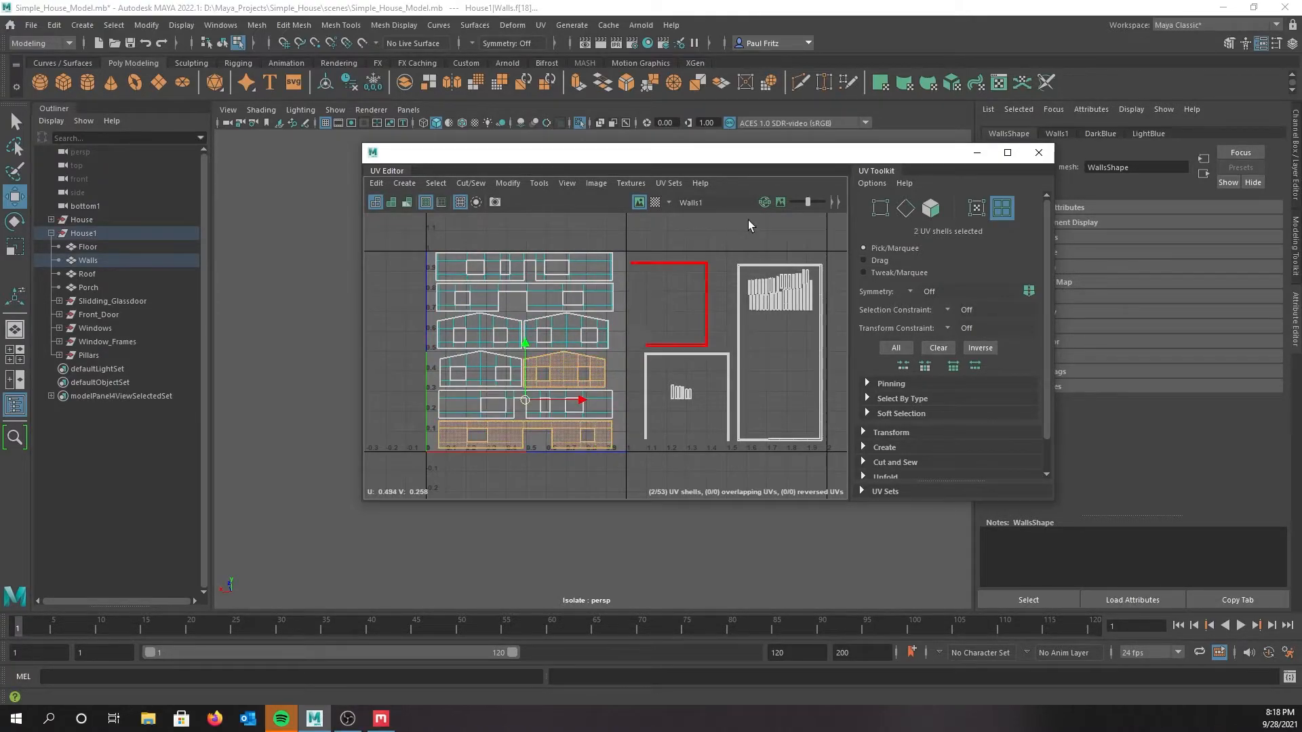
drag(726, 157, 266, 187)
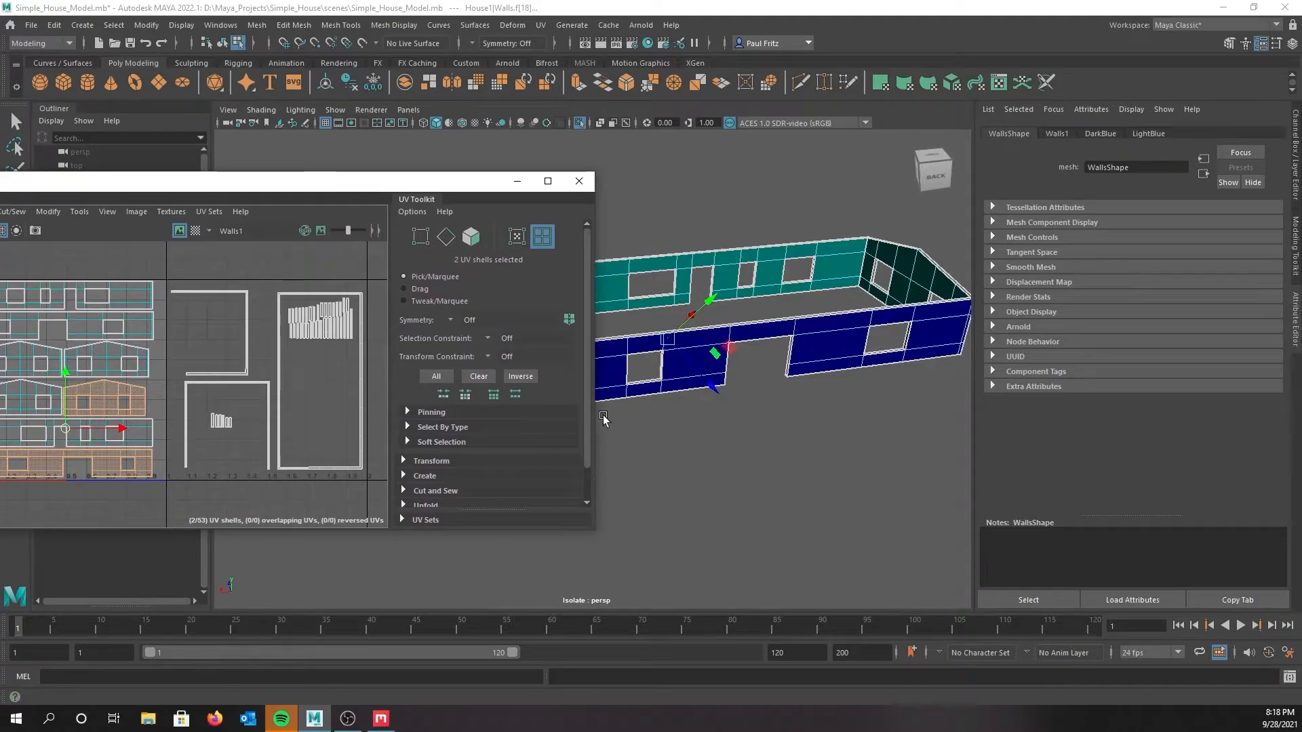
drag(690, 428, 821, 455)
middle_click(748, 440)
middle_drag(749, 440, 715, 436)
key(ctrl+z)
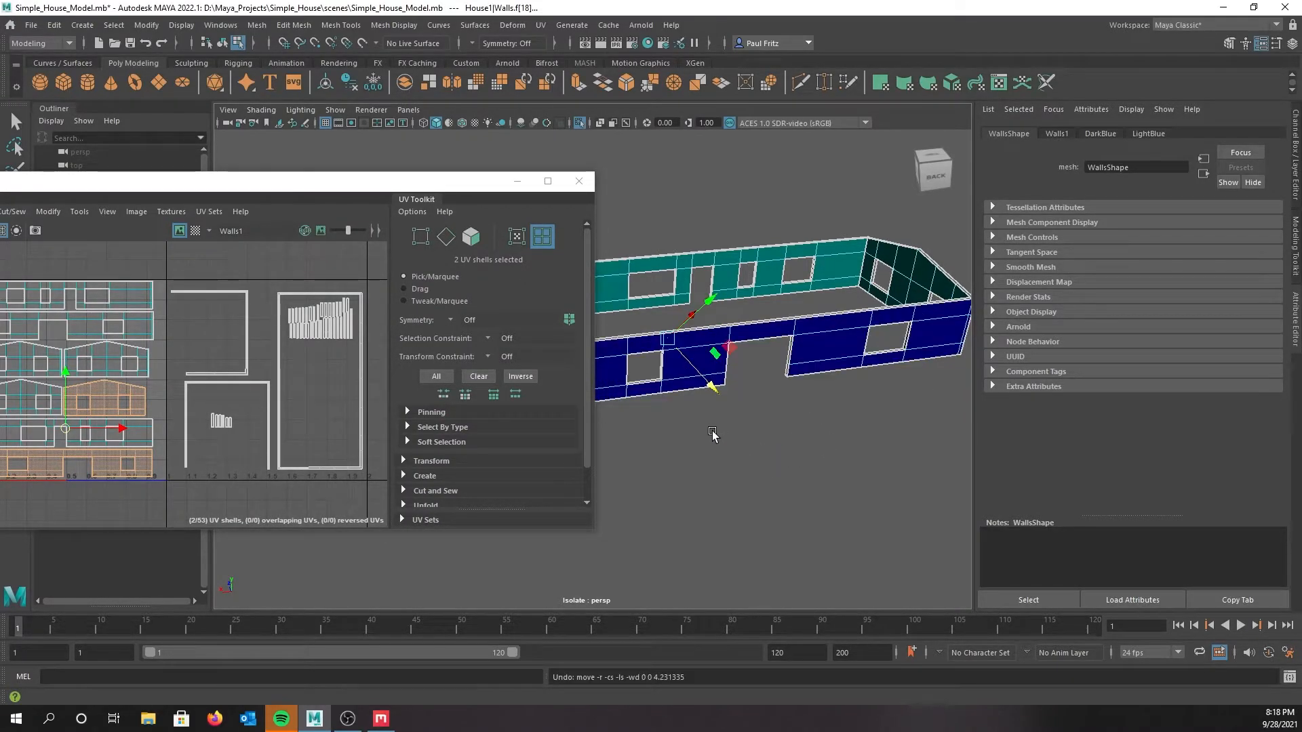
Assign a new Arnold aiStandardSurface material to the selected gable and long interior wall shells
alt+drag(702, 437, 994, 399)
alt+middle_drag(994, 397, 998, 393)
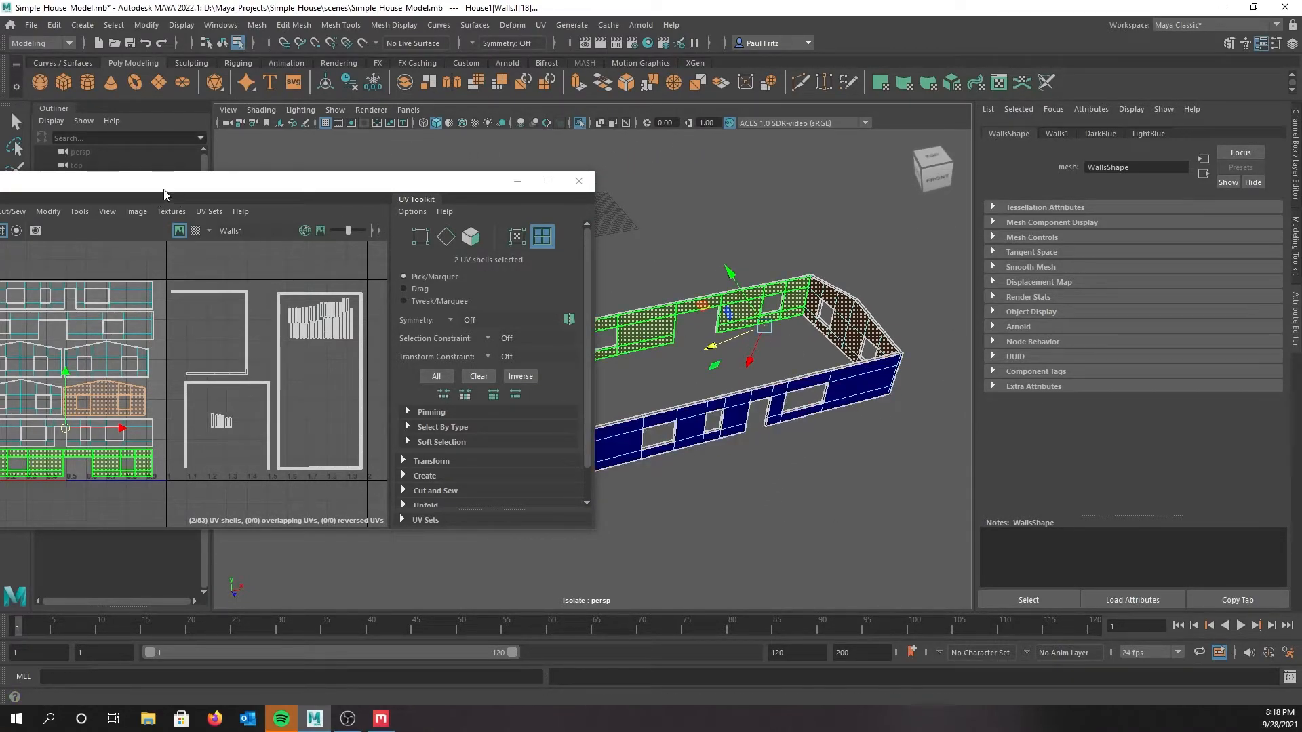
drag(164, 189, 0, 211)
right_drag(478, 267, 470, 613)
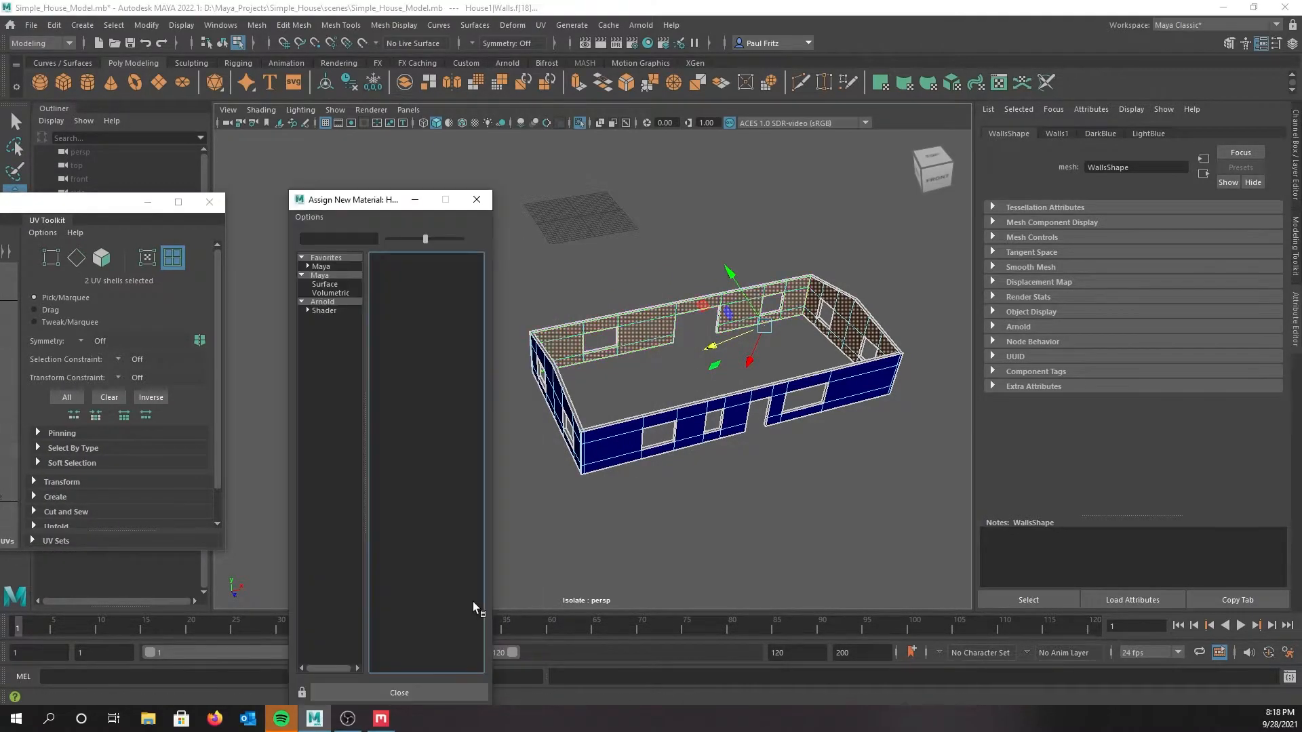
click(340, 303)
click(430, 488)
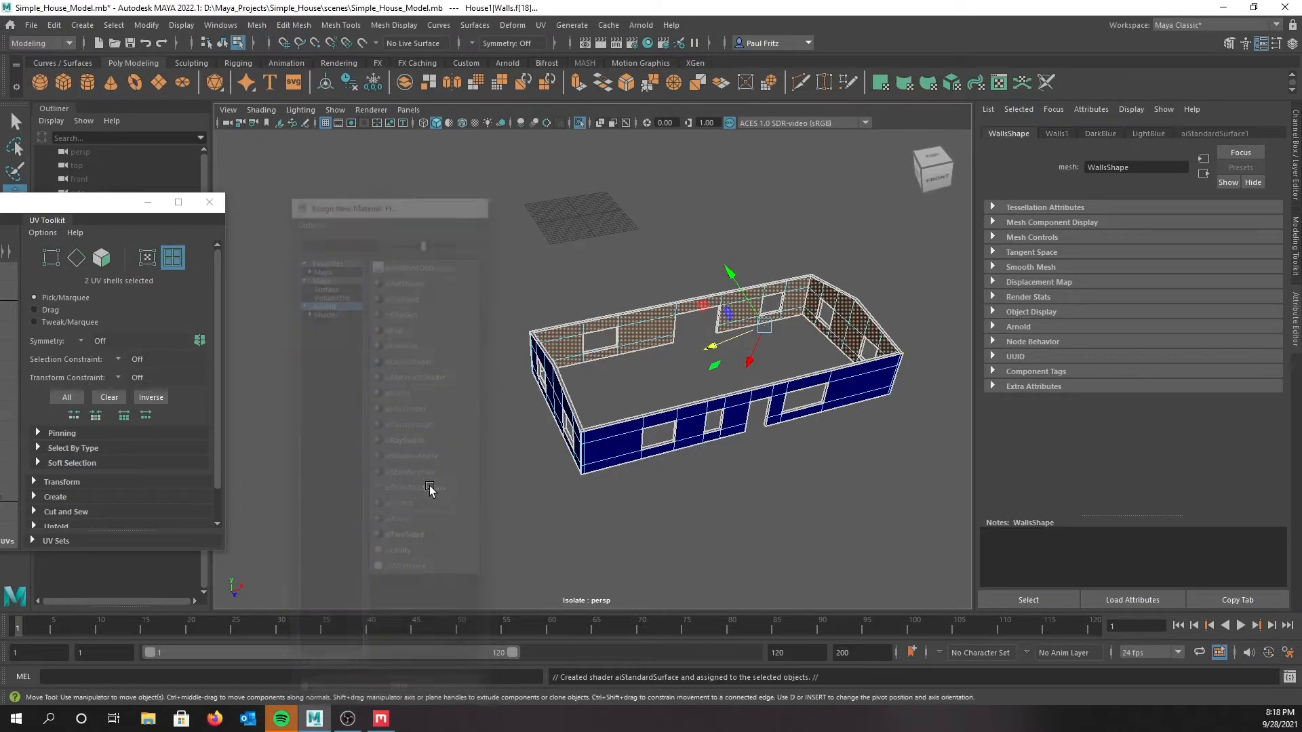
Set the base color of the remaining interior walls' material to green and name the material LightGreen
click(1105, 134)
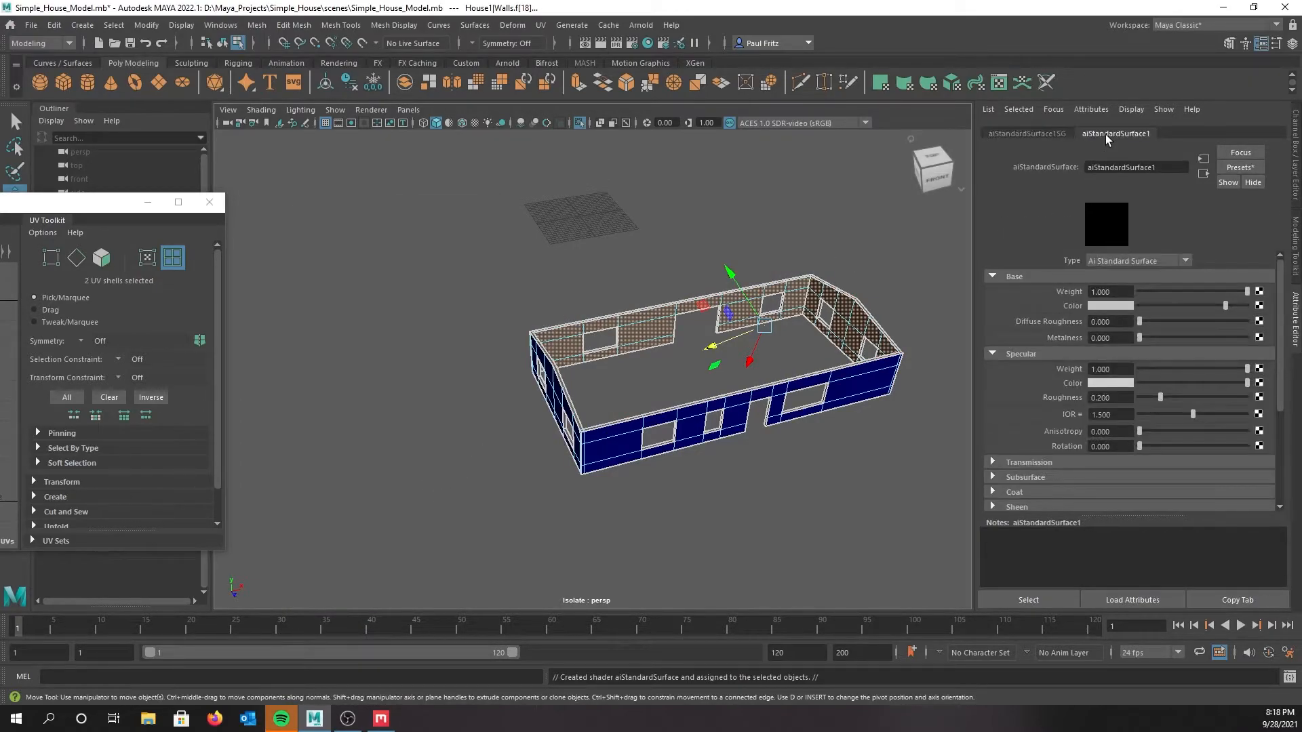
click(1119, 305)
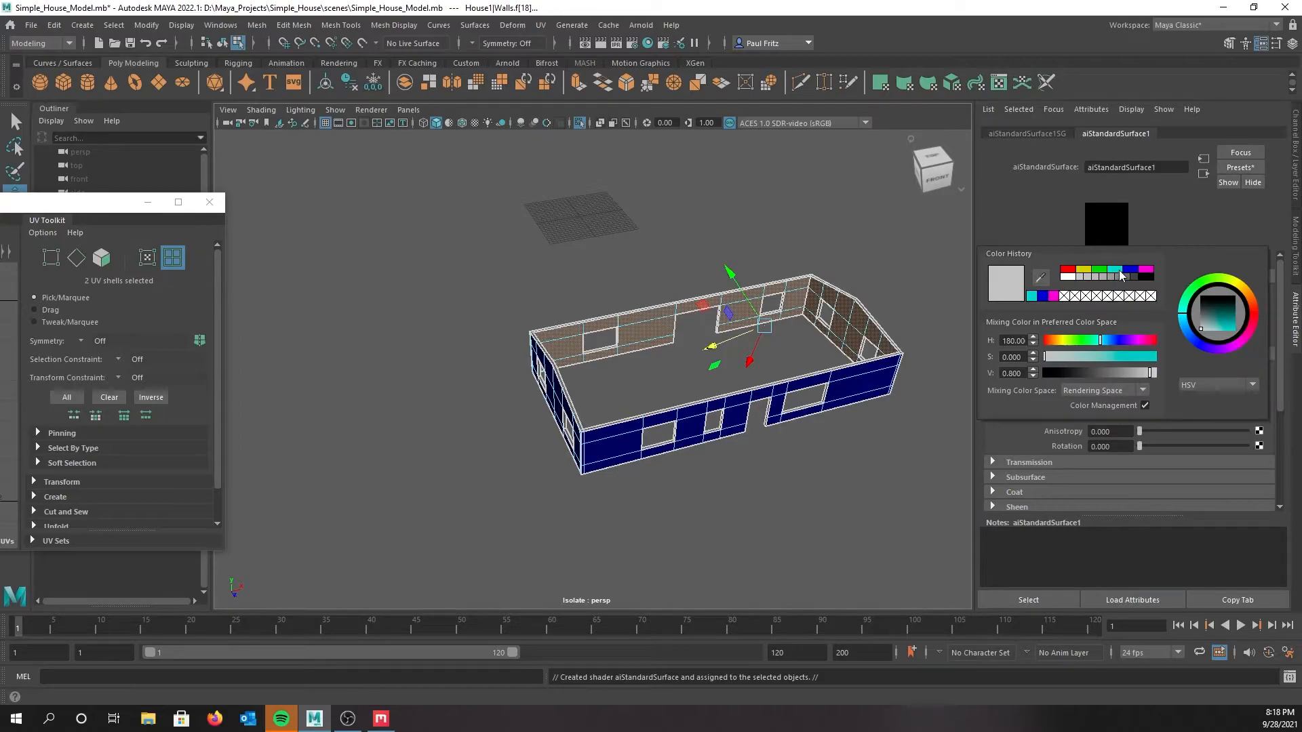
click(1101, 270)
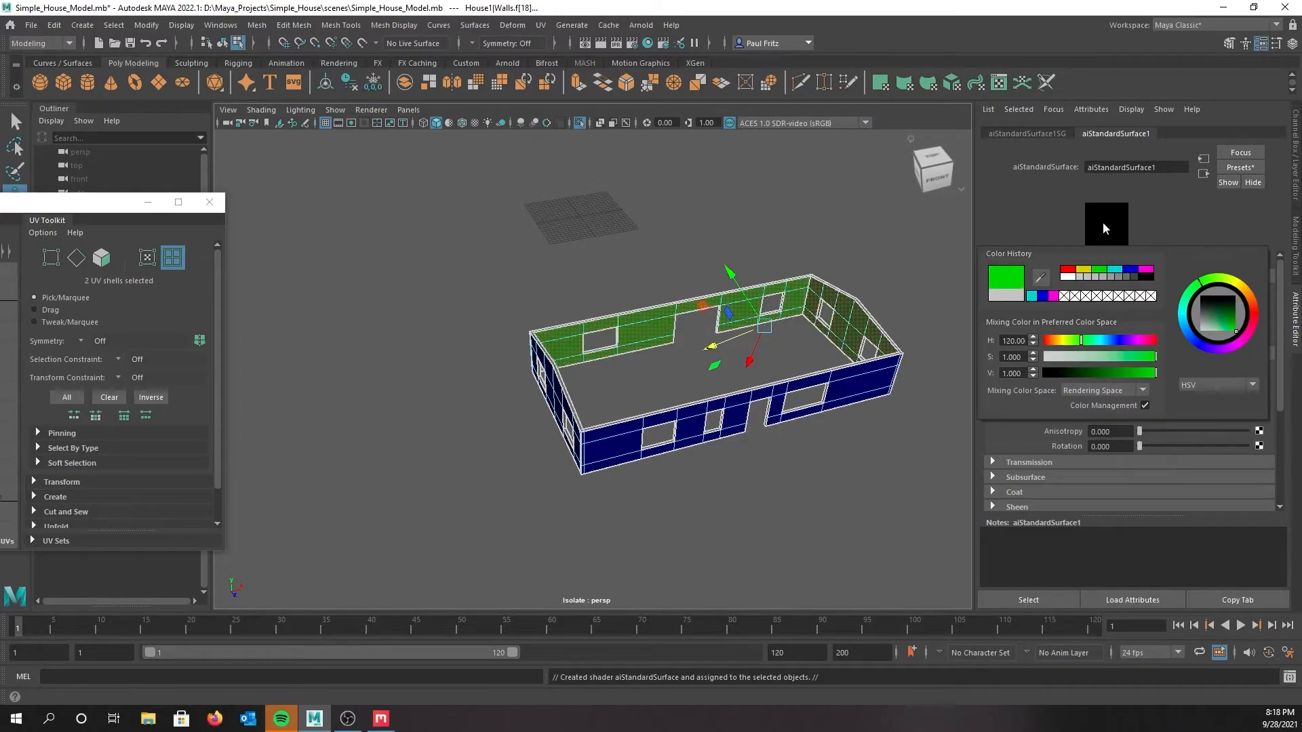
drag(1168, 168, 1062, 166)
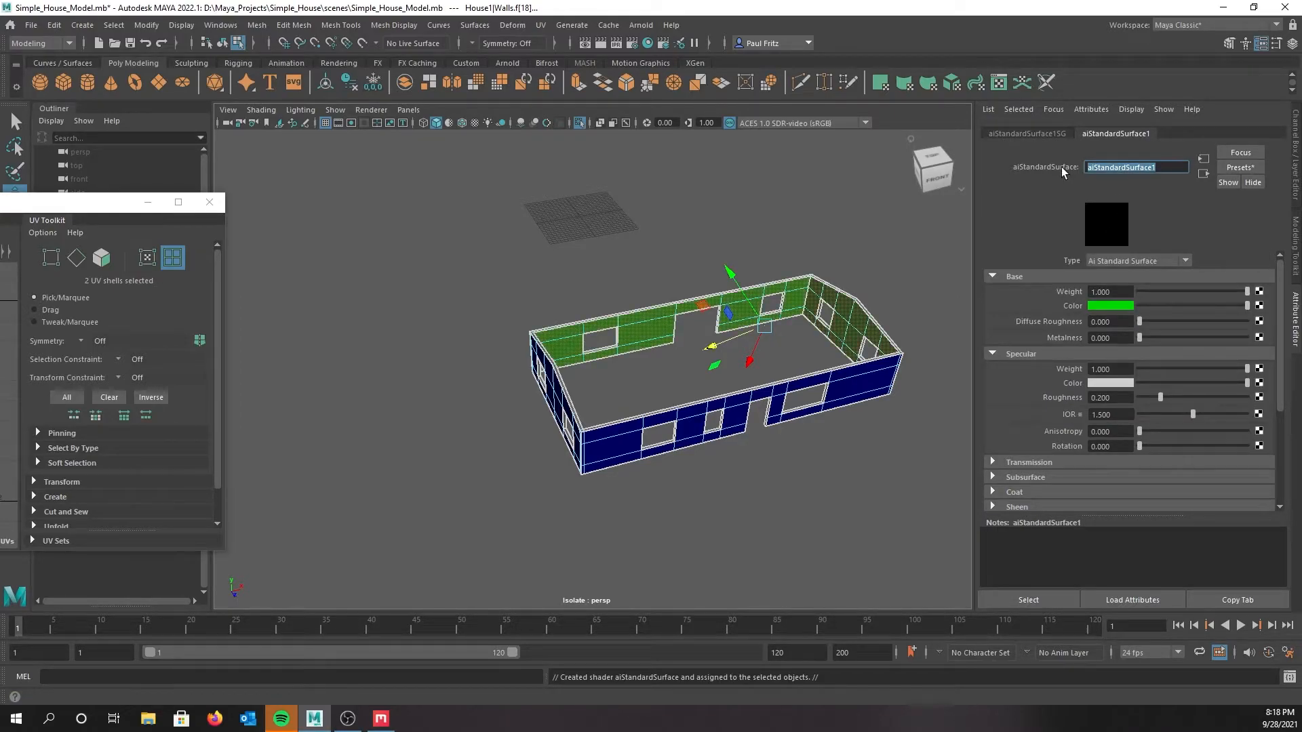
text(LightGreen)
key(Return)
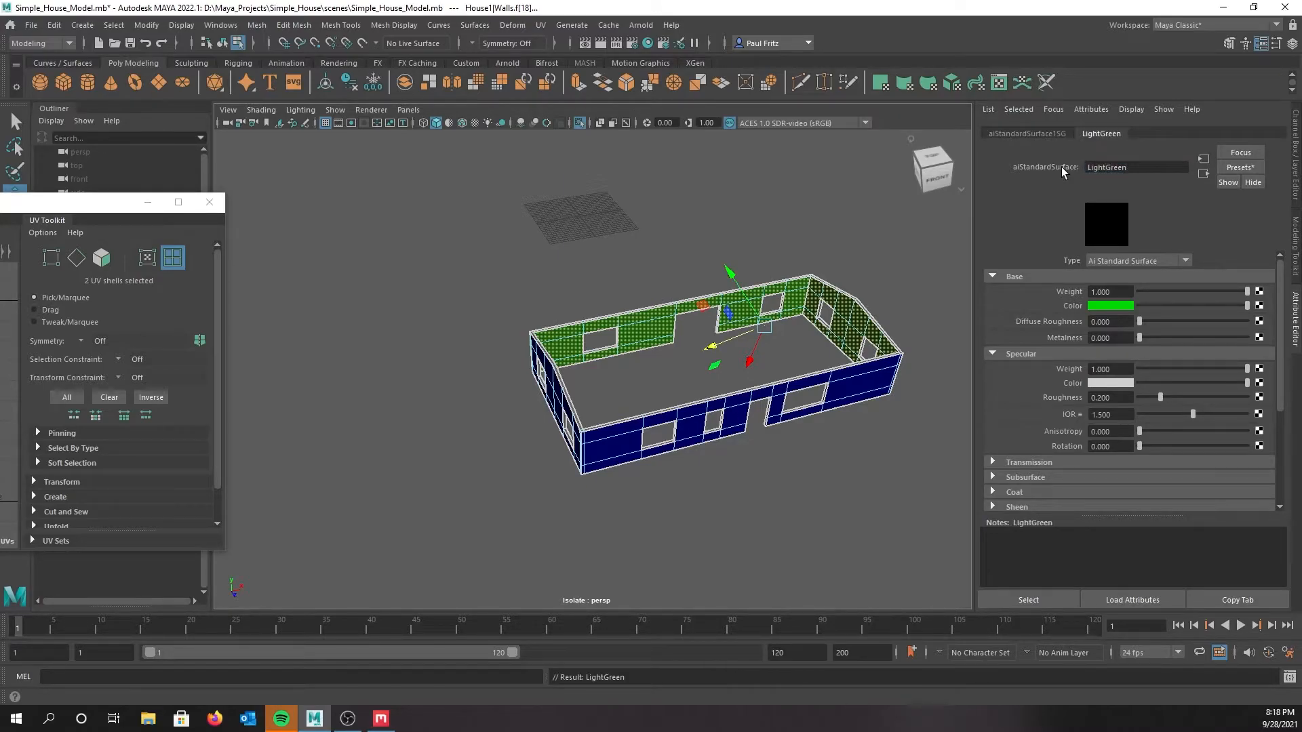
Rename the shading group of the interior walls' green material as LightGreen
click(1020, 133)
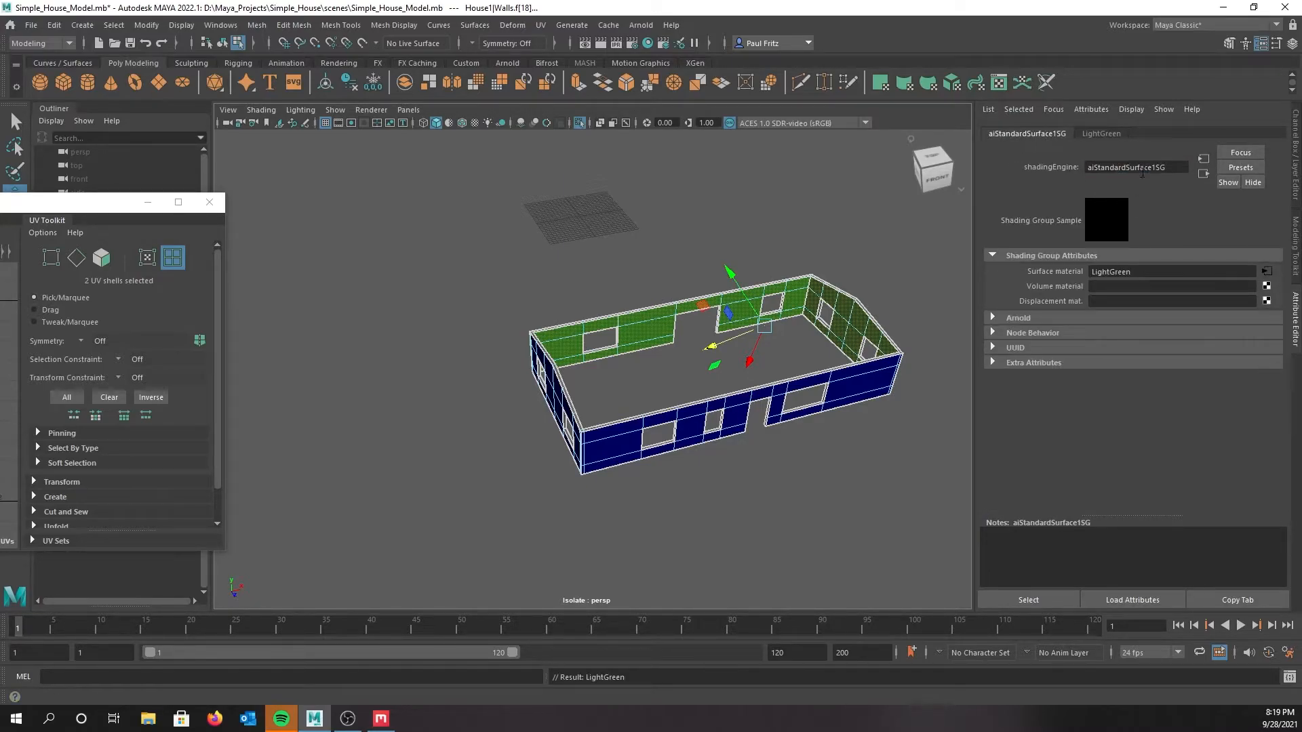
drag(1176, 165, 1064, 174)
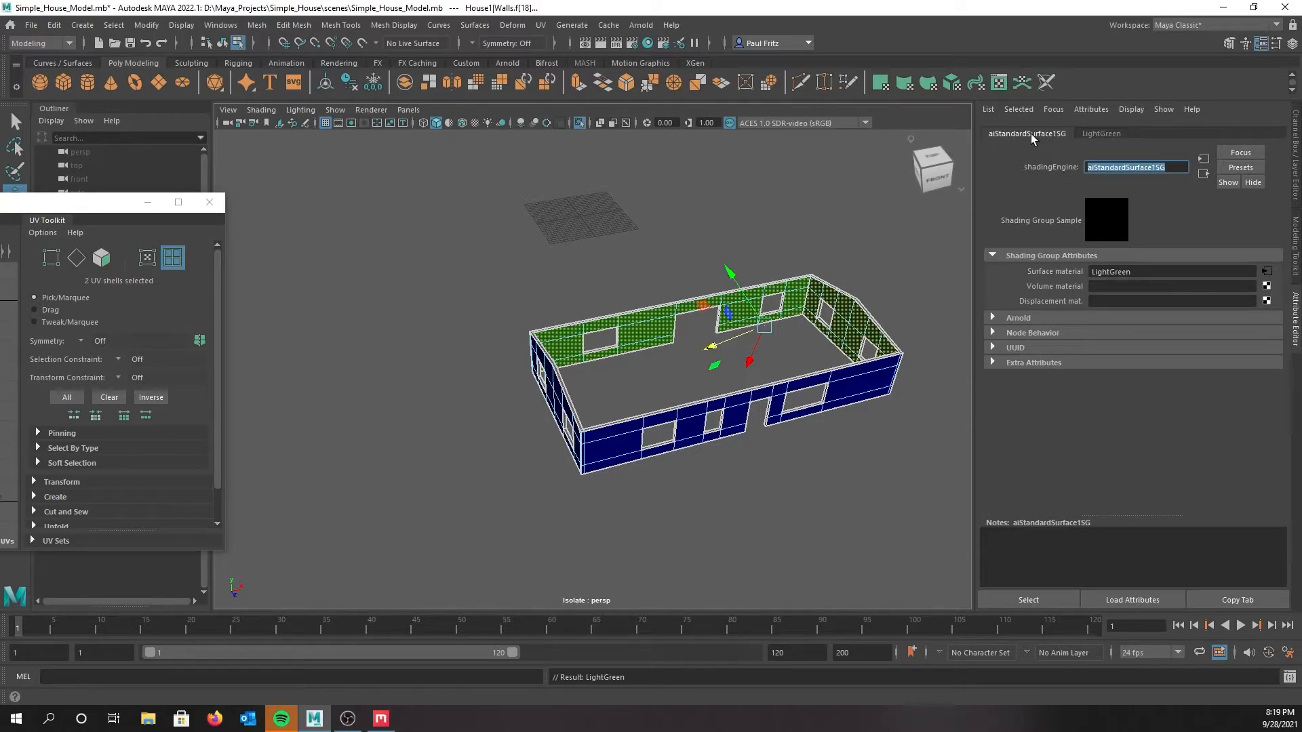
text(LightBlue)
key(Return)
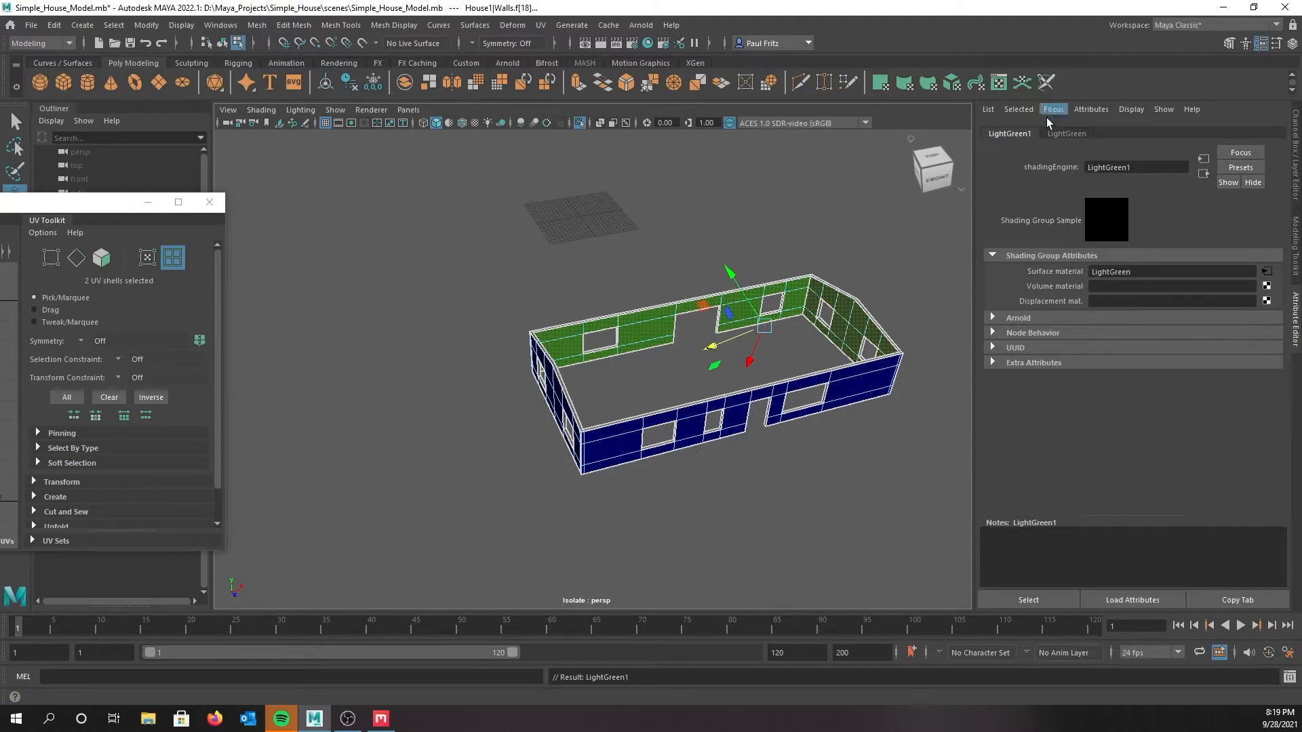
click(1055, 136)
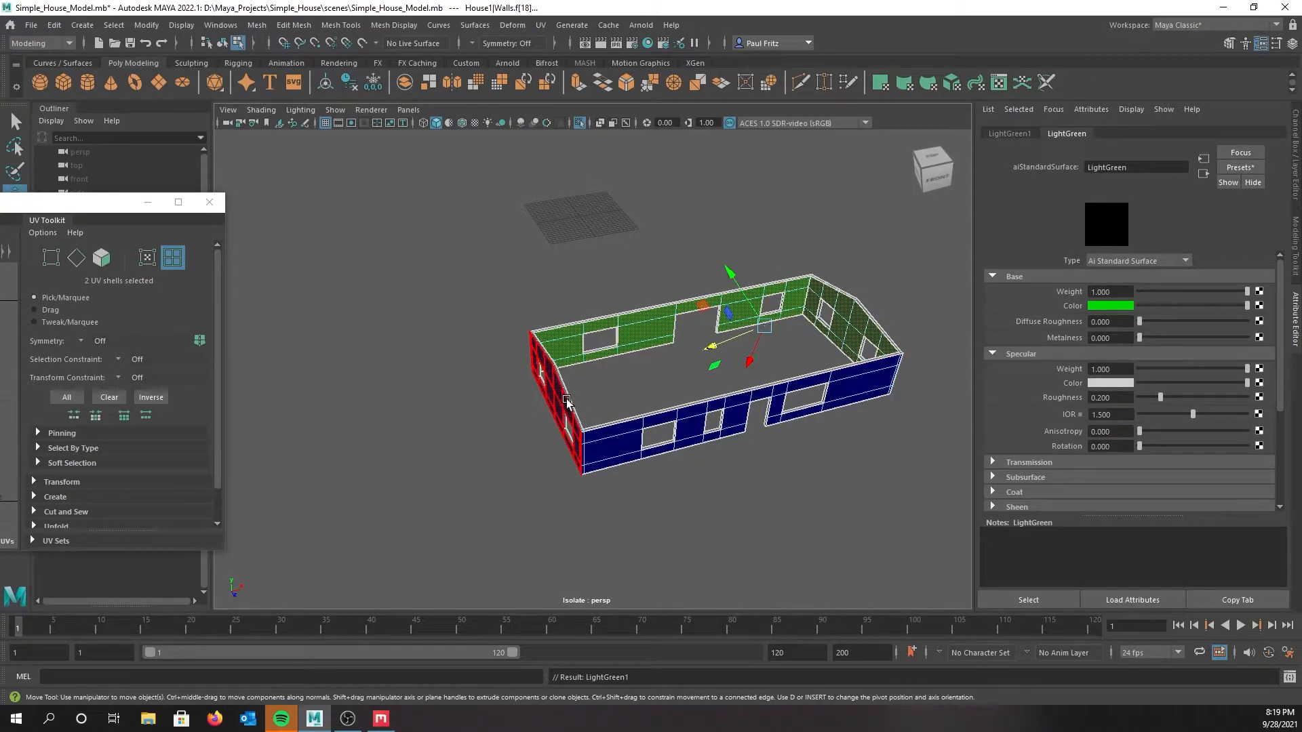
Turn off the isolation of the walls so the whole scene shows again
alt+drag(577, 542, 524, 425)
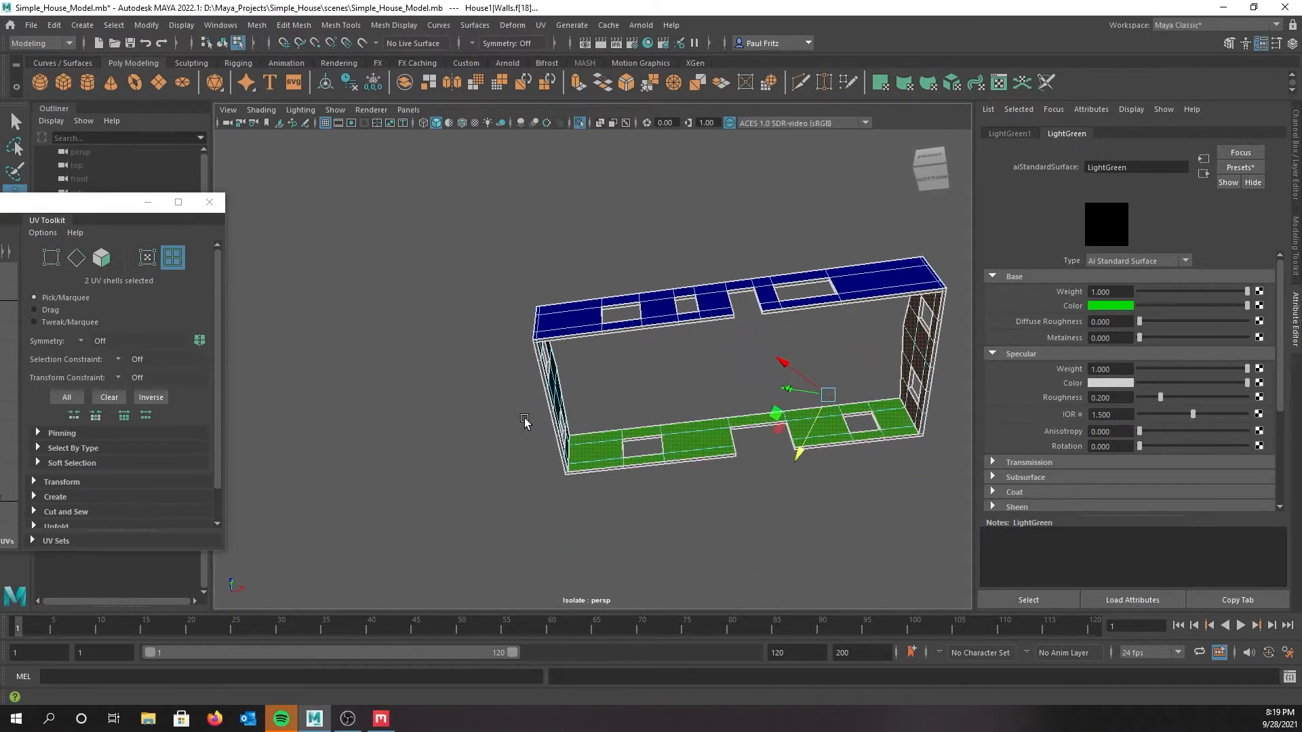
alt+drag(545, 363, 486, 325)
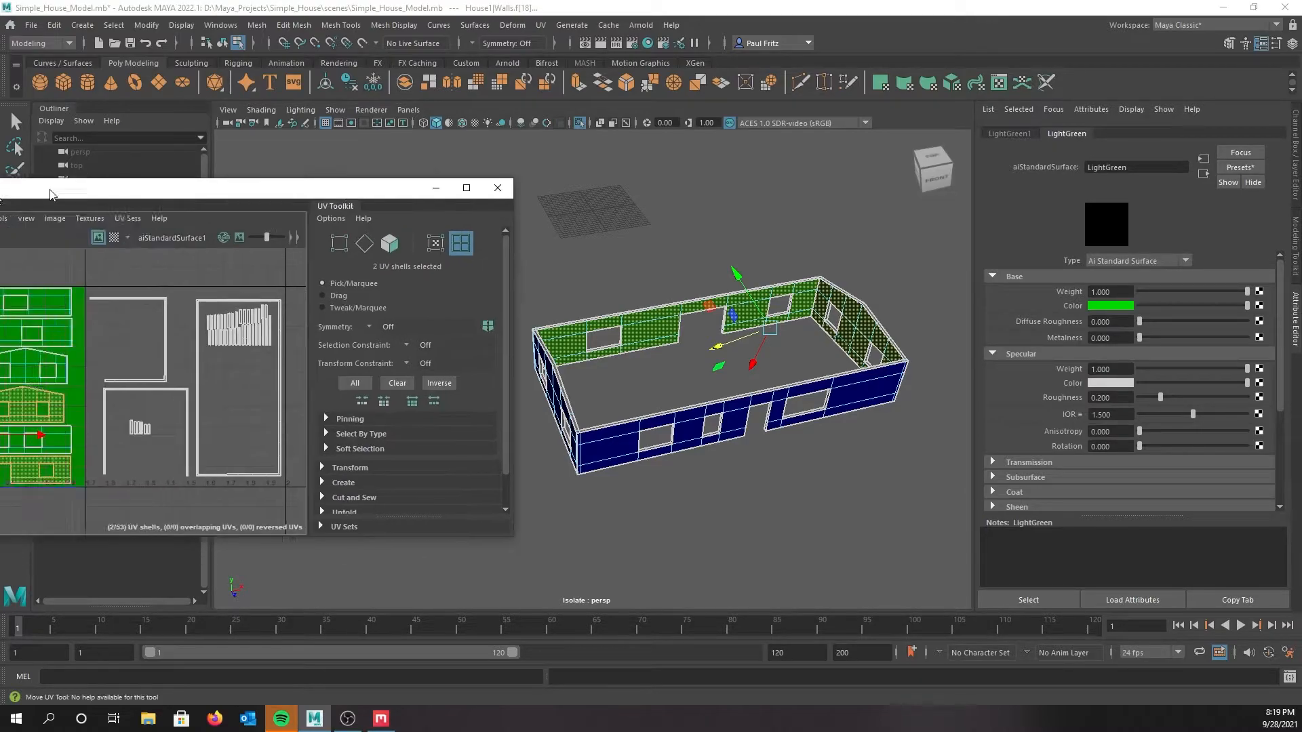
drag(318, 156, 0, 254)
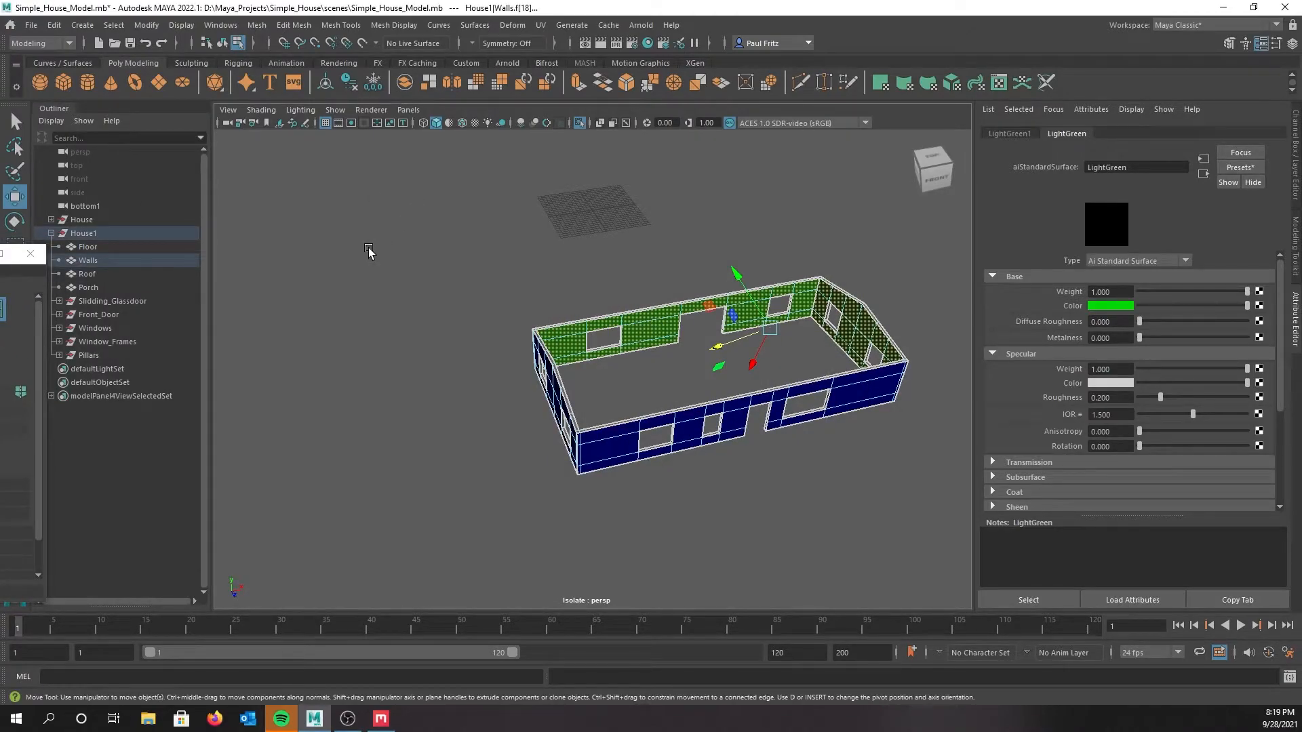
key(ctrl+1)
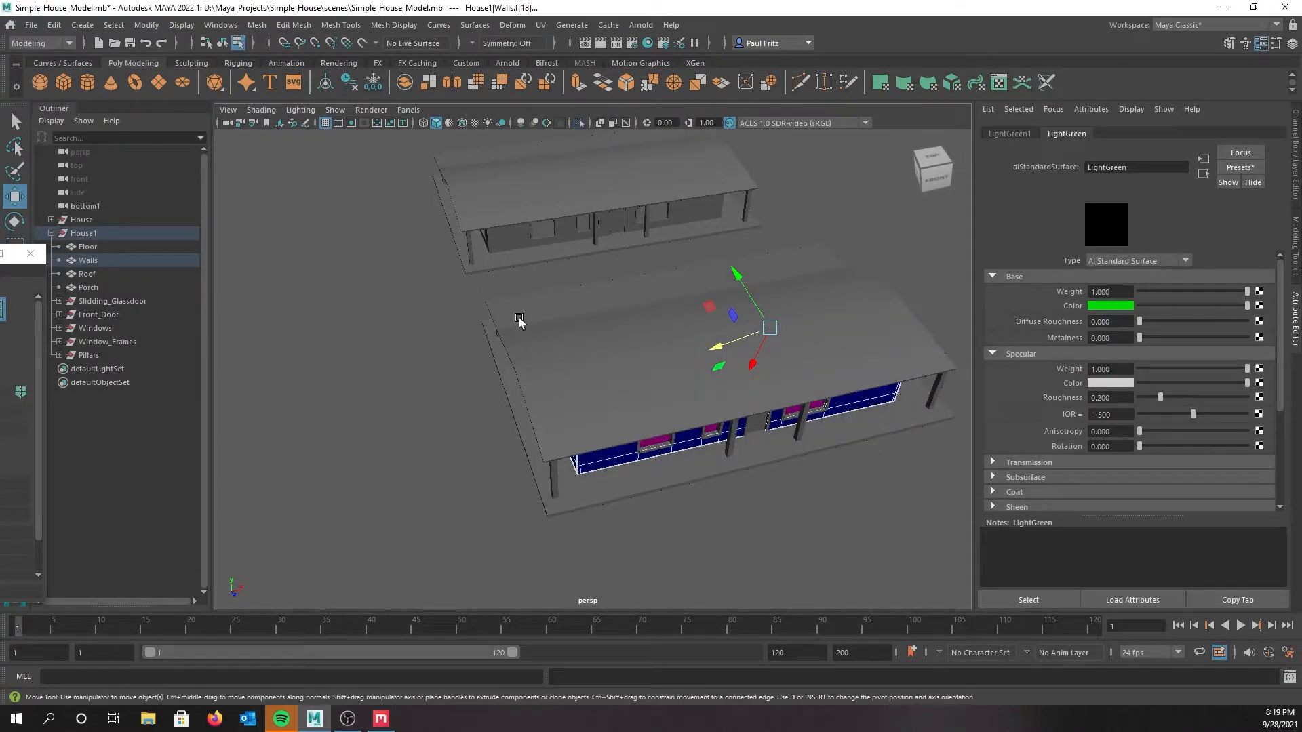
Return to object mode and select the roof of the duplicated house
alt+drag(494, 335, 581, 316)
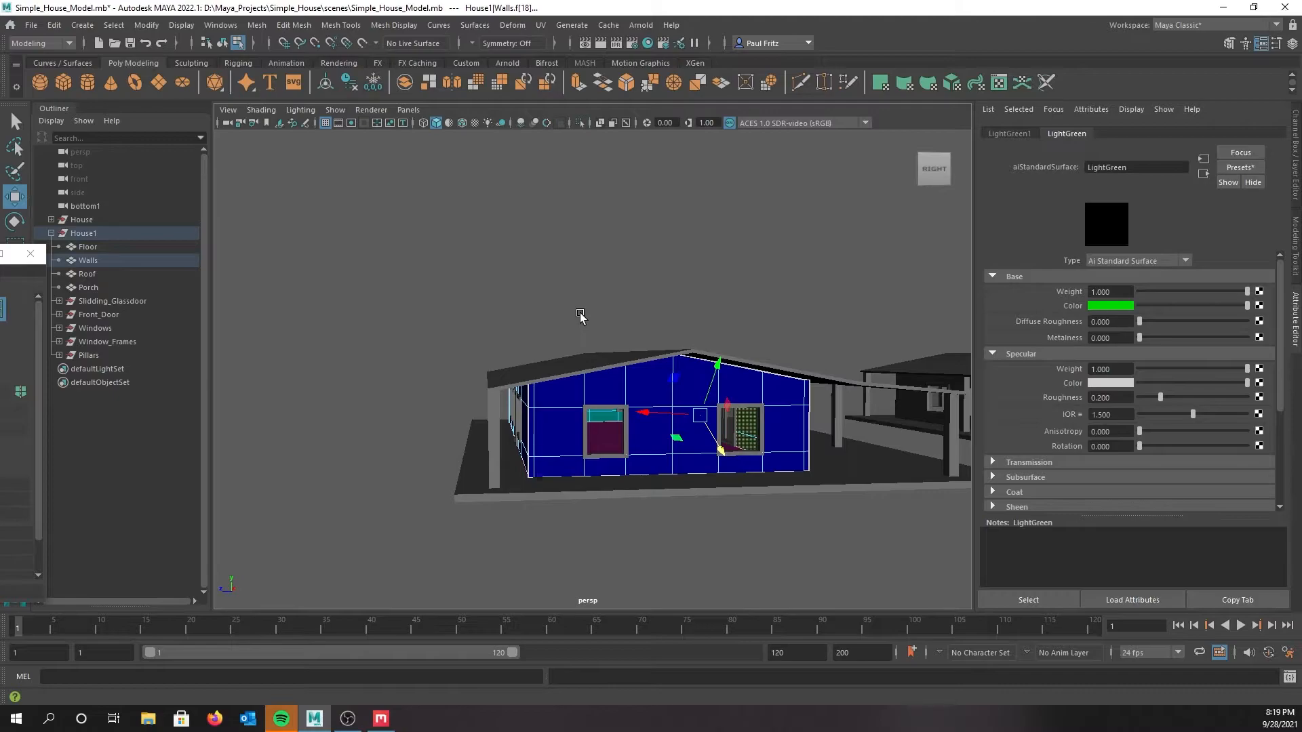
alt+drag(576, 316, 410, 240)
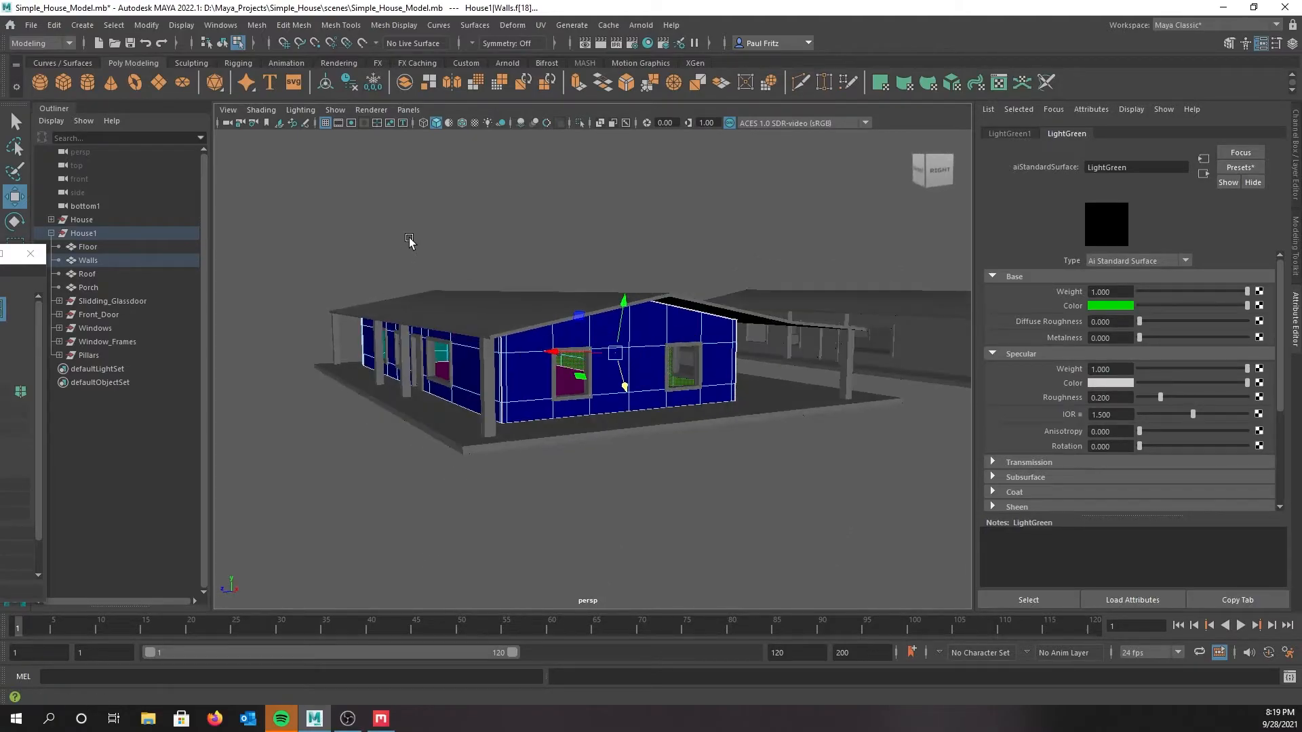
click(466, 295)
right_click(466, 296)
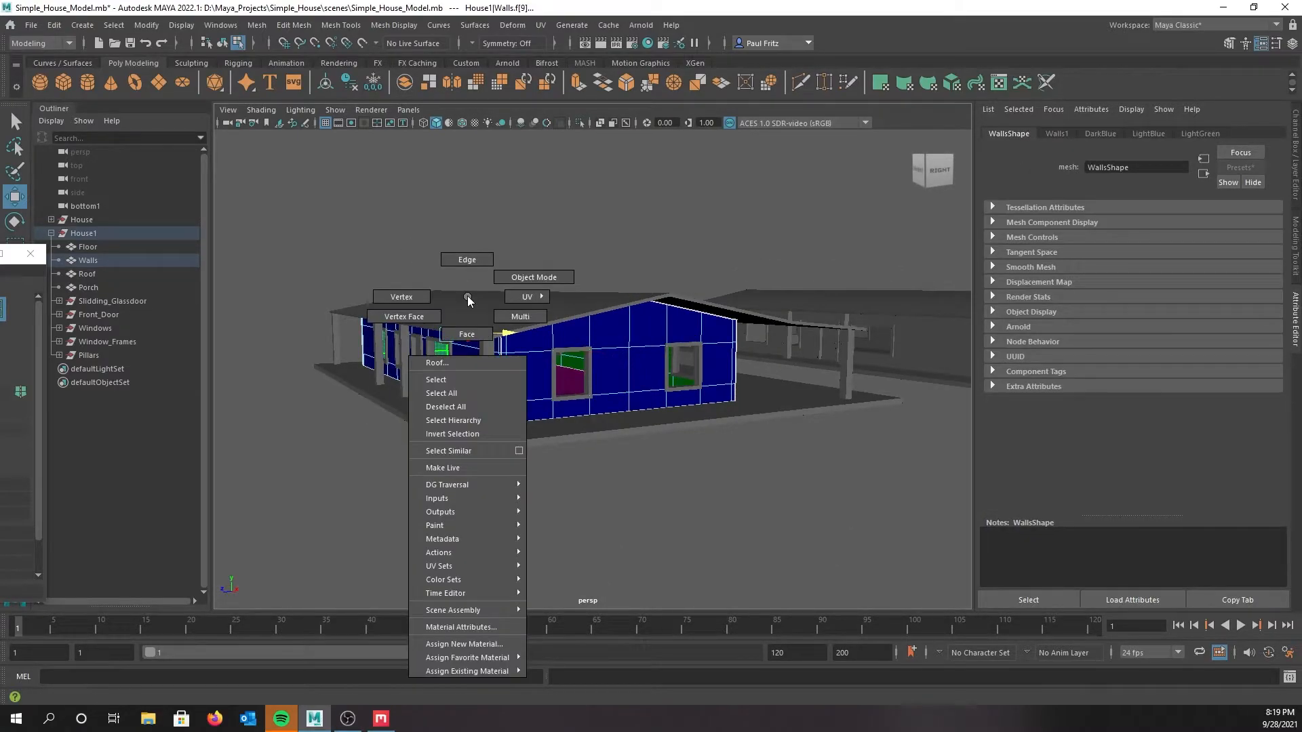
click(515, 275)
click(476, 312)
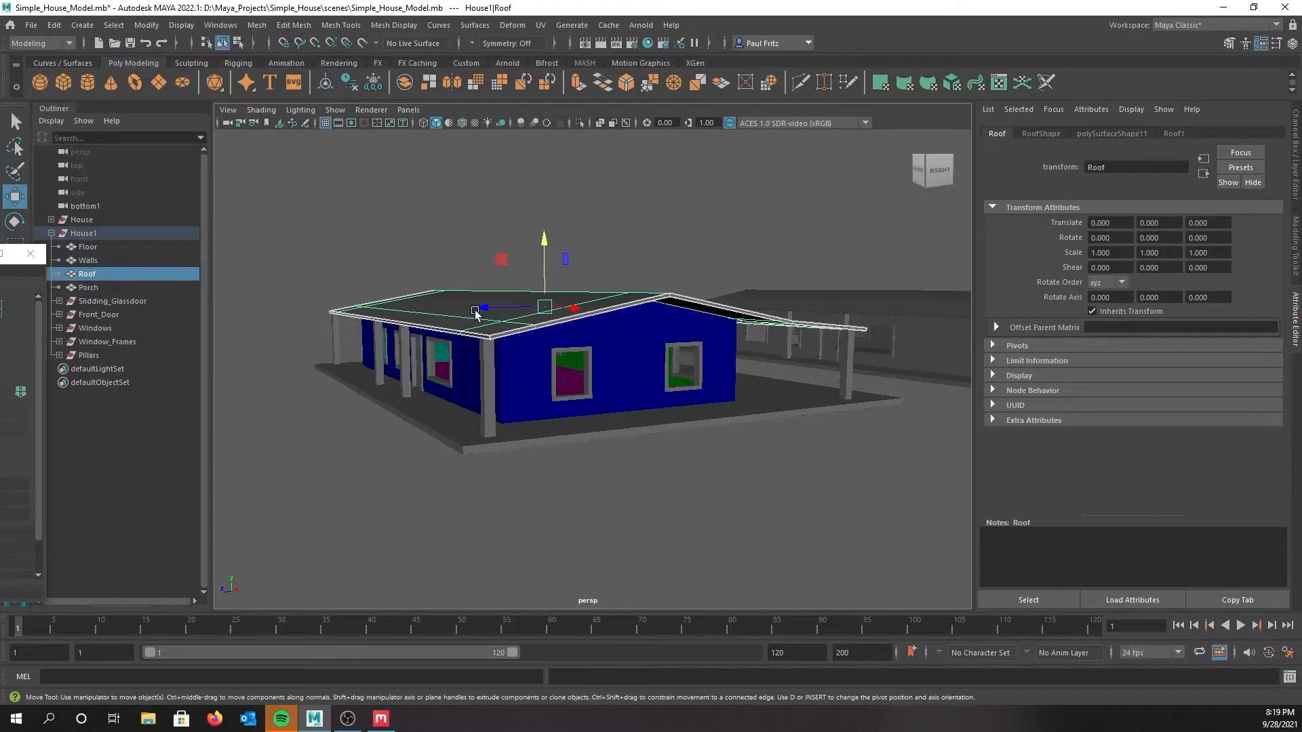
Select the four thin roof edge shells above the two large panels in the UV layout, then uncover the model
alt+drag(458, 314, 604, 238)
scroll(447, 277, up, 5)
scroll(415, 240, down, 3)
scroll(370, 247, up, 3)
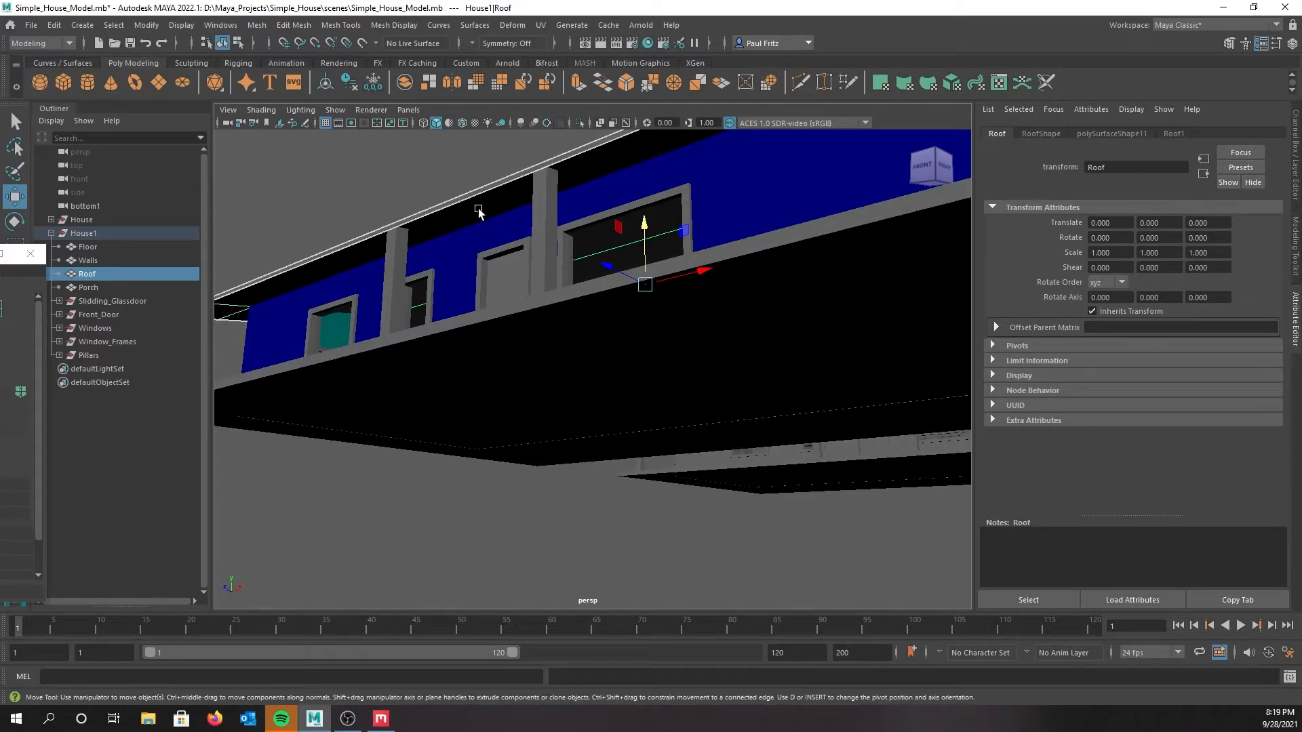
alt+drag(484, 209, 576, 415)
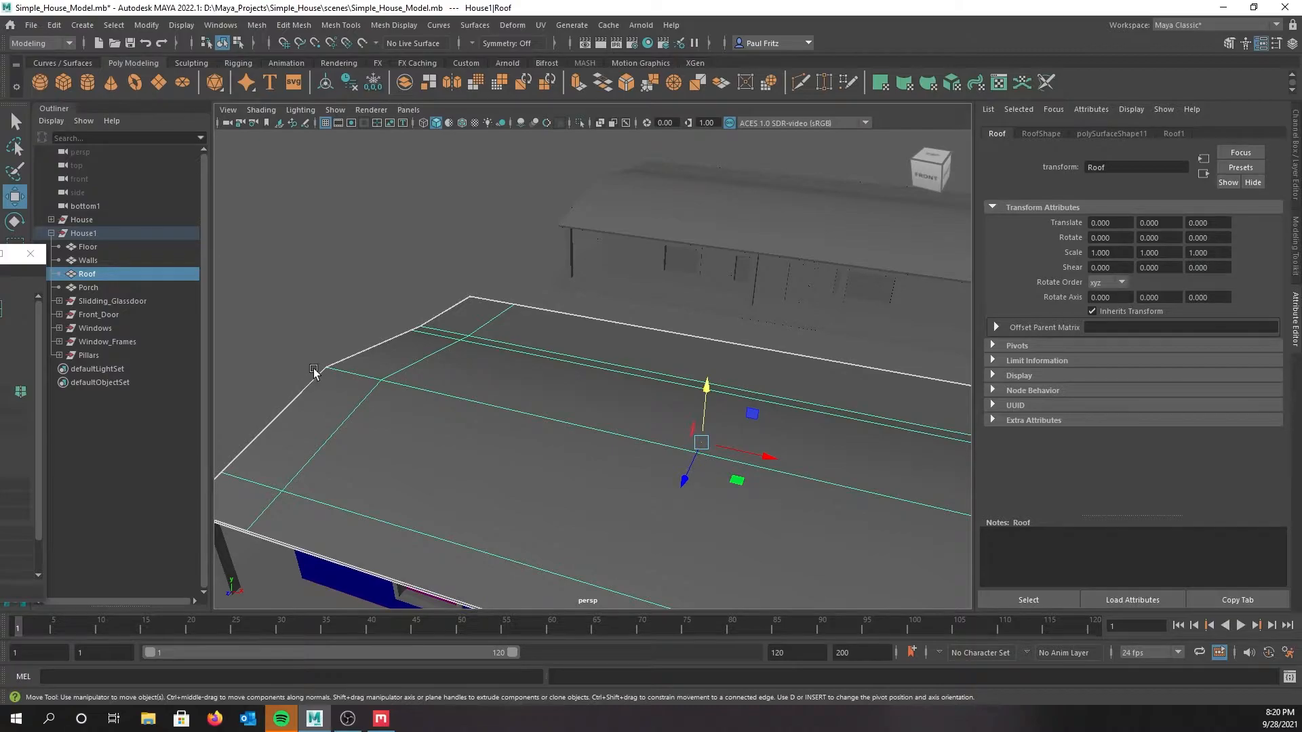
drag(0, 257, 690, 226)
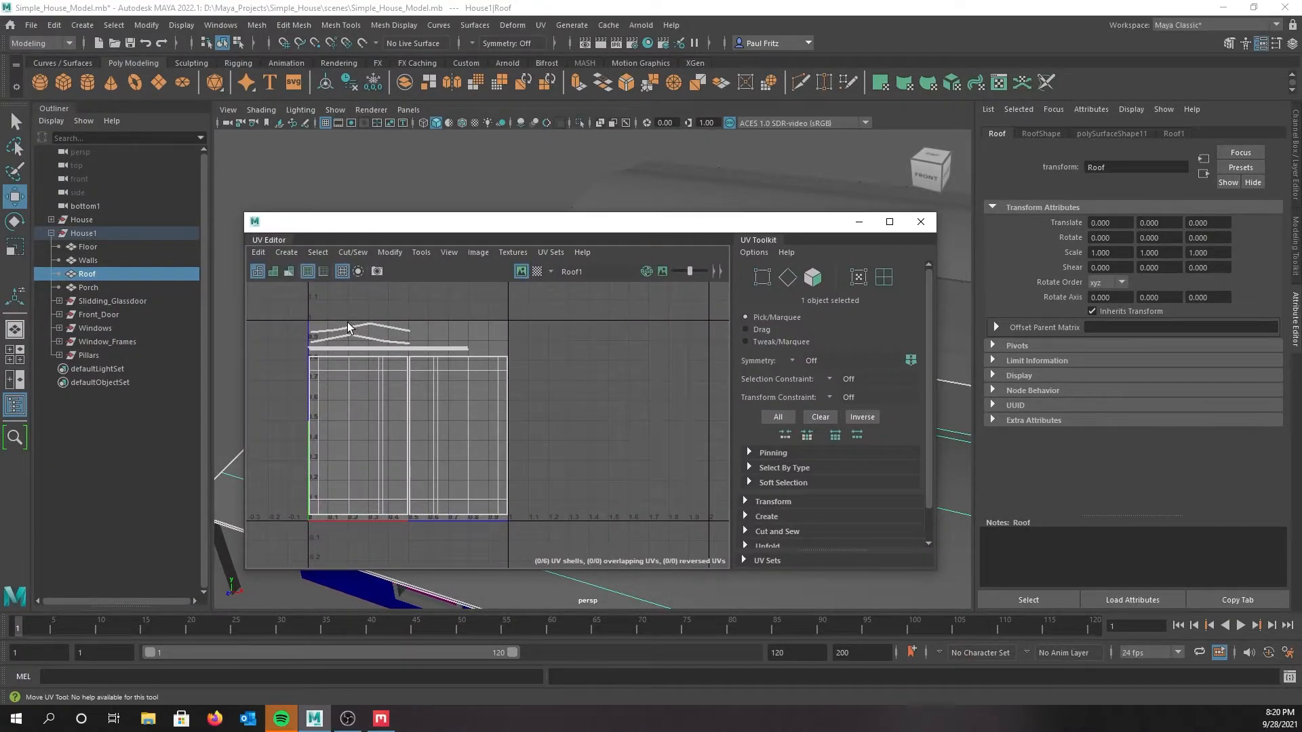
drag(292, 308, 497, 351)
right_drag(295, 310, 257, 295)
drag(284, 305, 476, 354)
drag(587, 229, 3, 211)
Assign a new Arnold aiStandardSurface material to the selected roof edge shells
alt+drag(488, 282, 561, 270)
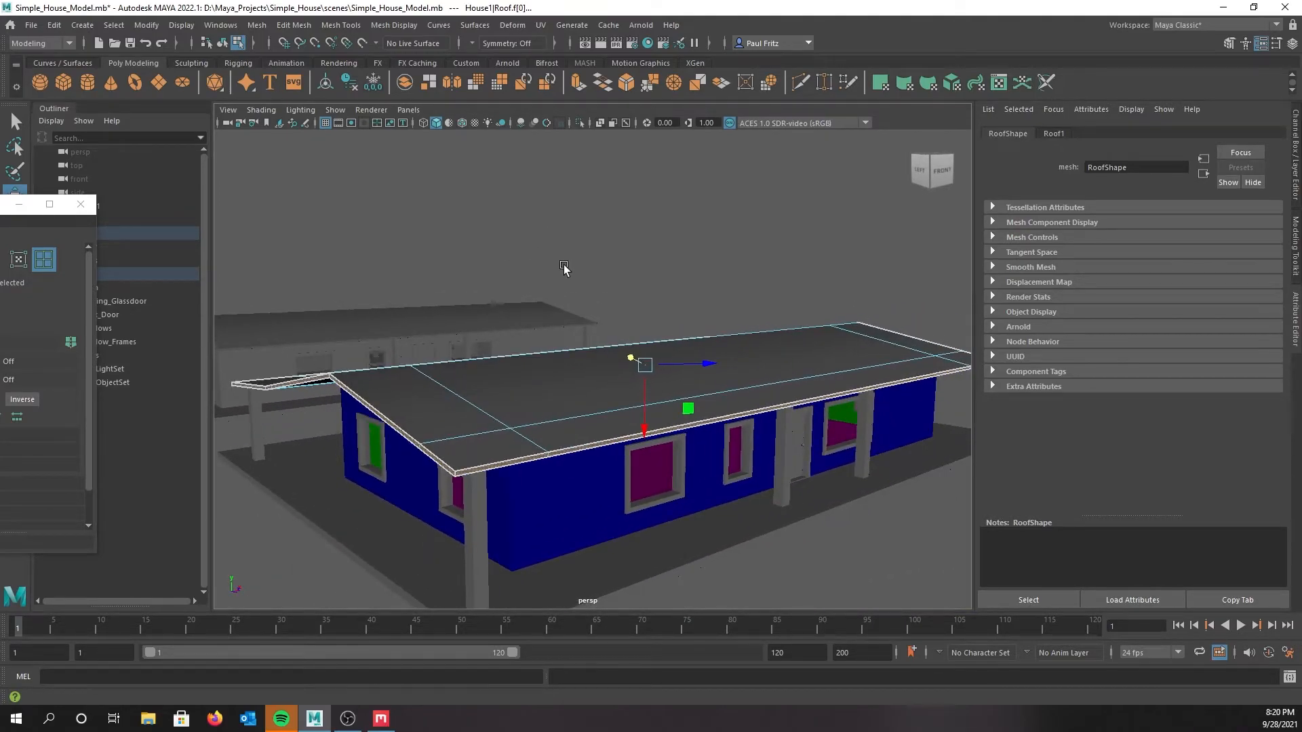
right_drag(629, 229, 599, 571)
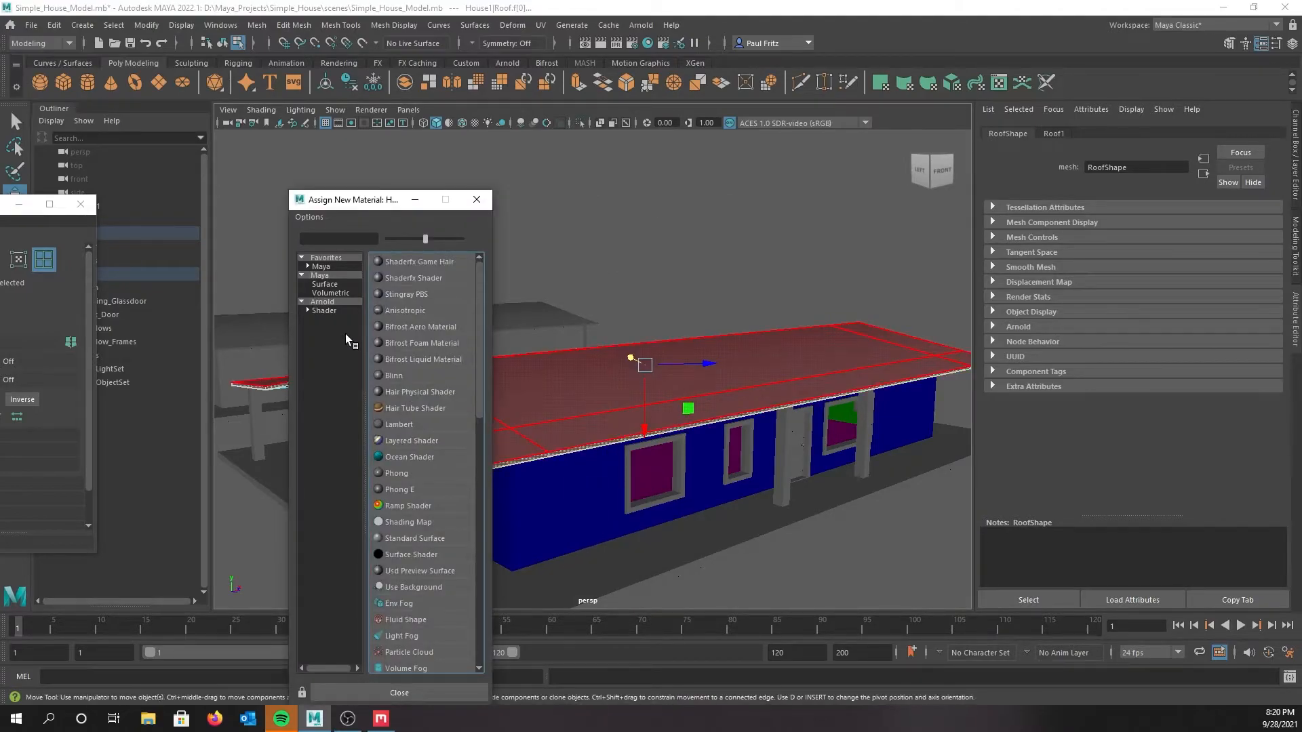
click(323, 302)
click(415, 488)
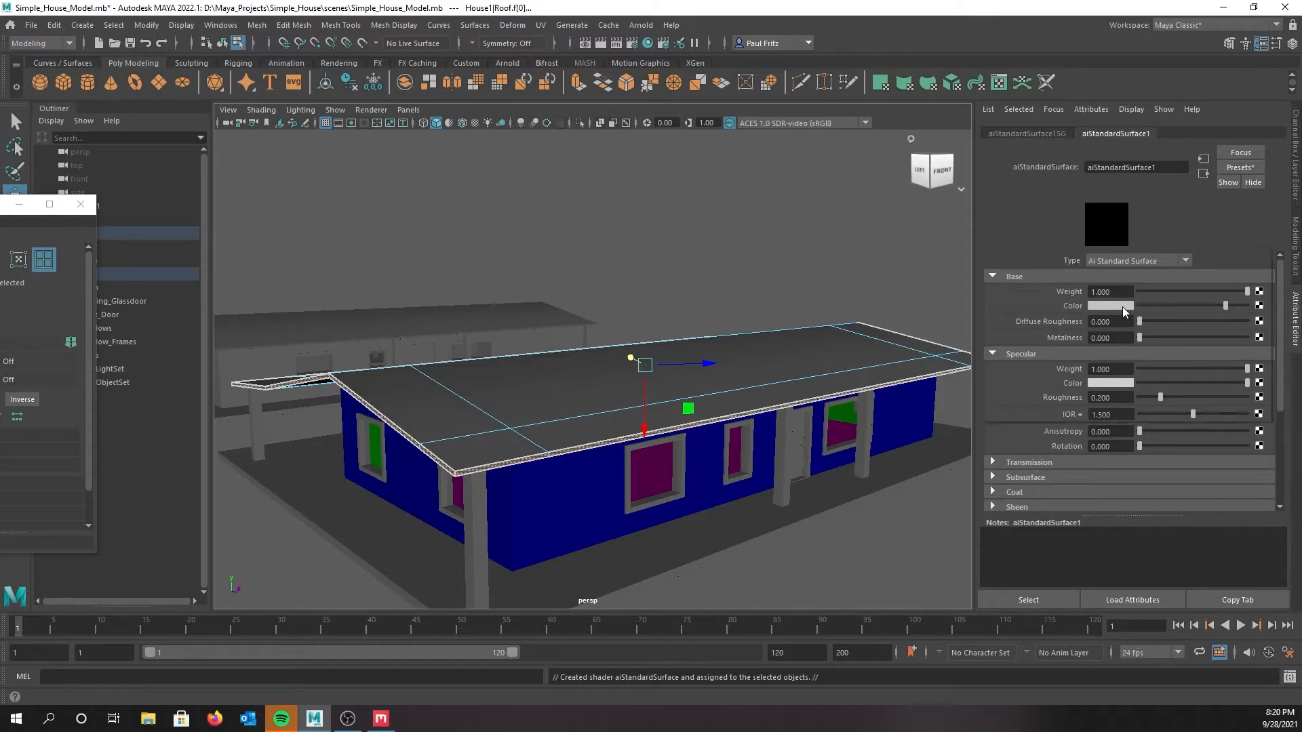
Set the base color of the roof edges' material to yellow and name the material Yellow
click(1121, 307)
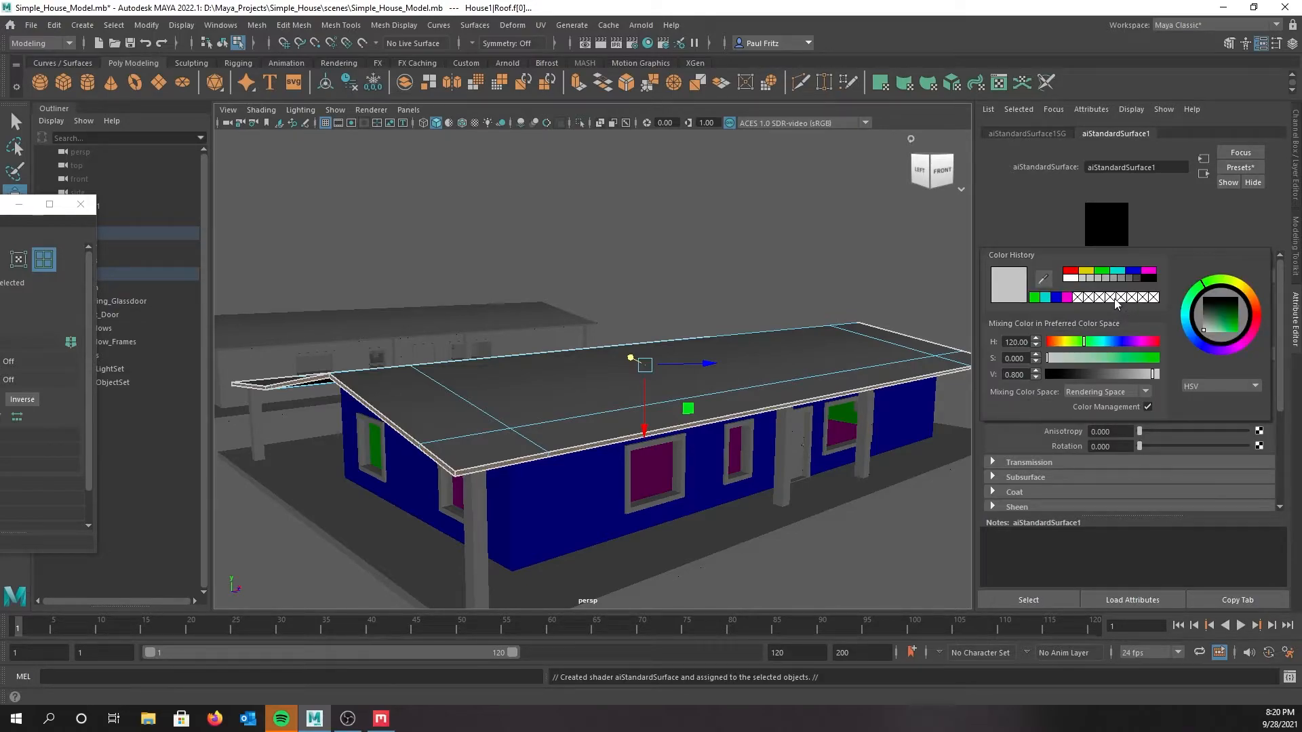
click(1087, 271)
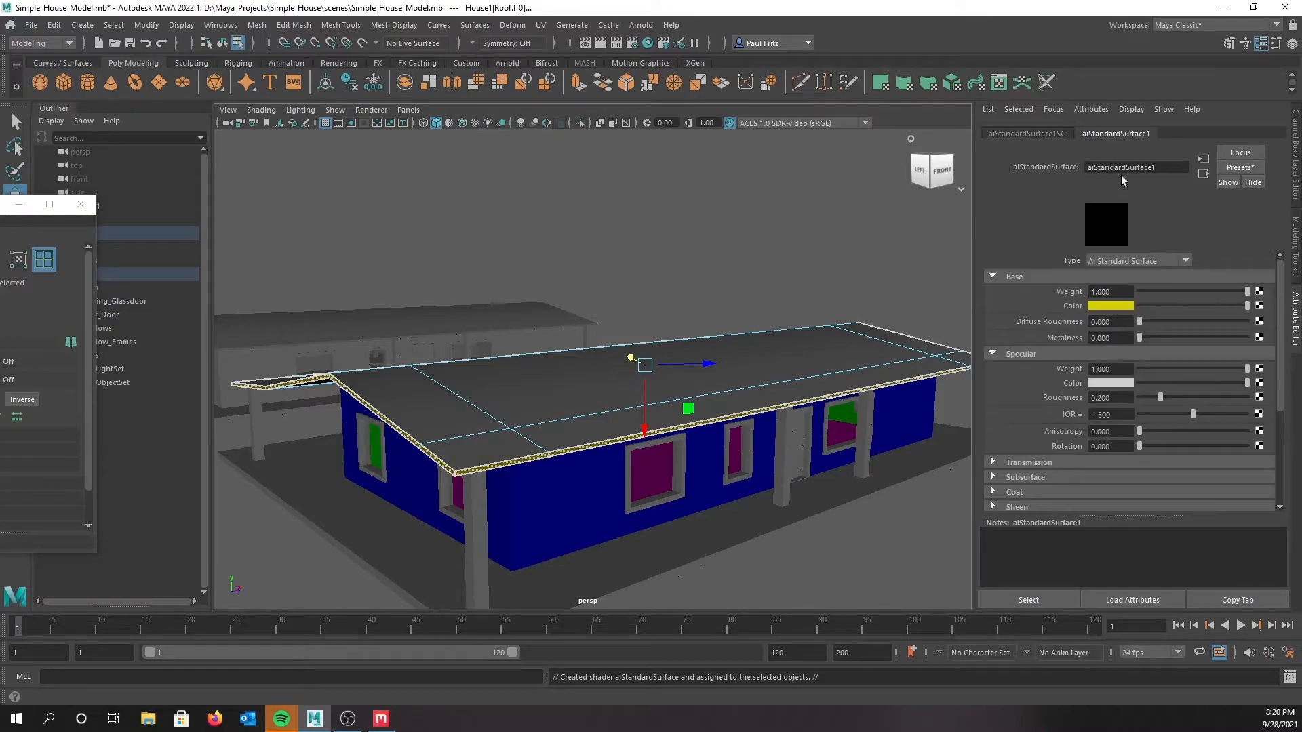
double_click(1078, 167)
text(Yellow)
key(Return)
Rename the shading group of the roof edges' material as Yellow
click(1026, 134)
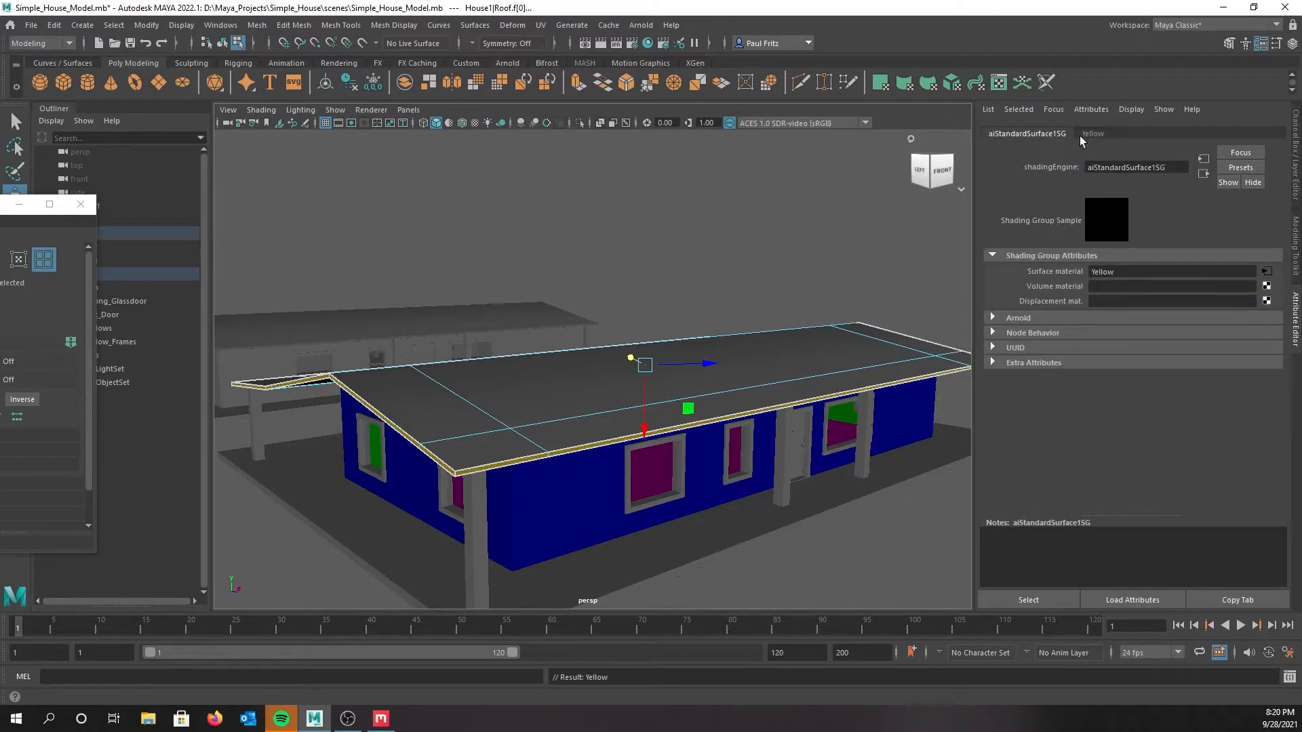
drag(1171, 167, 1038, 167)
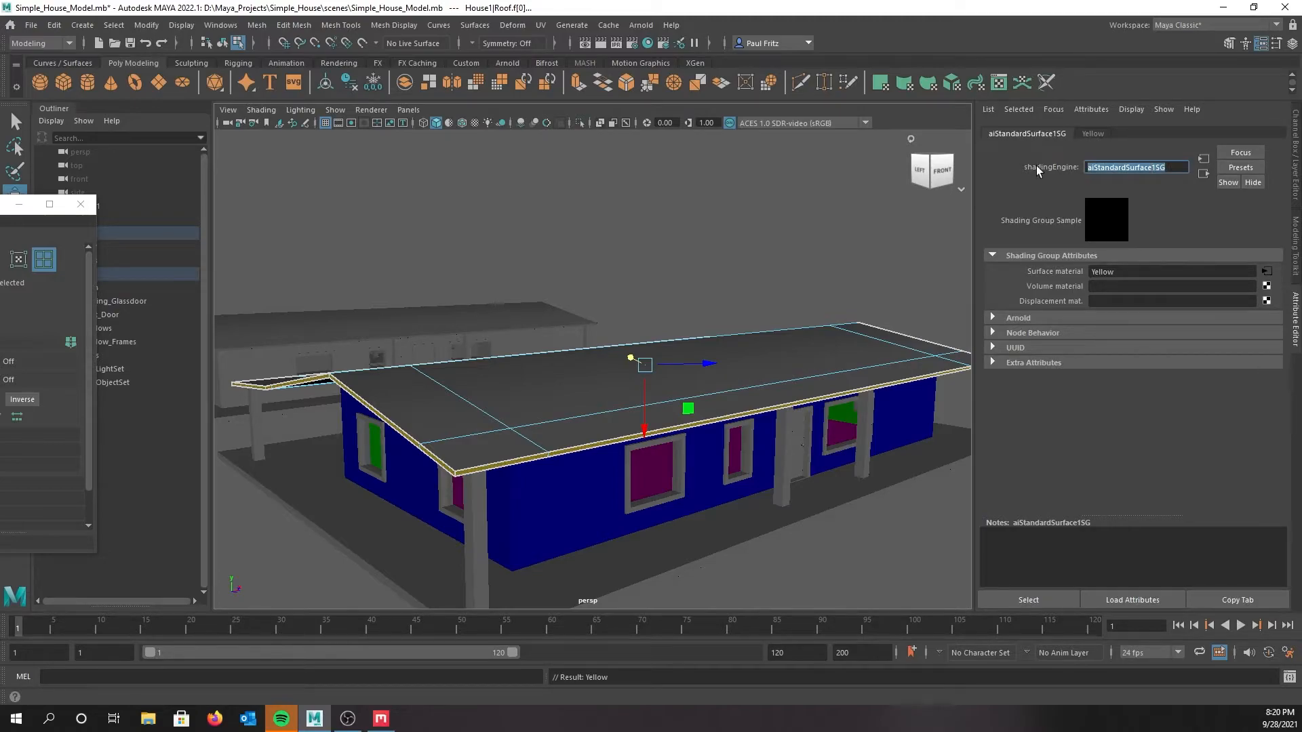
text(Yellow)
key(Return)
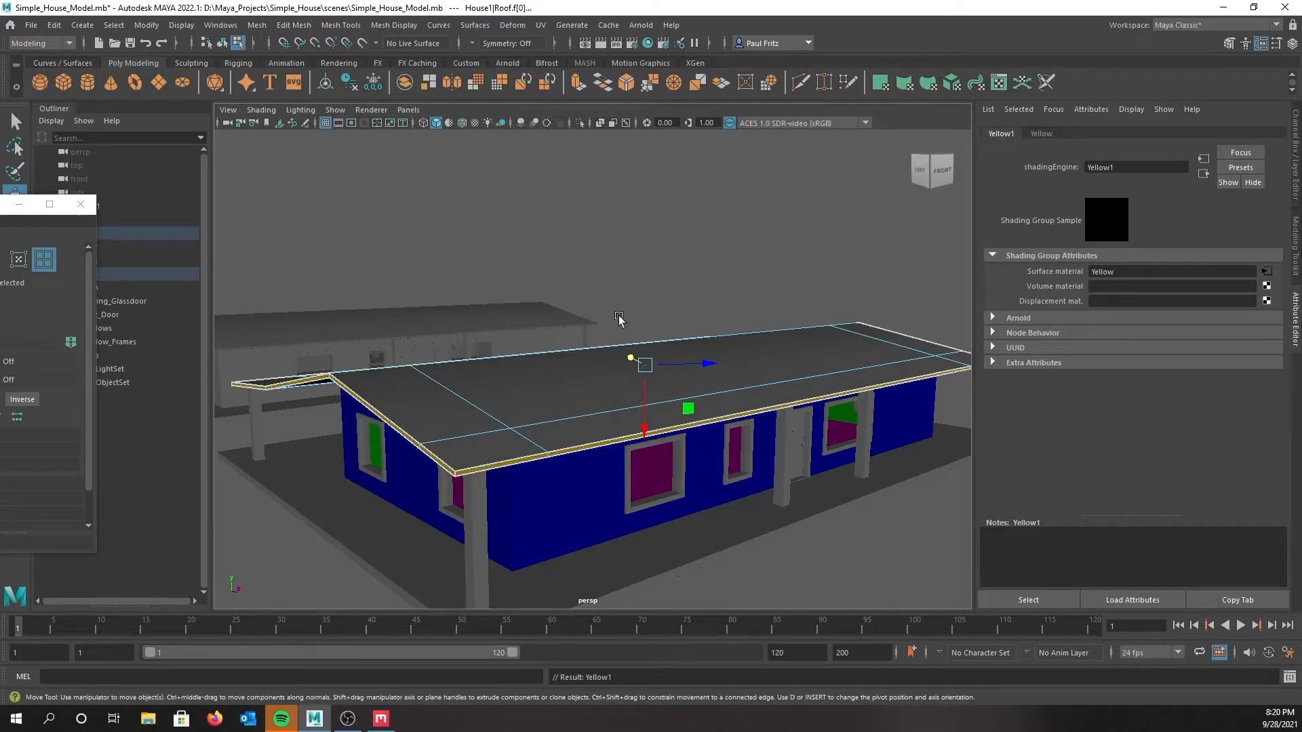
Select the left large roof panel shell in the UV layout, then uncover the model
drag(0, 209, 492, 186)
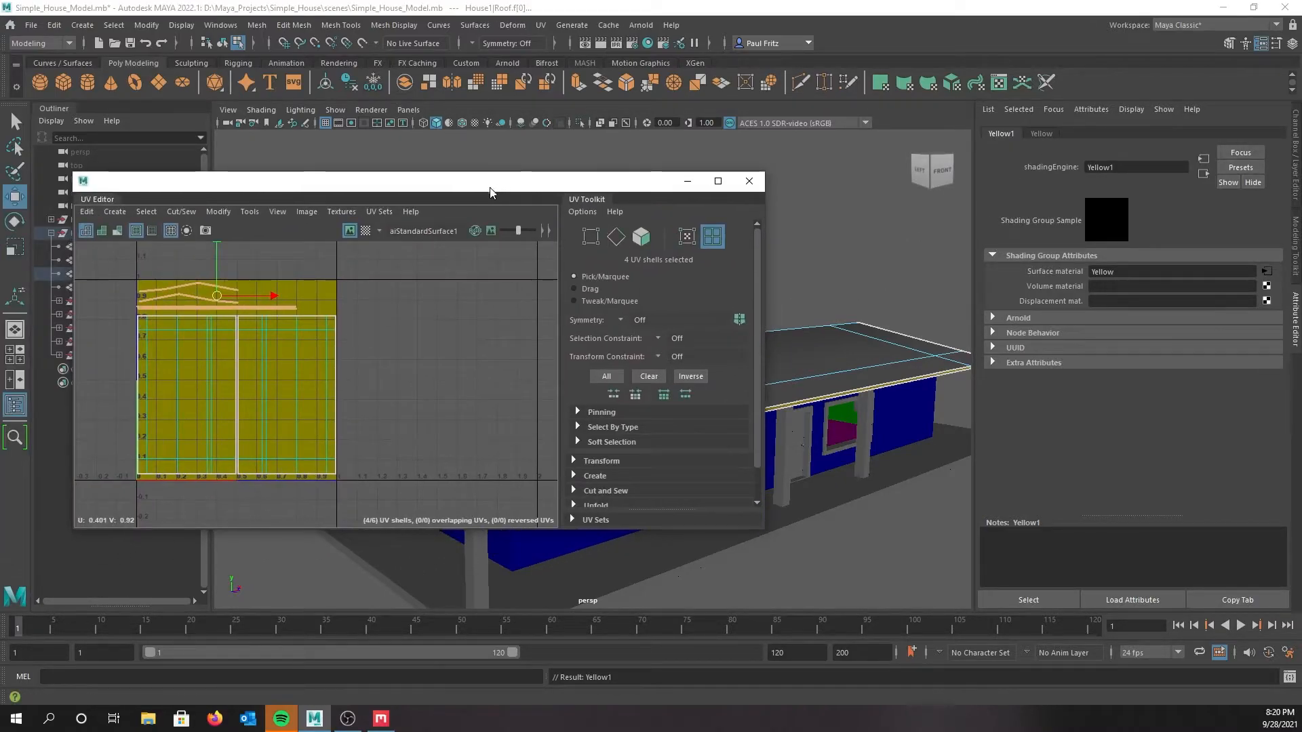
right_click(817, 223)
right_drag(434, 296, 375, 274)
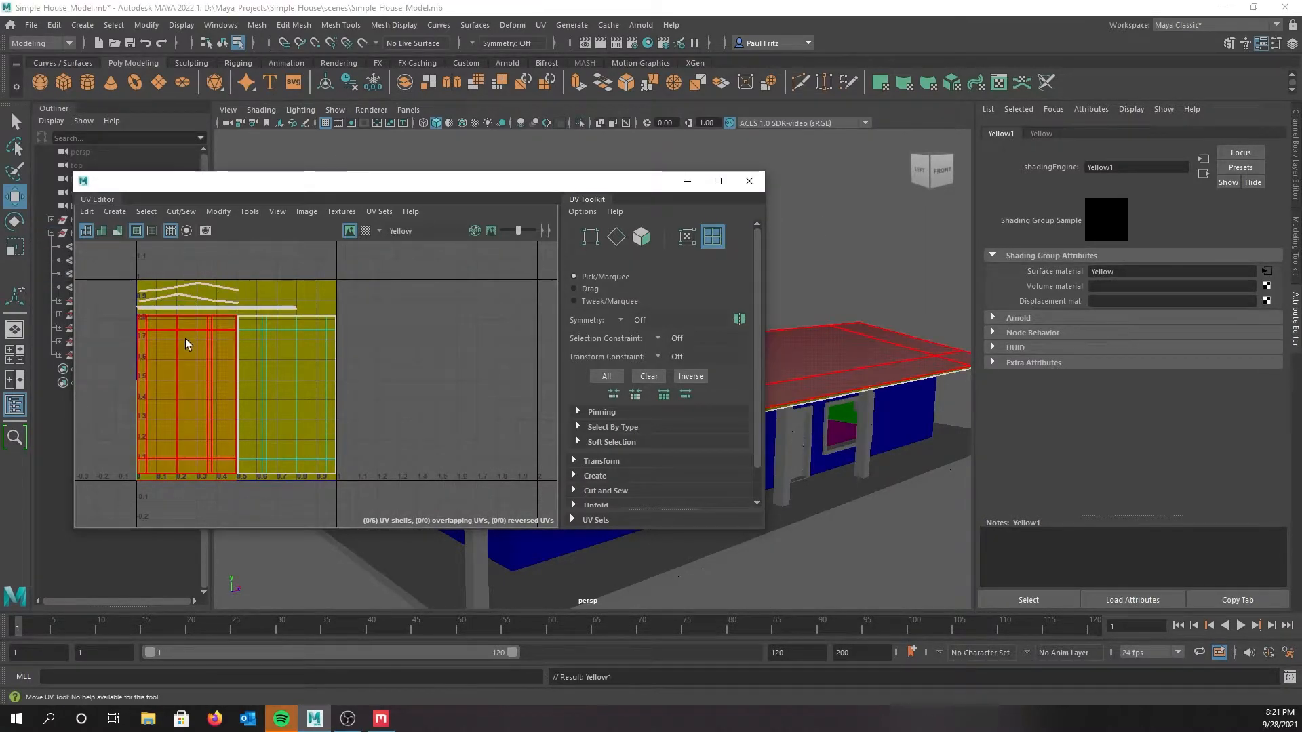
click(186, 343)
drag(516, 184, 47, 165)
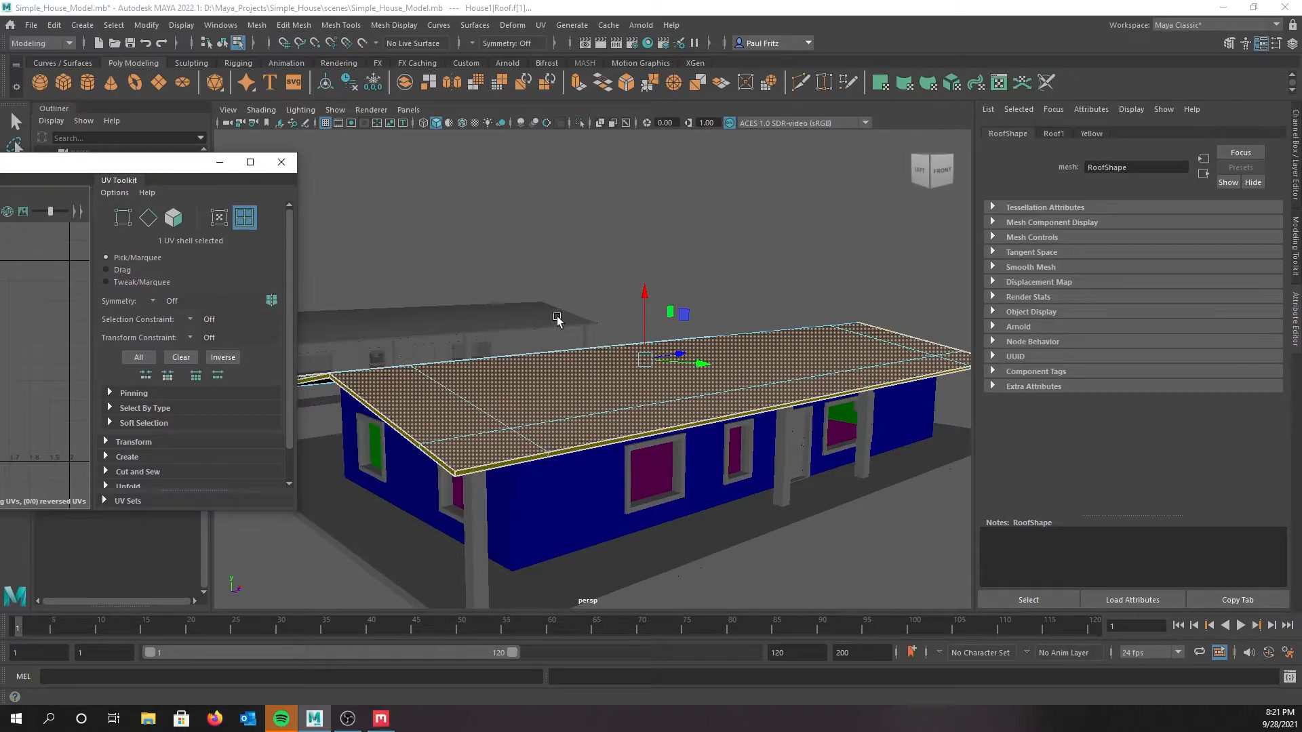
Assign a new Arnold aiStandardSurface material to the selected top surface of the roof
alt+drag(568, 274, 599, 282)
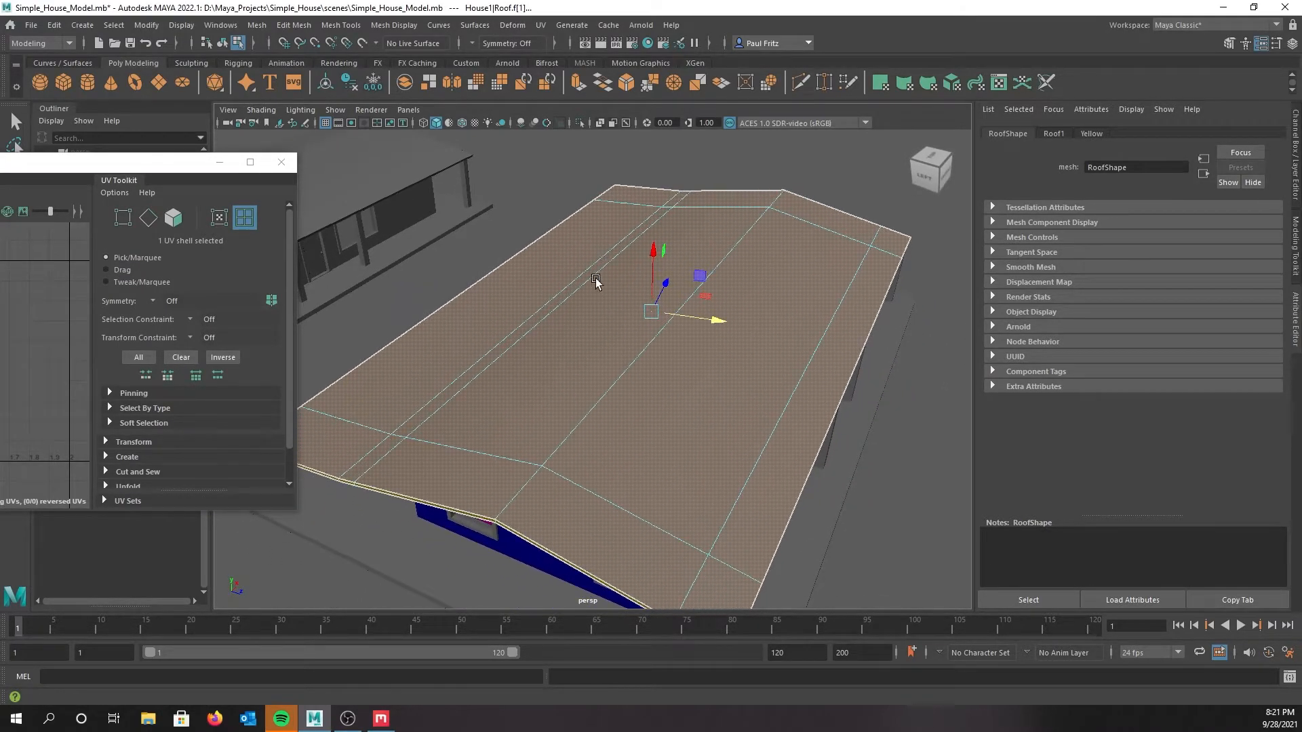
click(633, 334)
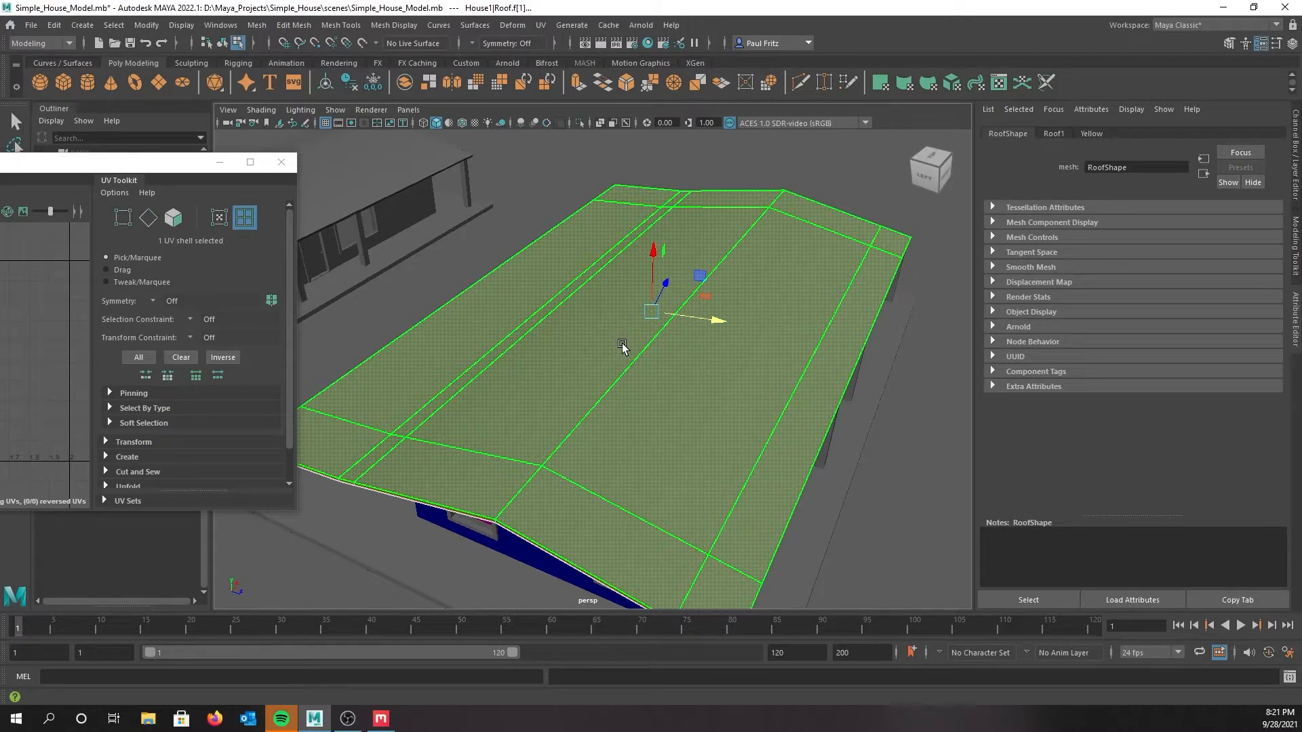
right_drag(706, 167, 701, 516)
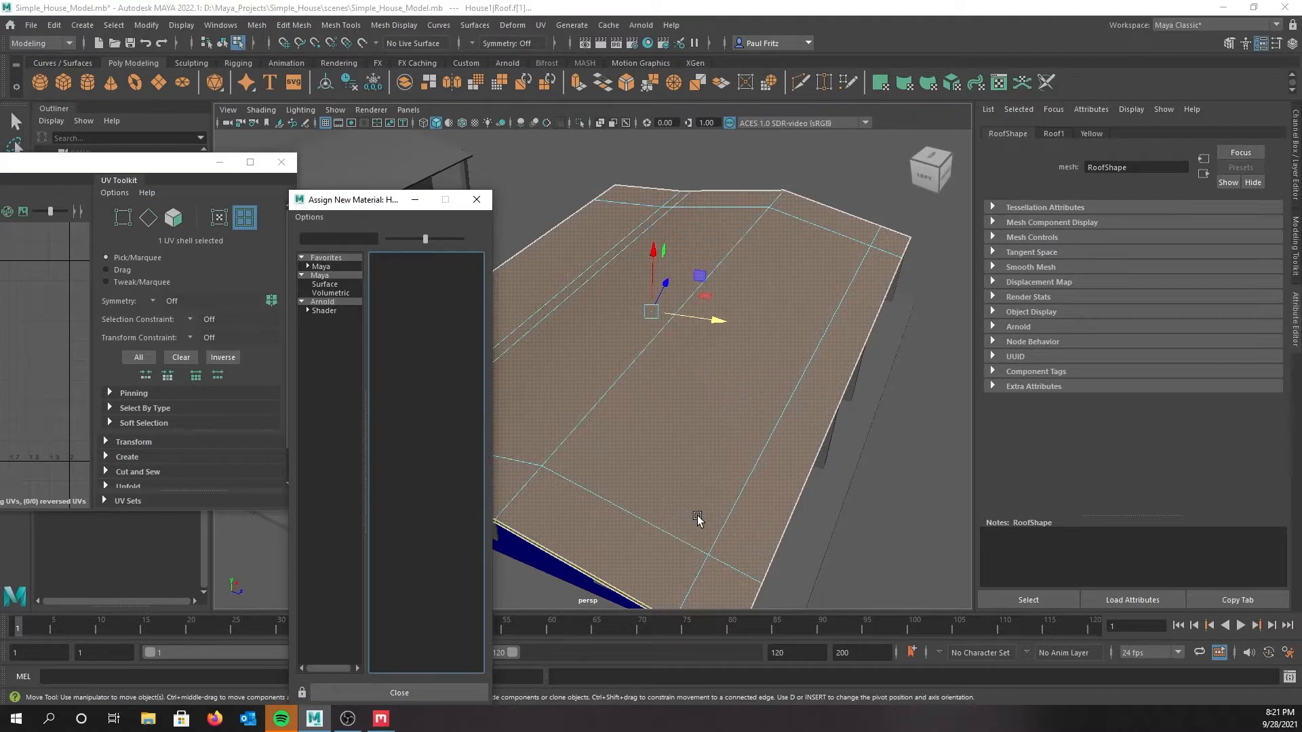
click(344, 302)
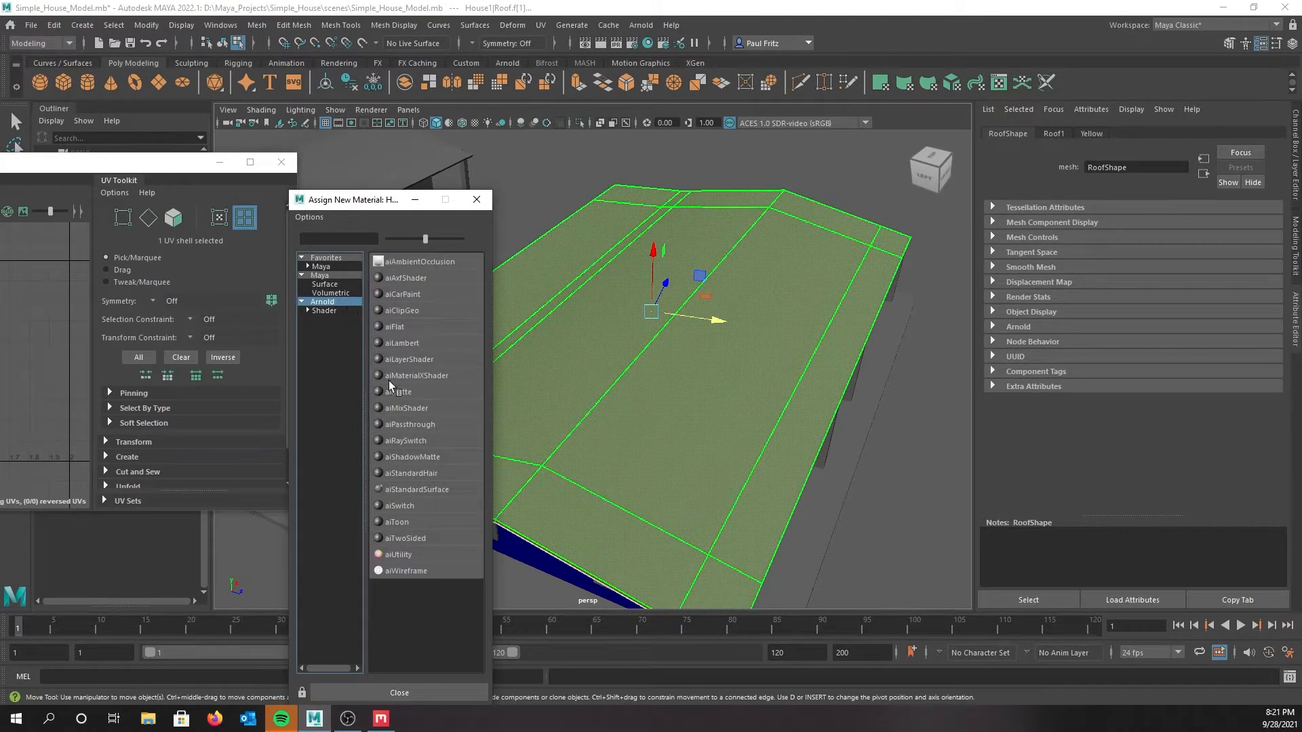
click(426, 501)
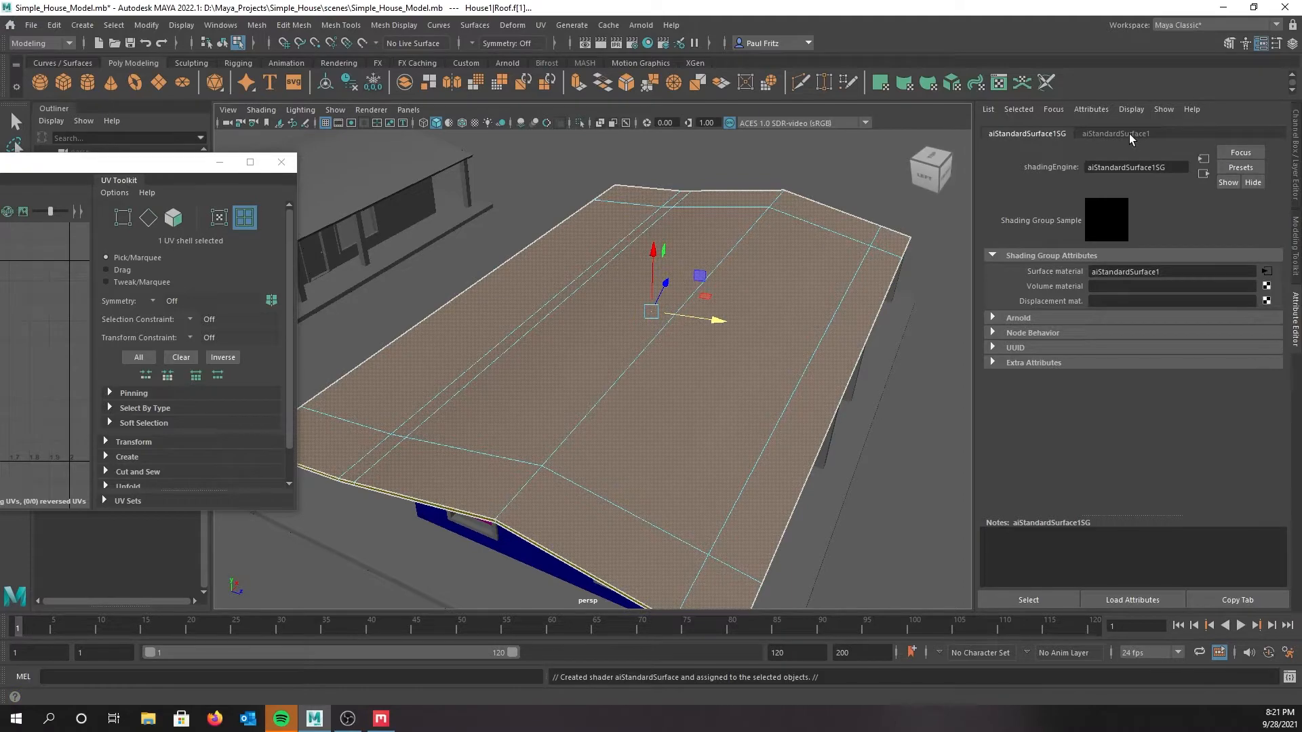
Set the base color of the roof top's new material to red and name the material Red
click(1129, 134)
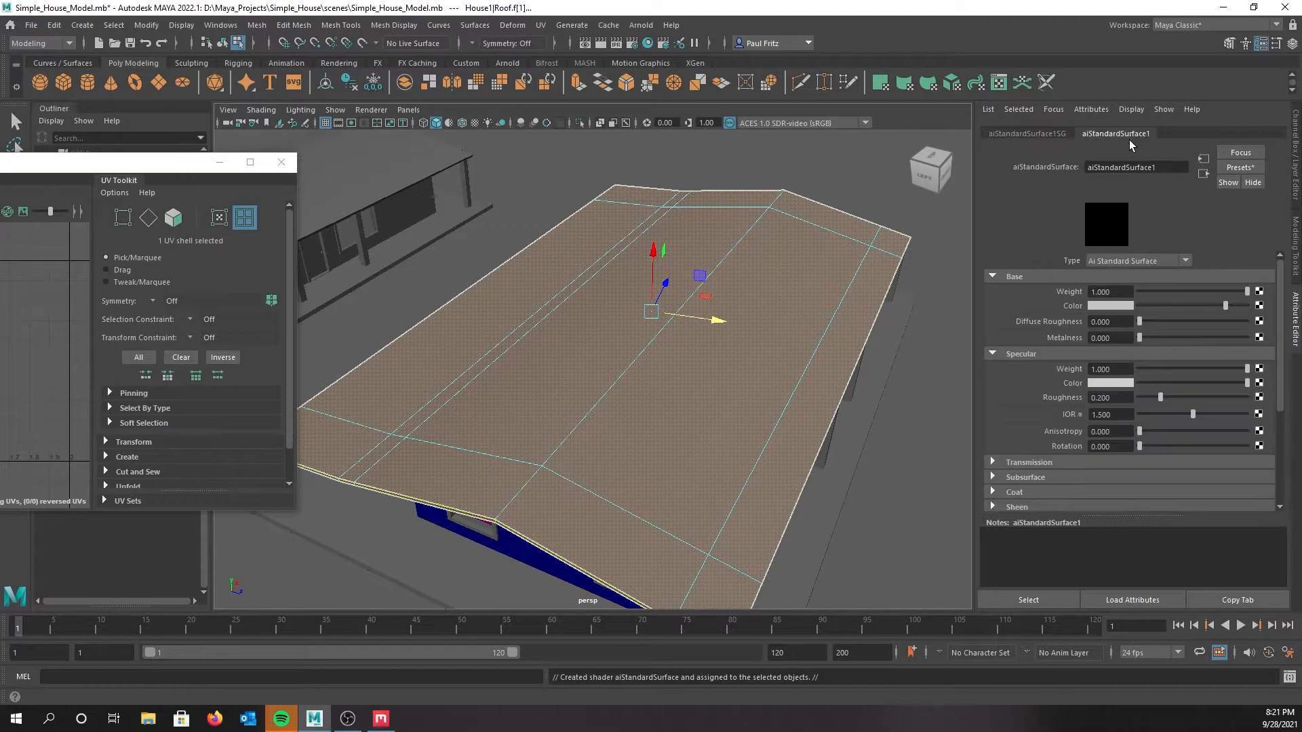
click(1126, 307)
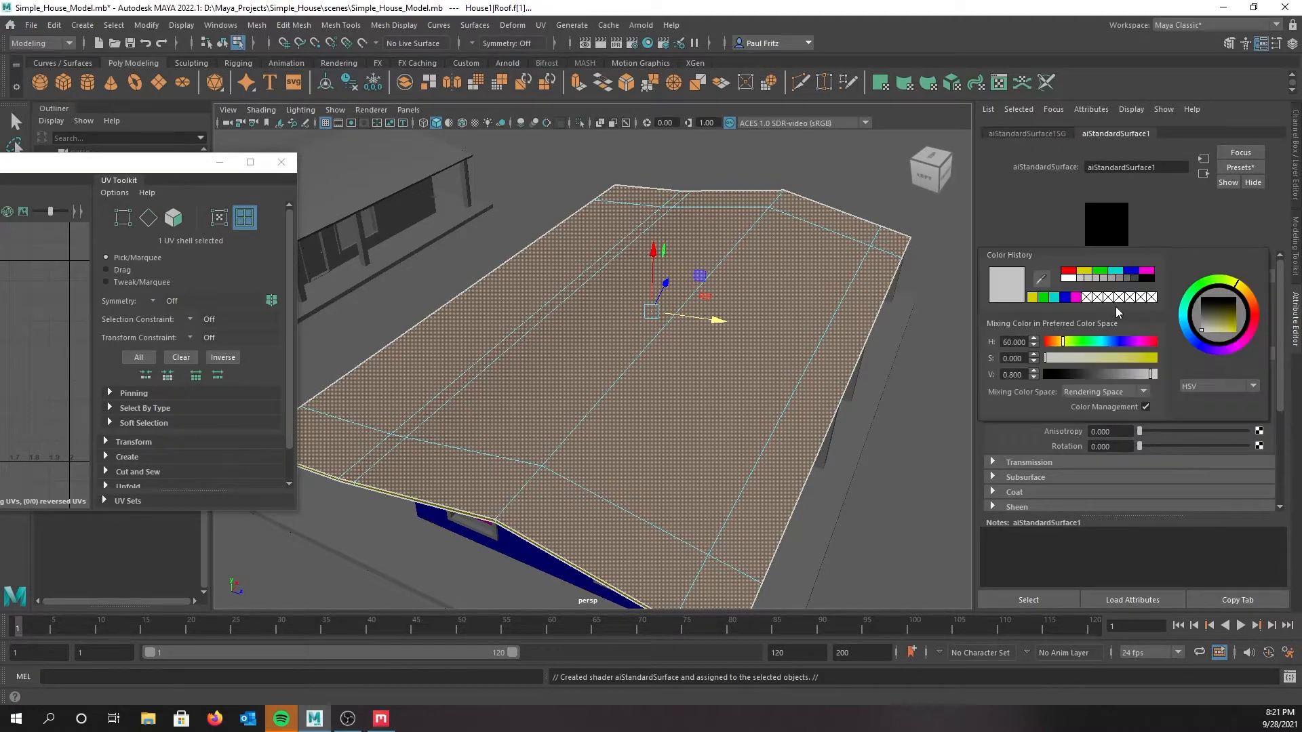
click(1066, 272)
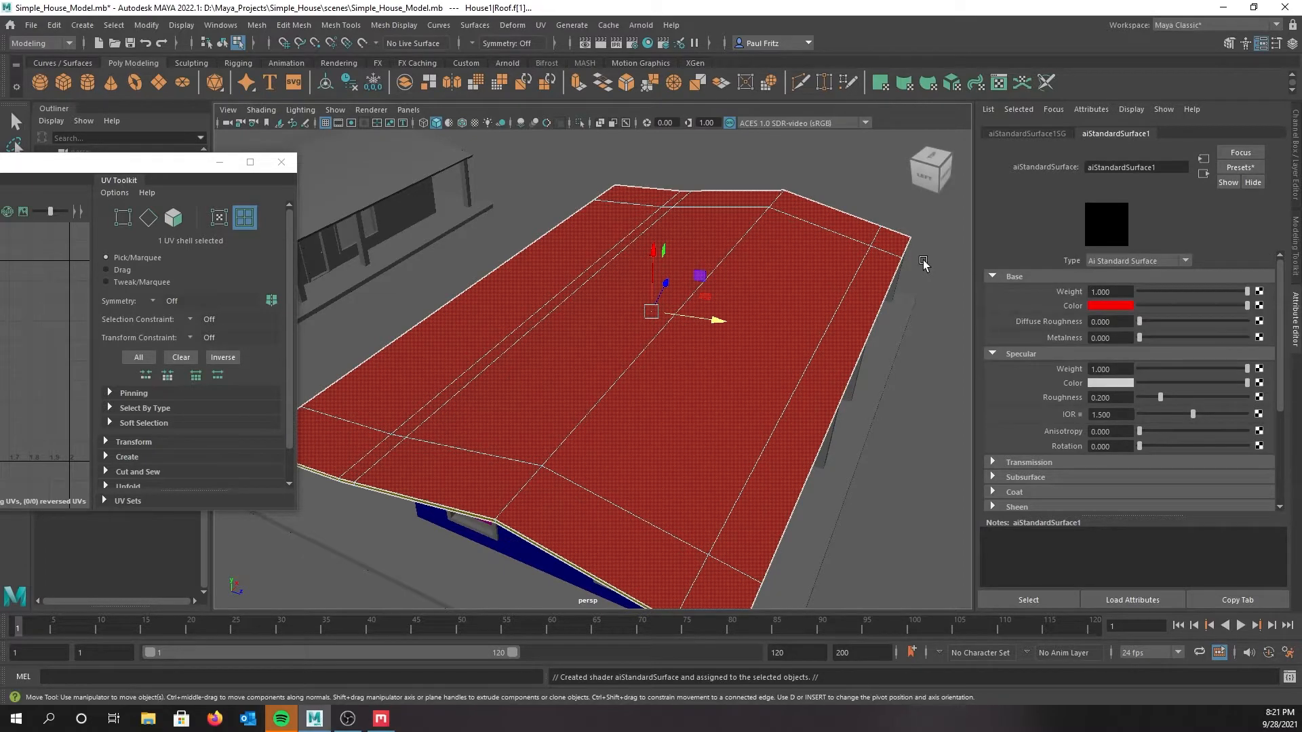
drag(1180, 169, 1086, 167)
text(Red)
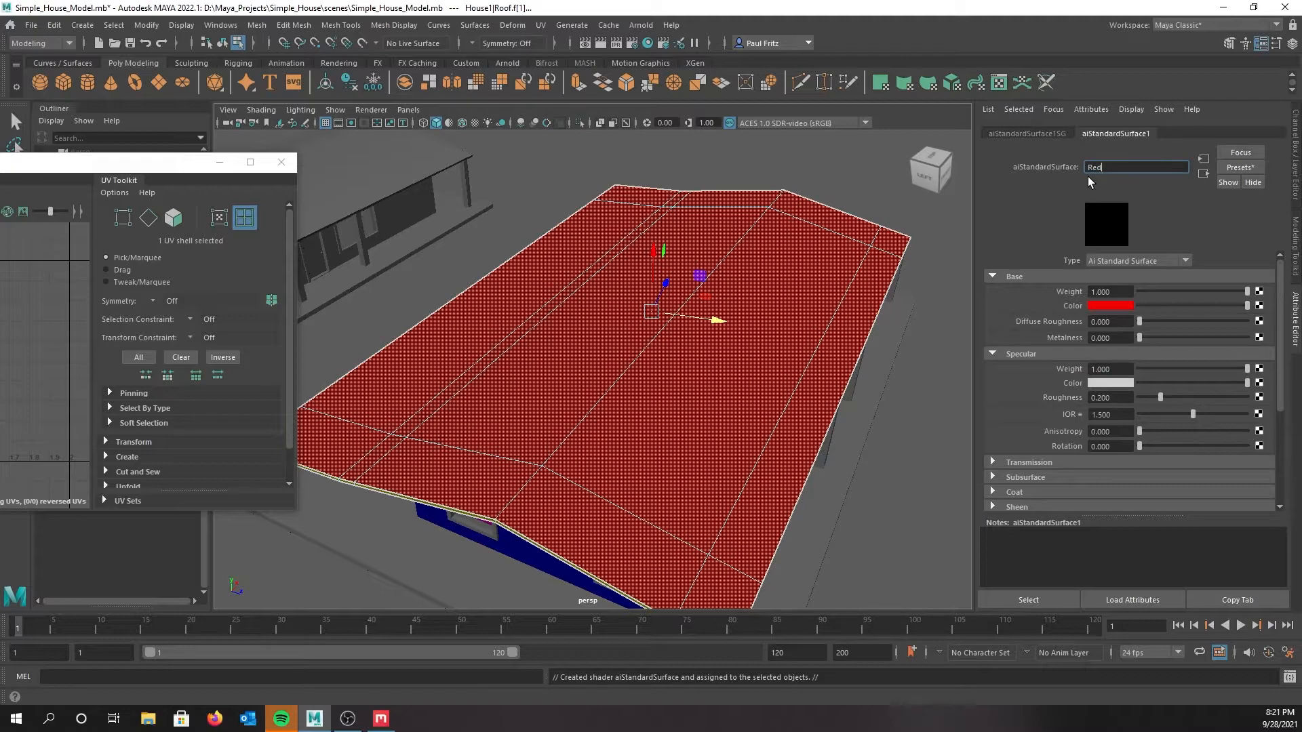
key(Return)
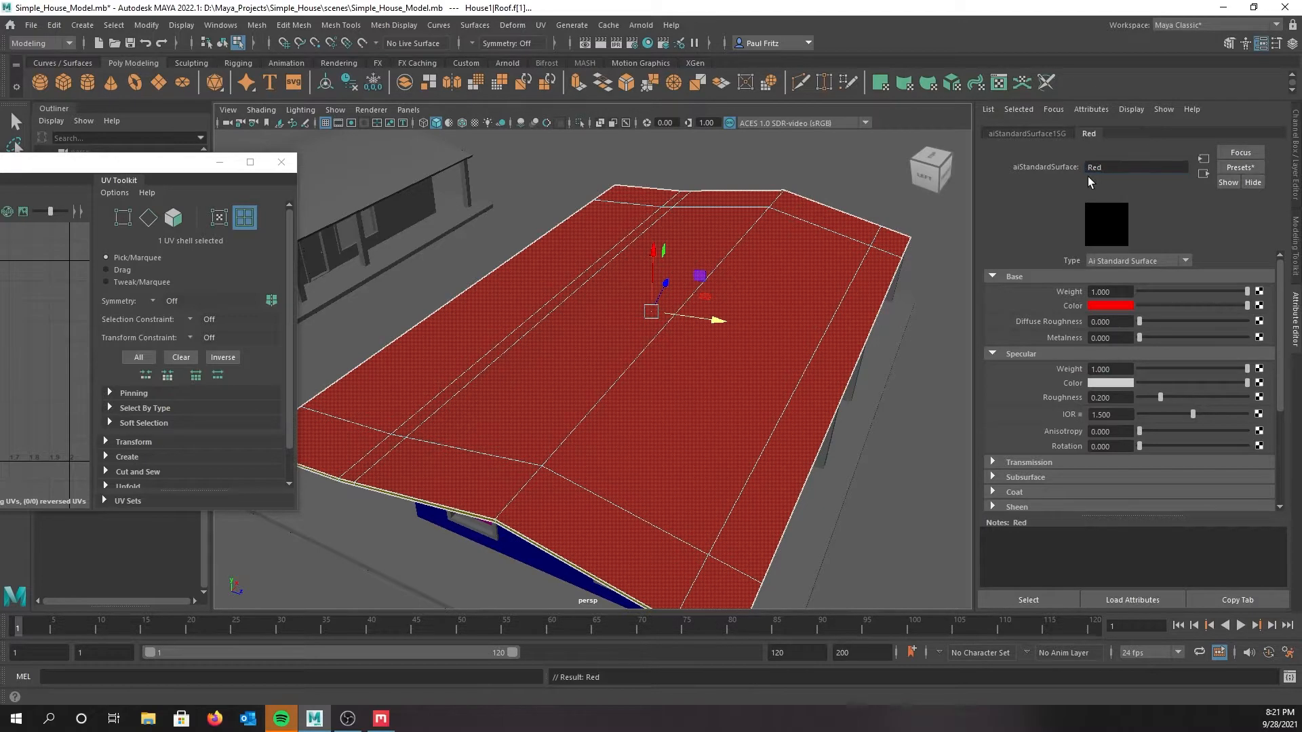
Rename the shading group of the roof top's material as Red
click(1047, 132)
drag(1186, 168, 1081, 163)
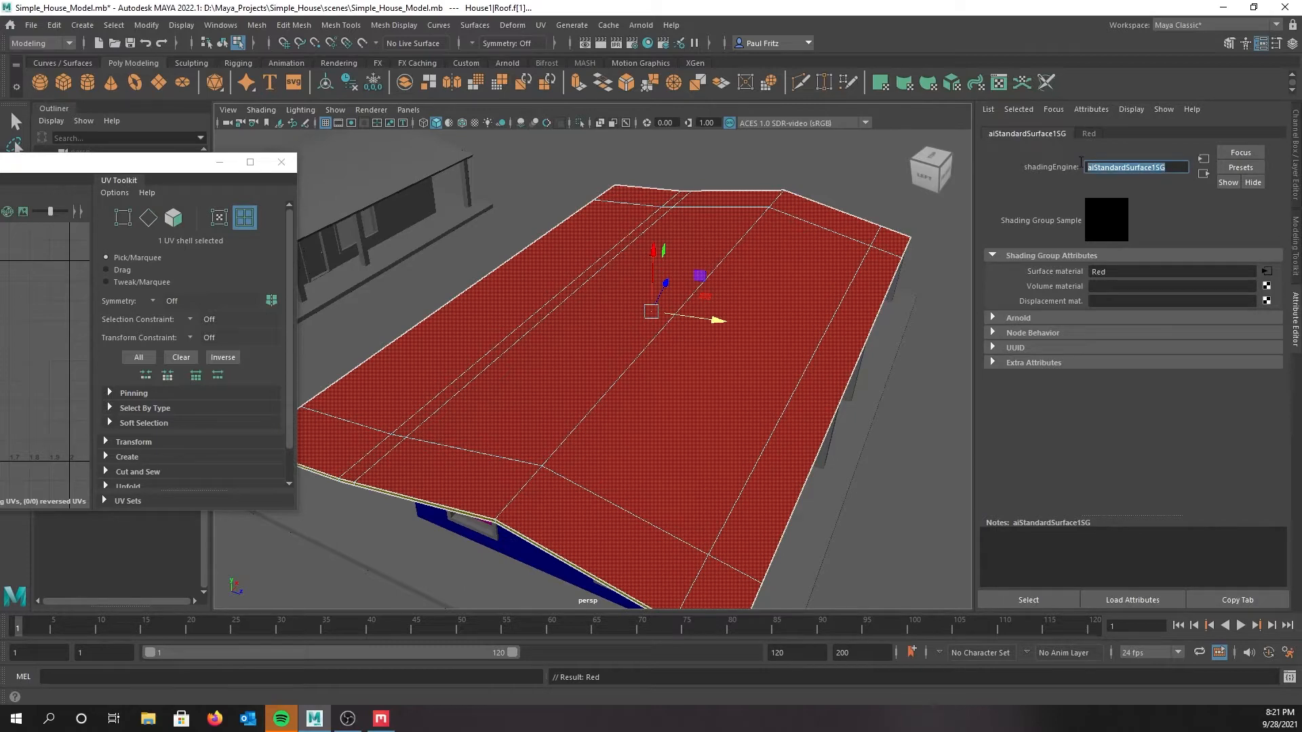
text(Red)
key(Return)
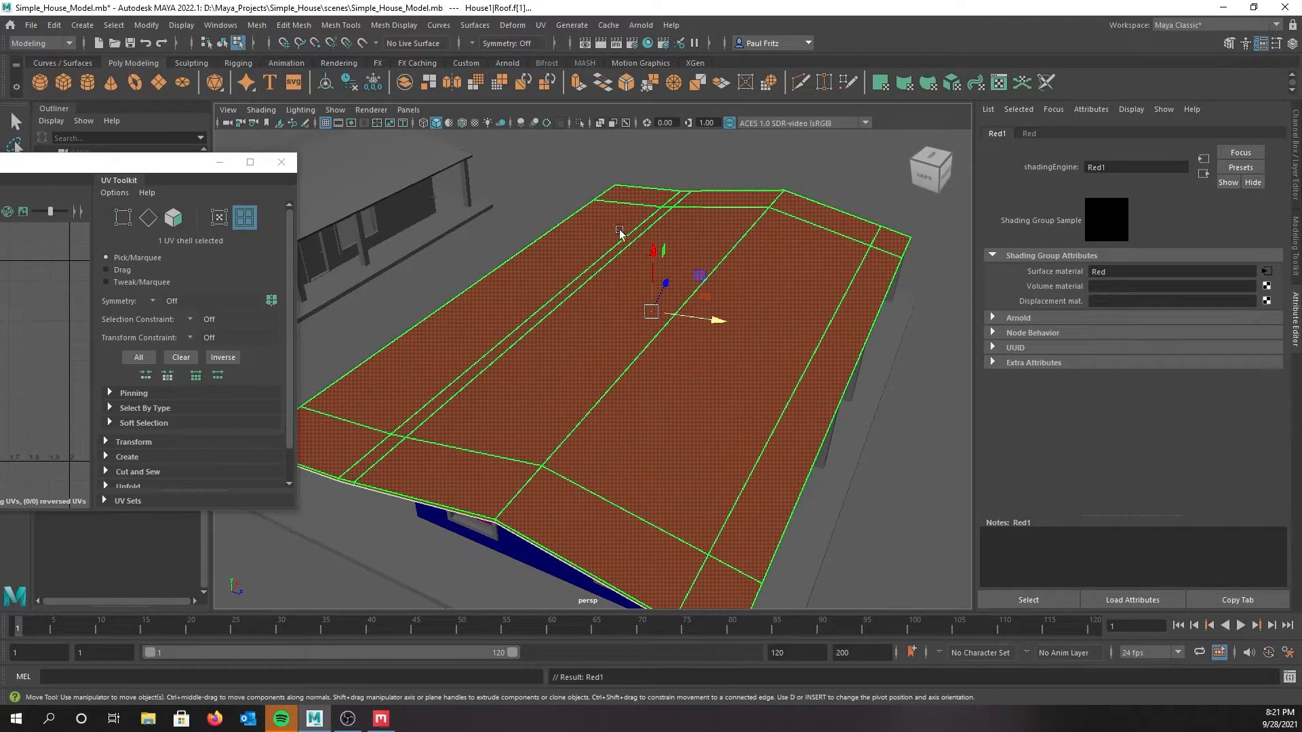
Return to object mode, select the whole roof of the duplicated house and isolate it
alt+drag(559, 263, 553, 251)
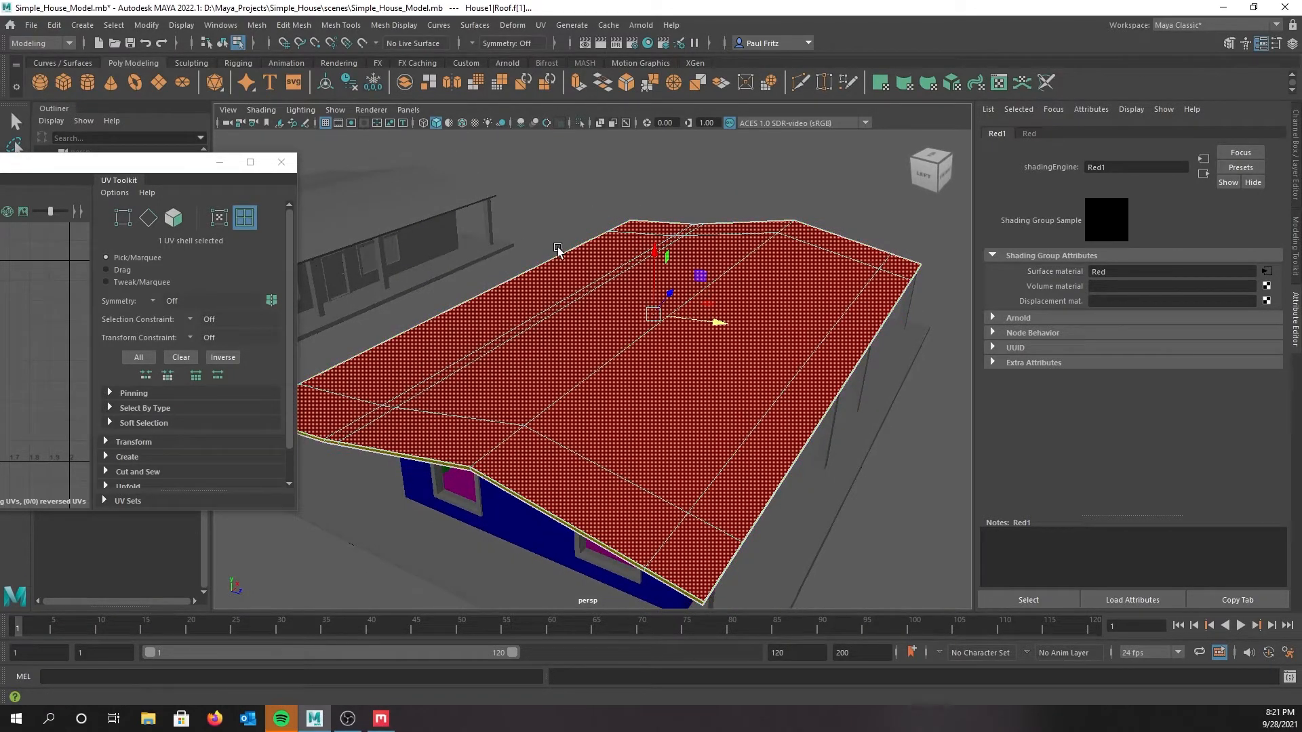
right_drag(576, 207, 621, 180)
click(621, 183)
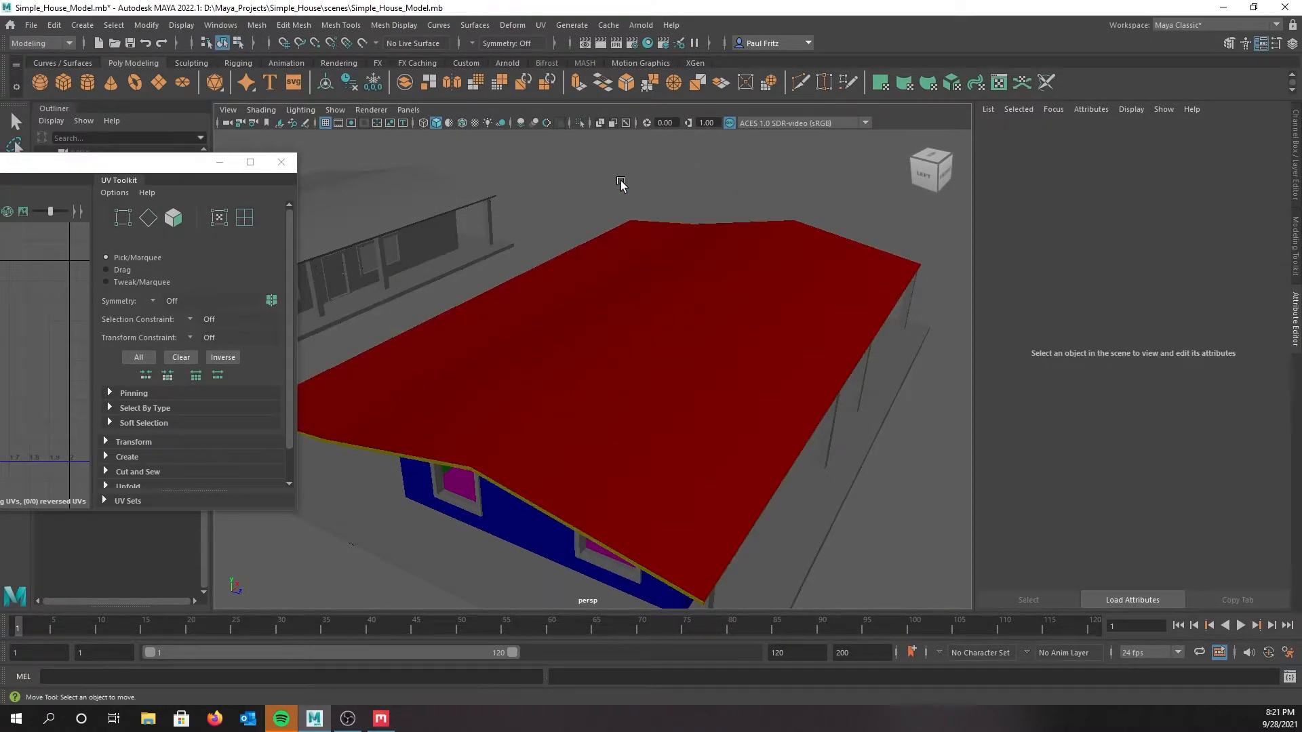
click(655, 290)
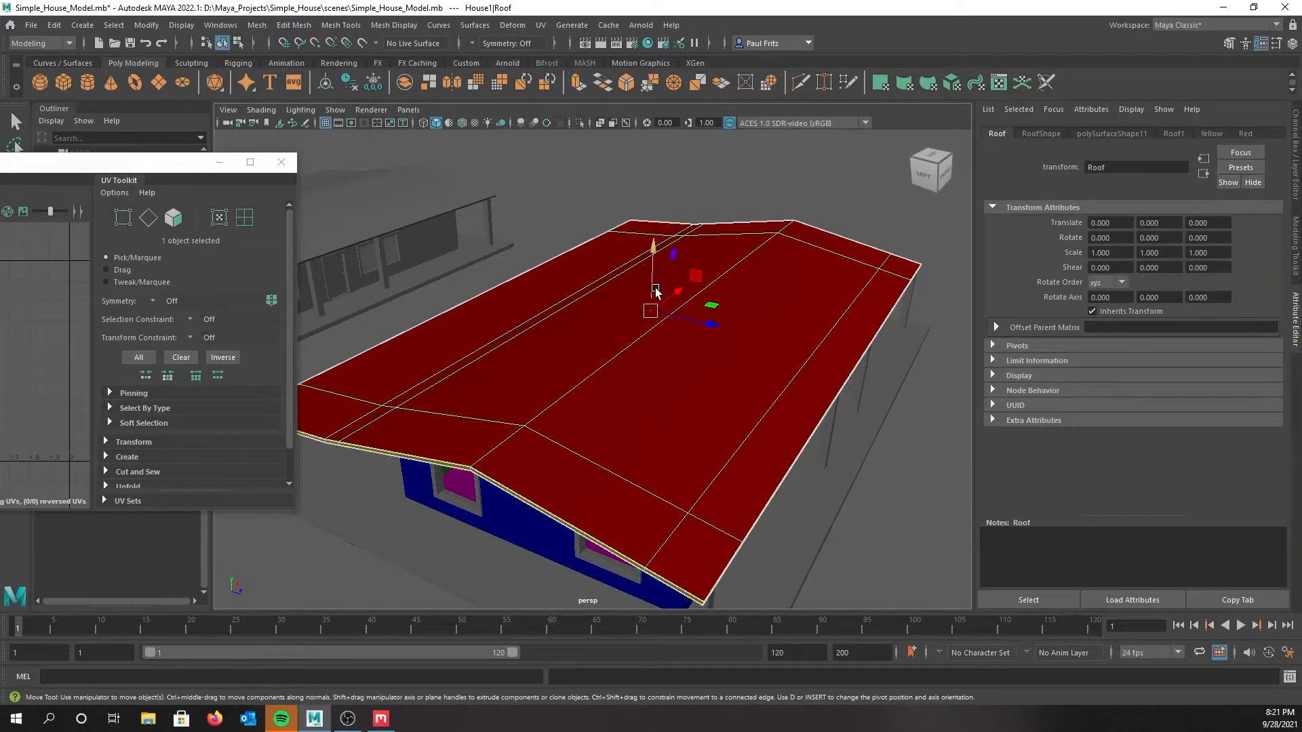
key(ctrl+1)
Examine the roof's underside, both isolated and together with the rest of the house, to see which faces lie inside the walls
alt+drag(561, 326, 584, 212)
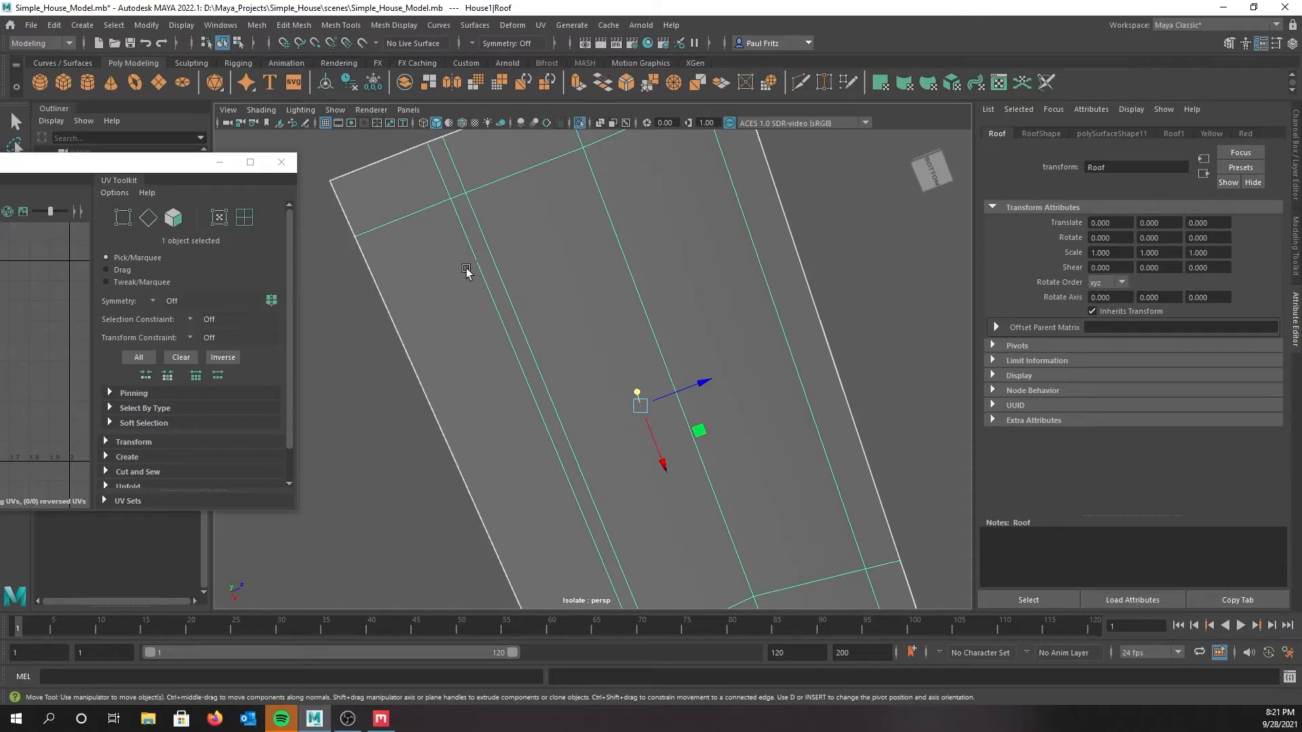
alt+drag(460, 280, 552, 270)
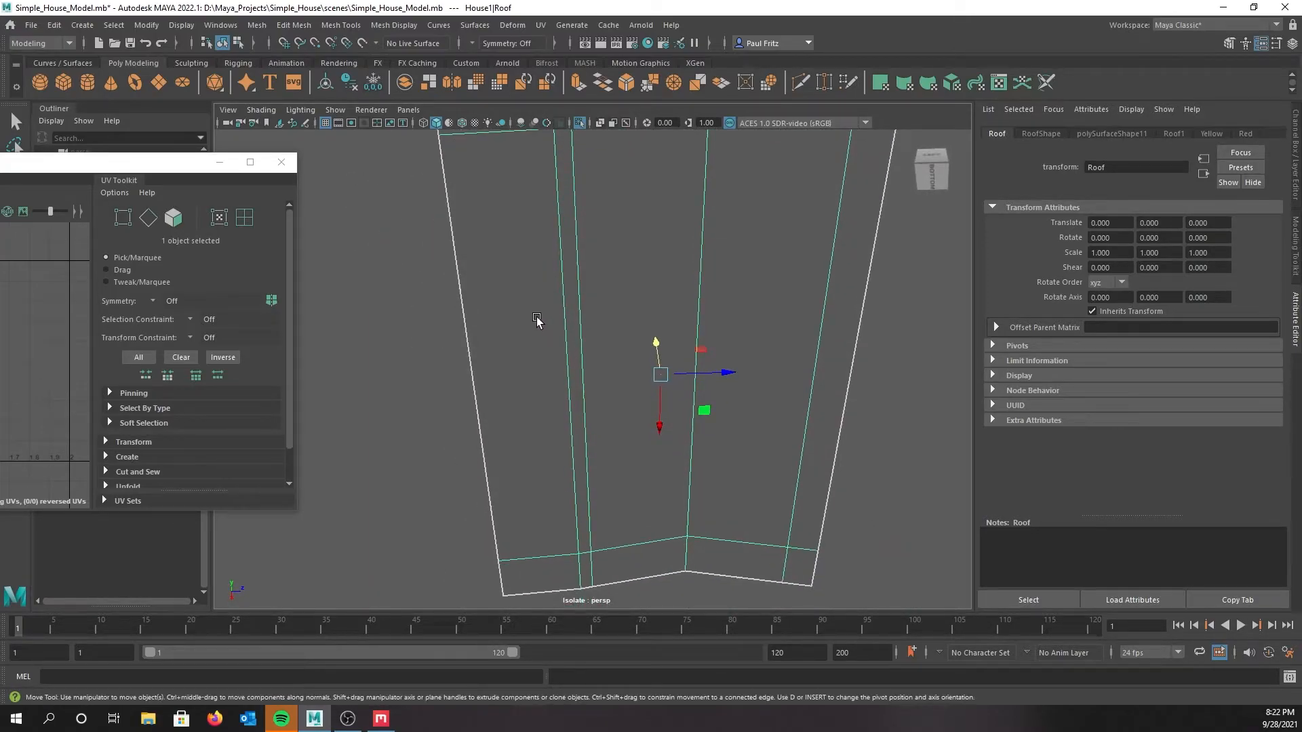
drag(87, 174, 0, 174)
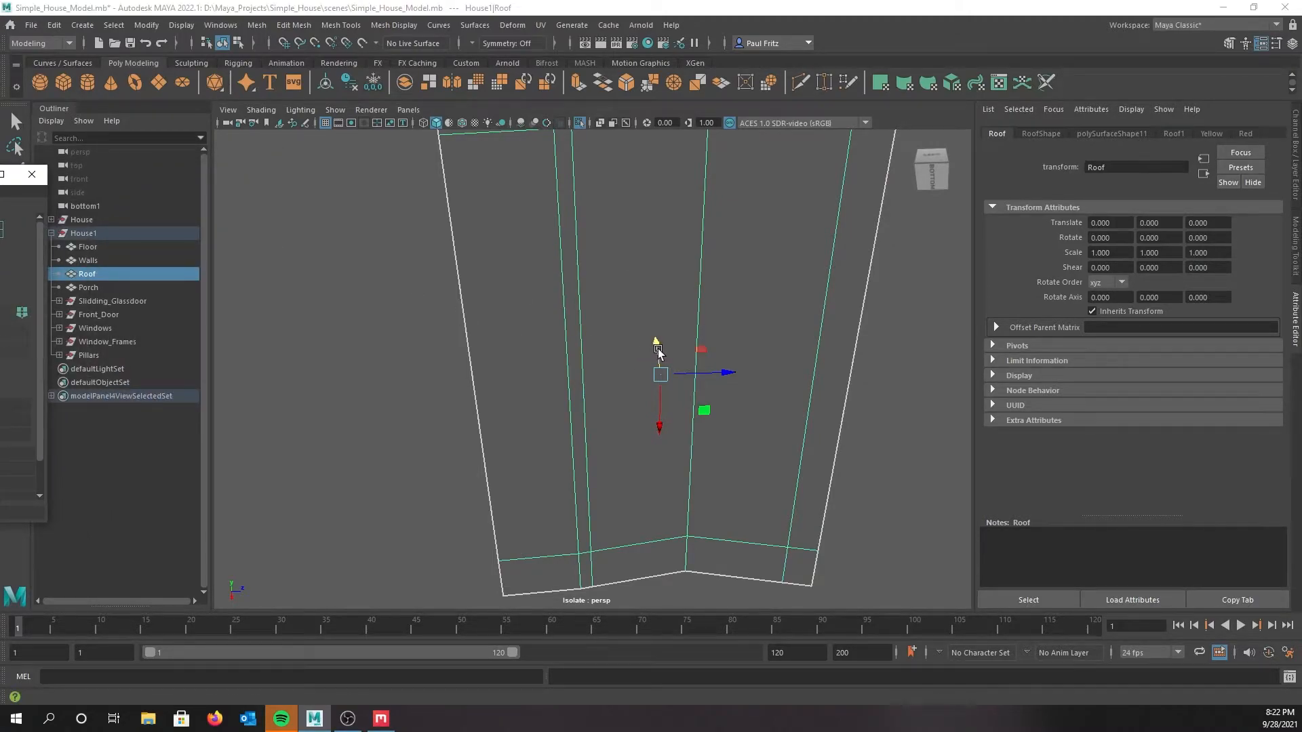
key(ctrl+1)
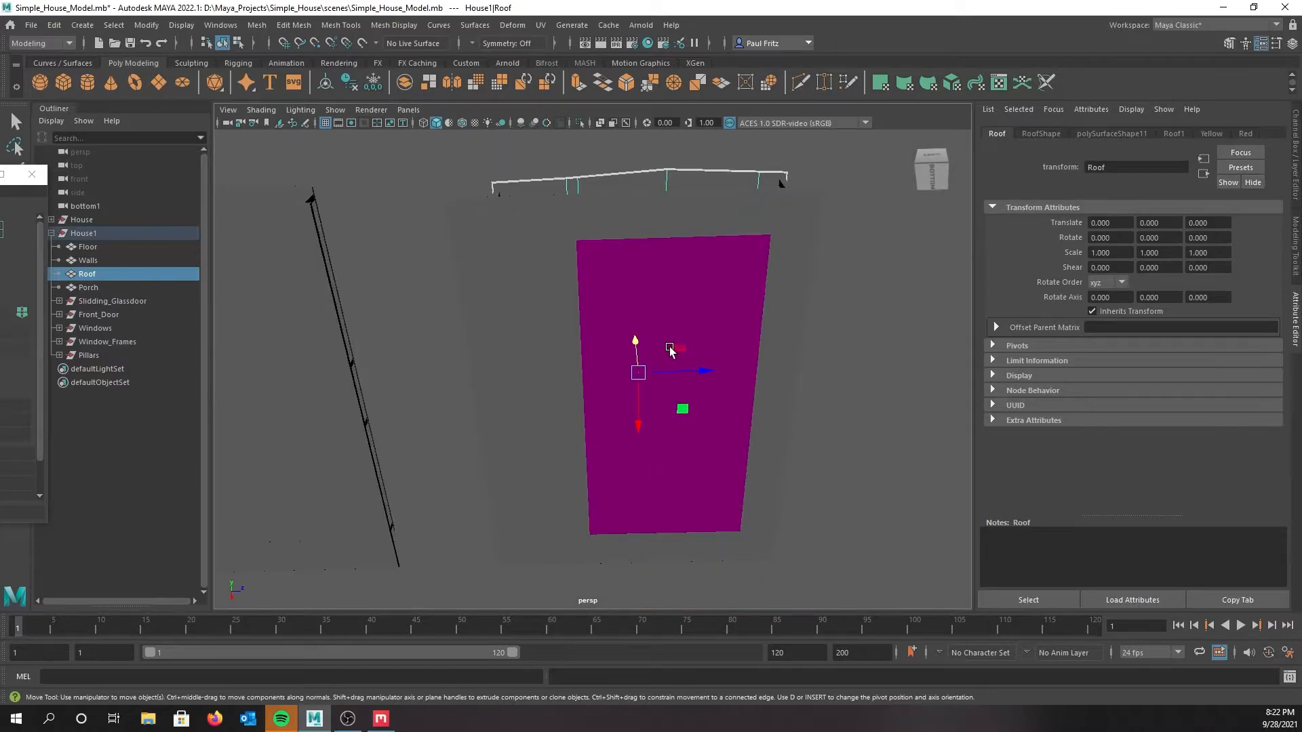
alt+drag(619, 307, 624, 339)
scroll(623, 339, up, 5)
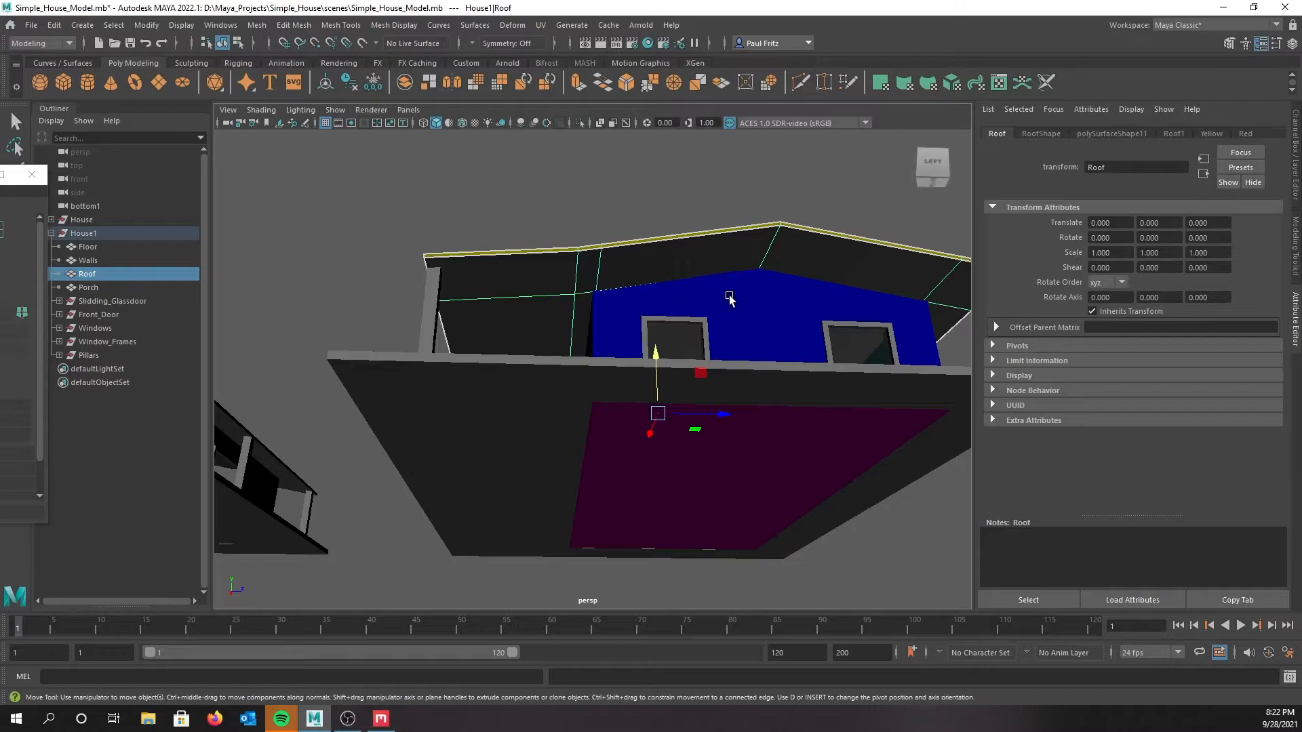
key(ctrl+1)
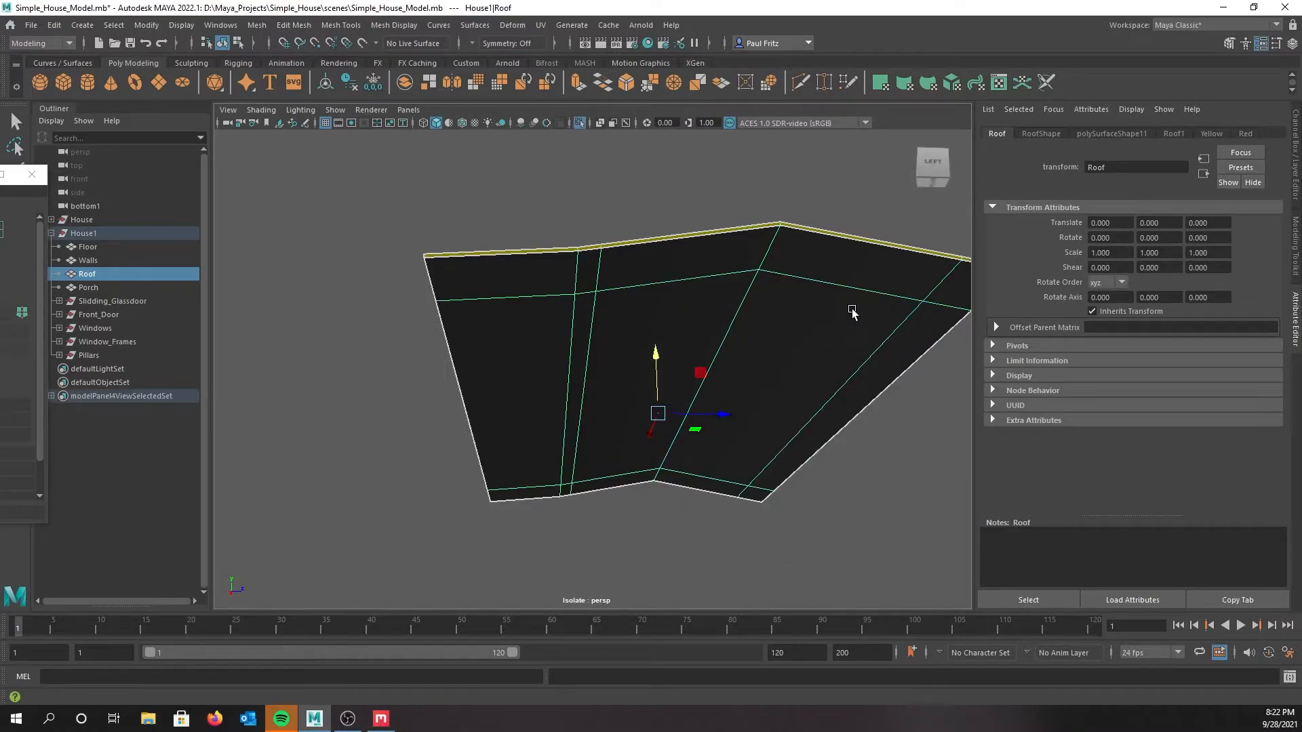
alt+drag(708, 320, 697, 291)
Select the two large inner ceiling faces of the roof's underside in the UV layout, then uncover the model
drag(0, 179, 408, 186)
mouse_move(388, 373)
right_down()
mouse_move(325, 357)
mouse_move(380, 368)
mouse_move(381, 389)
right_up()
click(295, 408)
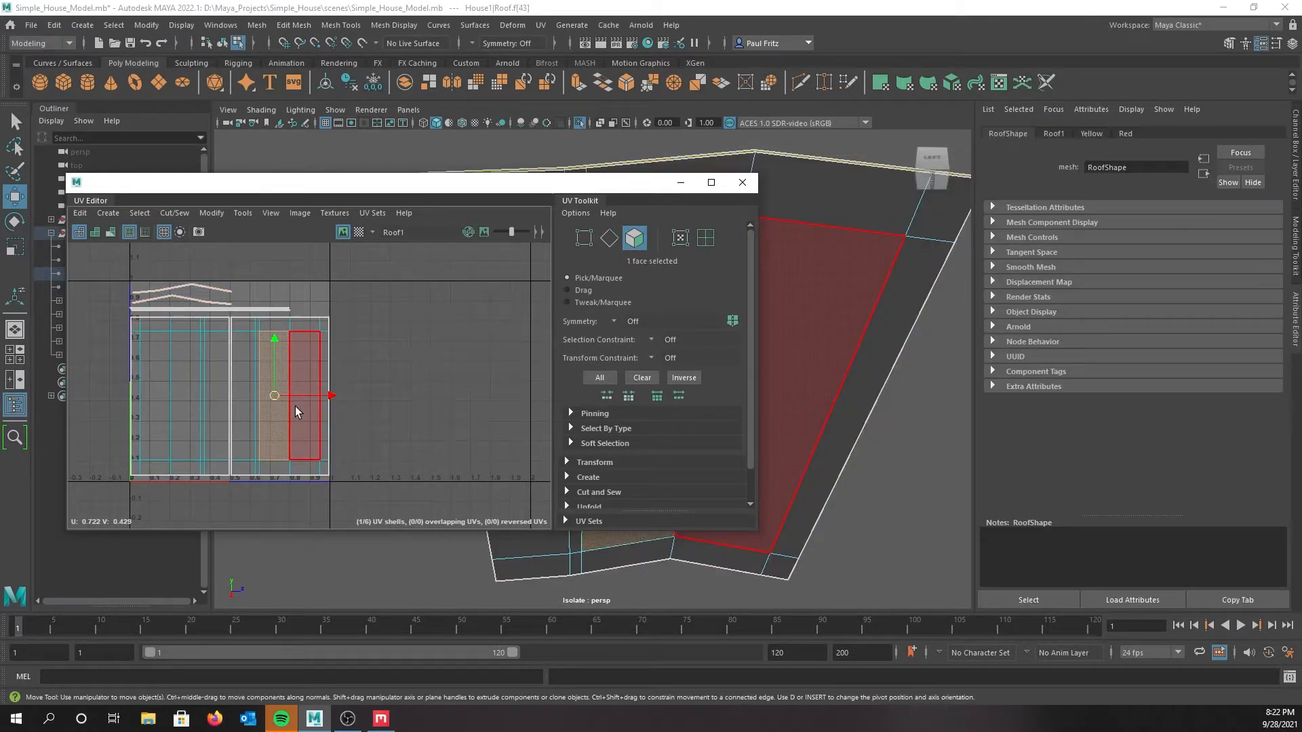
shift+click(295, 405)
drag(432, 190, 188, 196)
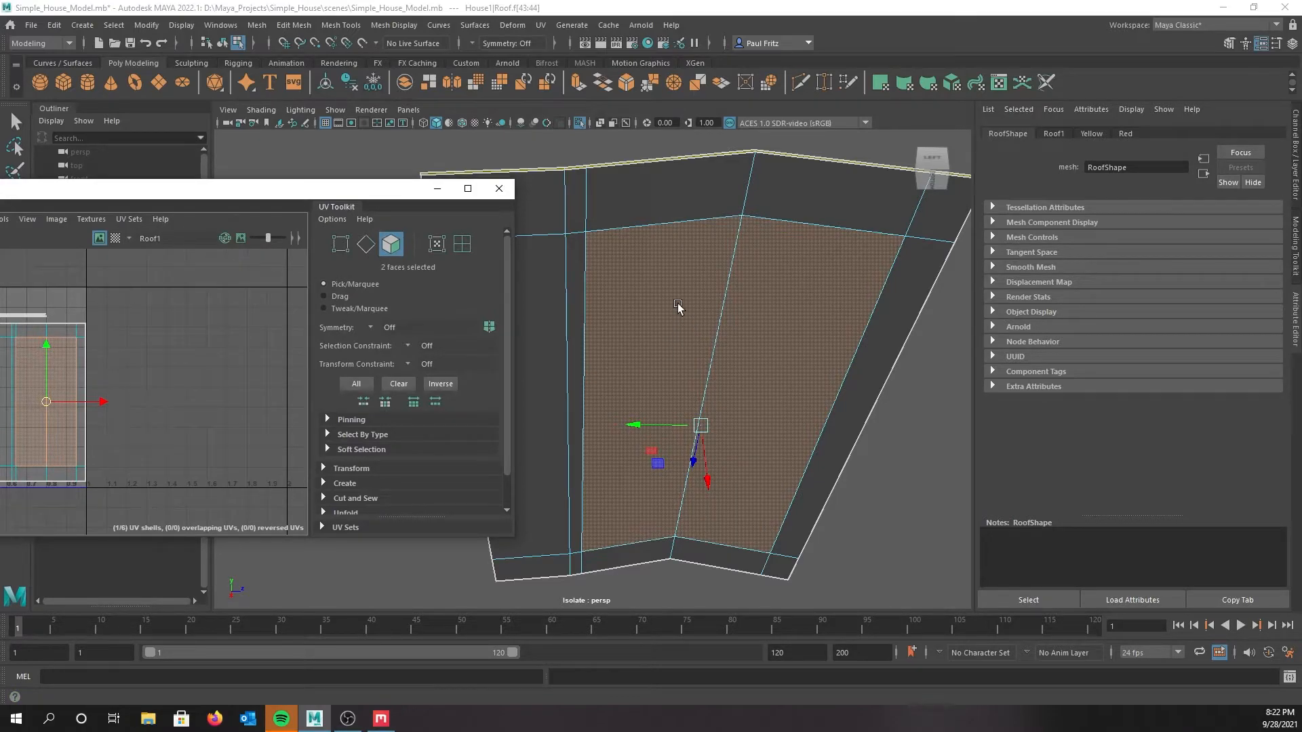
Assign a new Arnold aiStandardSurface material to the two selected ceiling faces
right_drag(685, 311, 645, 658)
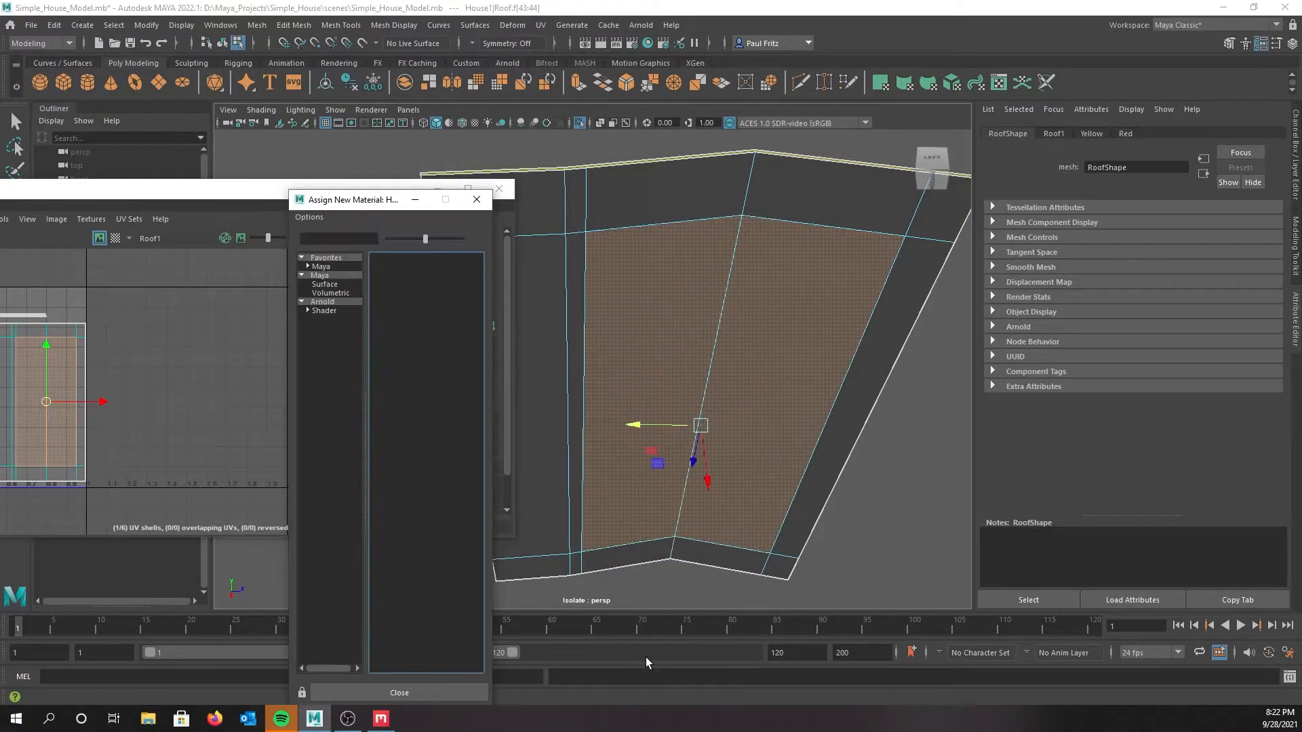
click(347, 301)
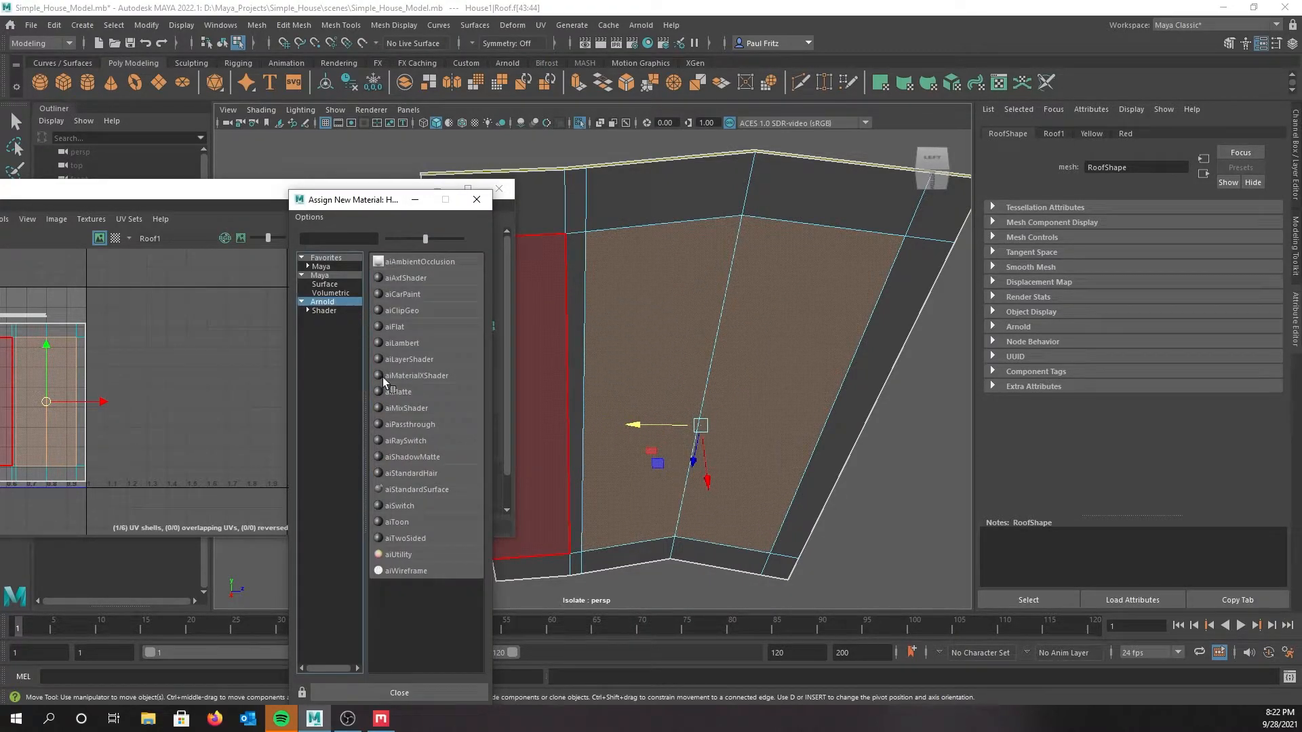
click(423, 489)
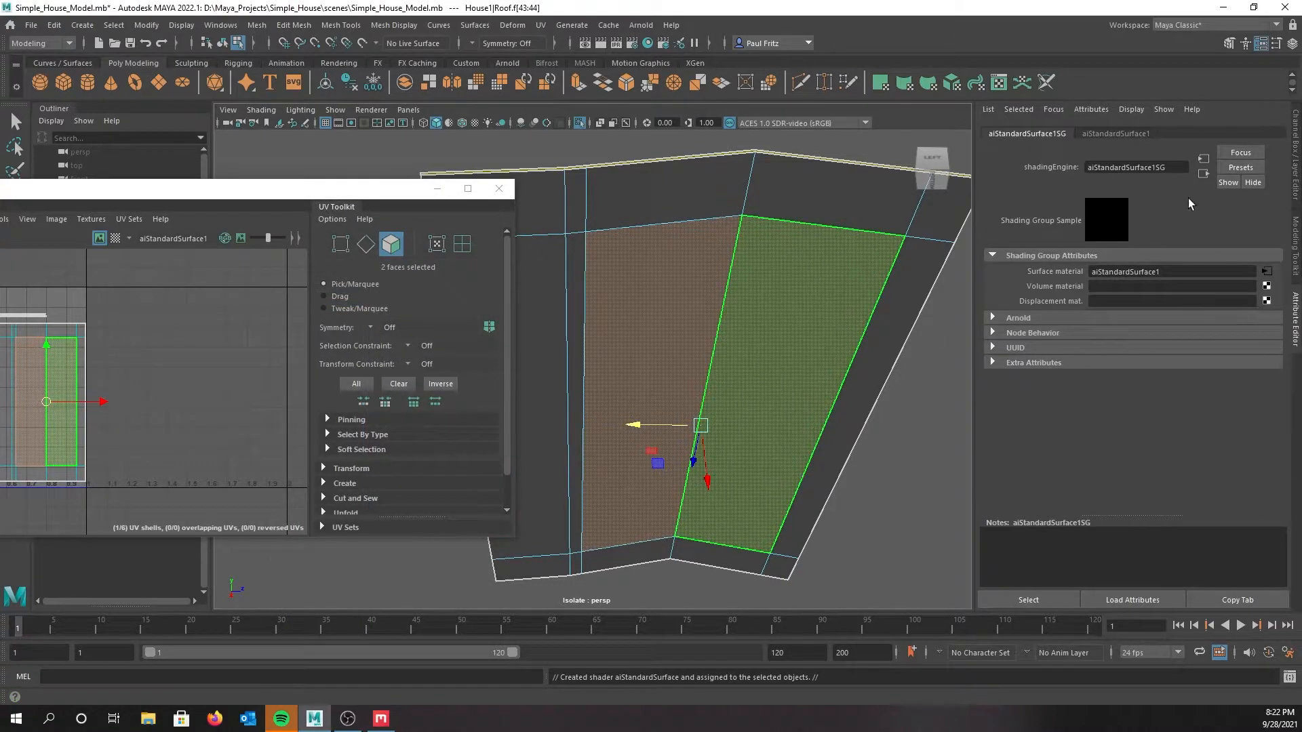
Set the base color of the ceiling faces' material to white and name the material White
click(1145, 135)
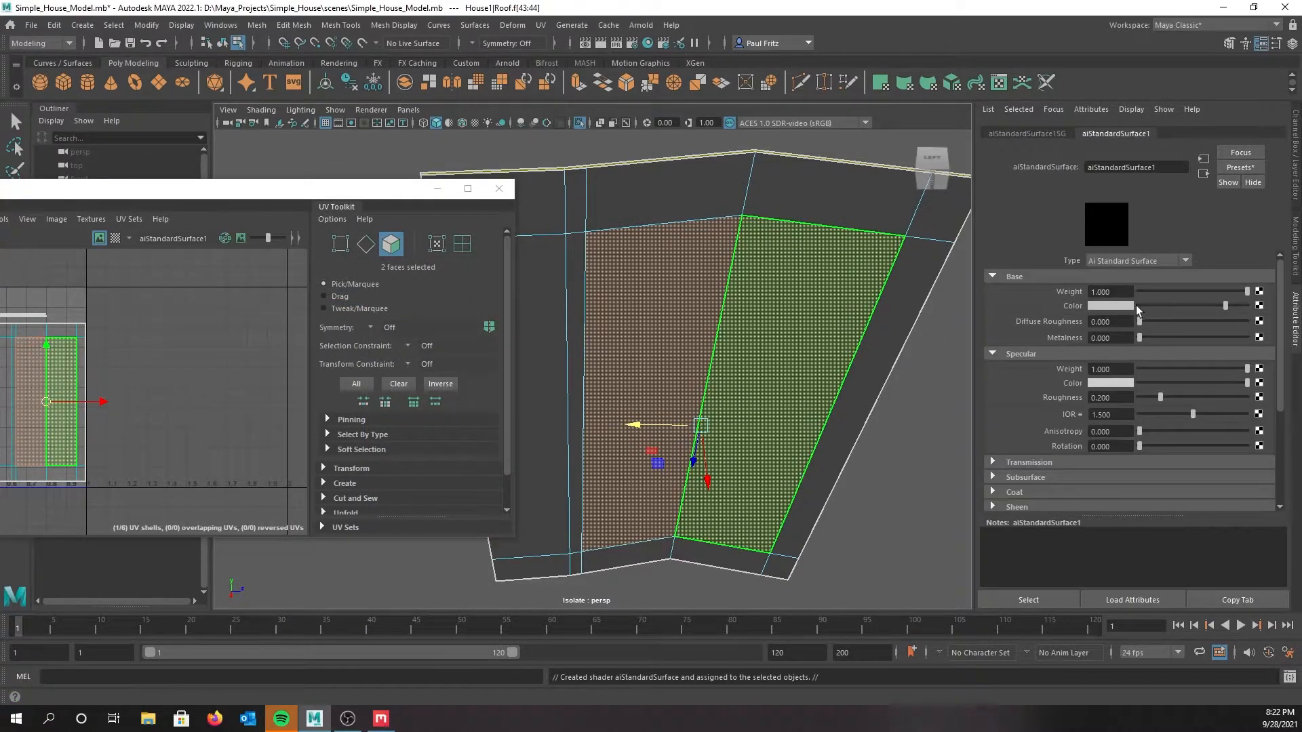
click(1129, 305)
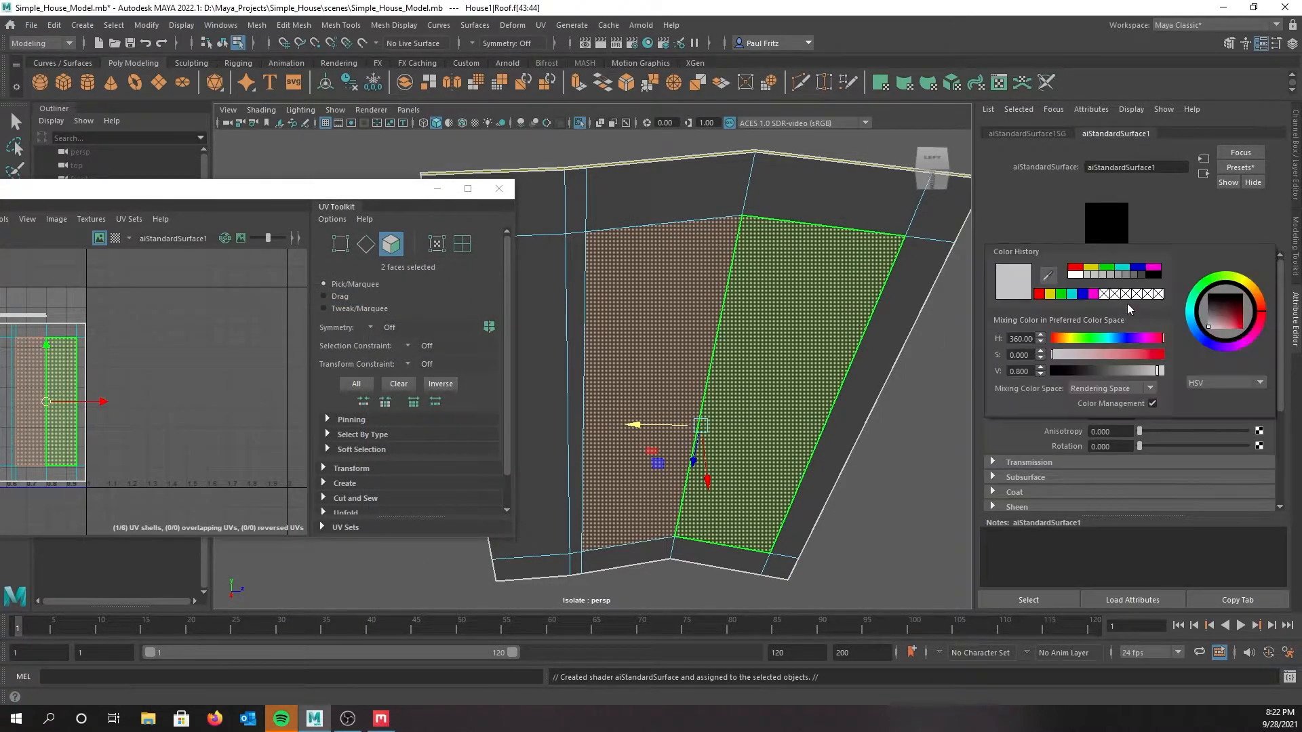
click(1078, 274)
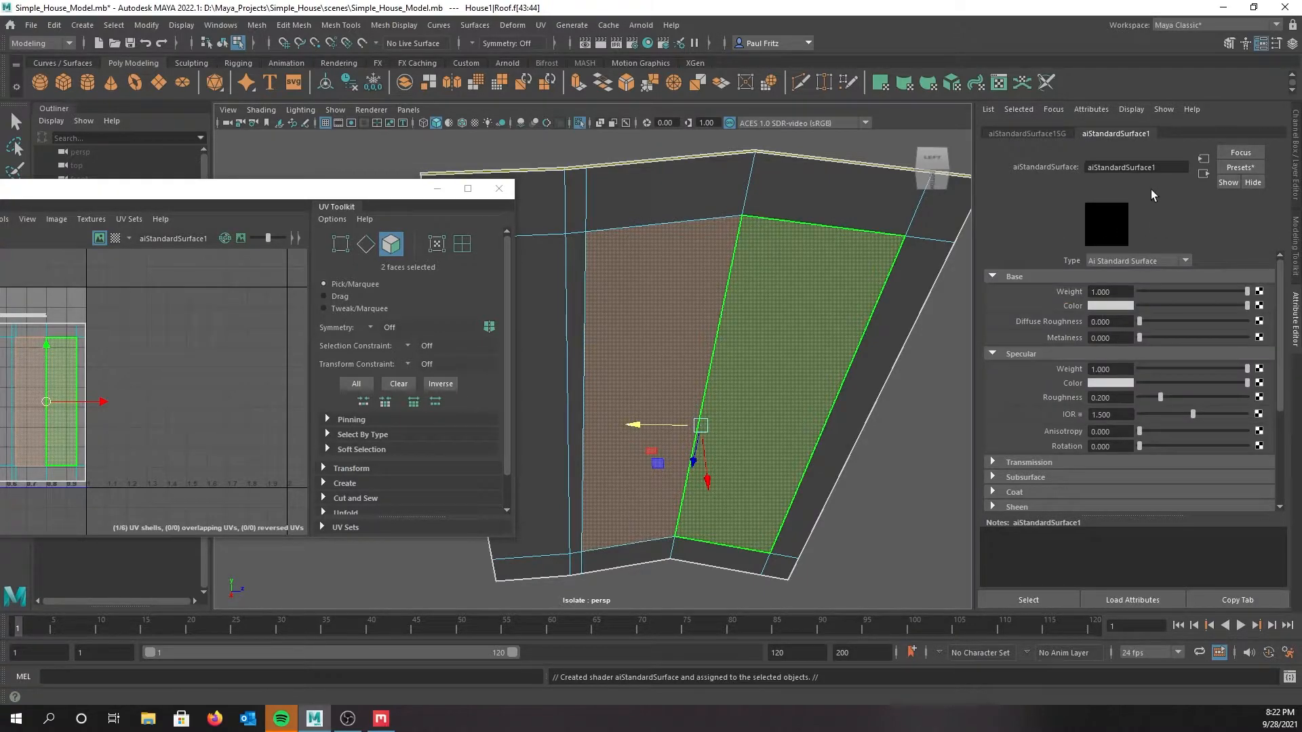
drag(1156, 167, 1064, 169)
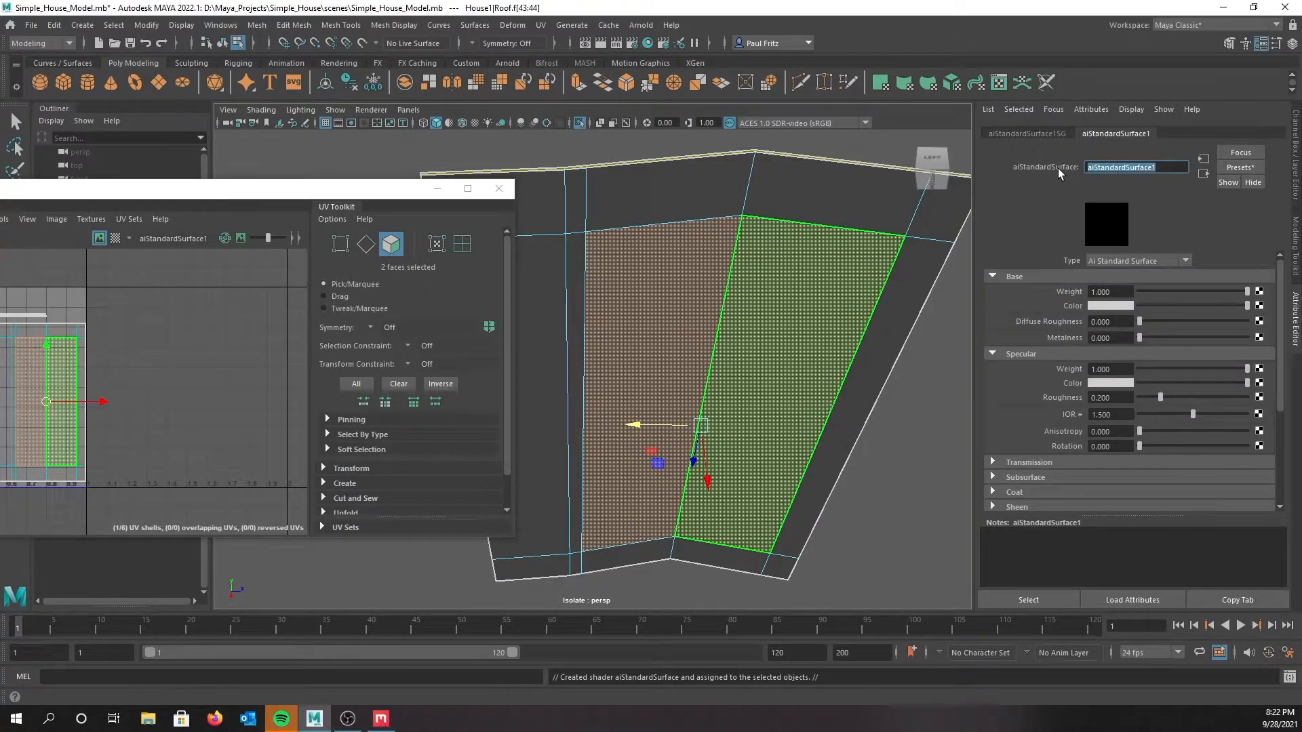
text(White)
key(Return)
Rename the shading group of the ceiling faces' material as White
click(1043, 132)
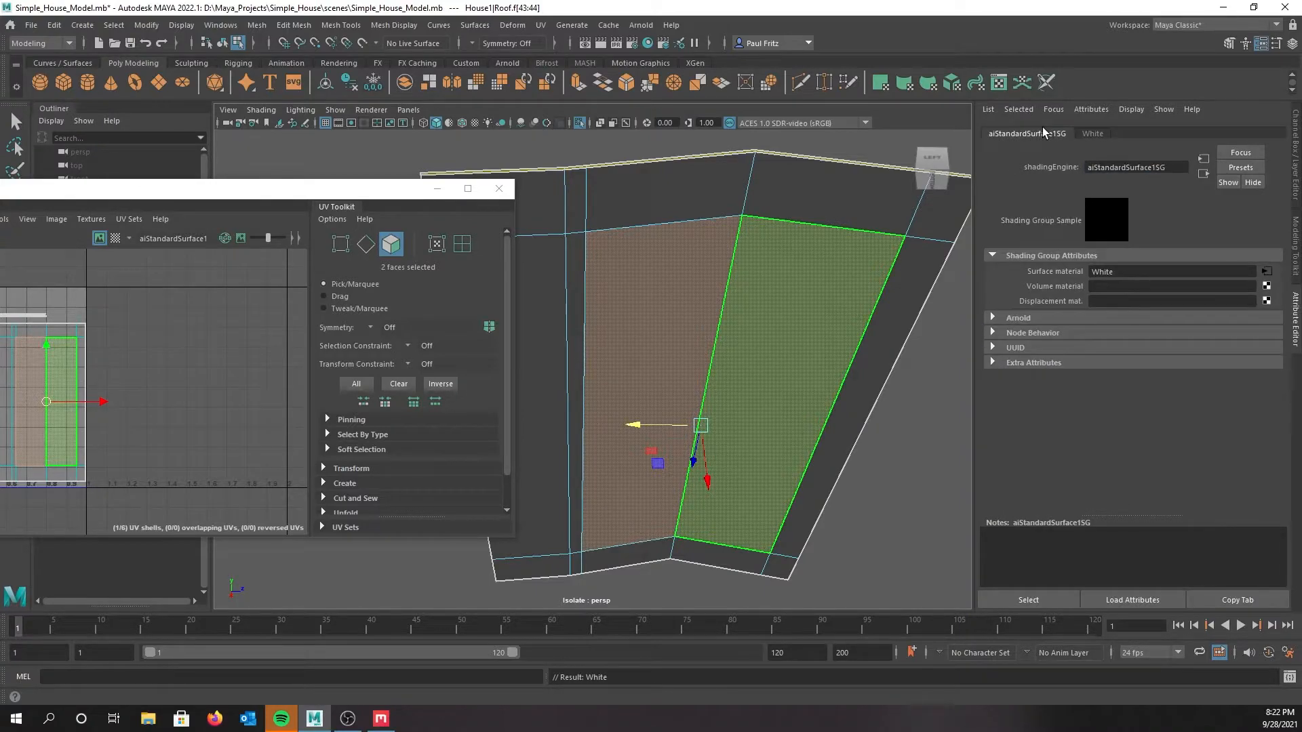
click(1172, 167)
double_click(1173, 168)
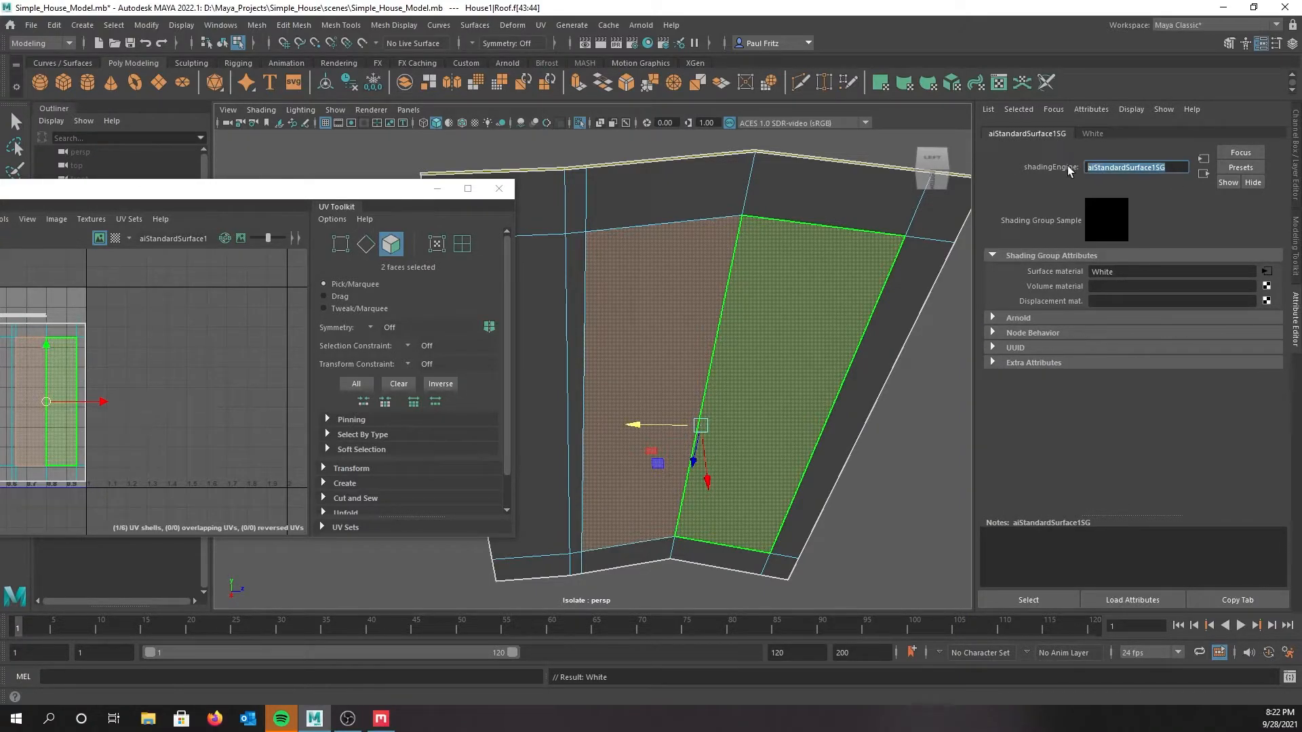
text(White)
key(Return)
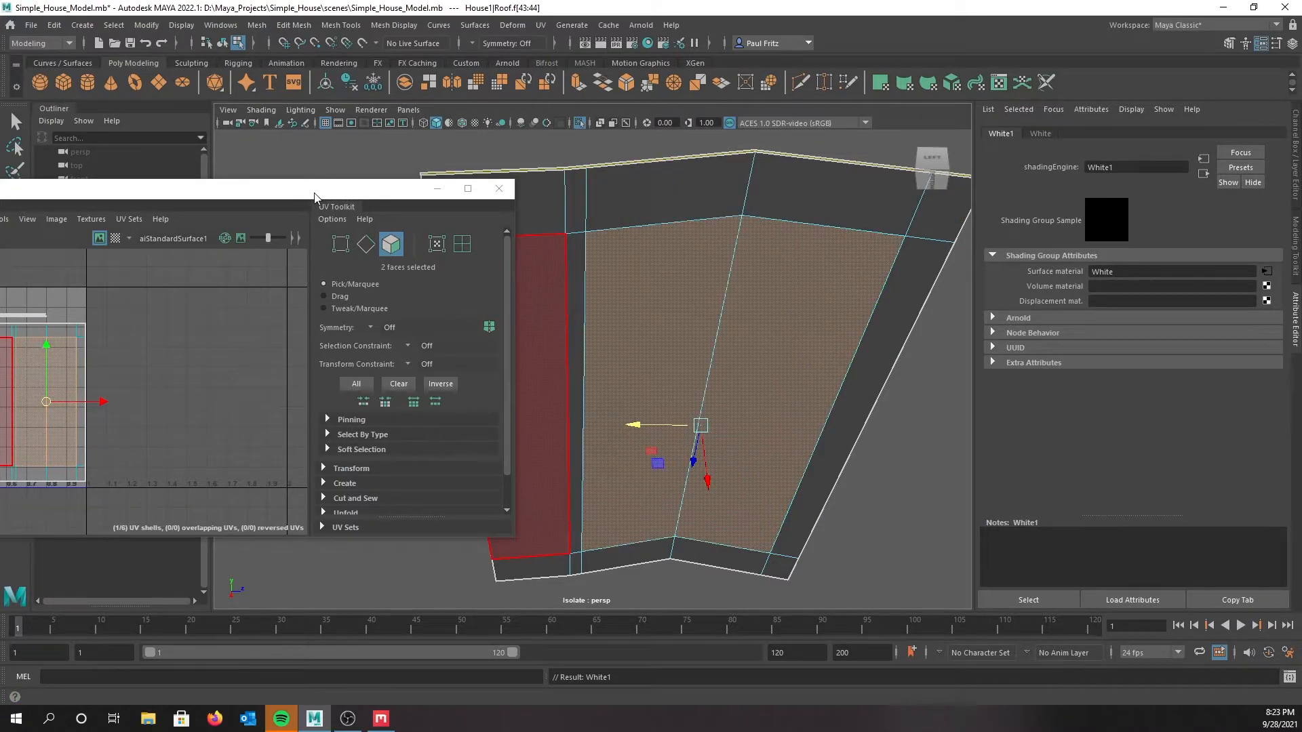
Select all underside roof faces surrounding the two ceiling faces in the UV layout, then uncover the model
drag(314, 196, 557, 190)
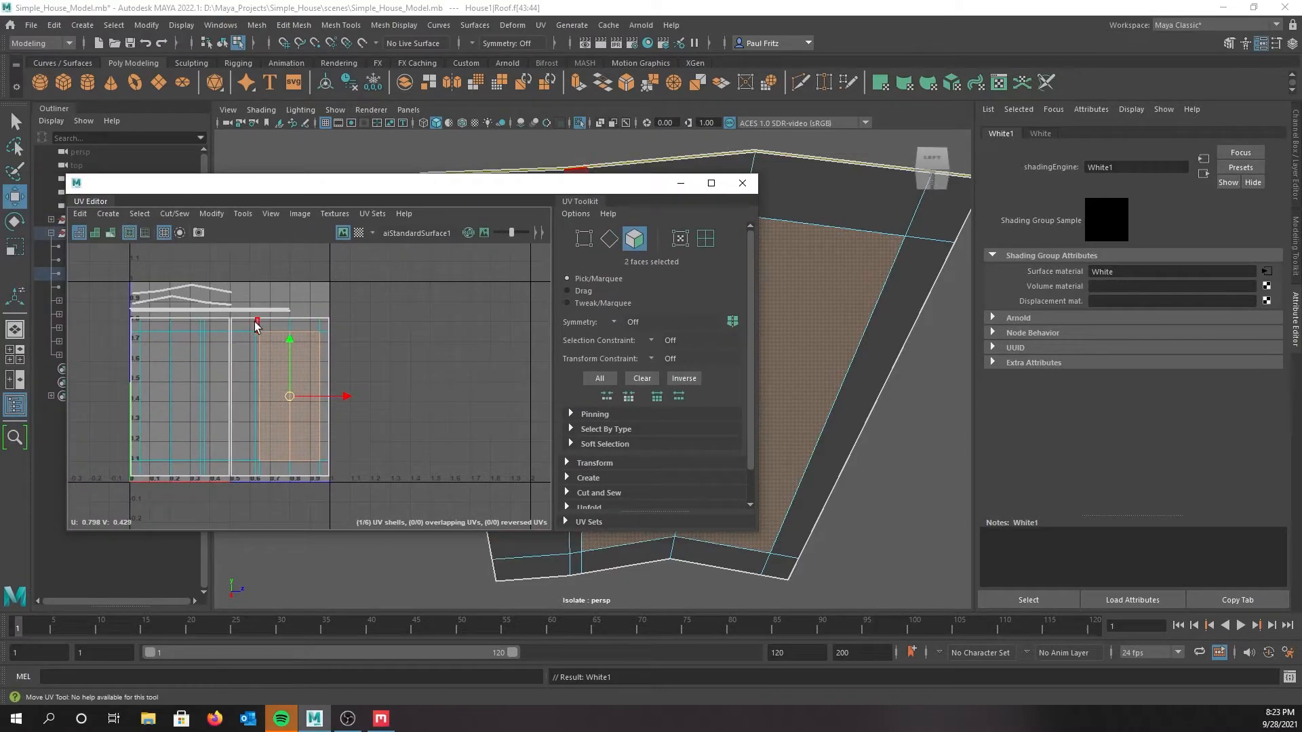
drag(241, 328, 257, 482)
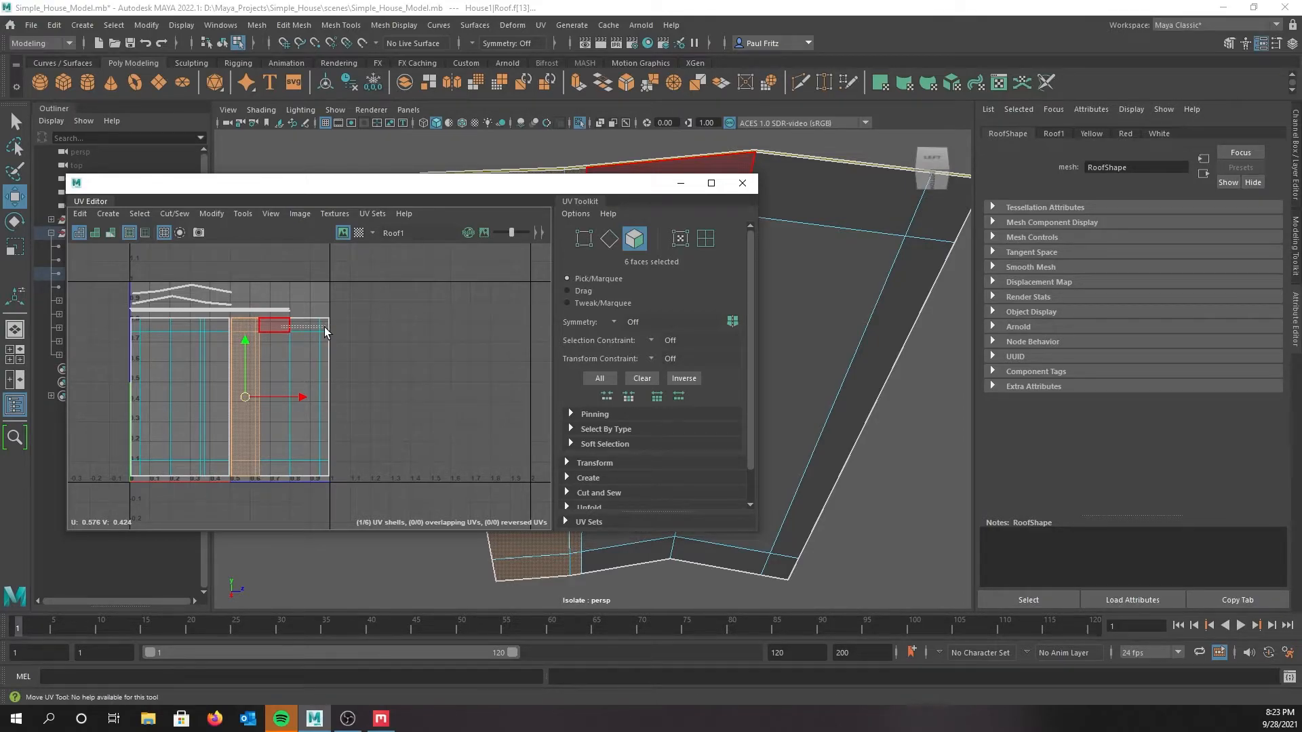
shift+drag(324, 327, 325, 327)
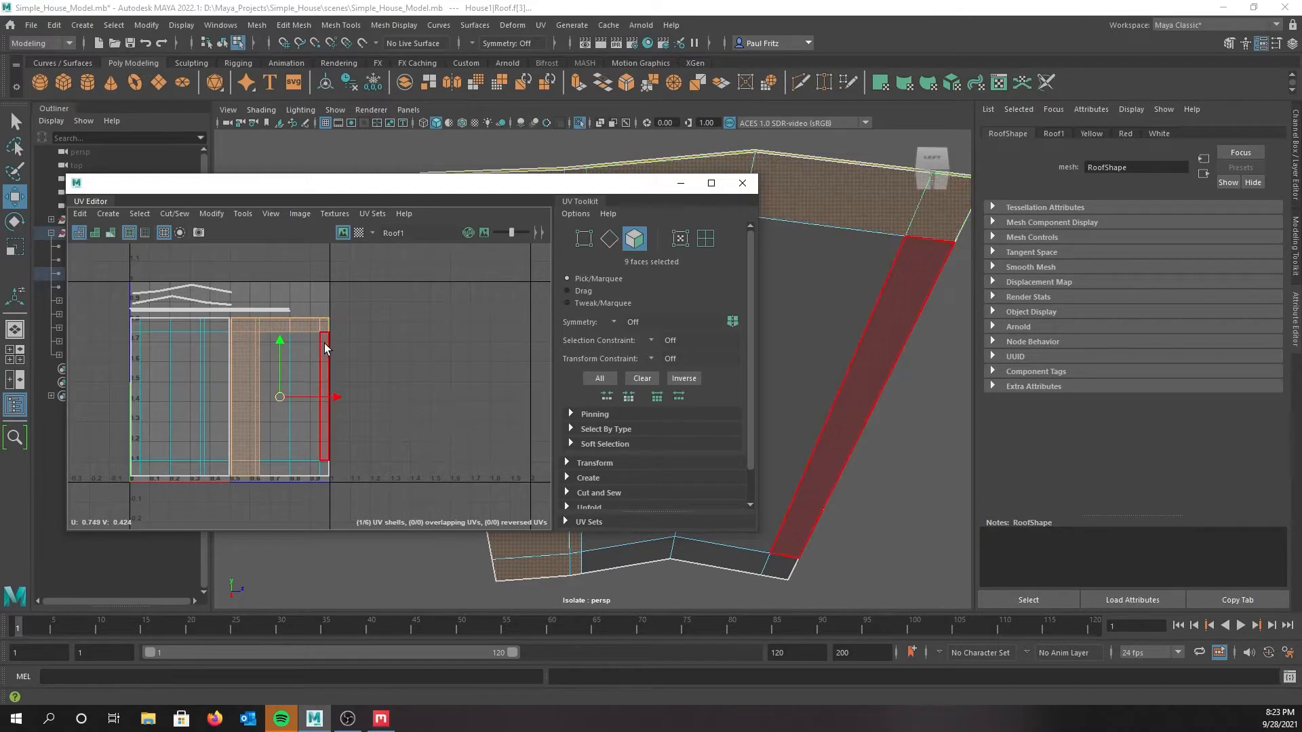
shift+click(323, 444)
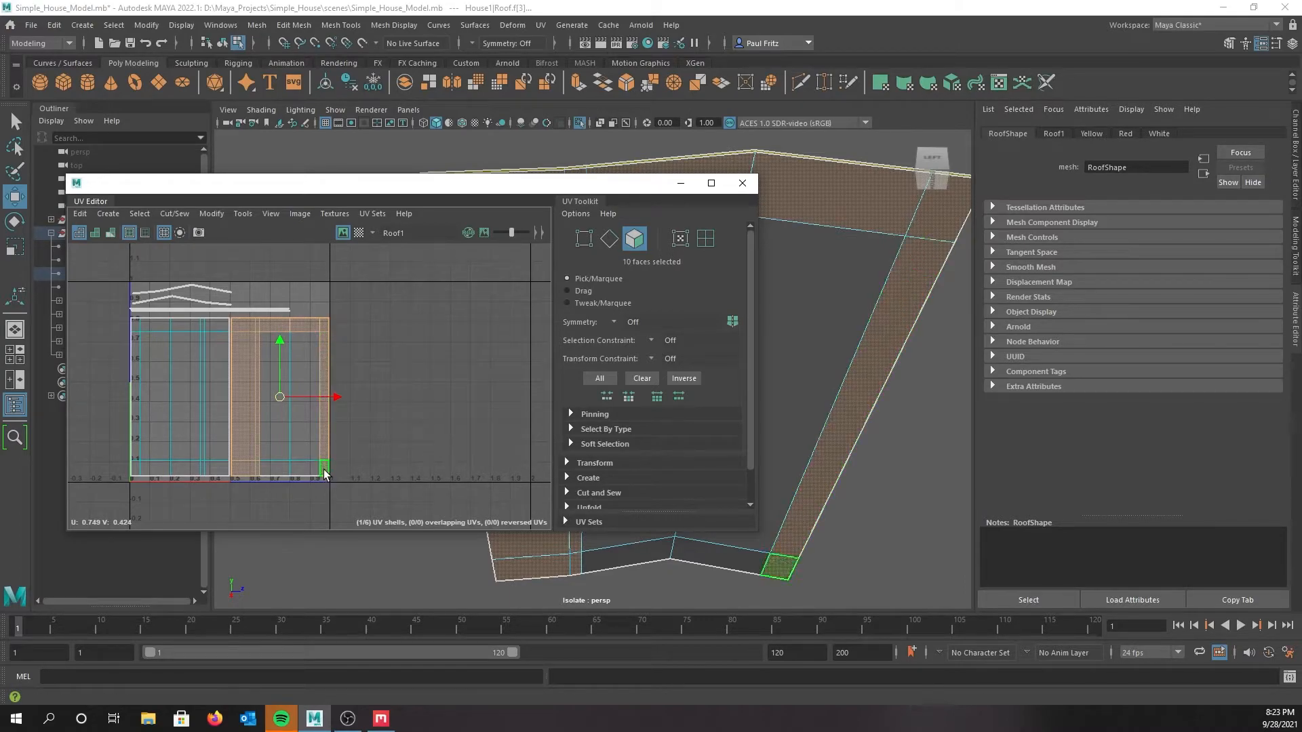
shift+click(287, 469)
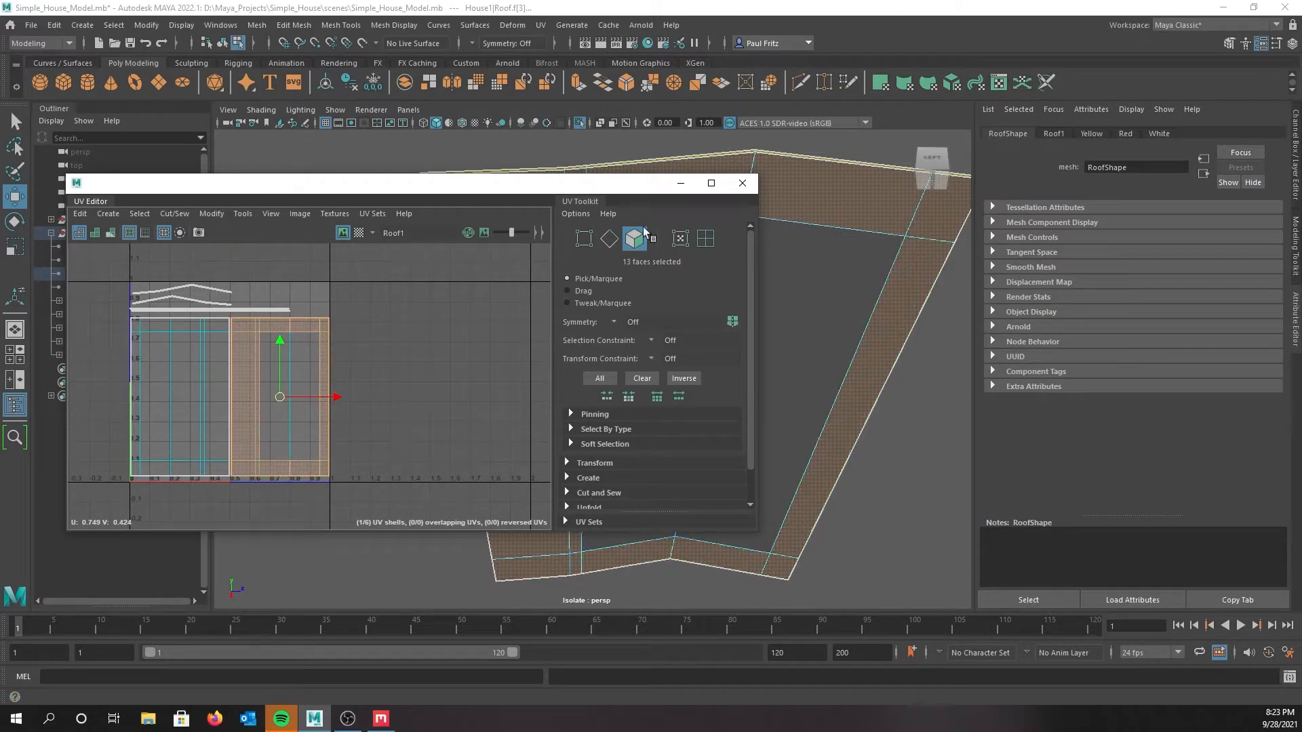
drag(596, 189, 273, 203)
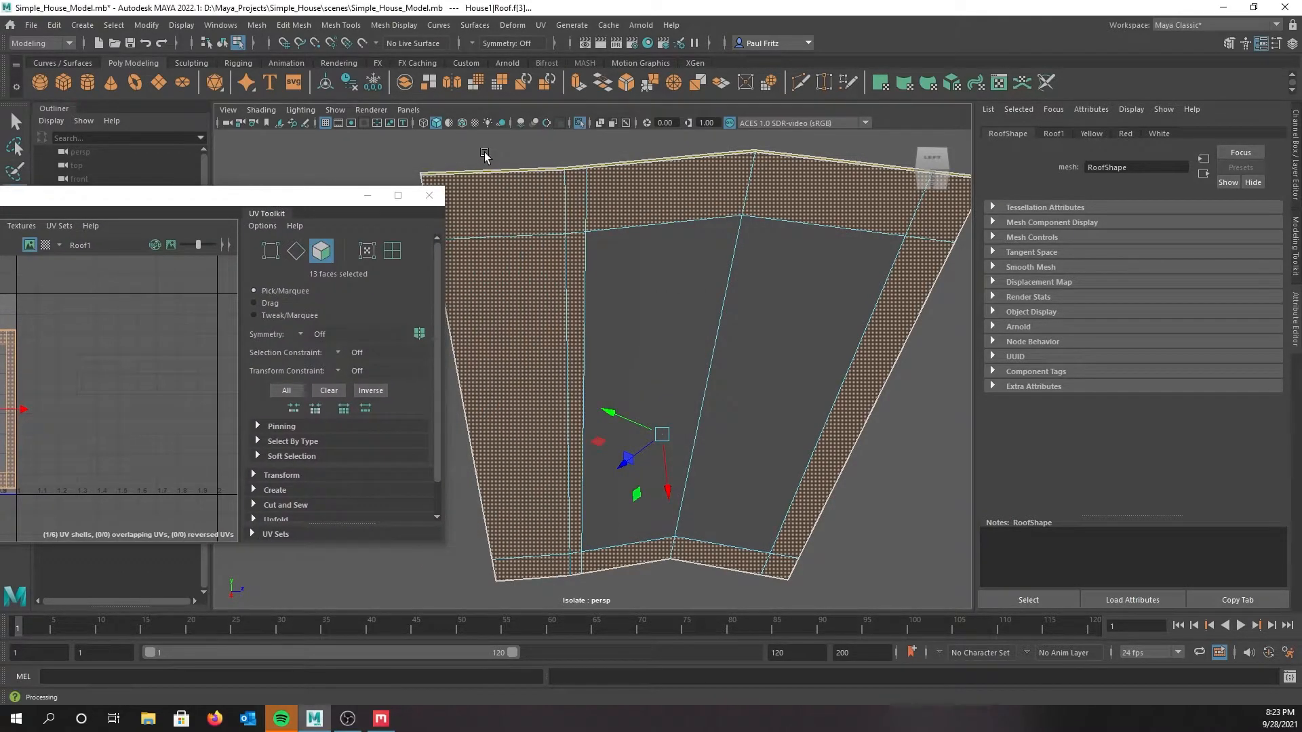
Assign a new Arnold aiStandardSurface material to the selected outer faces of the roof's underside
right_click(485, 153)
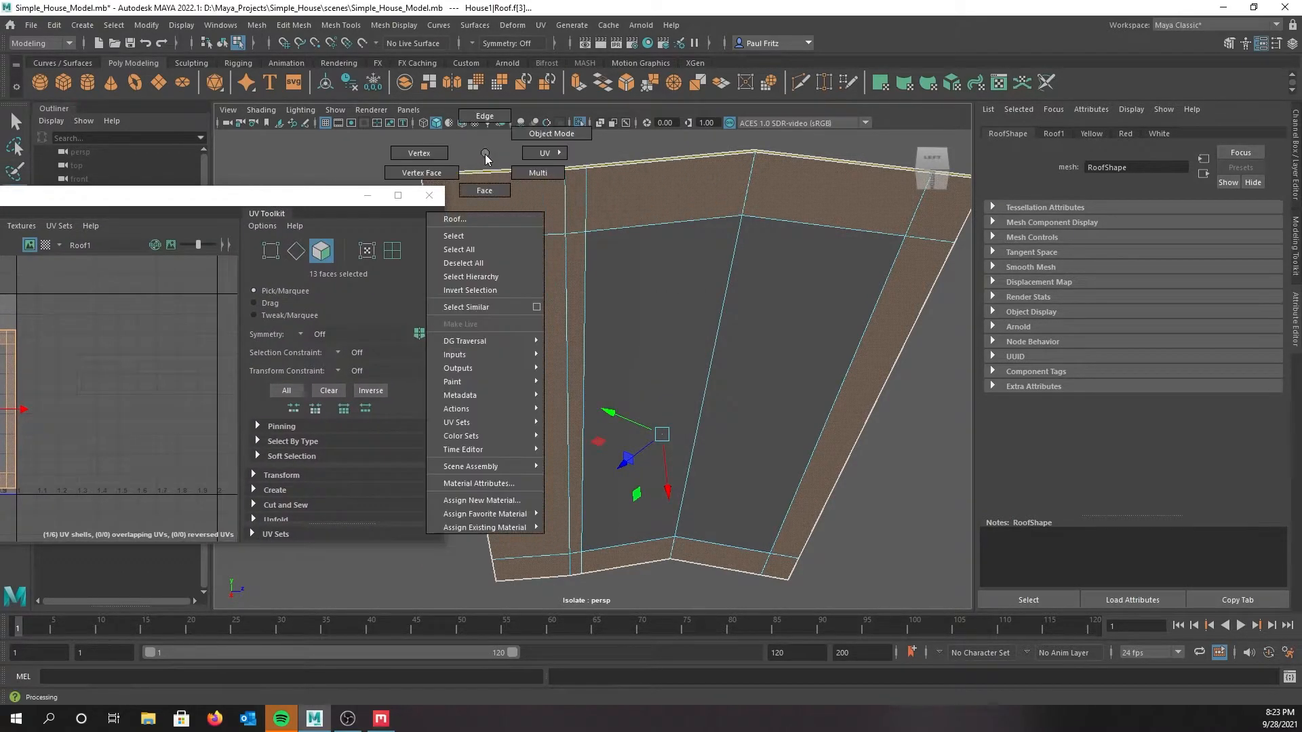
click(470, 501)
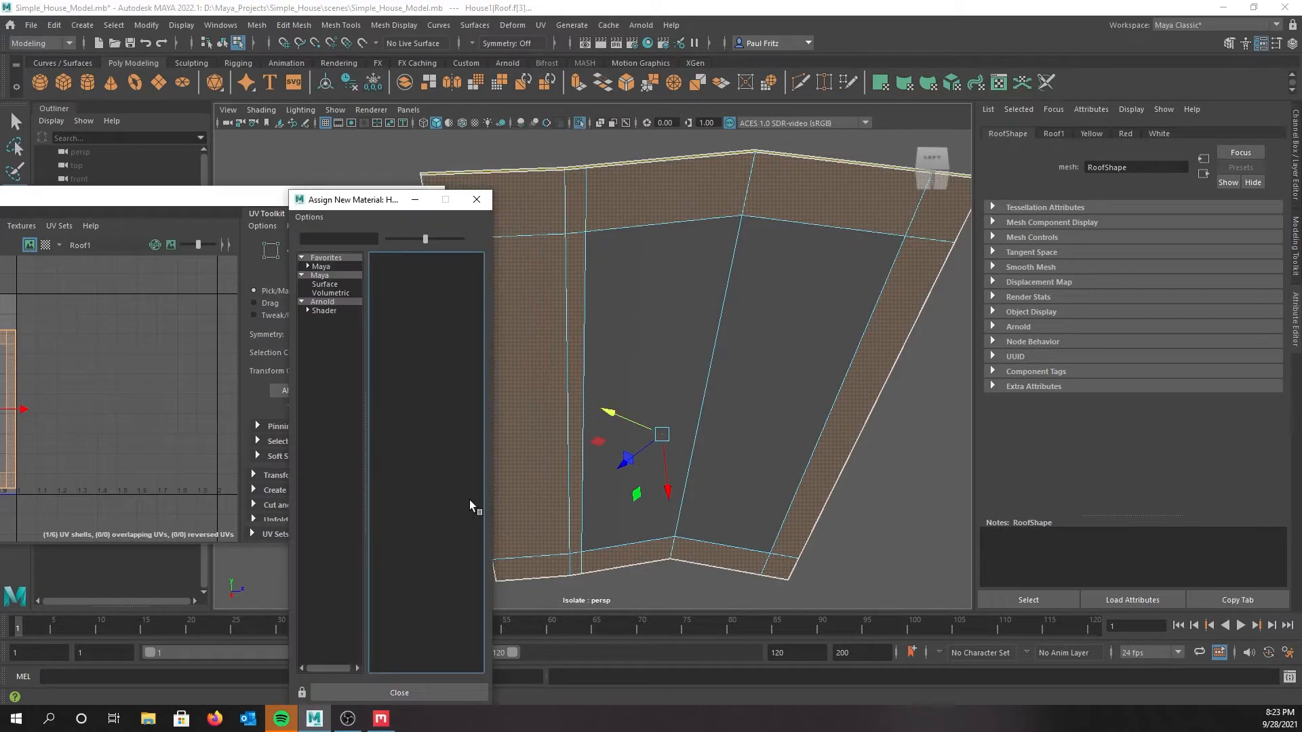
click(338, 303)
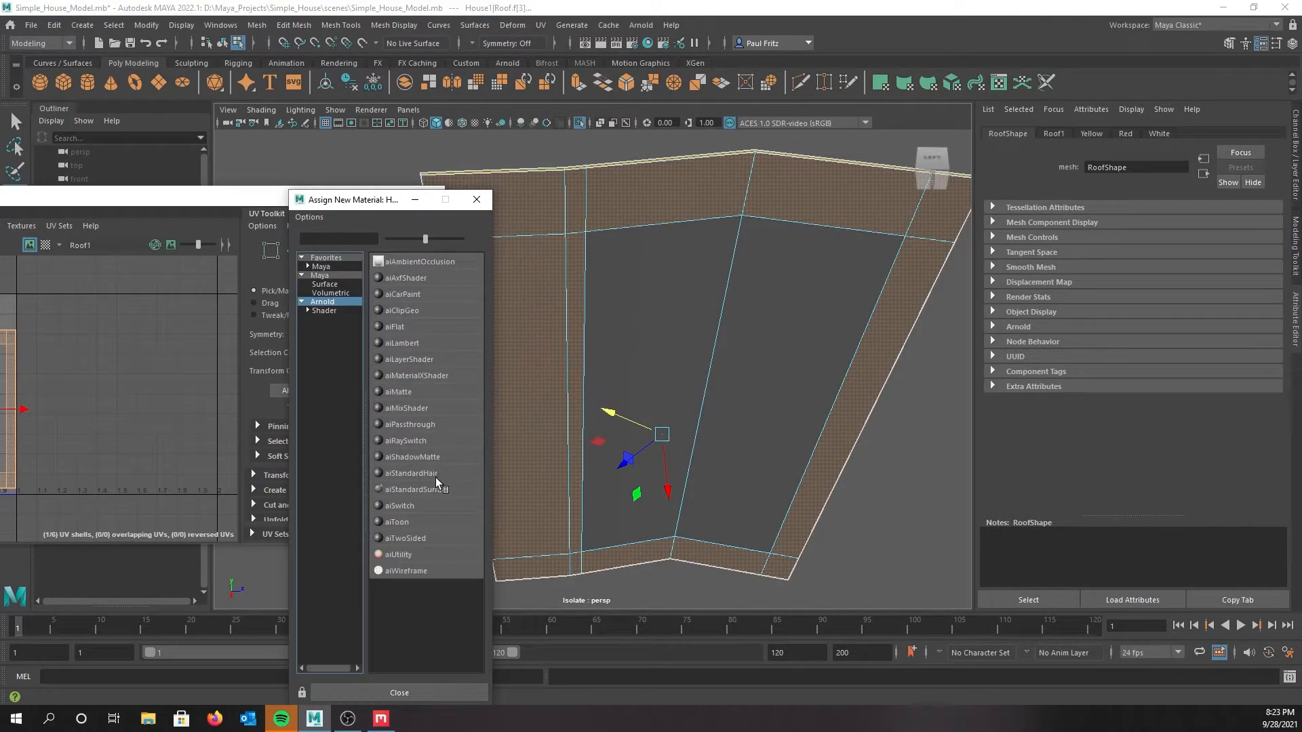
click(416, 489)
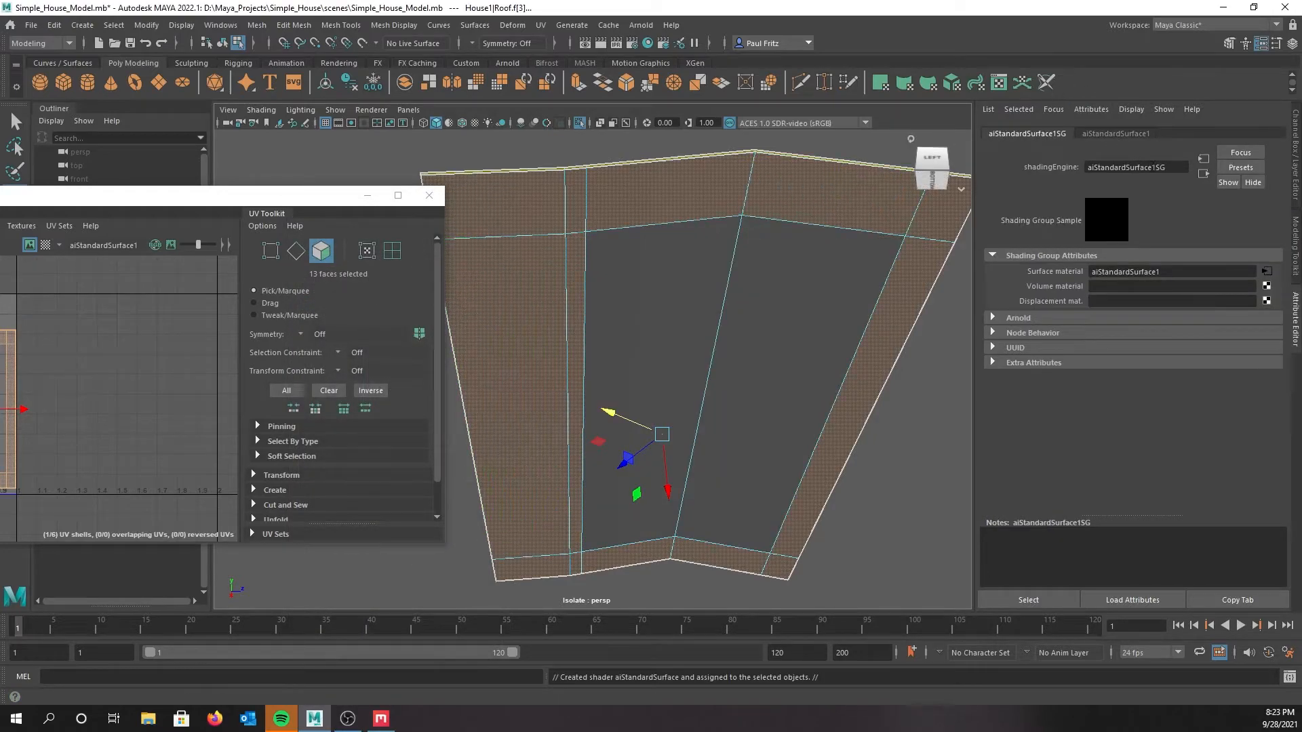
Open the base color of the outer underside faces' material for editing
click(1125, 135)
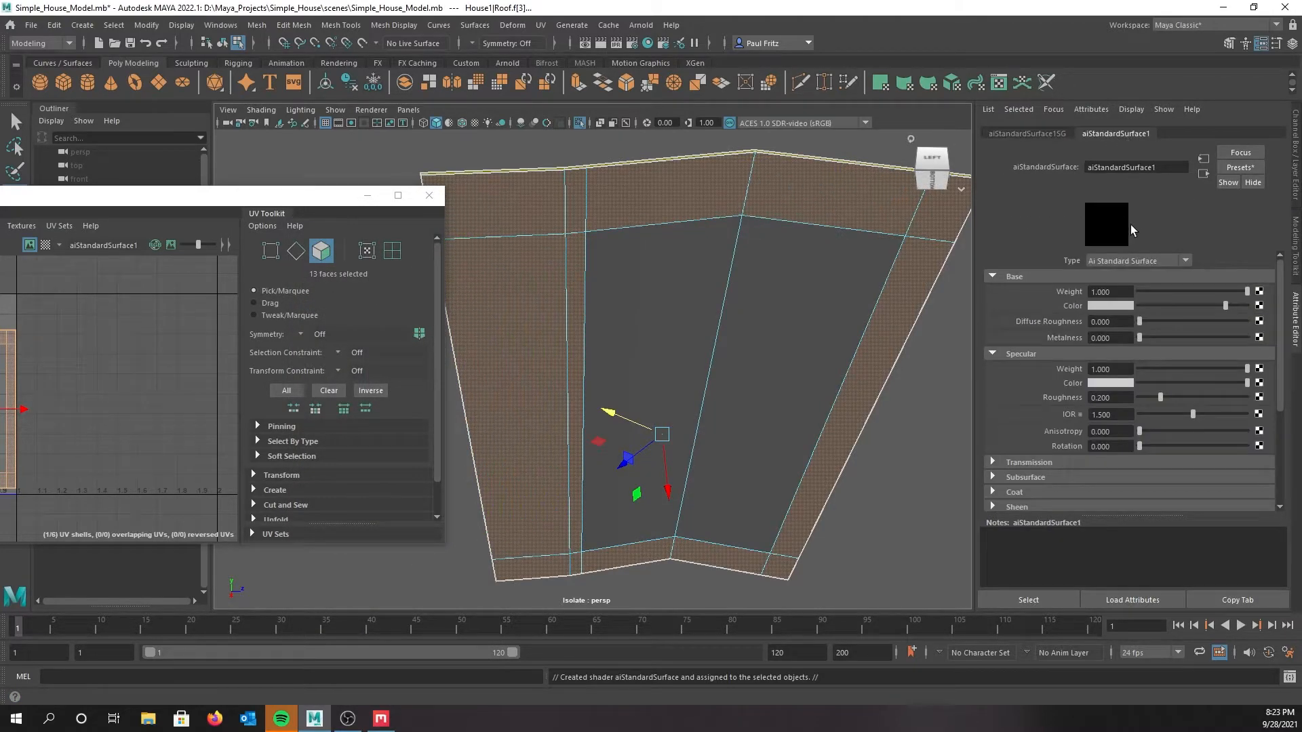
click(1116, 306)
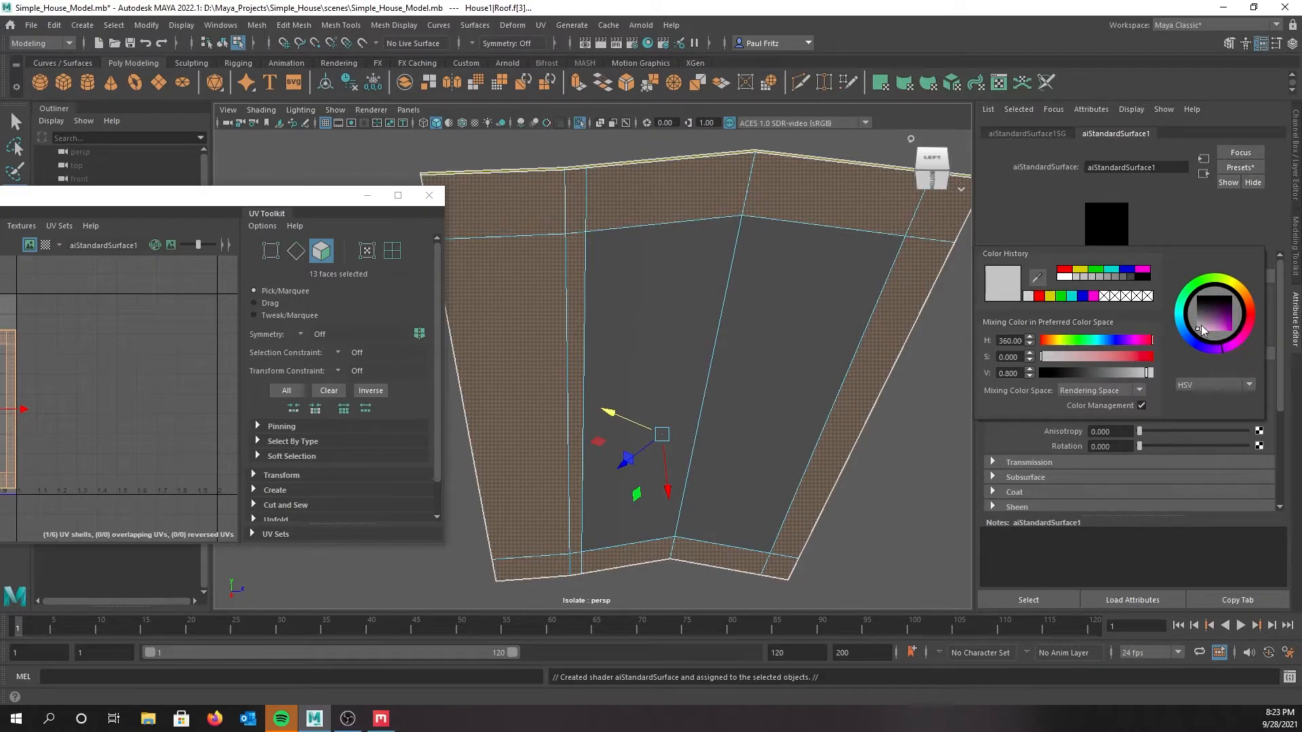
Set the roof underside material's base color to light pink (hue 282.09, saturation 0.627, value 1.000) and rename it LightPink
mouse_move(1199, 329)
mouse_down()
mouse_move(1214, 317)
mouse_move(1220, 335)
mouse_up()
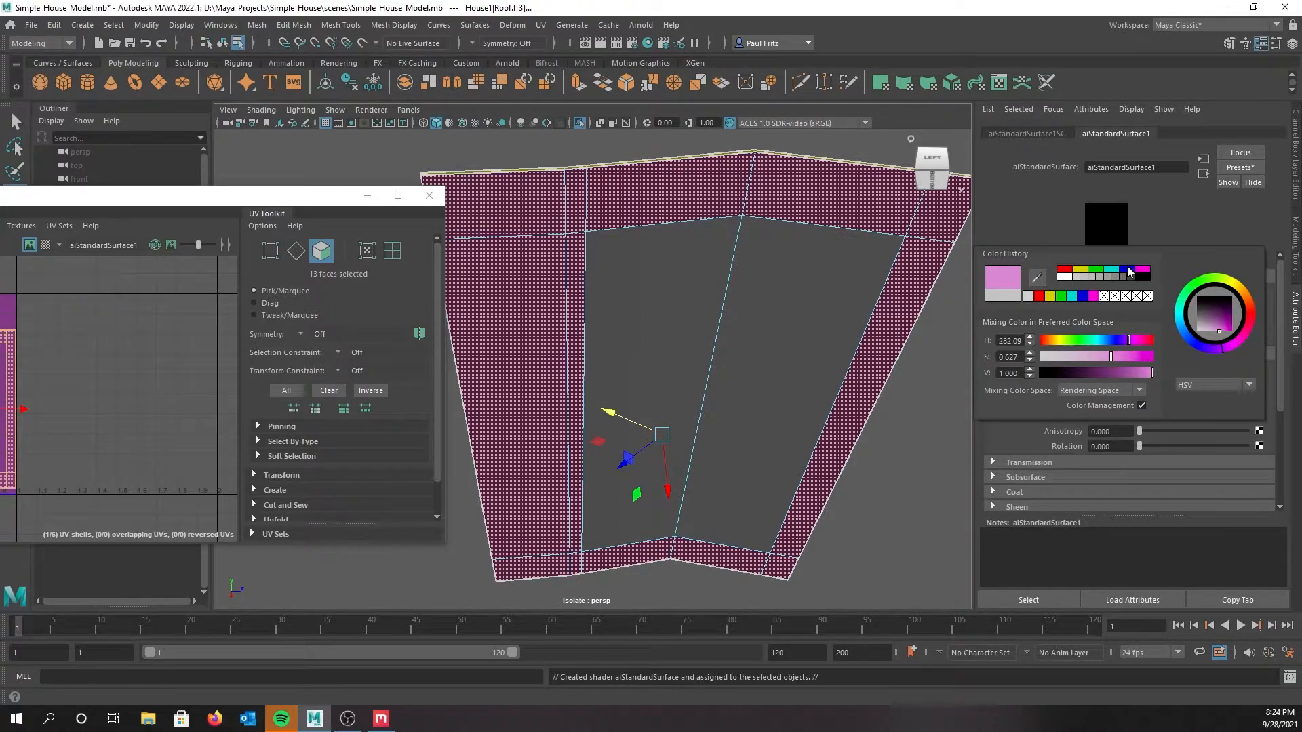
drag(1156, 167, 1046, 168)
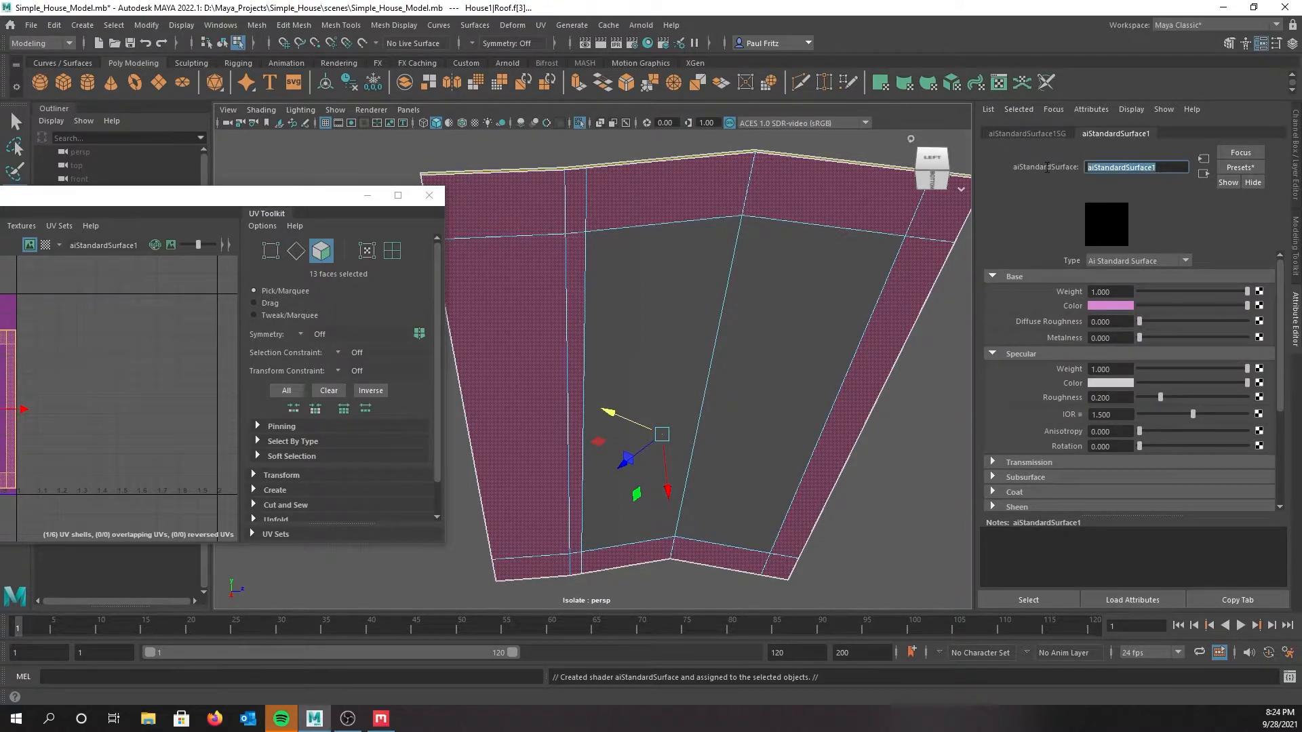
text(LightPink)
key(Return)
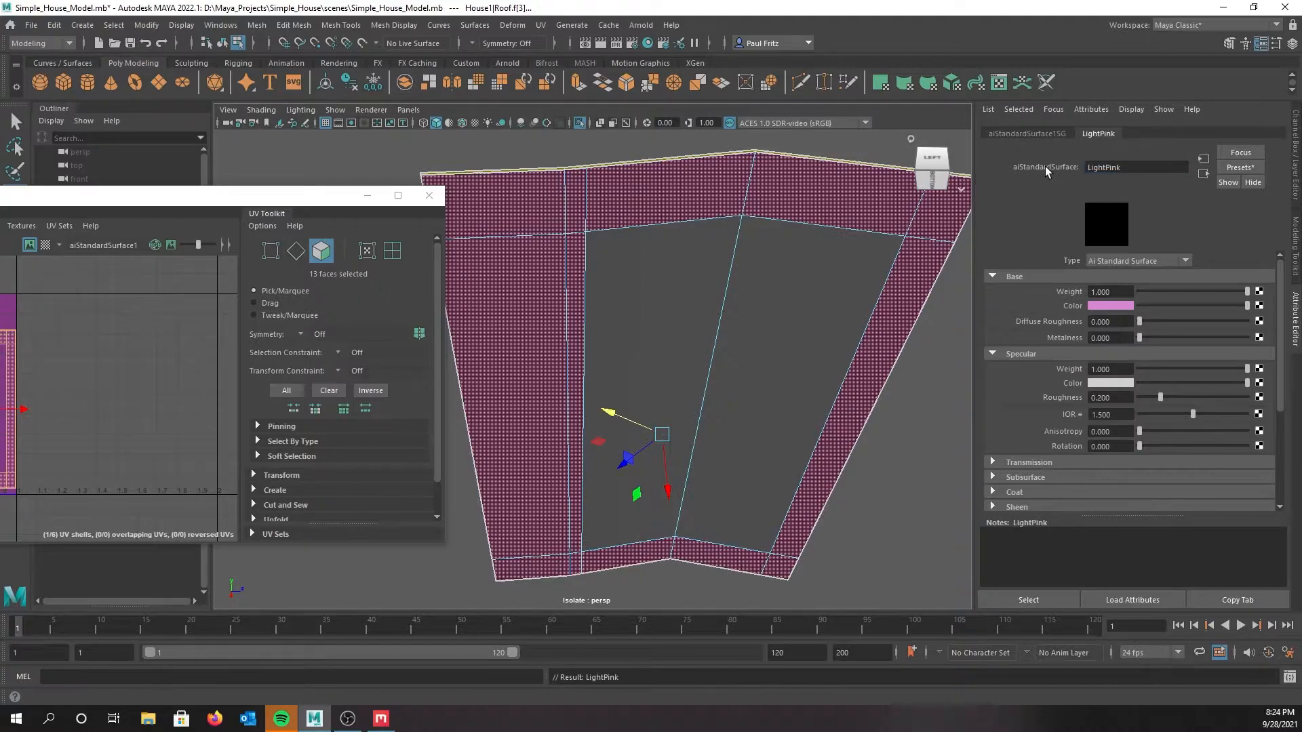
Rename the pink material's shading group as LightPink
double_click(1161, 166)
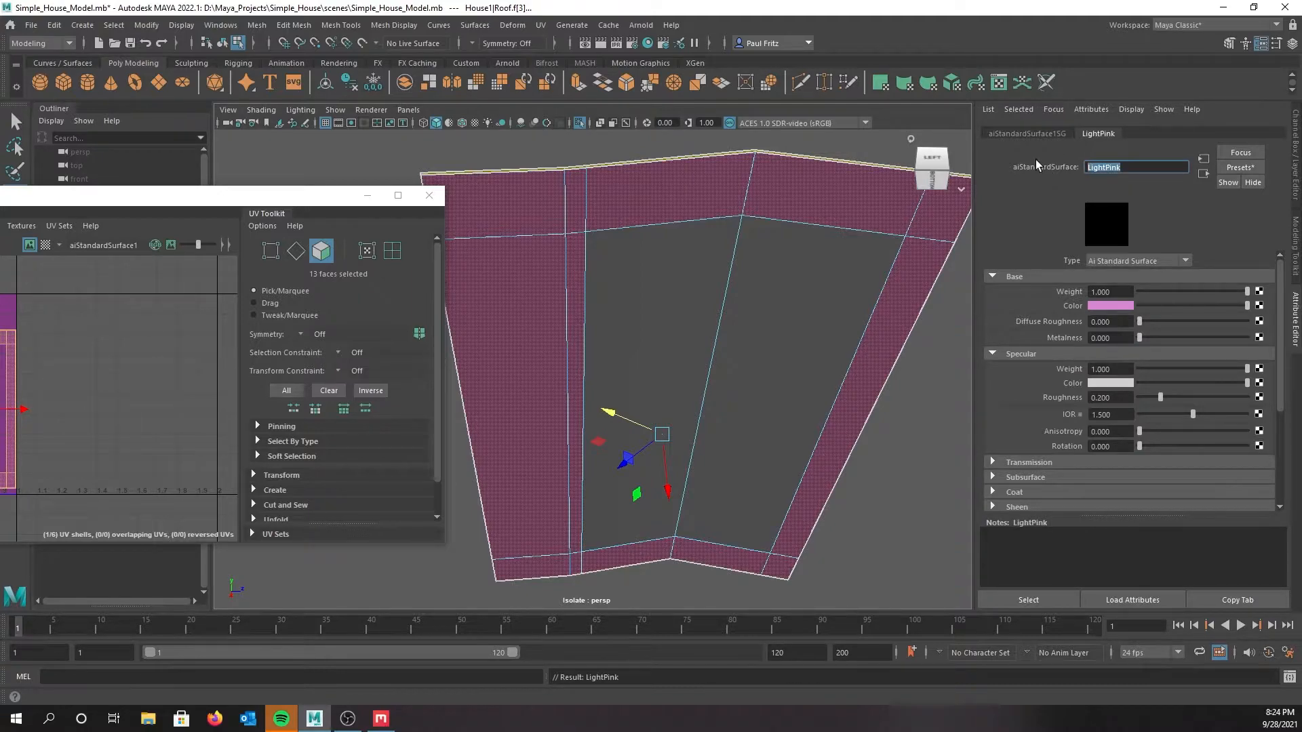
click(1022, 134)
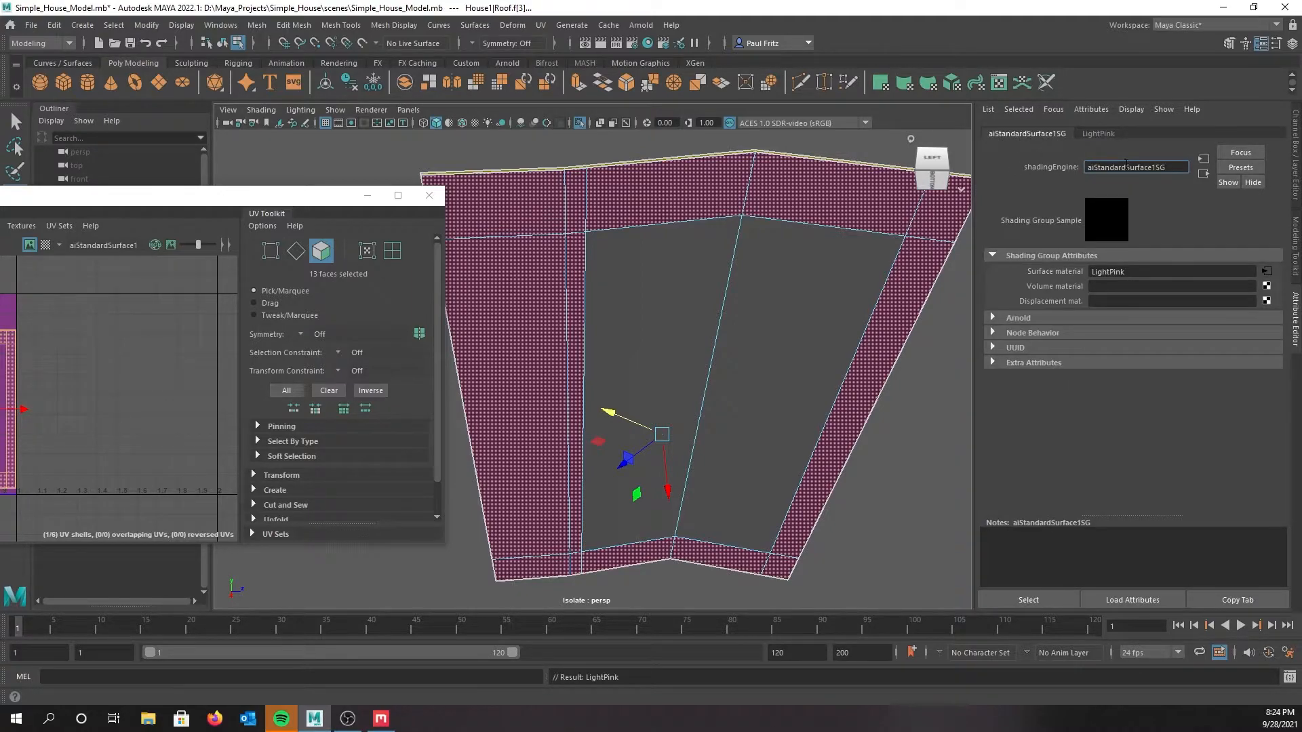
click(1023, 164)
double_click(1089, 166)
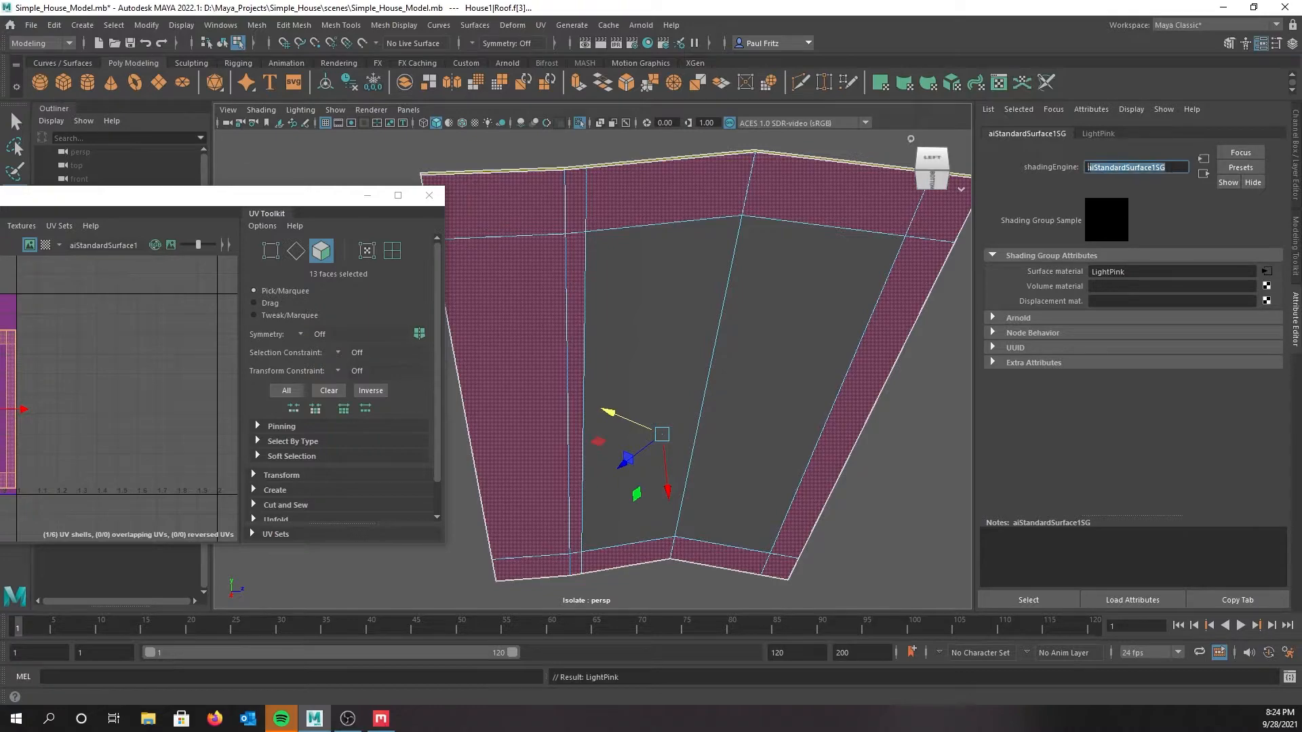
click(1037, 165)
key(BackSpace)
key(BackSpace)
key(BackSpace)
key(BackSpace)
key(BackSpace)
key(BackSpace)
key(BackSpace)
key(BackSpace)
key(BackSpace)
key(BackSpace)
key(BackSpace)
key(BackSpace)
key(BackSpace)
key(BackSpace)
key(BackSpace)
key(BackSpace)
key(BackSpace)
key(BackSpace)
key(BackSpace)
key(BackSpace)
text(LightPink)
key(Return)
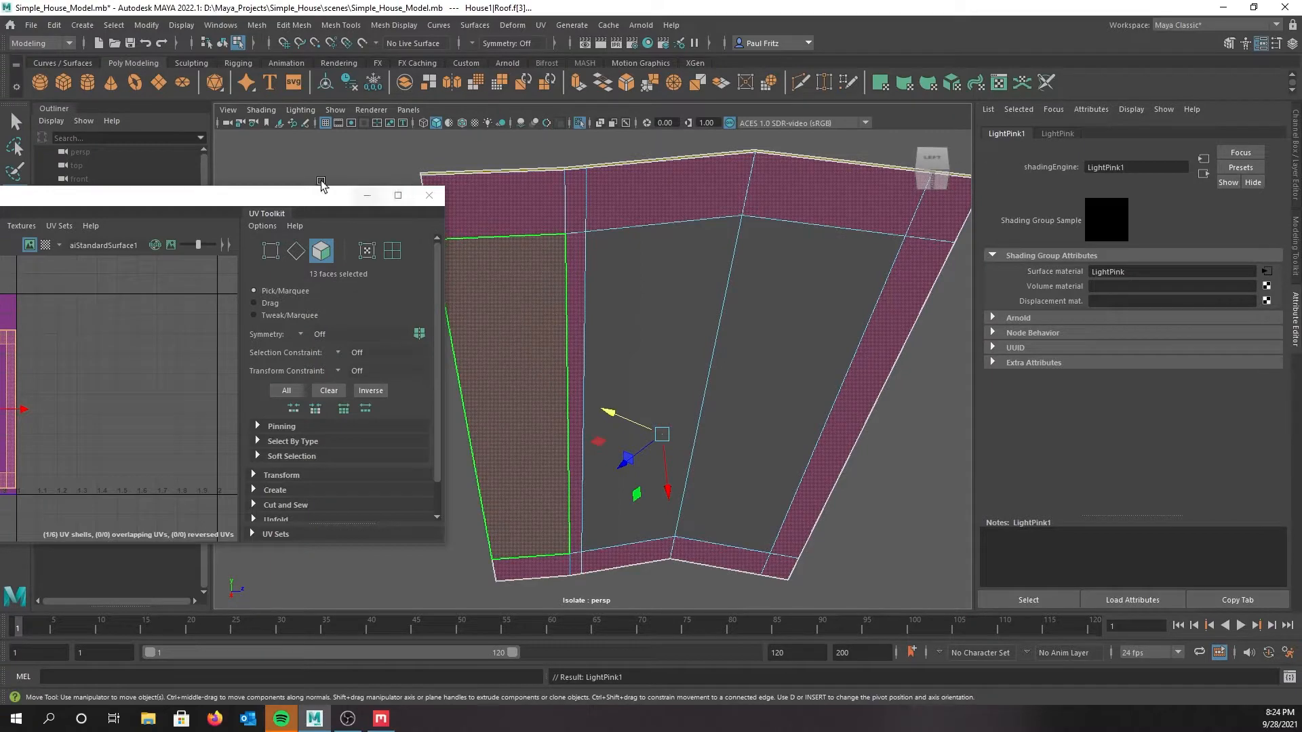
Exit the roof's isolated view to show the whole house, and save the scene
drag(274, 195, 220, 200)
click(384, 169)
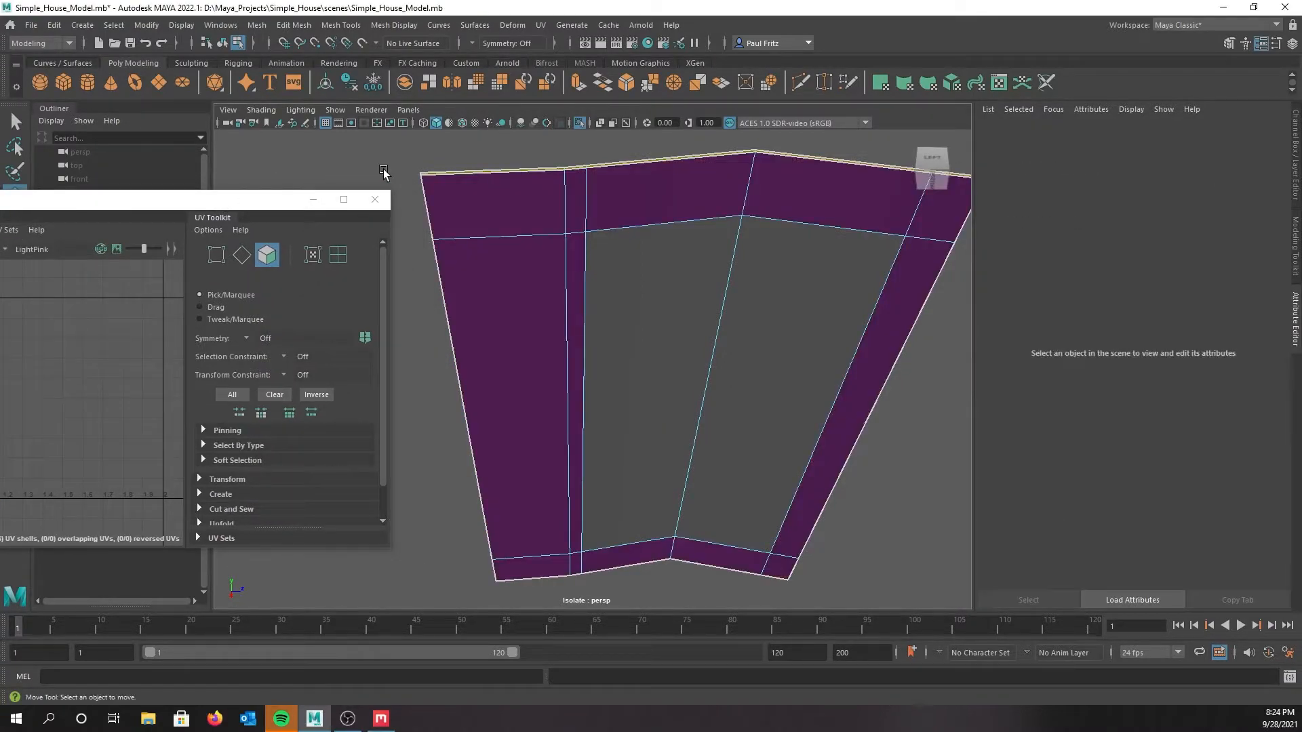
key(ctrl+1)
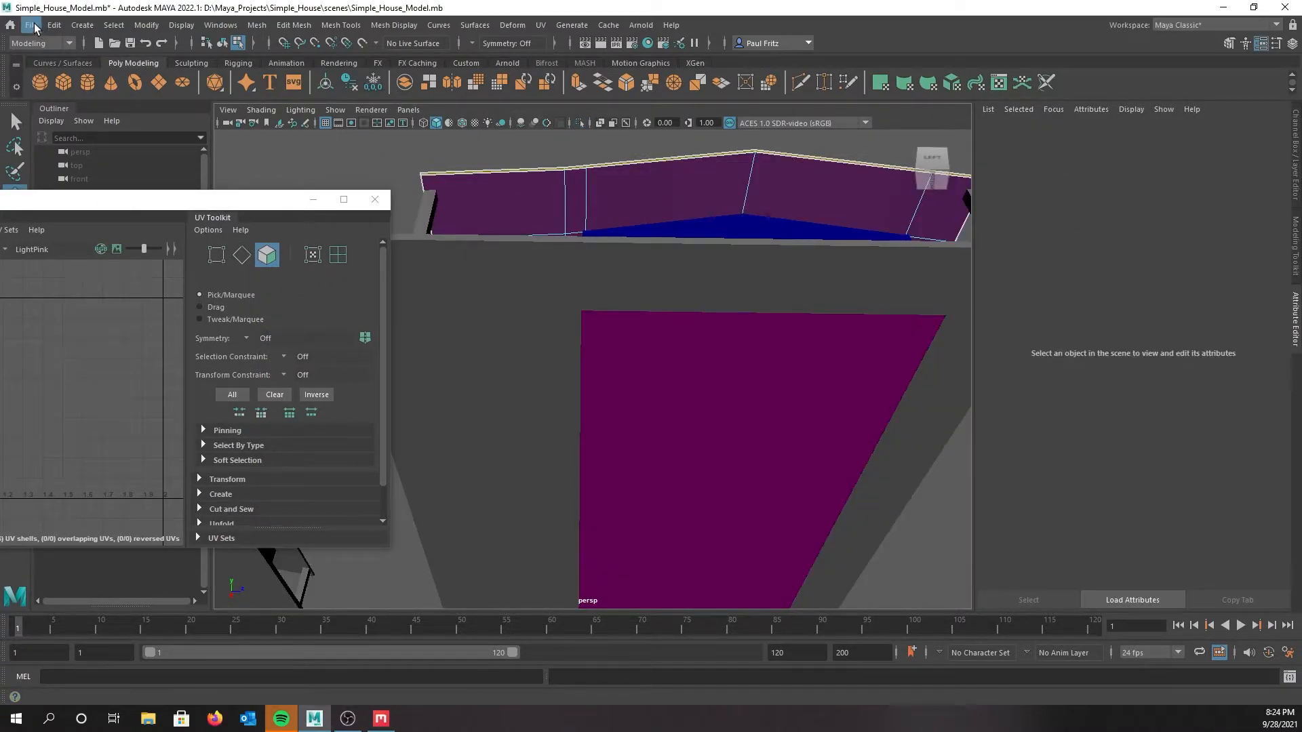
click(31, 27)
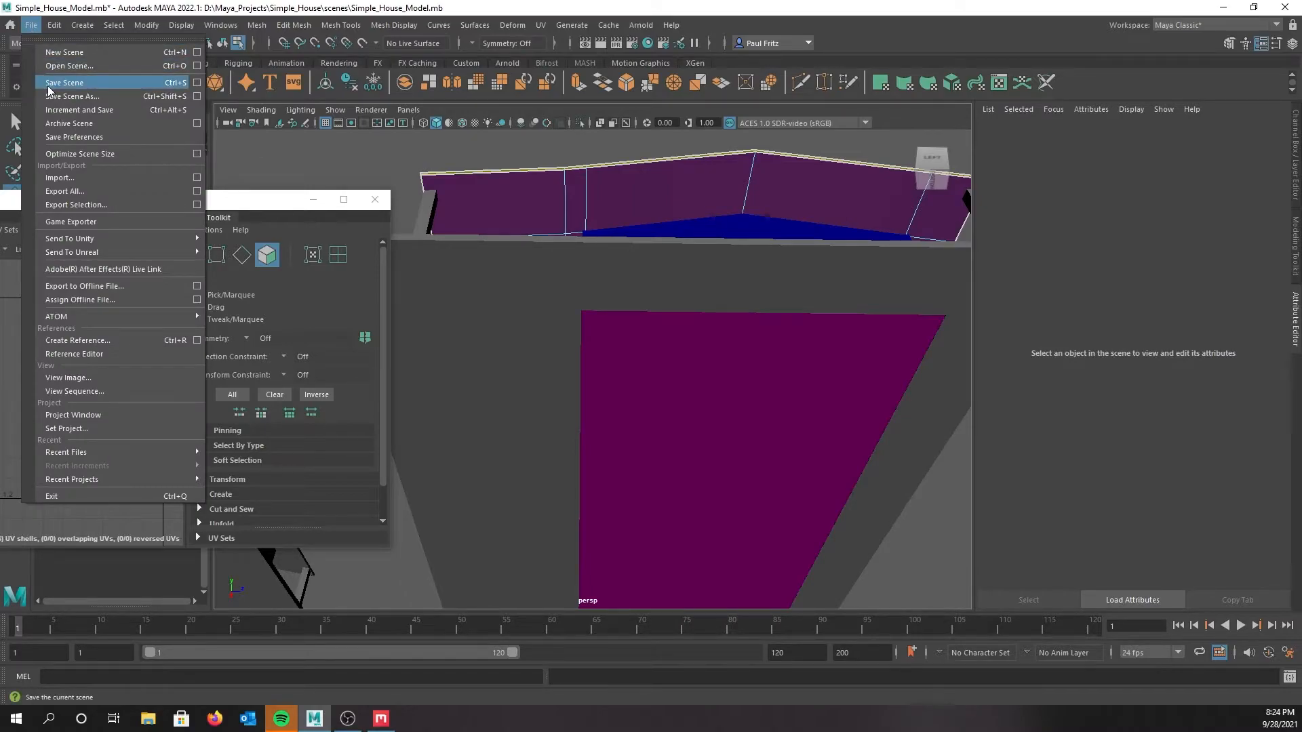
click(48, 87)
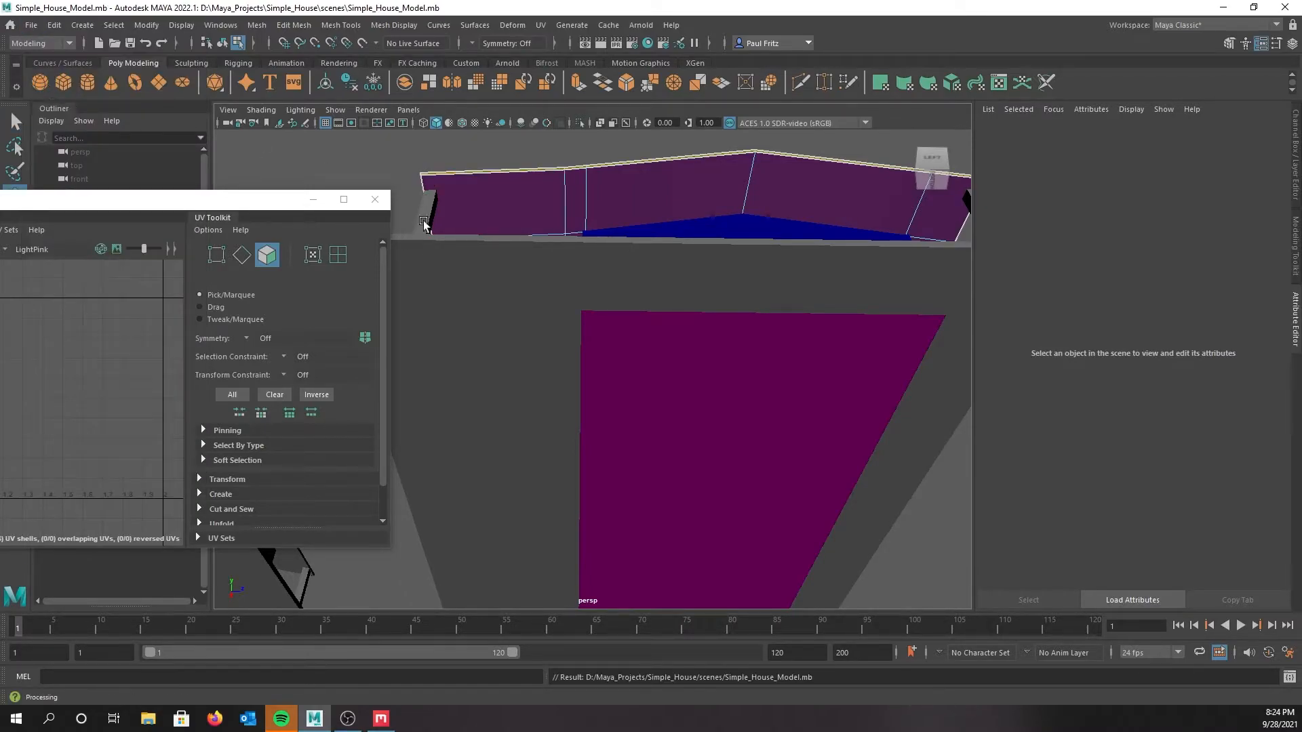
Examine the color-coded materials on the house's roof, walls, windows, porch and pillars from several sides
alt+drag(560, 221, 625, 315)
alt+drag(622, 410, 568, 339)
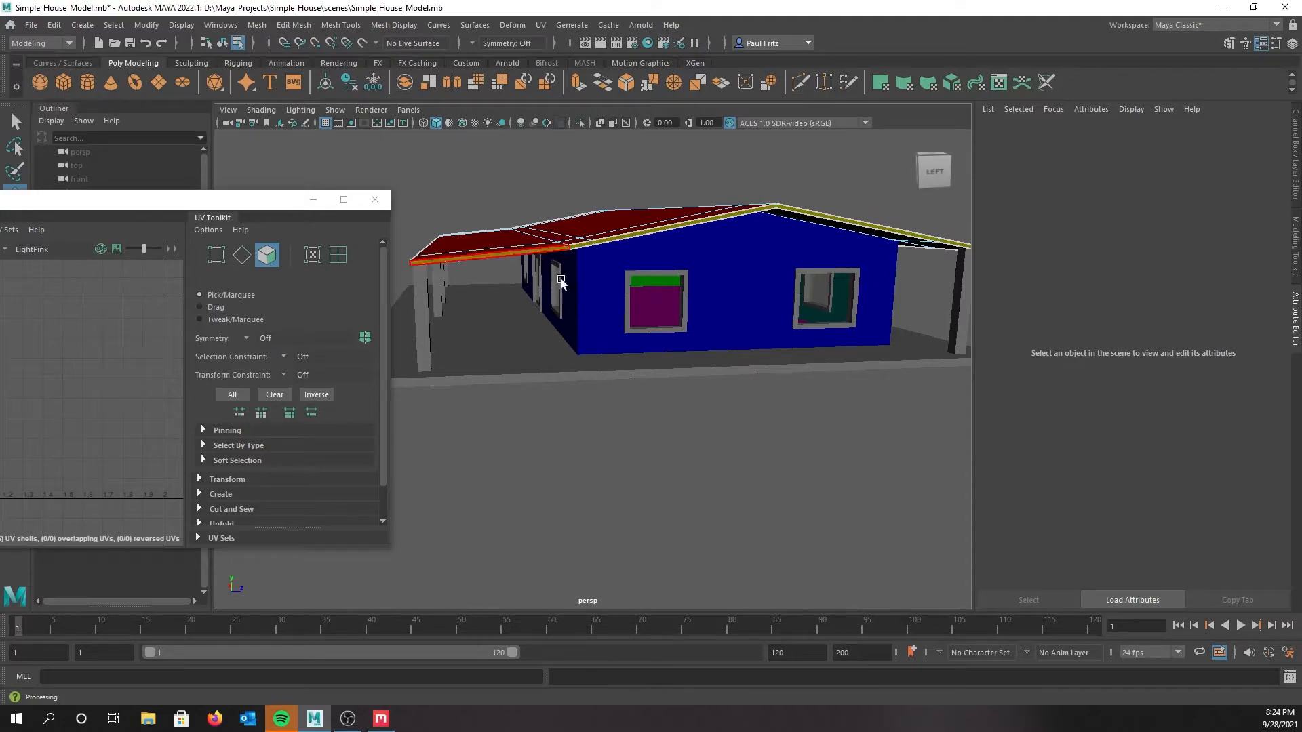
alt+drag(561, 305, 573, 320)
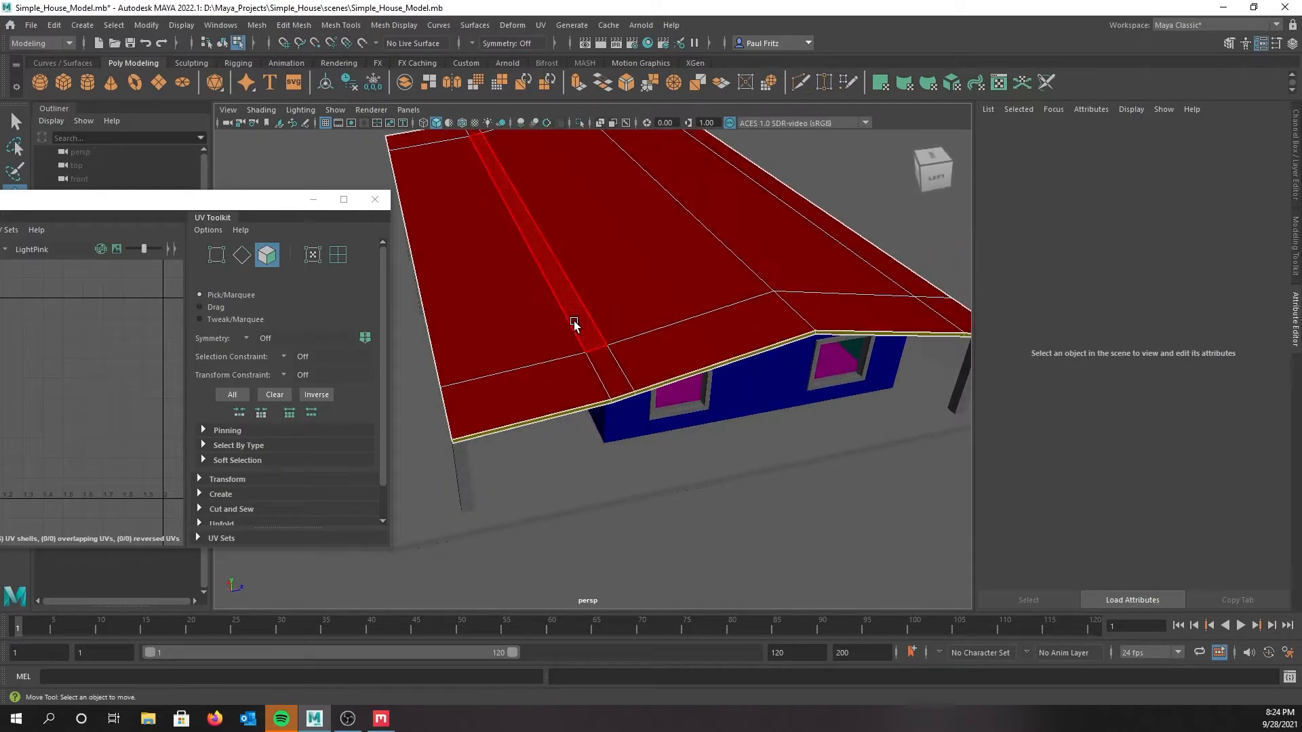
alt+drag(663, 330, 665, 271)
alt+drag(604, 241, 640, 301)
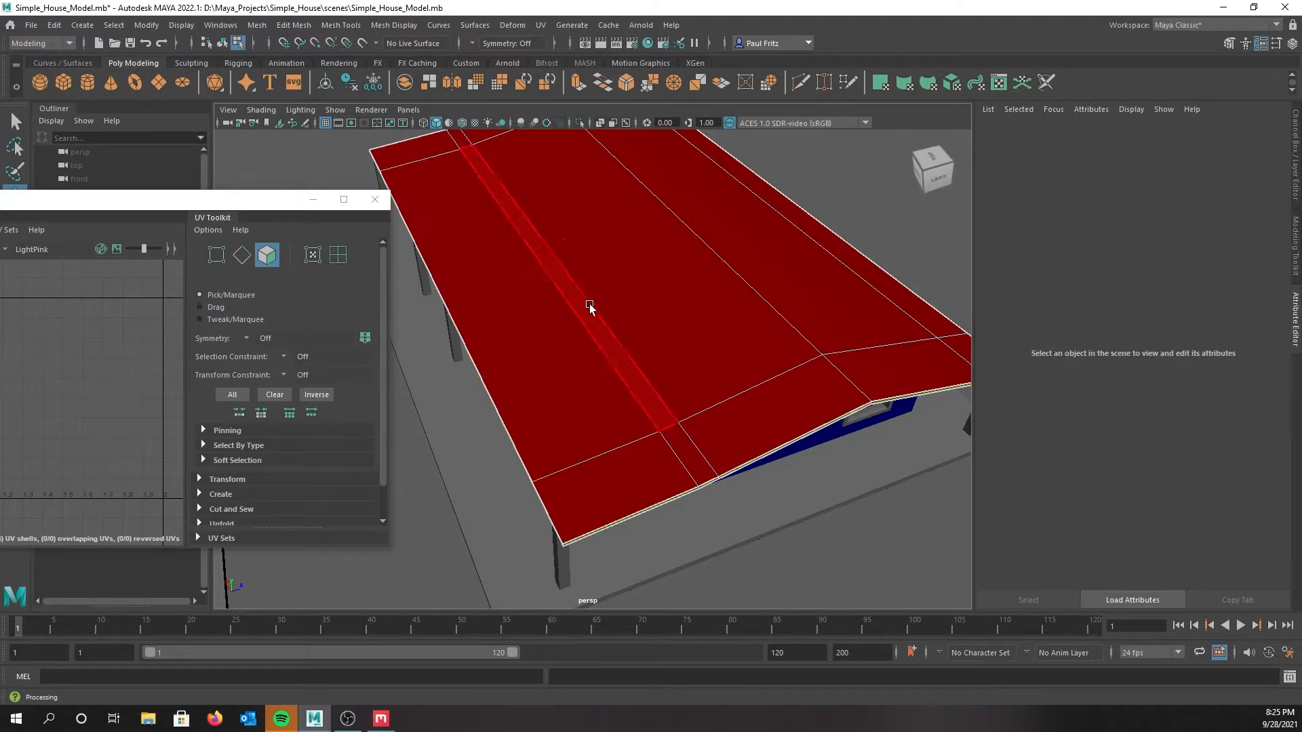
alt+drag(596, 306, 583, 257)
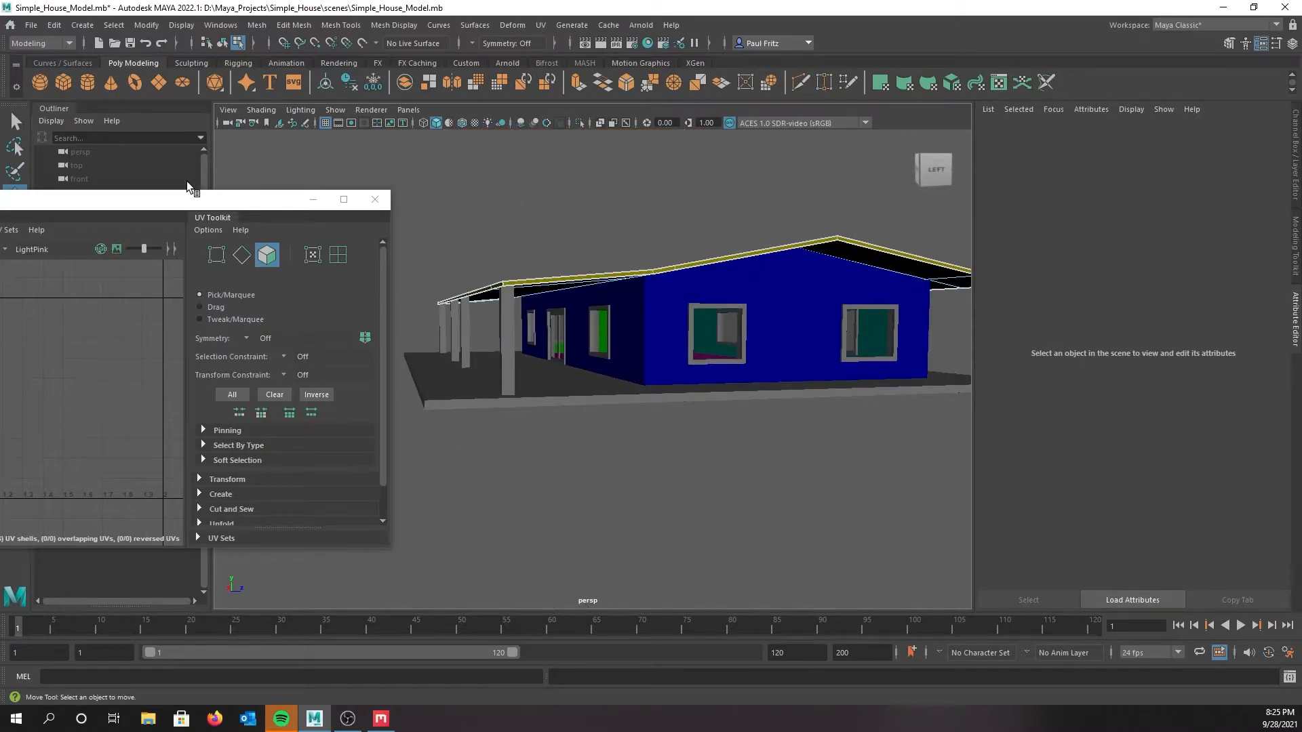
drag(189, 204, 190, 154)
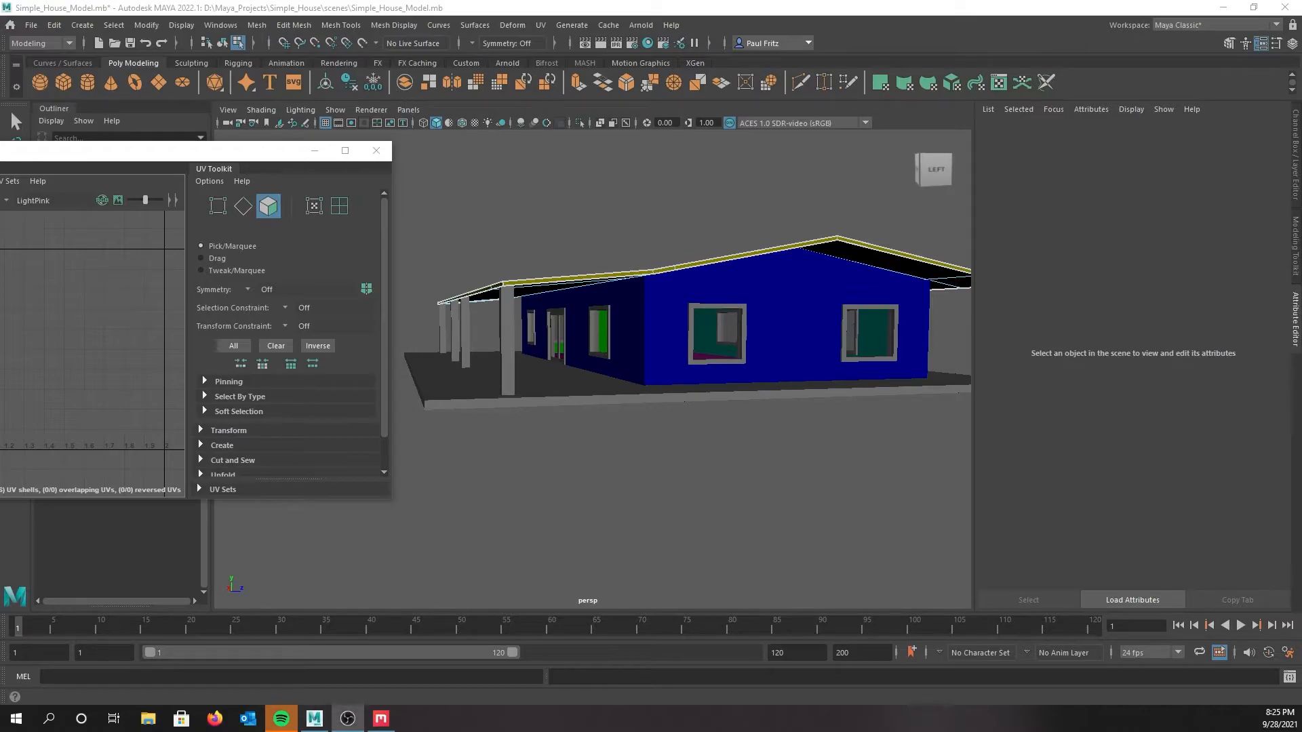
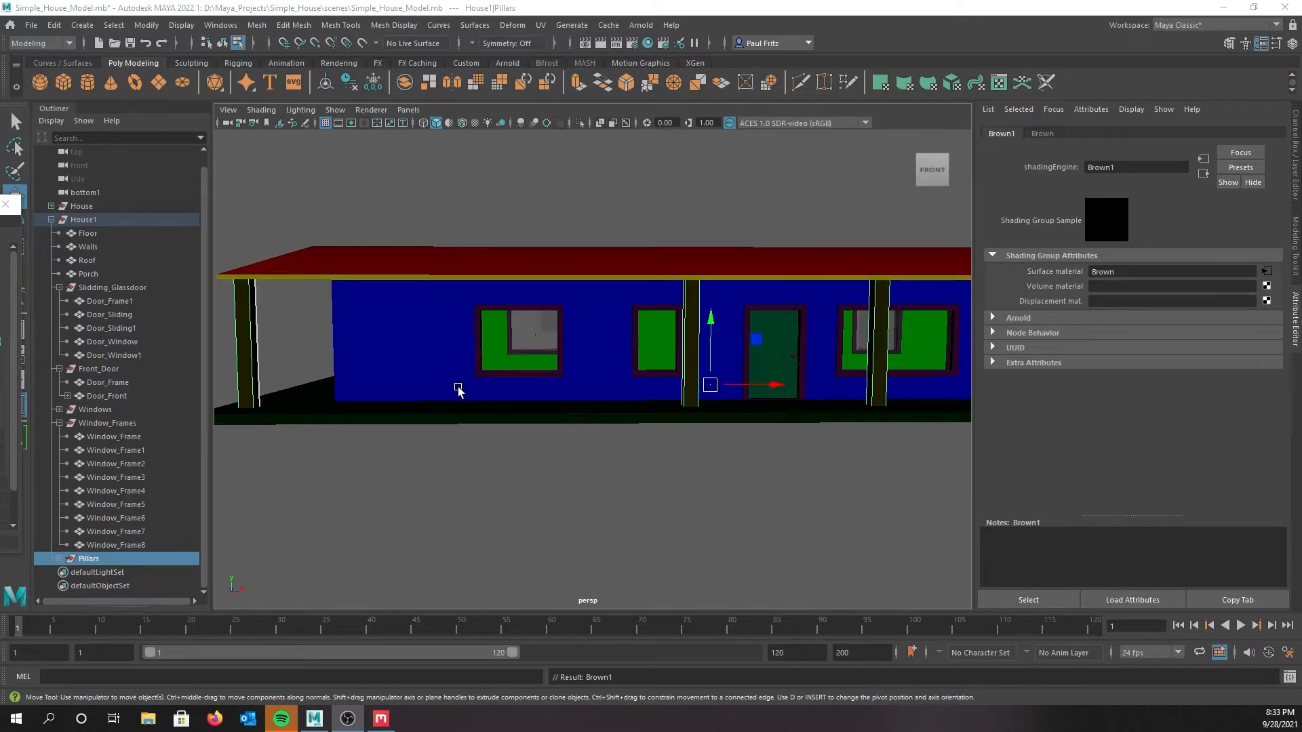
scroll(501, 359, down, 2)
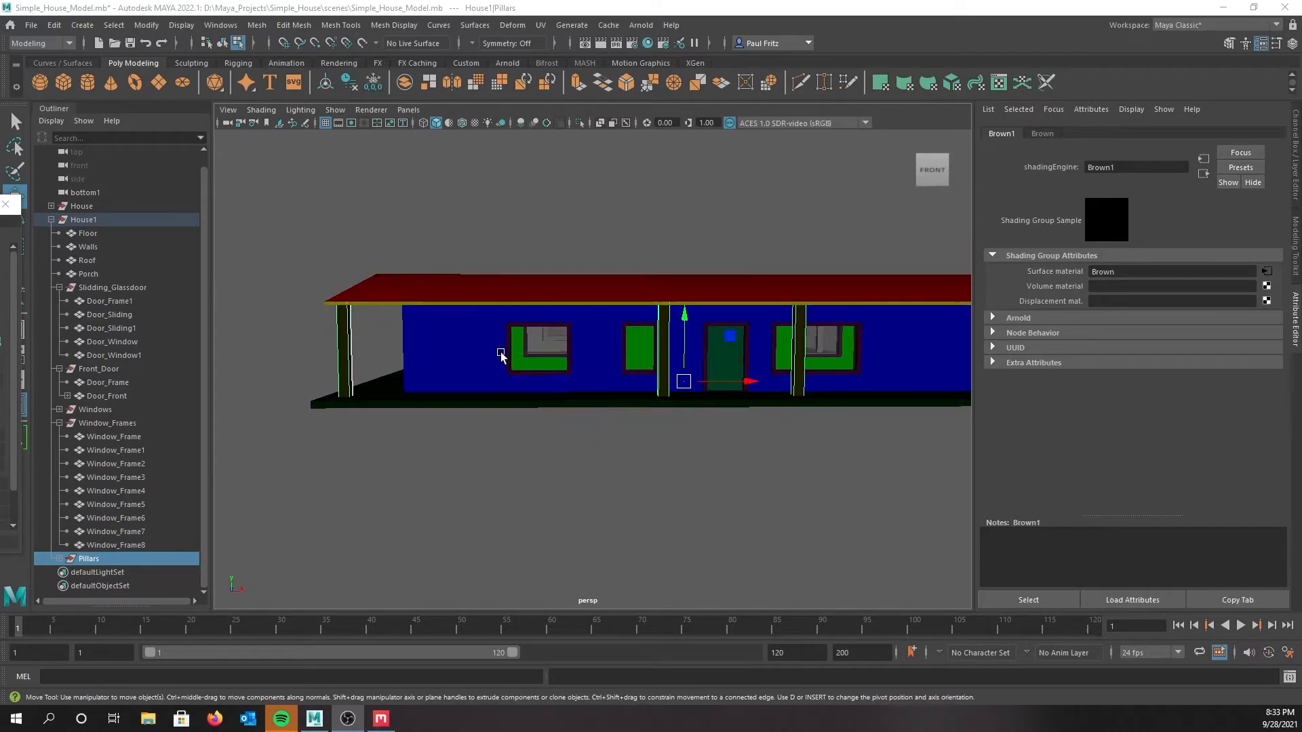
scroll(448, 363, down, 2)
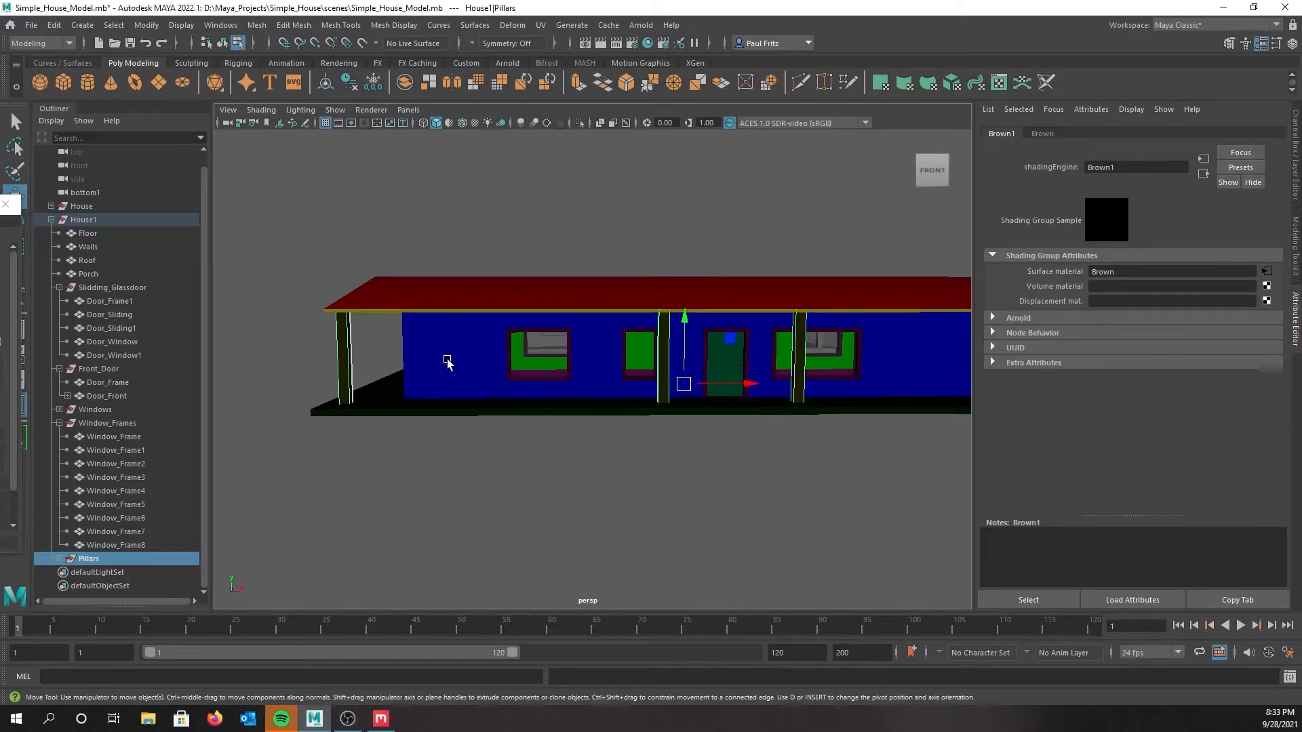
alt+drag(448, 362, 522, 360)
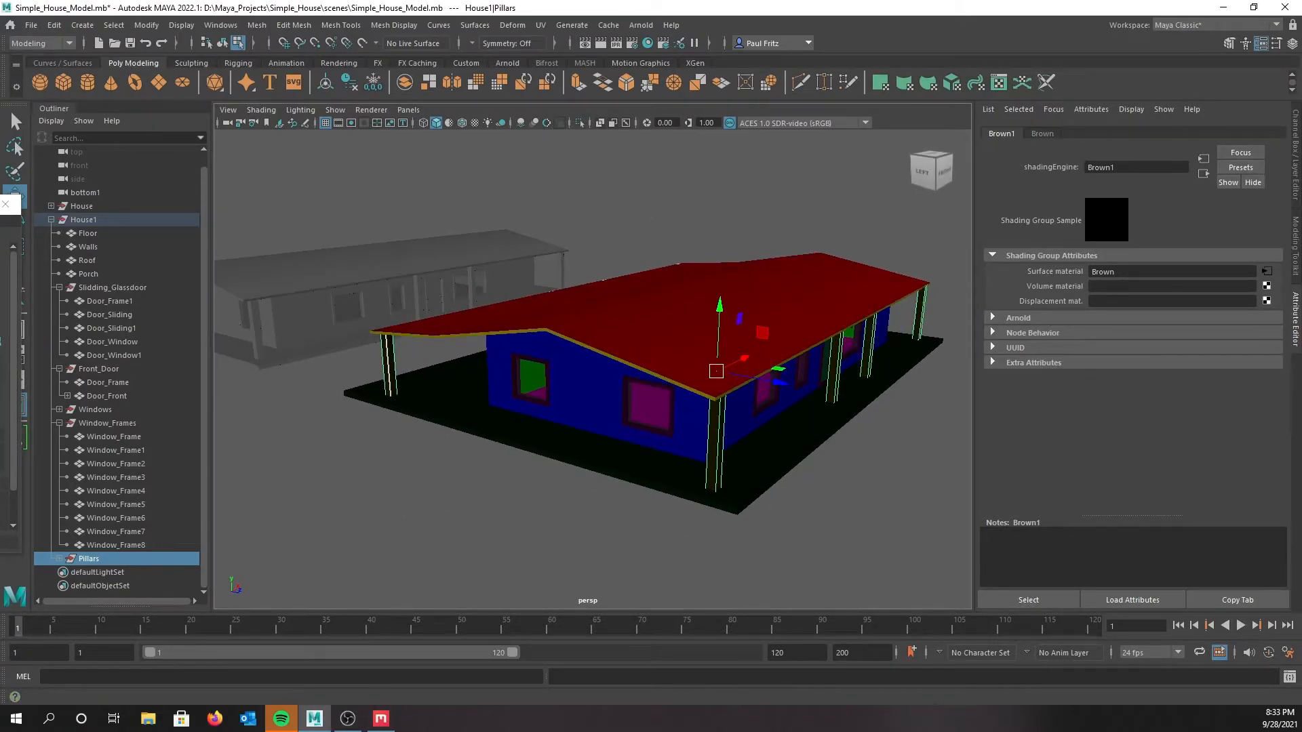
drag(0, 204, 0, 199)
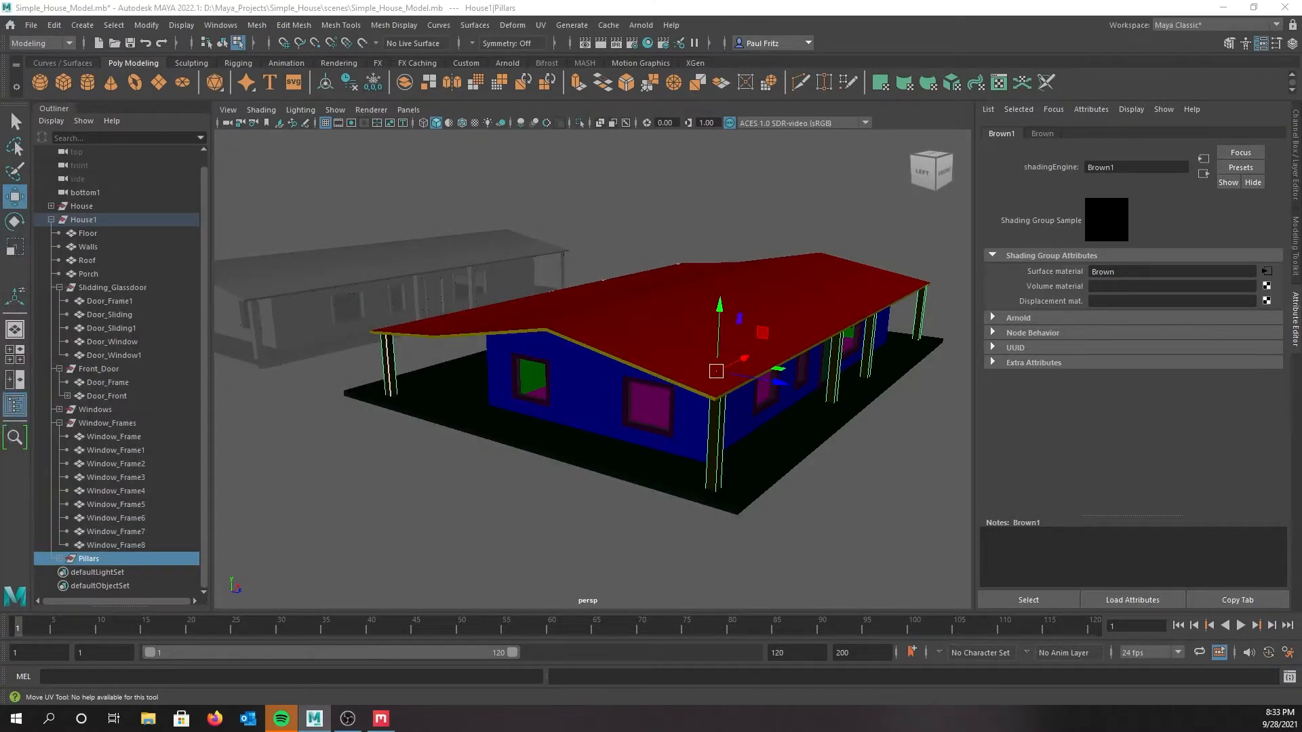
Review the color materials in the Hypershade material list, including Brown and LightPink, then move the window away
drag(0, 112, 560, 76)
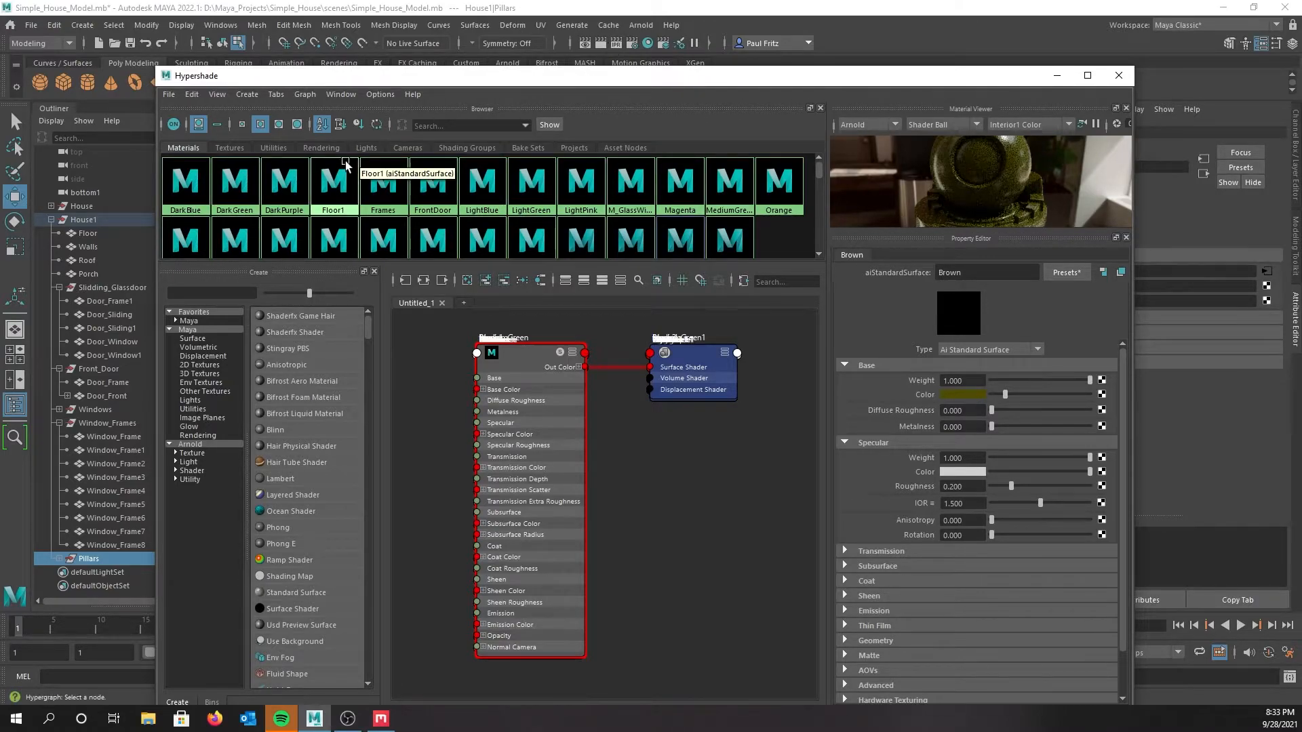
scroll(318, 173, down, 2)
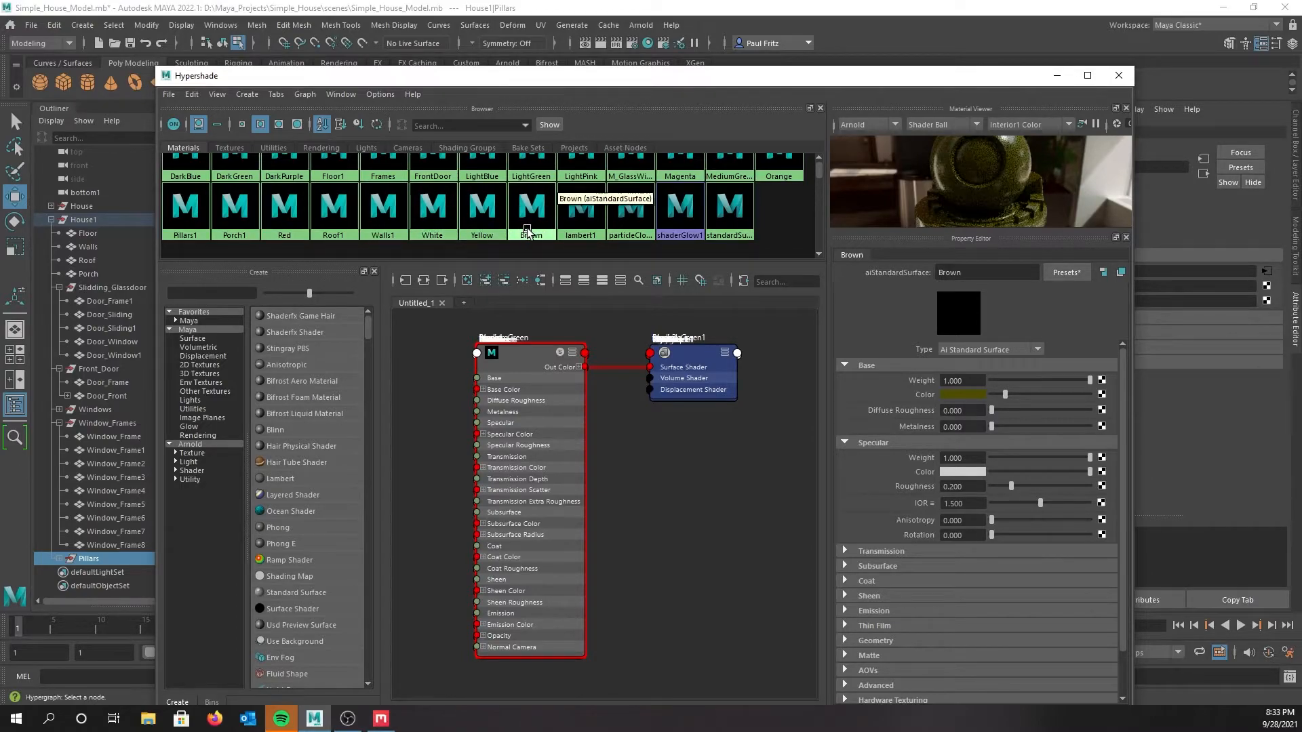
scroll(635, 226, up, 1)
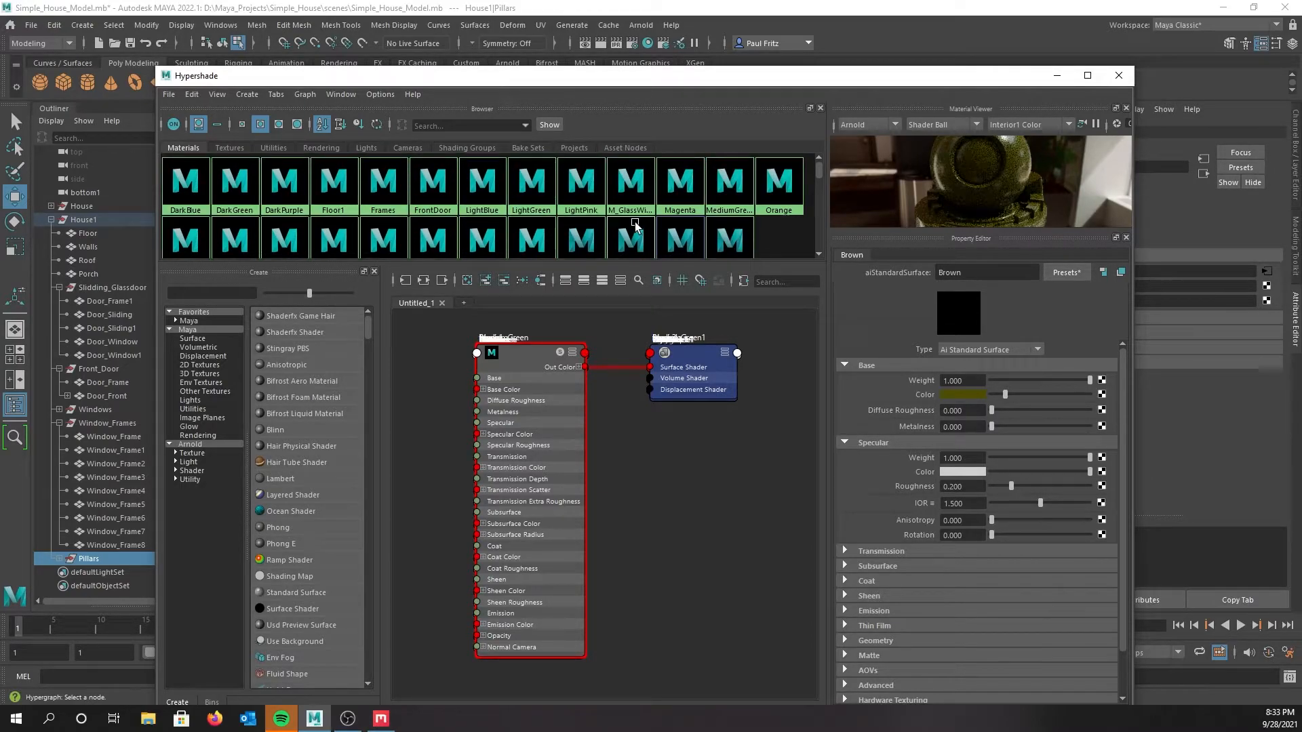
drag(656, 75, 0, 159)
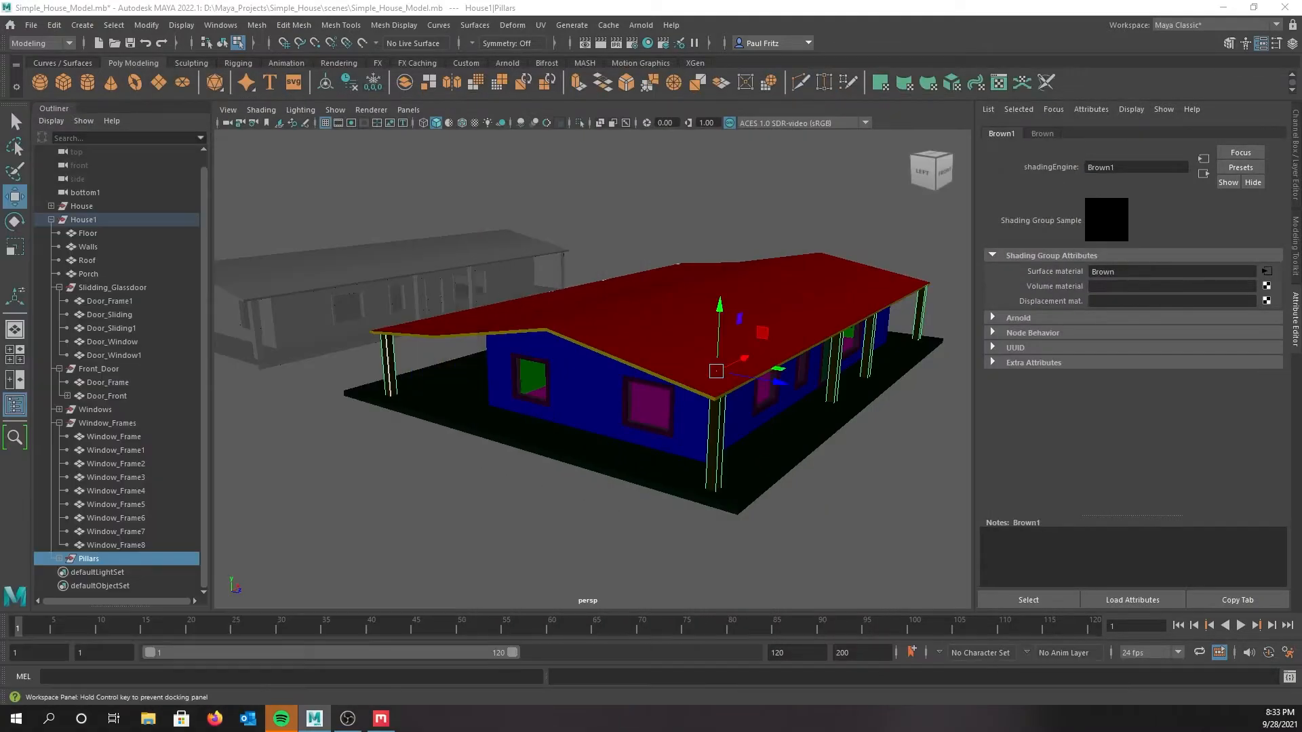
Move the House1 group onto the original house by setting its Translate Z to 0
alt+drag(352, 281, 536, 285)
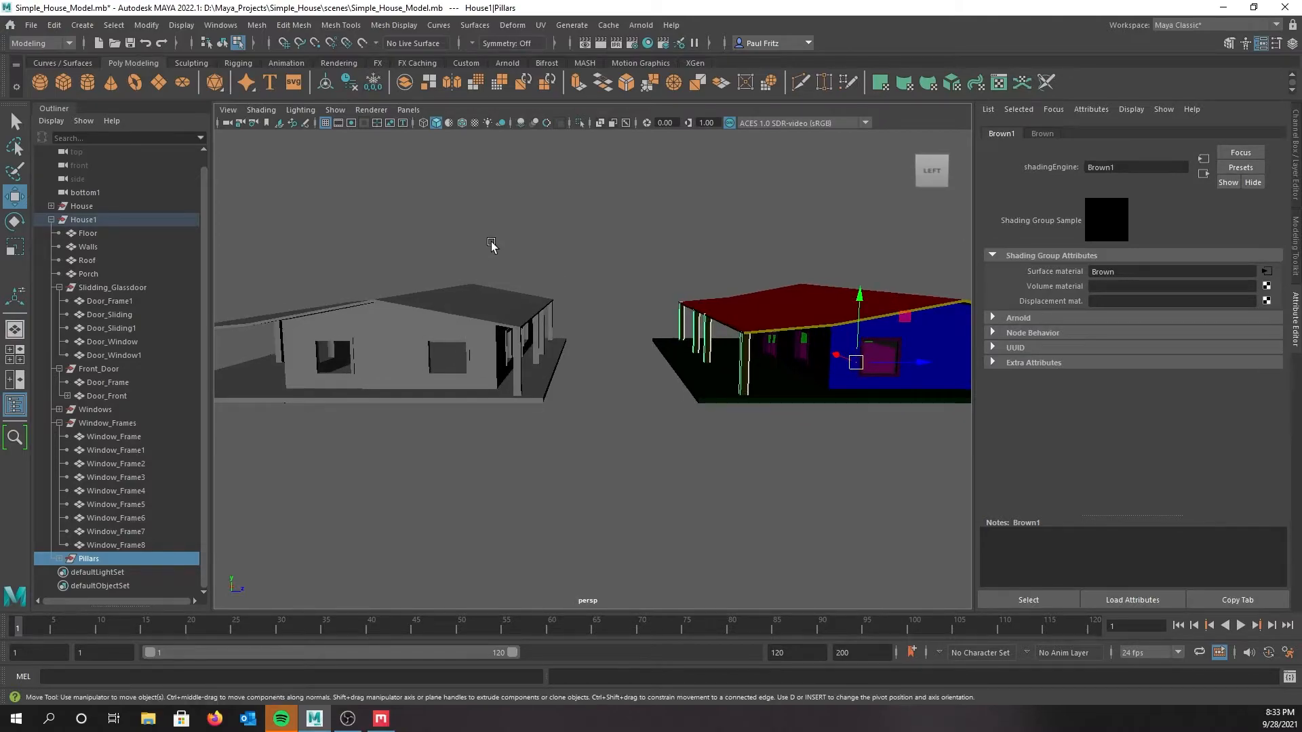
click(84, 221)
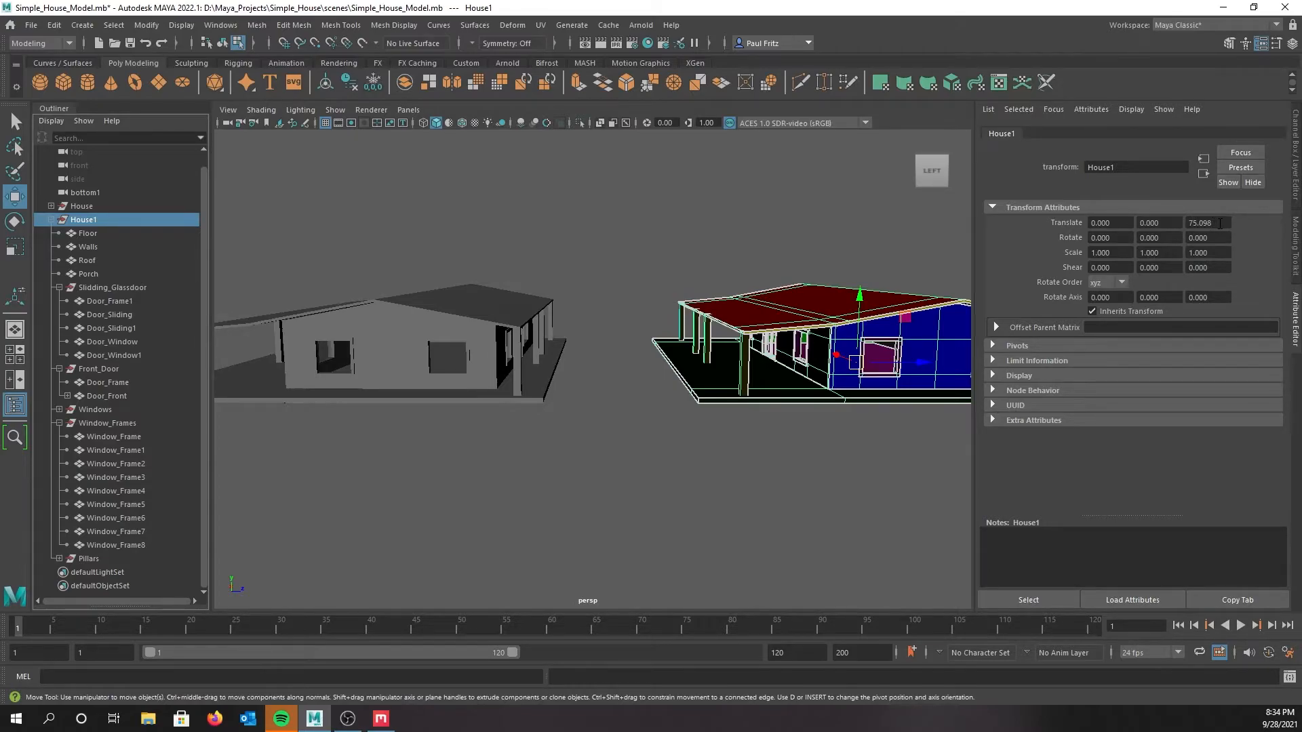
click(1296, 170)
click(1266, 173)
text(0)
key(Return)
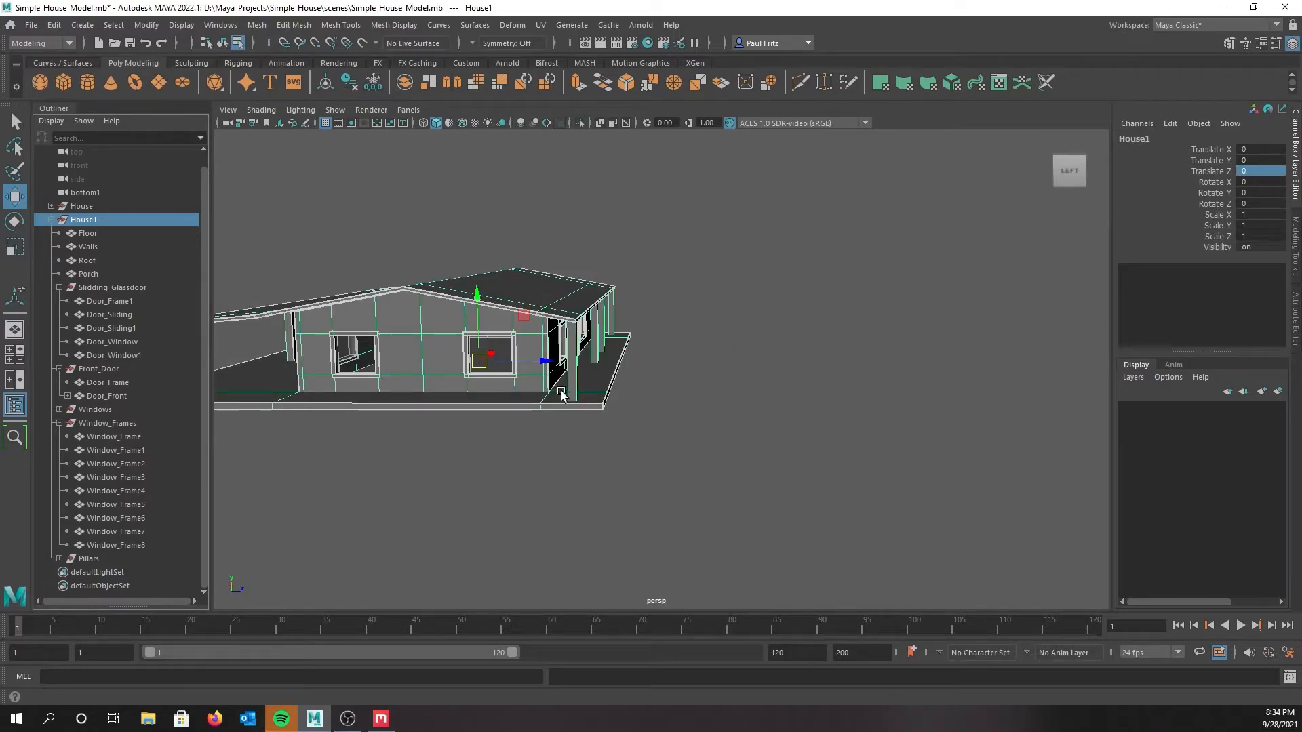
alt+middle_drag(300, 241, 465, 245)
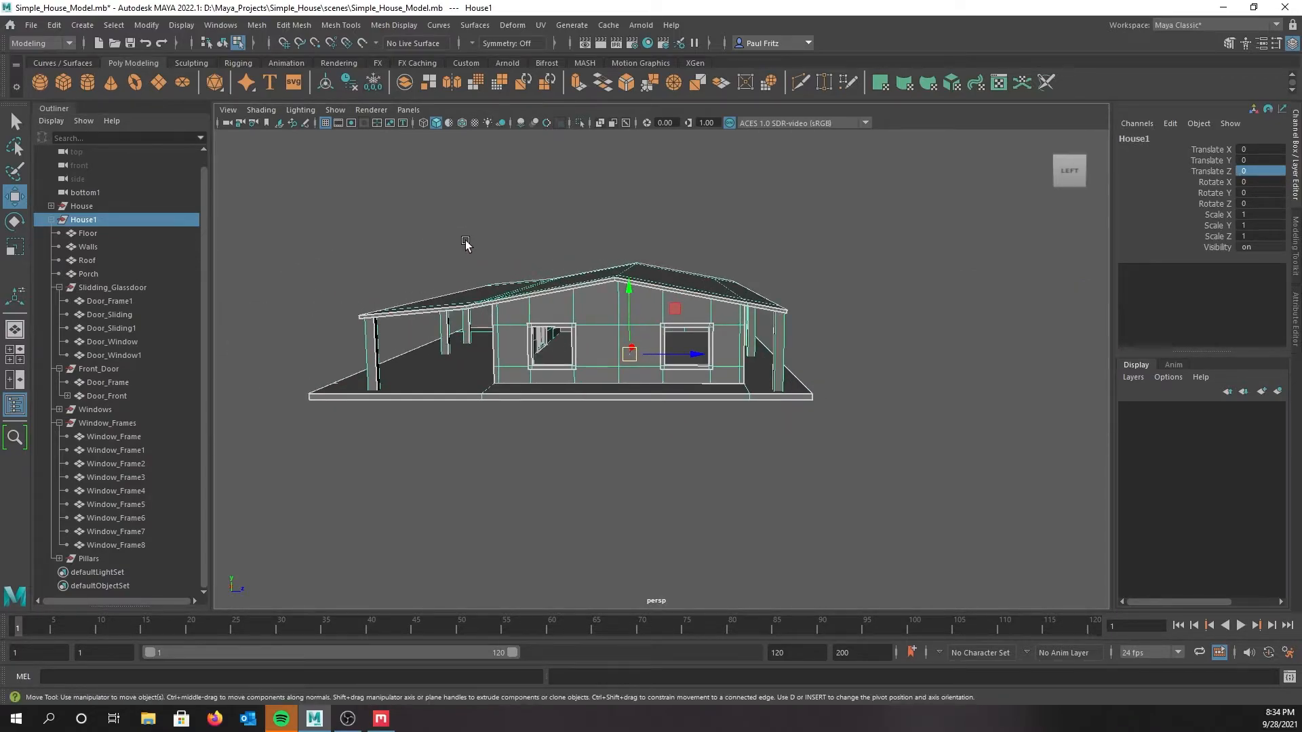
alt+drag(461, 239, 503, 232)
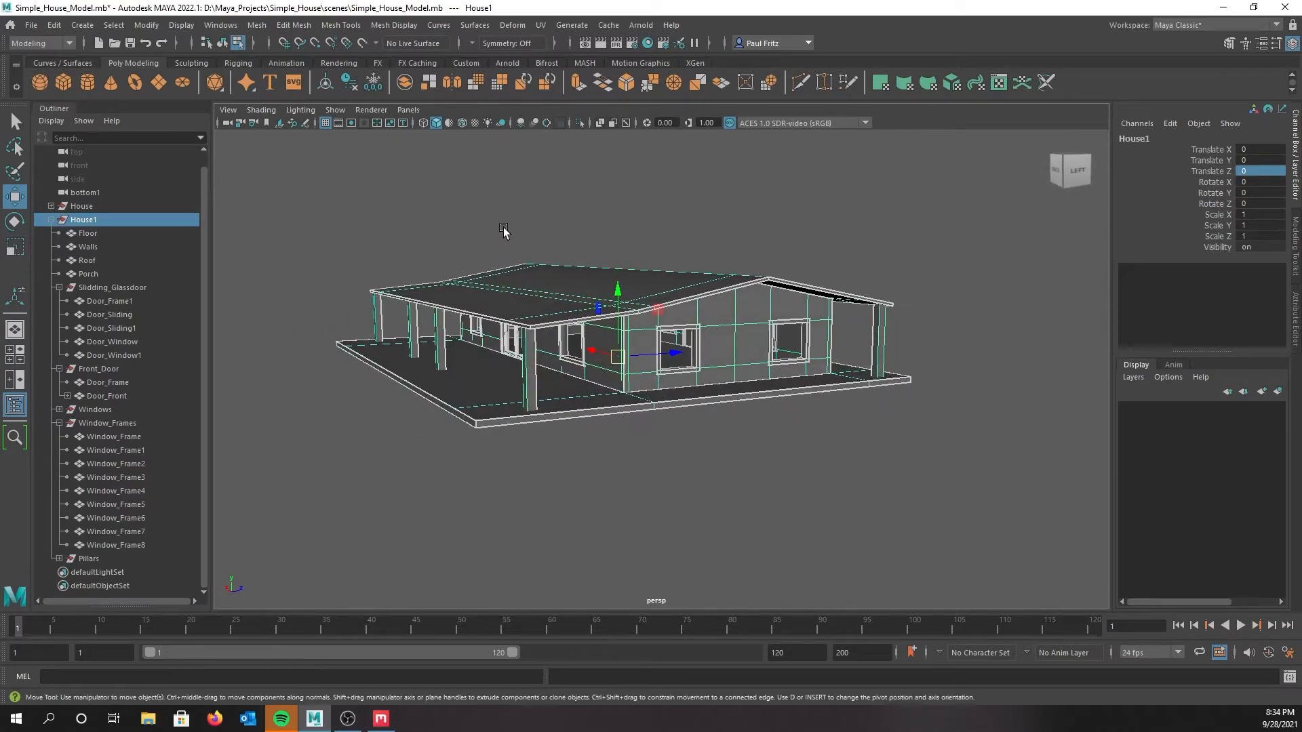
Expand the House group's hierarchy in the Outliner and switch to the Rendering menu set
click(51, 219)
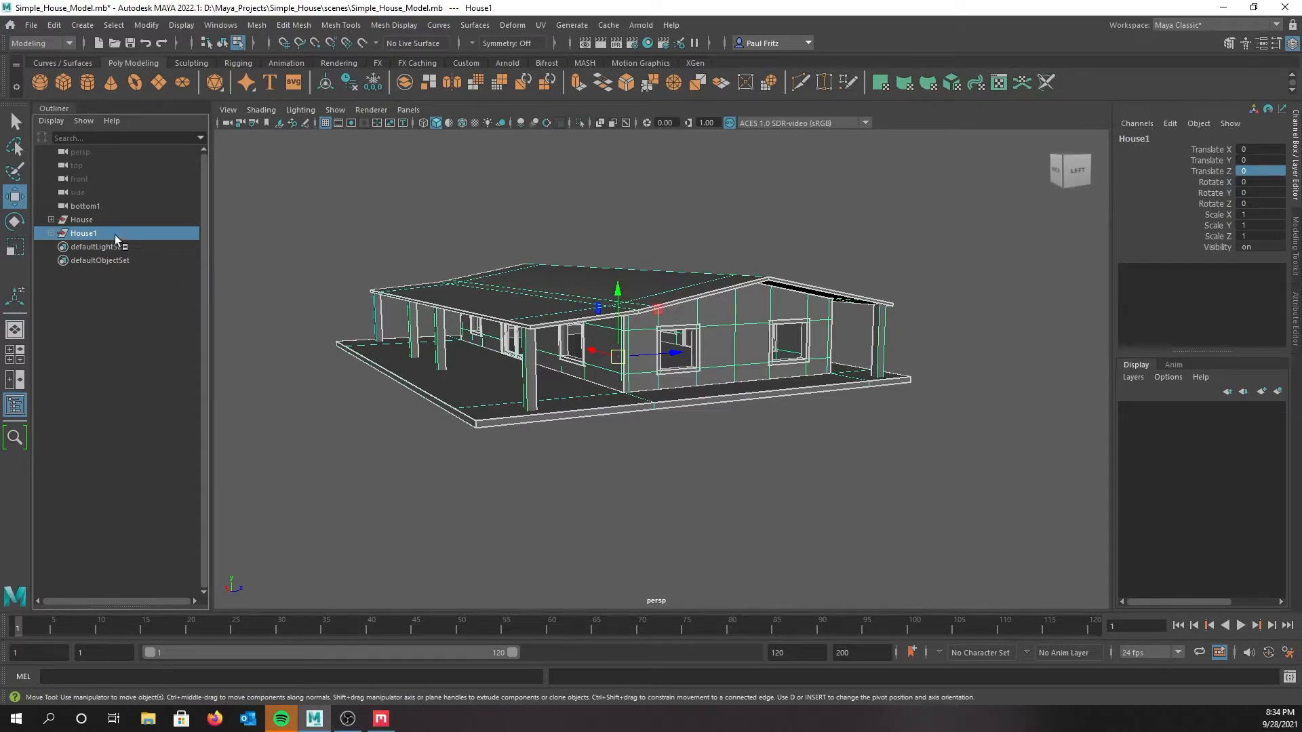
click(52, 234)
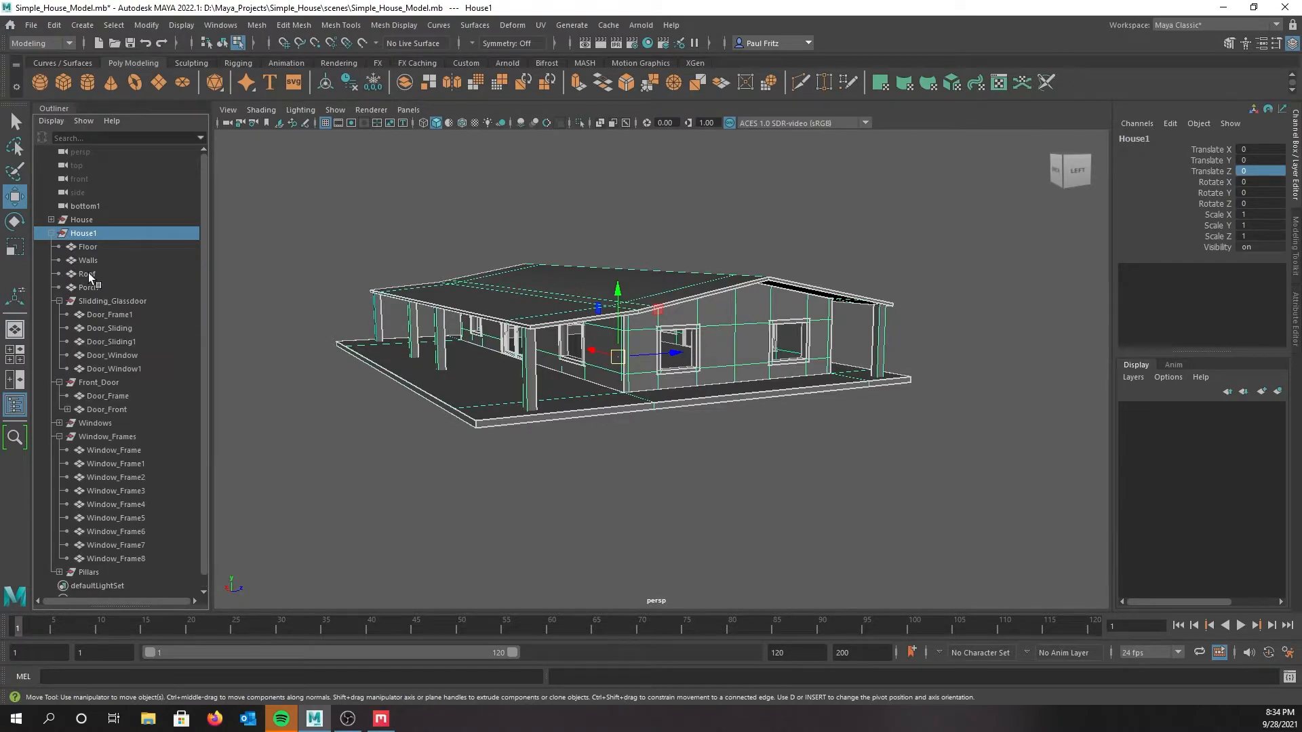
click(51, 220)
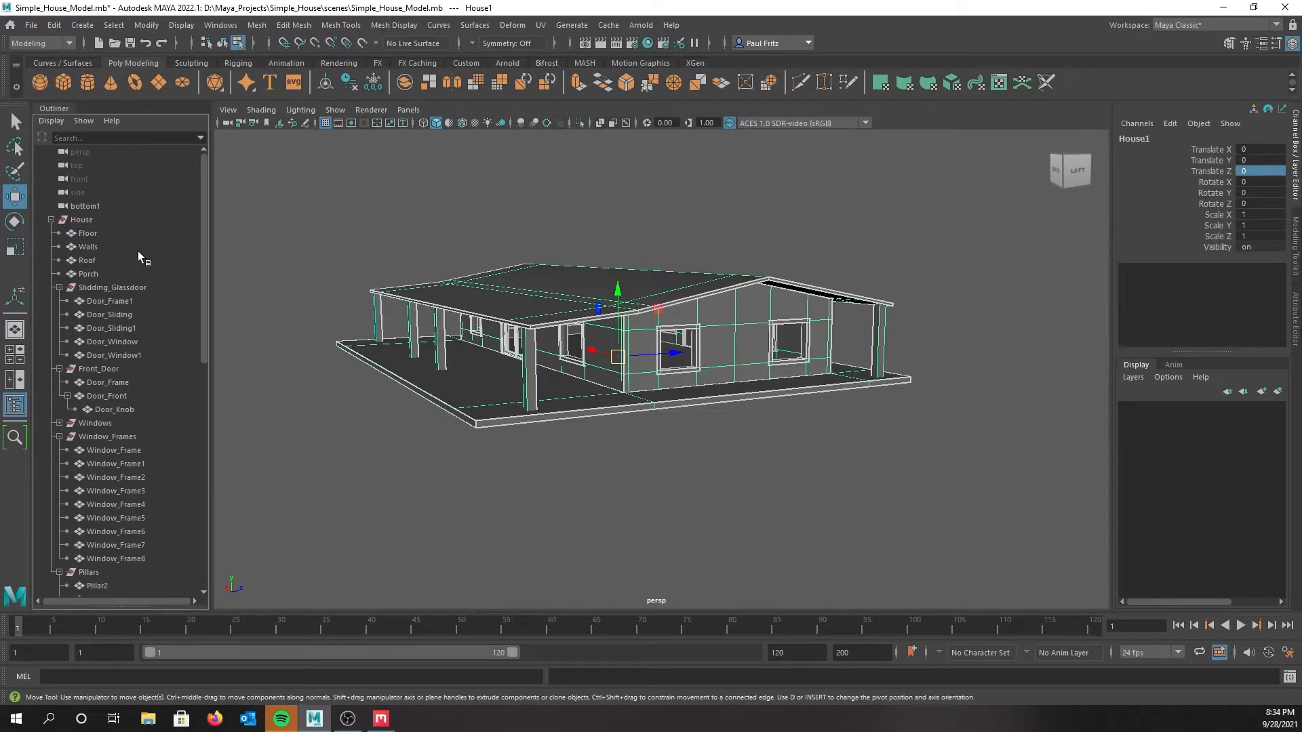
click(66, 42)
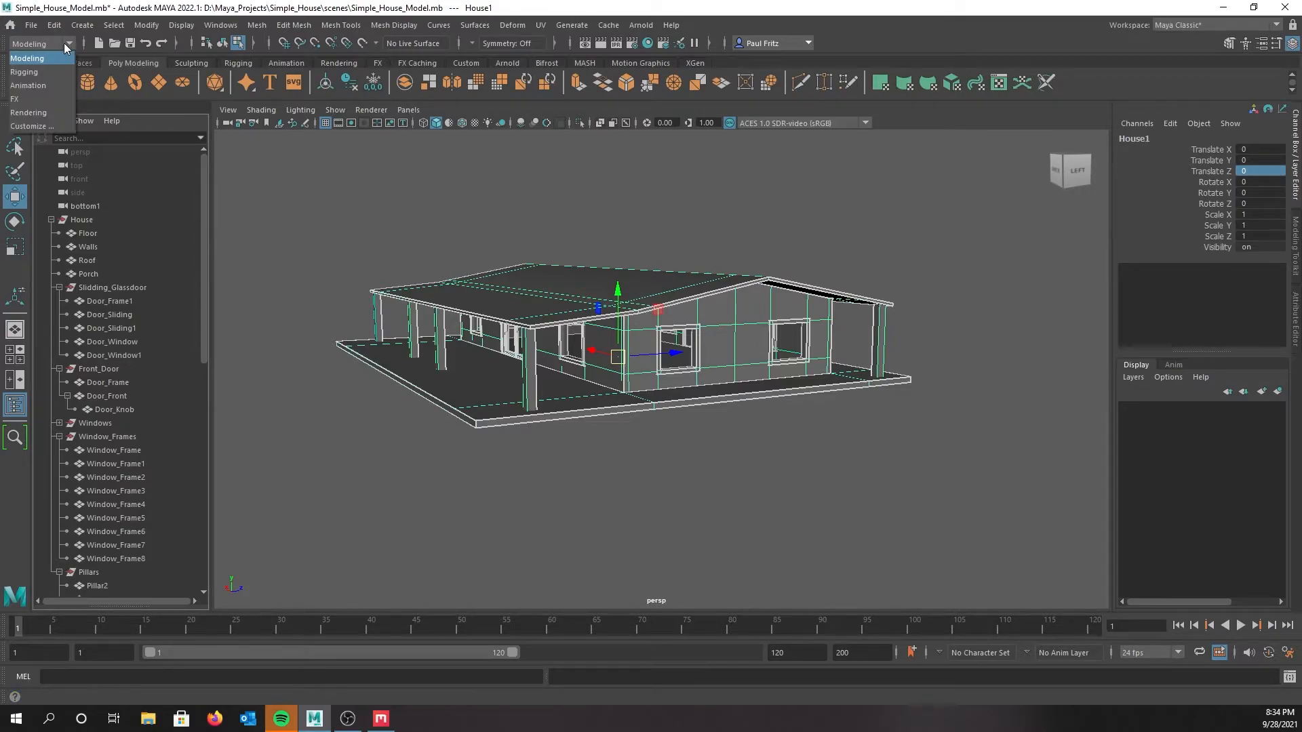
click(43, 113)
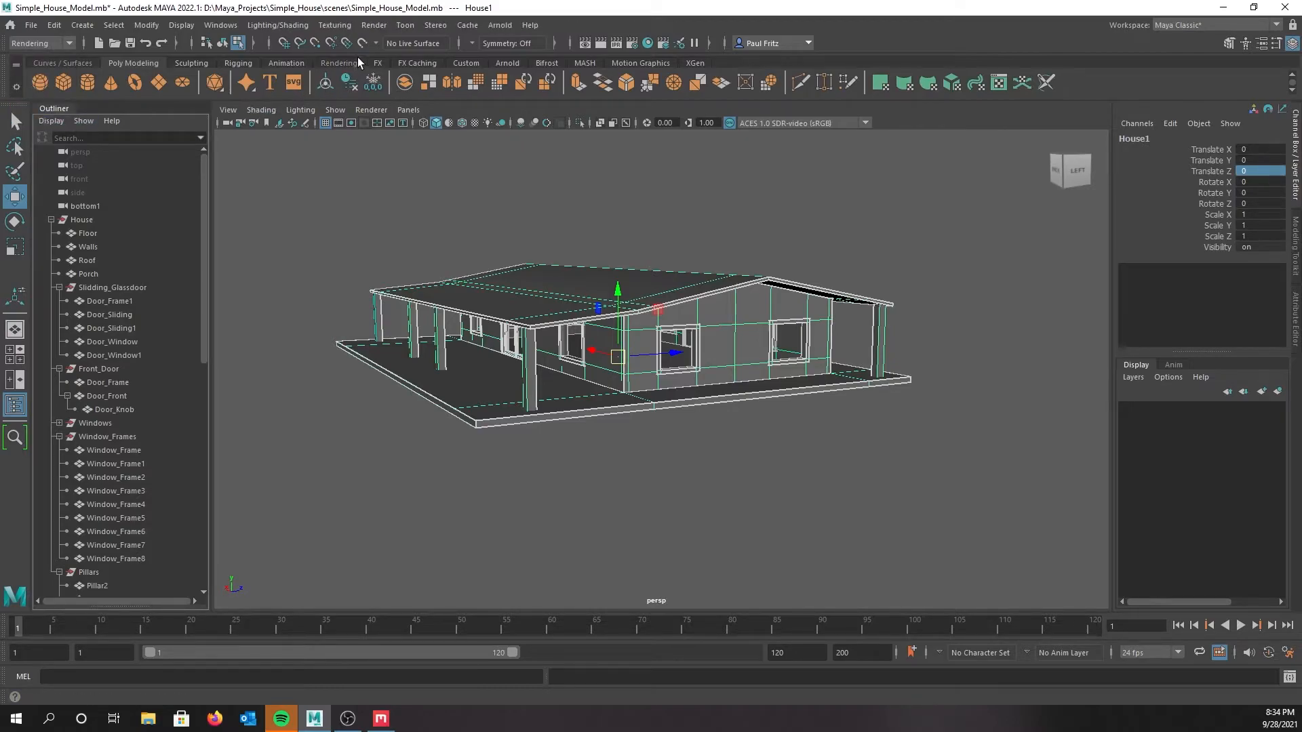
Open Transfer Maps, move its window away from the Outliner, and clear all the House1 target meshes
click(275, 27)
click(299, 126)
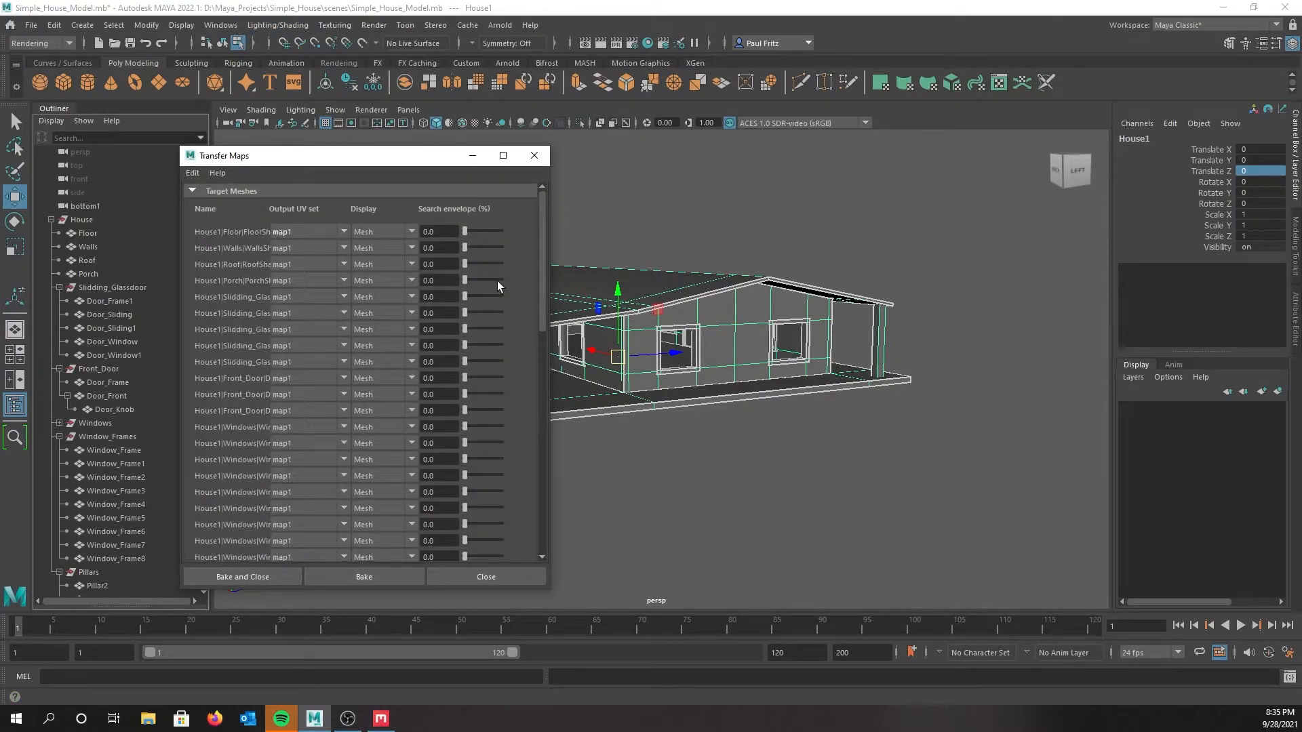
drag(364, 157, 772, 162)
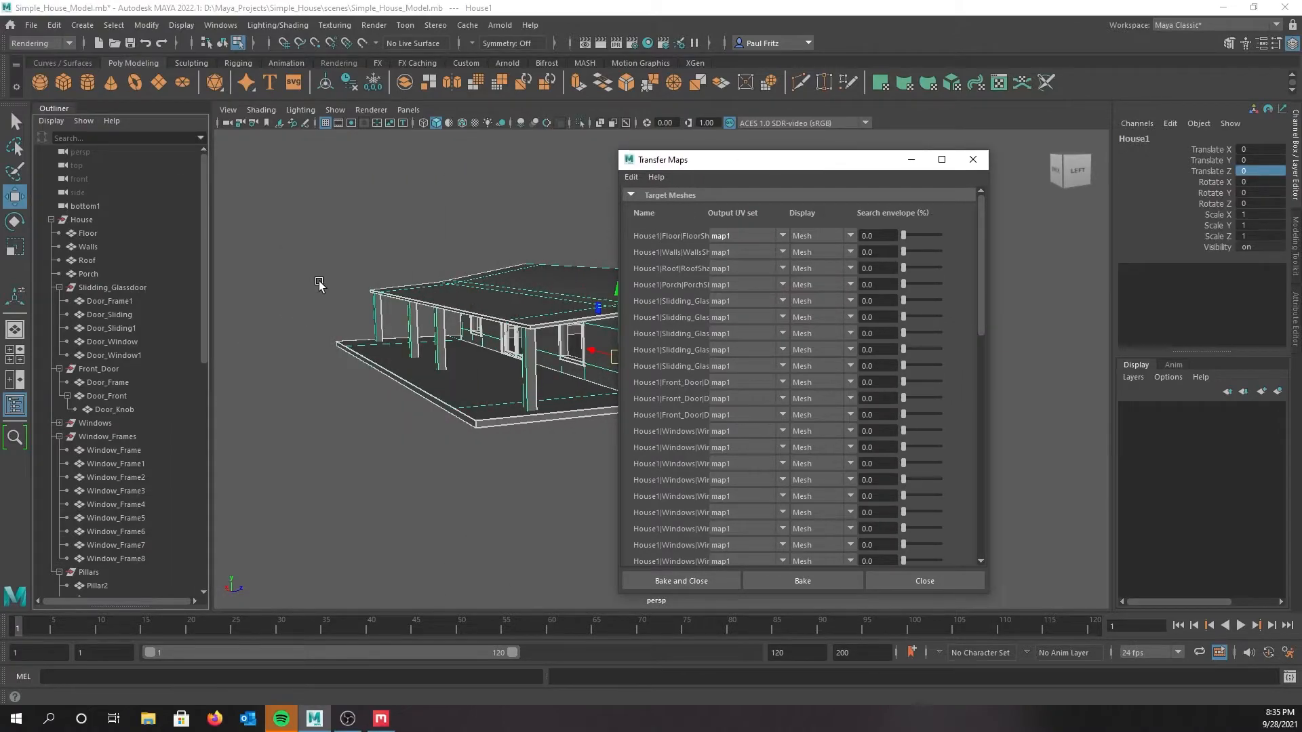
scroll(728, 347, down, 12)
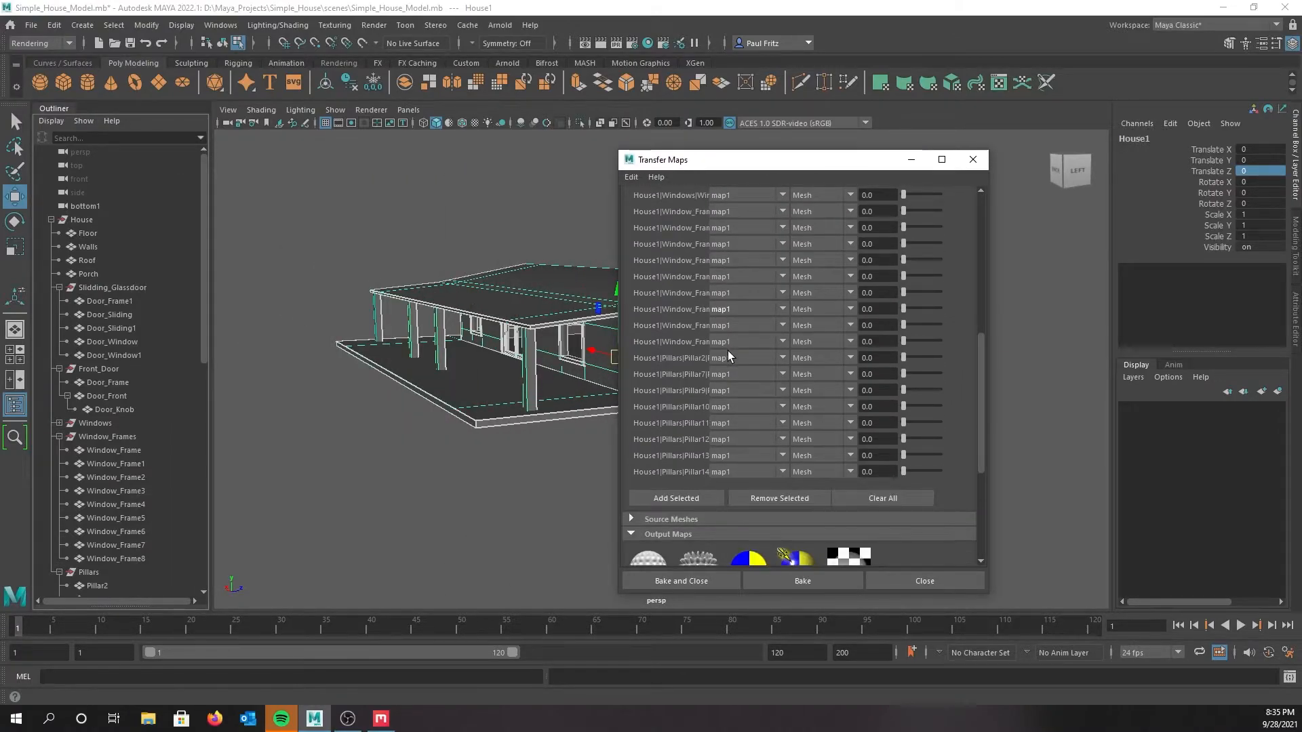
click(865, 338)
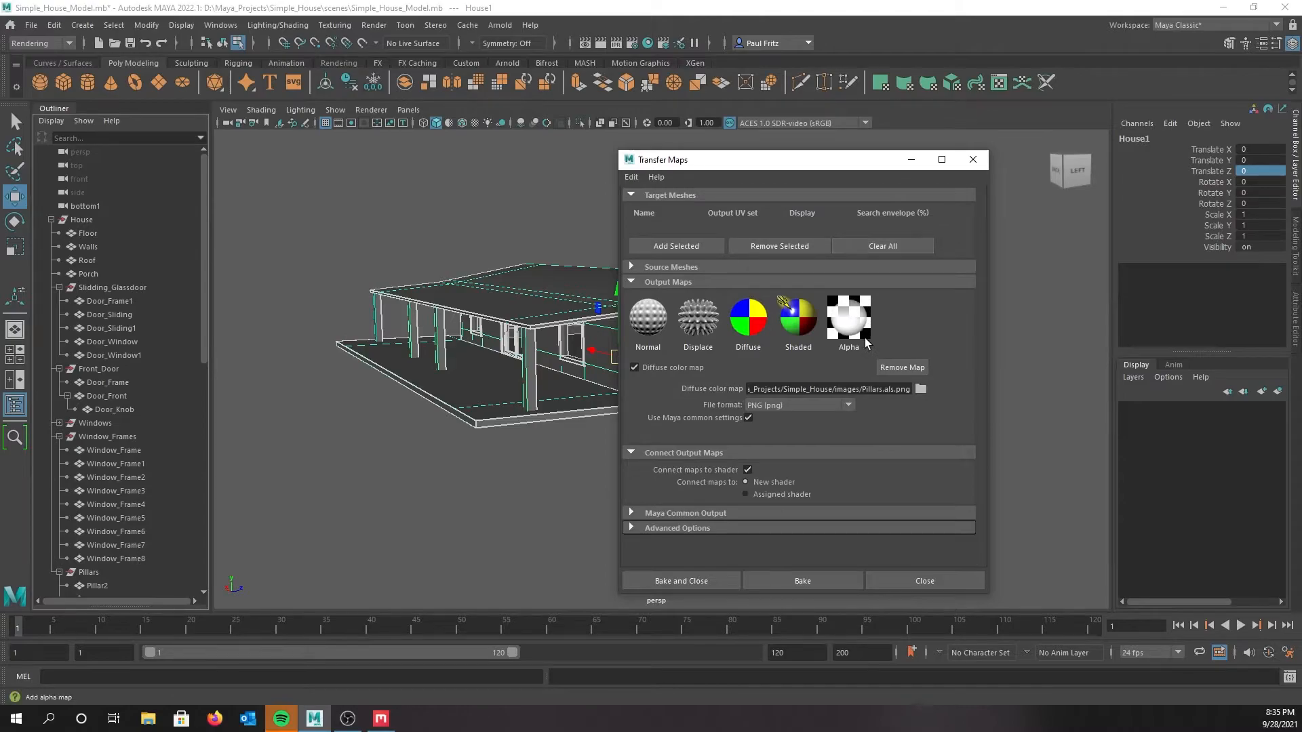
Reset the Transfer Maps settings to their defaults and expand the Source Meshes section
click(631, 177)
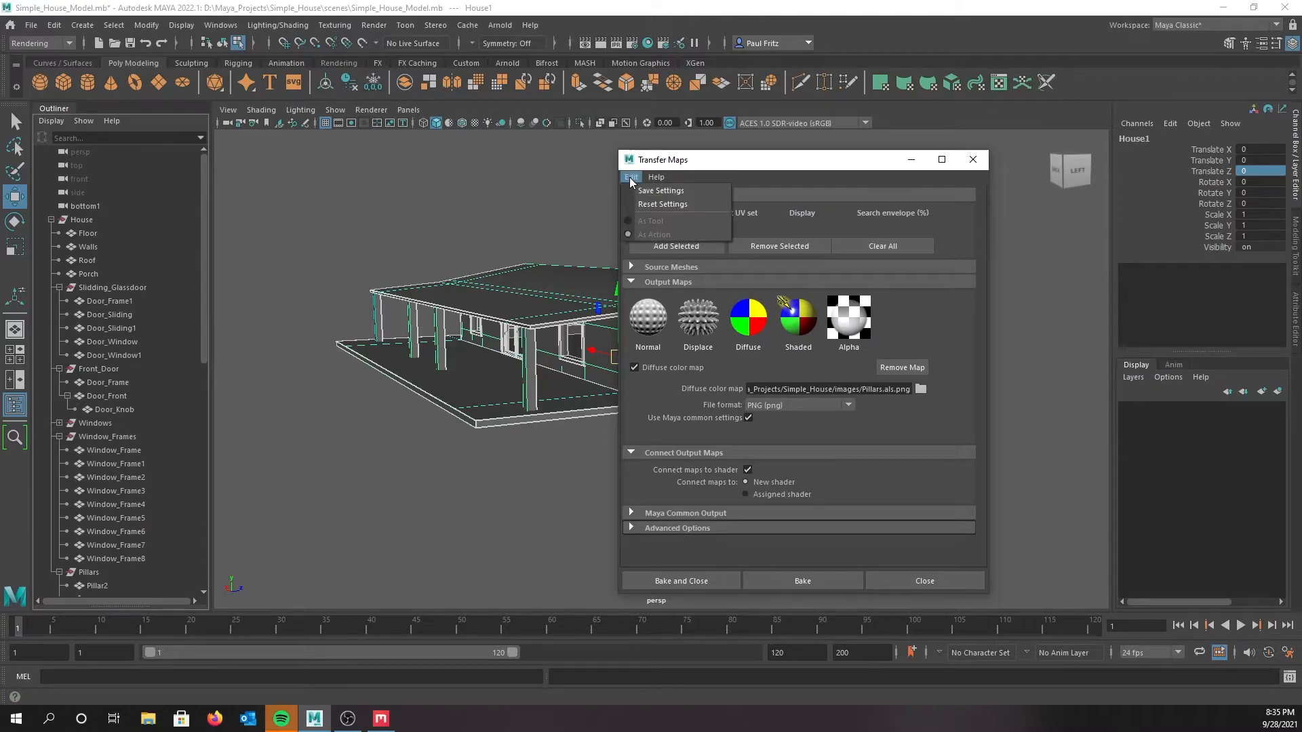
click(655, 205)
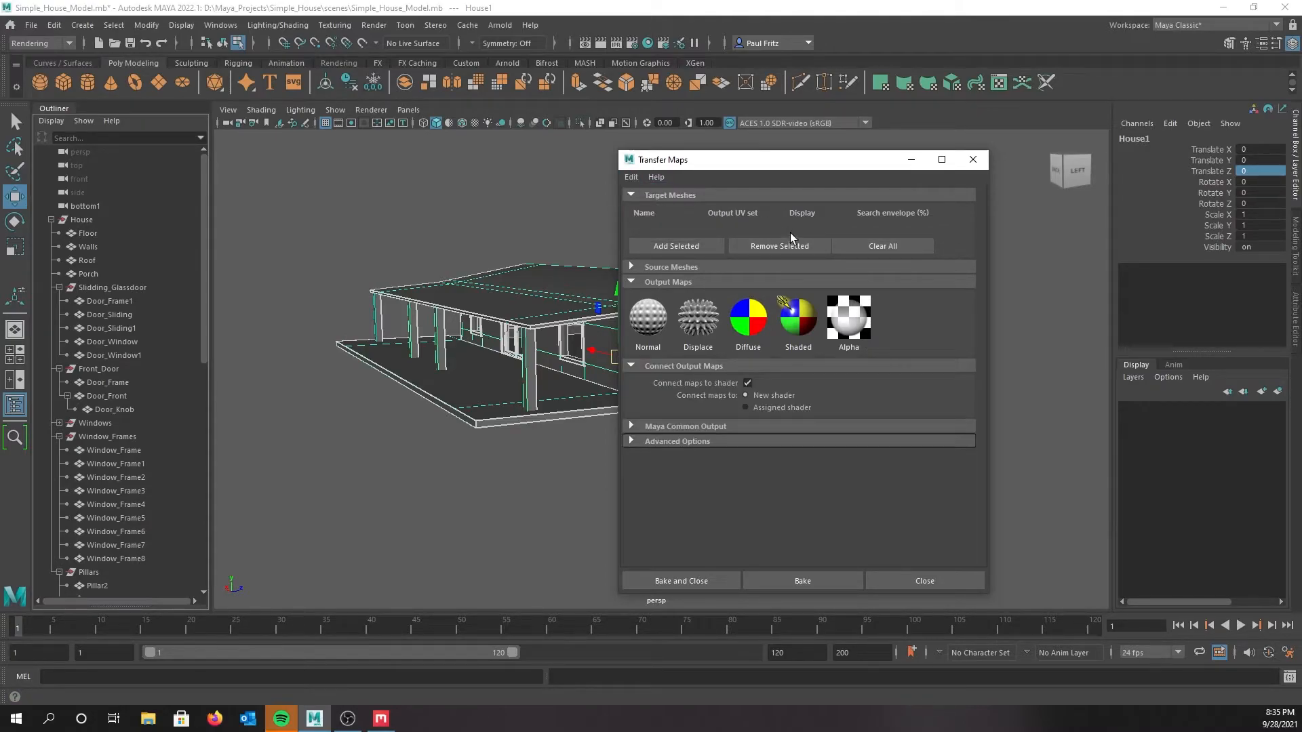
click(631, 177)
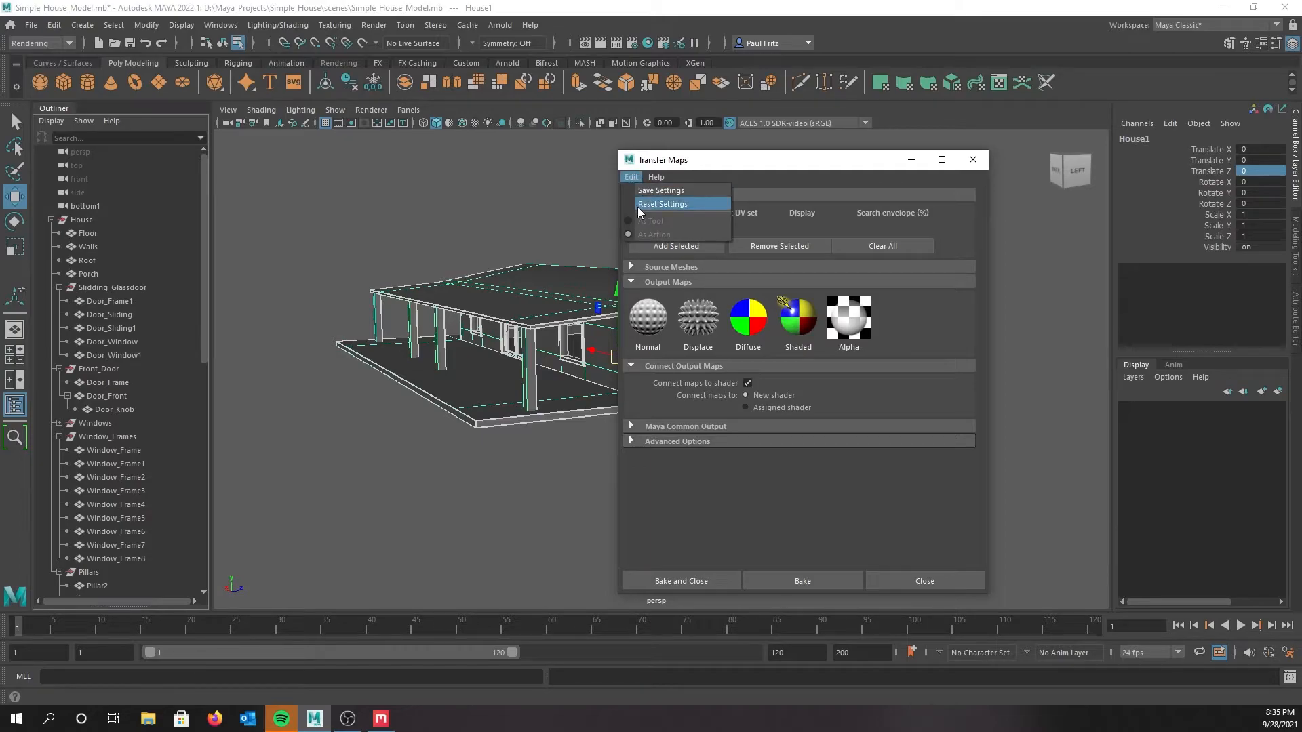
click(640, 206)
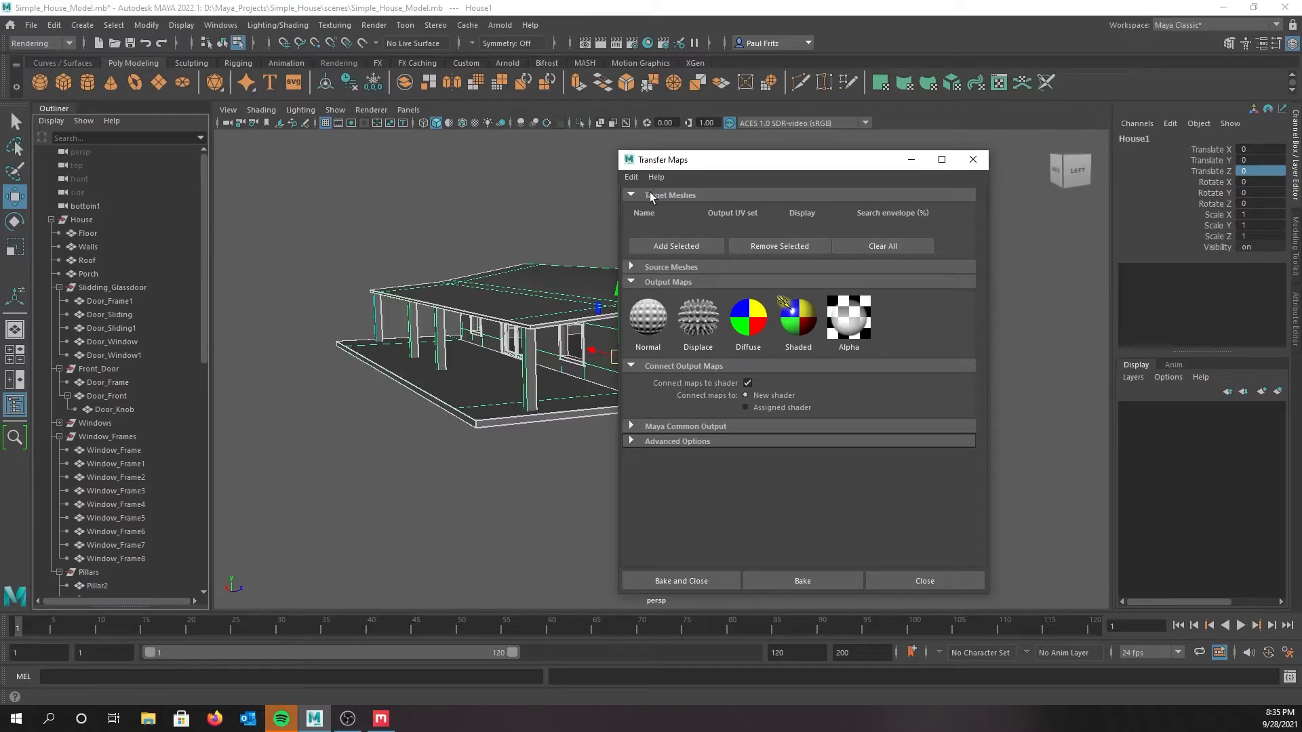
click(633, 268)
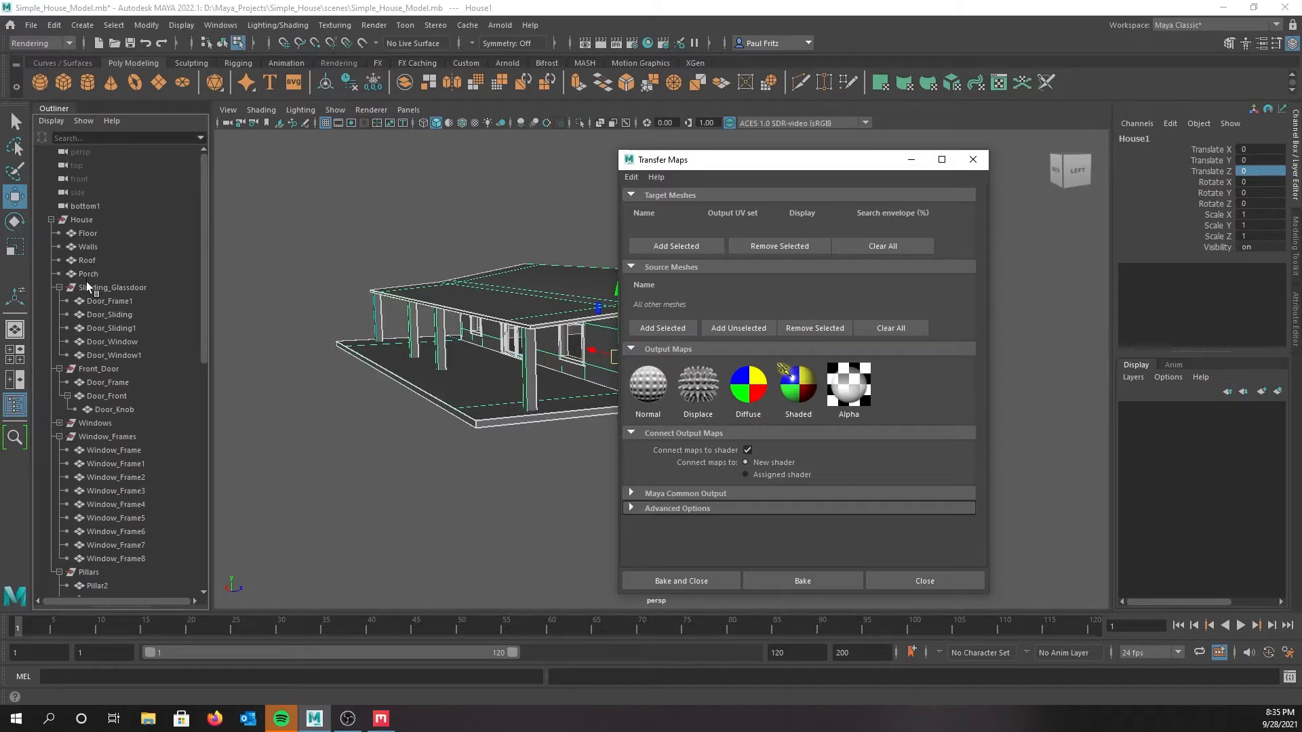
Select the original House group's Floor, show the viewport shaded with textures, and compare the House and House1 hierarchies in the Outliner
click(87, 234)
key(6)
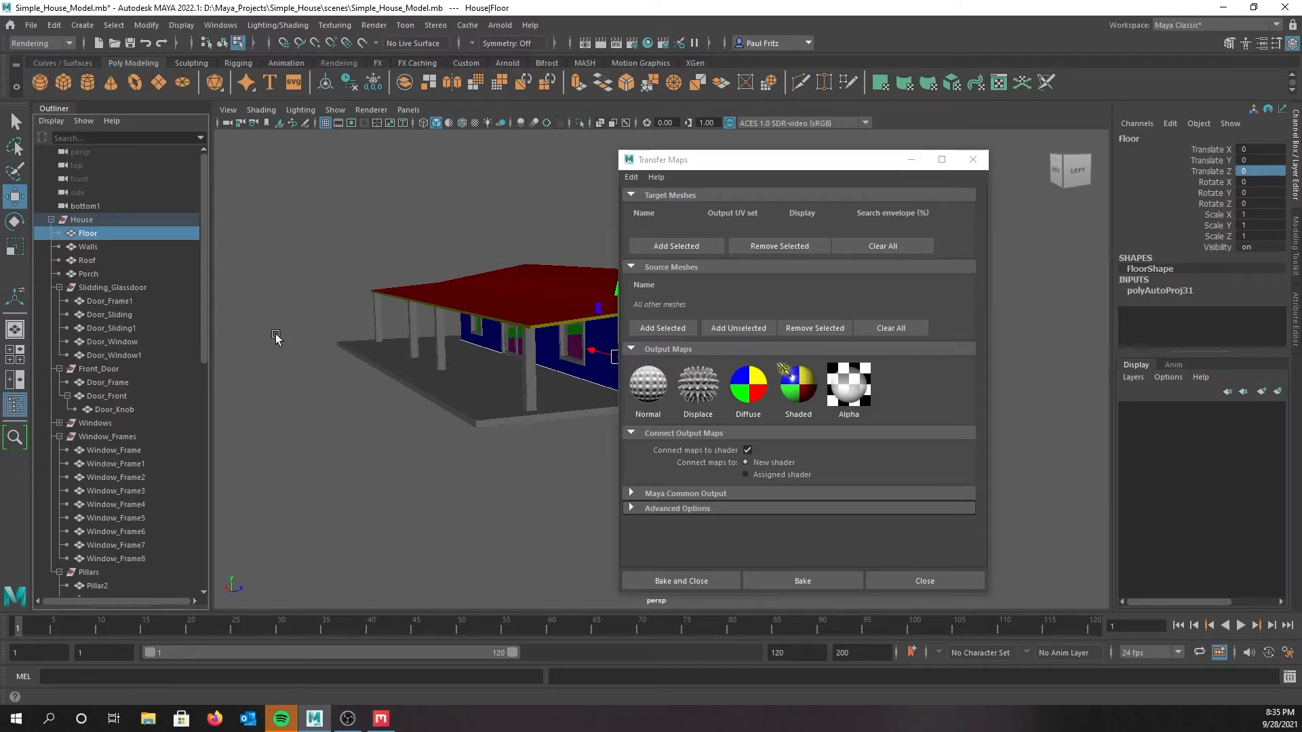
scroll(102, 325, down, 8)
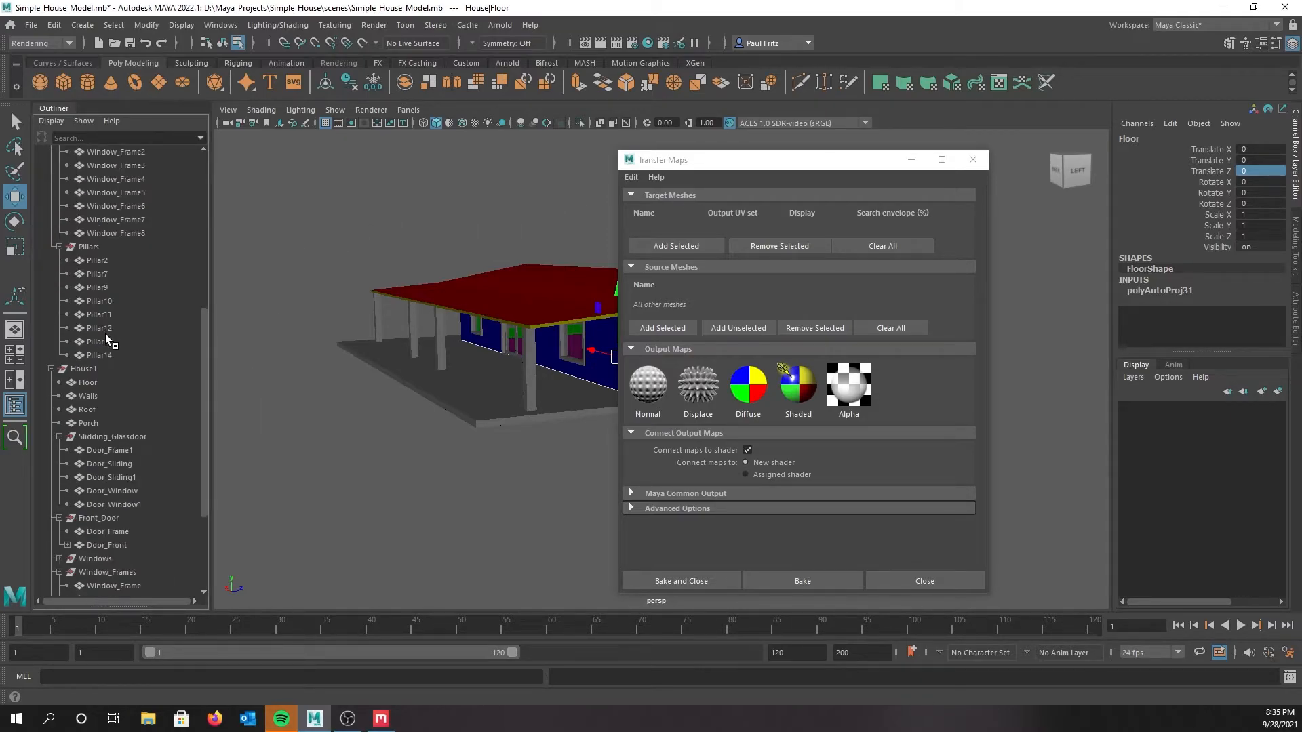
scroll(127, 309, up, 4)
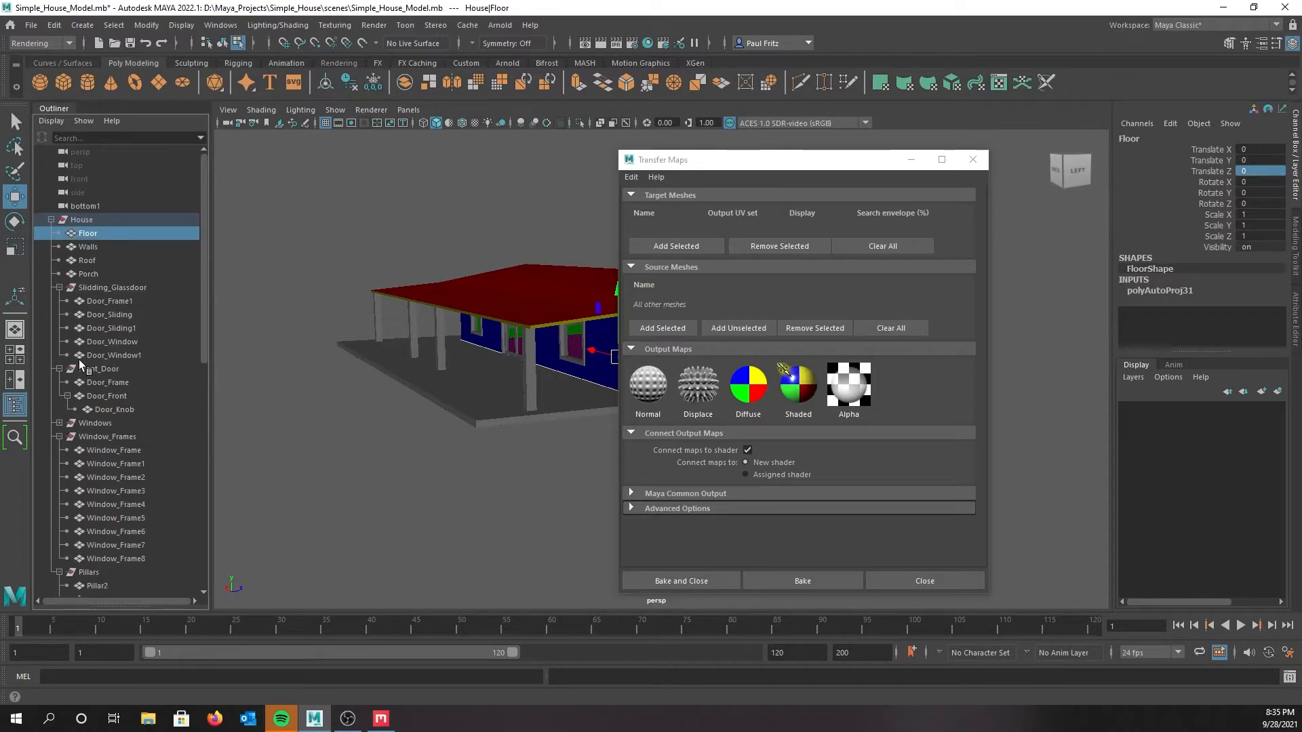
scroll(78, 360, down, 3)
scroll(80, 367, up, 3)
scroll(466, 301, up, 2)
Raise the original House's Floor about 6.92 and the whole House group about 3.97 in Y, undoing each move
drag(693, 159, 888, 221)
drag(607, 292, 606, 236)
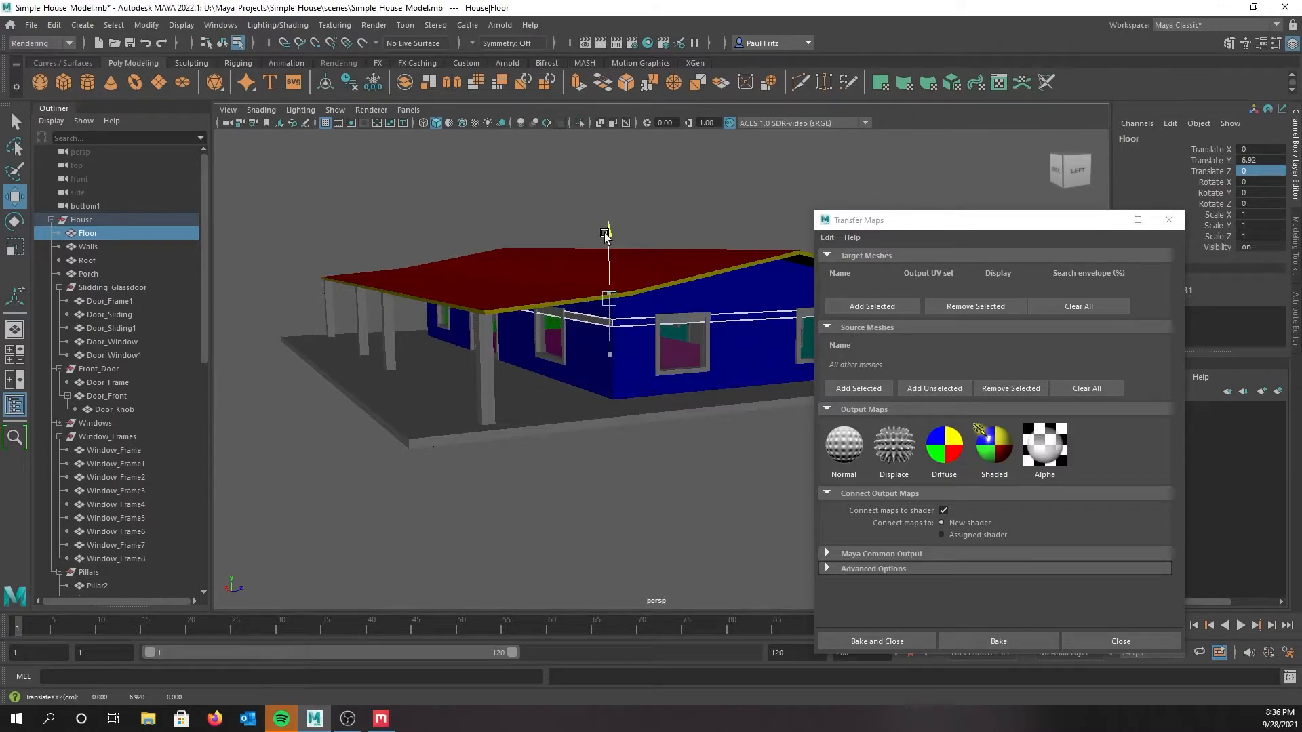
key(ctrl+z)
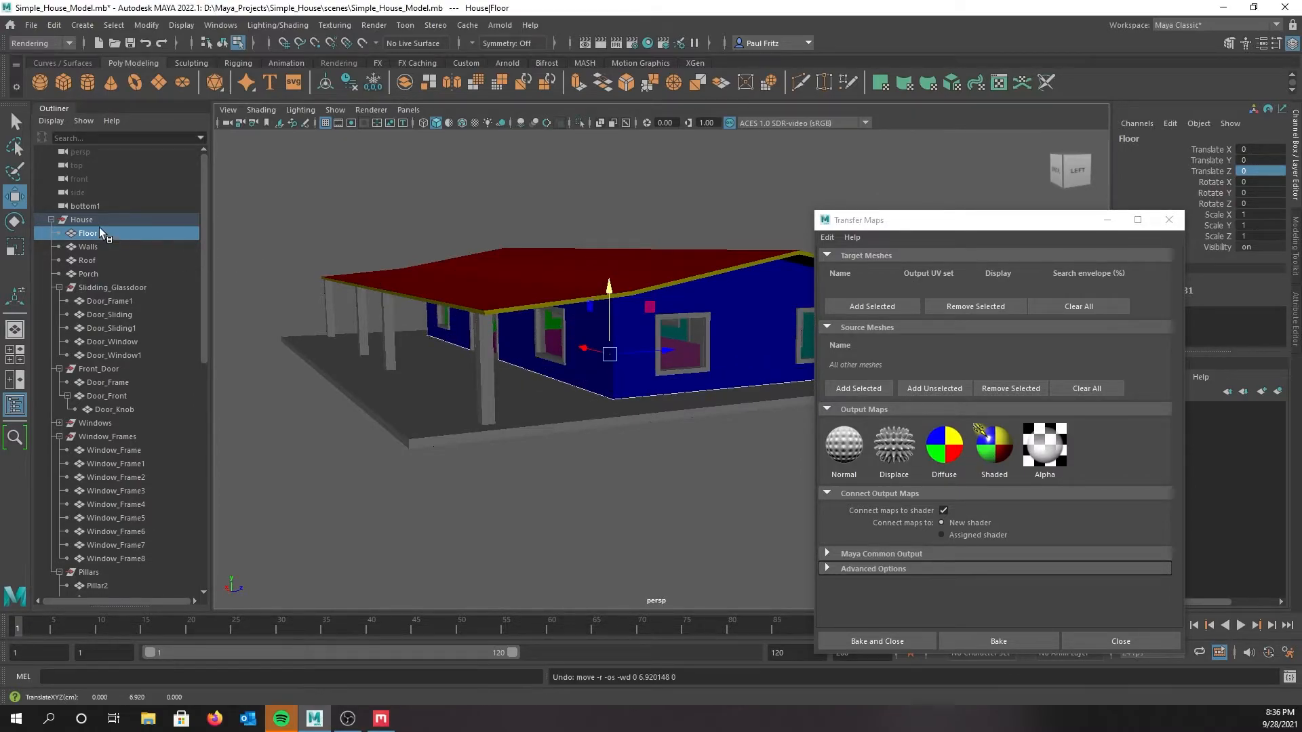
click(80, 220)
drag(608, 290, 607, 258)
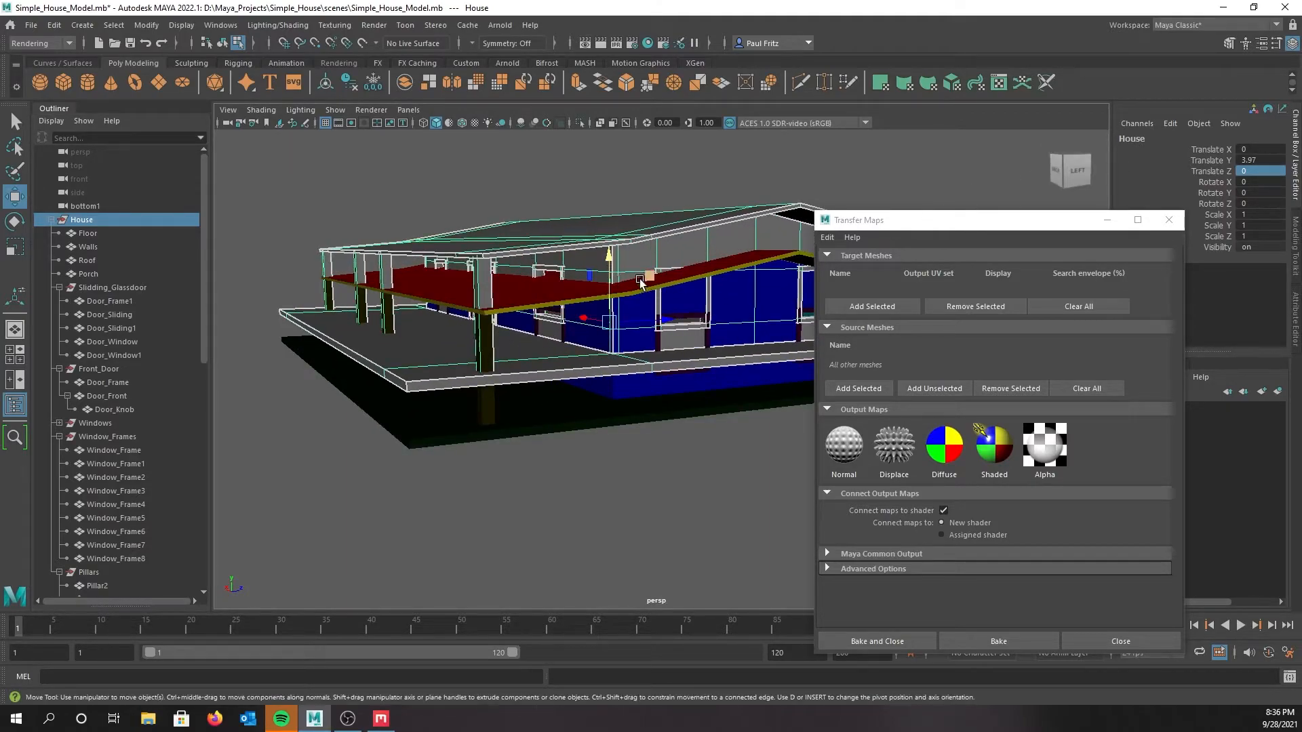
key(ctrl+z)
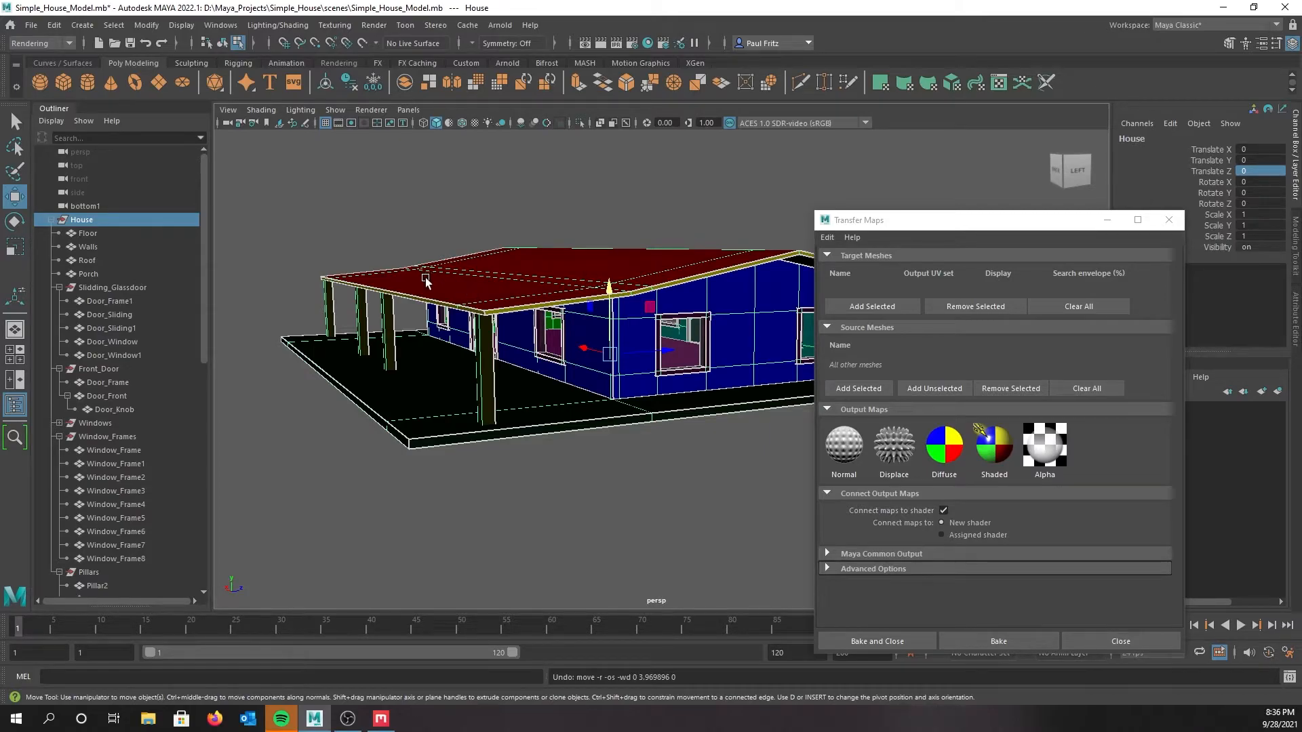
Add the original House's Floor as the target mesh and House1's Floor as the source mesh in Transfer Maps
click(86, 233)
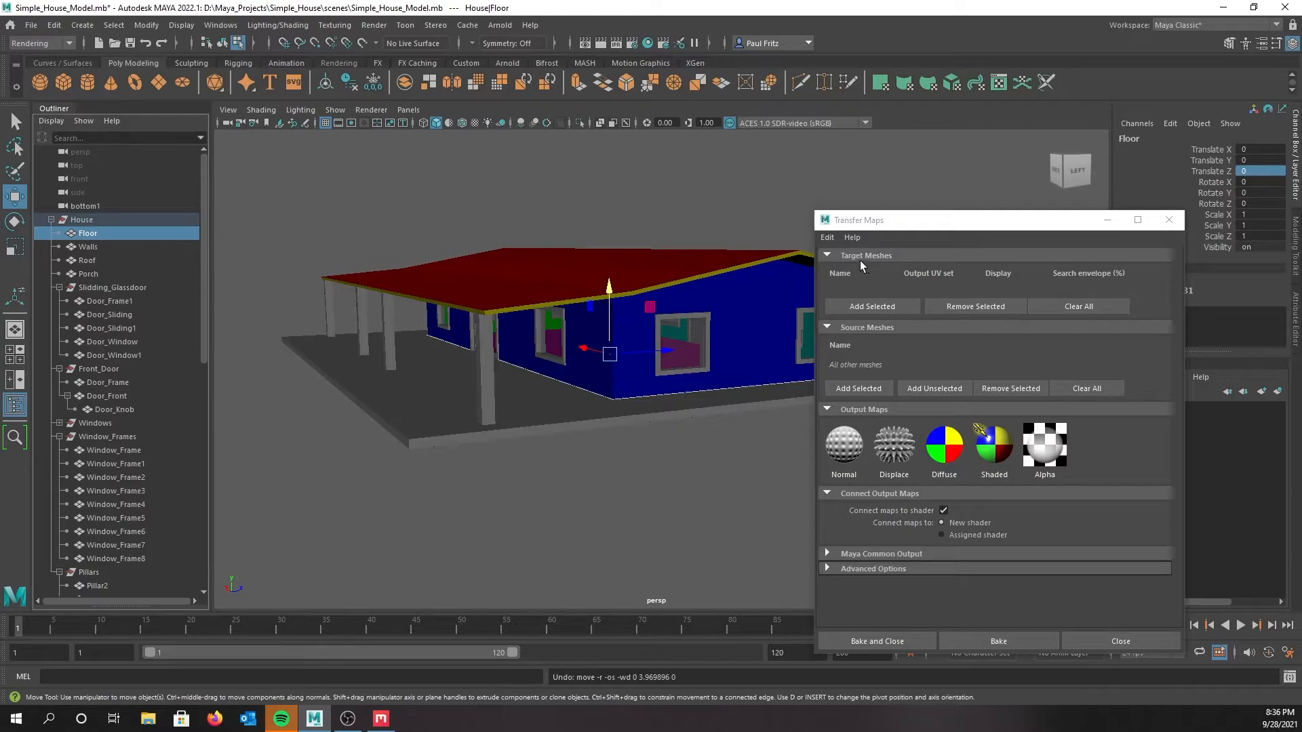
click(873, 307)
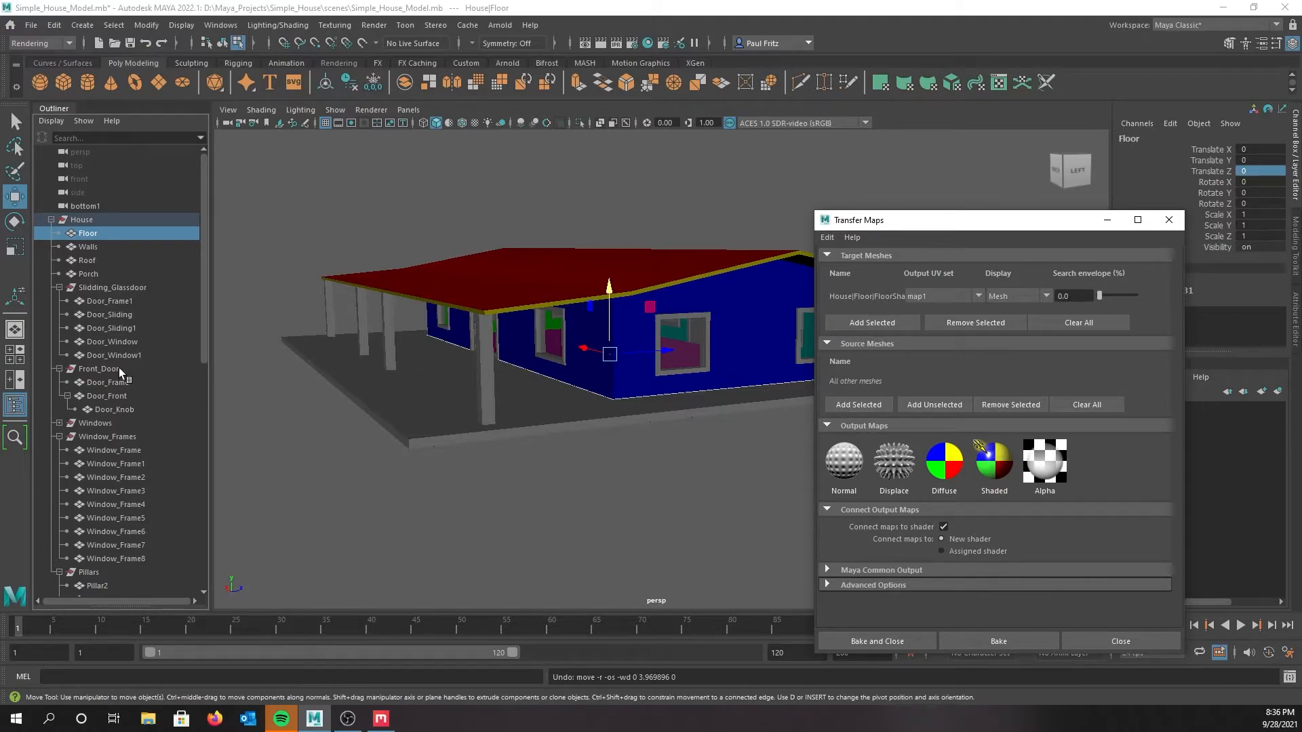
scroll(80, 451, down, 10)
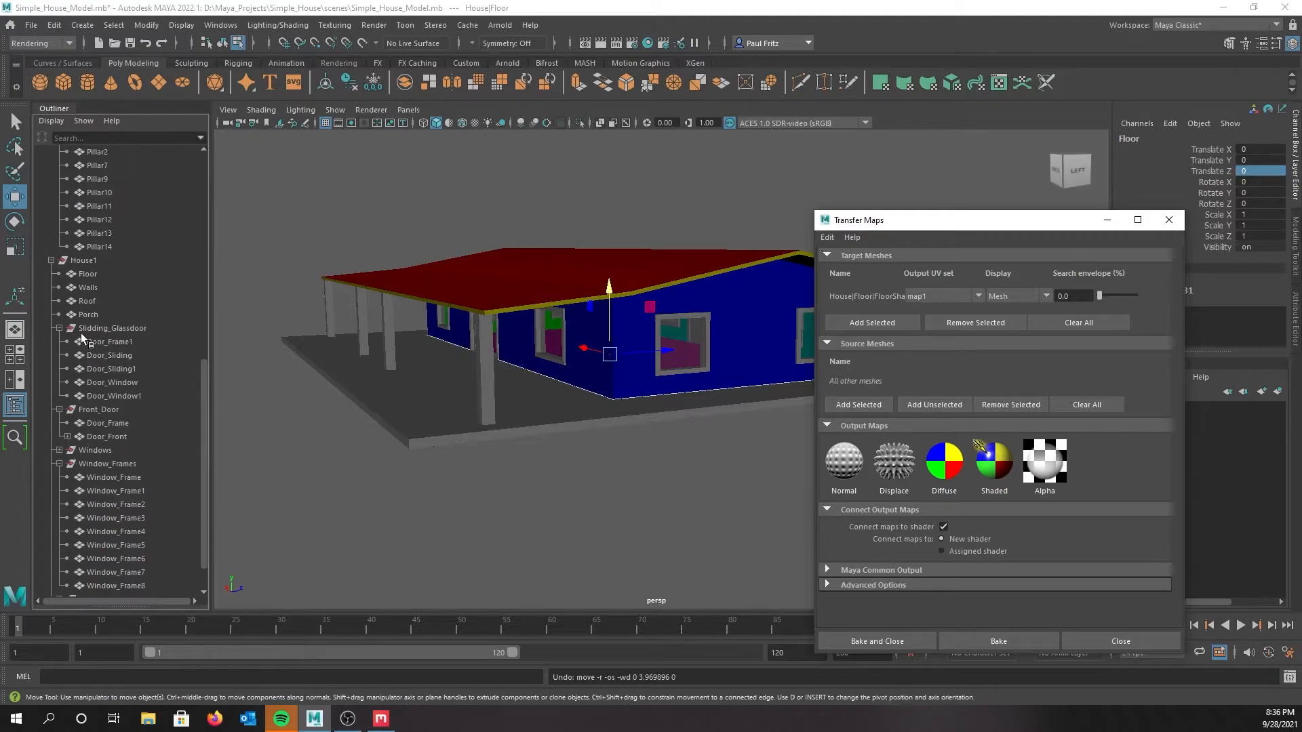
click(87, 276)
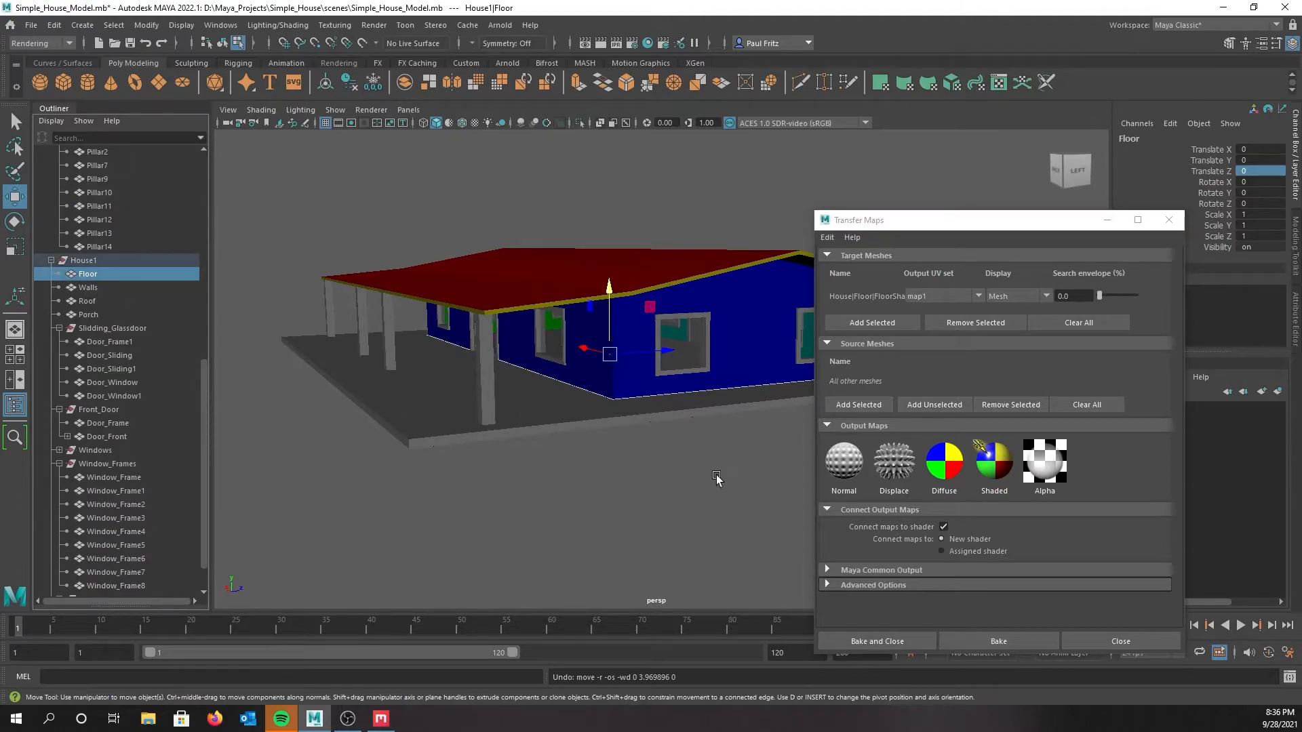
click(854, 405)
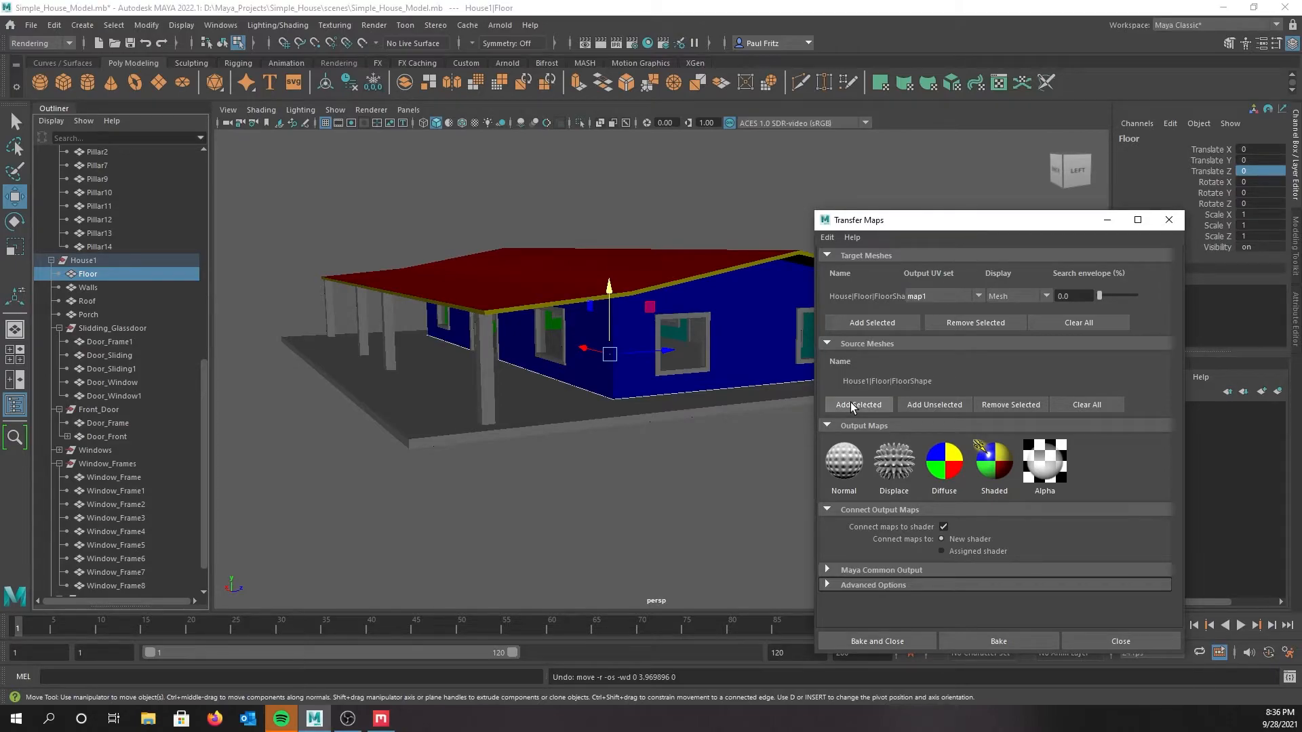
Add a Diffuse color map to the output maps for the floor transfer
click(947, 466)
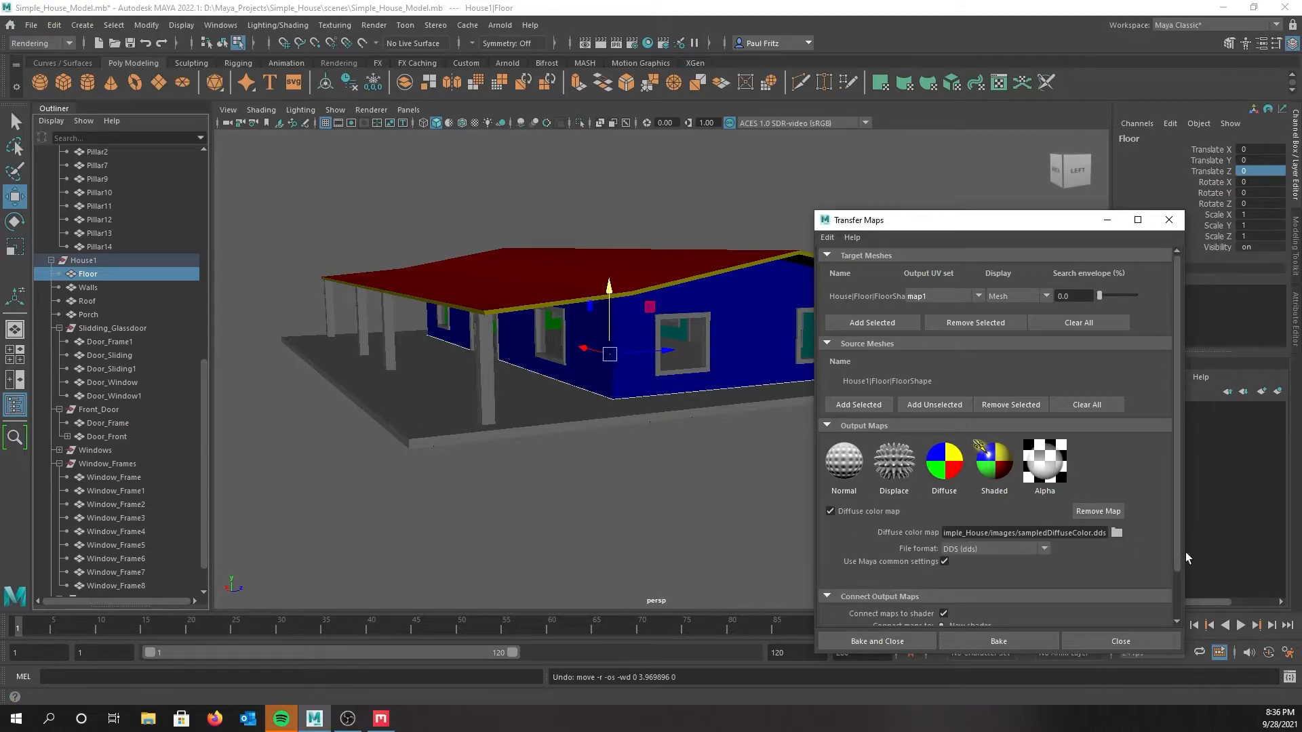
scroll(1095, 554, down, 1)
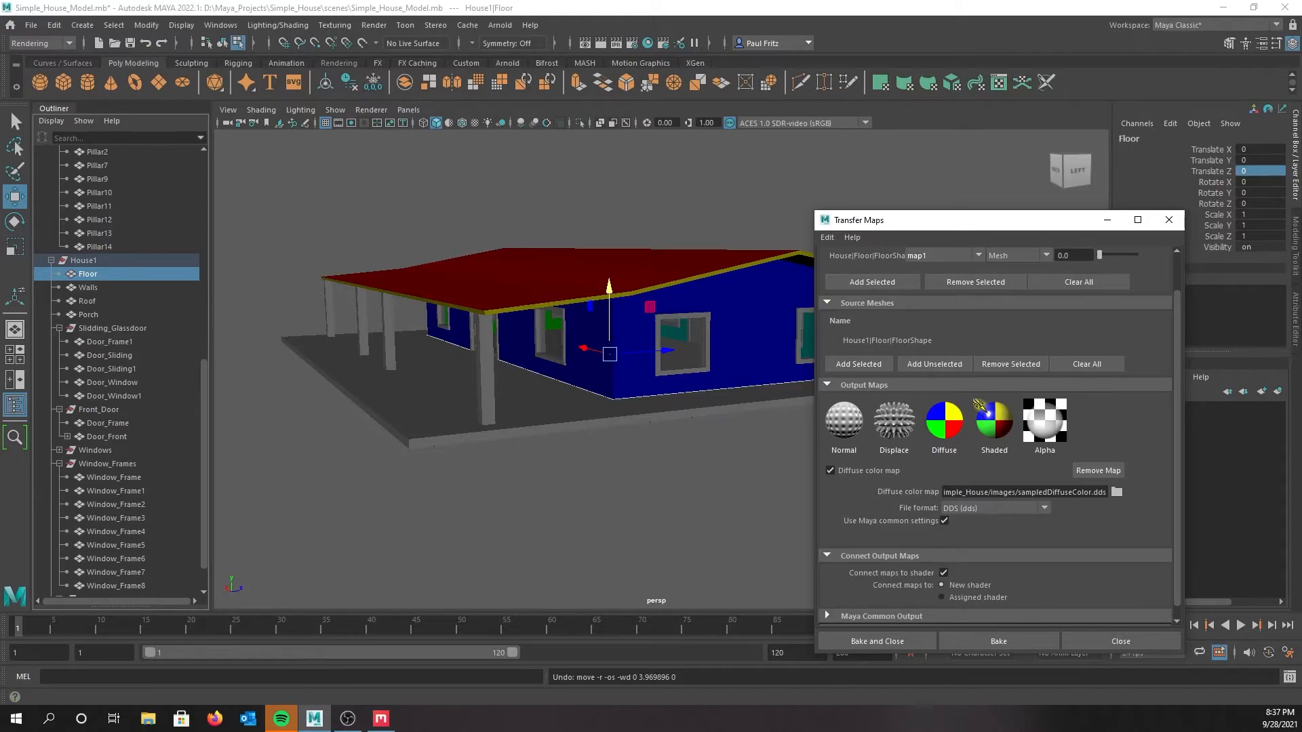
key(alt+Tab)
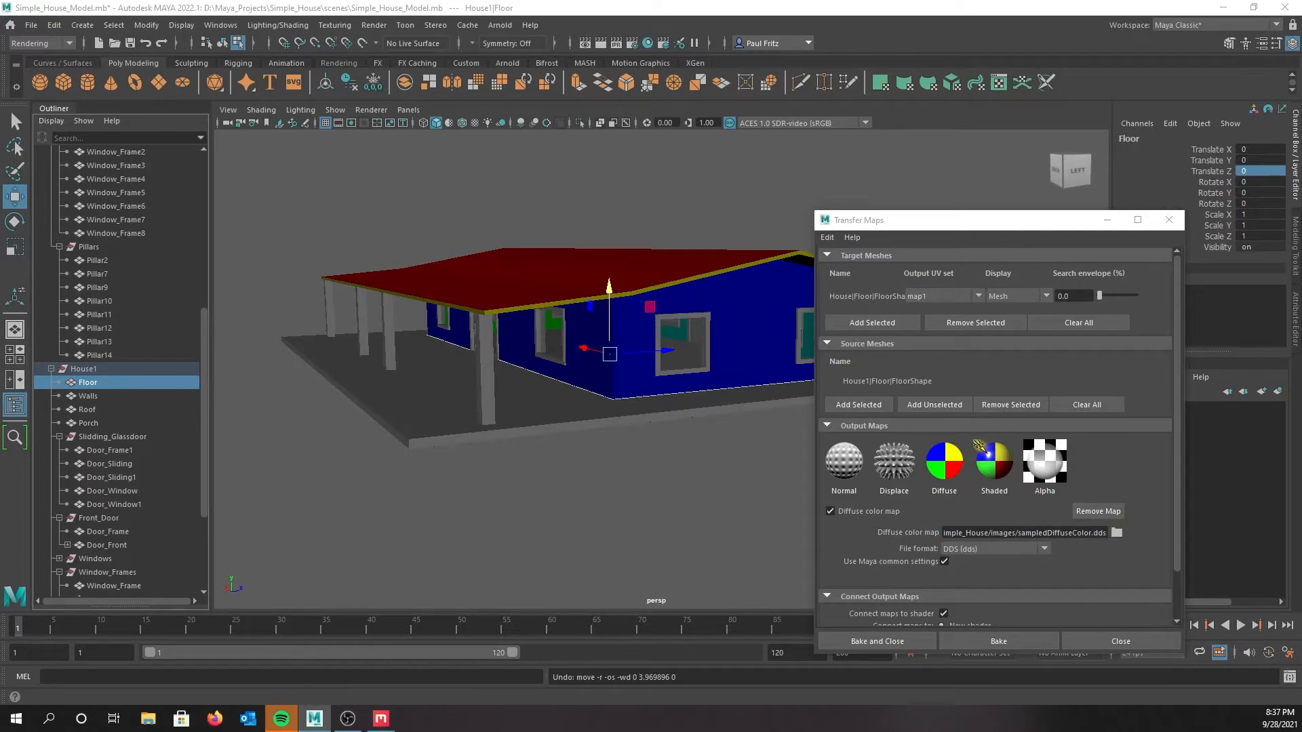
Browse for the diffuse map's output location in D:\Maya_Projects\Simple_House\images
click(1117, 532)
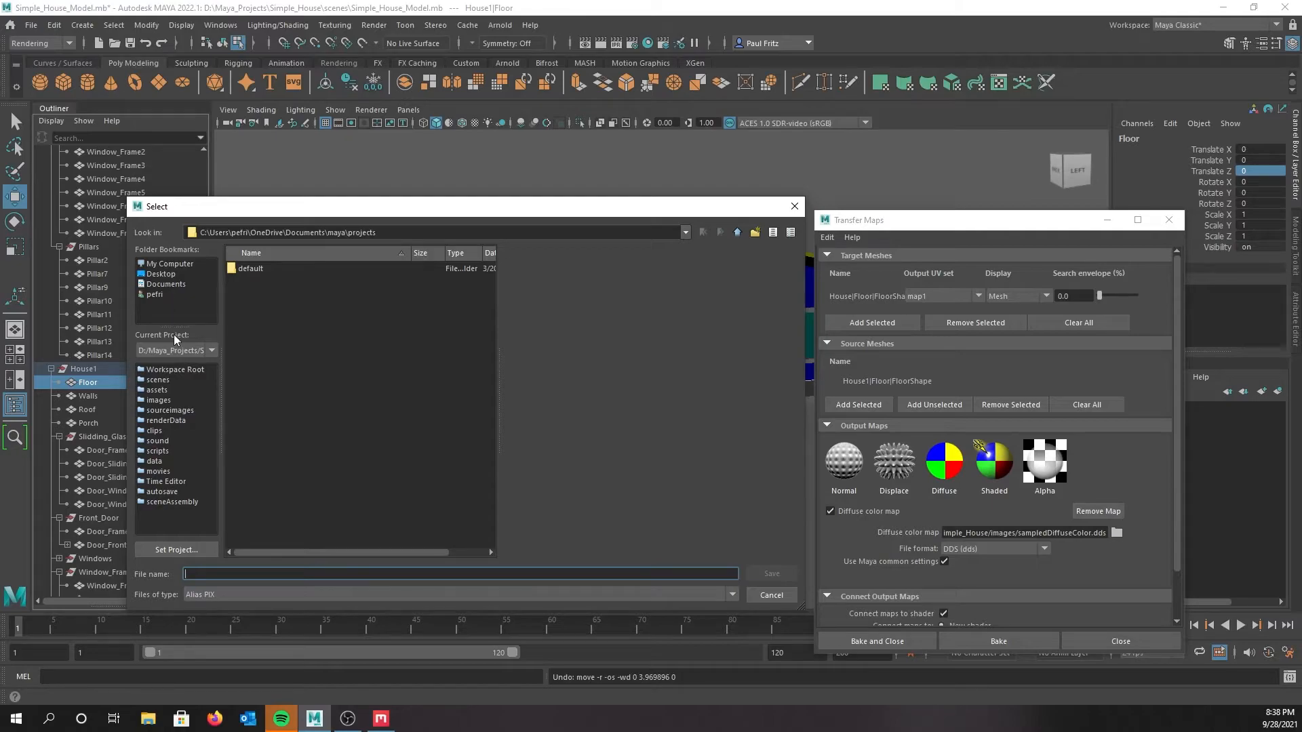
click(166, 265)
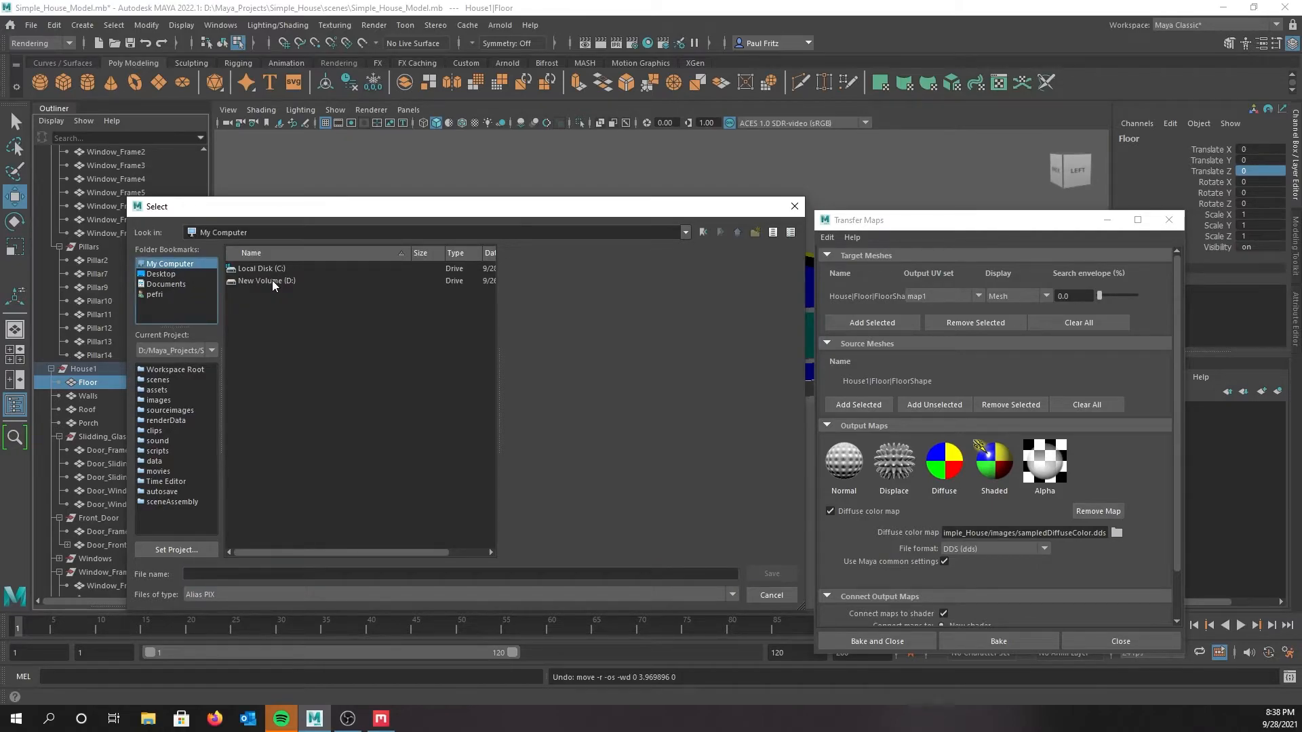
double_click(272, 279)
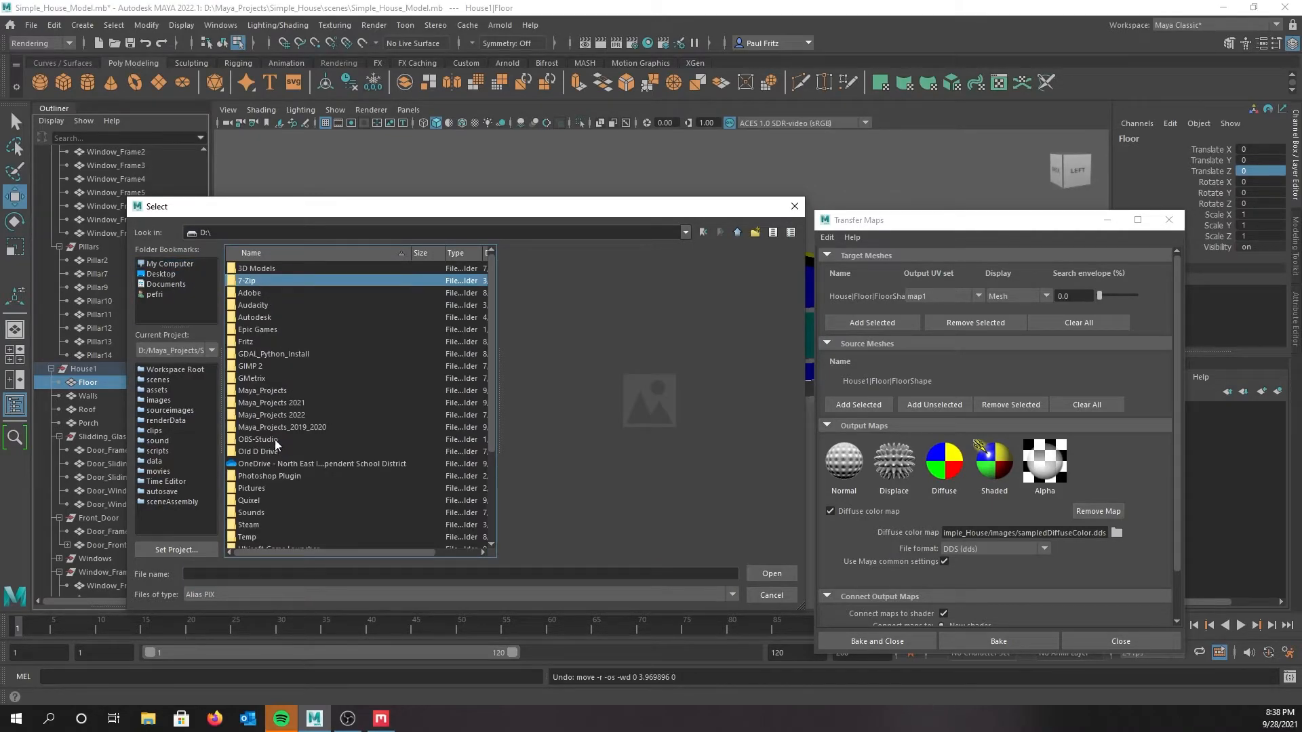
double_click(262, 391)
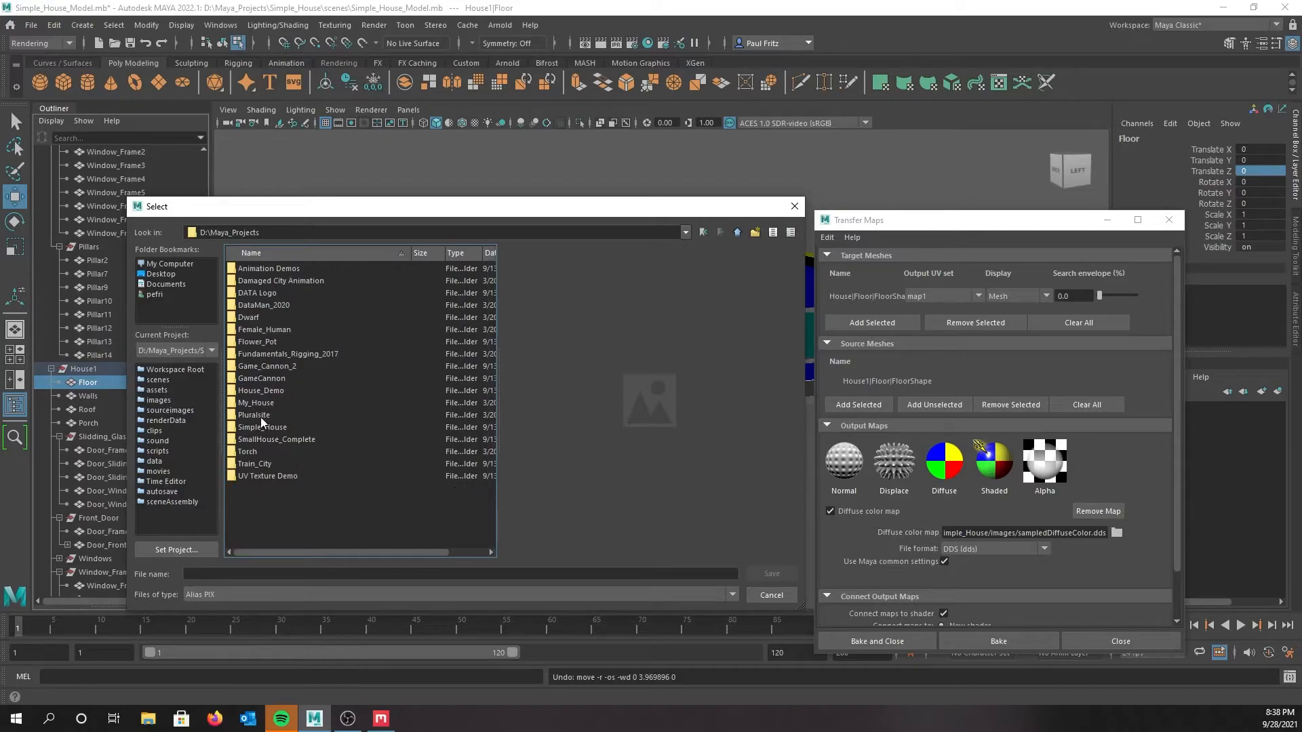
double_click(254, 428)
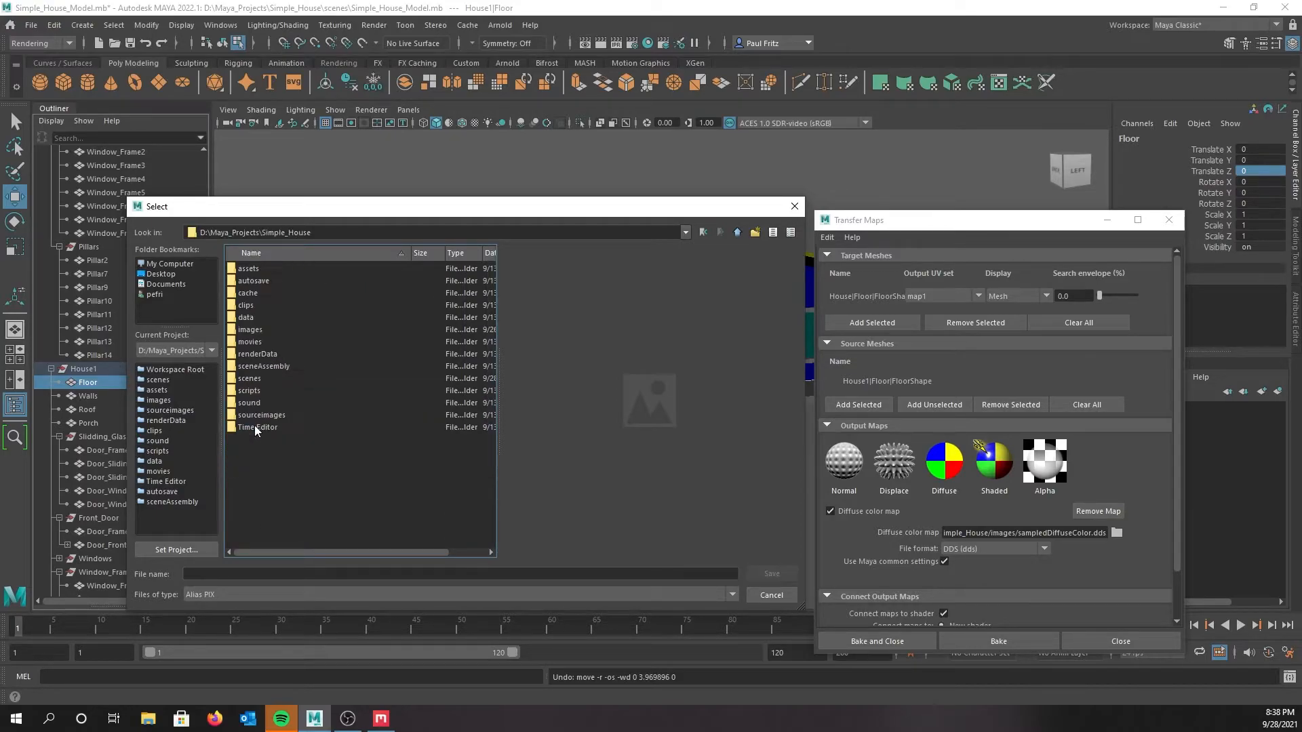
double_click(238, 330)
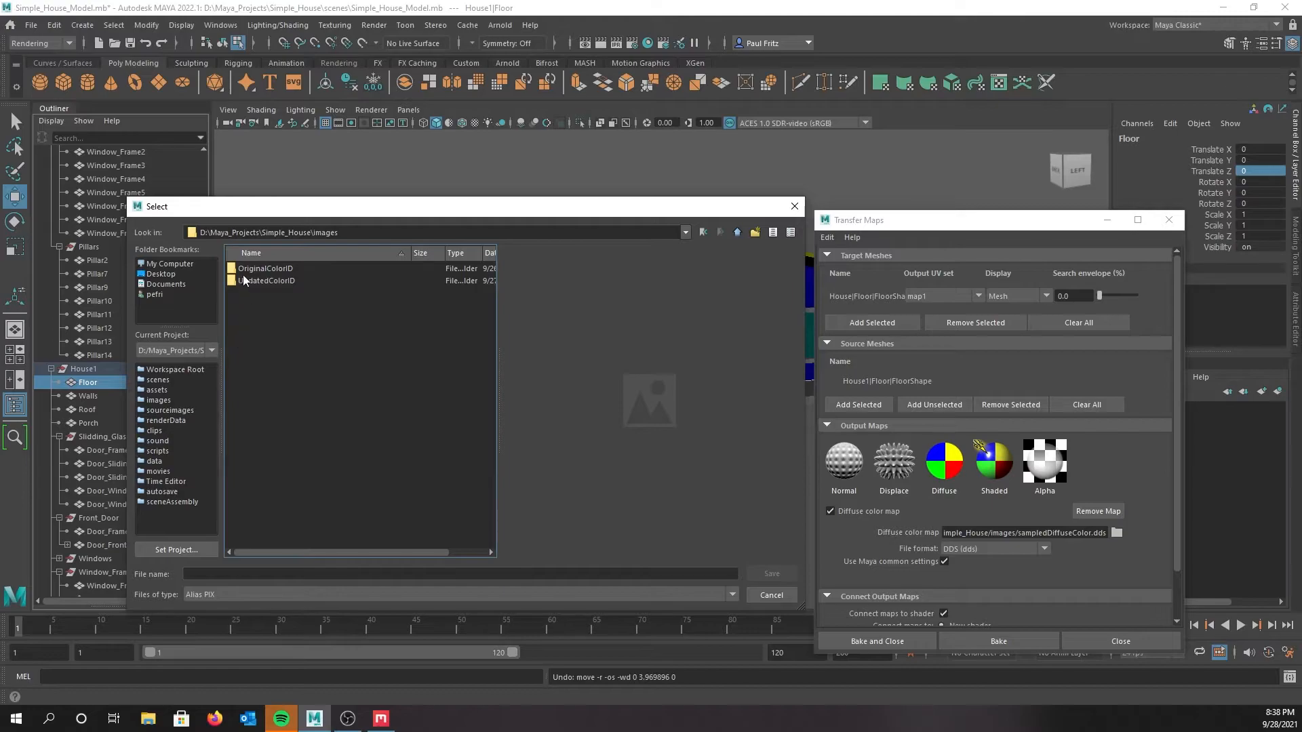
Create a folder named DemoColorID inside the project's images folder and open it
click(756, 233)
text(Semo)
key(BackSpace)
key(BackSpace)
key(BackSpace)
key(BackSpace)
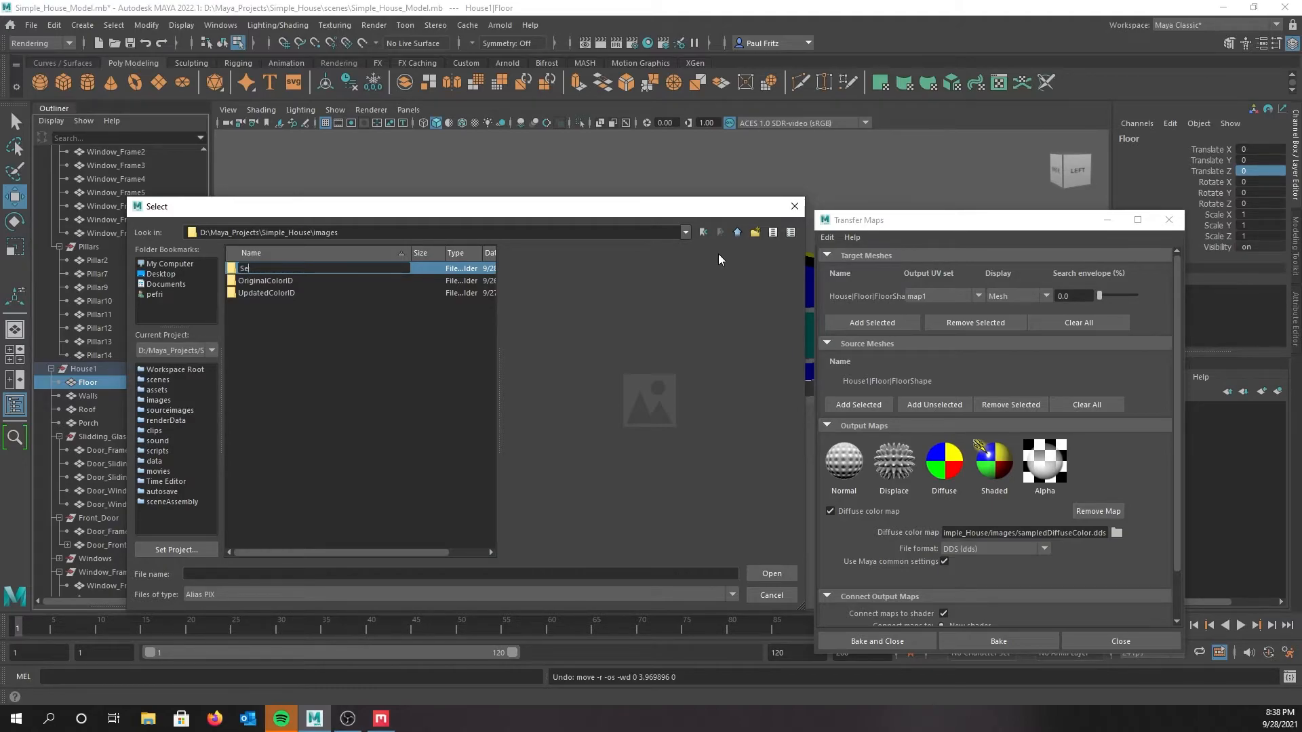
text(DemoColorID)
key(Return)
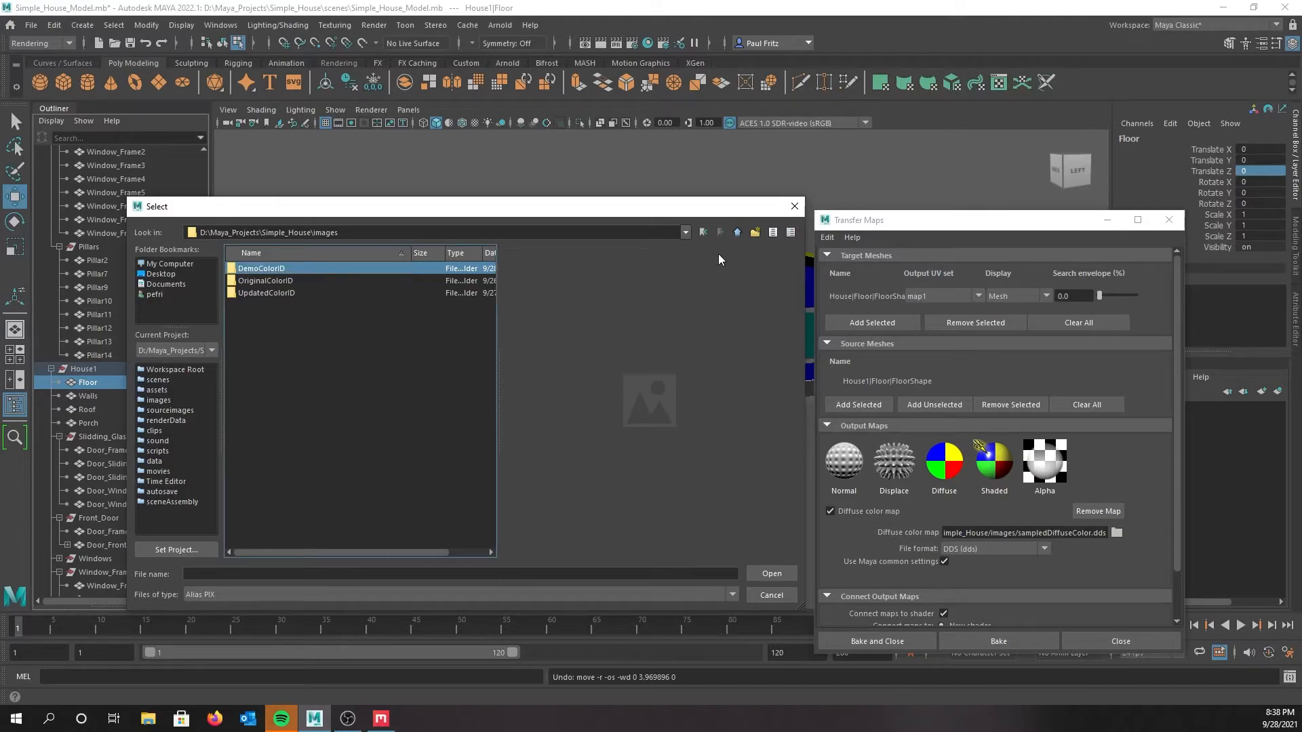
double_click(253, 270)
Set the diffuse color map's file name to Floor_CID in the DemoColorID folder
click(211, 573)
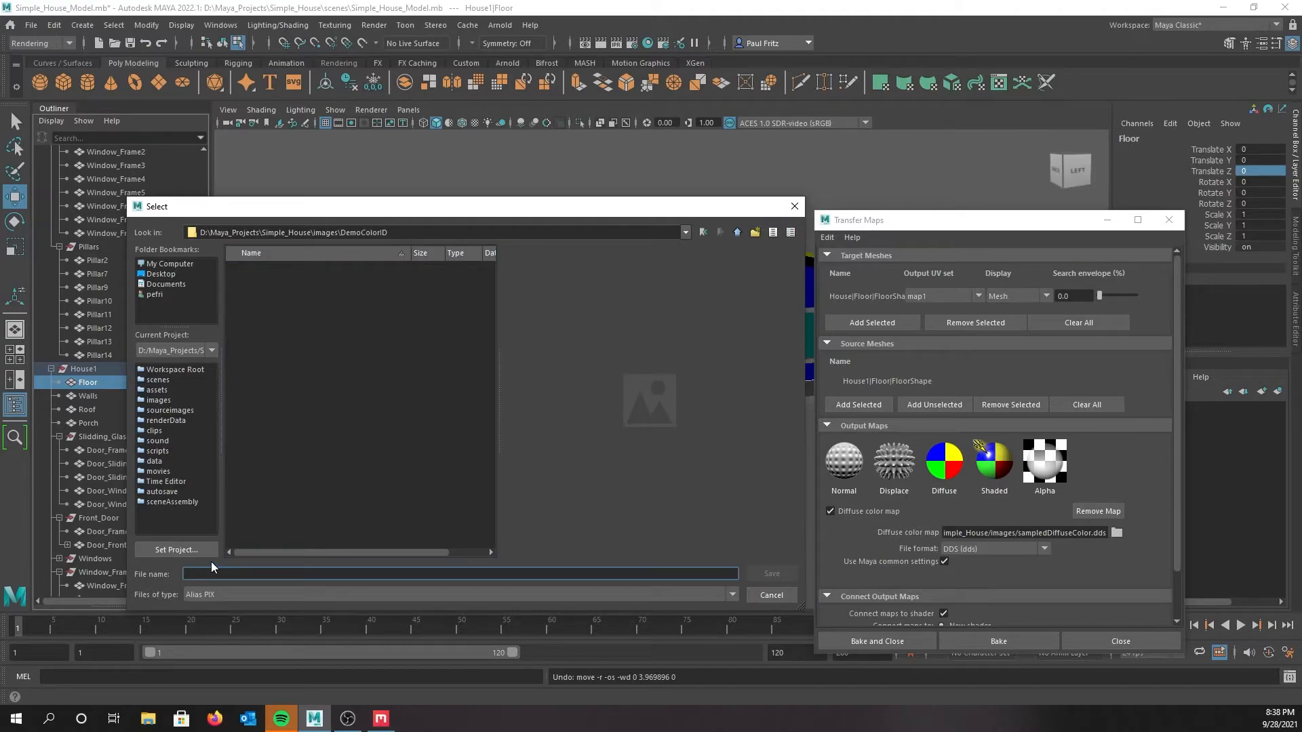
text(Floor_CID)
key(Return)
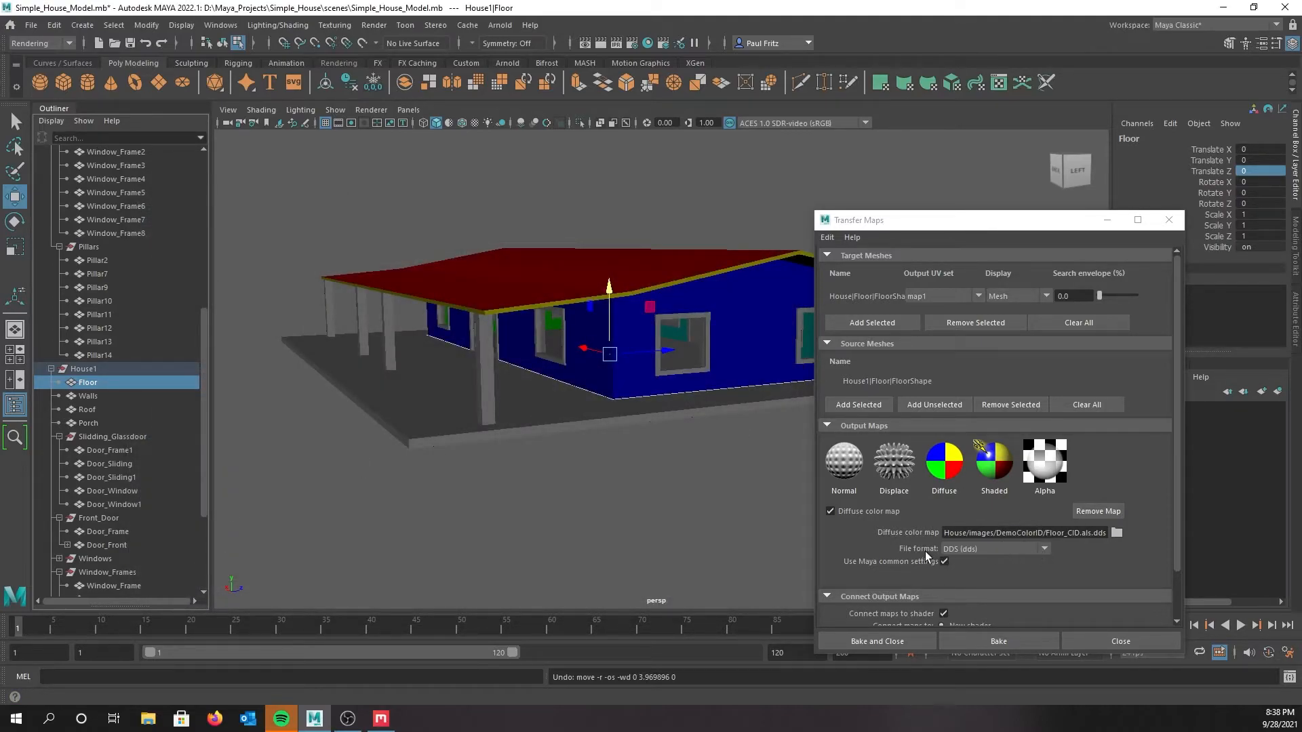
Set the floor diffuse map's file format to PNG and bake the floor transfer
click(1046, 550)
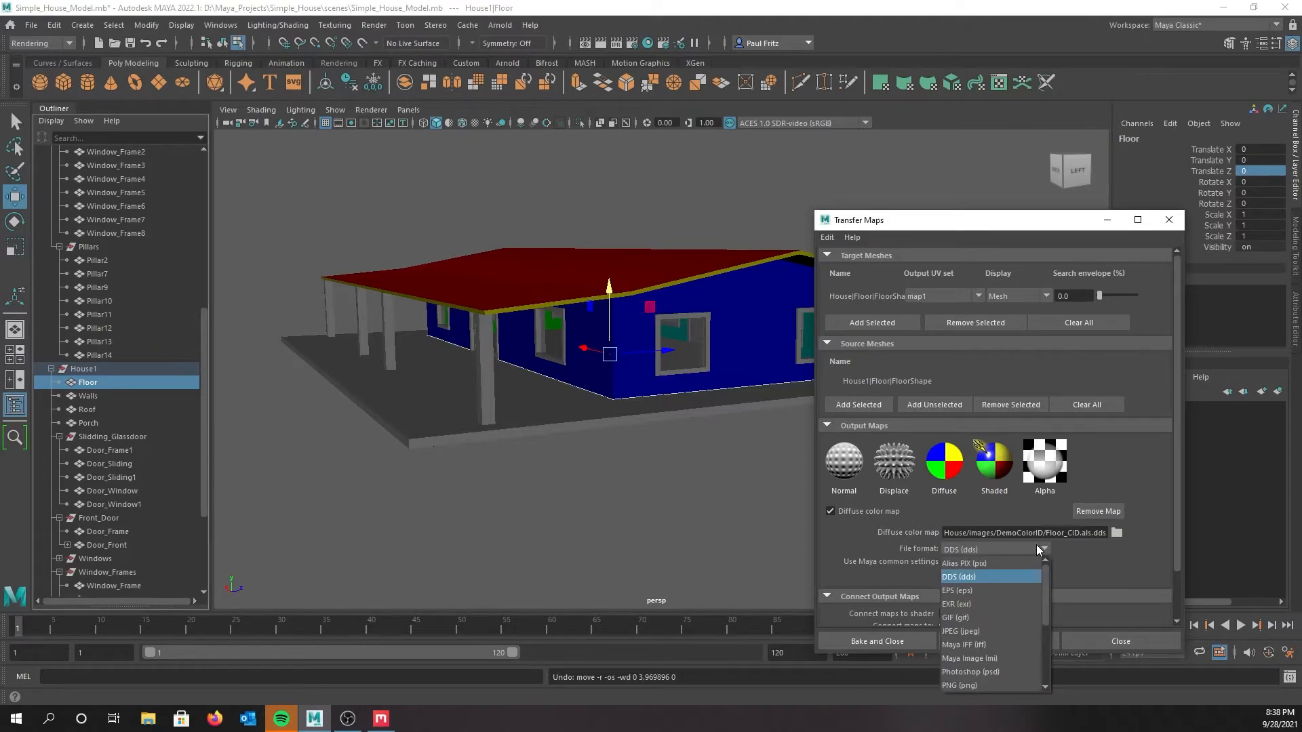
scroll(961, 637, down, 1)
click(958, 644)
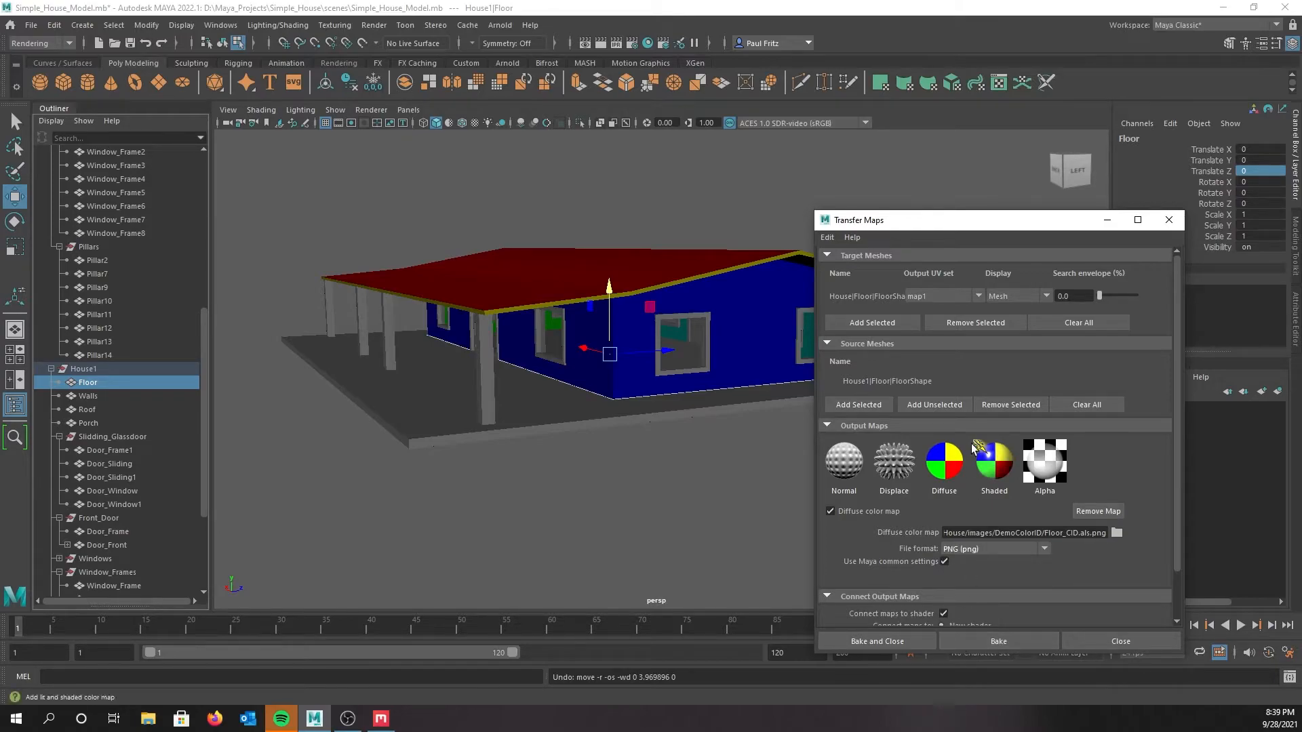
drag(944, 226, 879, 113)
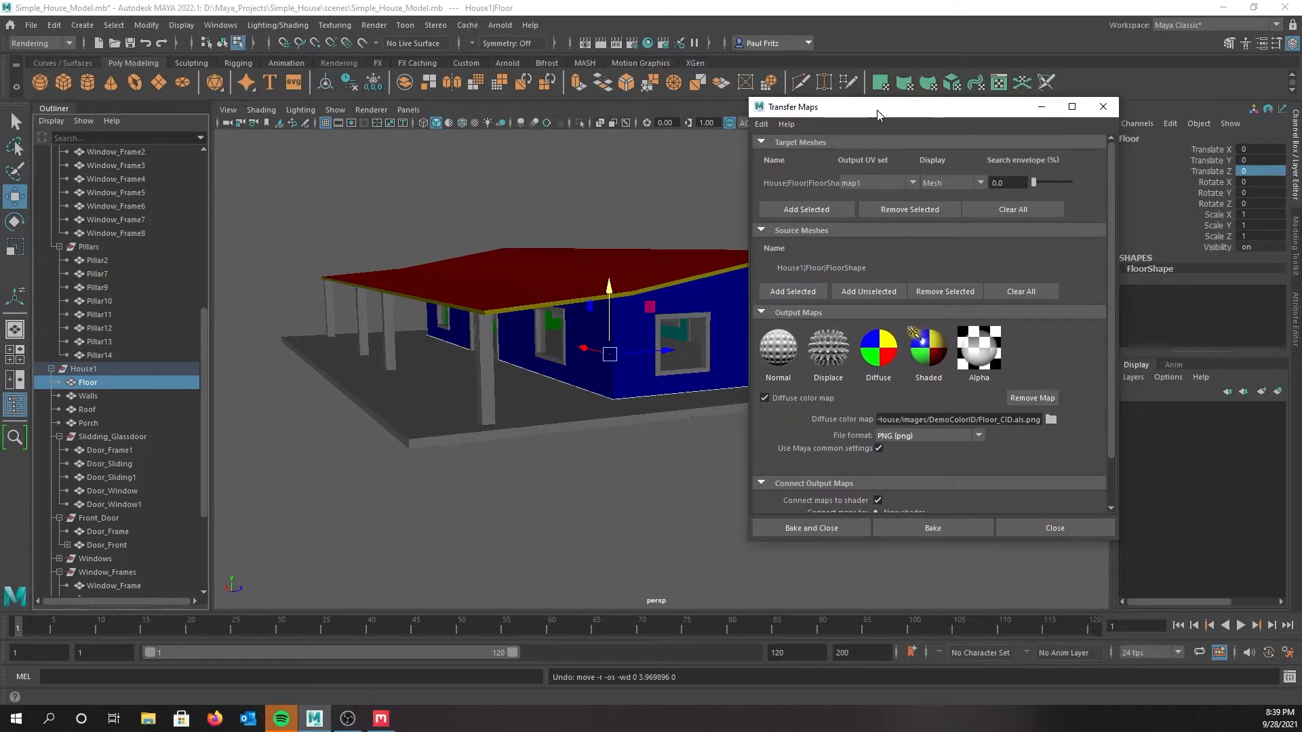
click(921, 526)
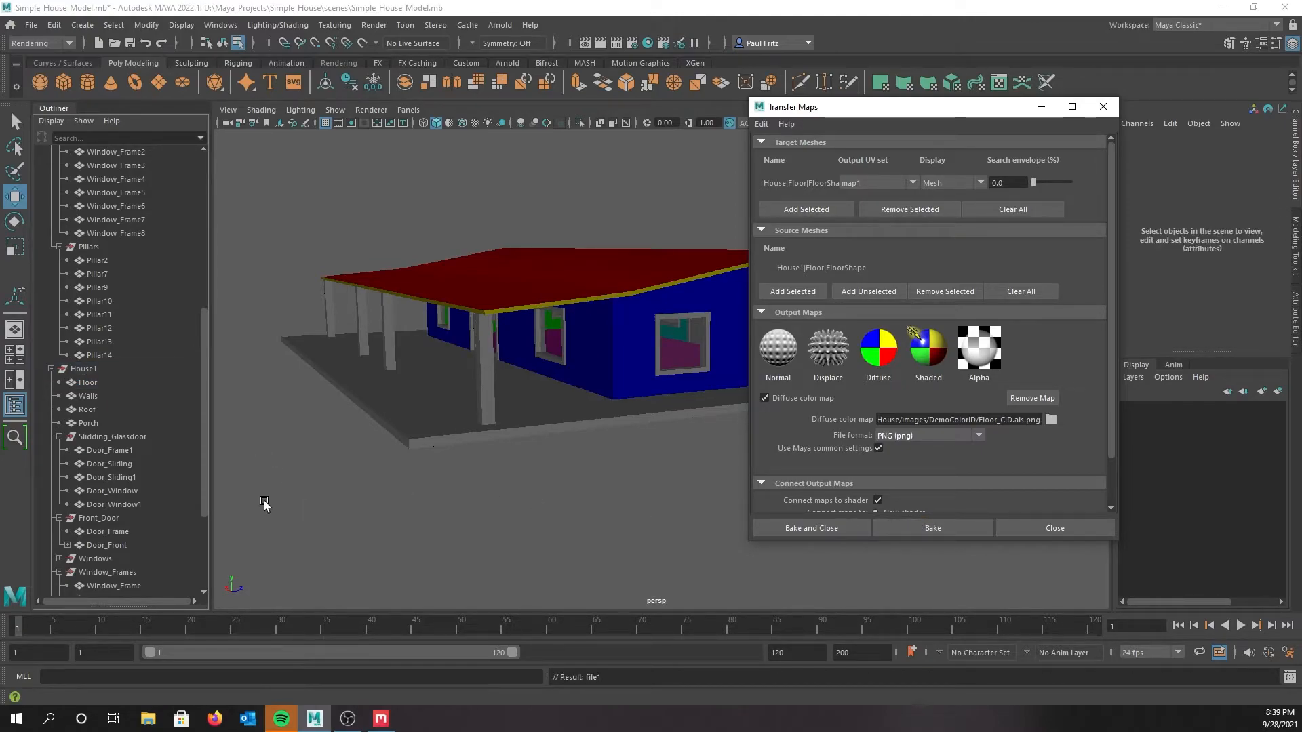
Switch to File Explorer and open D:\Maya_Projects\Simple_House\images\DemoColorID to check the baked floor map
click(148, 719)
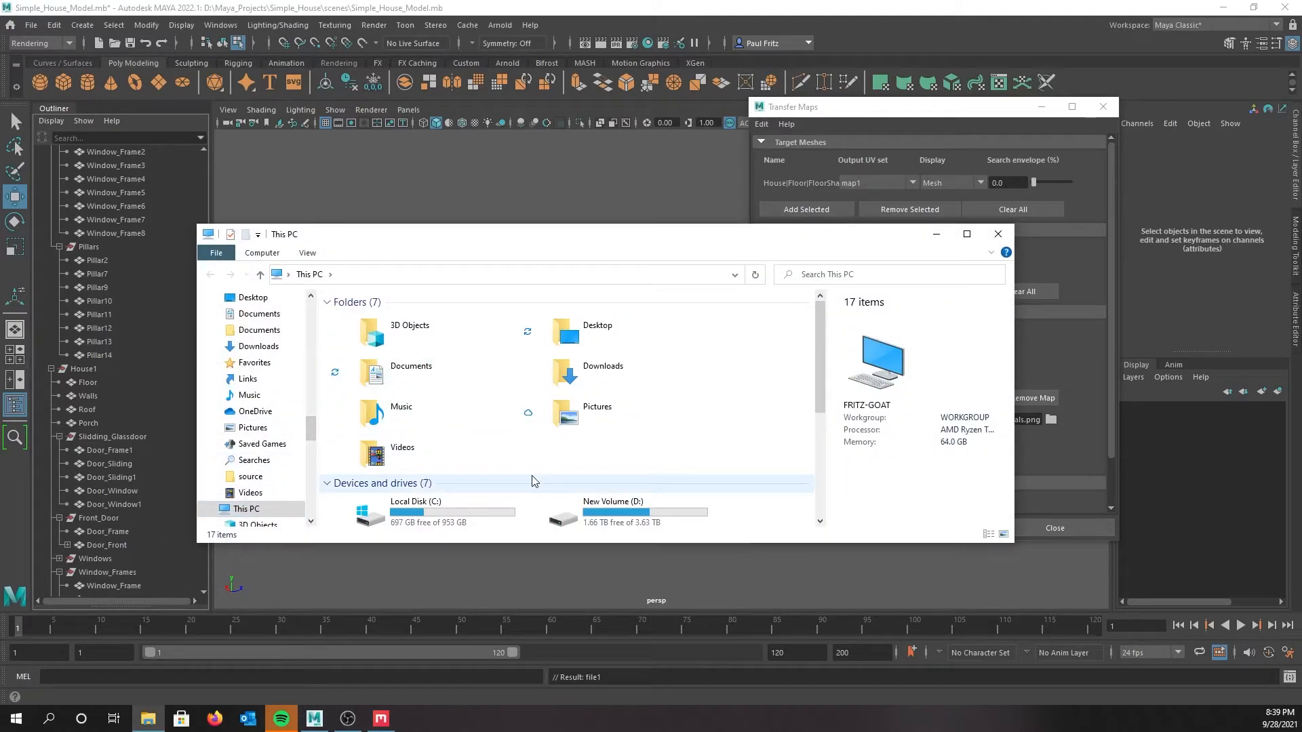
click(574, 494)
double_click(574, 494)
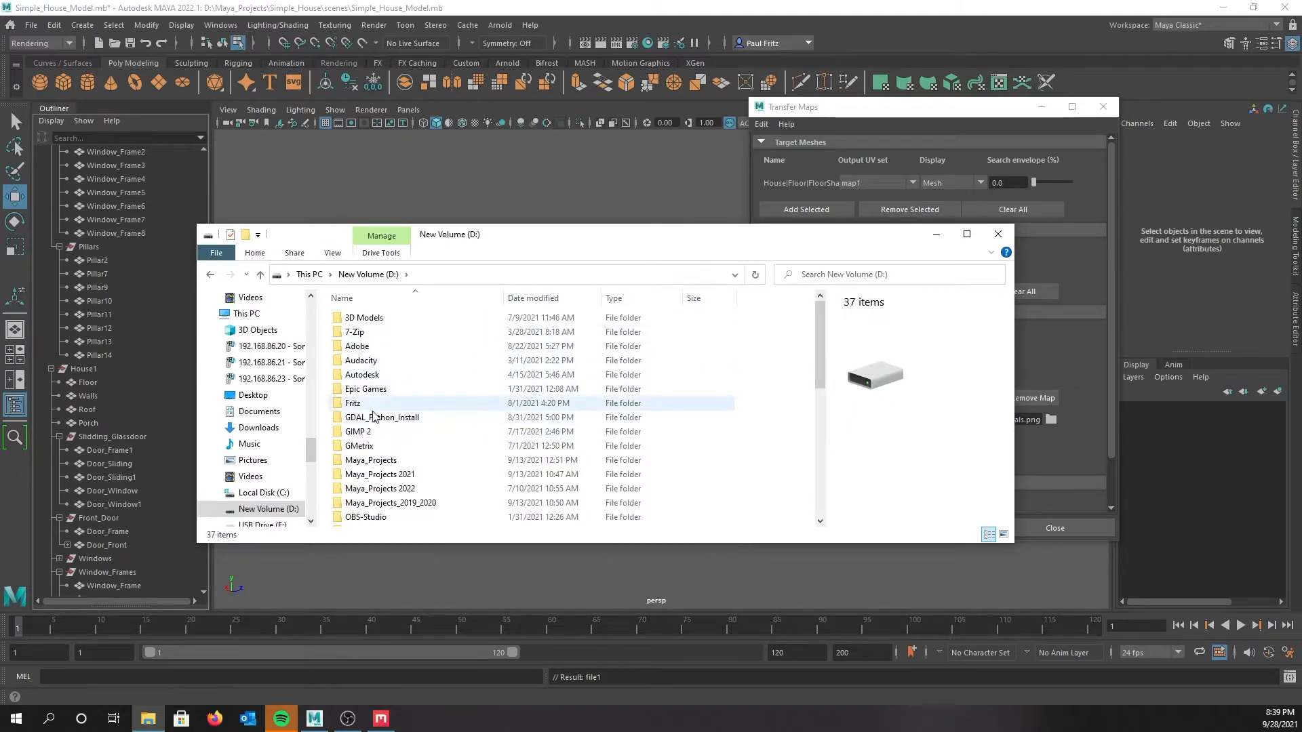
scroll(387, 386, down, 3)
double_click(374, 377)
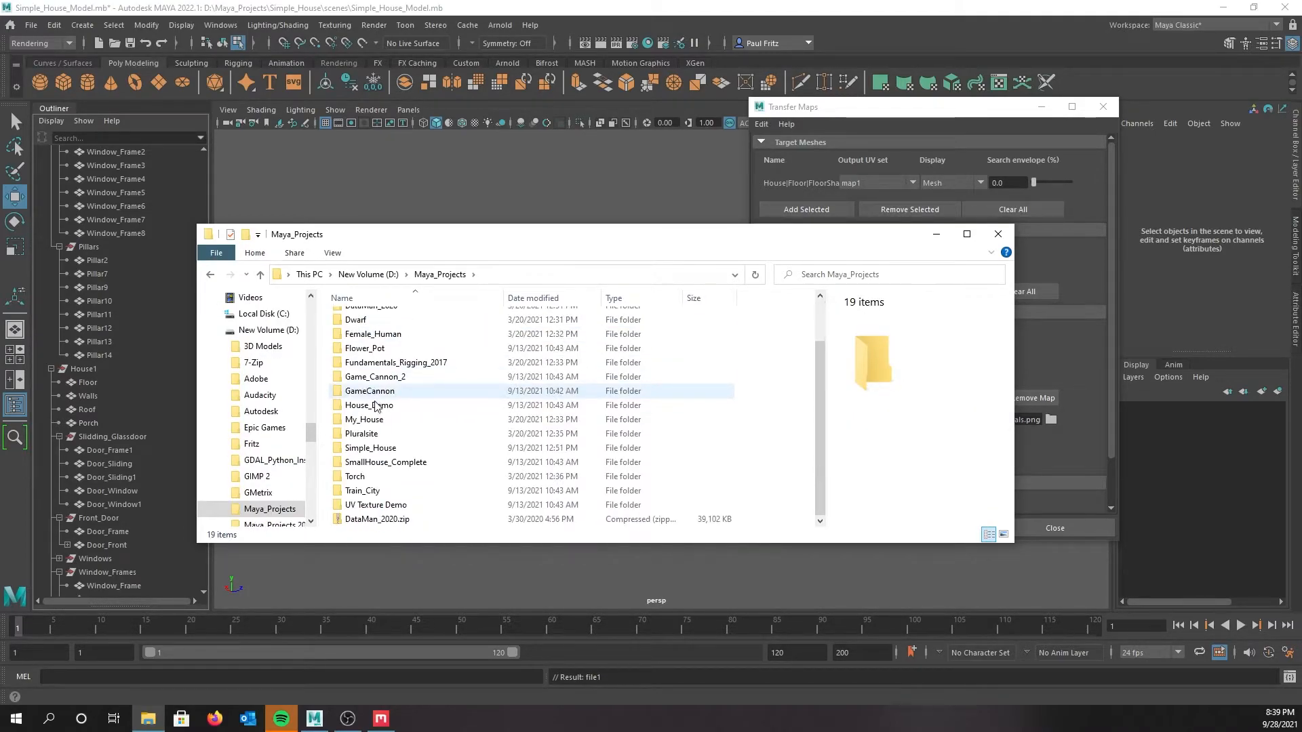
double_click(374, 448)
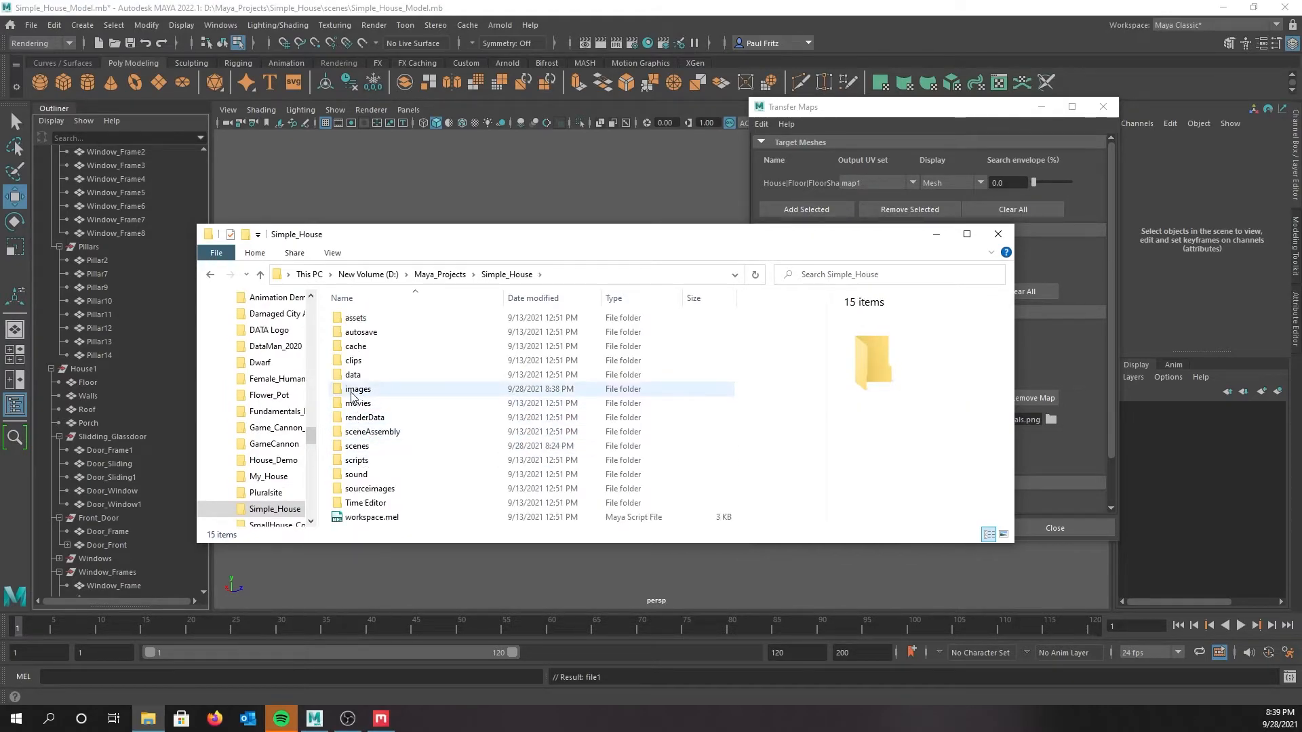
double_click(356, 389)
double_click(363, 347)
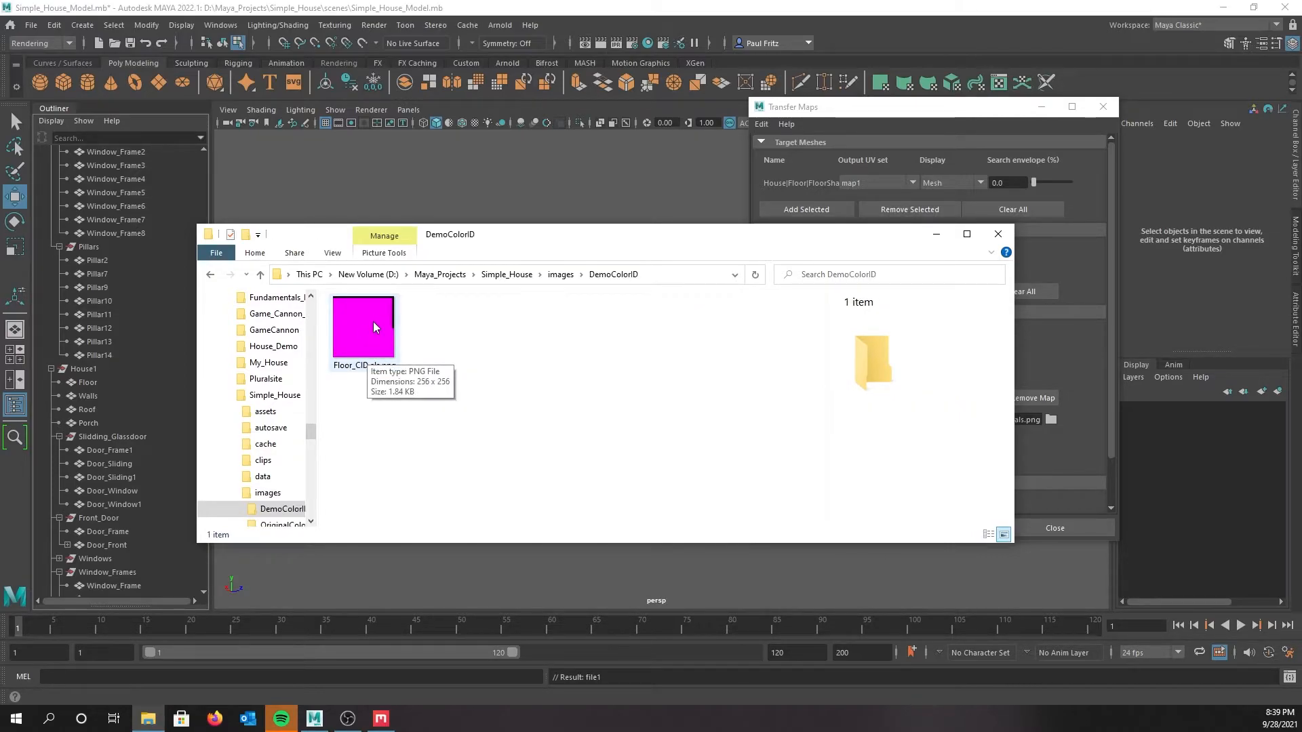
drag(576, 237, 0, 183)
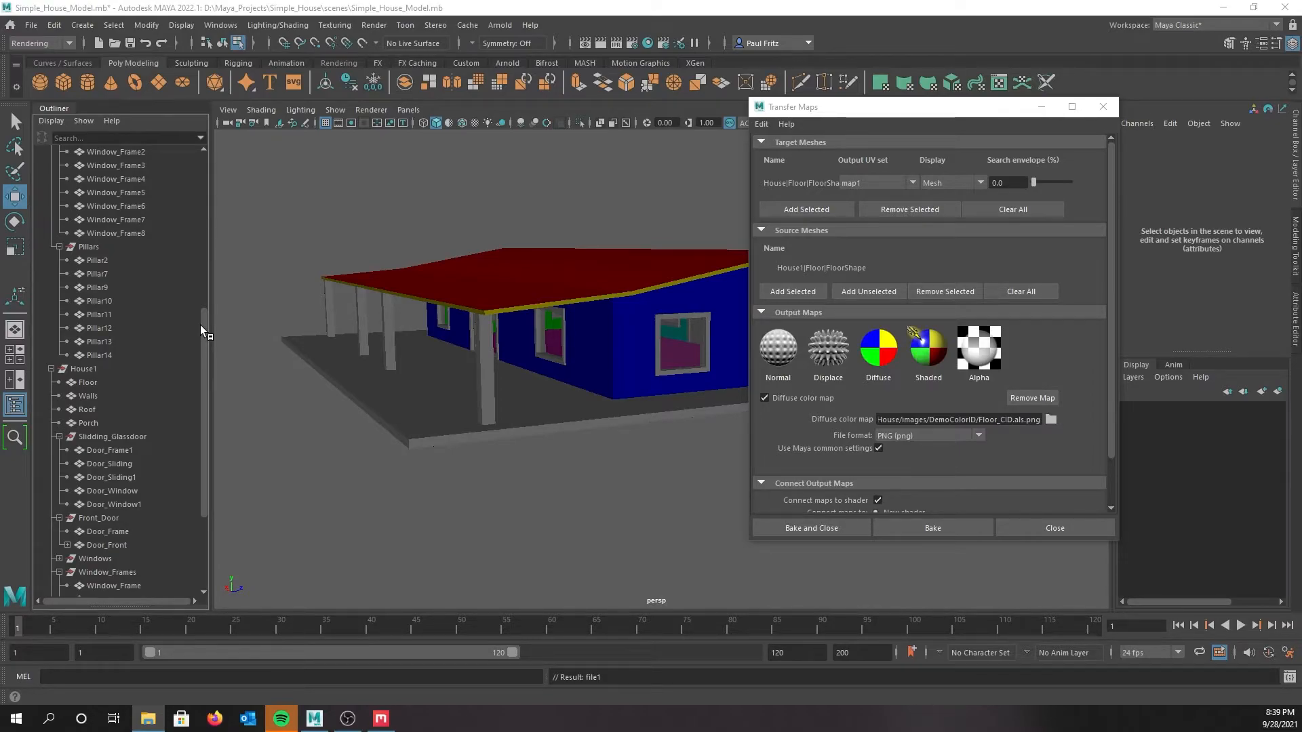
Clear the floor from both the target meshes and the source meshes in Transfer Maps
scroll(173, 295, up, 5)
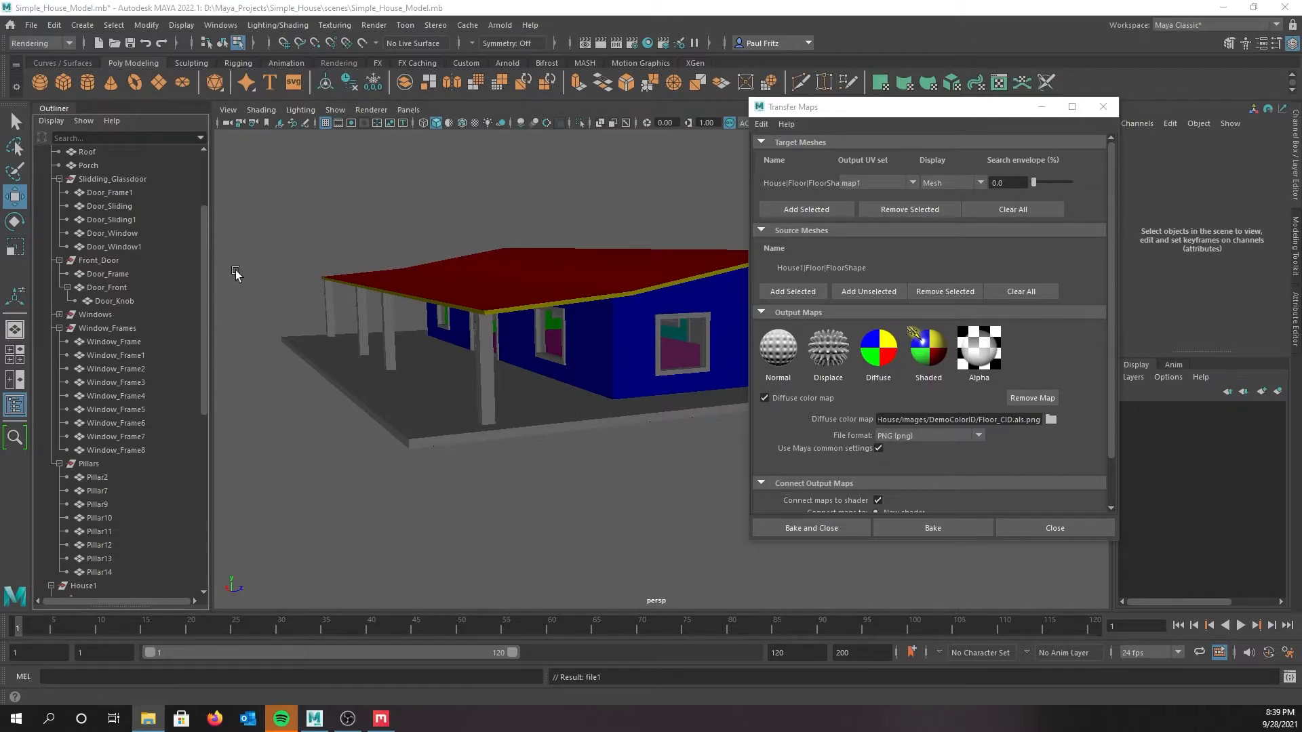
scroll(151, 194, up, 3)
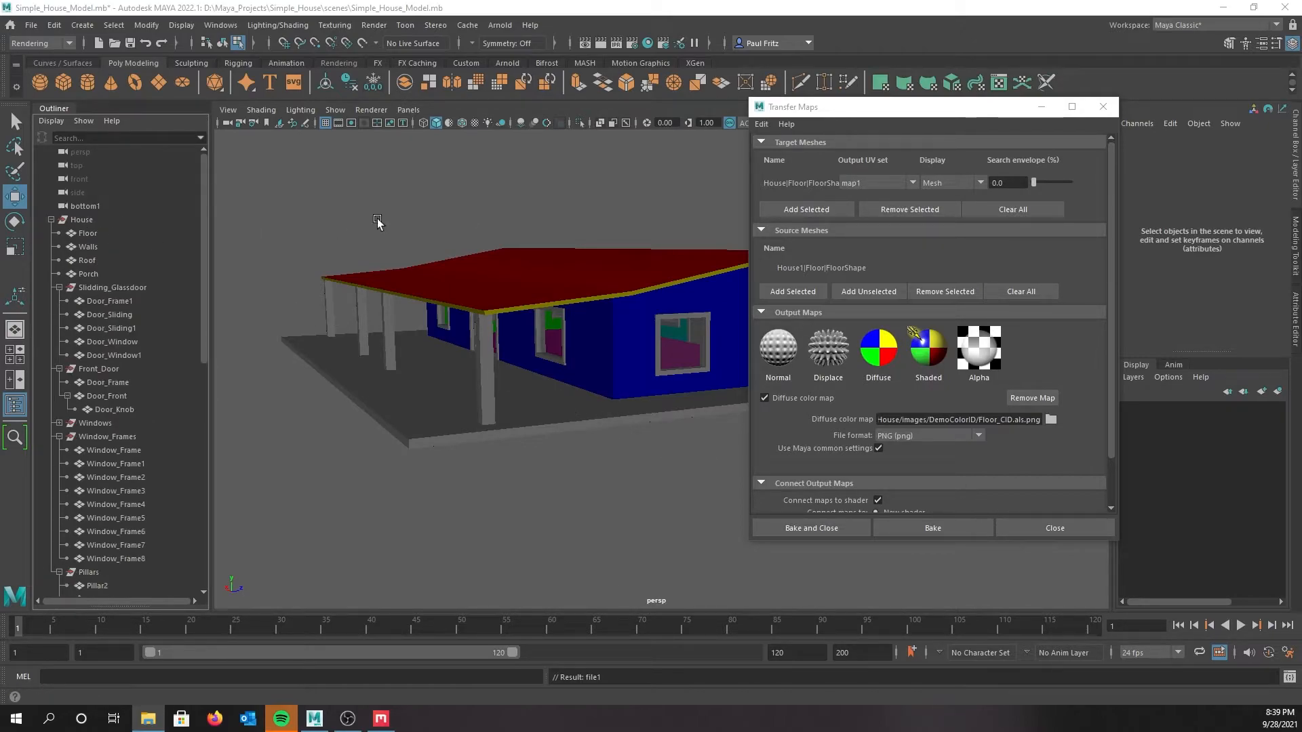
click(1033, 210)
click(1044, 275)
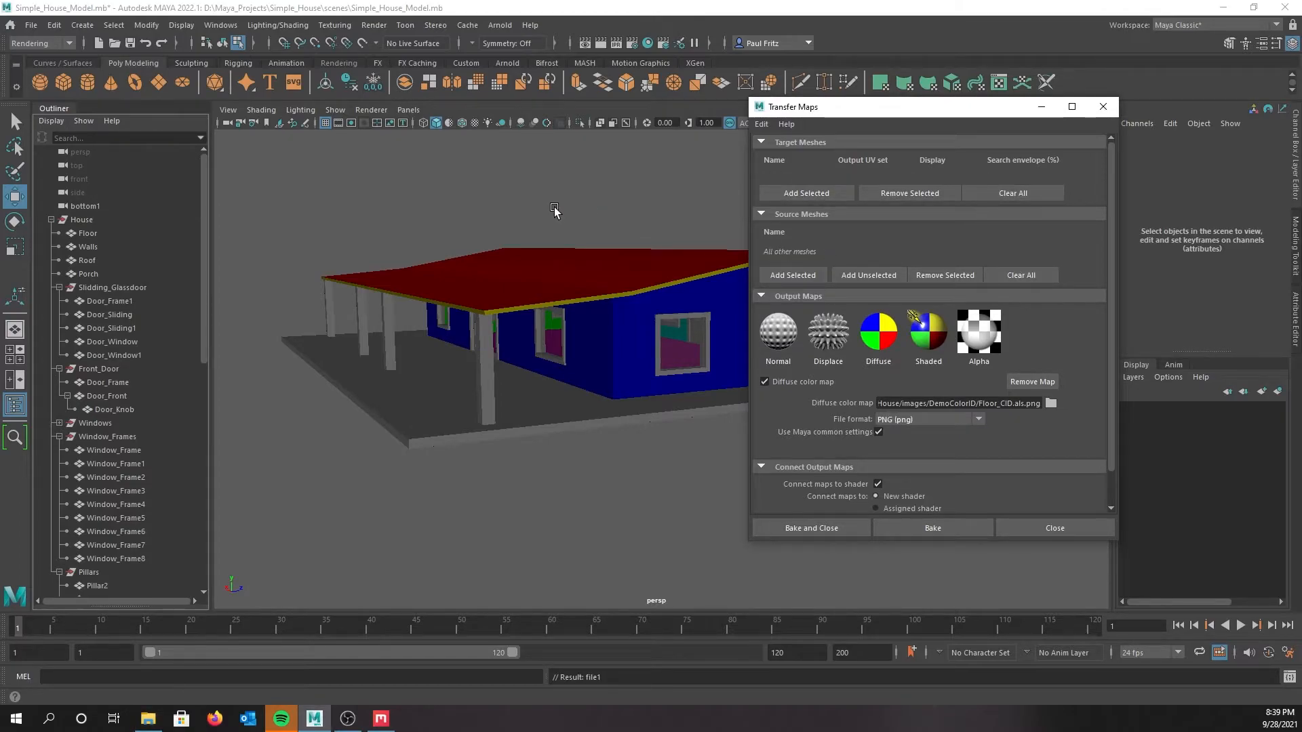
Add the House group's Walls as the target mesh and House1's Walls as the source mesh
click(89, 247)
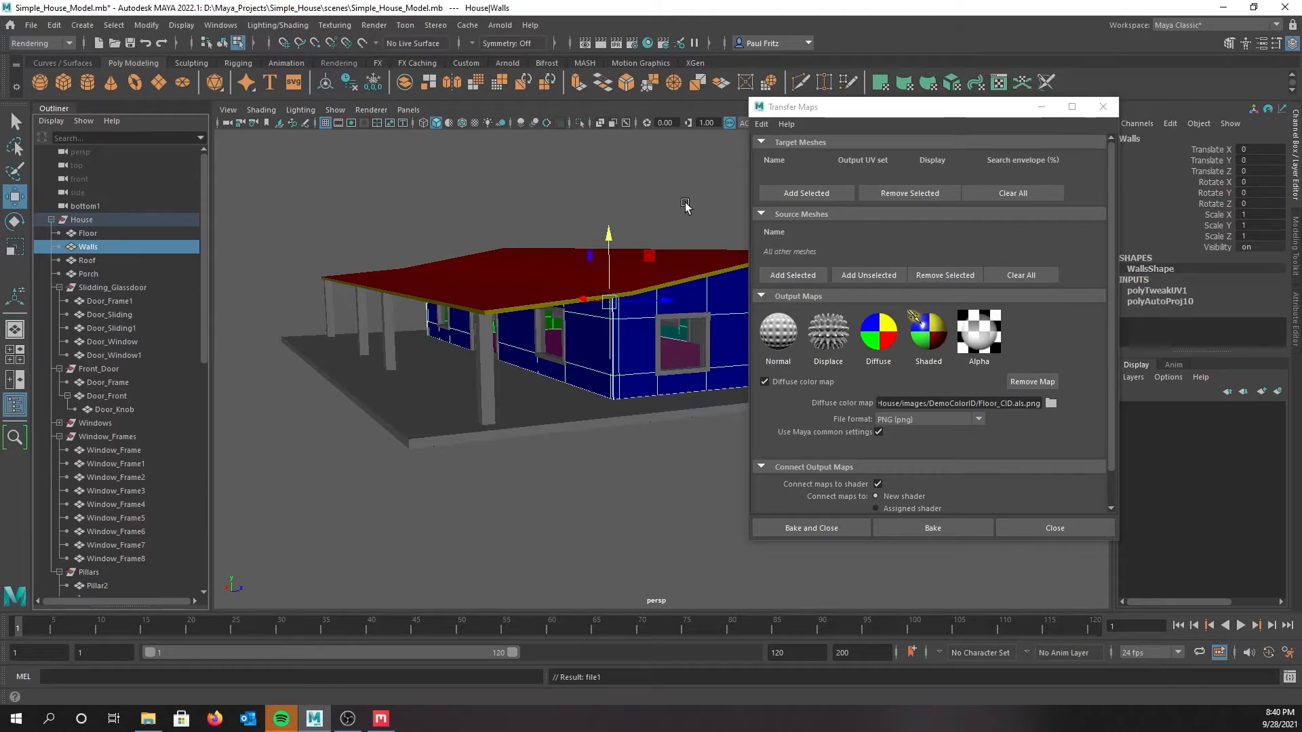
click(795, 193)
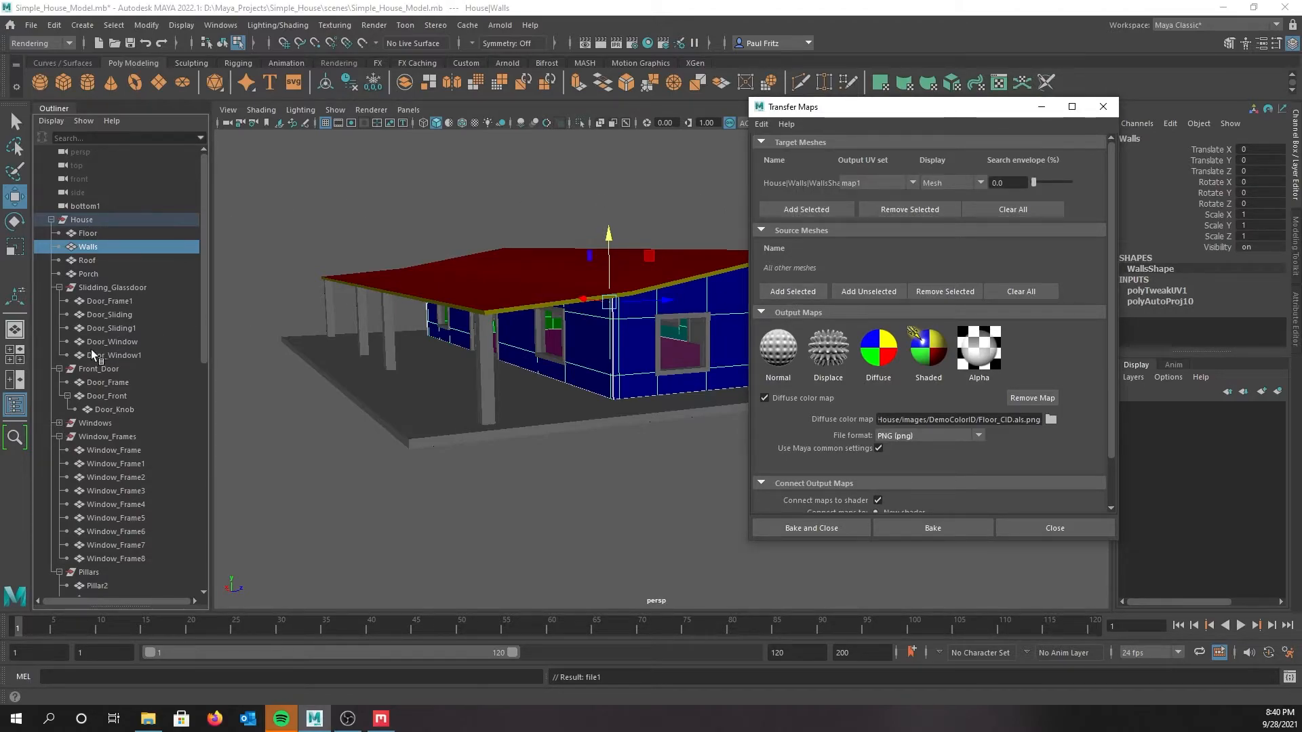
scroll(86, 355, down, 5)
scroll(84, 351, down, 5)
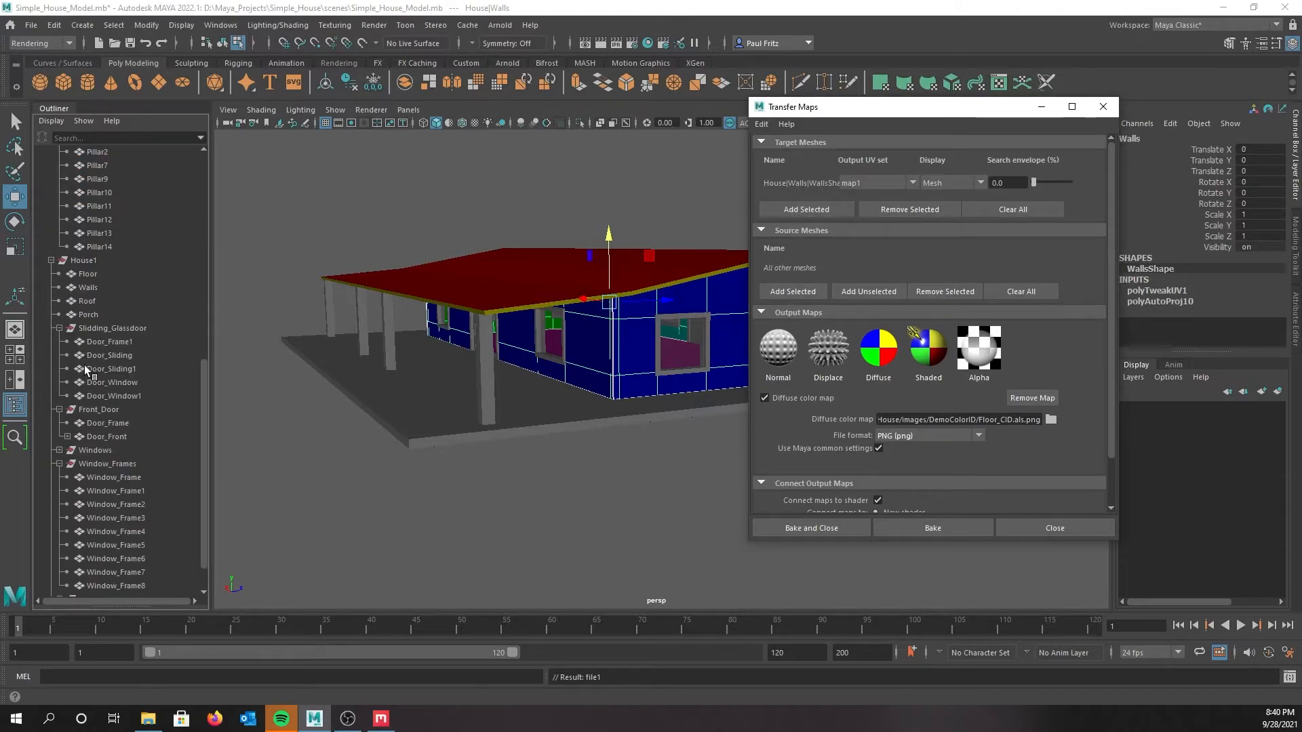
click(89, 288)
click(792, 291)
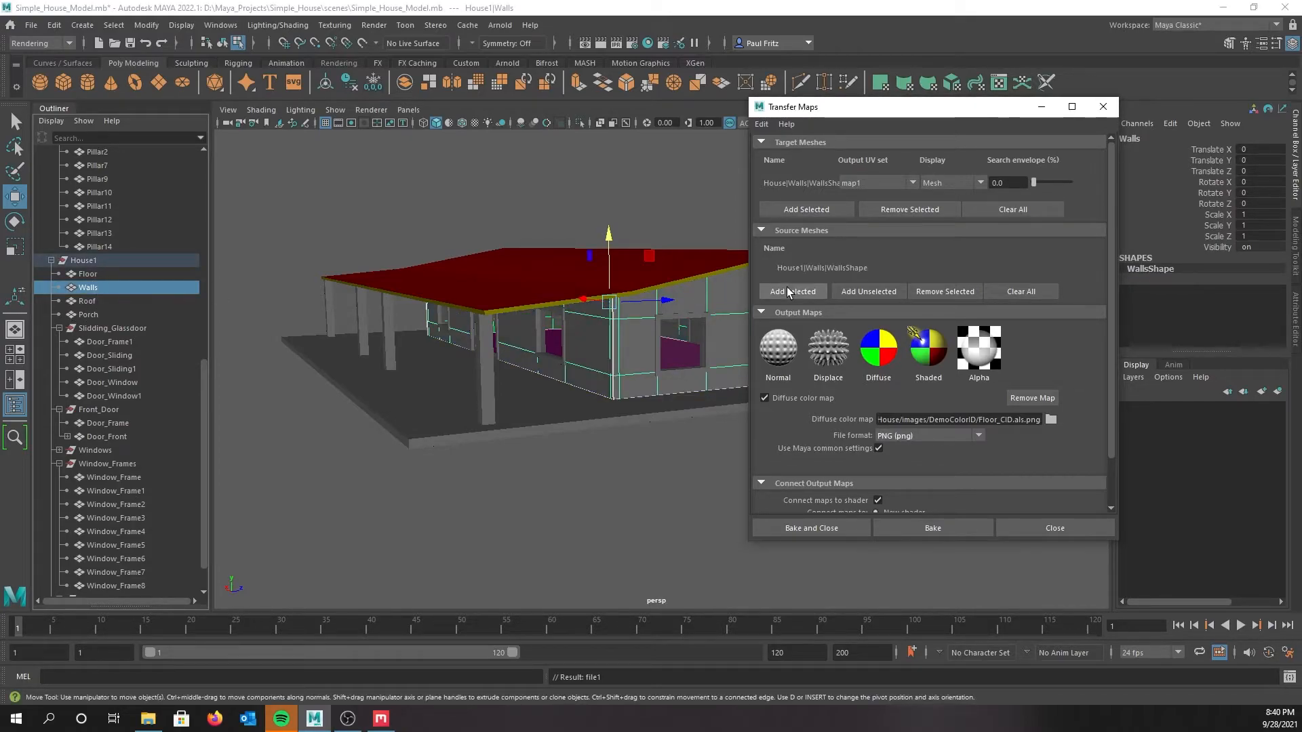
Replace the floor's output map with a new Diffuse color map named Walls_CID in the DemoColorID folder
click(1040, 398)
click(873, 363)
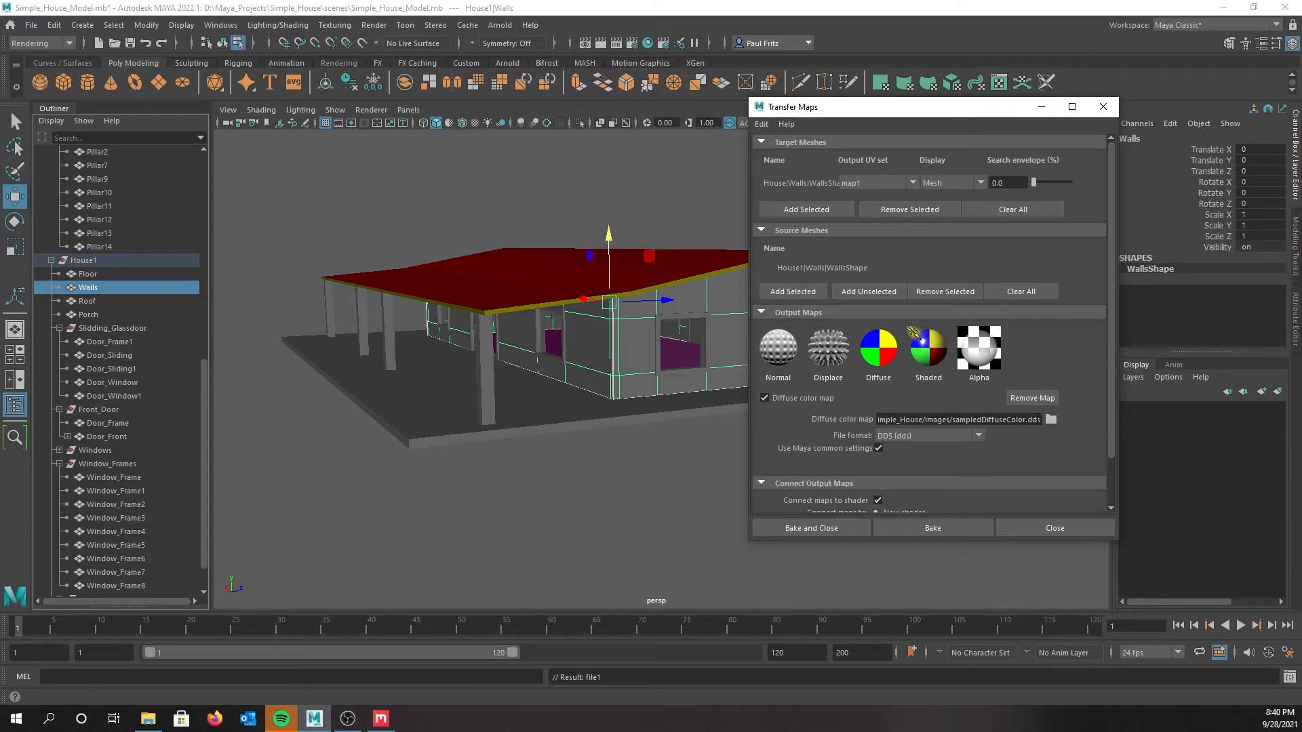
click(1050, 420)
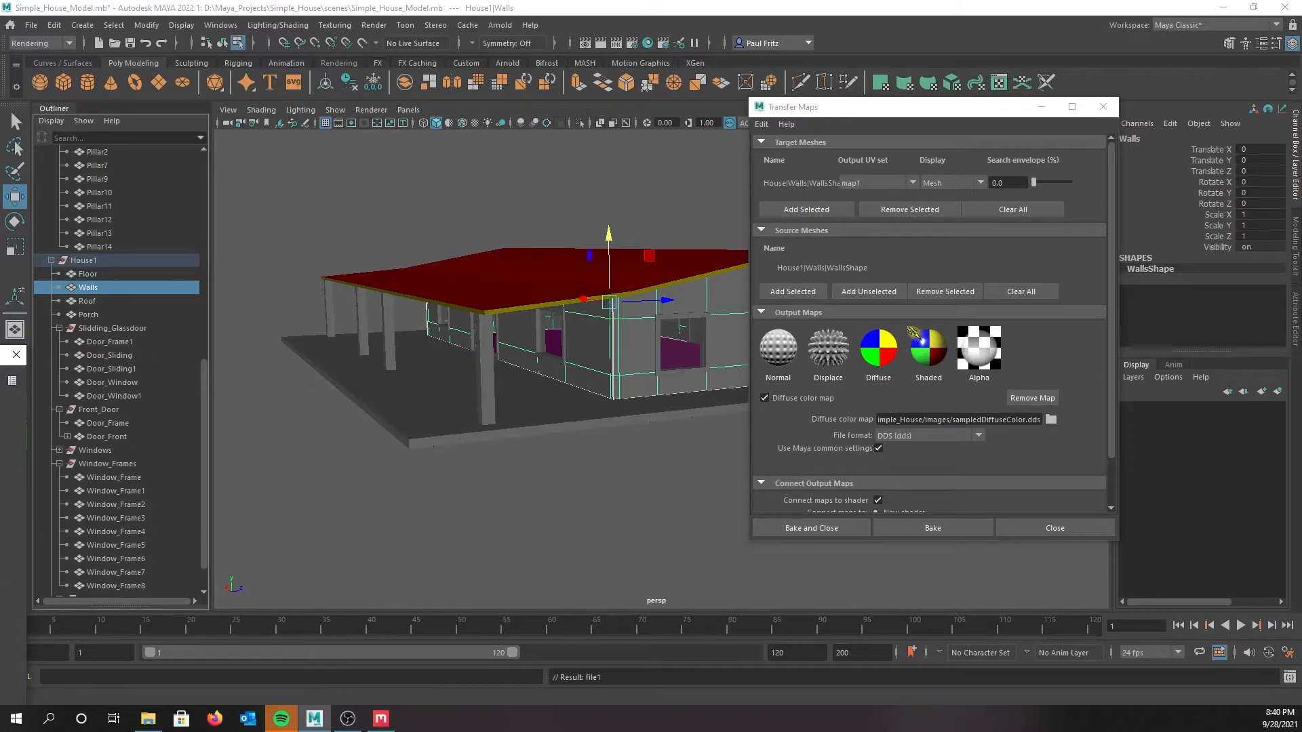
drag(79, 299, 384, 247)
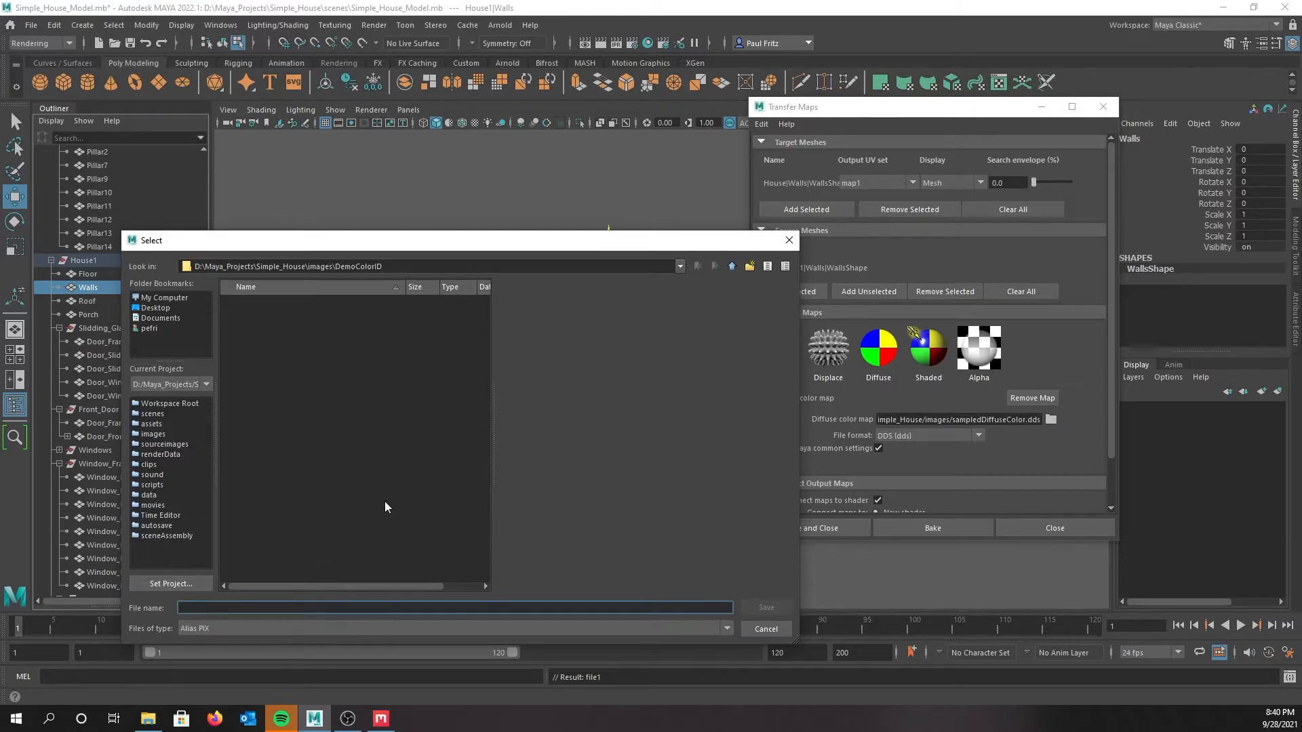
text(Walls_CID)
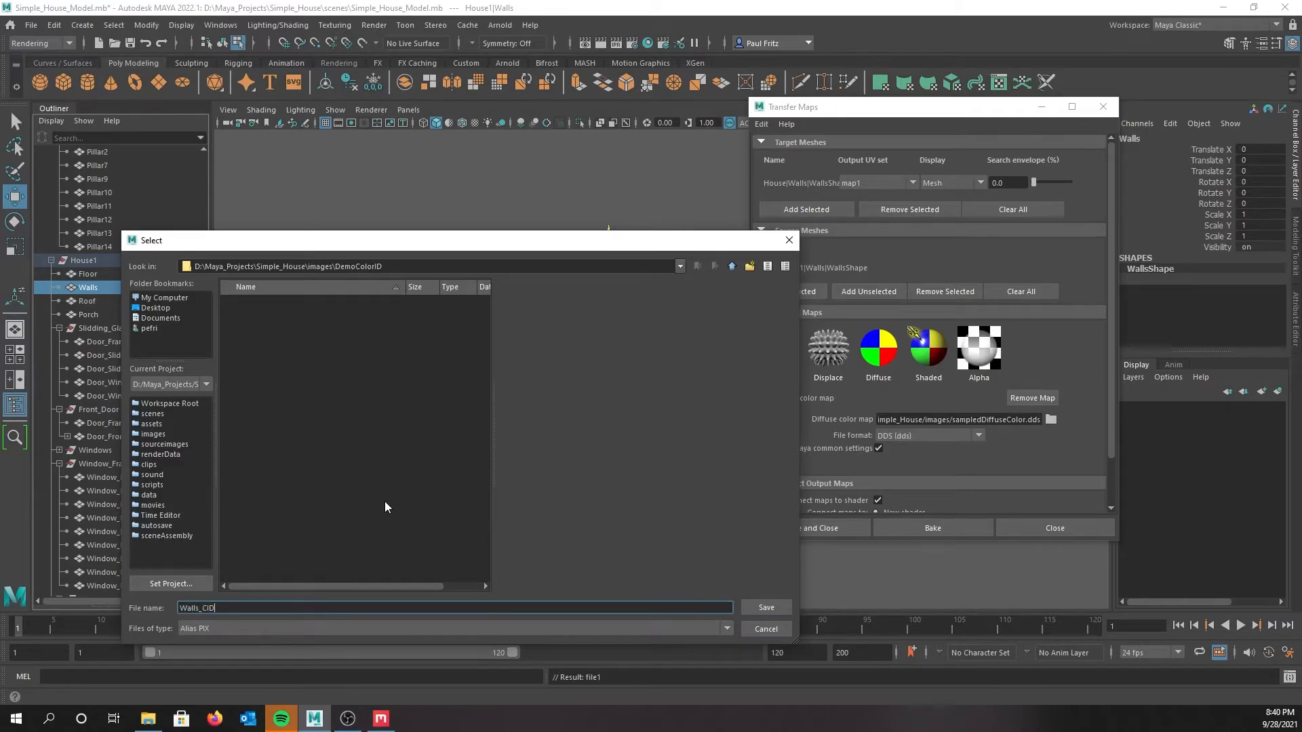
key(Return)
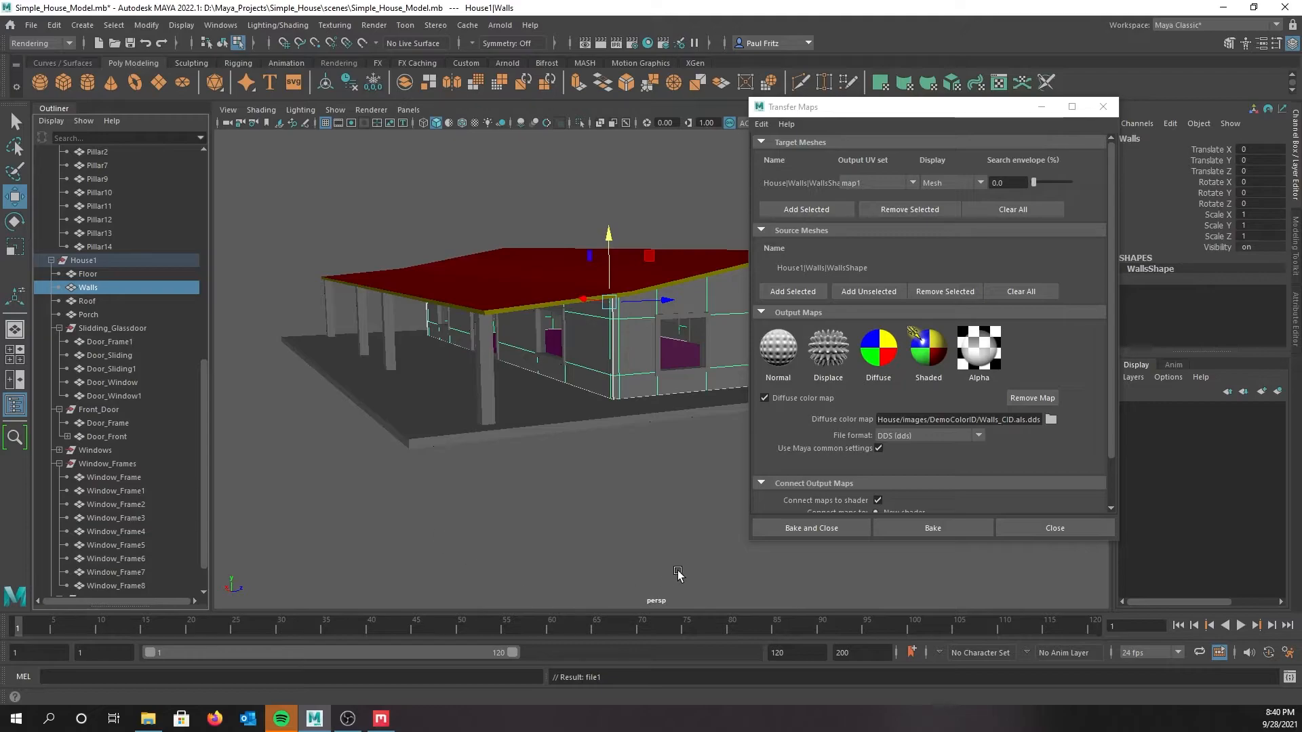
Set the walls diffuse map's file format to PNG and bake the walls transfer
click(979, 437)
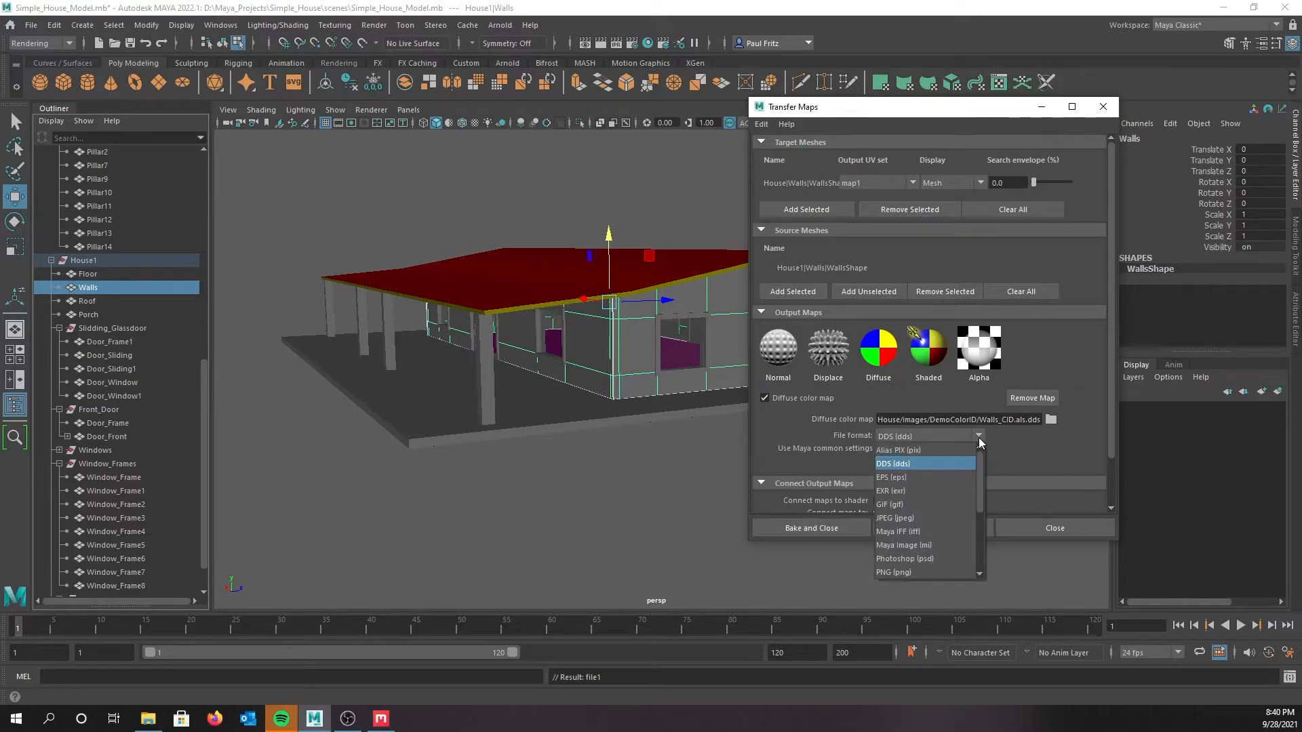
click(902, 572)
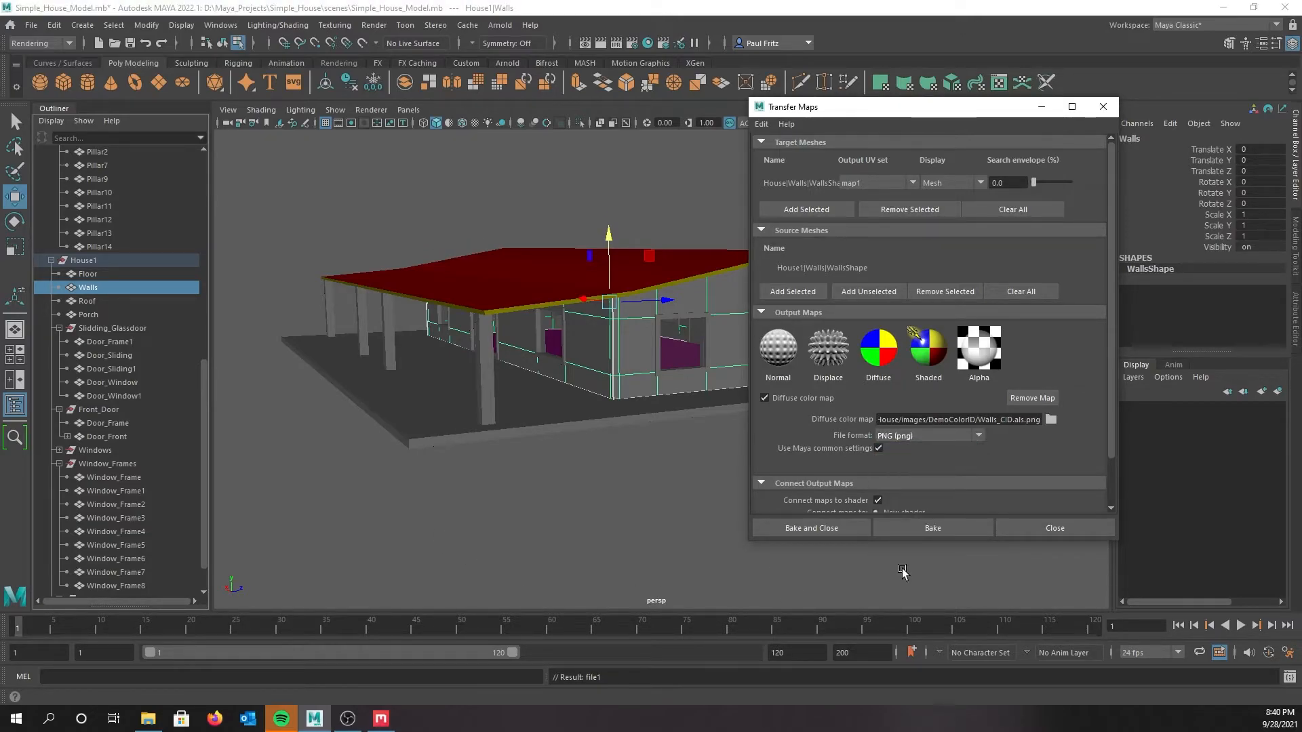
click(902, 531)
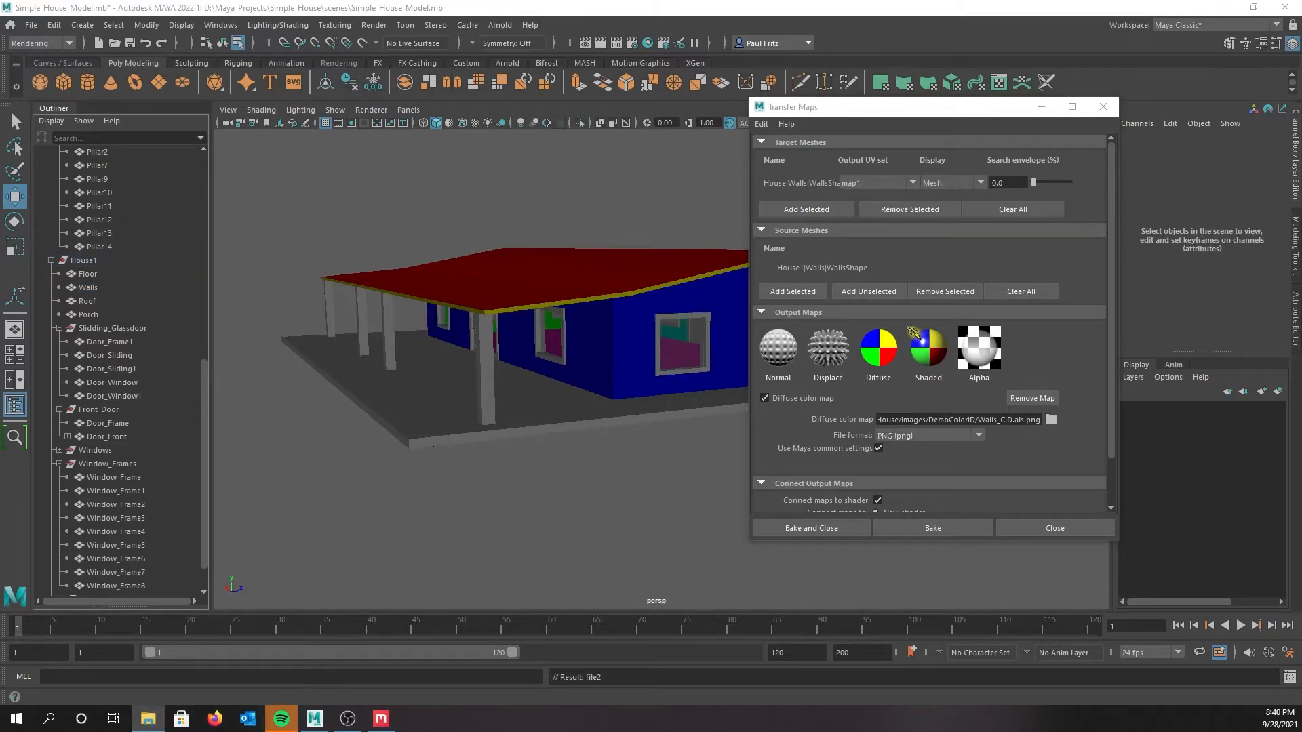
Open the baked Walls_CID image from File Explorer, zoom in to examine its wall colors, and return to Maya
drag(0, 188, 514, 184)
double_click(370, 269)
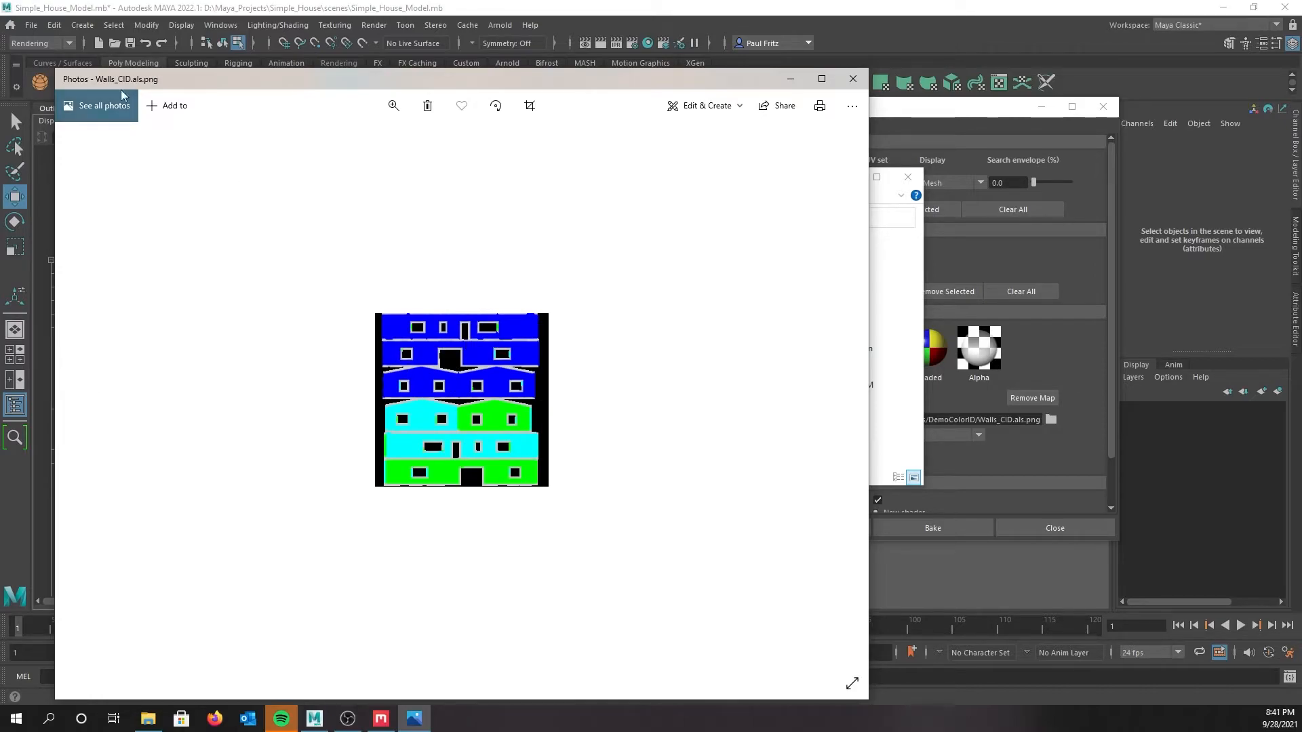
click(394, 105)
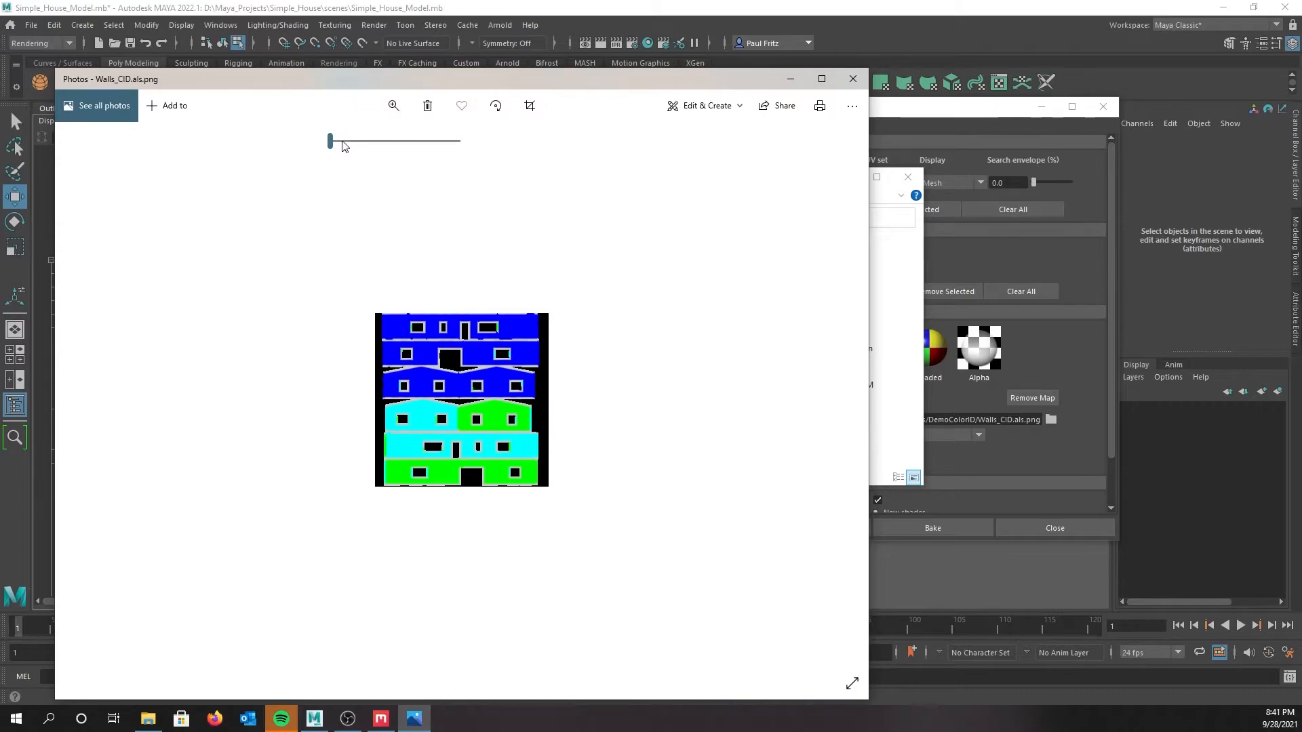
drag(330, 141, 427, 140)
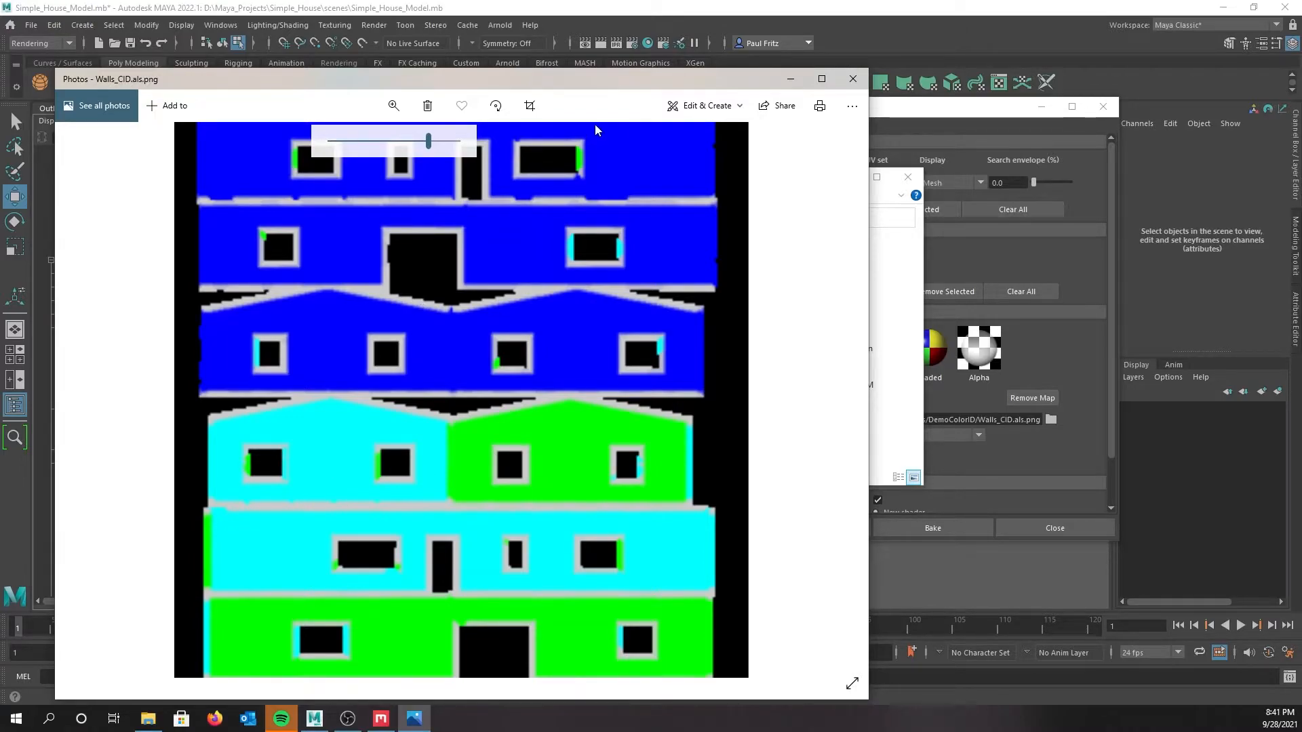
click(851, 83)
click(913, 332)
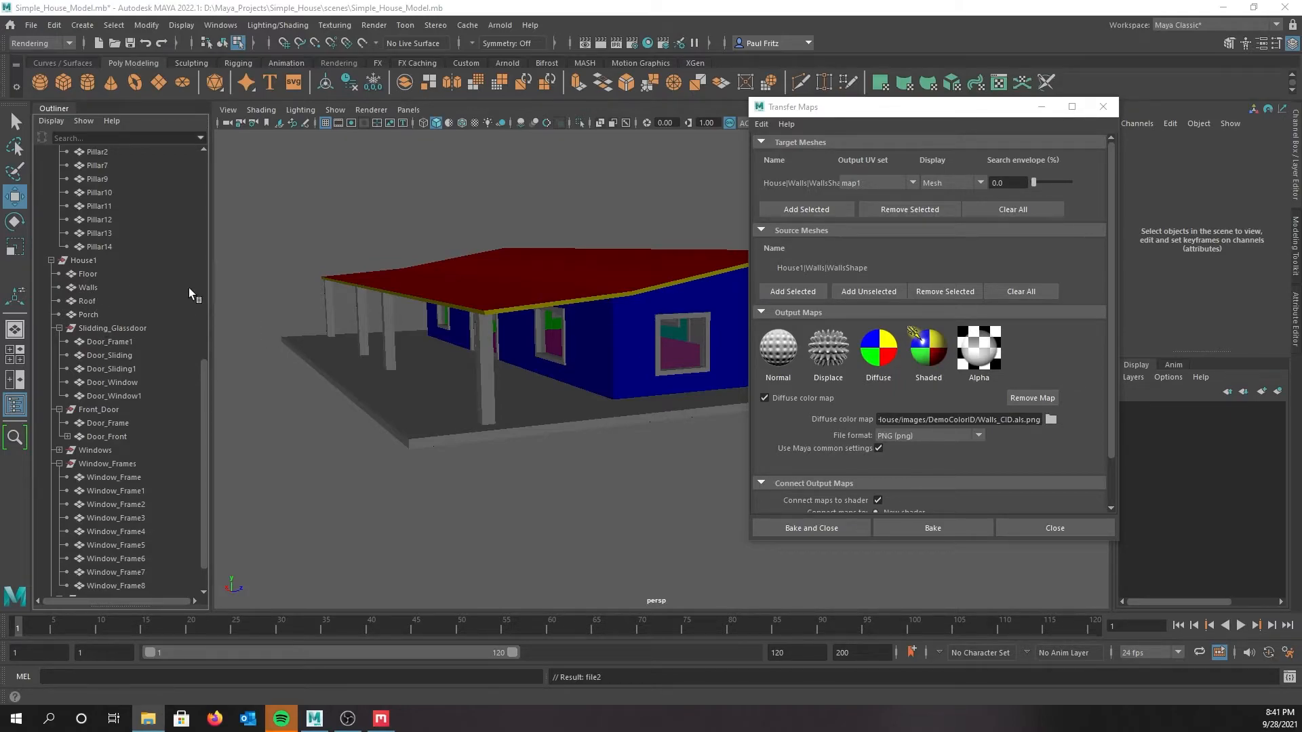
Replace the wall meshes in Transfer Maps with House's Roof as the target and House1's Roof as the source
click(978, 208)
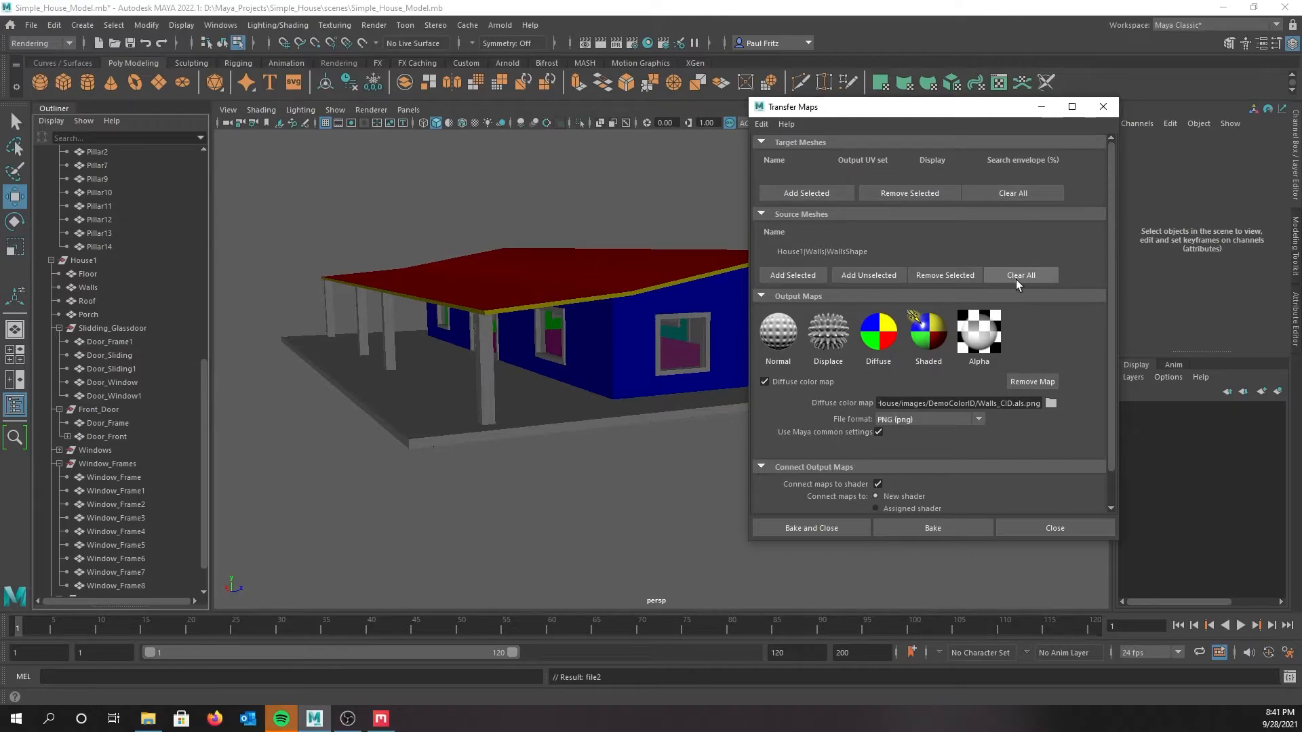
click(1014, 275)
scroll(127, 259, up, 3)
scroll(116, 275, up, 8)
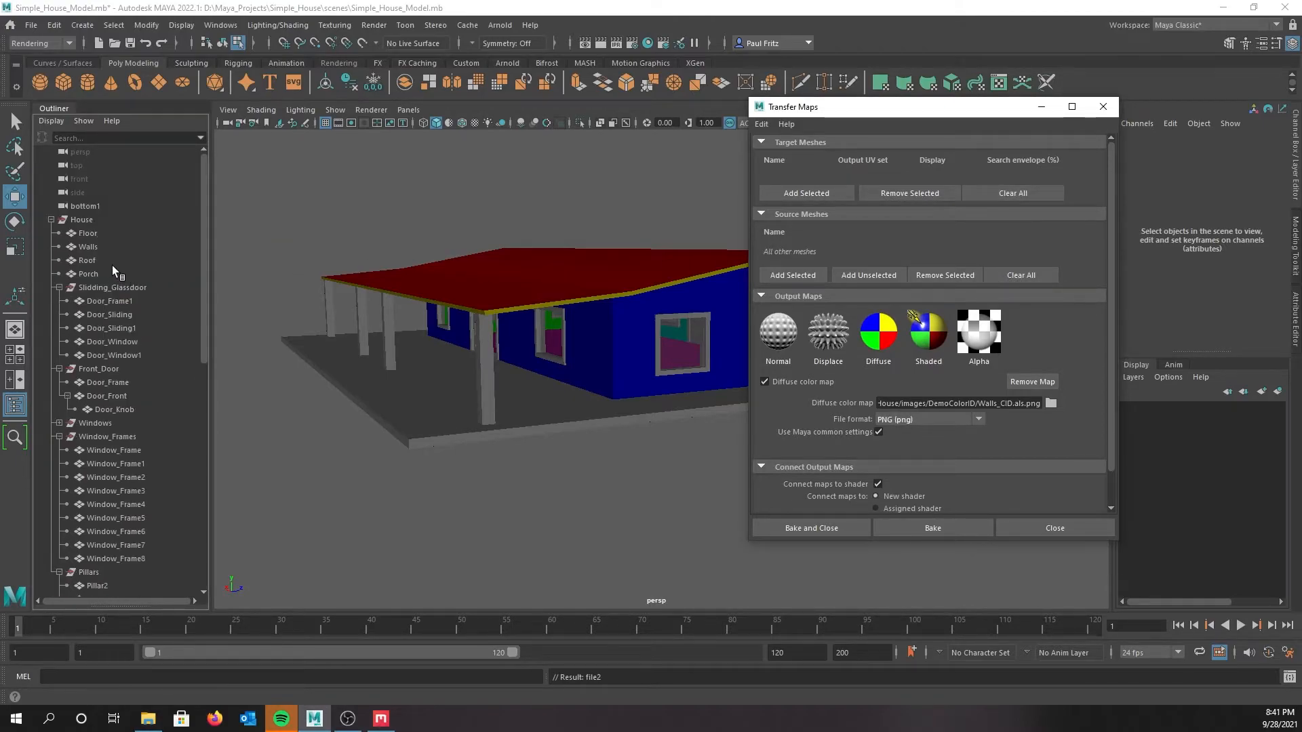
click(87, 262)
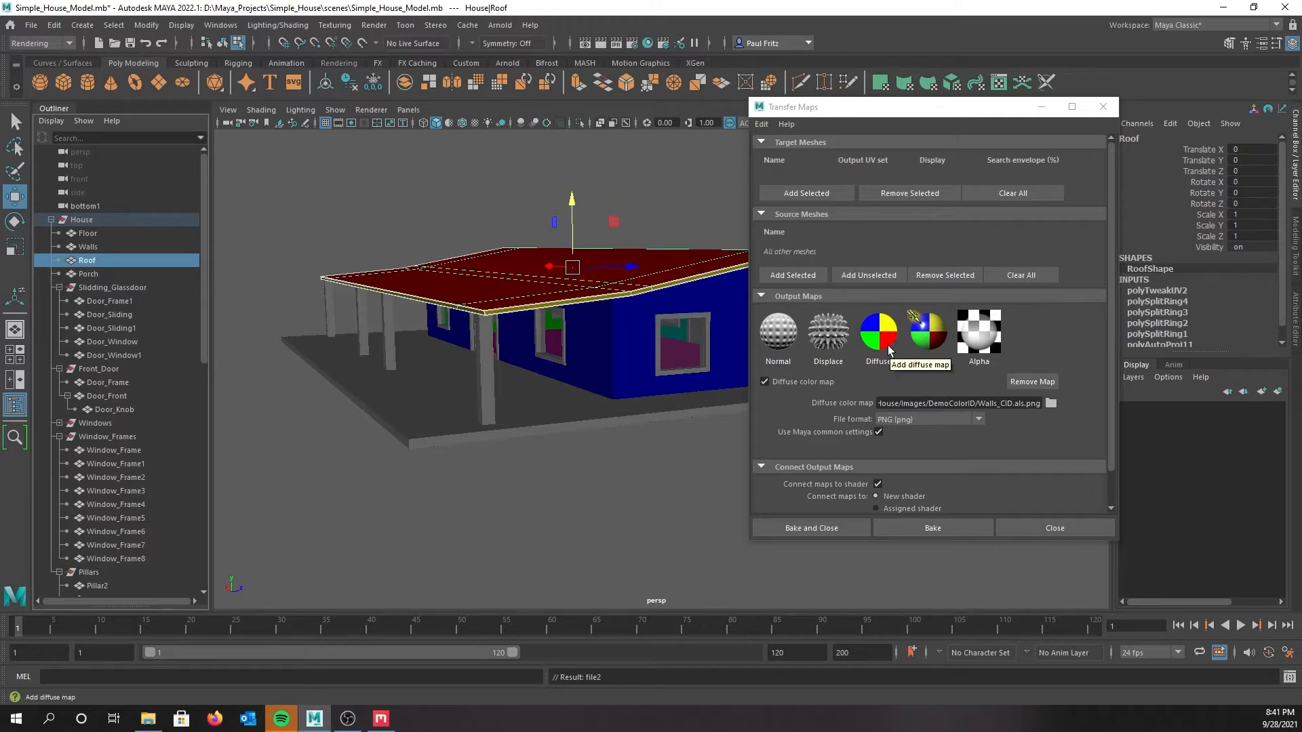
click(806, 192)
scroll(114, 234, down, 10)
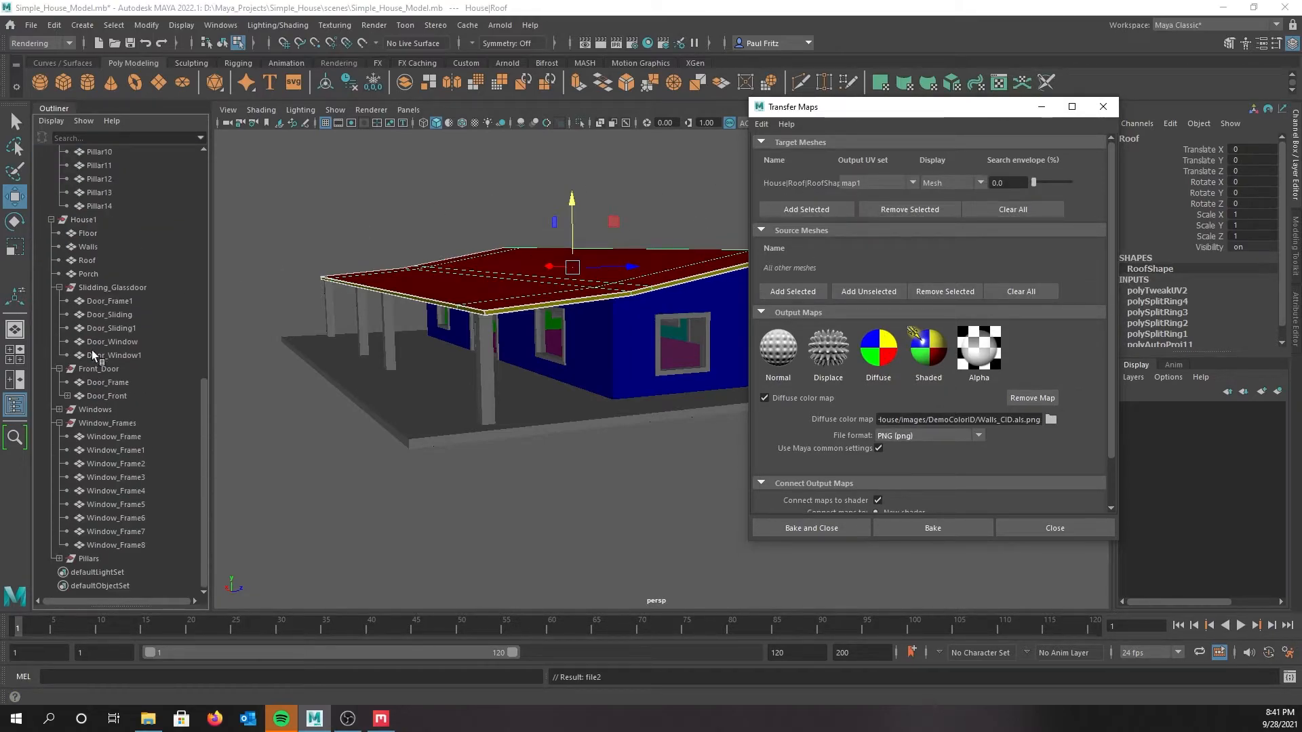
click(88, 260)
click(790, 292)
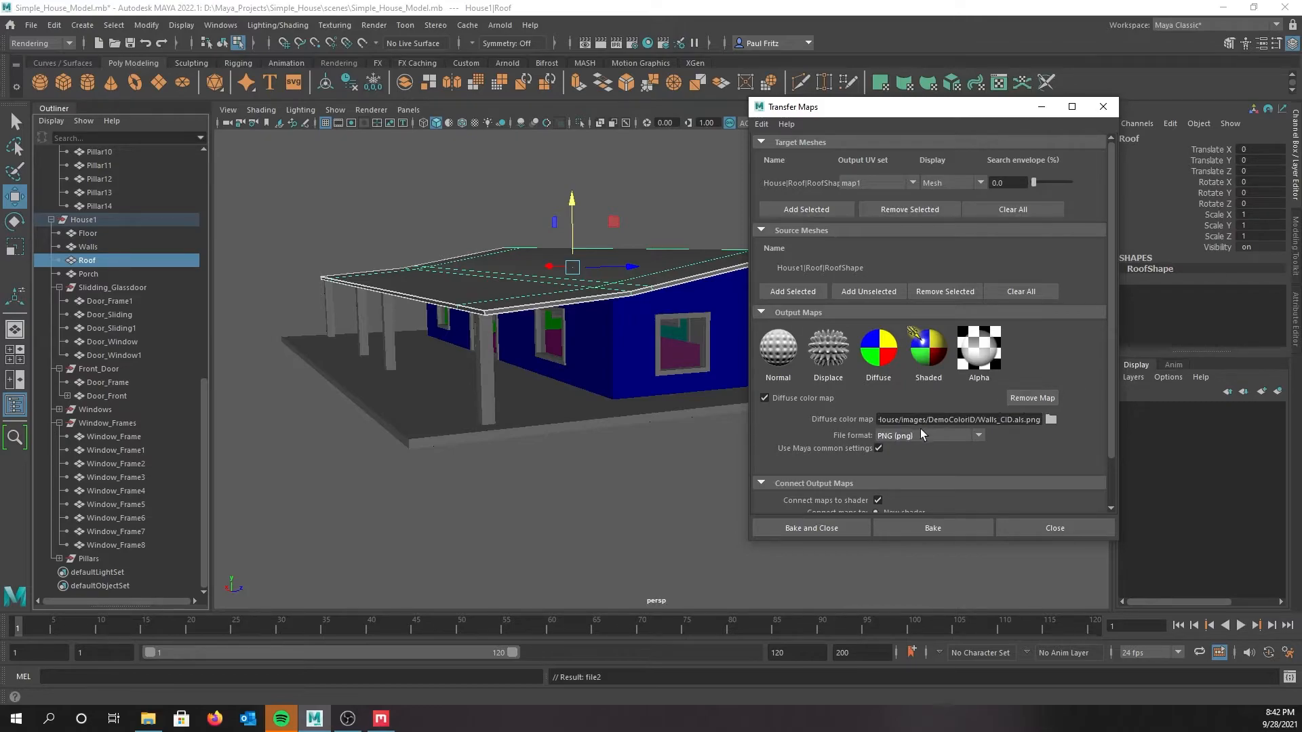
Bake the roof's diffuse color map as Roof in the DemoColorID folder and check the baked image in File Explorer
click(1051, 419)
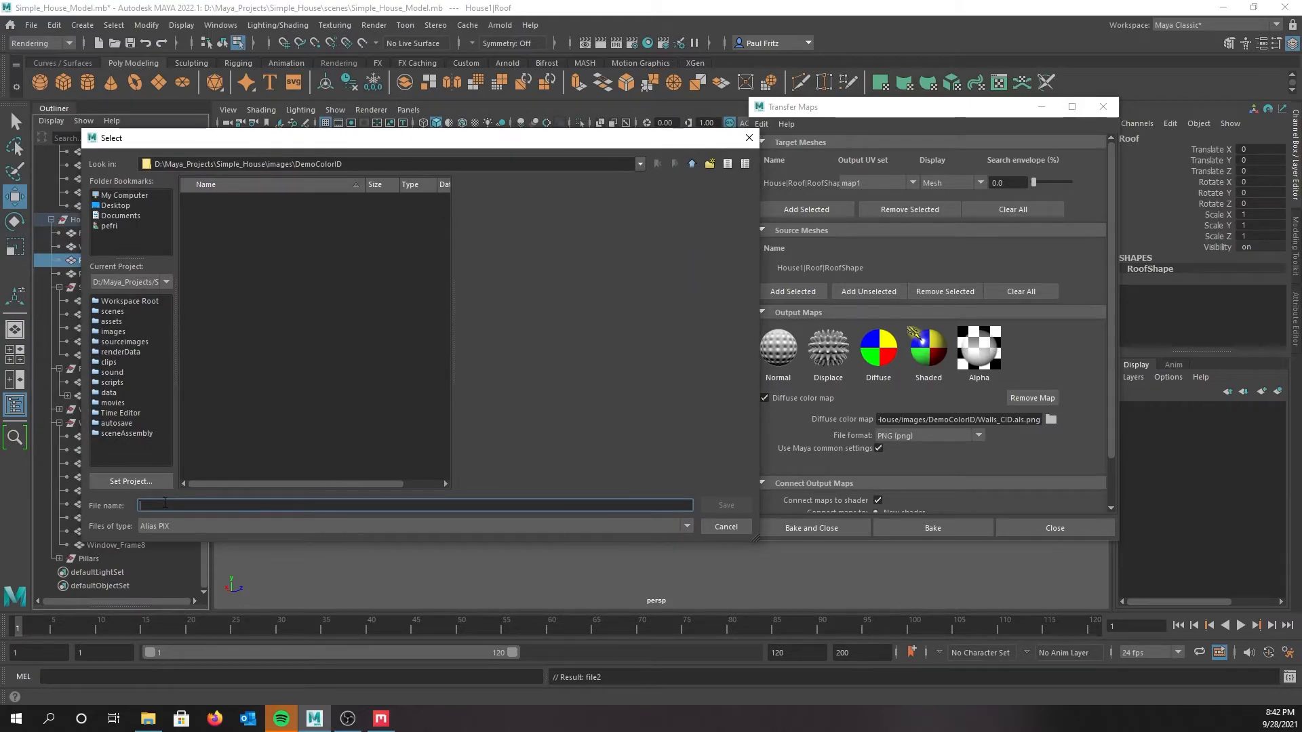
text(Roof)
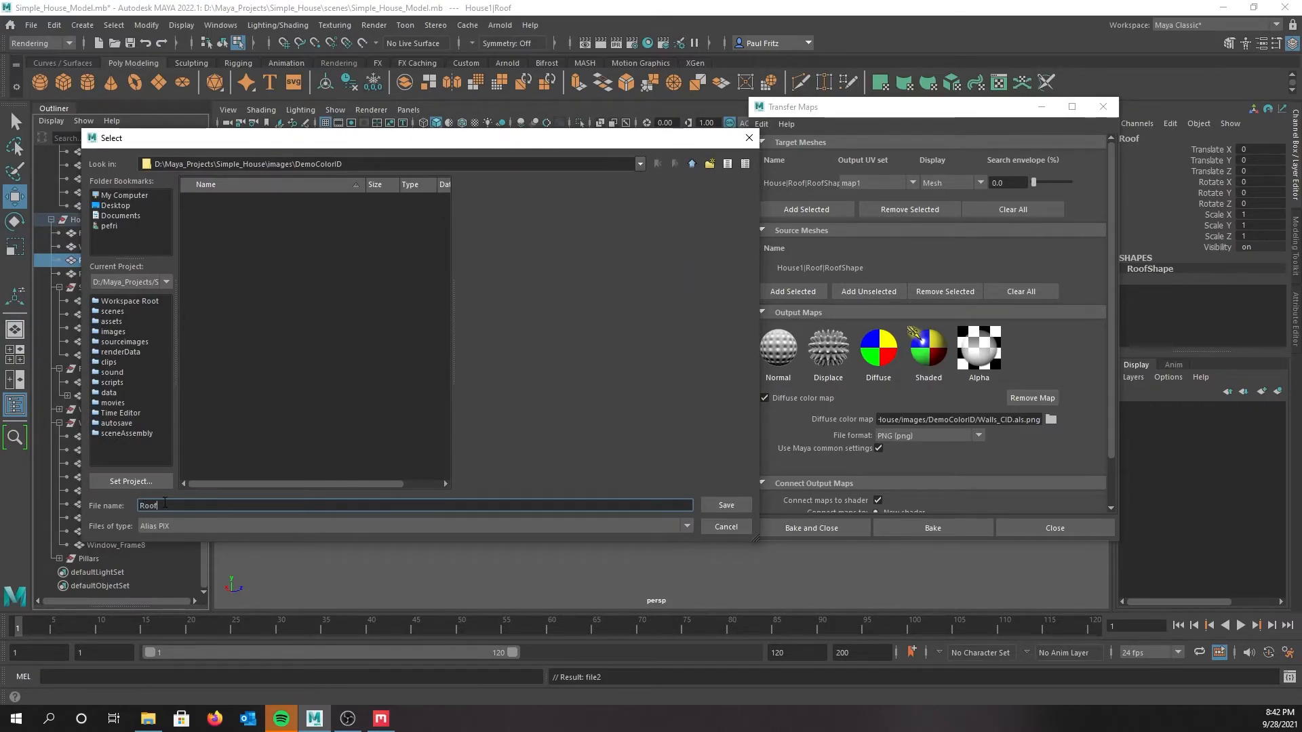
key(Return)
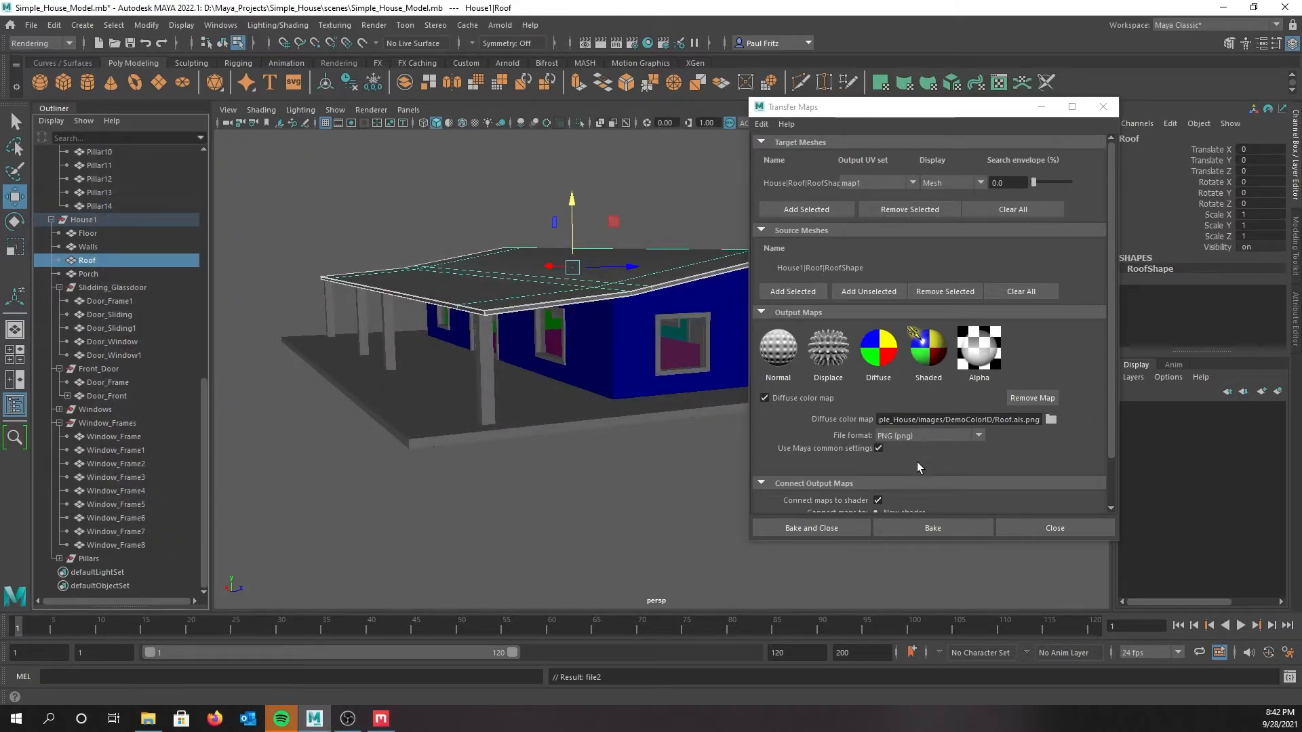
click(926, 524)
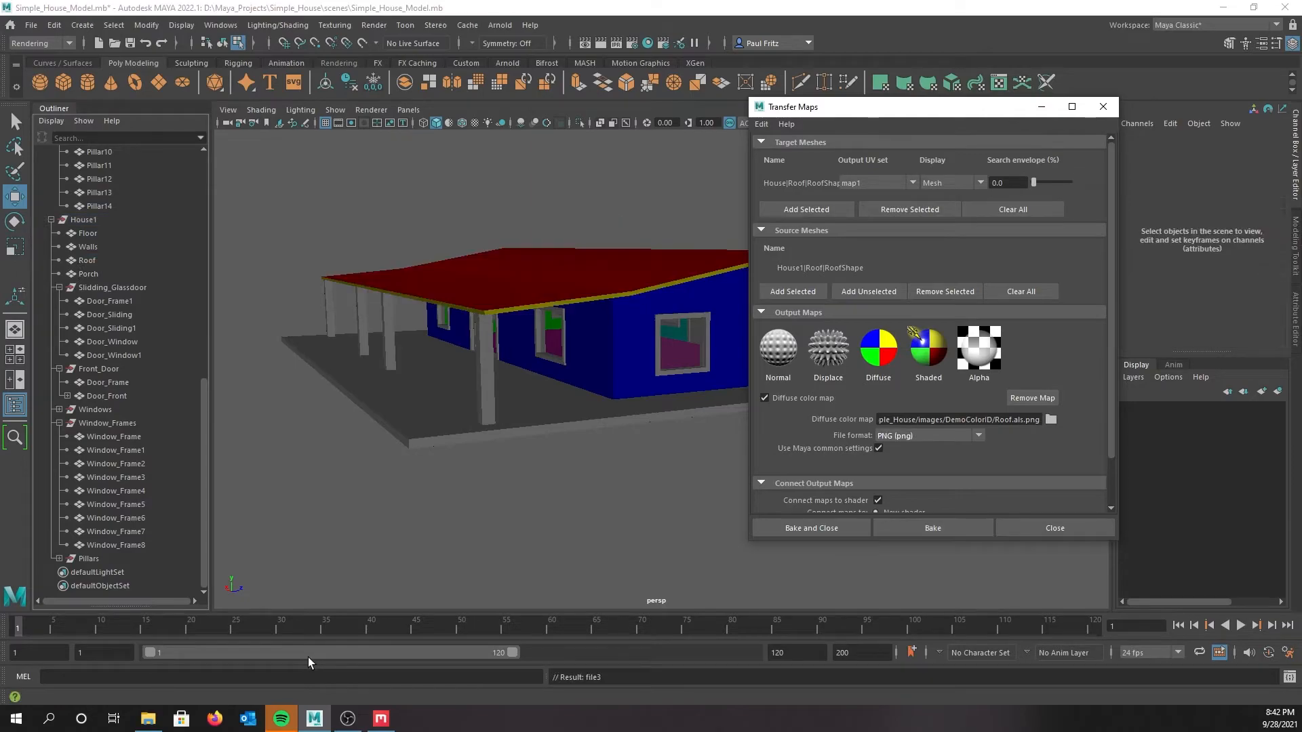
click(148, 717)
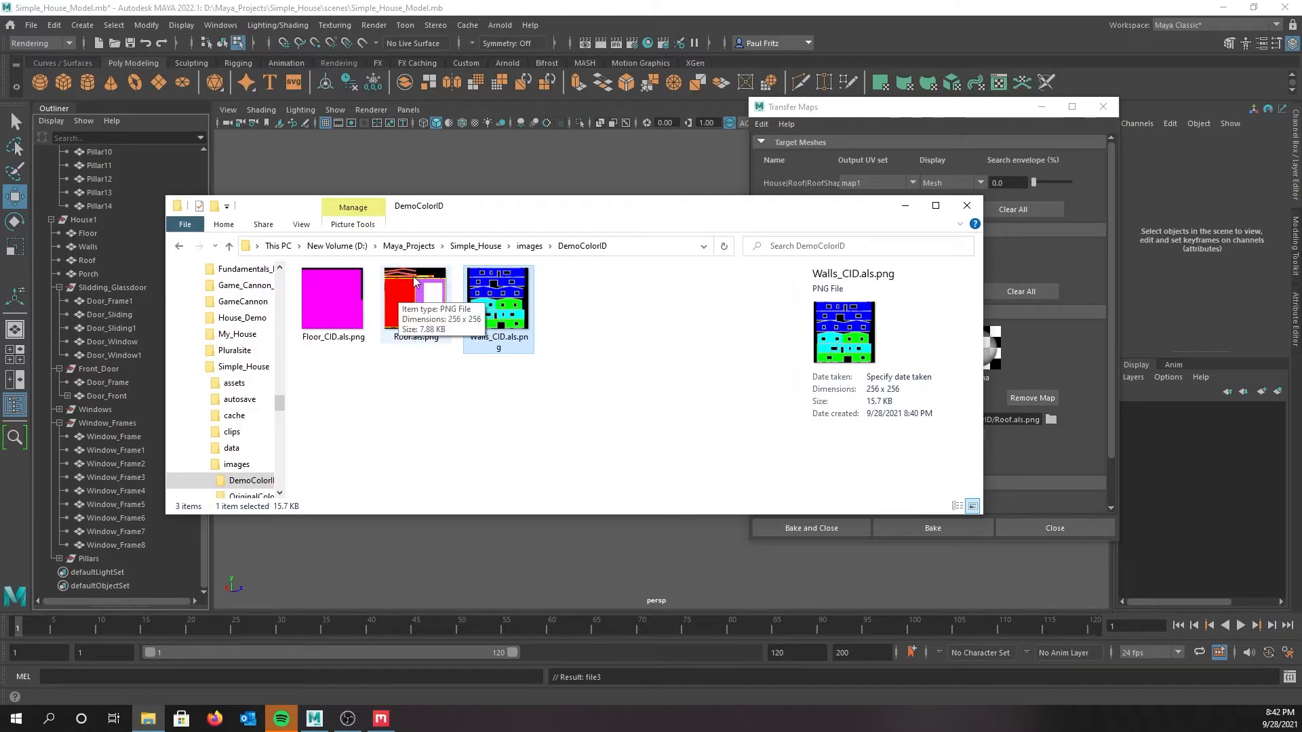
drag(518, 210, 0, 197)
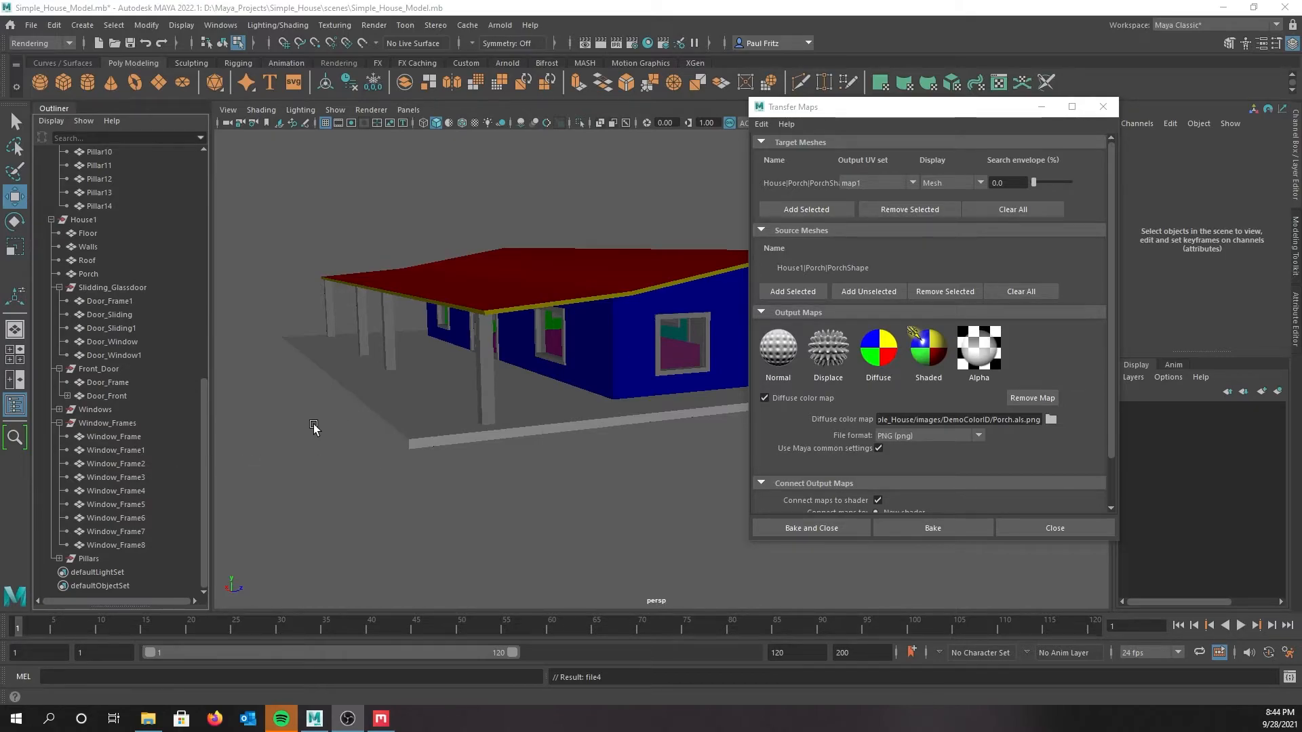
Clear the porch meshes from Transfer Maps and add House1's Door_Frame1, Door_Sliding, Door_Sliding1, Door_Frame and Window_Frame through Window_Frame8 as source meshes
click(124, 303)
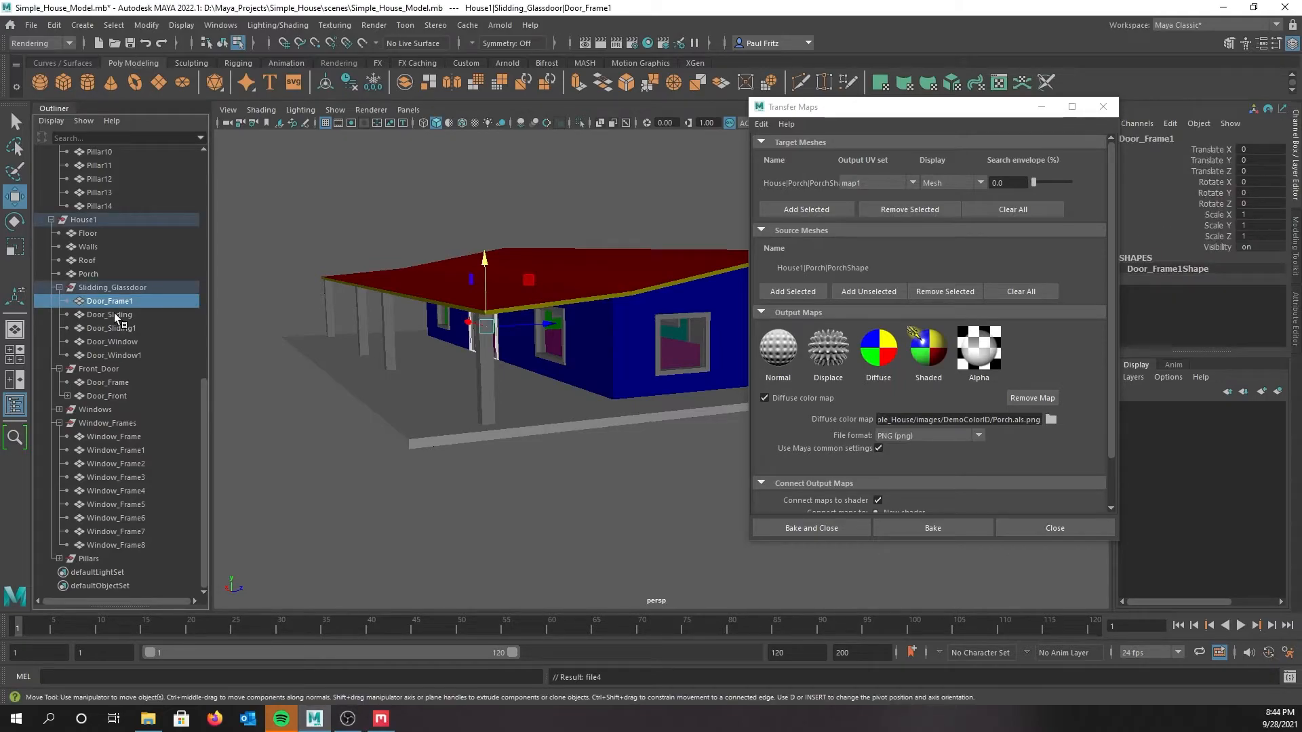
shift+click(108, 315)
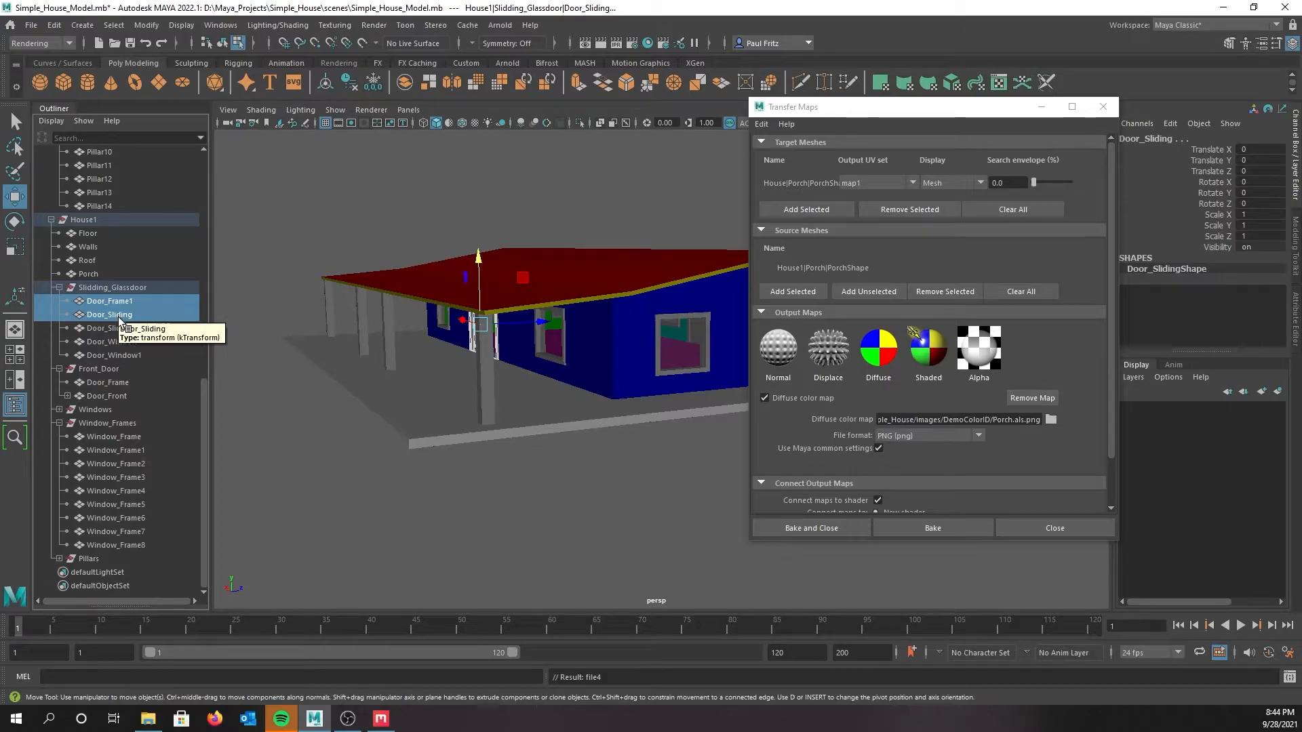
shift+click(187, 328)
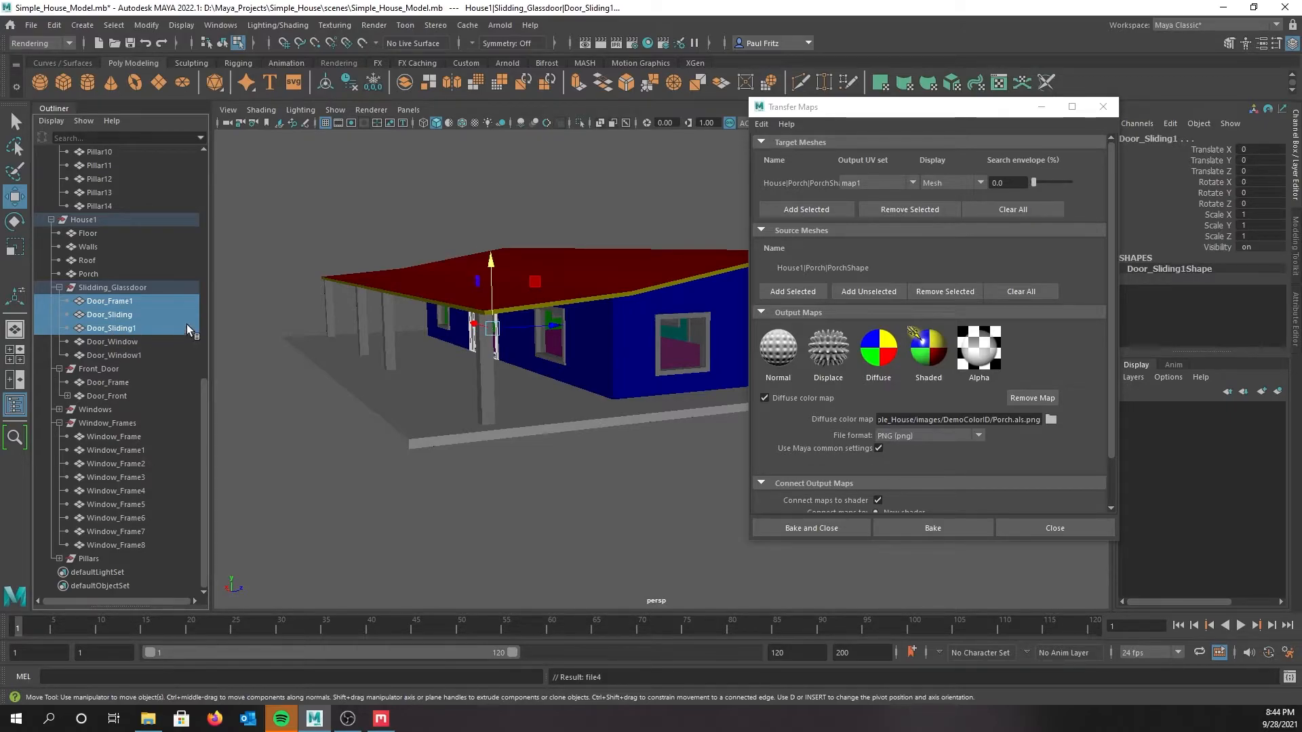
ctrl+click(119, 380)
ctrl+drag(130, 435, 141, 511)
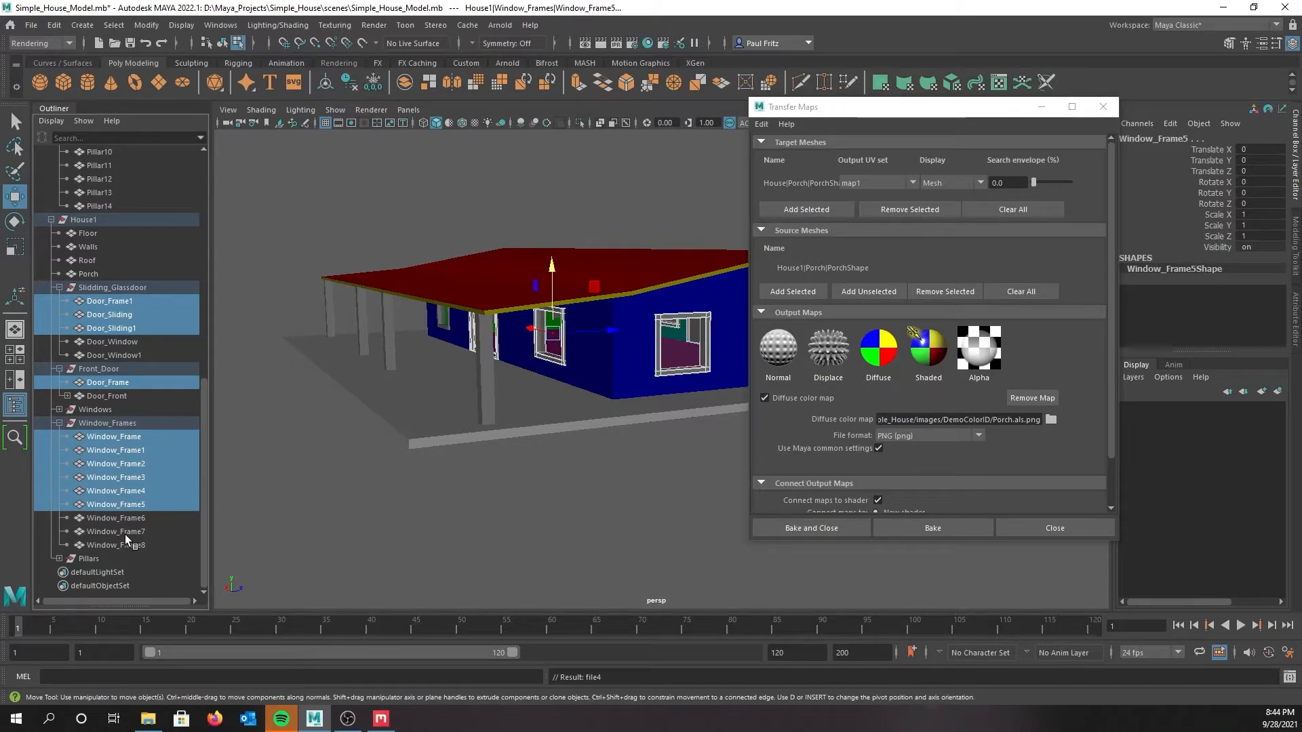
ctrl+click(129, 518)
ctrl+click(129, 531)
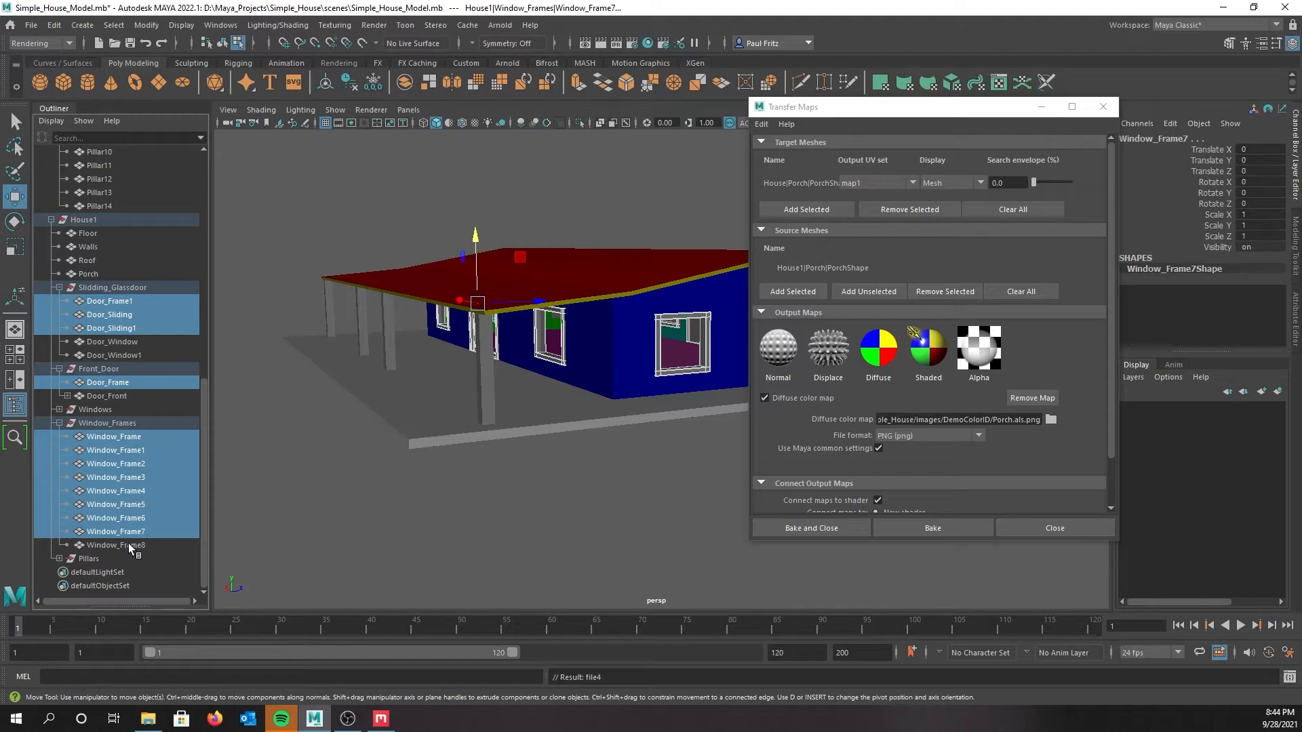
ctrl+click(130, 547)
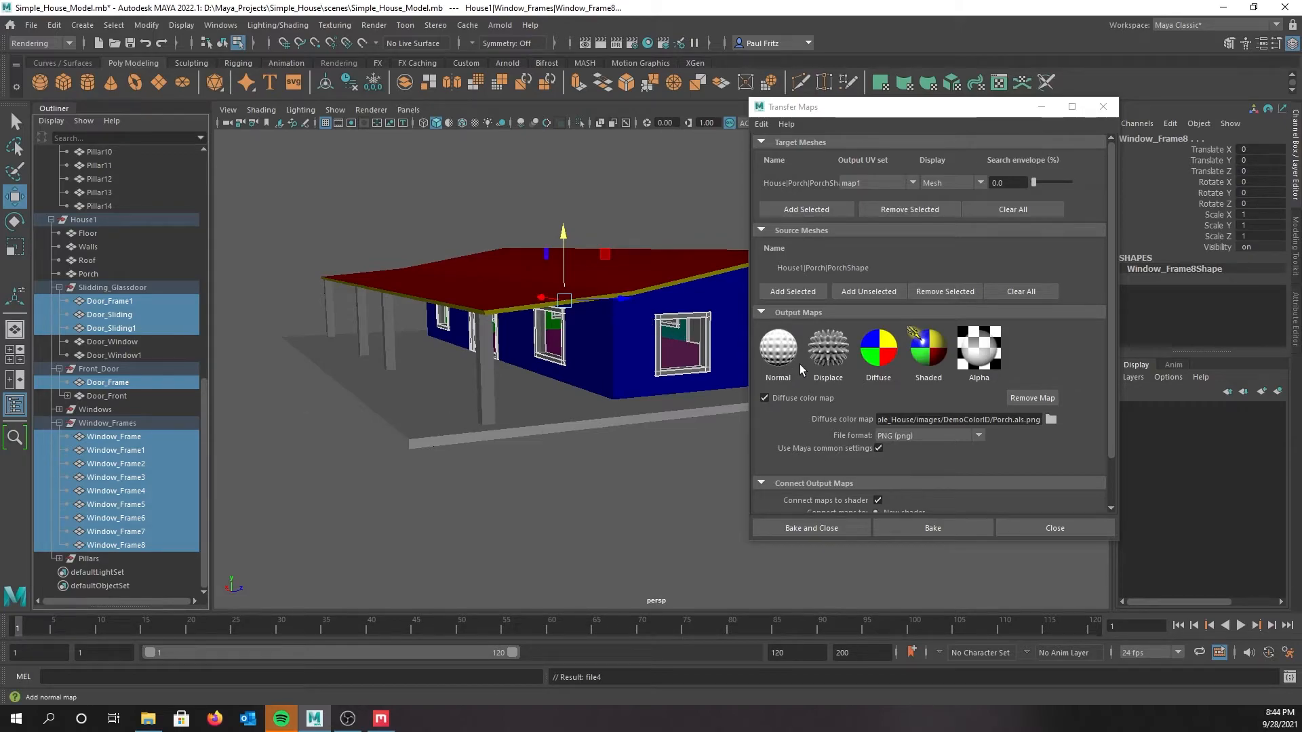
click(1020, 293)
click(1005, 210)
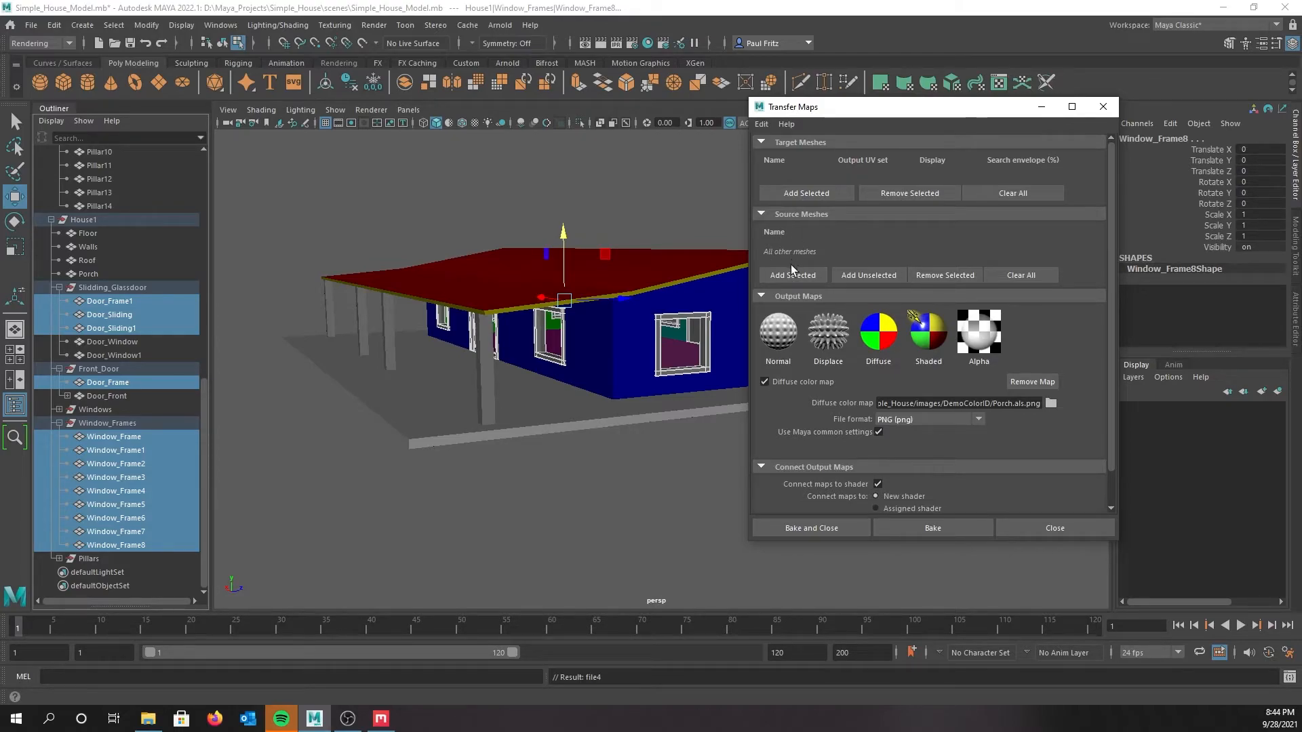
click(794, 274)
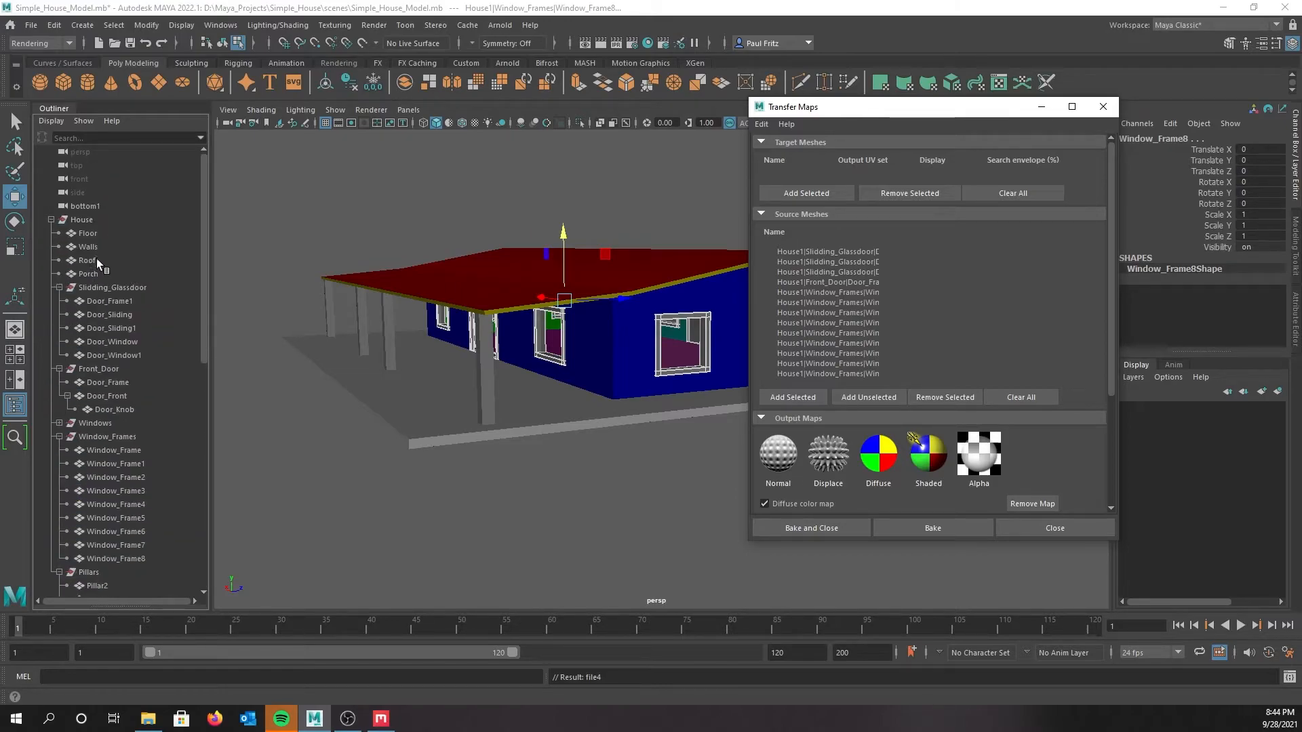
Add House's Door_Frame1, Door_Sliding, Door_Sliding1, Door_Frame and Window_Frame through Window_Frame8 as the target meshes in Transfer Maps
click(115, 300)
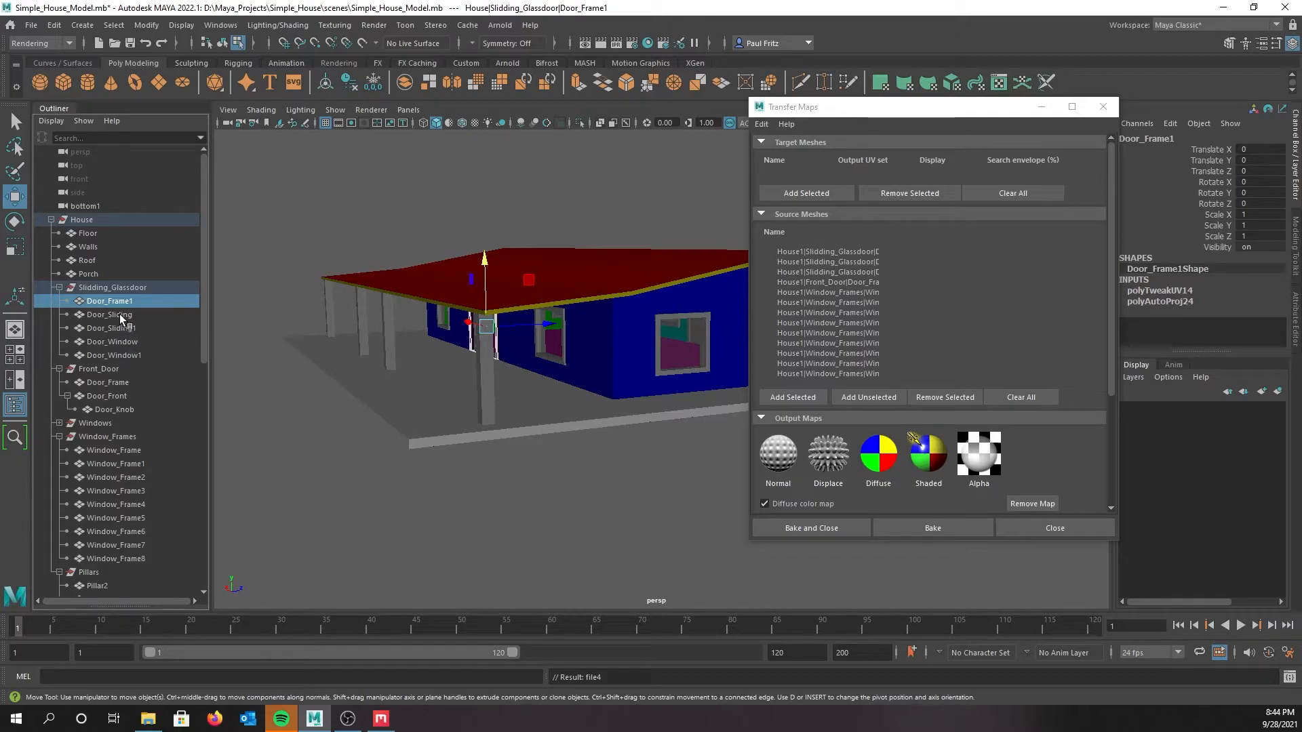
ctrl+click(119, 315)
ctrl+click(120, 329)
scroll(150, 320, down, 3)
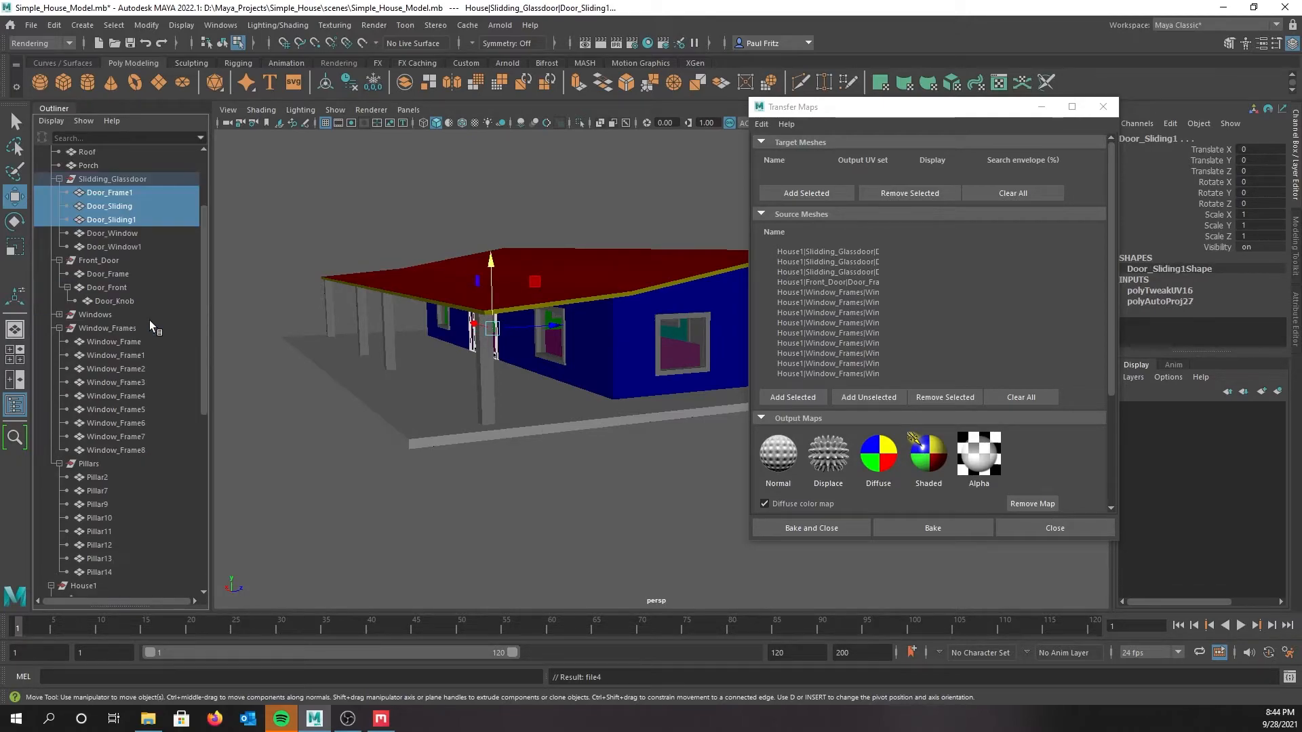
shift+click(119, 275)
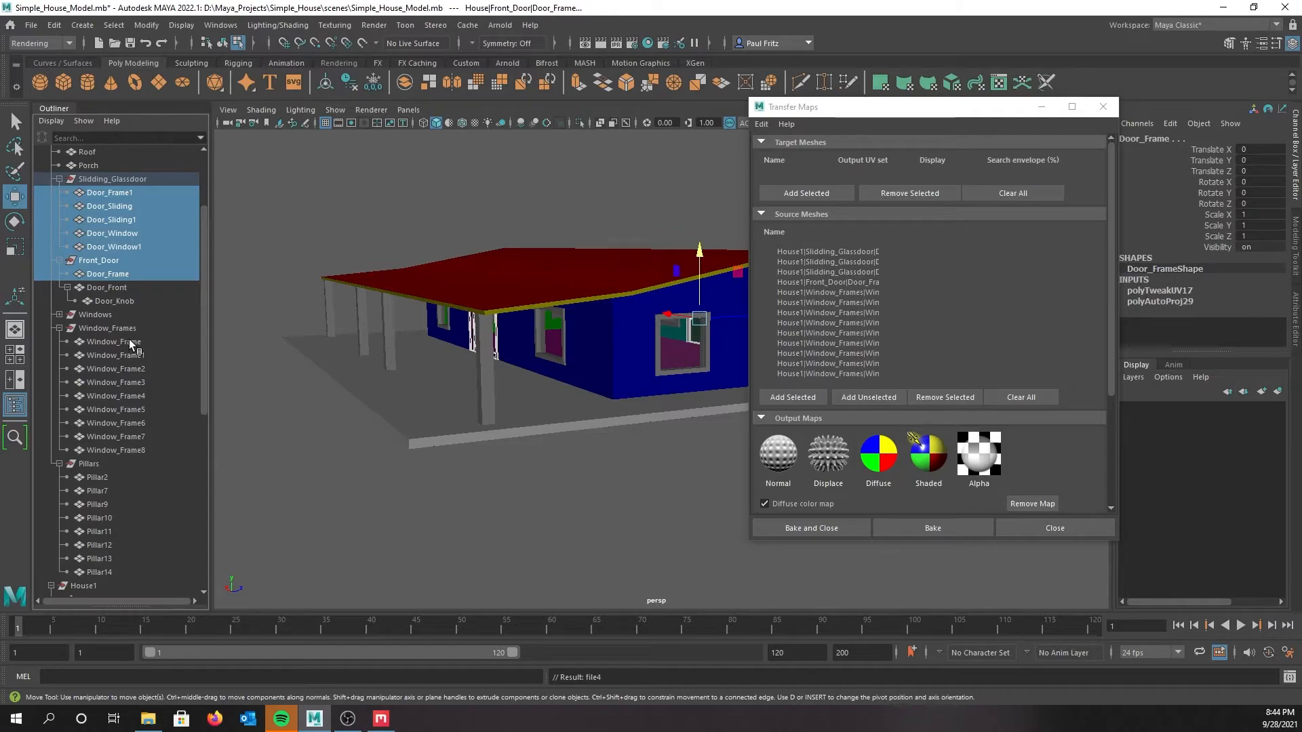
key(ctrl+z)
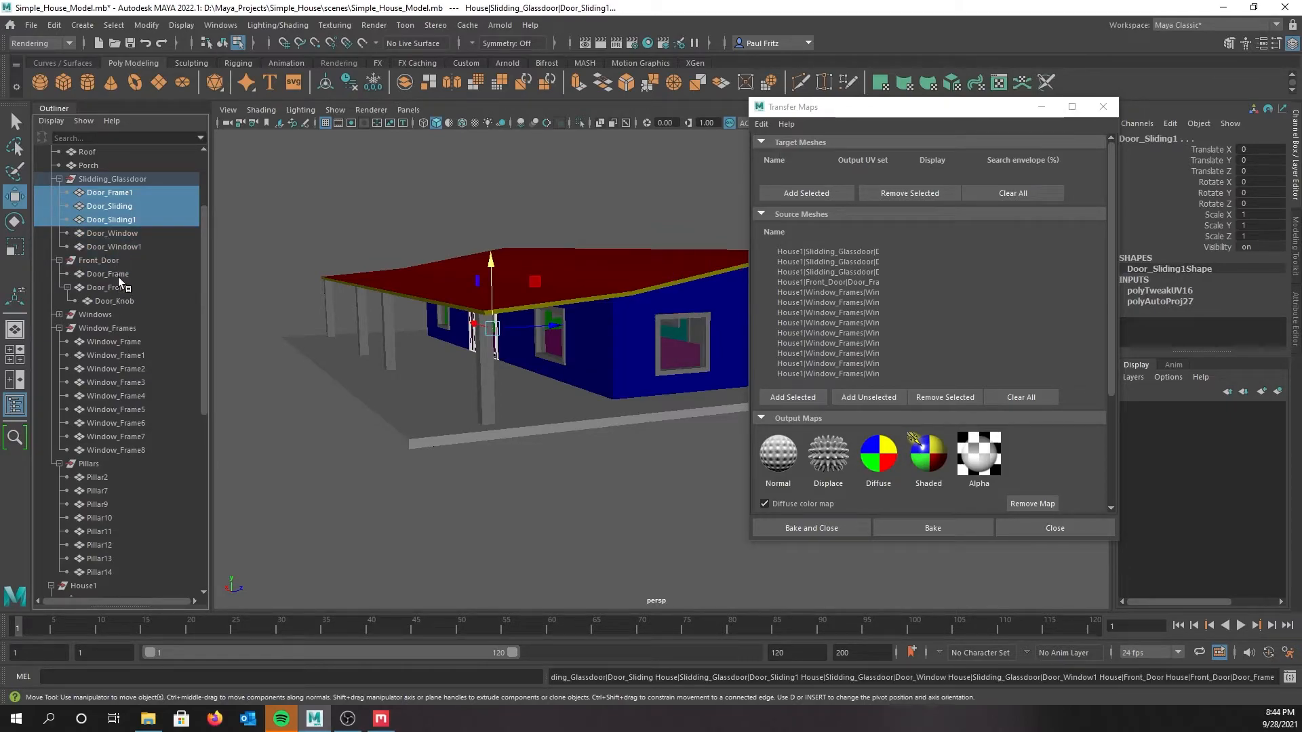
ctrl+click(117, 275)
ctrl+click(123, 341)
ctrl+click(124, 356)
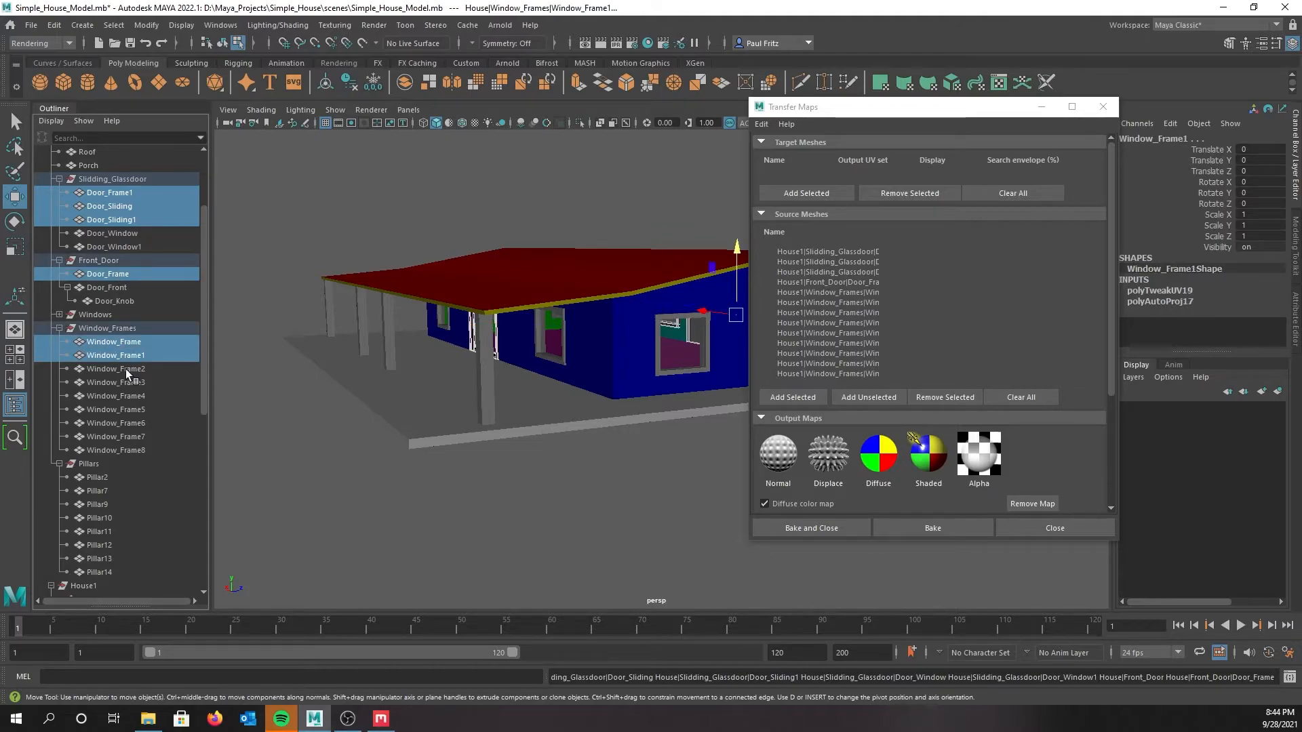
ctrl+click(125, 369)
ctrl+click(130, 383)
ctrl+click(133, 396)
ctrl+click(135, 410)
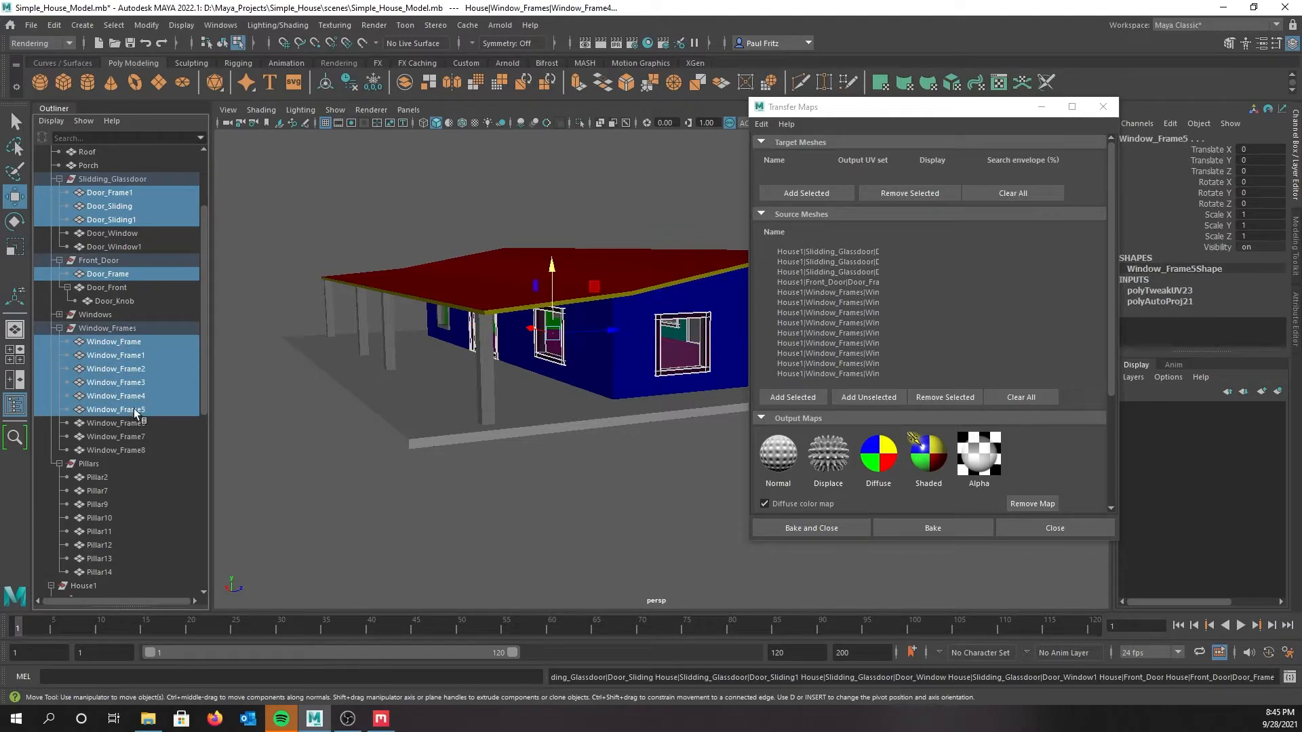
ctrl+click(133, 421)
ctrl+click(131, 436)
ctrl+click(133, 451)
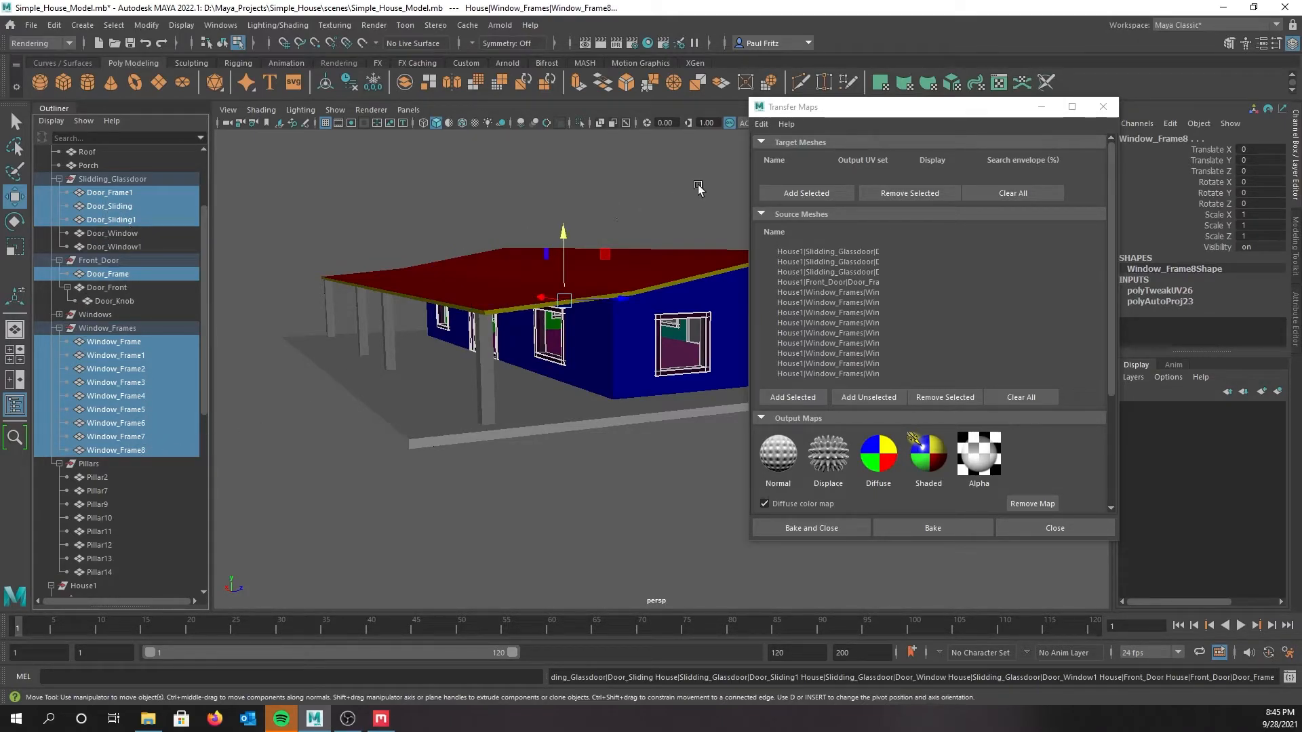
scroll(140, 198, up, 3)
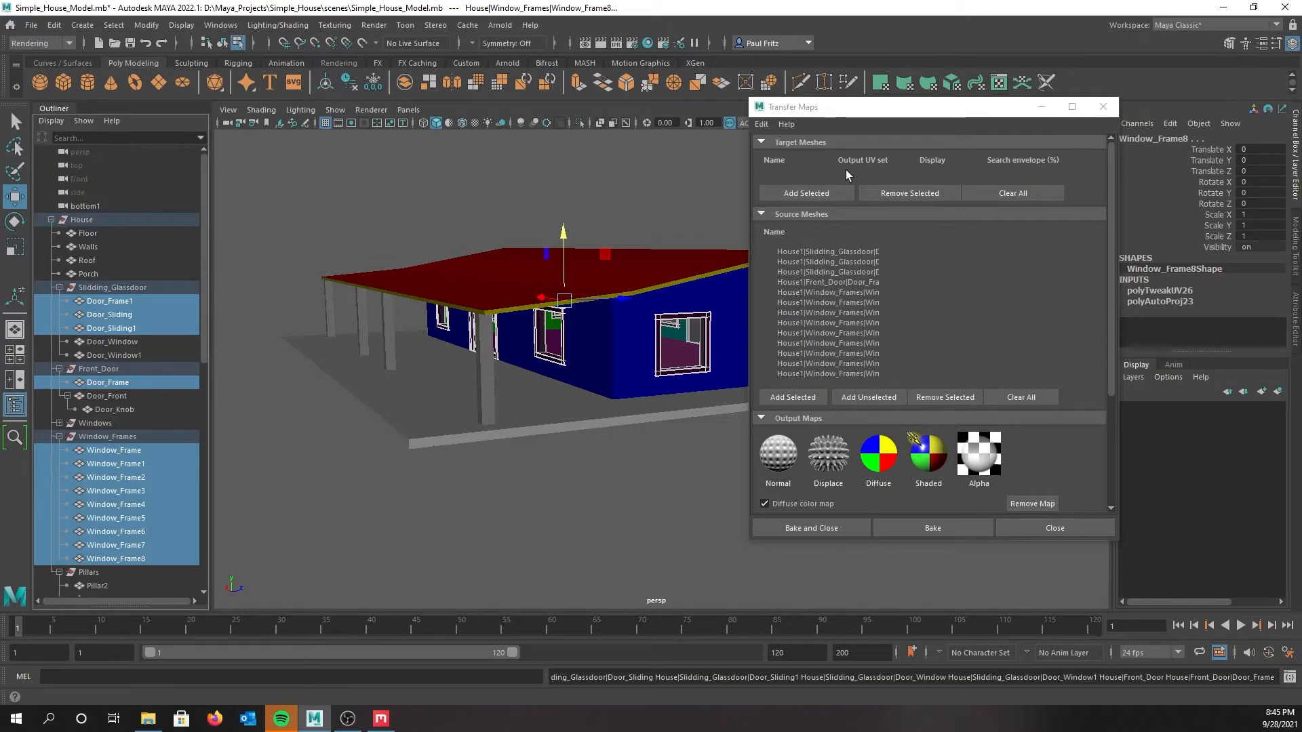
click(805, 192)
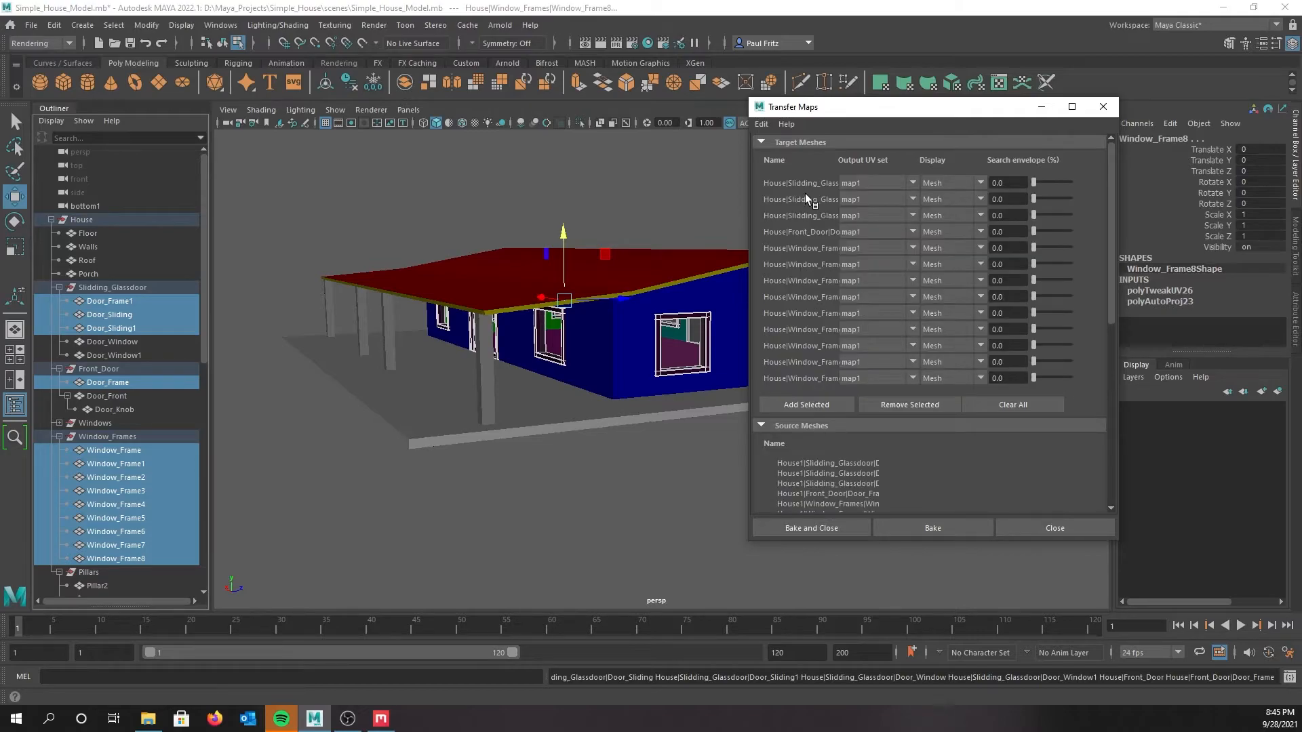
Set the diffuse color map's file name to Frames in the DemoColorID folder and bake the frames transfer
scroll(847, 247, down, 5)
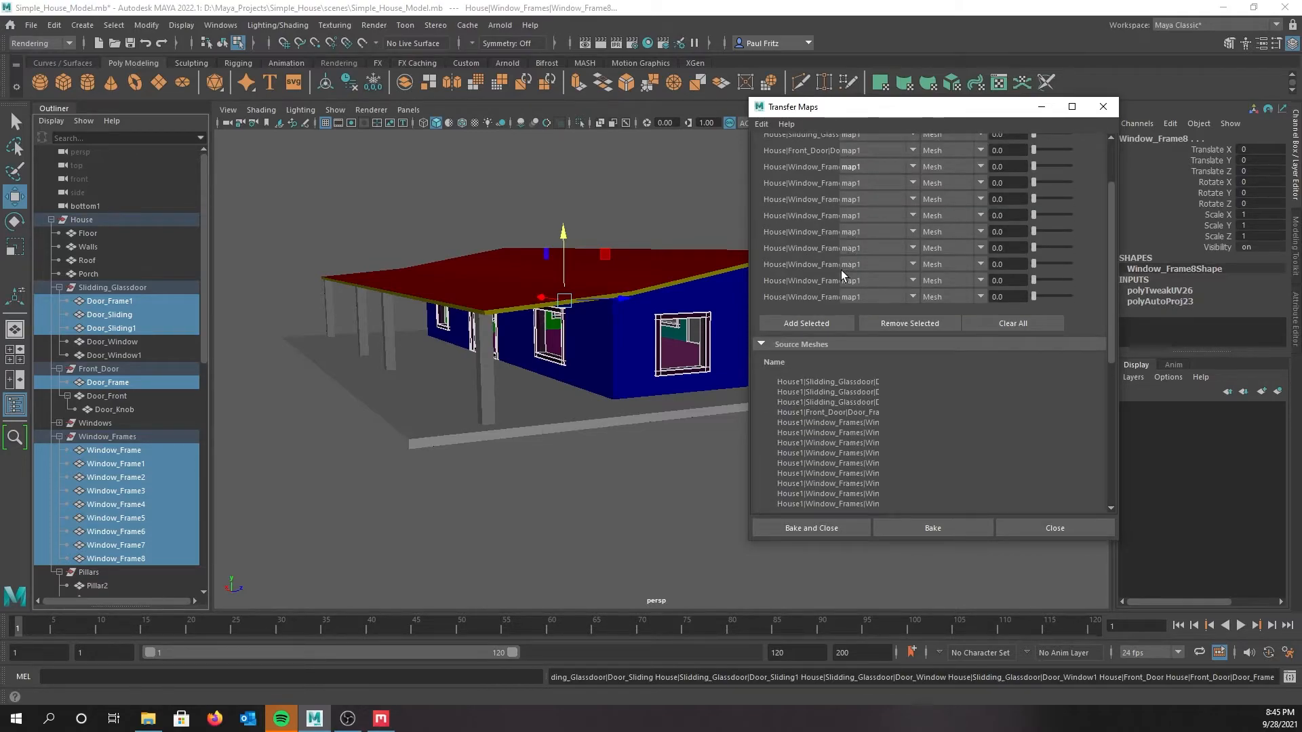
scroll(856, 271, down, 4)
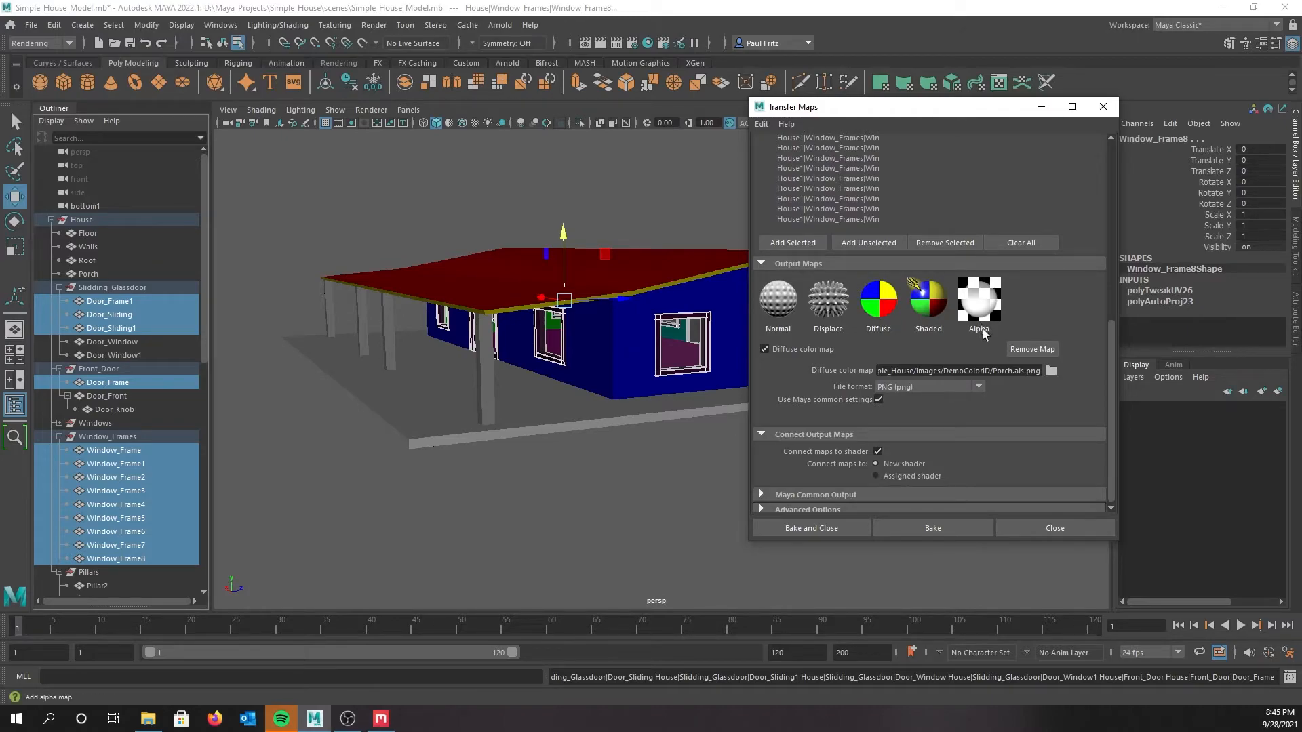
click(1051, 370)
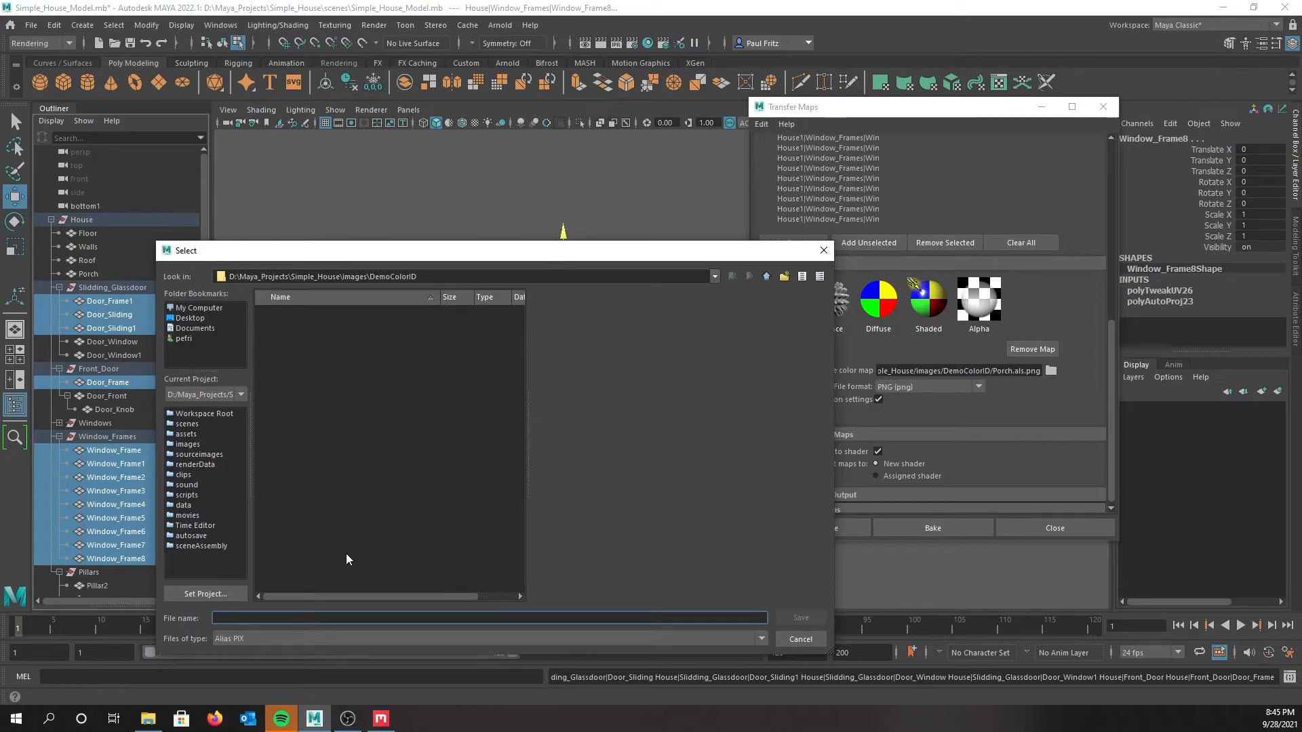
text(Frames)
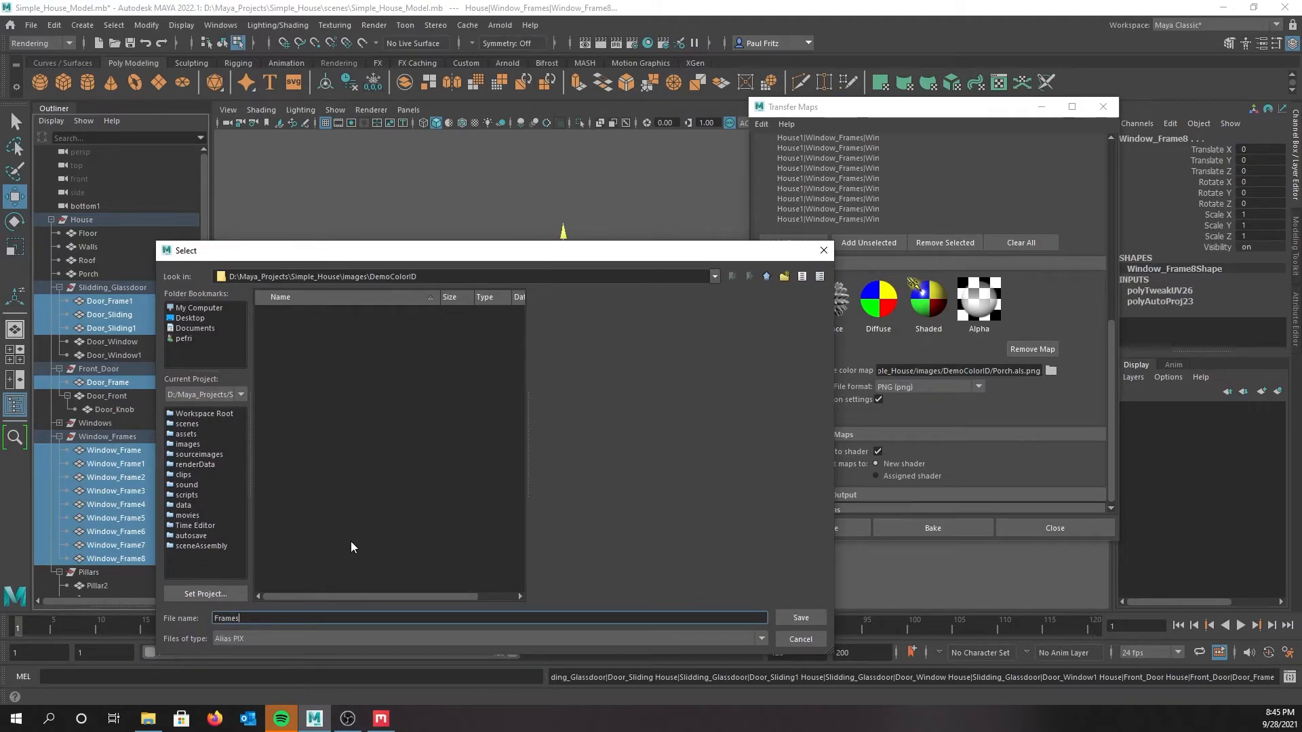
key(Return)
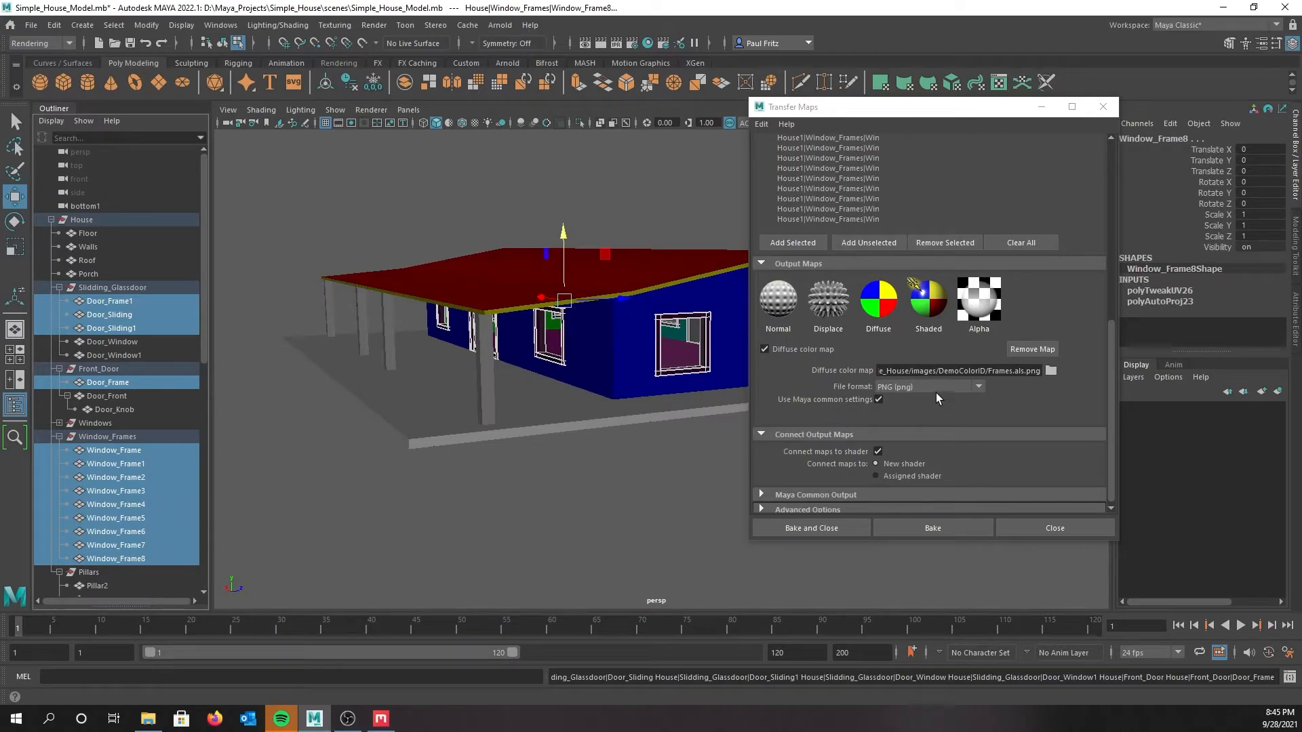
click(909, 527)
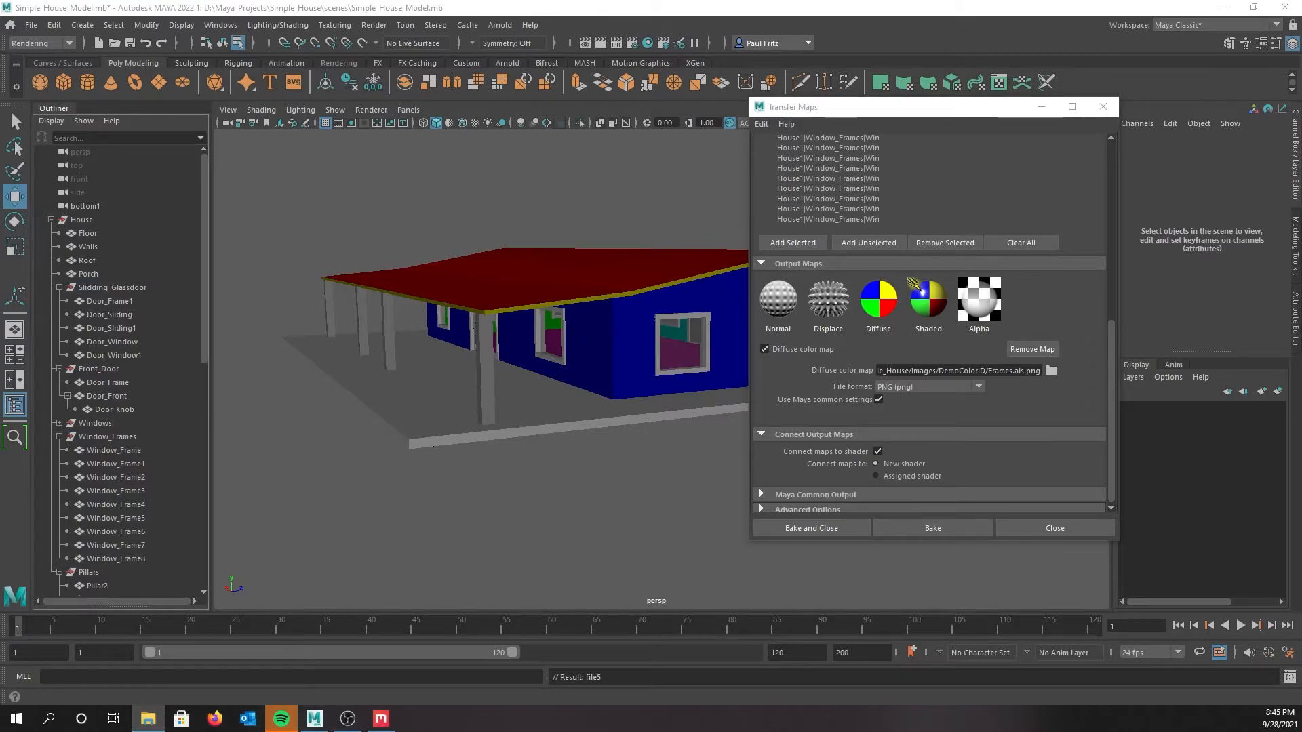
Open the baked Frames image from File Explorer, examine its colors, and return to Maya
drag(0, 171, 424, 155)
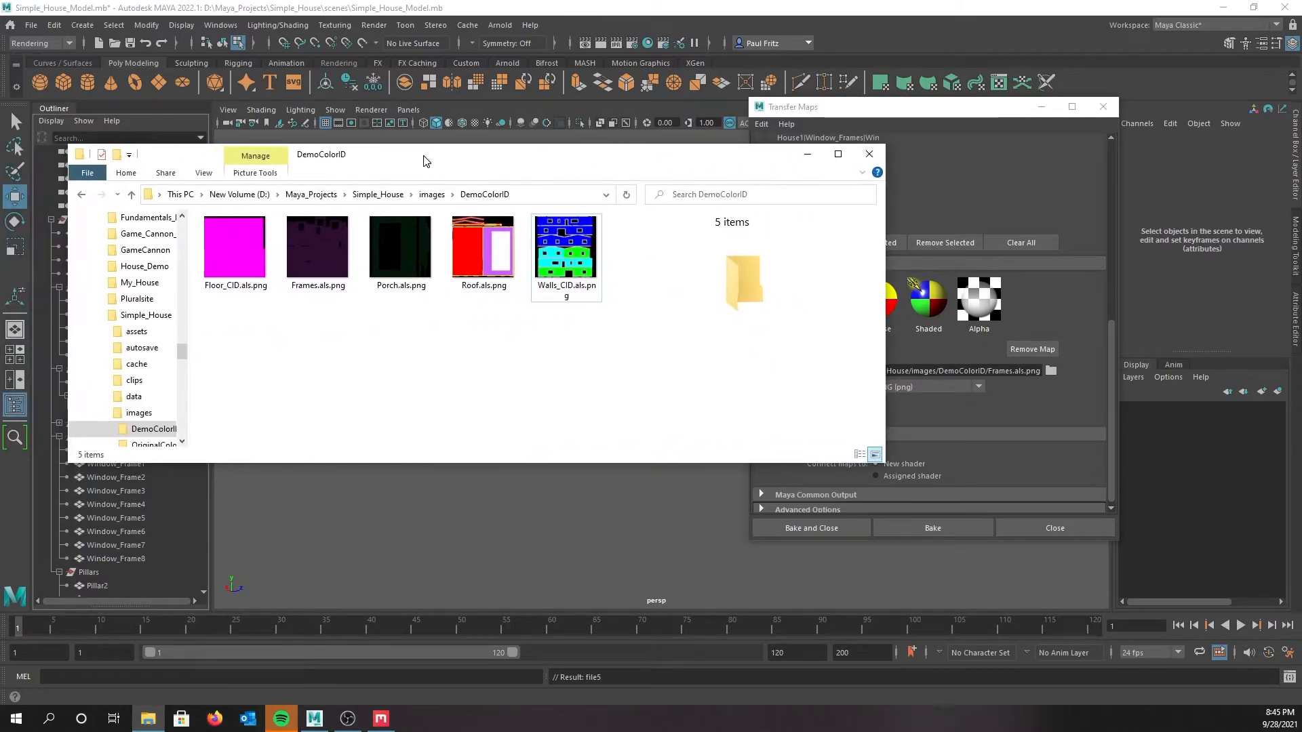
click(320, 248)
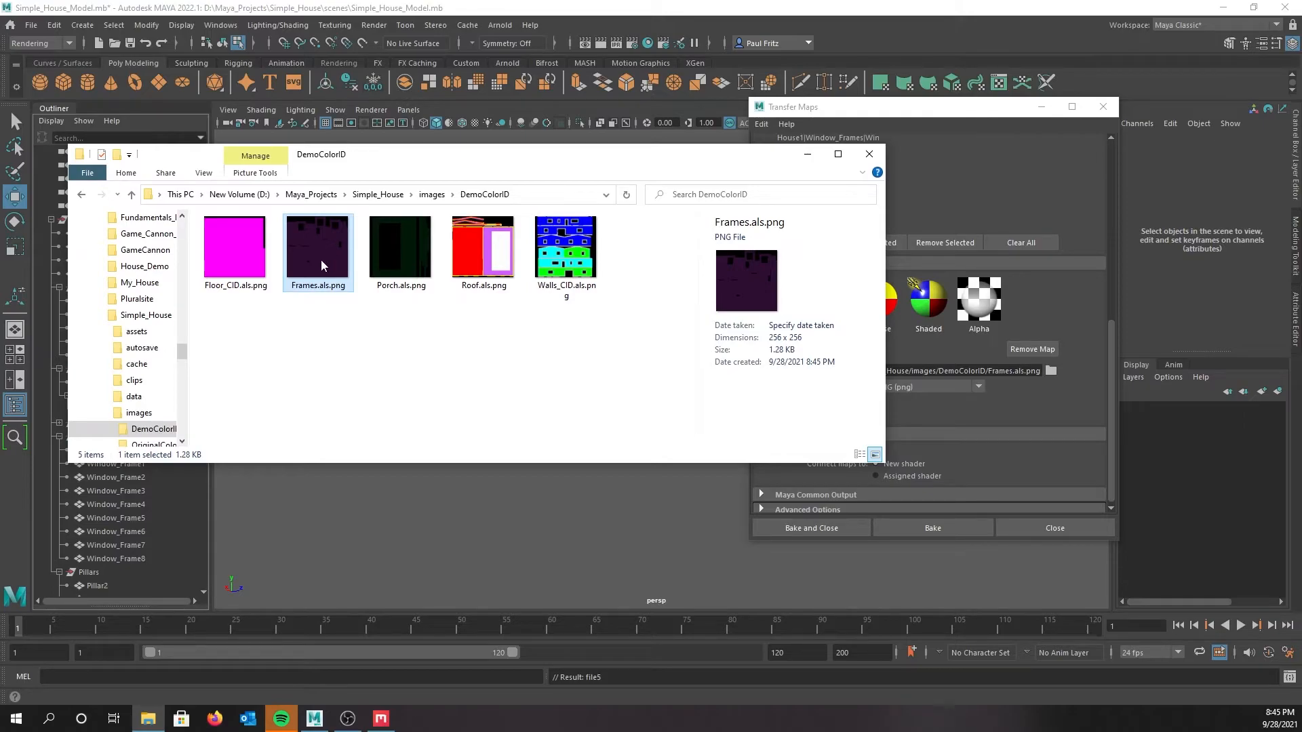
double_click(320, 259)
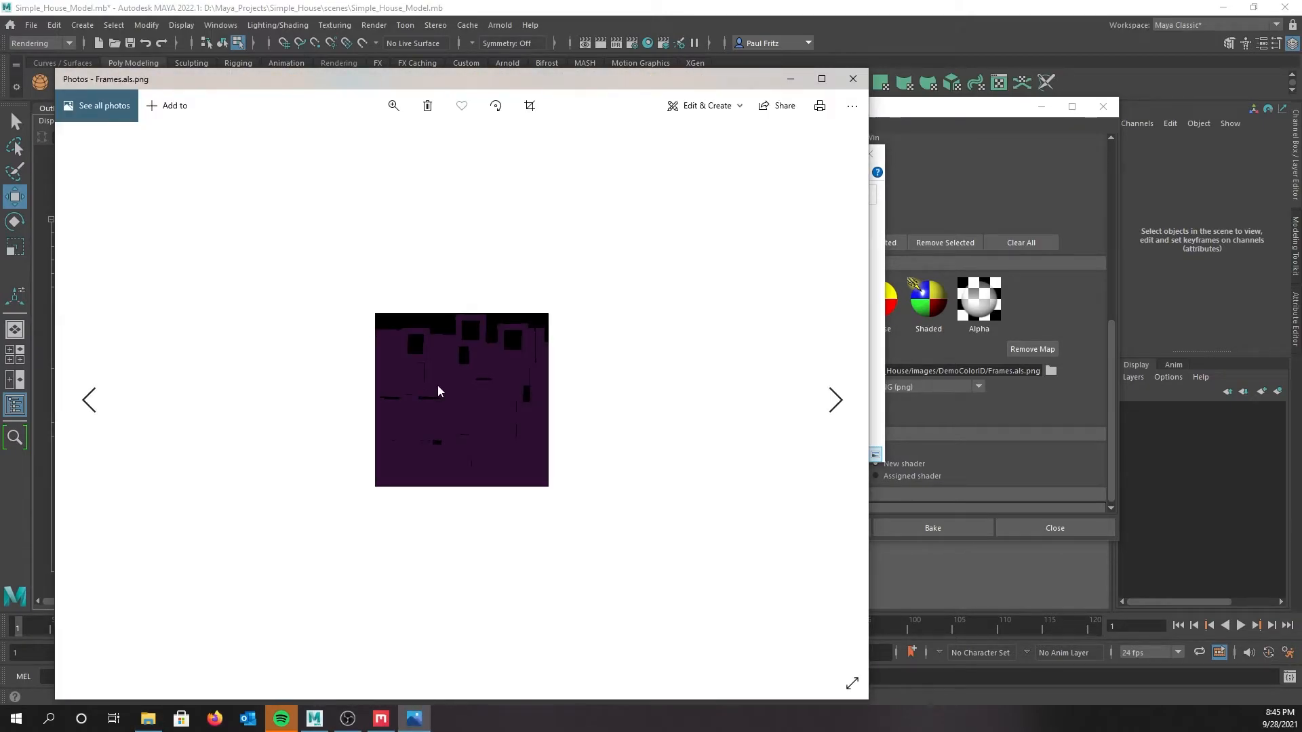
click(853, 80)
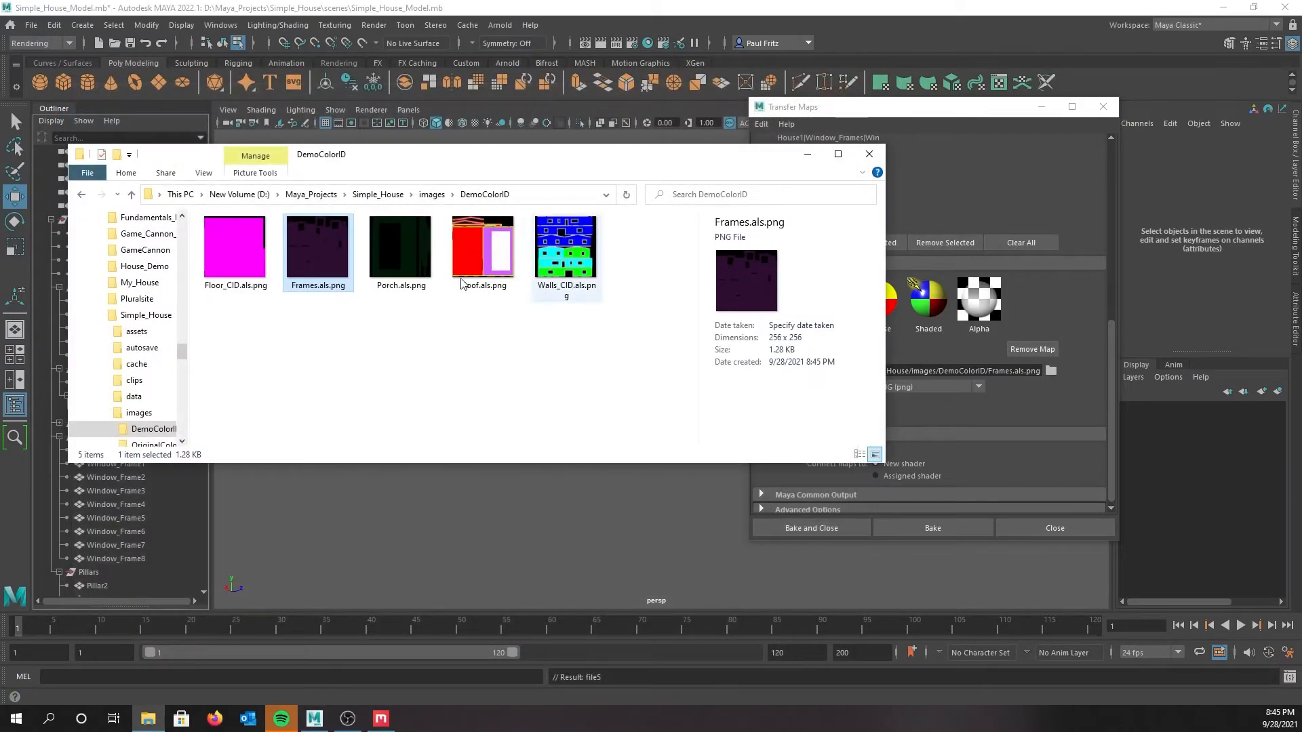
drag(489, 159, 0, 181)
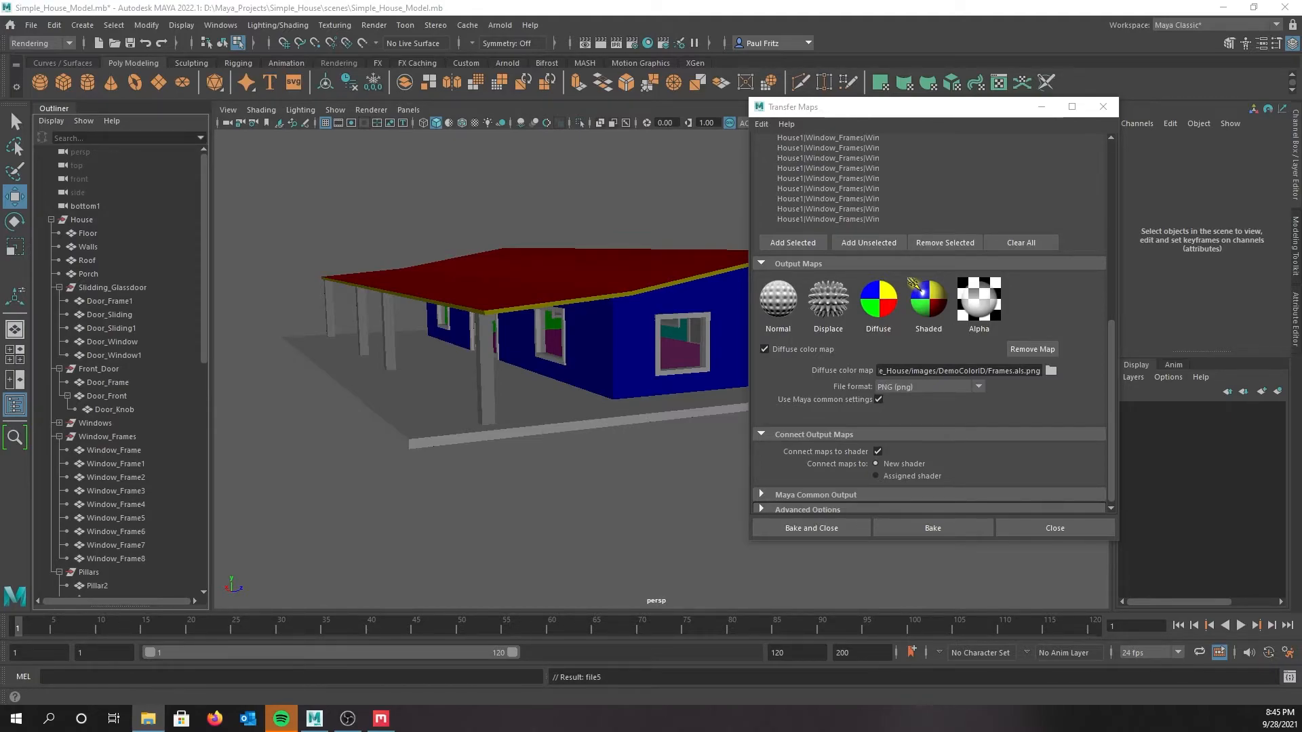
Clear the frame meshes from Transfer Maps and add House's Door_Front, including its child Door_Knob, as the target meshes
middle_drag(82, 235, 66, 291)
click(55, 286)
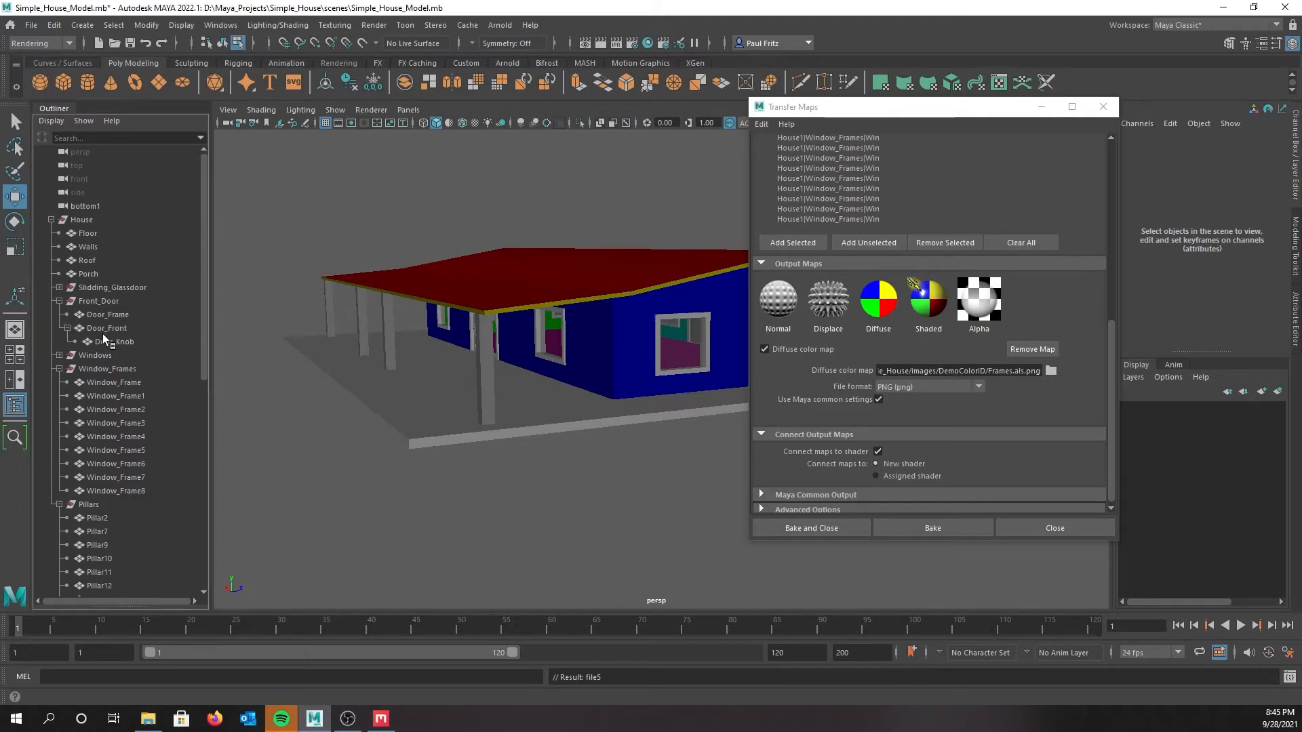
middle_drag(101, 257, 118, 330)
click(118, 329)
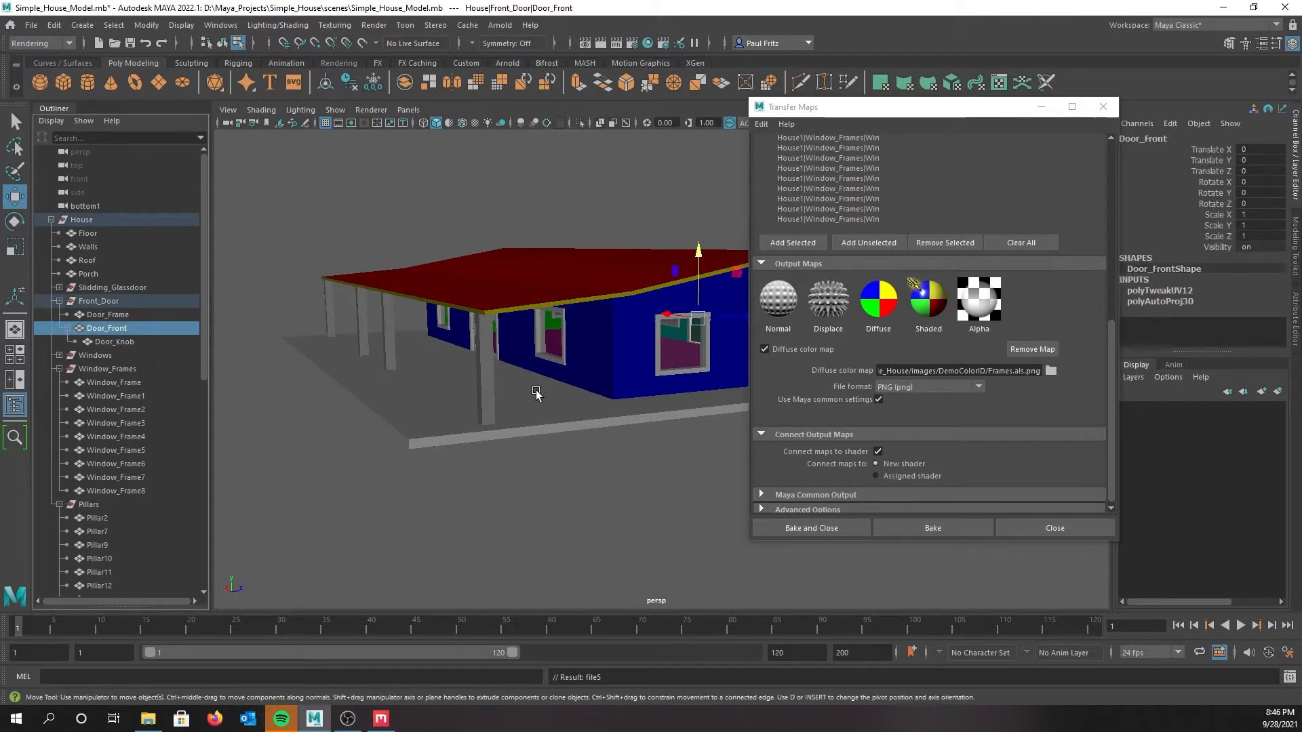
scroll(948, 175, up, 5)
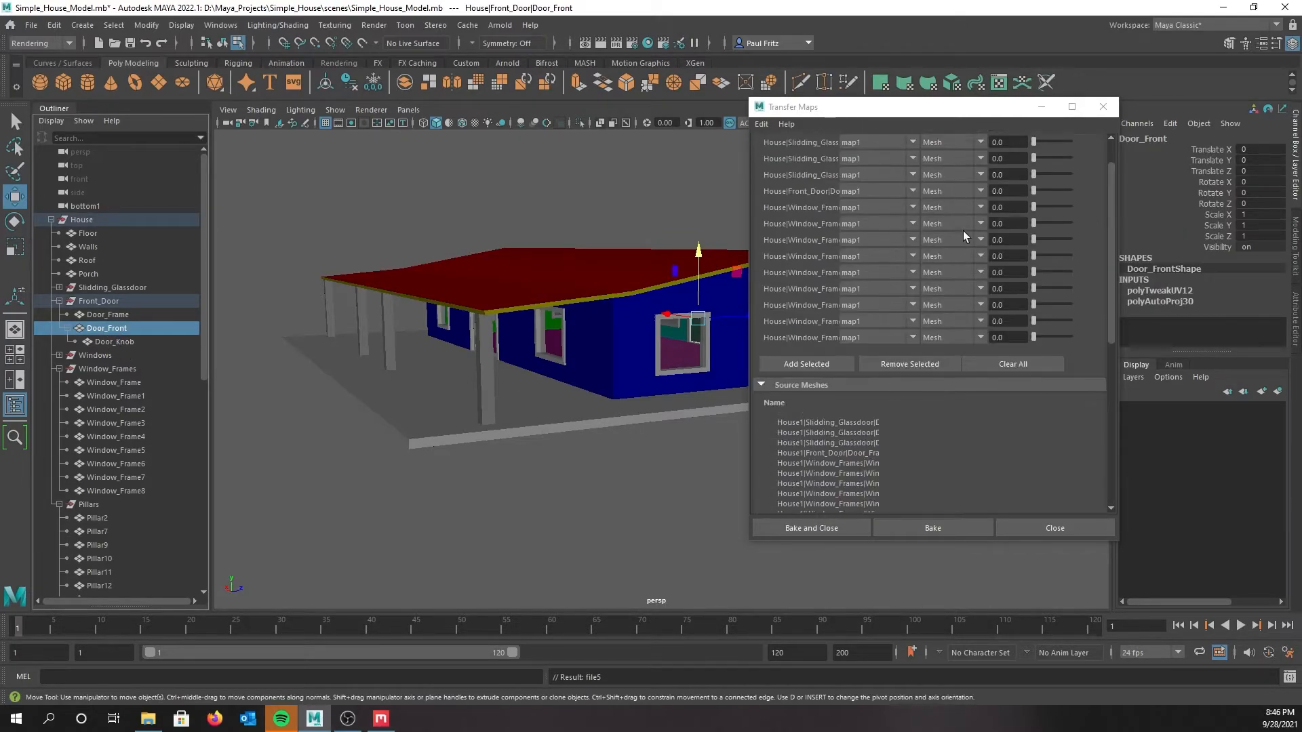
scroll(1016, 363, down, 5)
click(1011, 357)
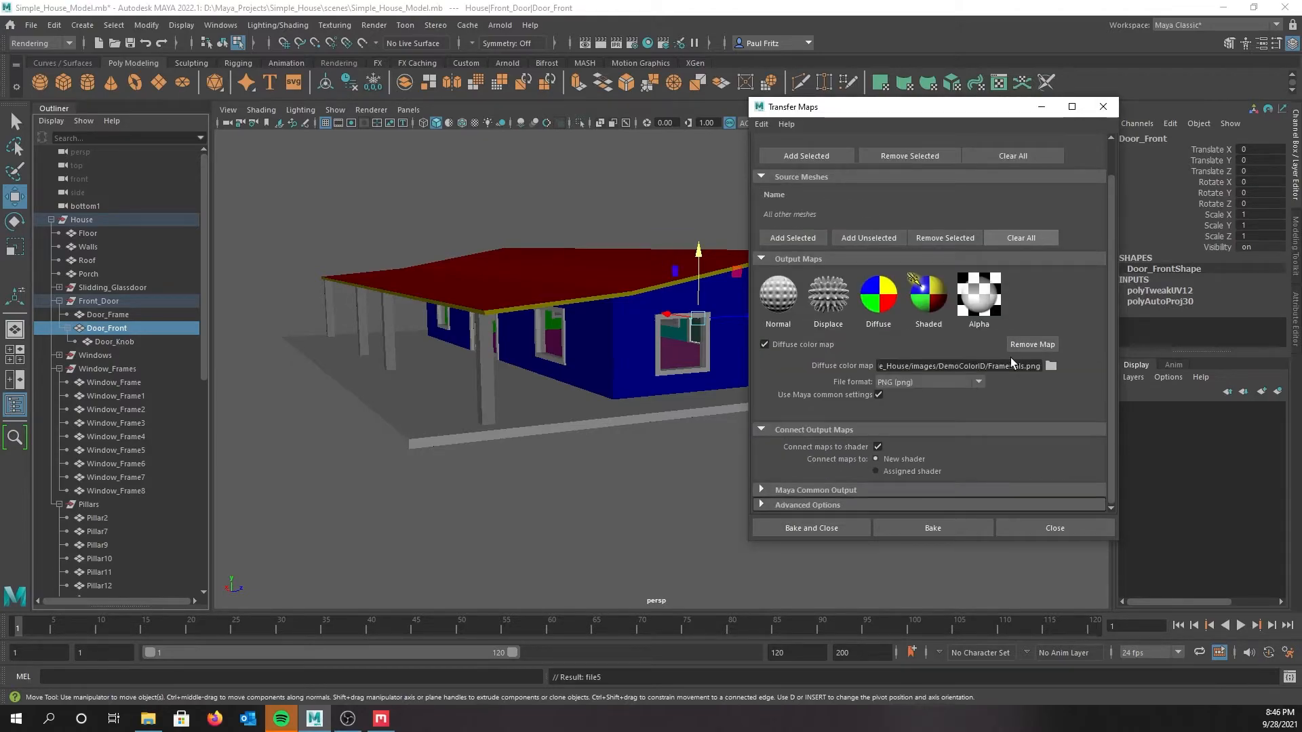
scroll(881, 203, up, 2)
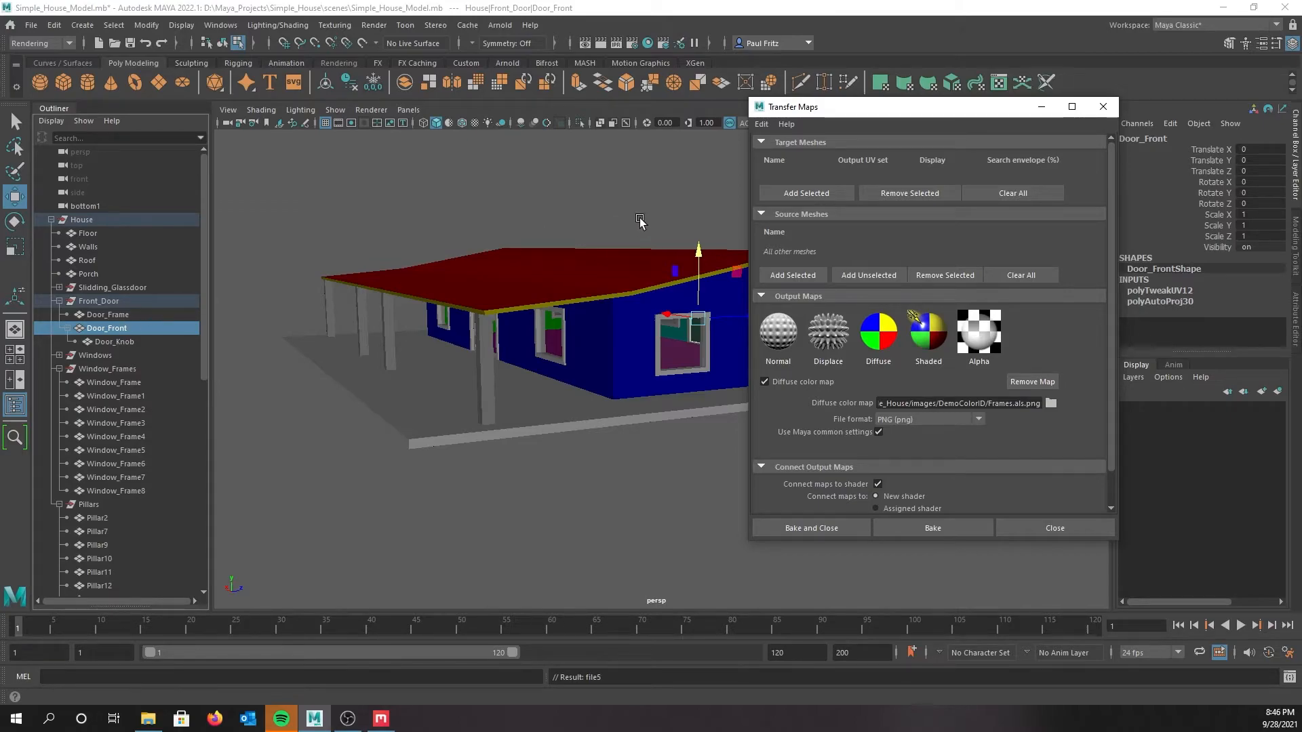
click(787, 193)
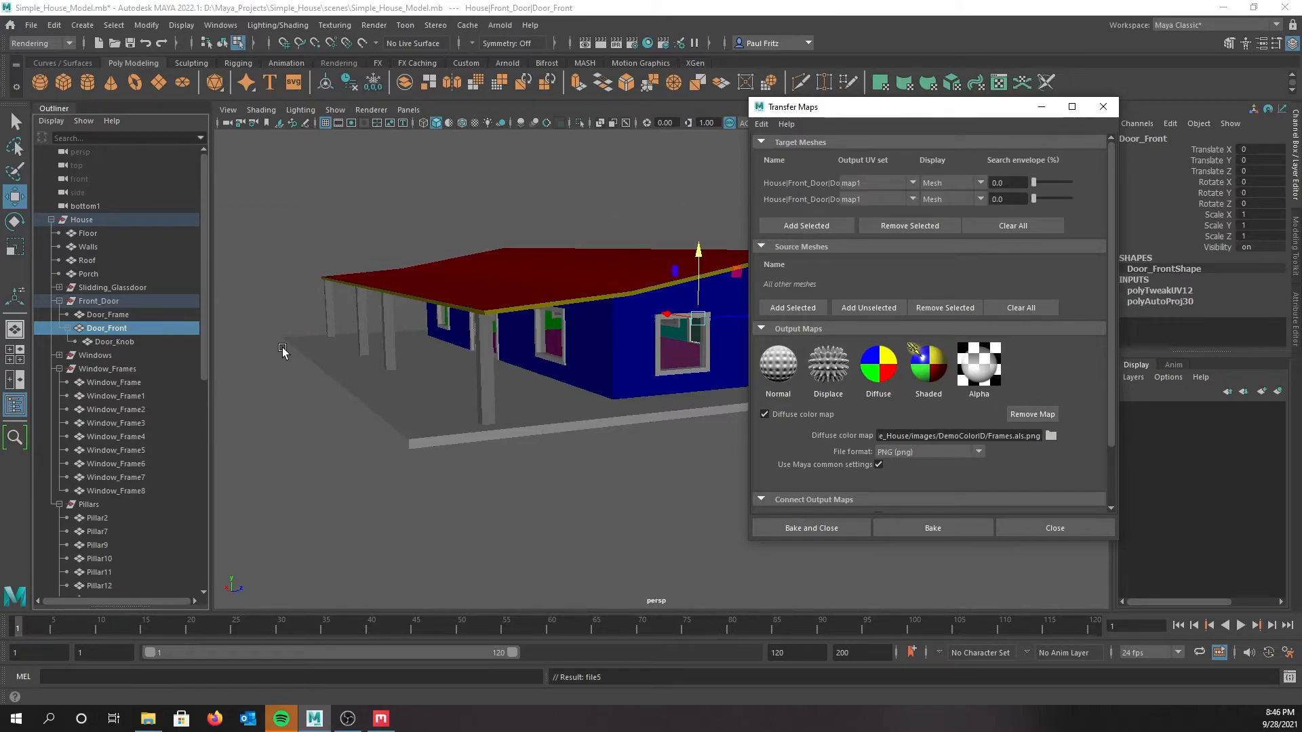
Add House1's Door_Front with its child knob as the source meshes in Transfer Maps
scroll(160, 347, down, 10)
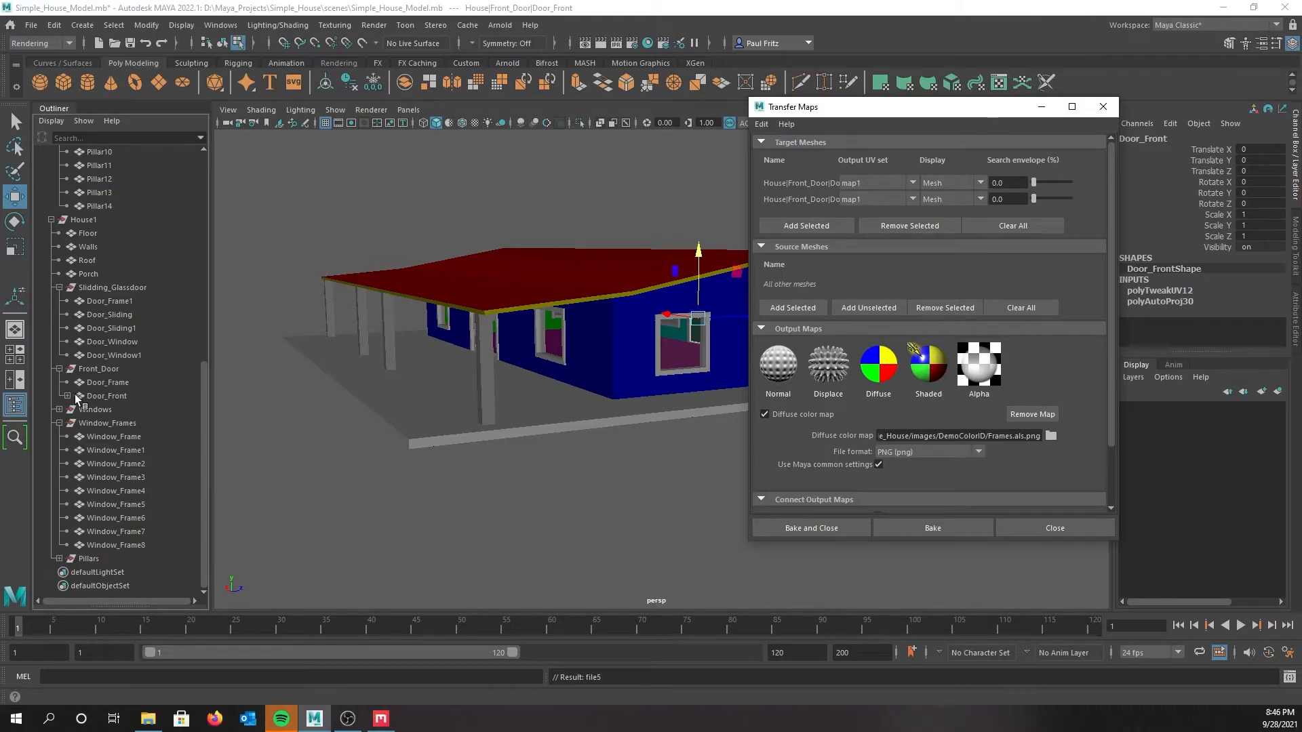
click(109, 395)
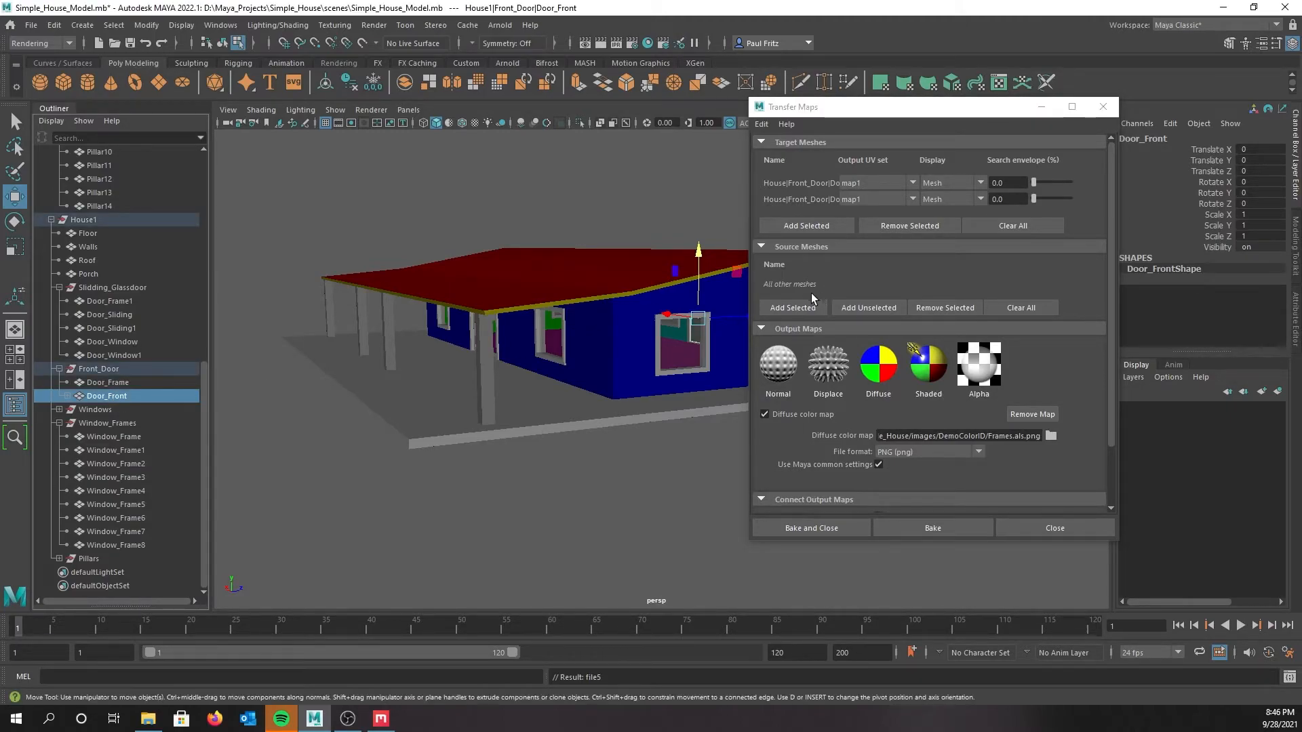
click(796, 308)
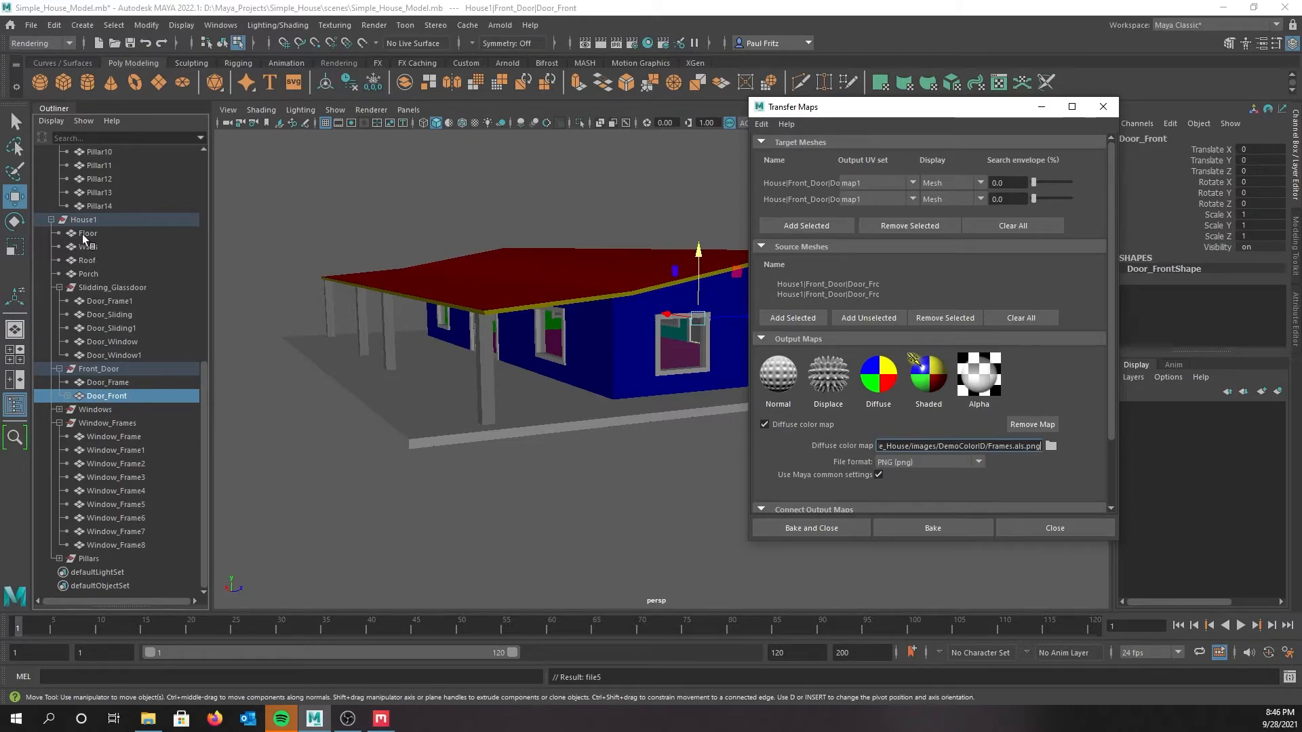
scroll(99, 221, up, 10)
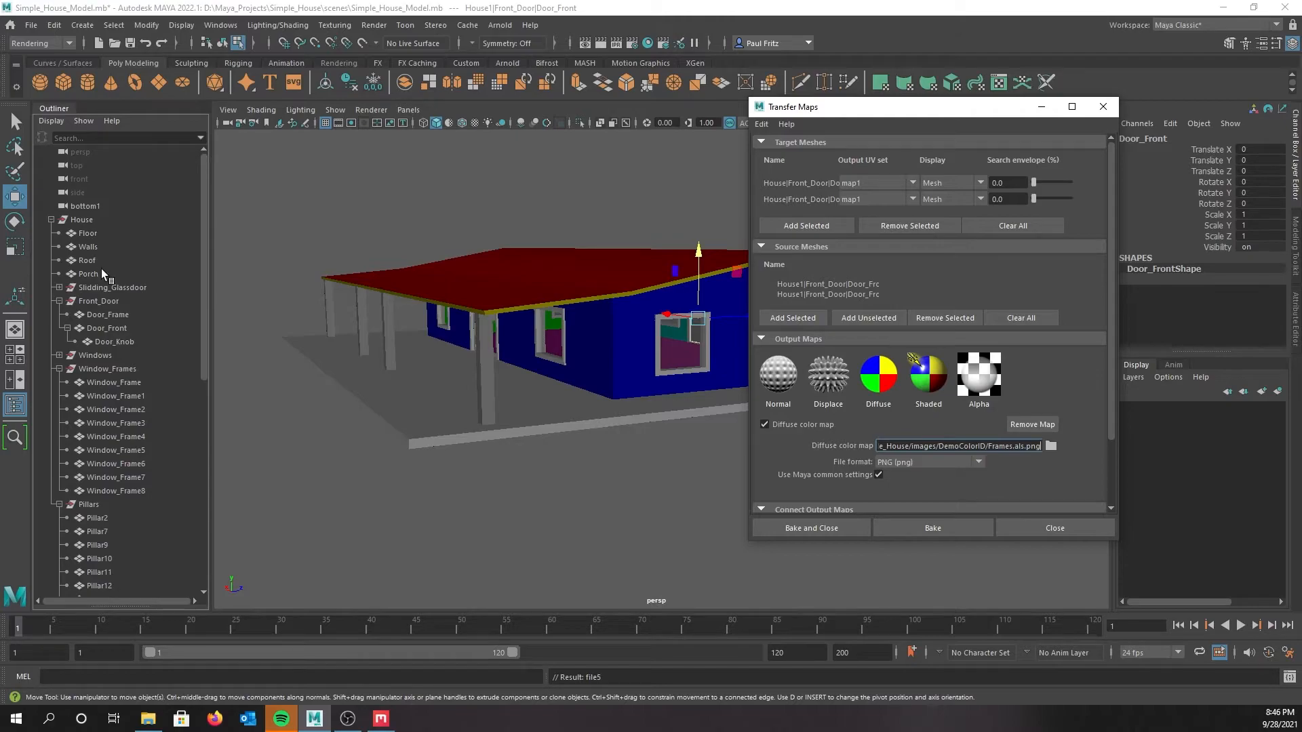
scroll(108, 340, down, 10)
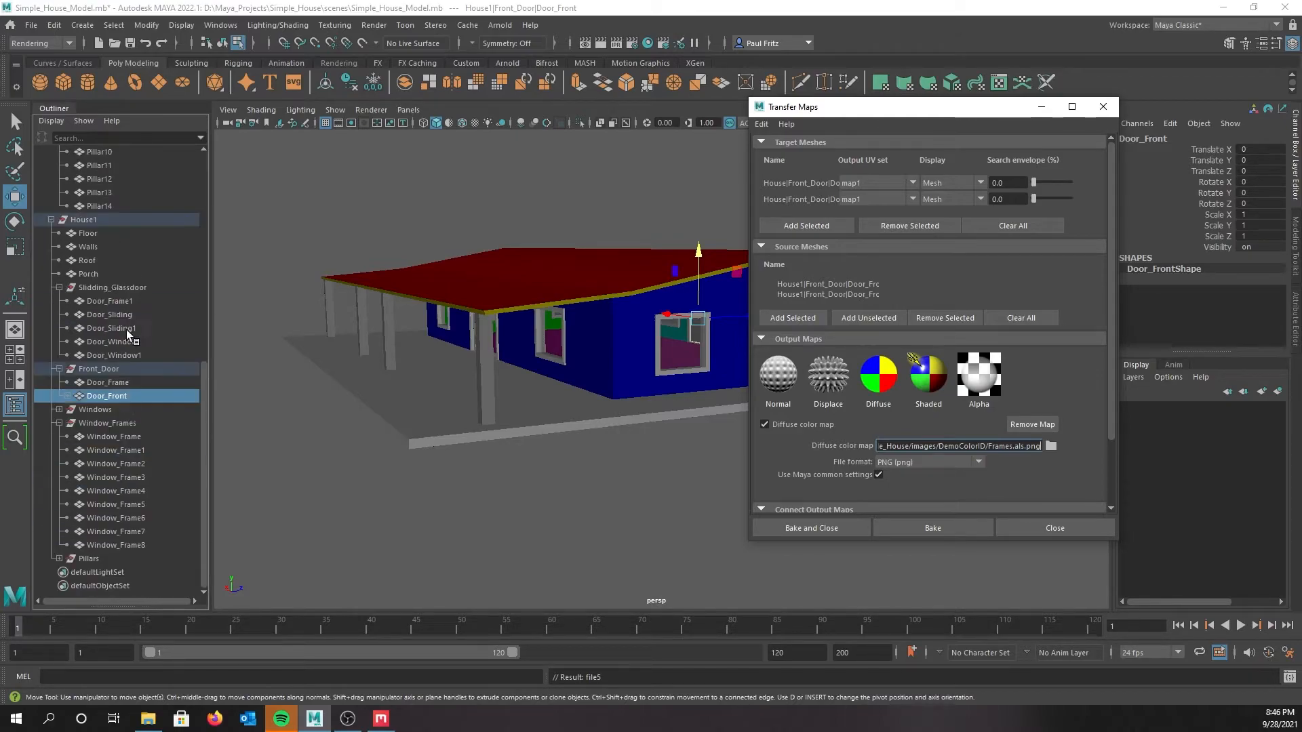
Set the diffuse color map's file name to FrontDoor in the DemoColorID folder and bake the front door transfer
click(1051, 446)
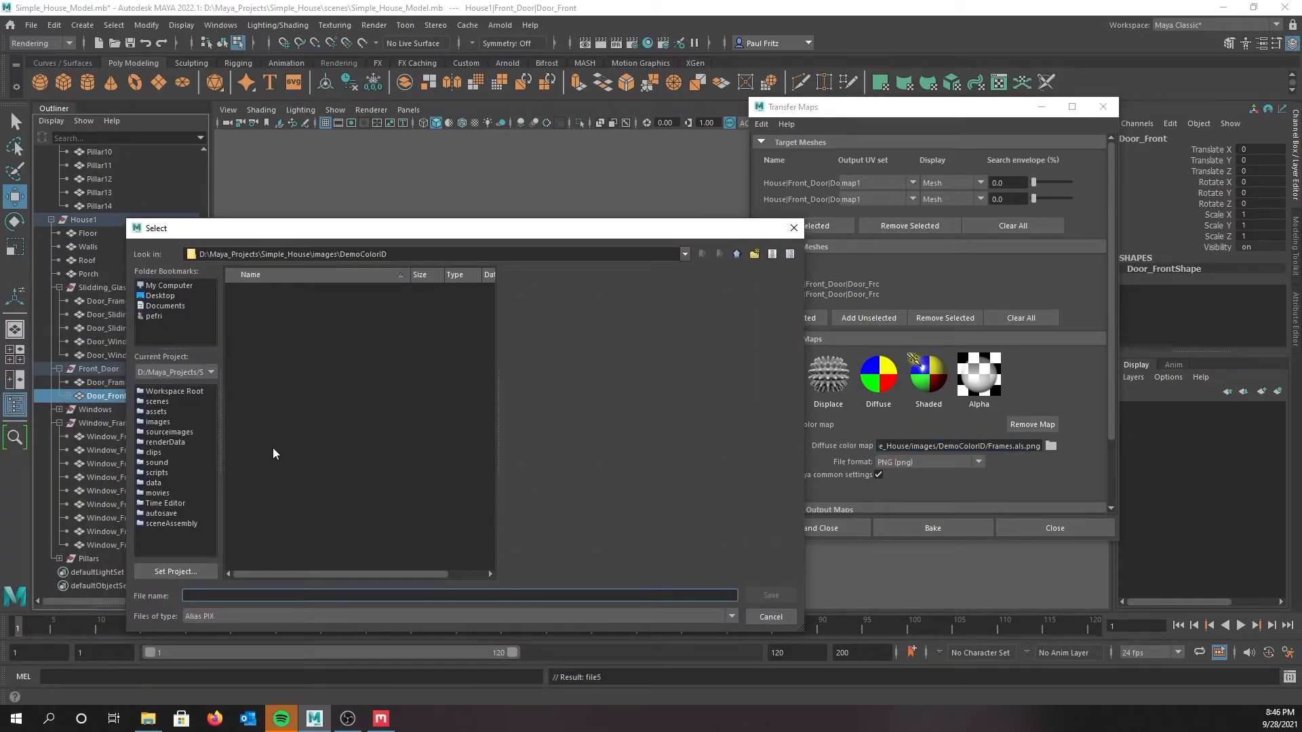
text(FrontDoor)
key(Return)
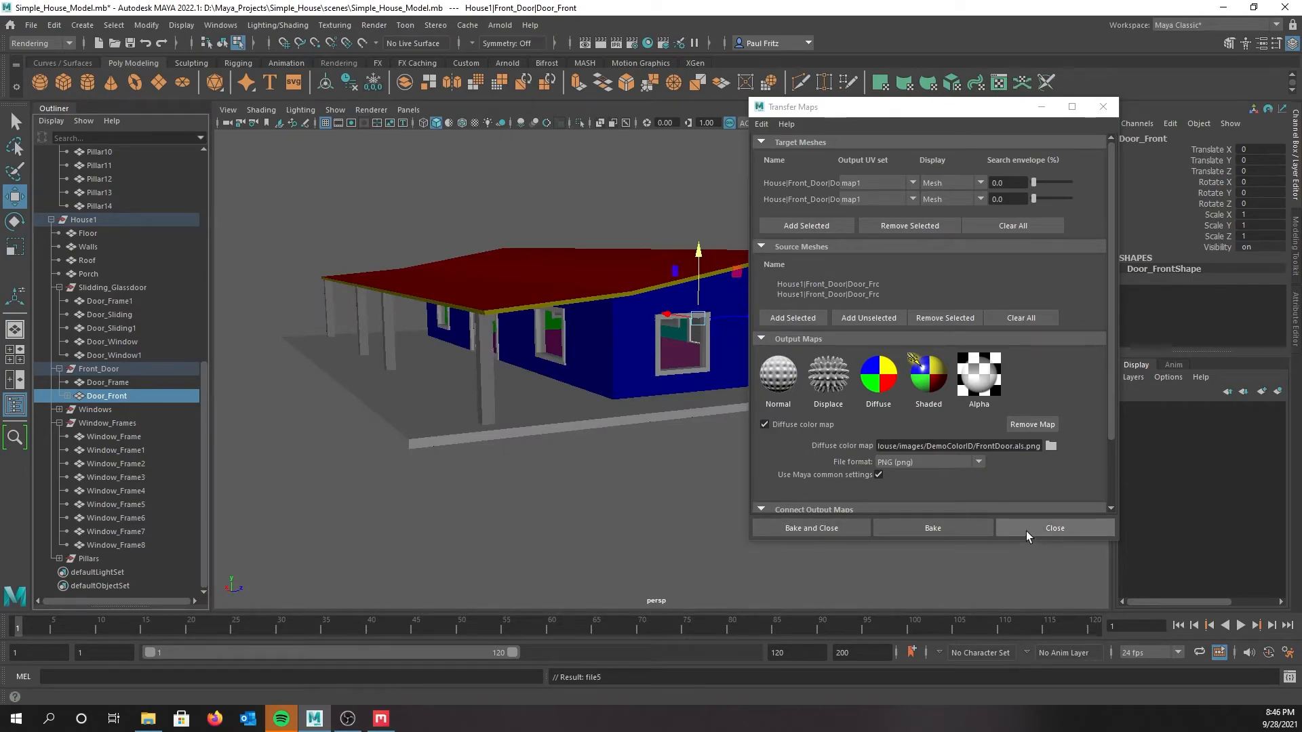
click(912, 531)
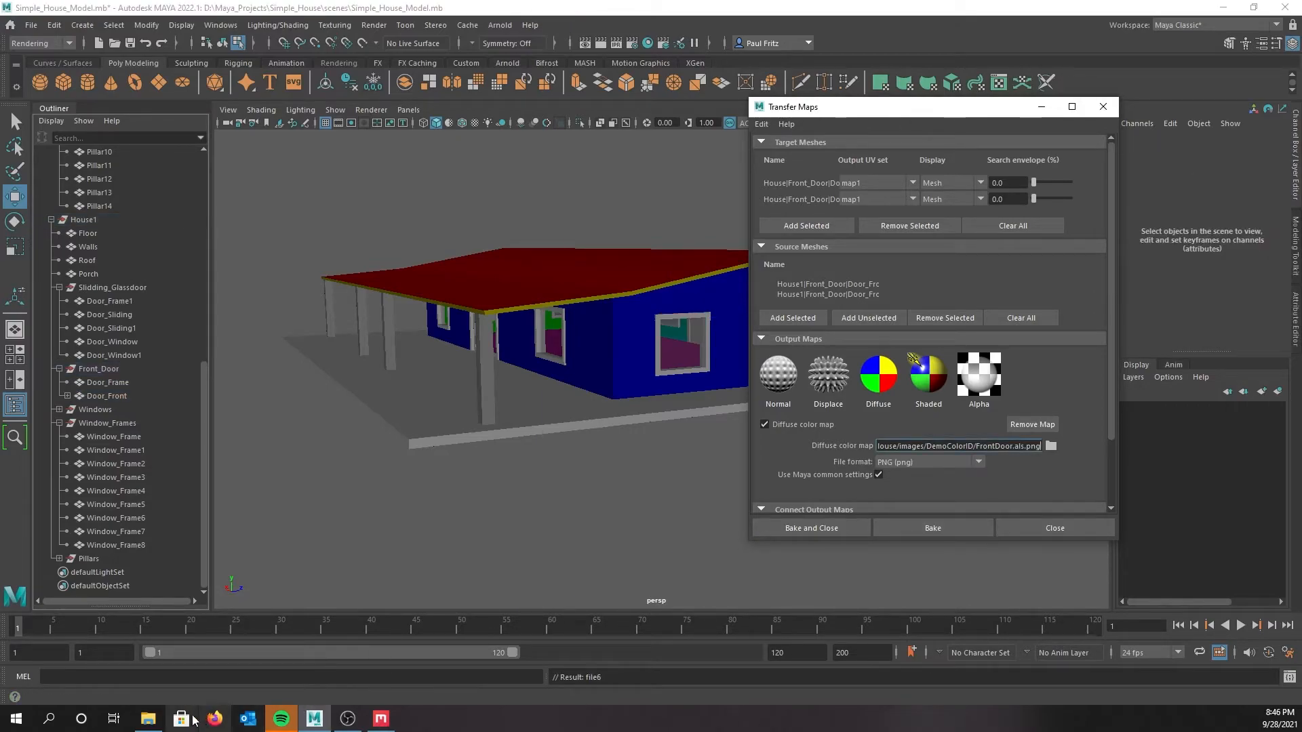
Check the baked FrontDoor image's thumbnail in File Explorer's DemoColorID folder and return to Maya
click(153, 721)
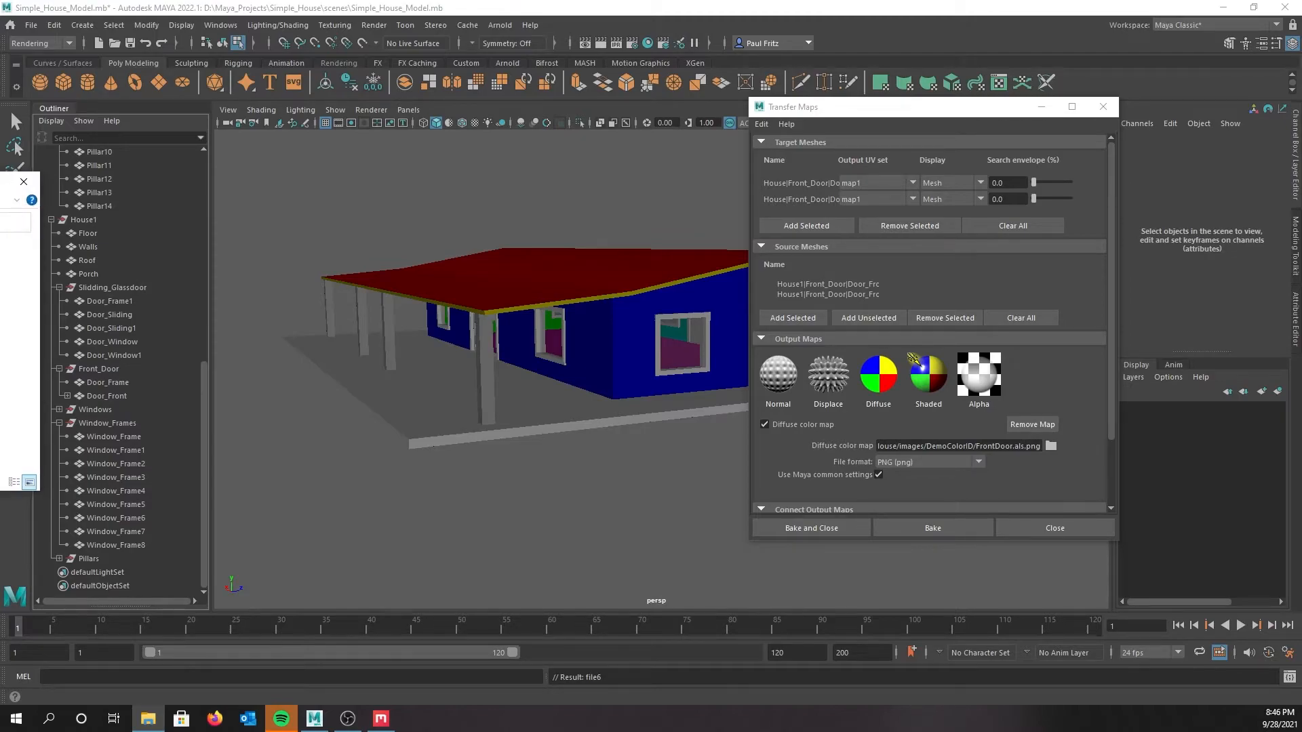
drag(0, 187, 499, 219)
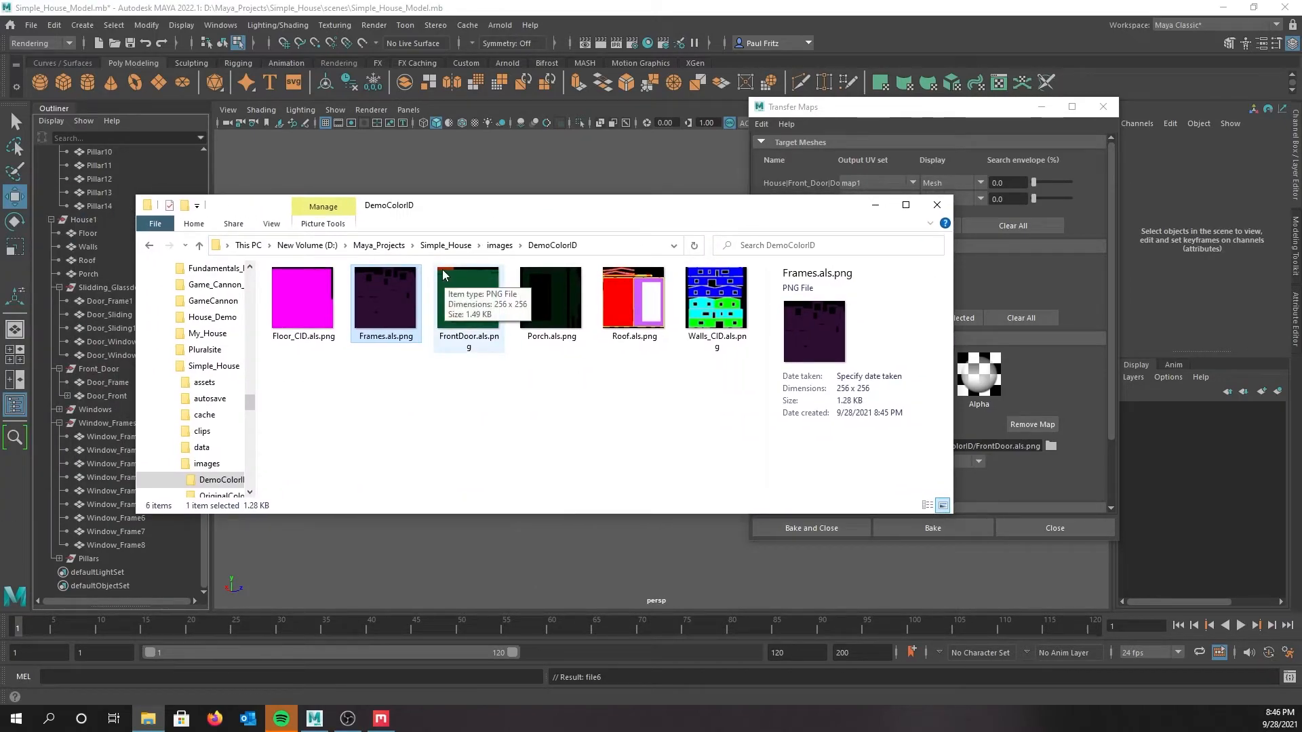
drag(501, 212, 0, 198)
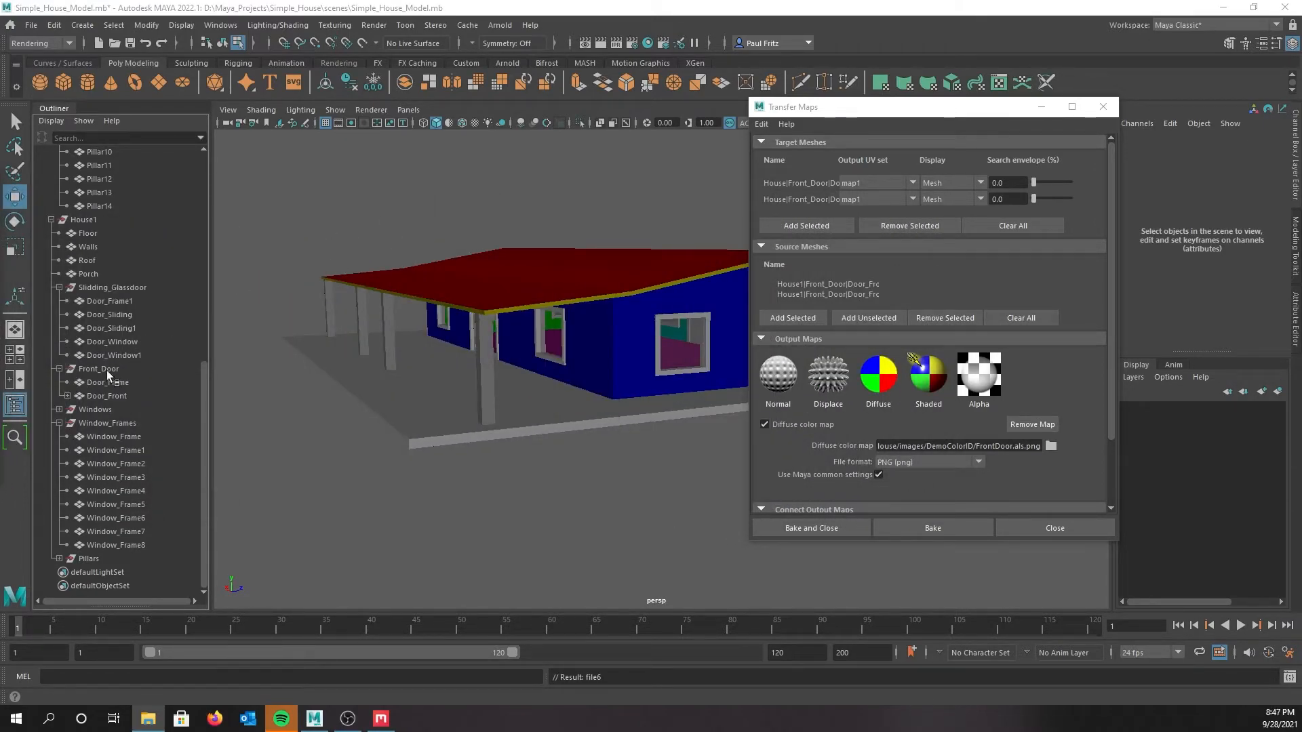
Collapse House1's Slidding_Glassdoor group and House's Front_Door and Window_Frames groups in the Outliner
click(59, 287)
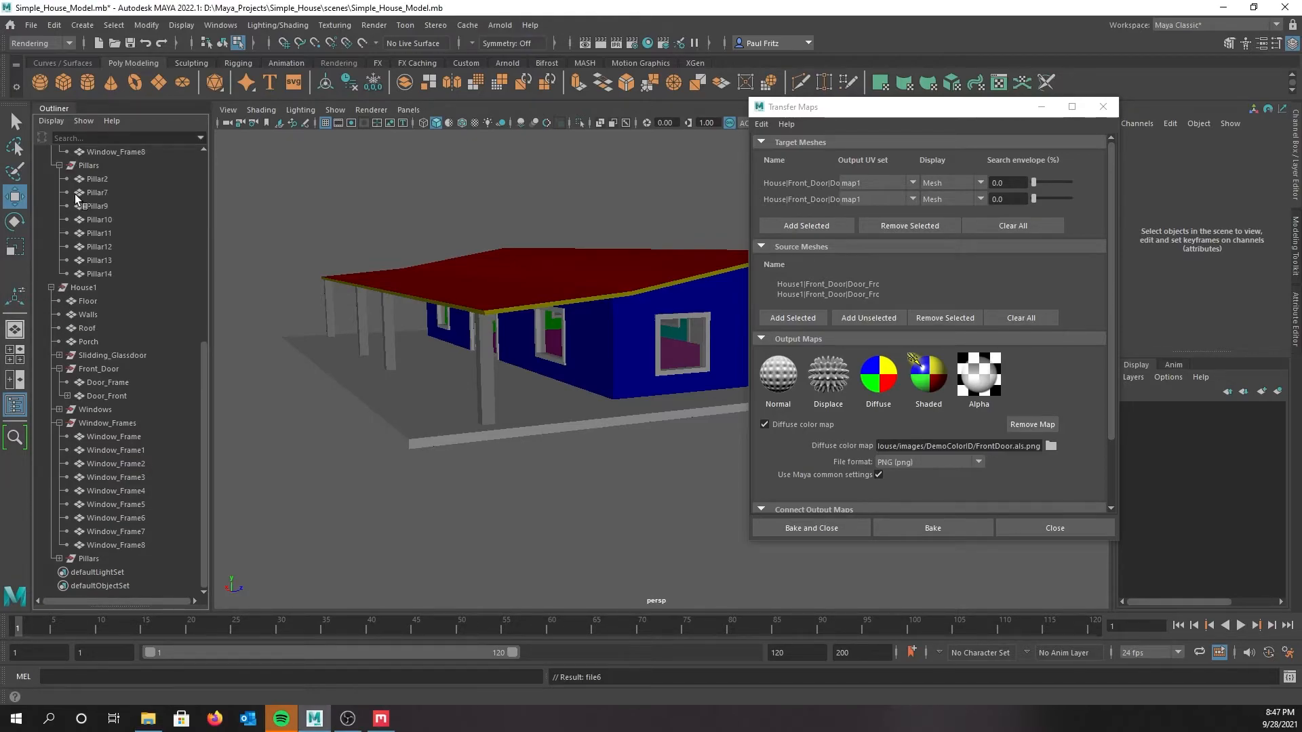
scroll(68, 171, up, 8)
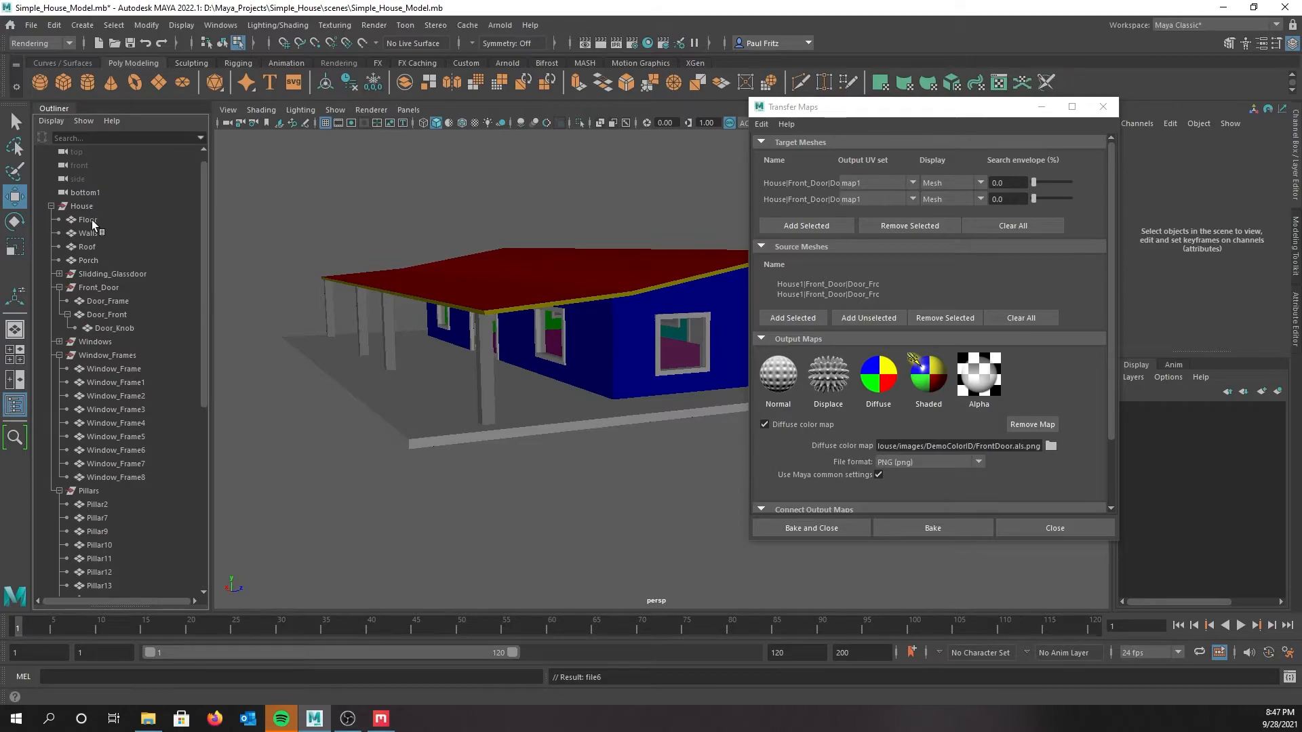
click(60, 288)
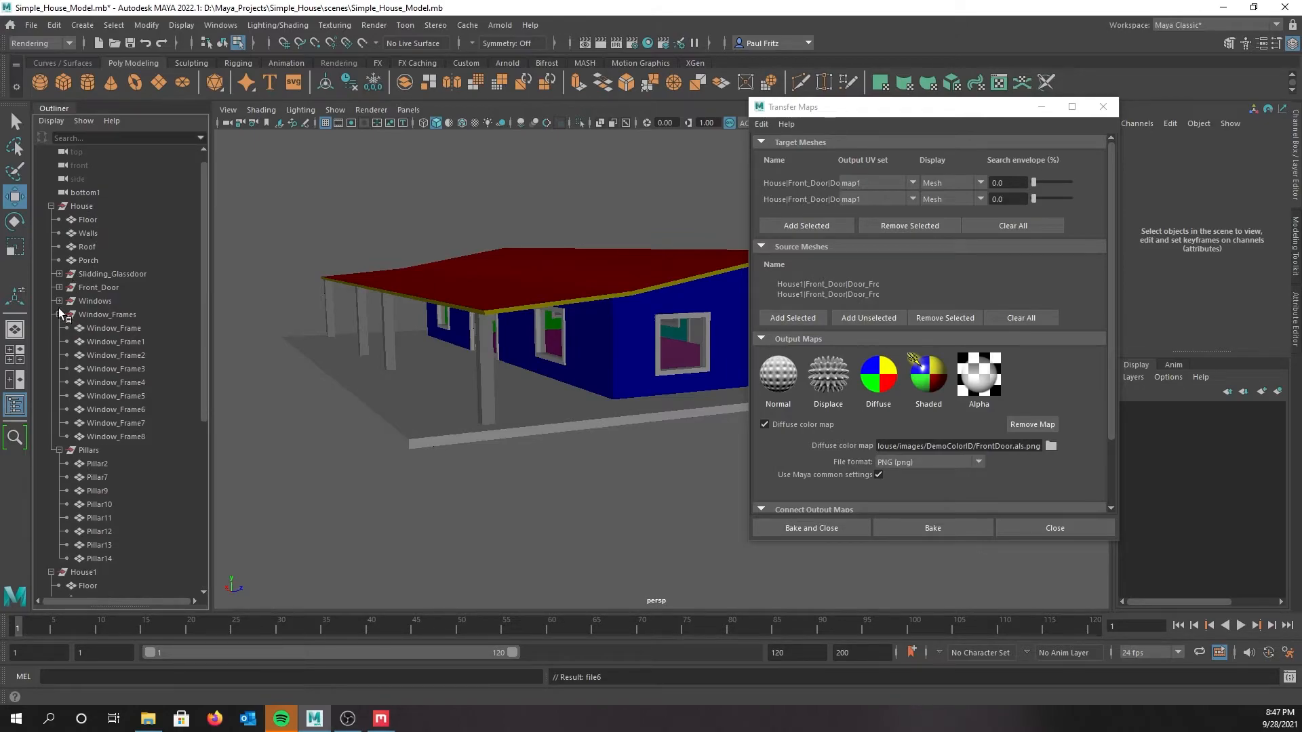
click(58, 314)
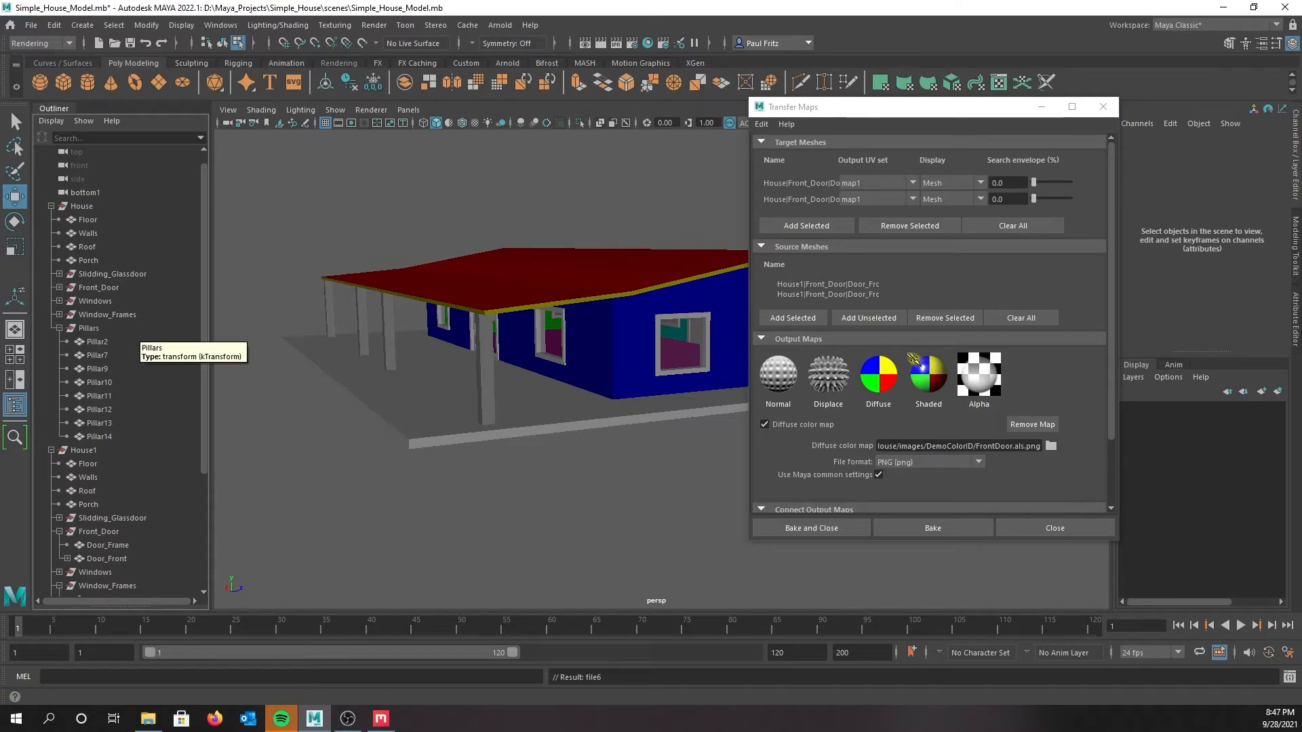
click(348, 718)
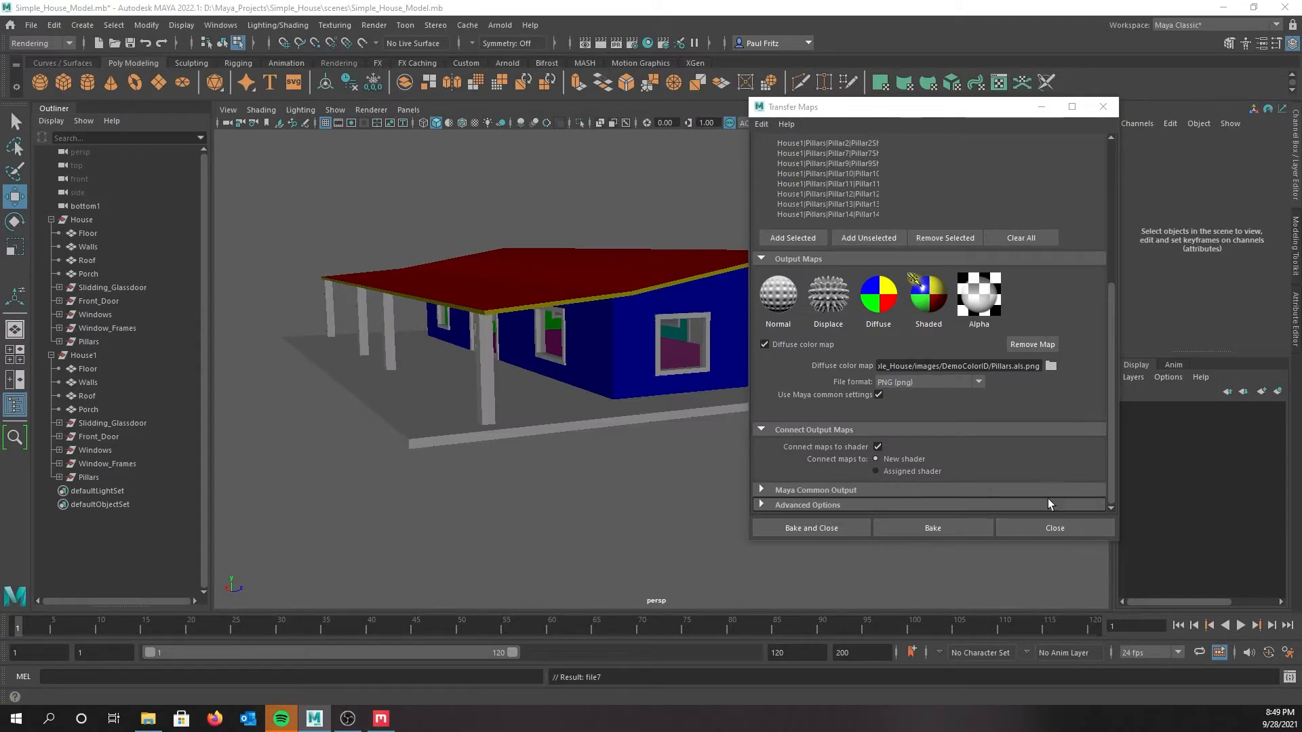
Clear the pillar source meshes from Transfer Maps and close the window
click(1031, 239)
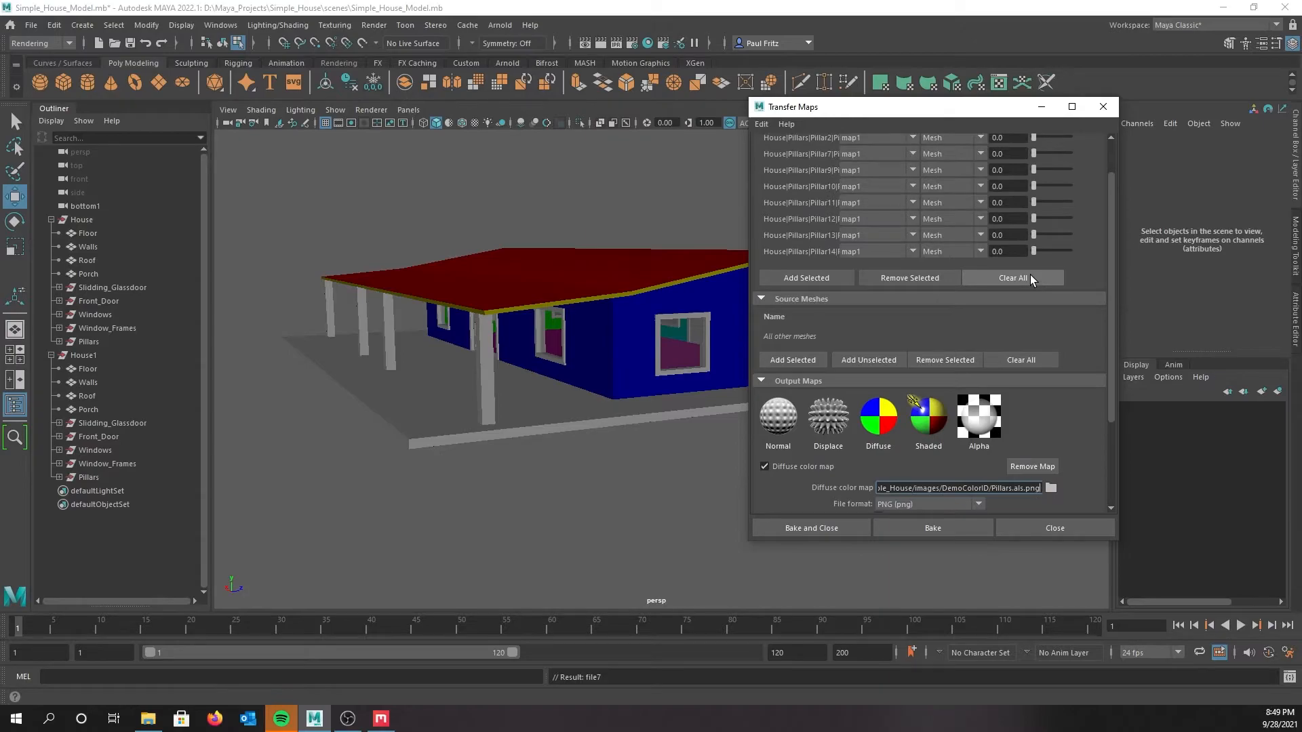
click(1104, 108)
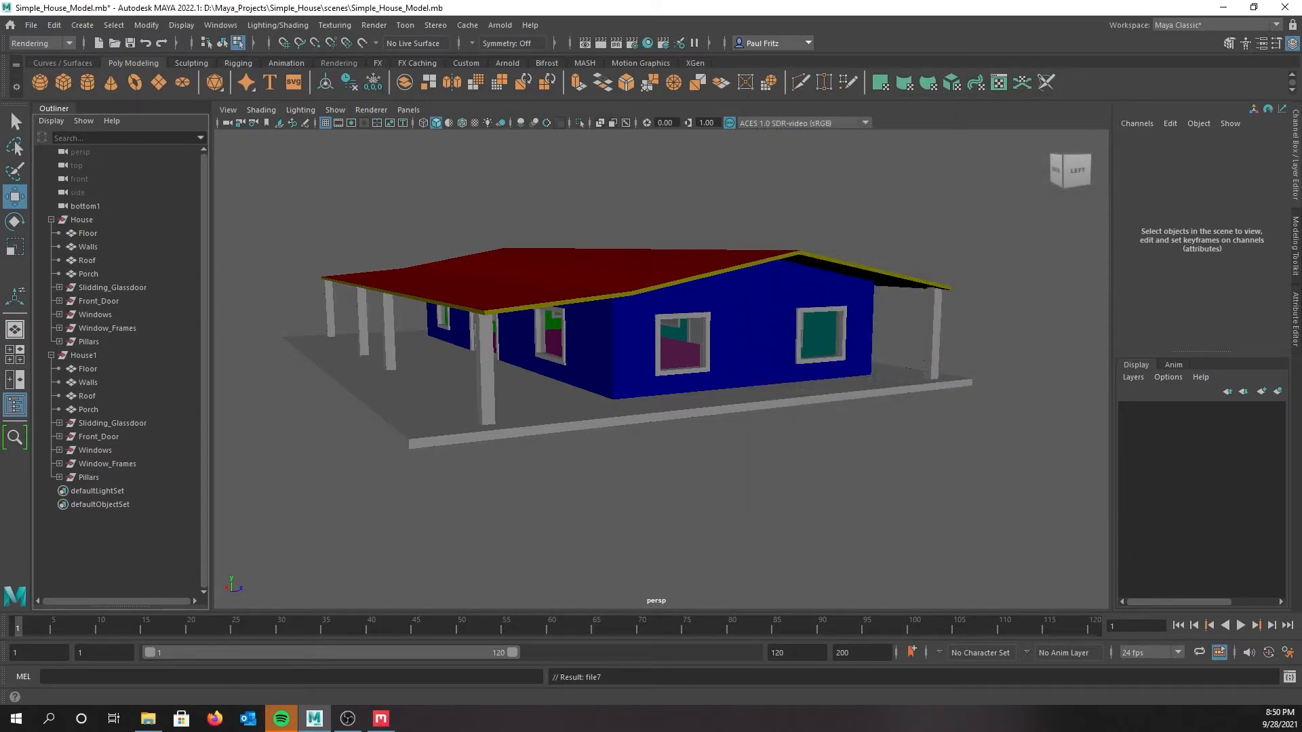
Switch from the Rendering to the Modeling menu set and save the scene
click(67, 42)
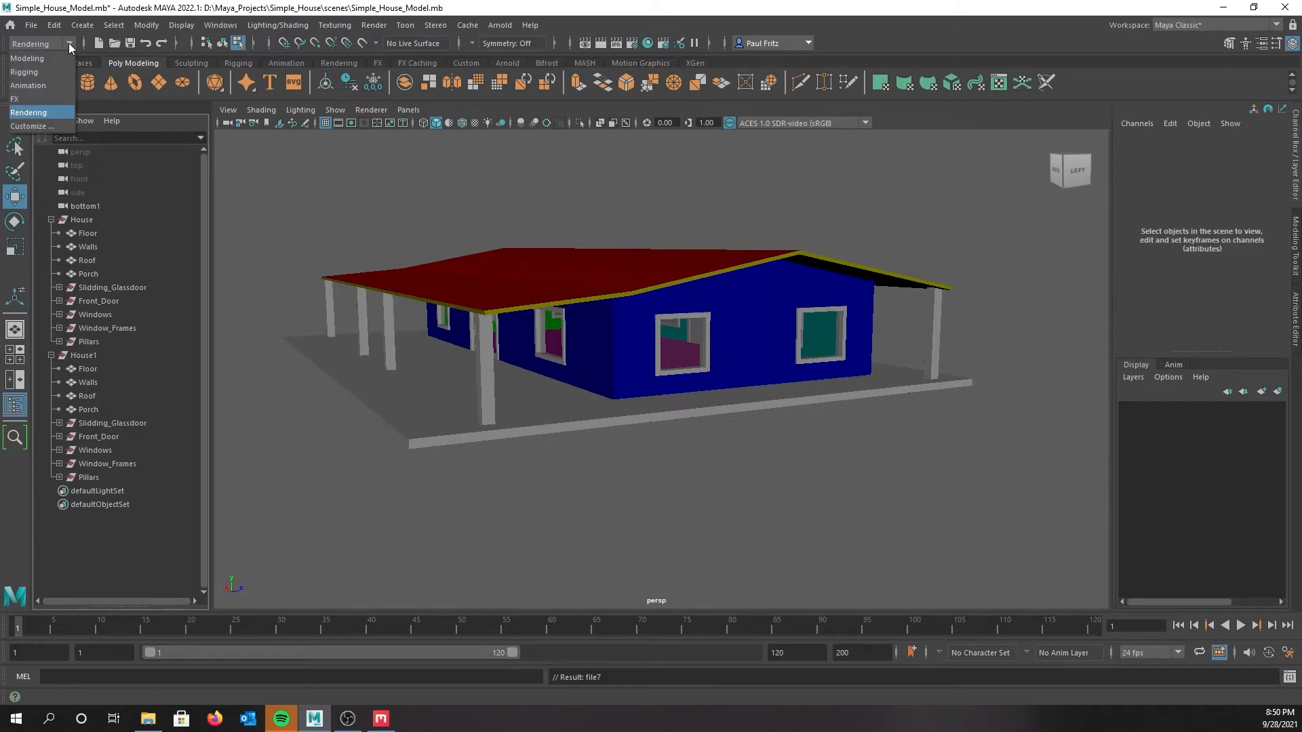
click(36, 59)
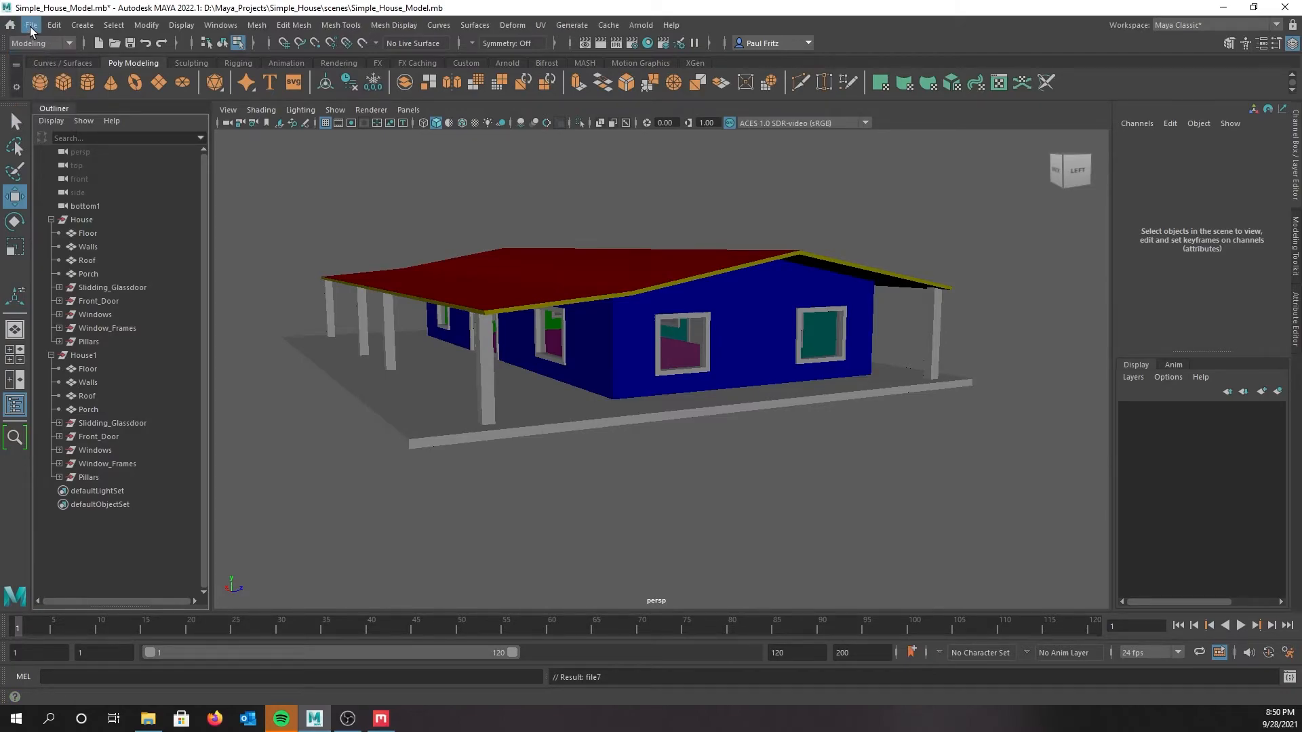
click(31, 25)
click(58, 84)
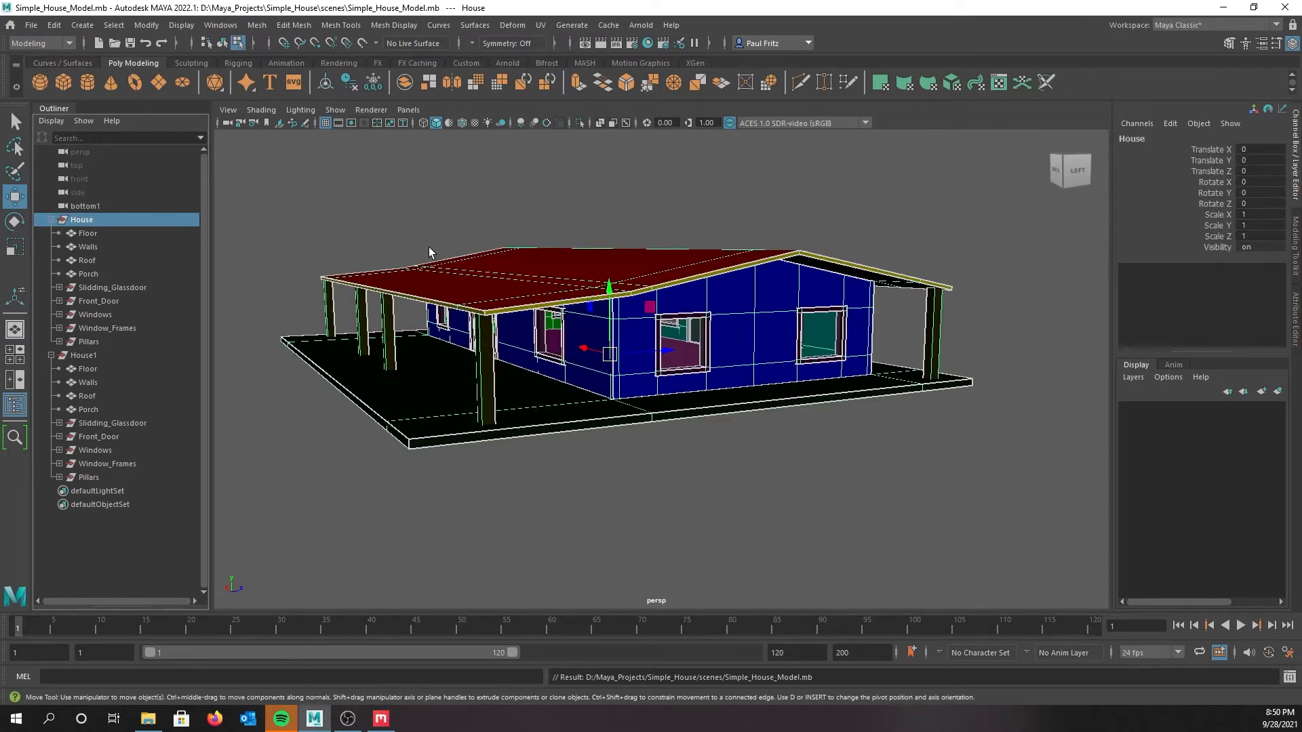
Raise the House group to about 10.1 in Translate Y above House1 and display it with texture maps
drag(607, 288, 578, 195)
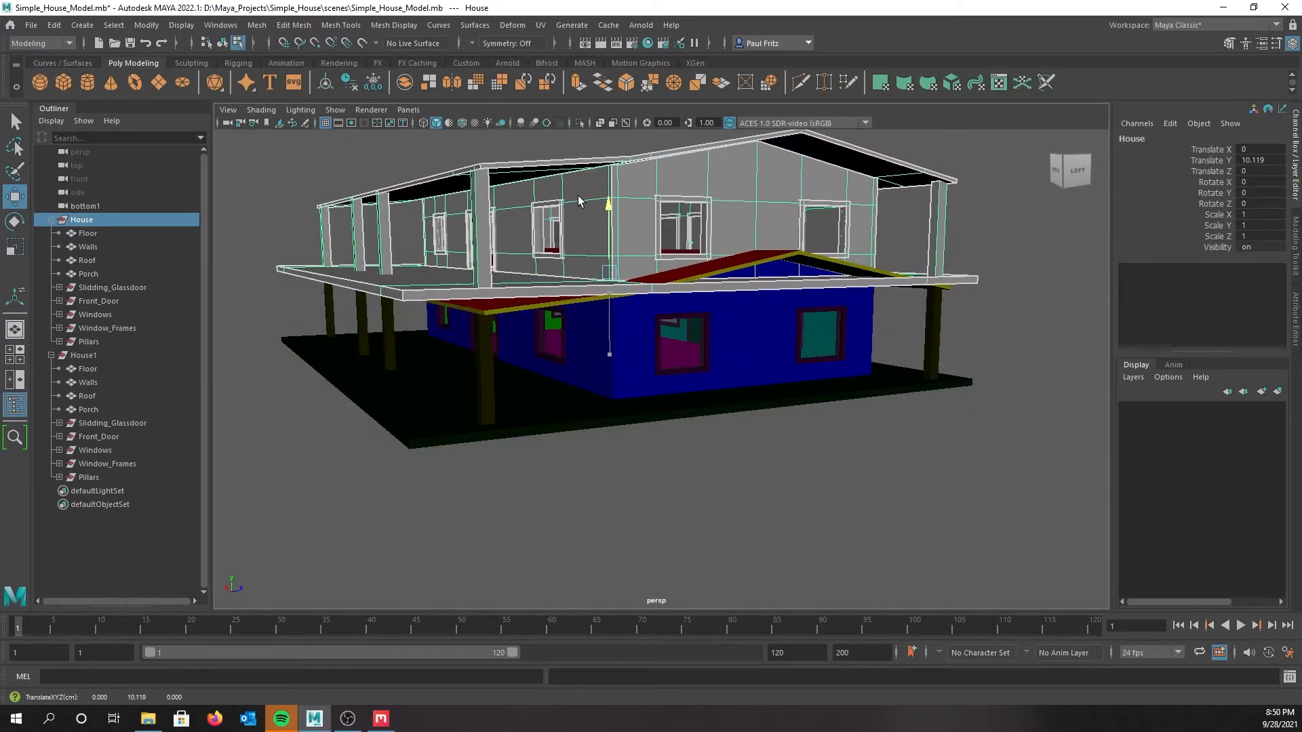
key(6)
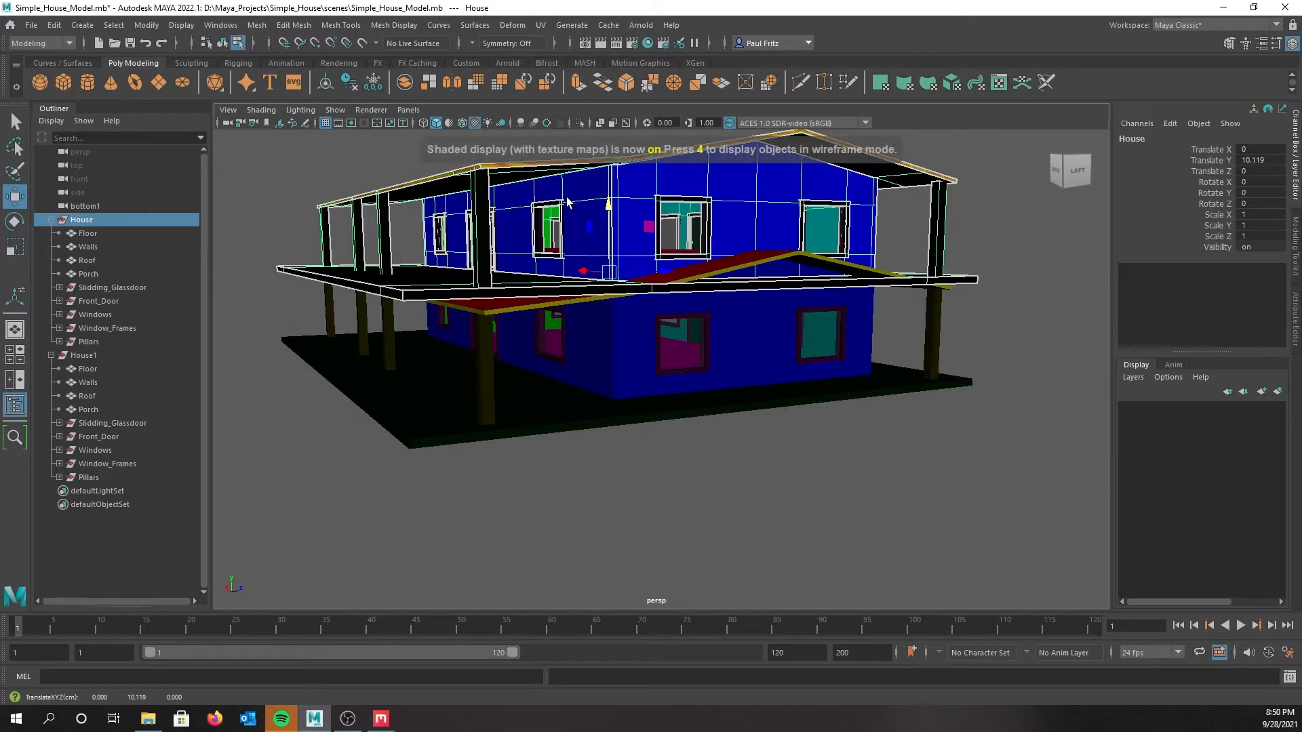
alt+drag(546, 230, 494, 252)
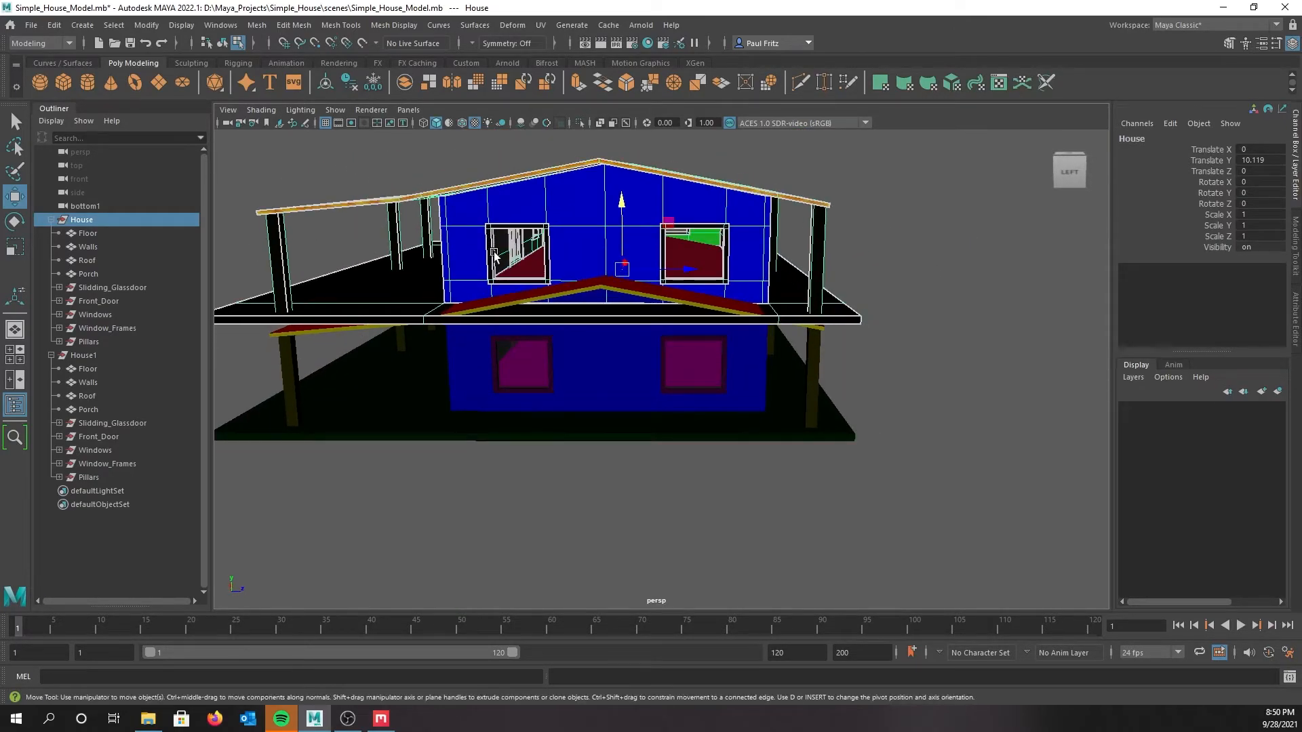
alt+drag(487, 299, 562, 395)
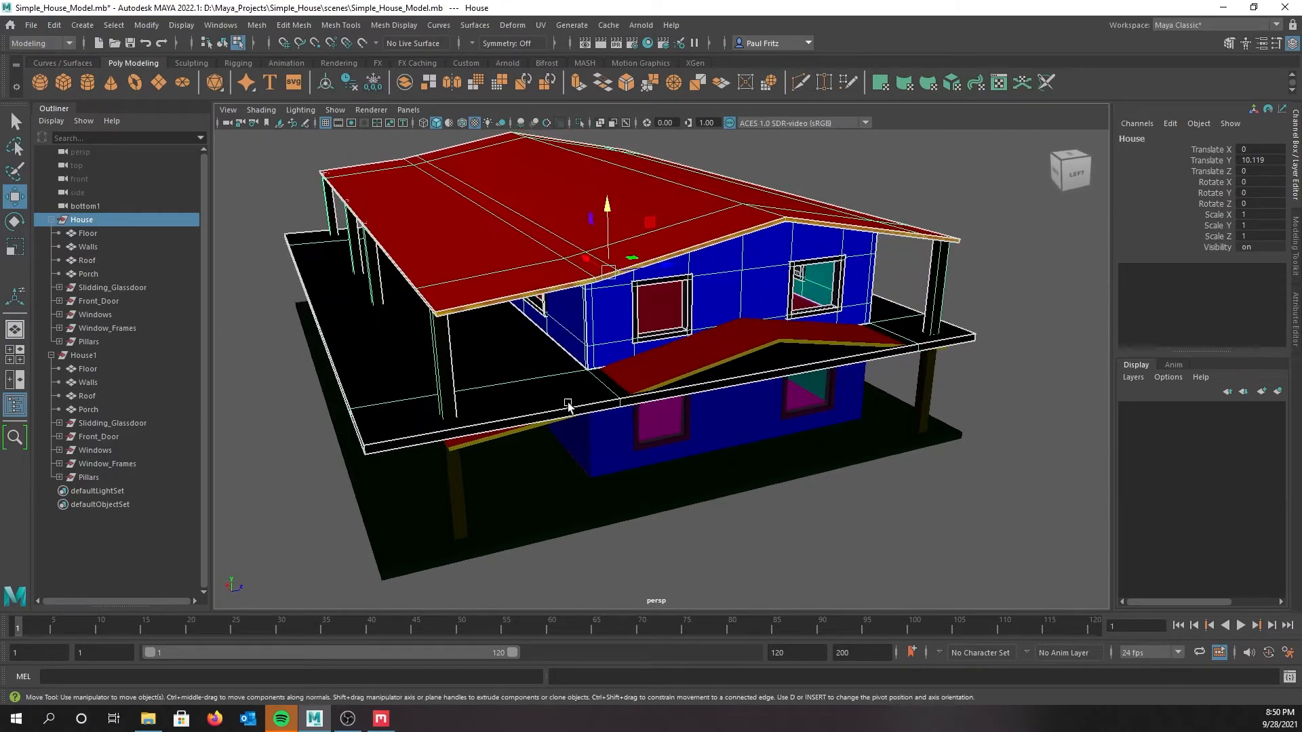
Raise the House group further to about 12.7 in Translate Y and compare its baked colors with House1
alt+drag(597, 475, 570, 426)
scroll(553, 380, up, 4)
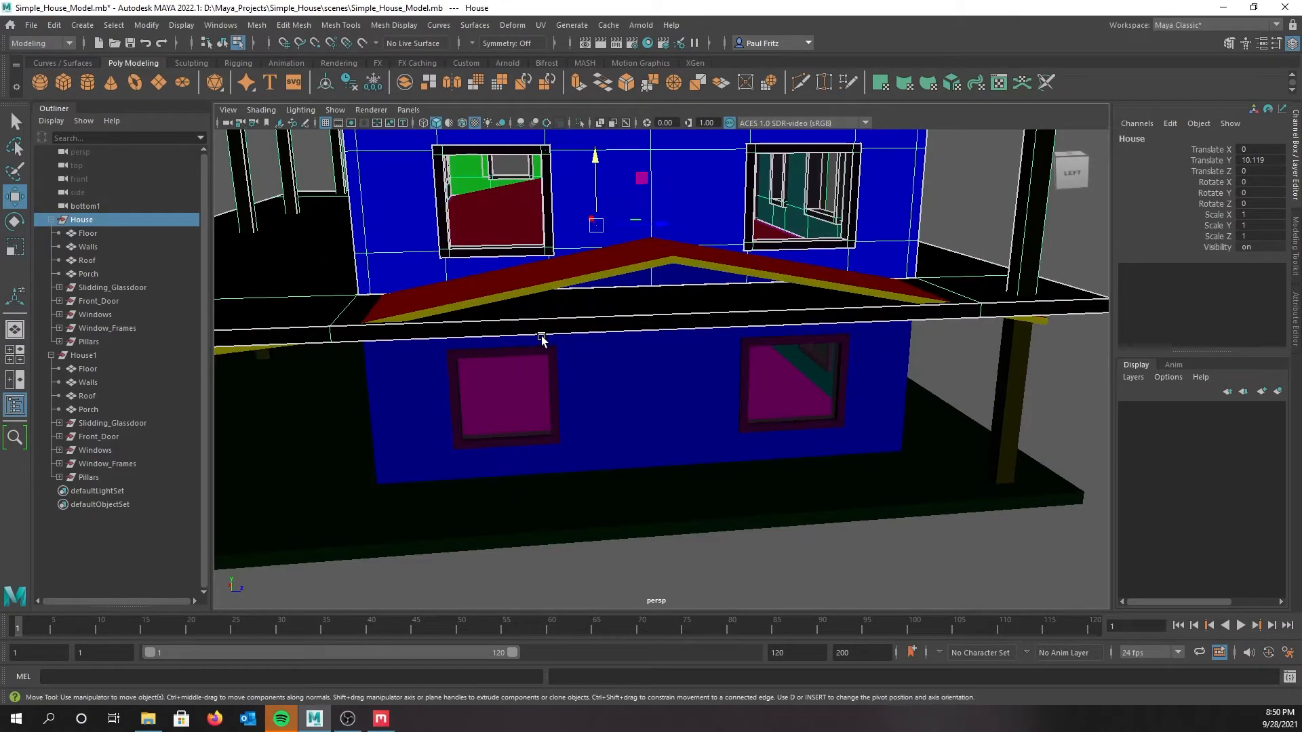
alt+drag(470, 280, 468, 287)
click(590, 161)
drag(591, 162, 584, 139)
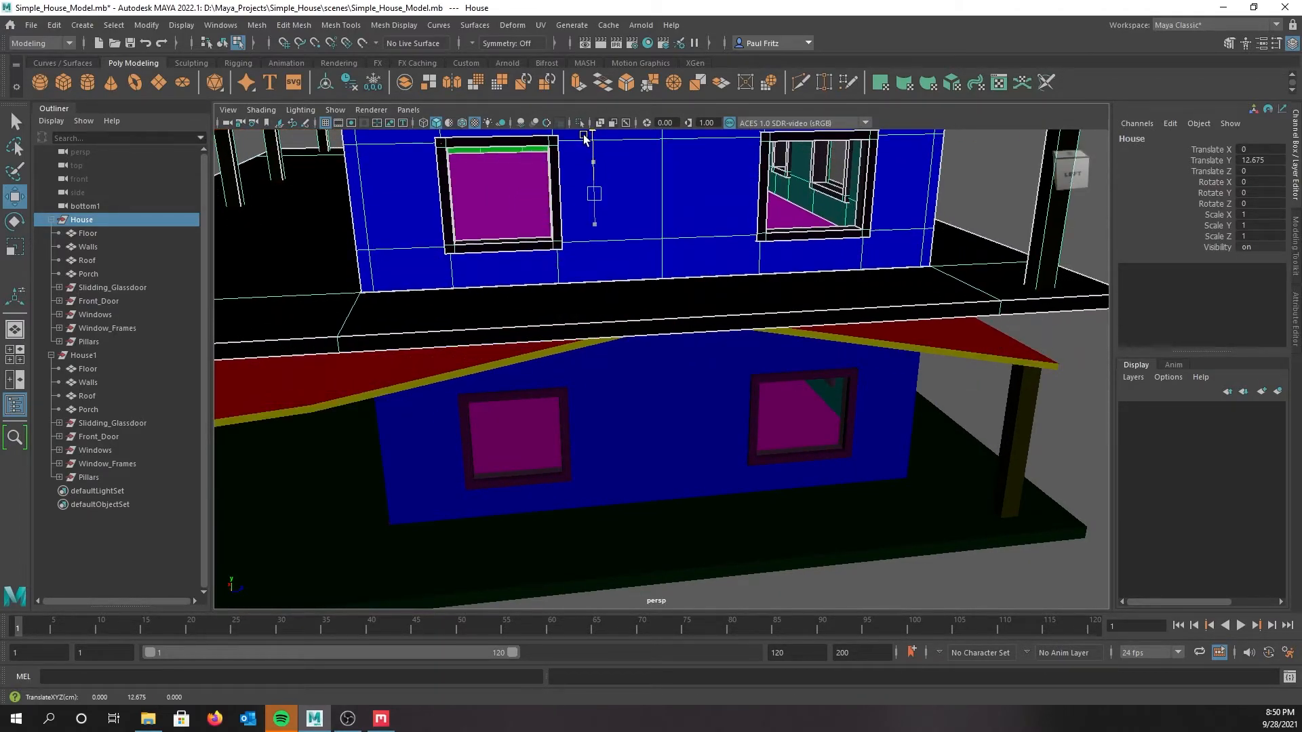
scroll(441, 298, down, 4)
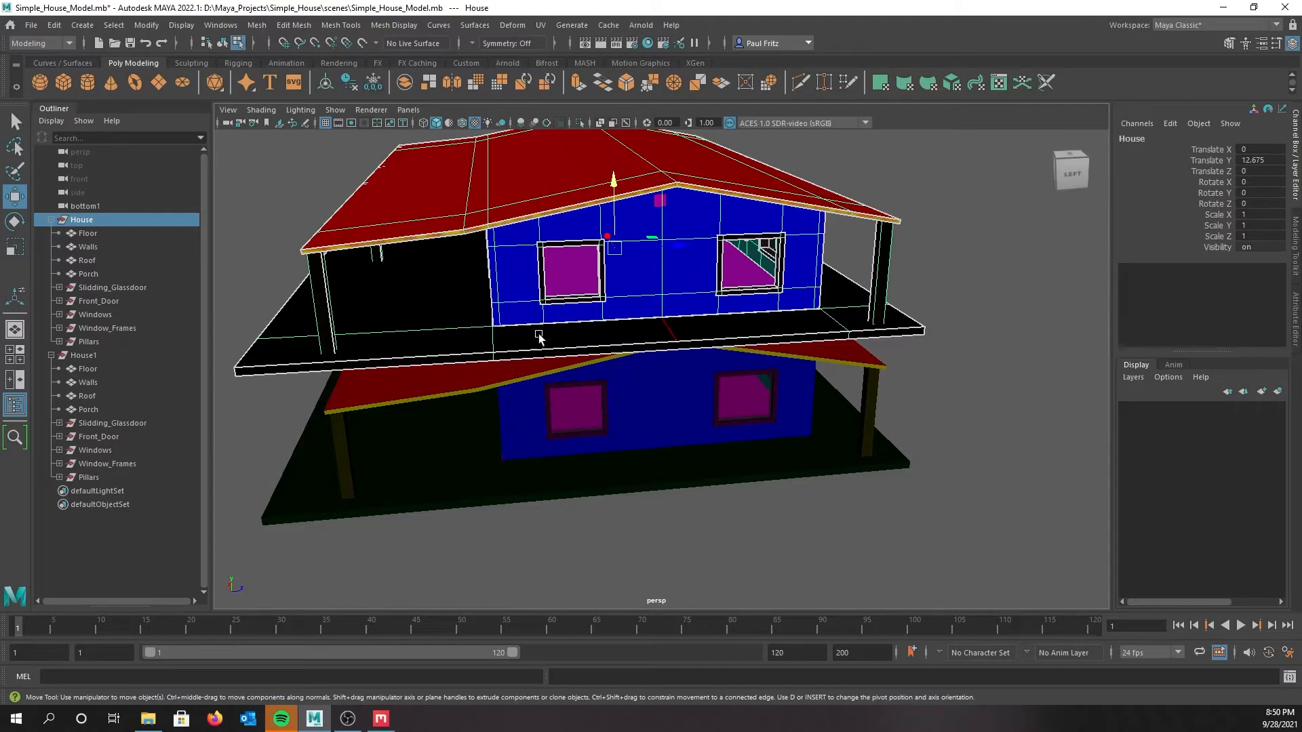
mouse_move(493, 317)
alt+mouse_down()
mouse_move(552, 306)
mouse_move(561, 315)
mouse_move(487, 319)
alt+mouse_up()
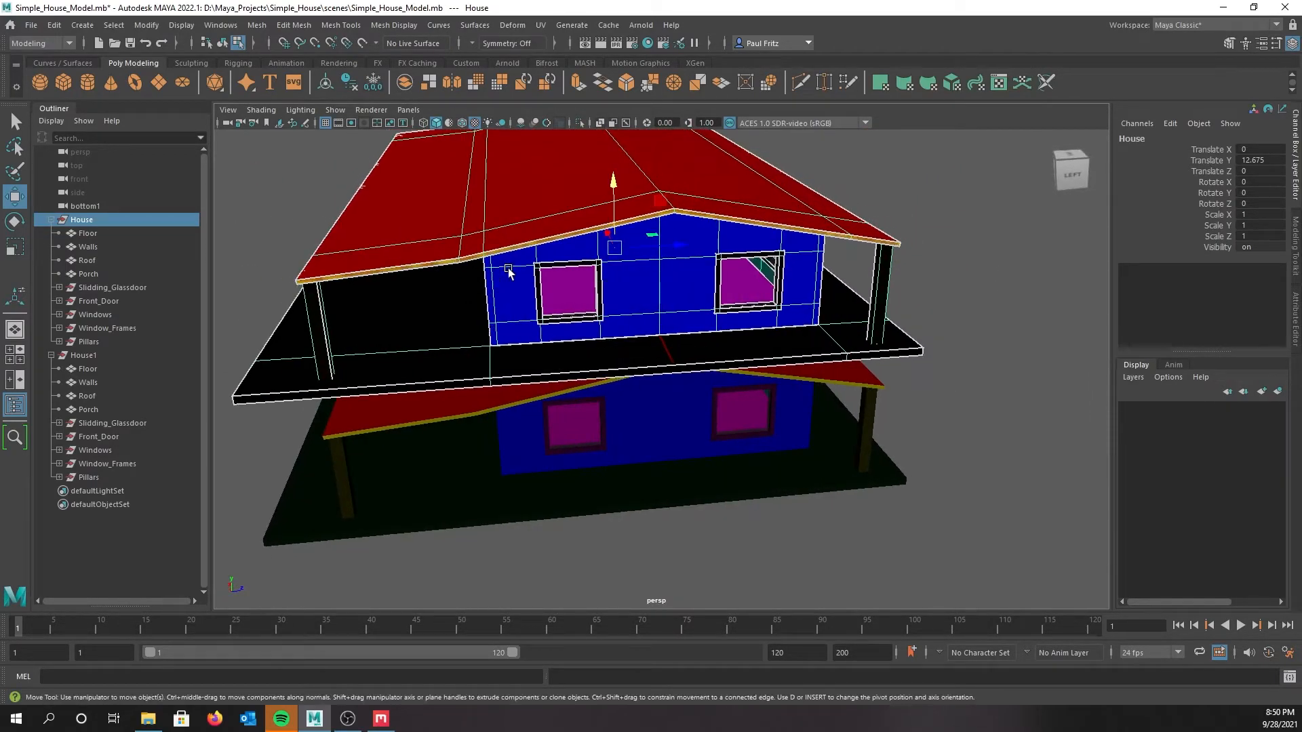
Undo both upward moves of the House group and collapse its hierarchy
key(ctrl+z)
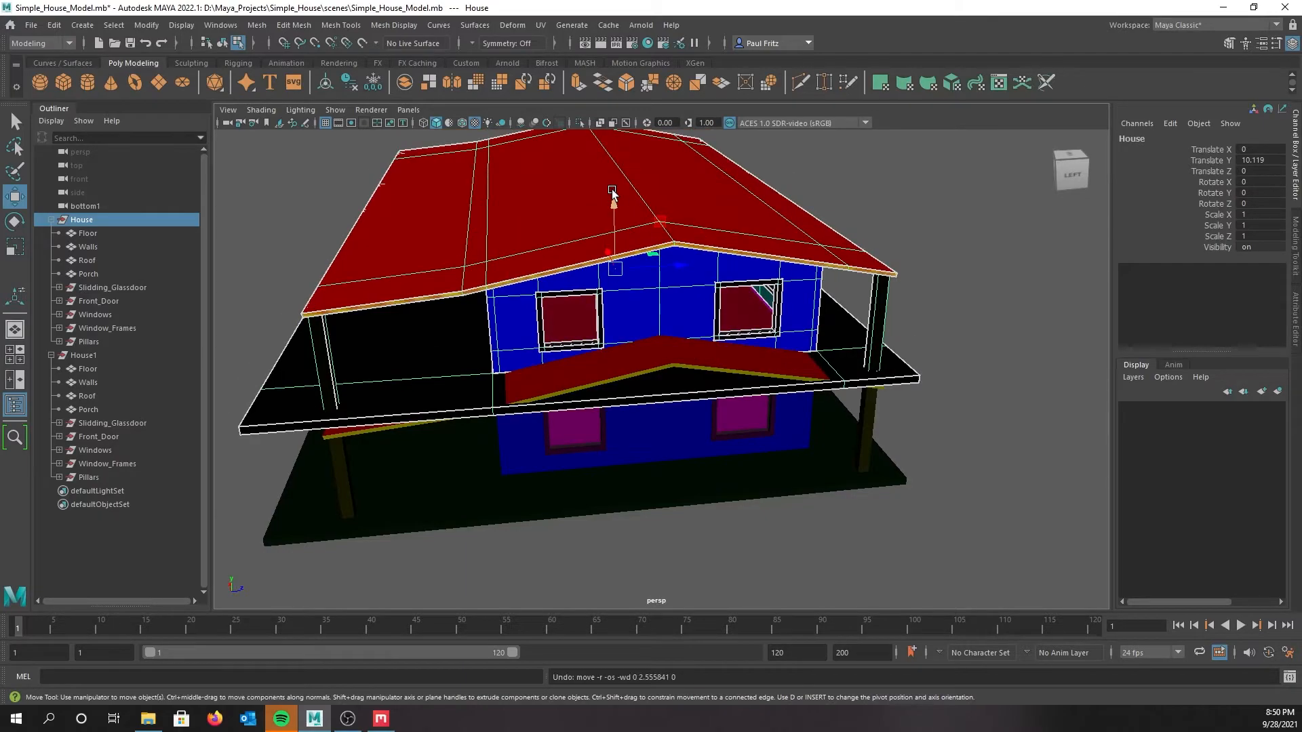
key(ctrl+z)
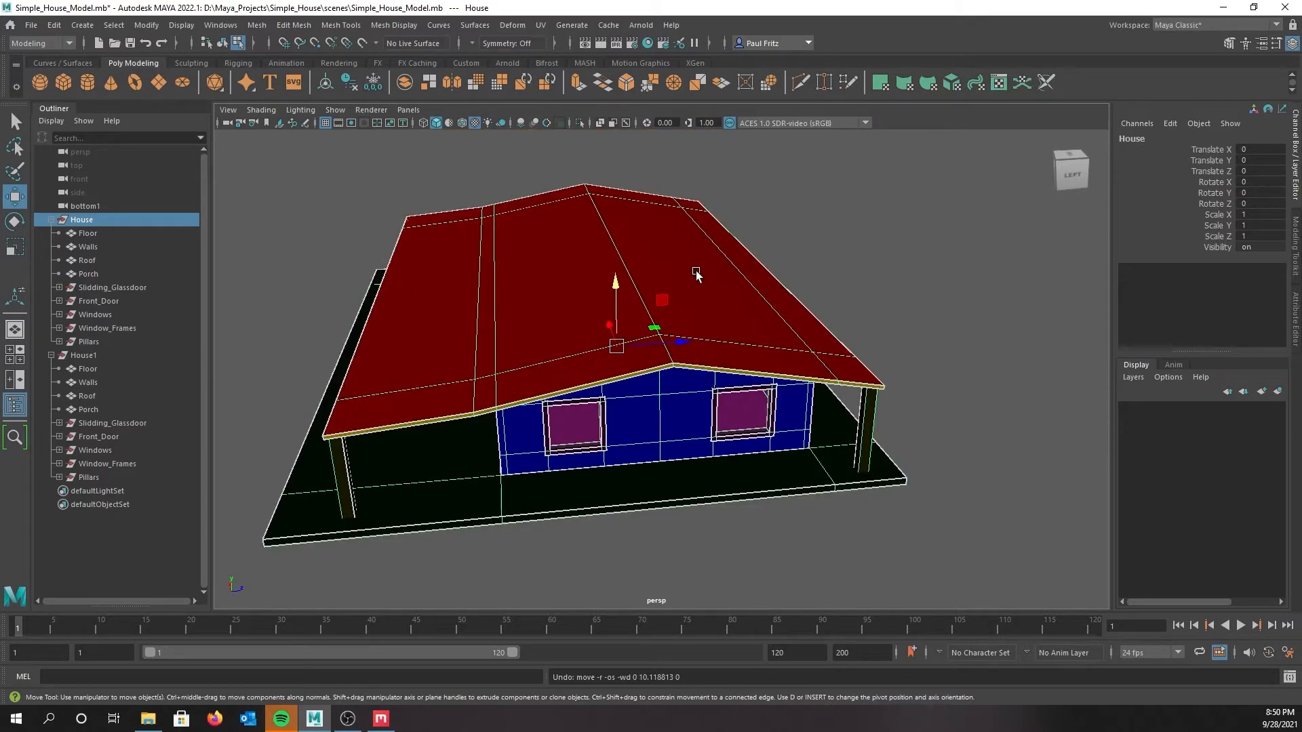
click(51, 220)
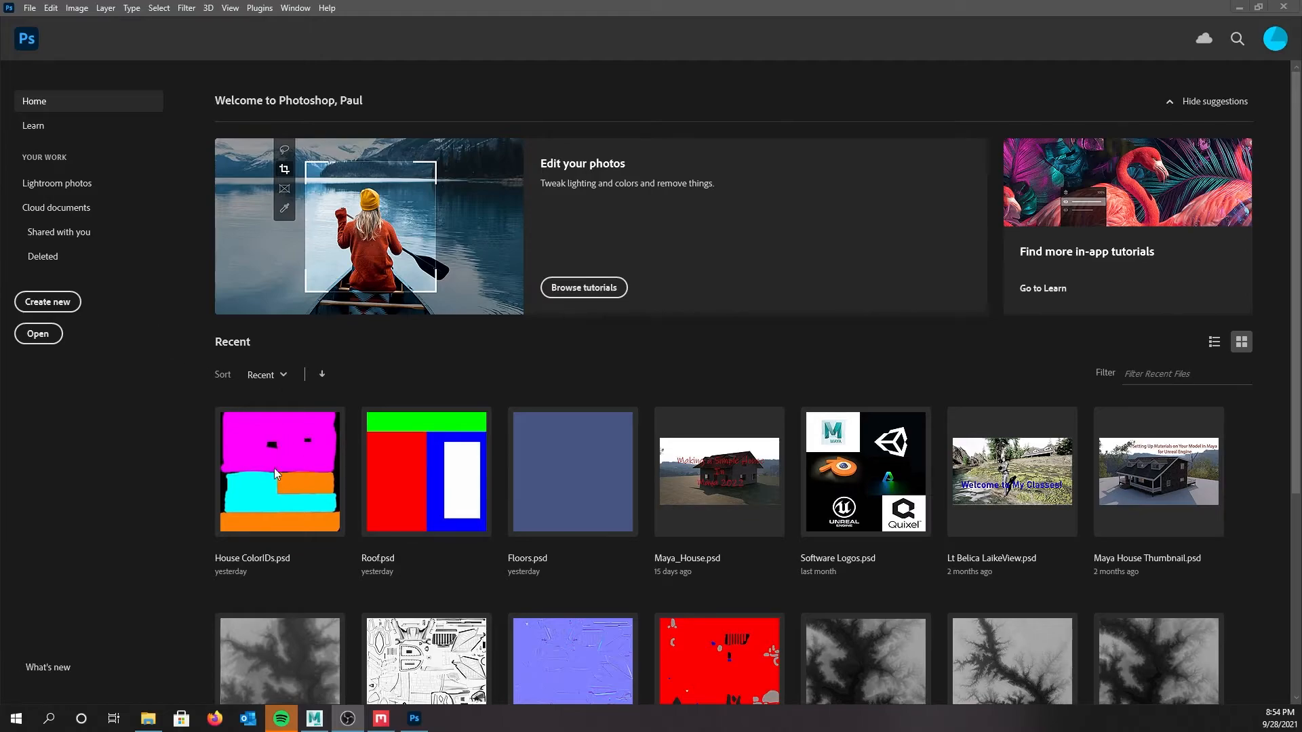
In Photoshop, create a 256 x 256 px, 32-bit RGB document named DemoHOuse_CID with a black background
click(58, 306)
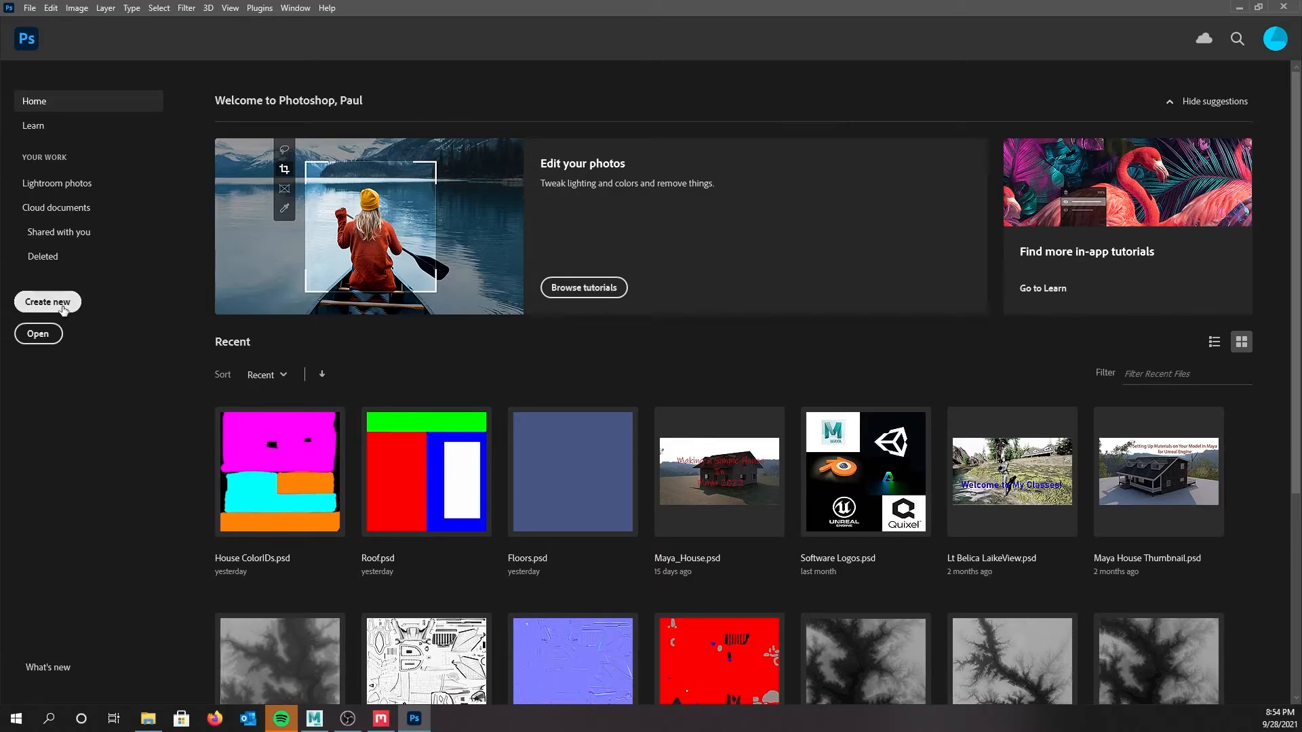
drag(0, 175, 482, 165)
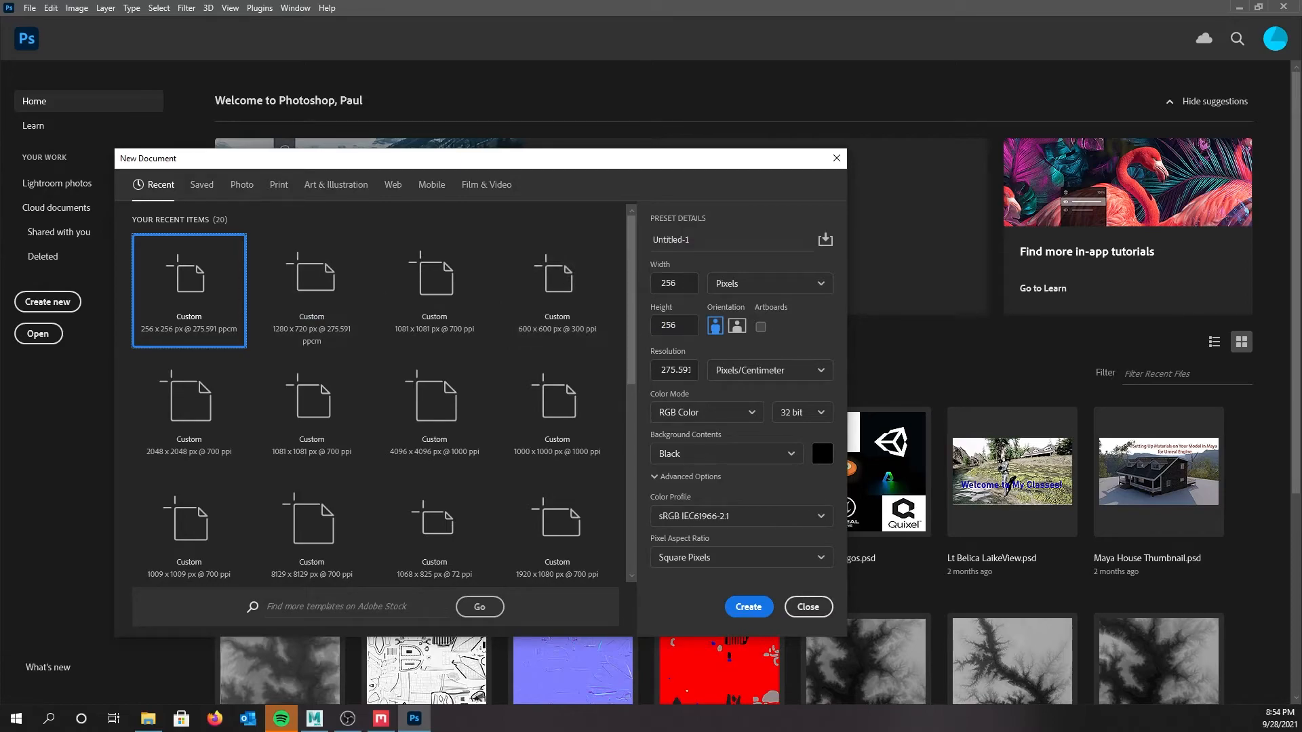
click(148, 719)
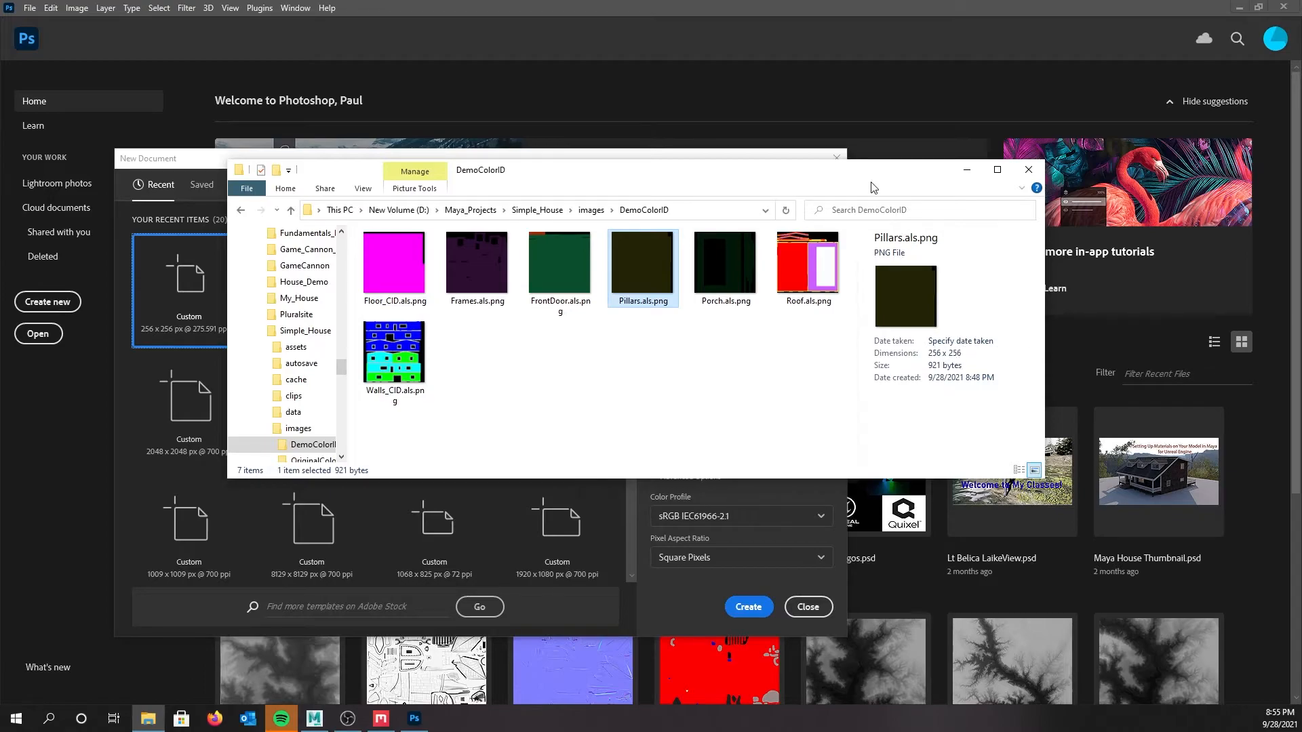
drag(861, 172, 0, 194)
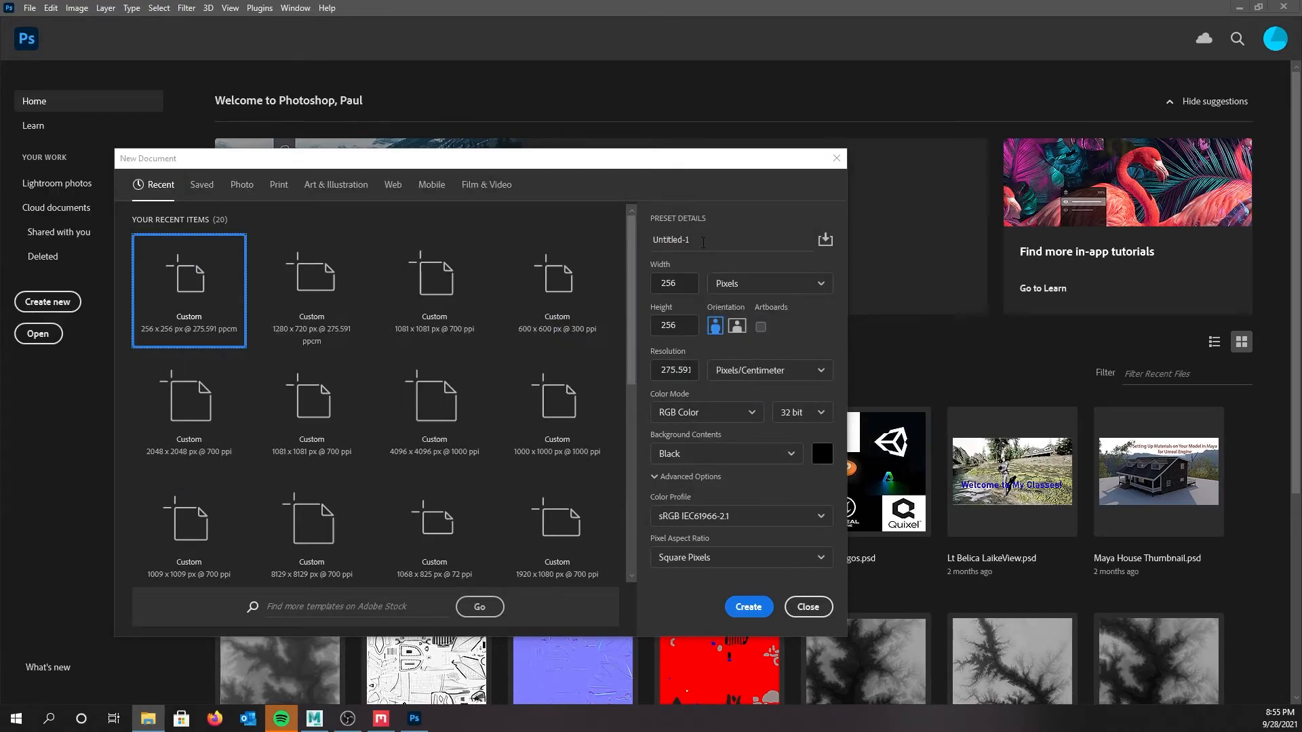
drag(774, 239, 654, 240)
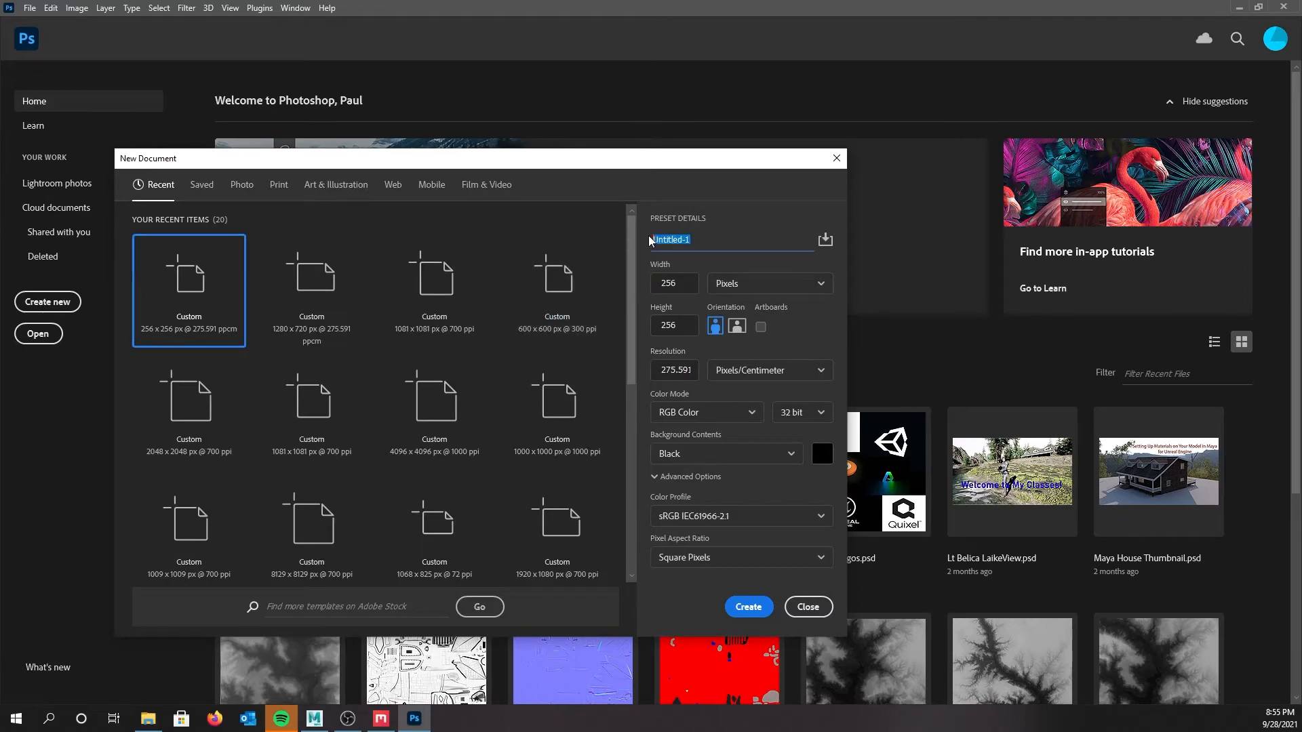
text(DemoHOuse_CID)
click(791, 455)
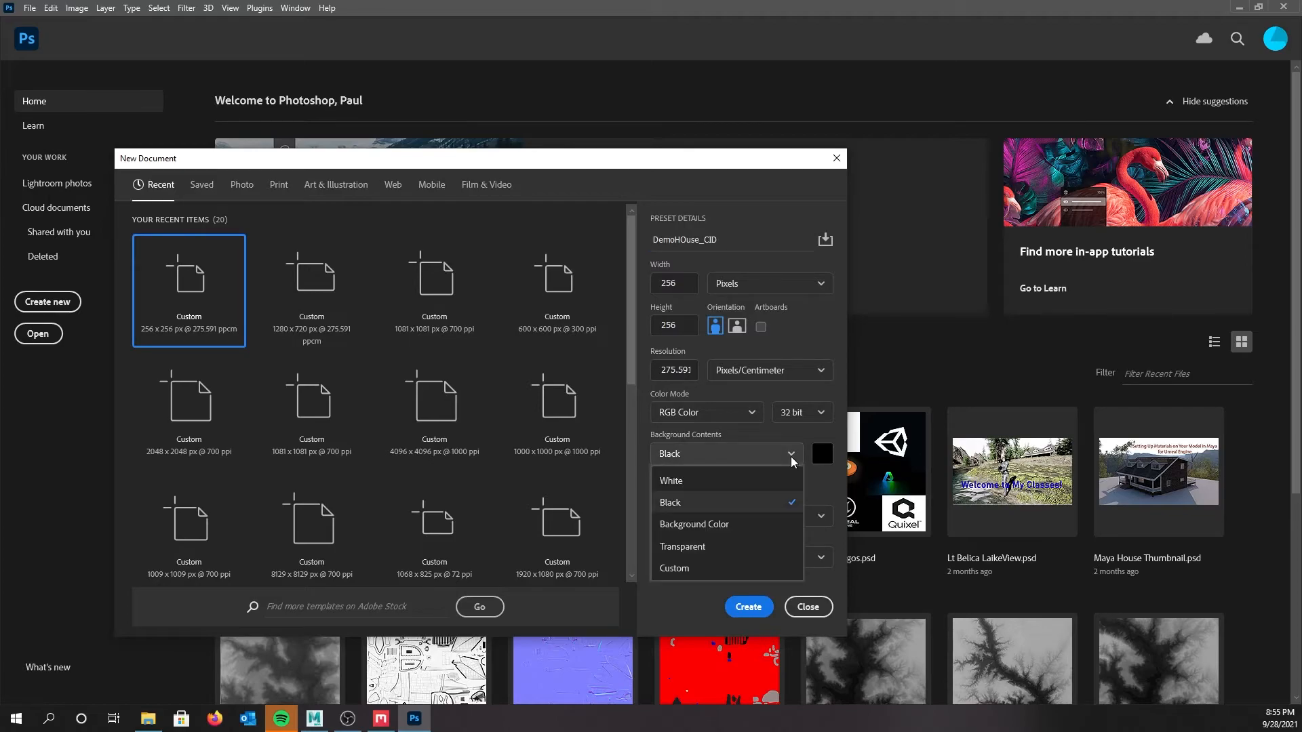
click(790, 457)
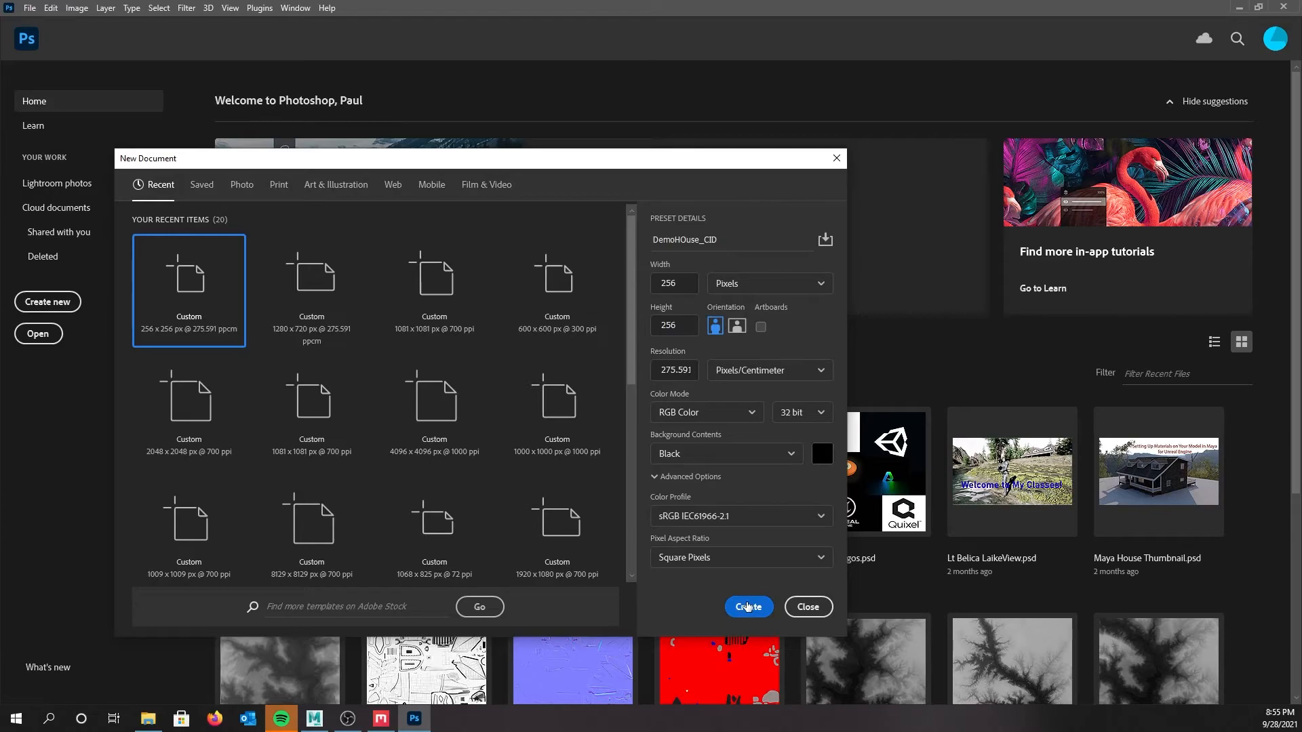
click(748, 607)
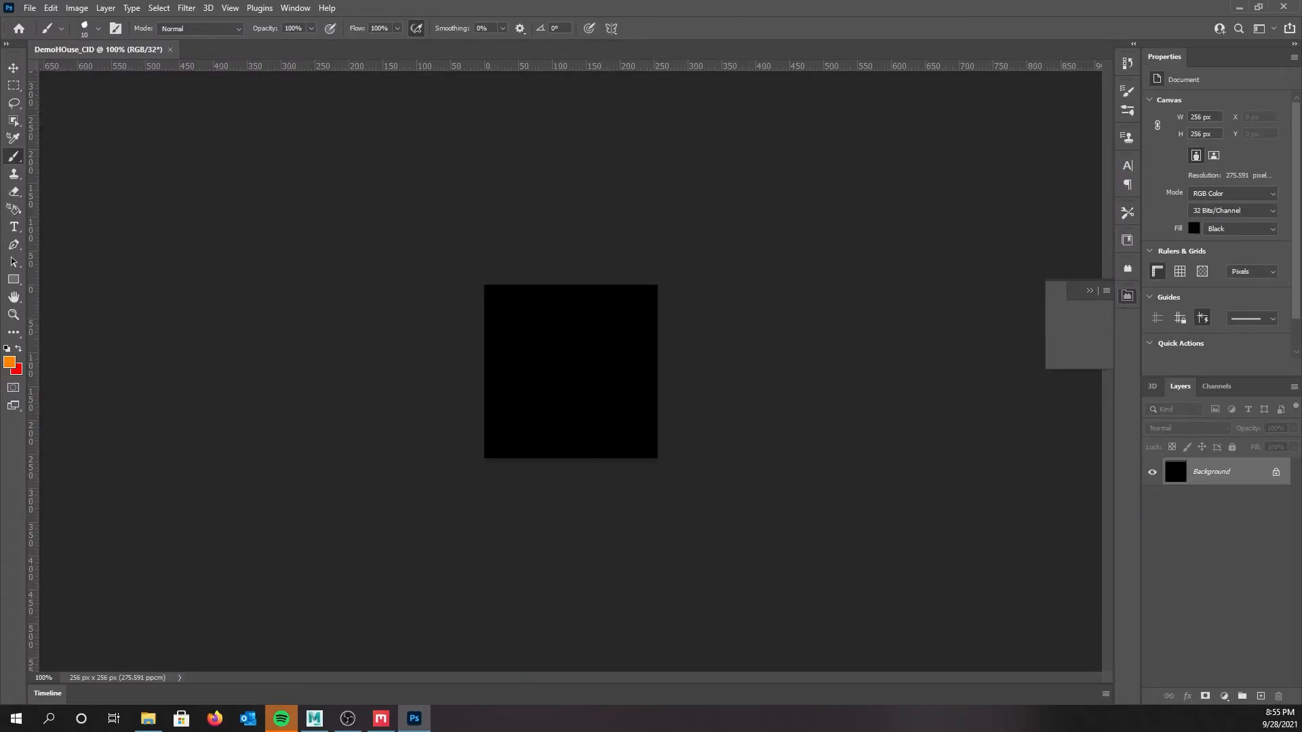
Preview FrontDoor.als.png from the DemoColorID folder enlarged to inspect its color edges, and close the preview
drag(0, 239, 663, 136)
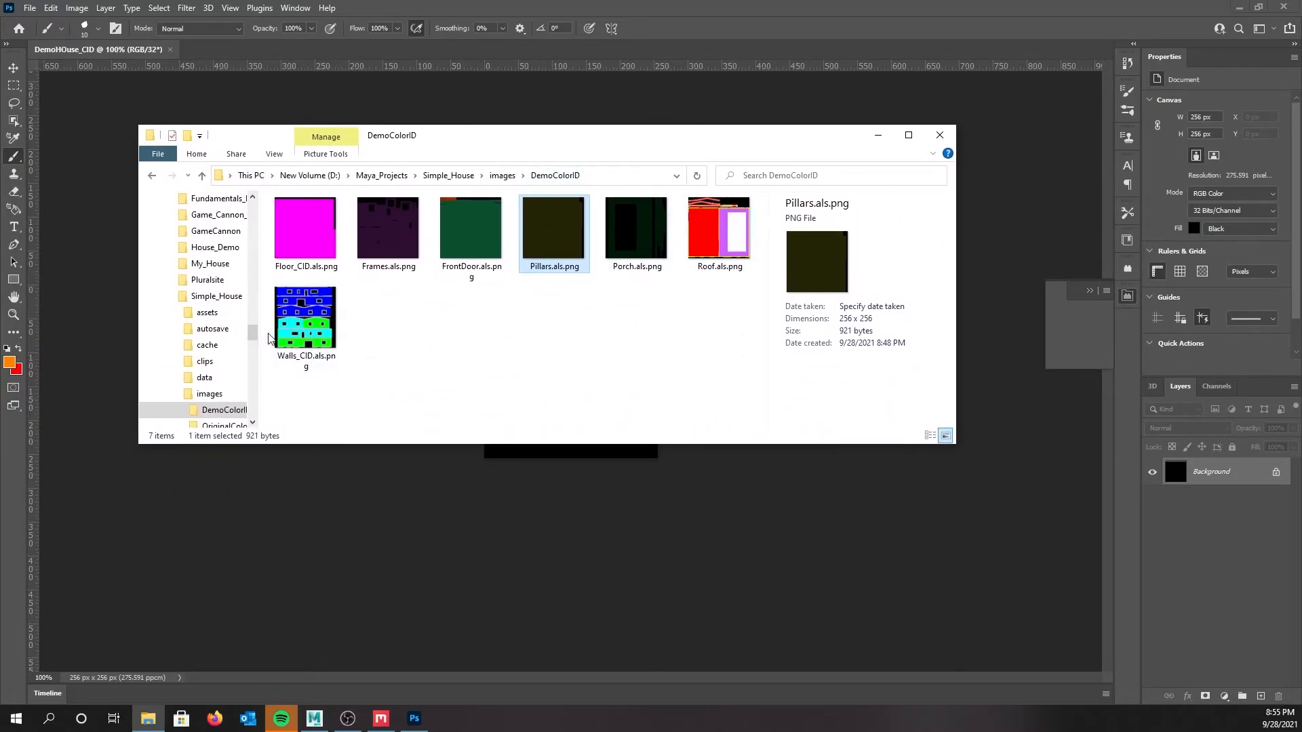
double_click(478, 212)
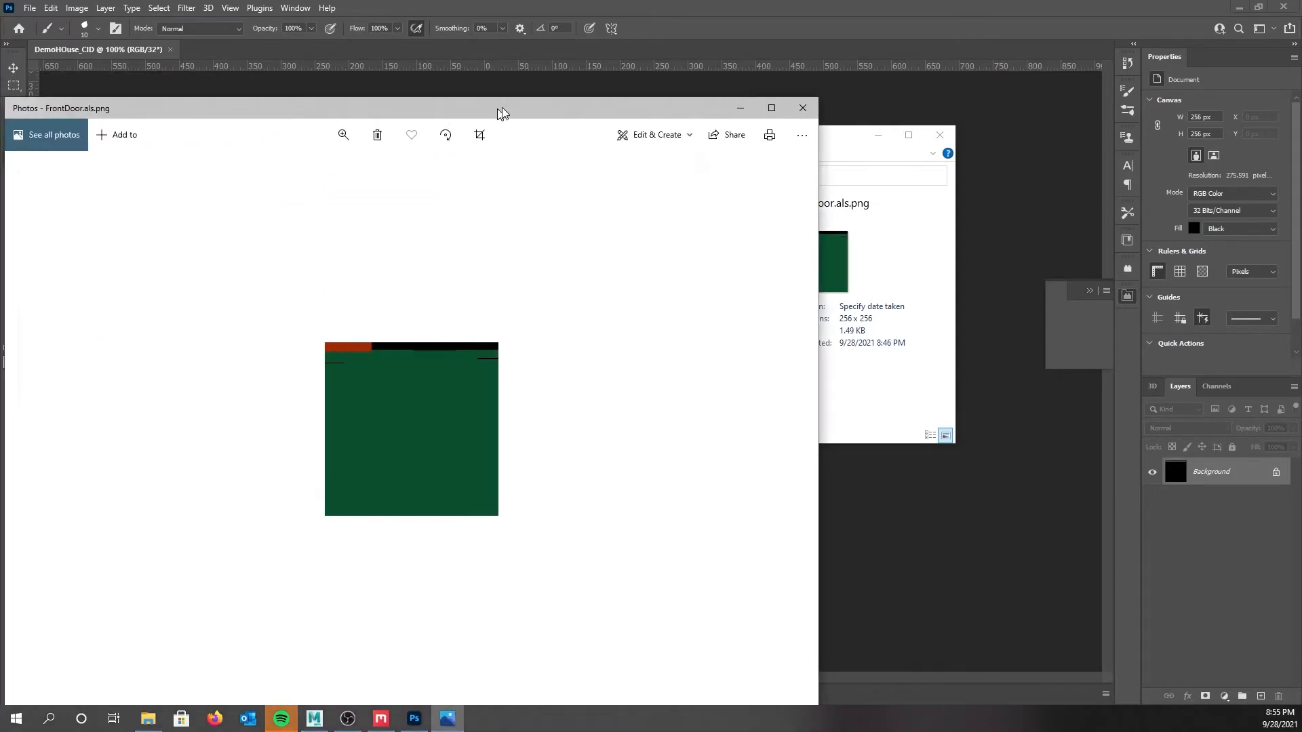
click(401, 123)
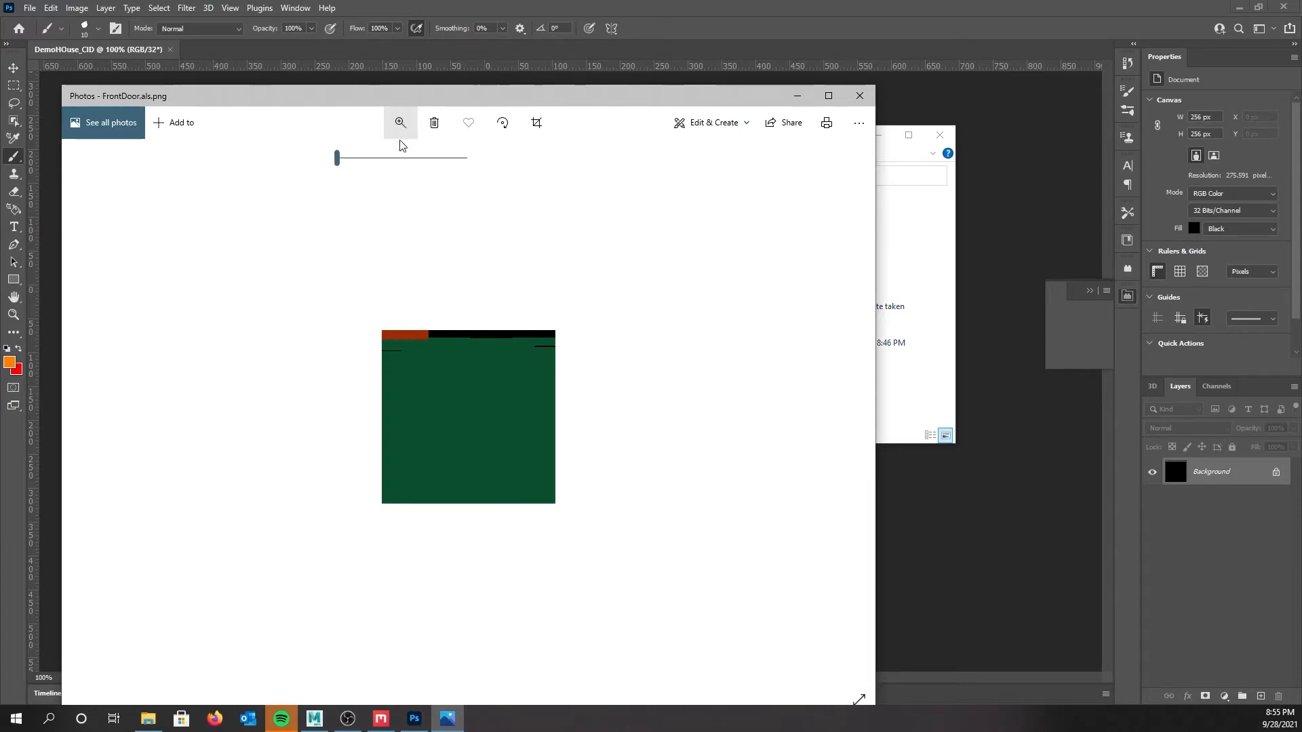
drag(337, 156, 434, 157)
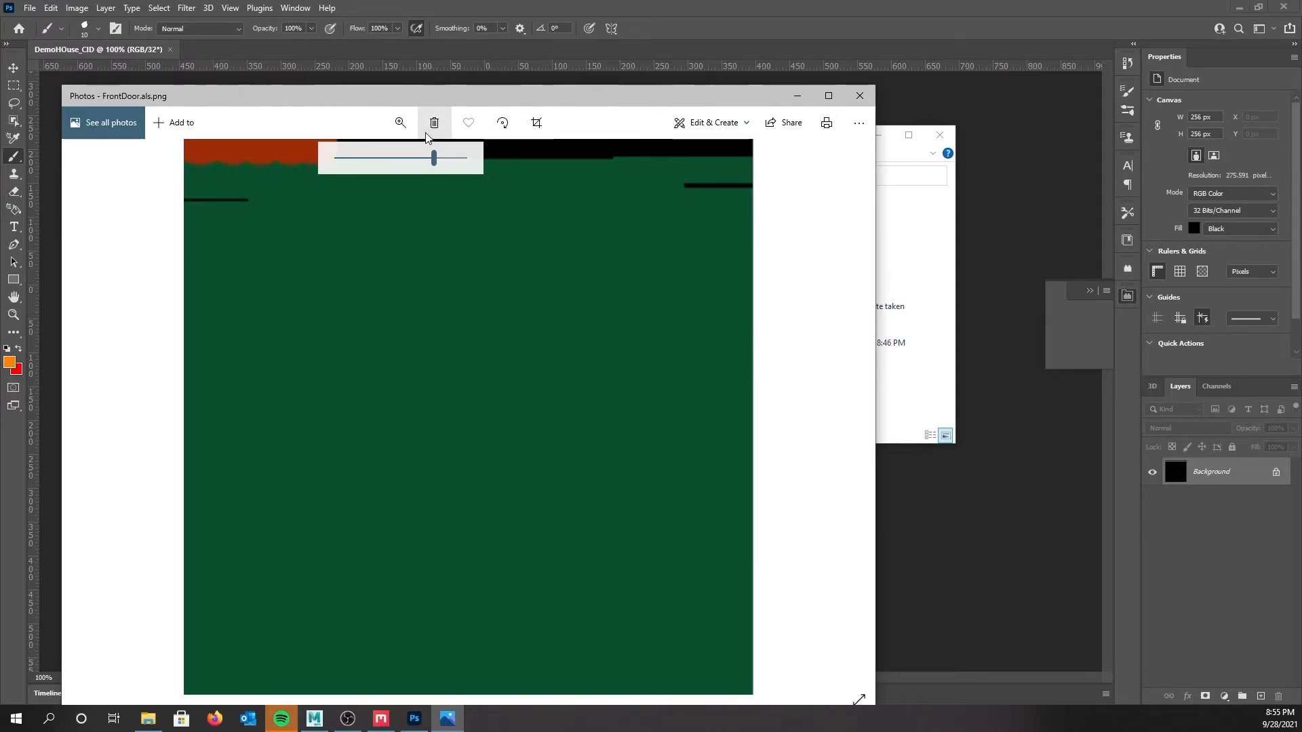
click(859, 96)
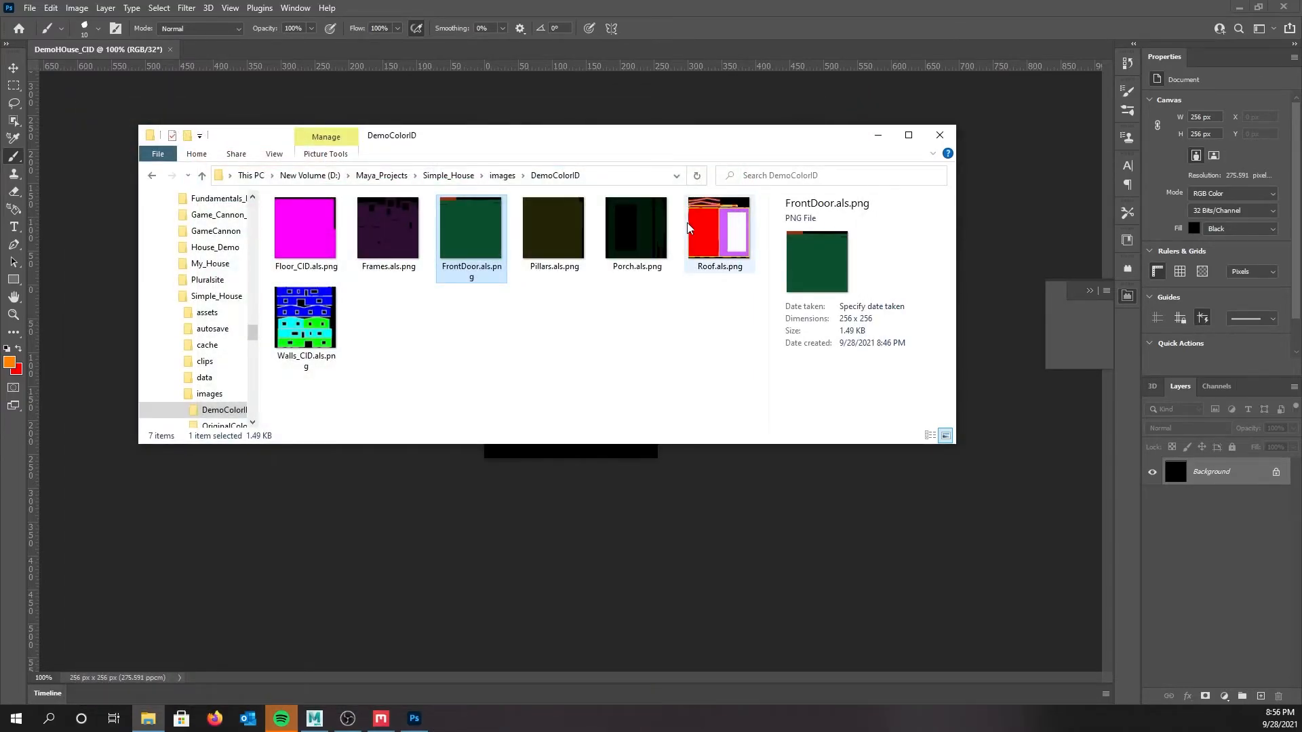
Place Roof.als.png from the DemoColorID folder into the DemoHOuse_CID document and rasterize its smart object
drag(704, 152, 76, 145)
drag(76, 210, 537, 377)
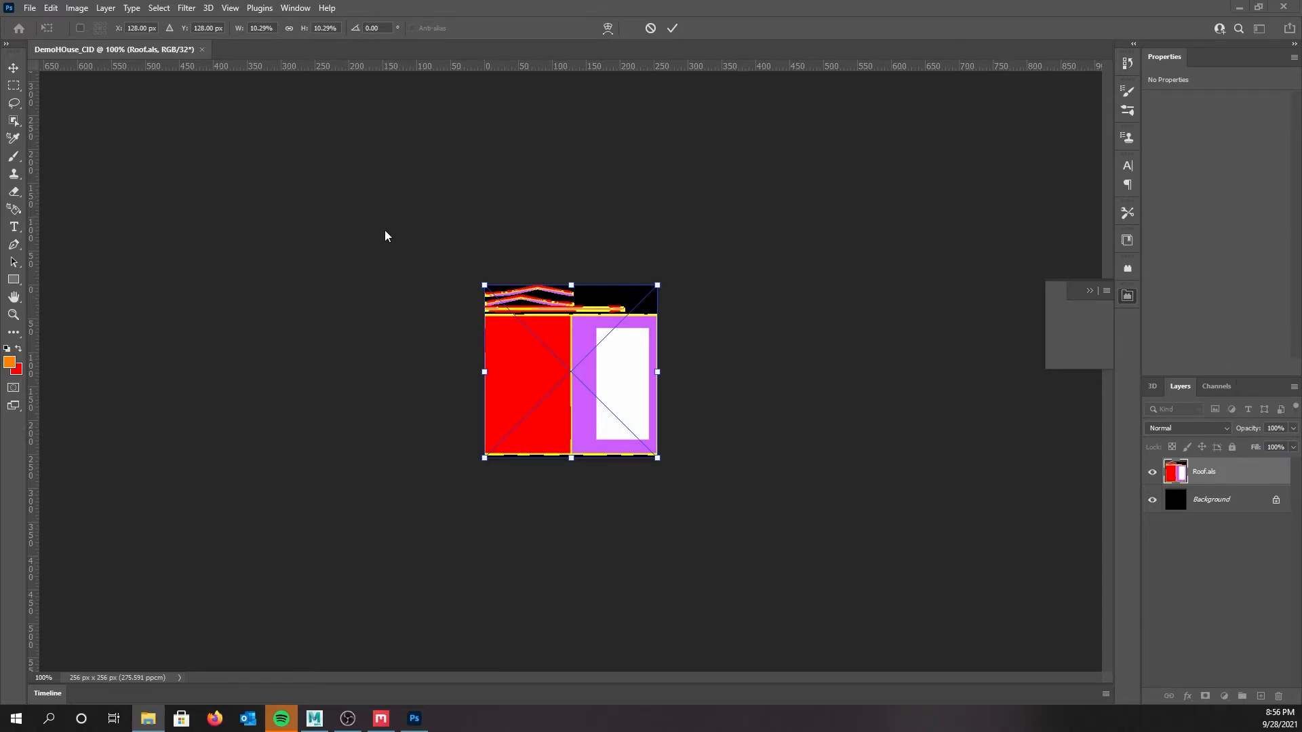
drag(0, 135, 0, 143)
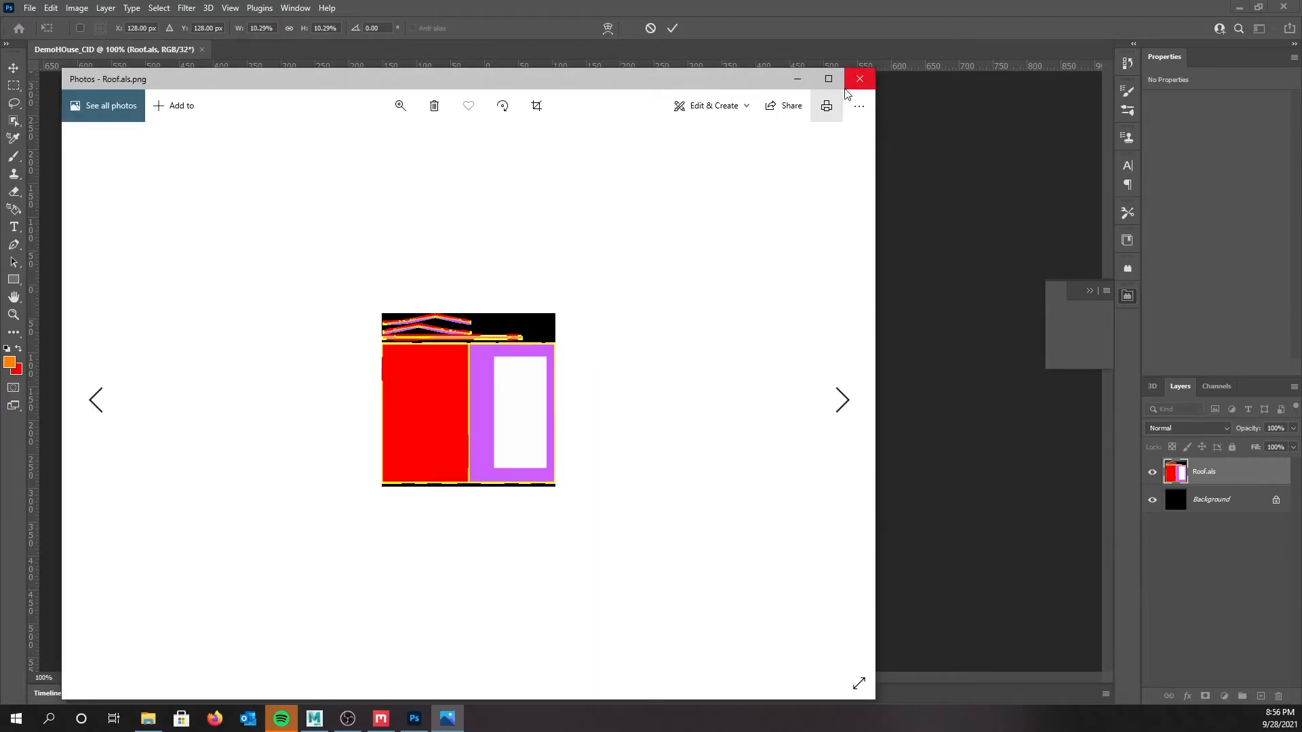
click(859, 79)
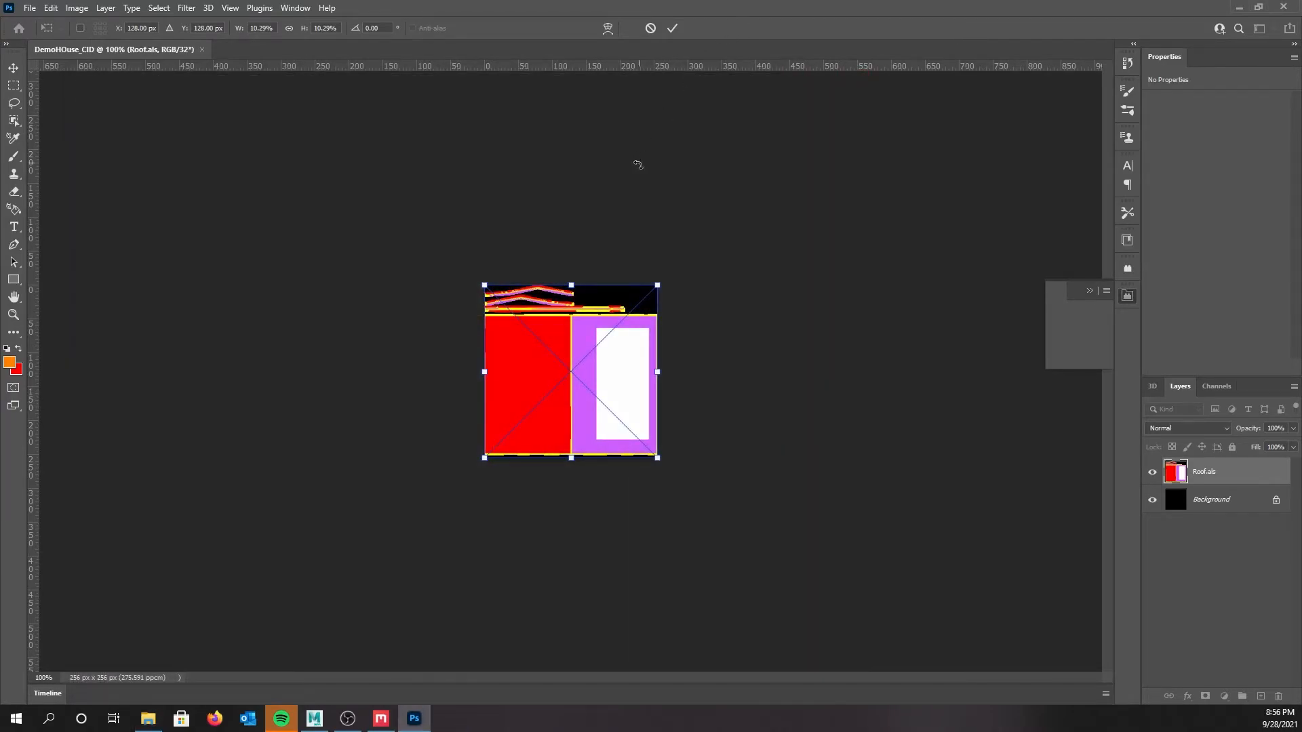
key(Return)
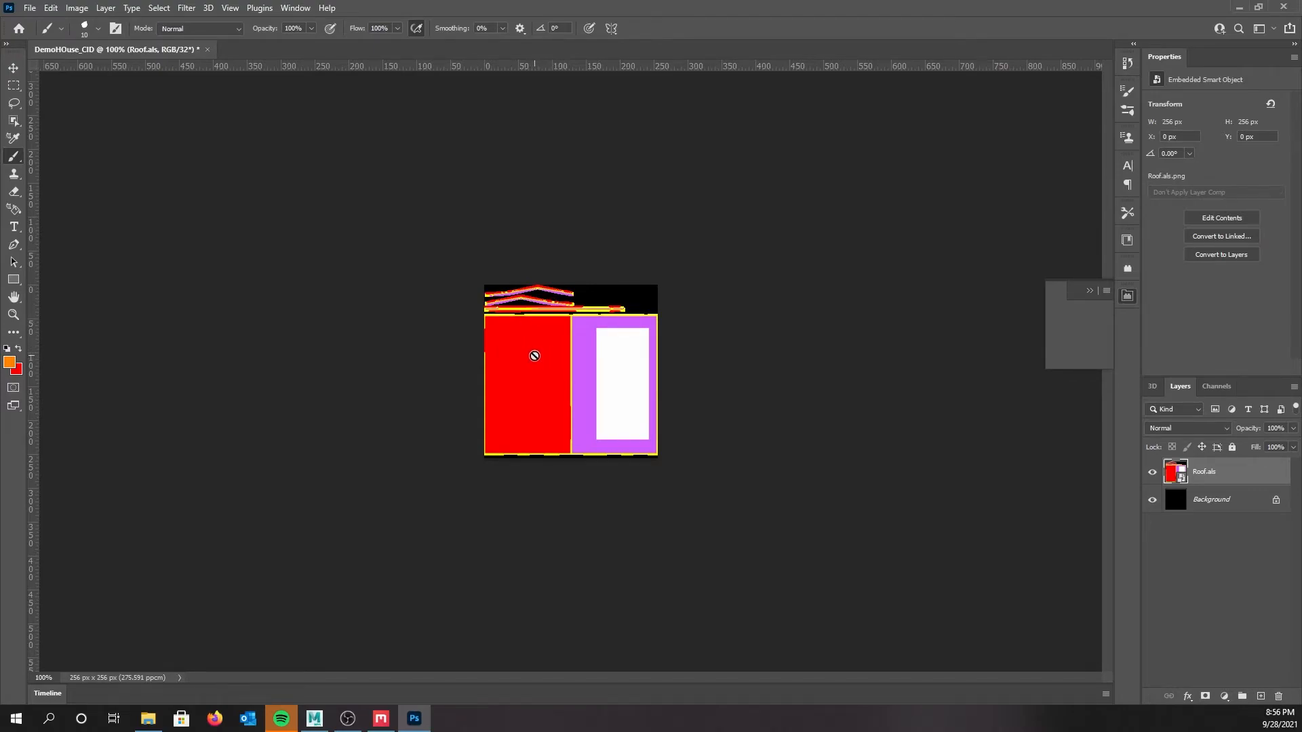
click(534, 356)
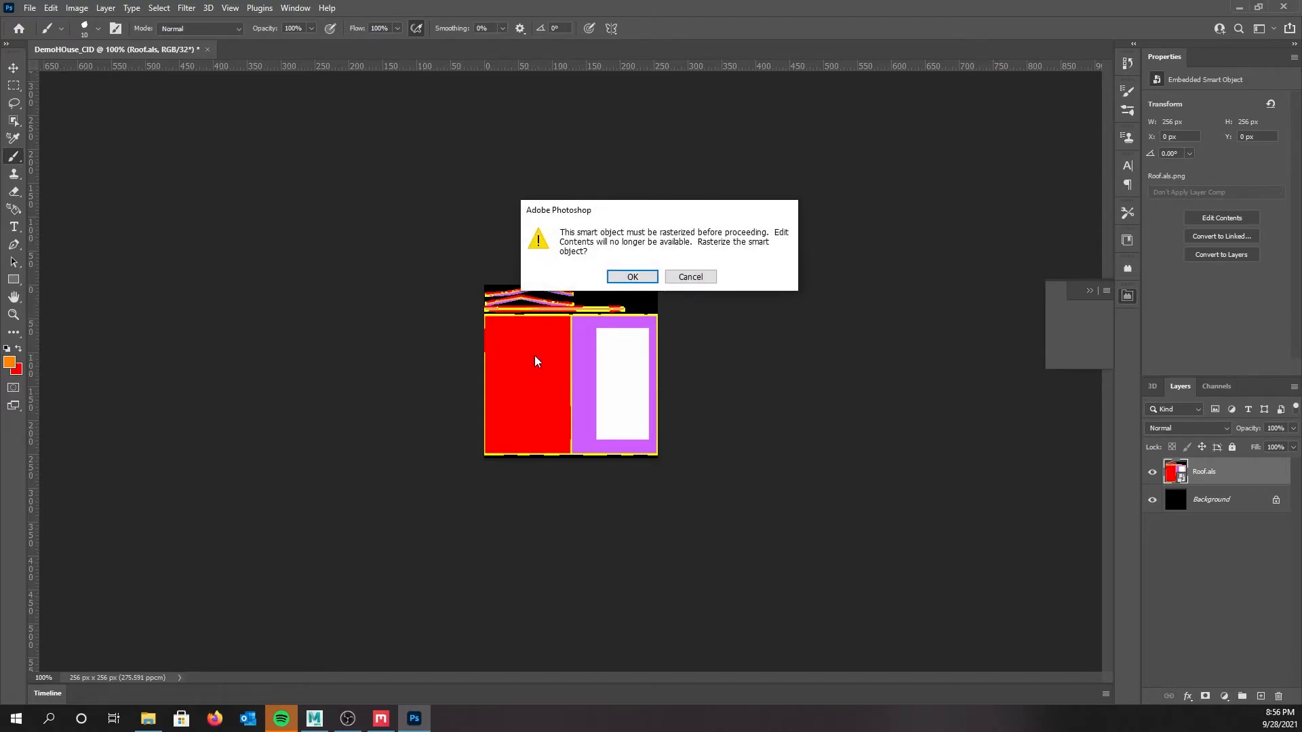
click(626, 279)
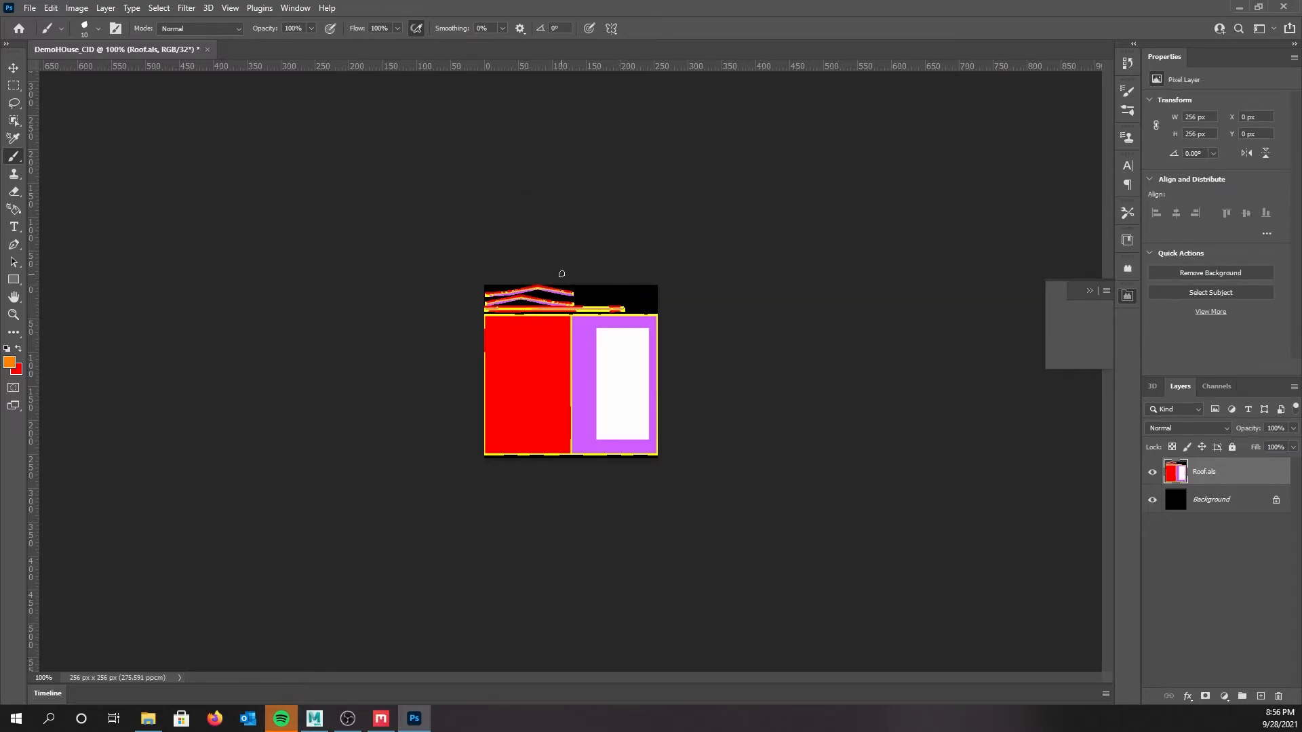
Add a new layer above the roof map and set the foreground color to the yellow sampled from its border (RGB 253, 253, 0)
alt+scroll(544, 271, up, 3)
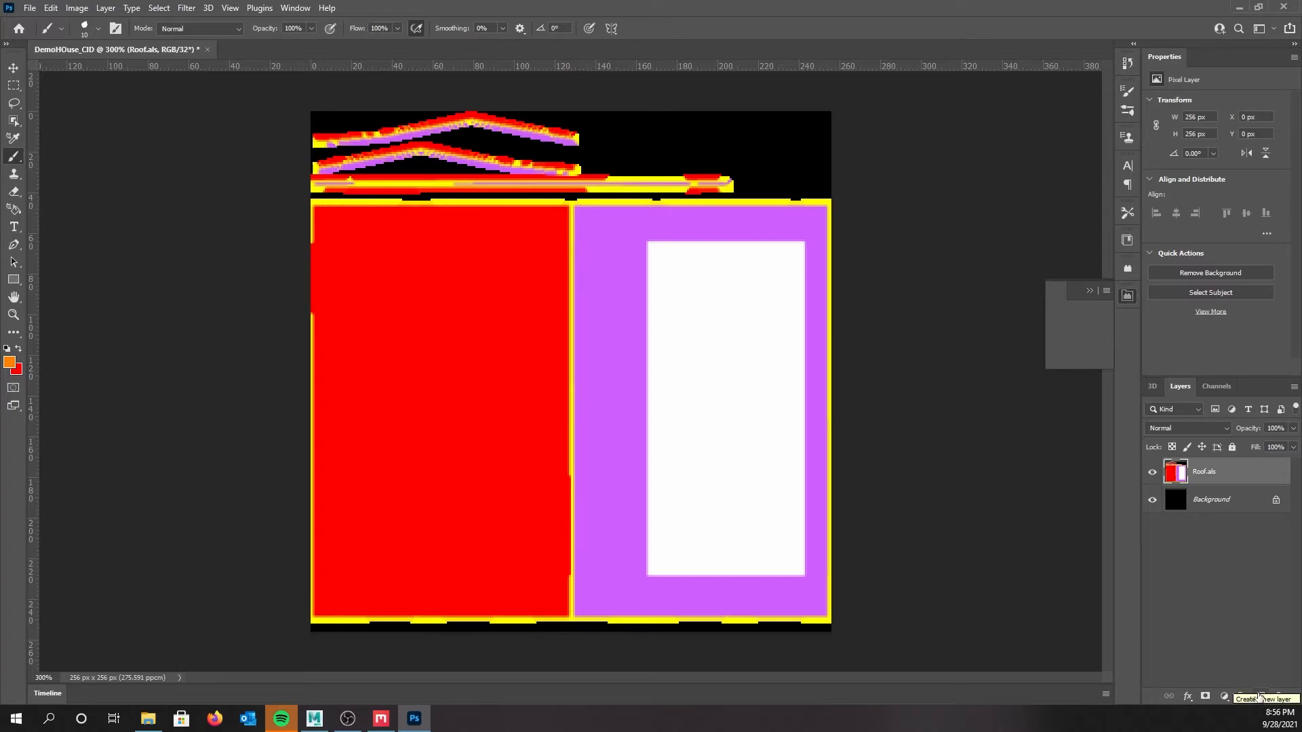
click(1261, 697)
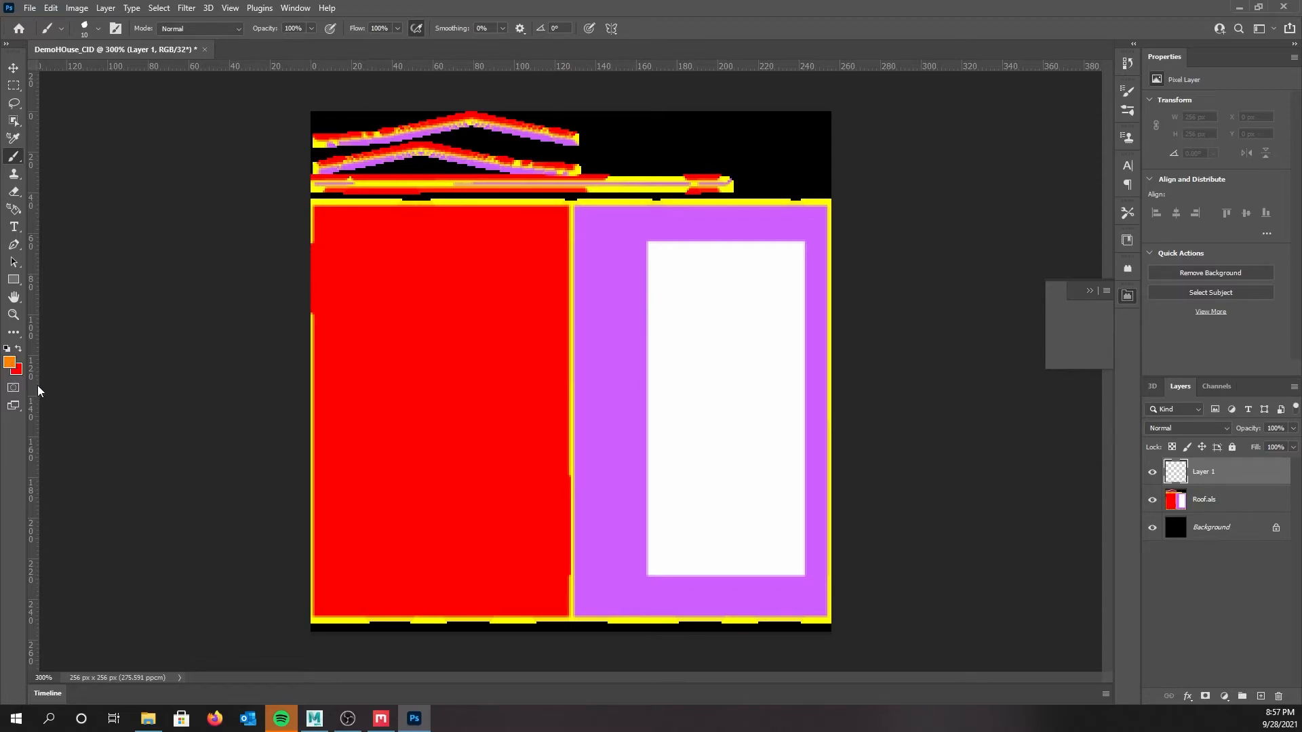
click(10, 365)
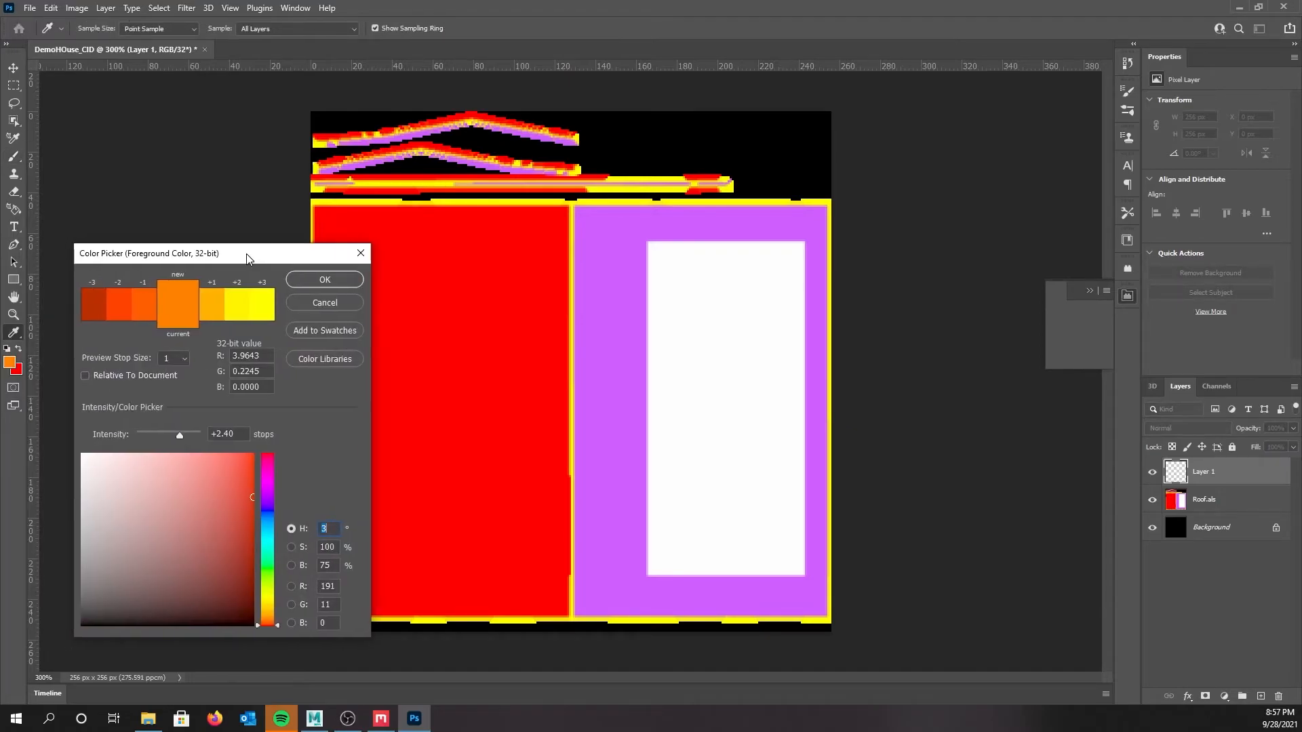
drag(245, 254, 263, 199)
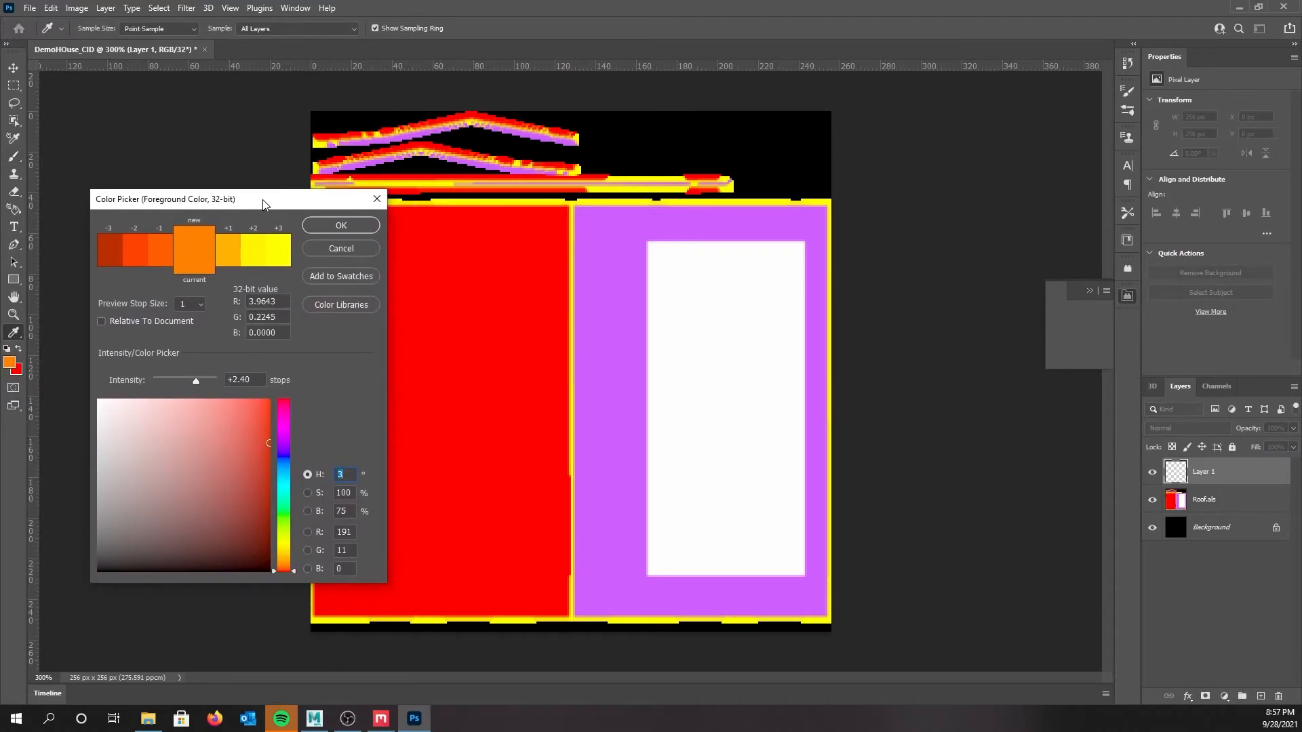
click(615, 200)
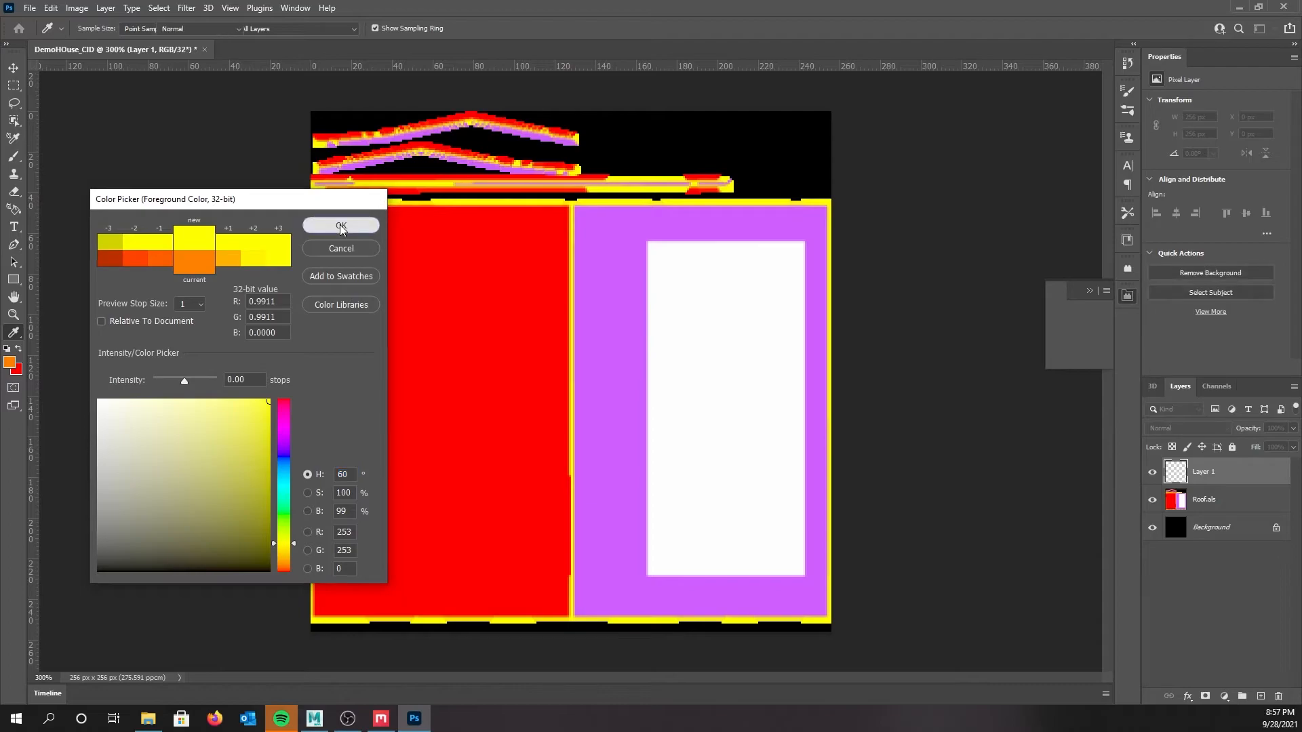
click(340, 226)
key(b)
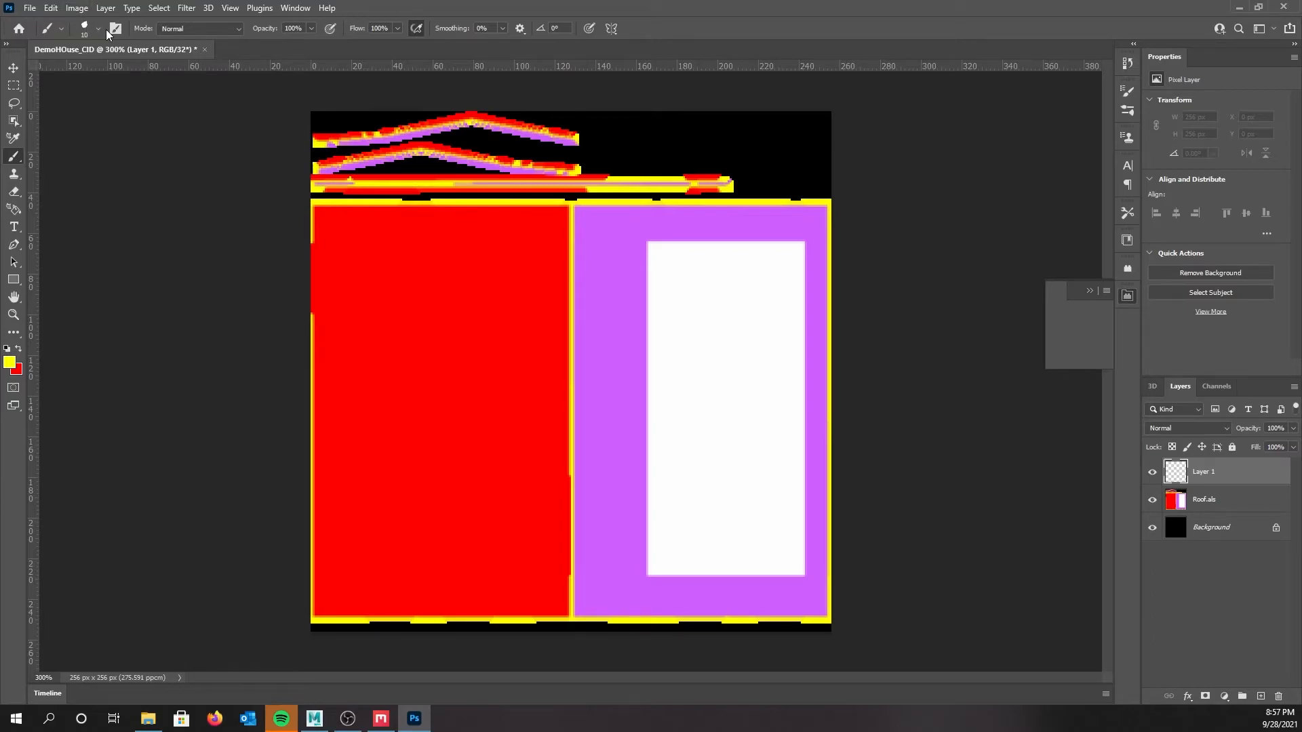
Paint the whole strip above the red and purple roof panels solid yellow on Layer 1 with a 10 px brush
click(1125, 98)
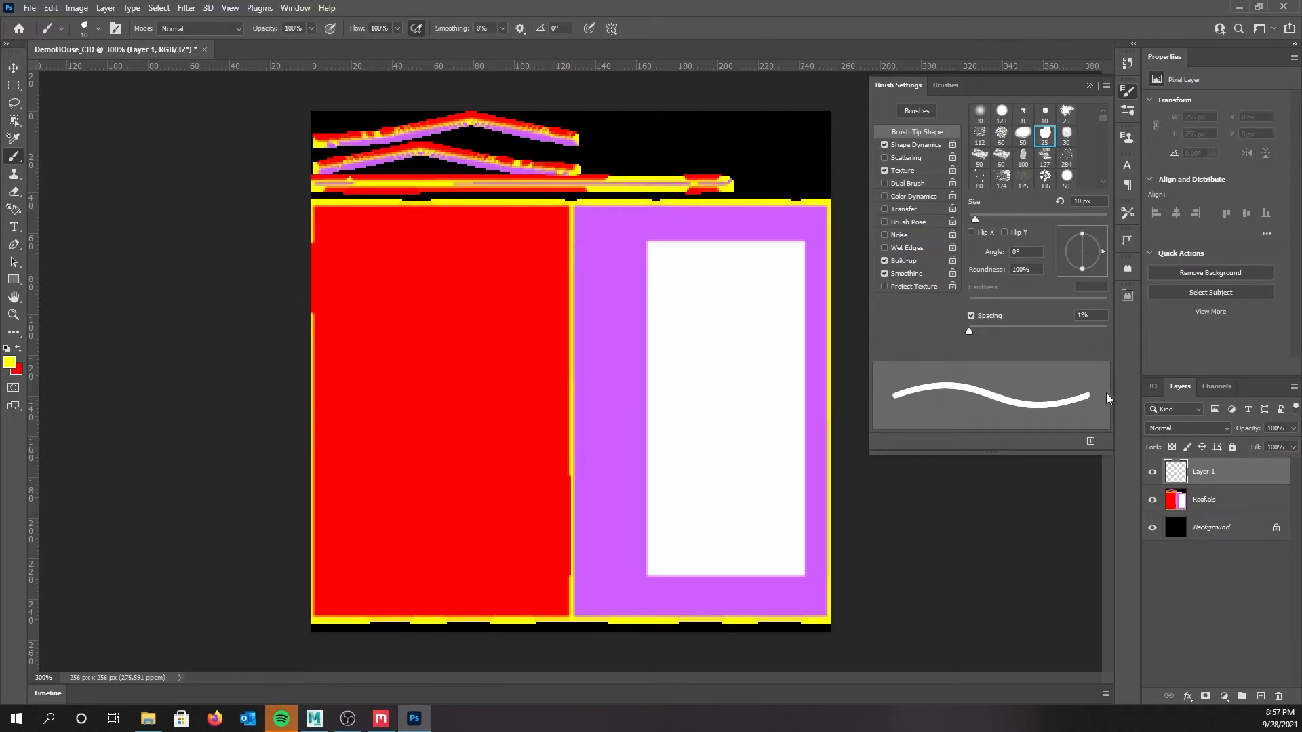
click(98, 28)
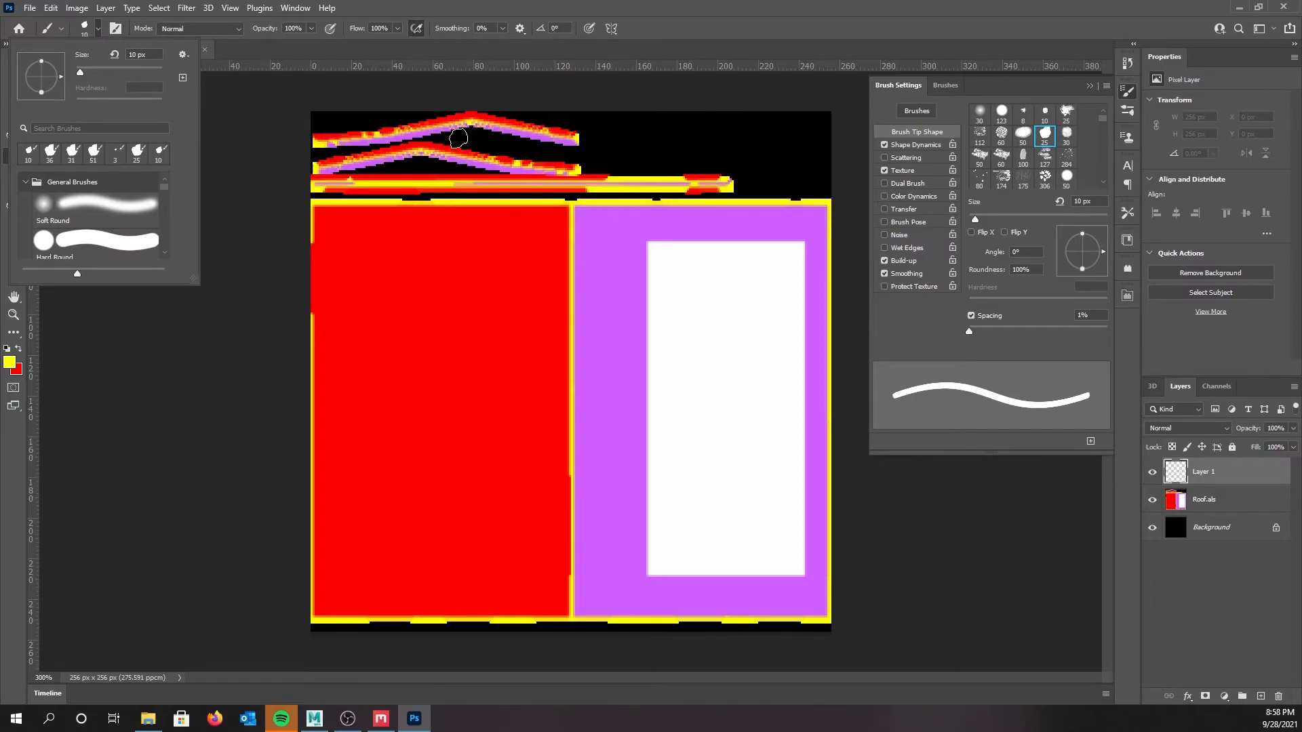
click(321, 140)
mouse_move(321, 141)
mouse_down()
mouse_move(475, 120)
mouse_move(575, 137)
mouse_move(404, 137)
mouse_up()
mouse_move(338, 161)
mouse_down()
mouse_move(317, 166)
mouse_move(573, 169)
mouse_move(346, 159)
mouse_move(411, 146)
mouse_move(572, 151)
mouse_up()
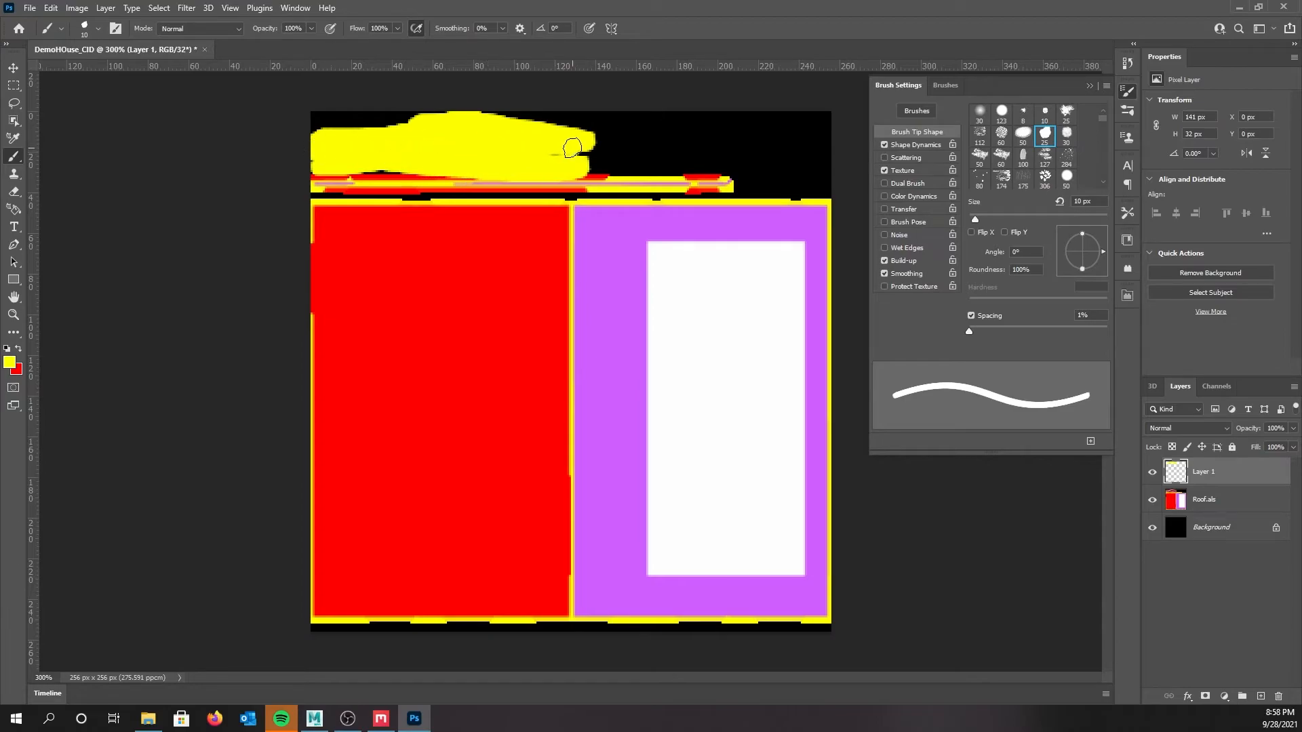
mouse_move(323, 130)
mouse_down()
mouse_move(387, 135)
mouse_move(305, 123)
mouse_move(320, 132)
mouse_move(320, 177)
mouse_move(739, 180)
mouse_up()
mouse_move(577, 156)
mouse_down()
mouse_move(383, 119)
mouse_move(535, 114)
mouse_move(313, 121)
mouse_up()
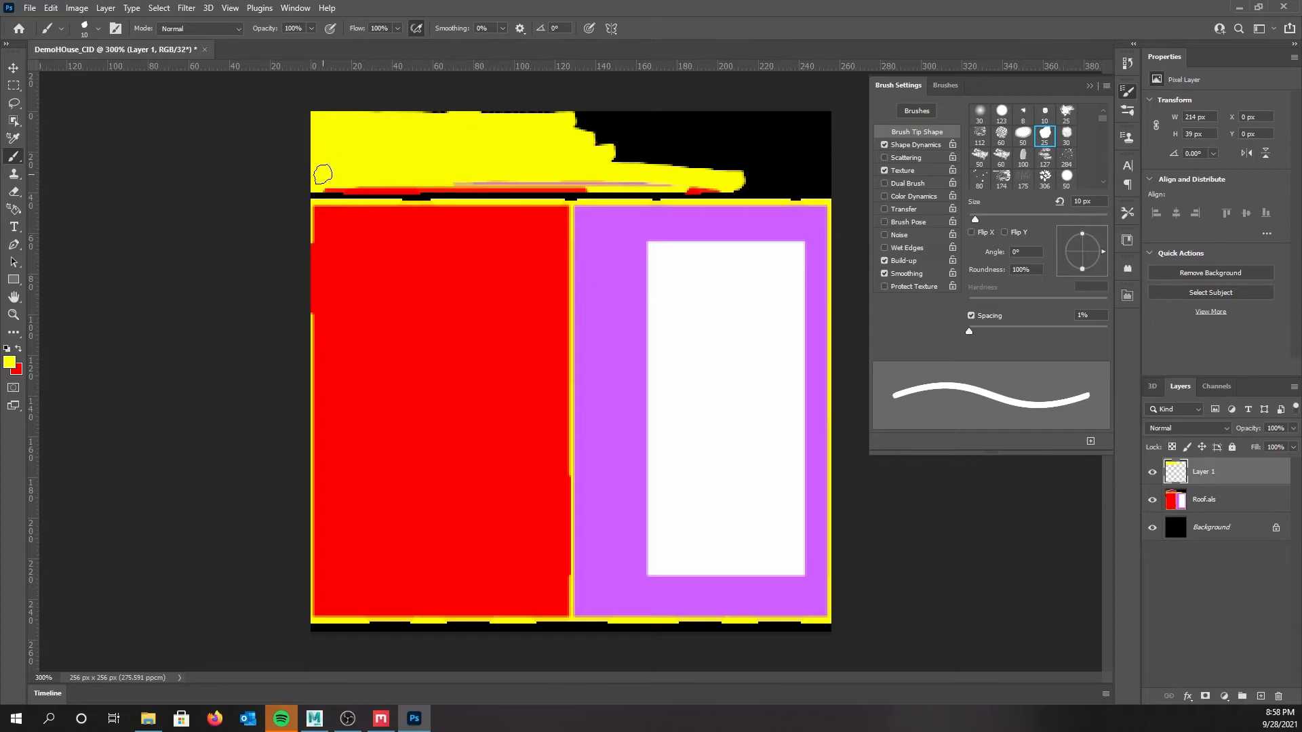
drag(436, 123, 851, 117)
drag(549, 134, 858, 133)
drag(613, 151, 849, 139)
drag(605, 165, 849, 159)
drag(316, 185, 841, 175)
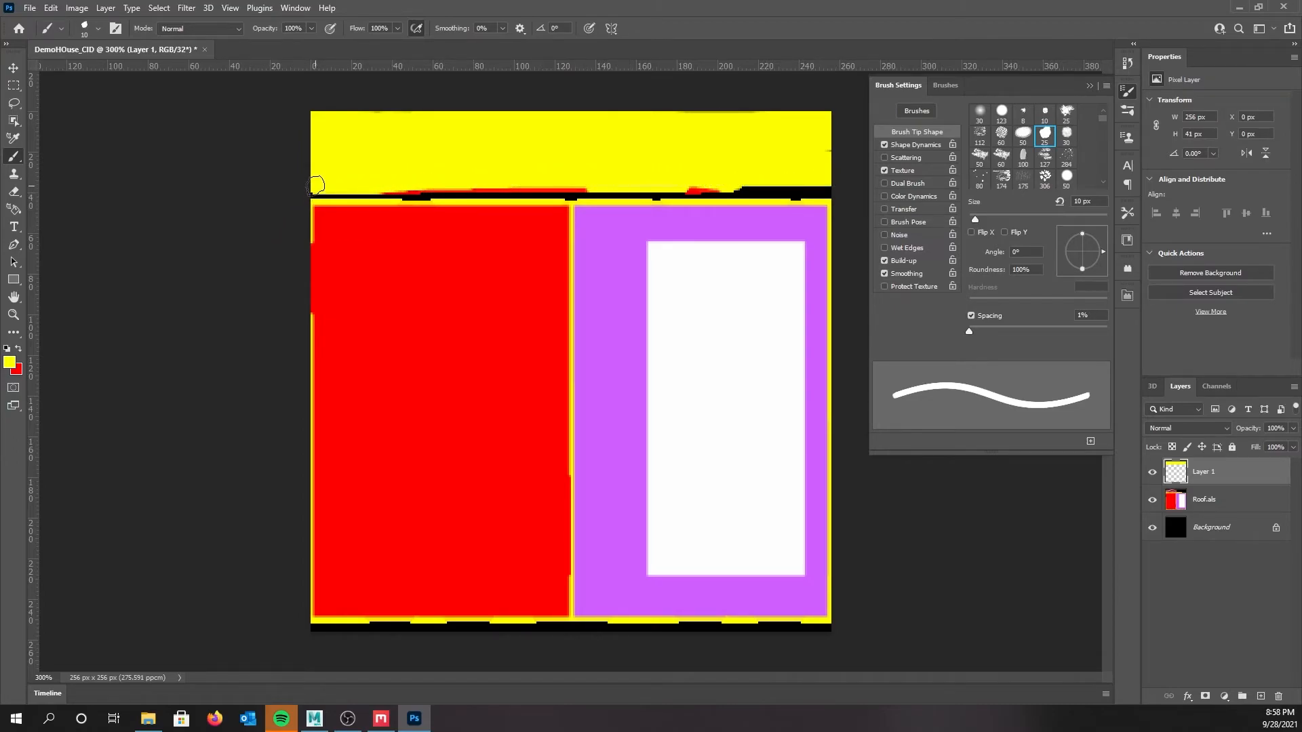
drag(316, 185, 587, 180)
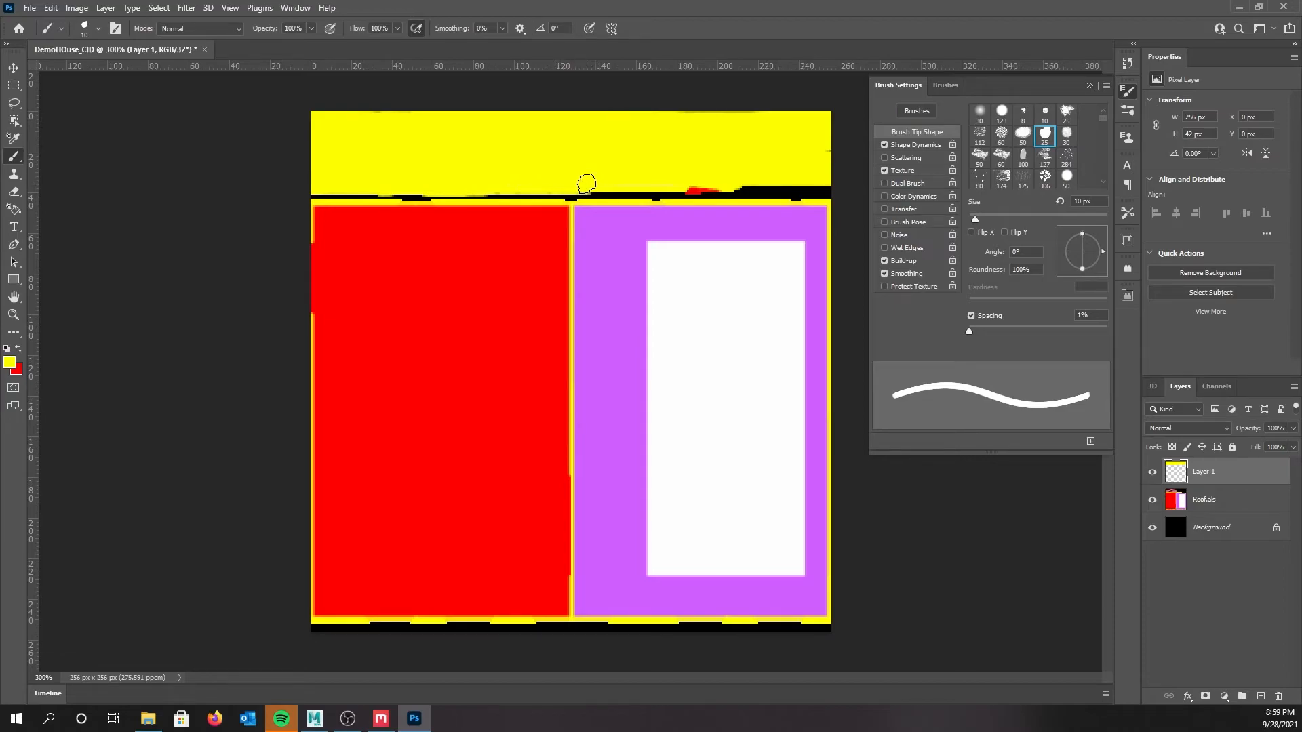
mouse_move(611, 185)
mouse_down()
mouse_move(829, 185)
mouse_move(803, 173)
mouse_up()
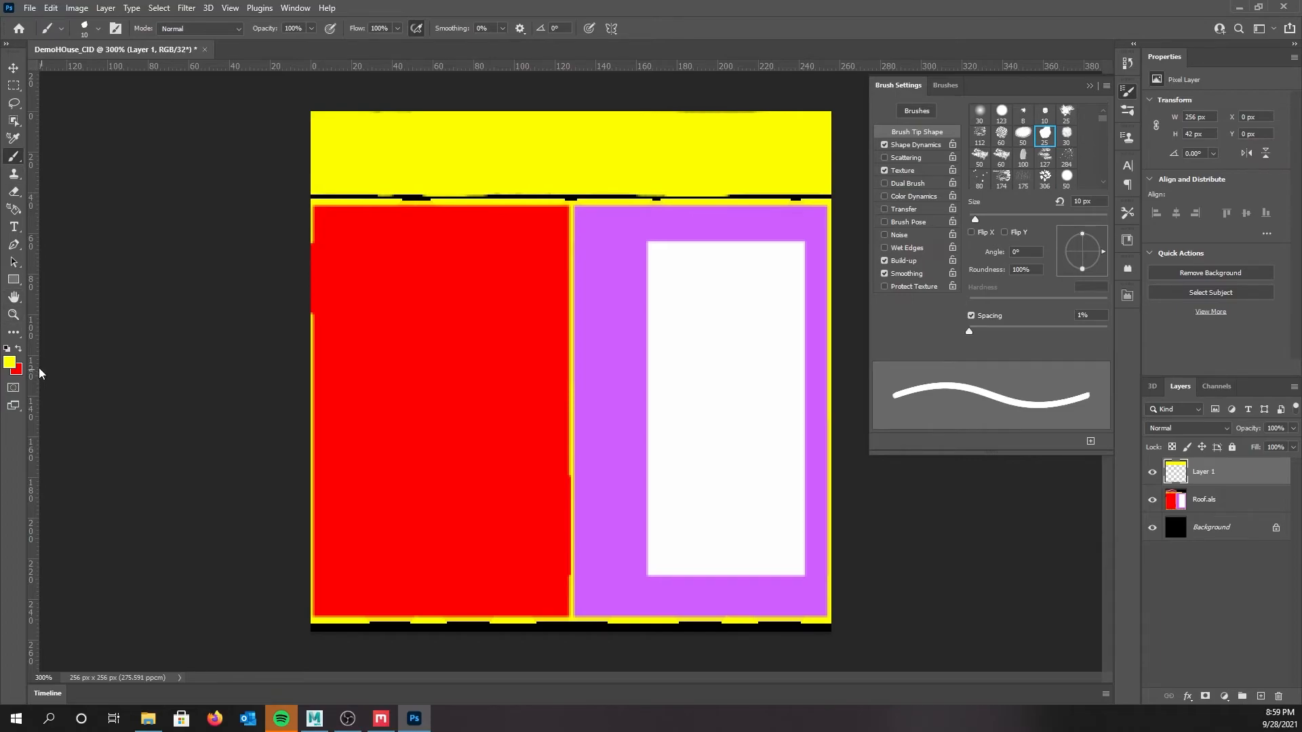
Set the foreground color to the purple sampled from the roof panel beside the red one (RGB 159, 29, 253)
click(8, 364)
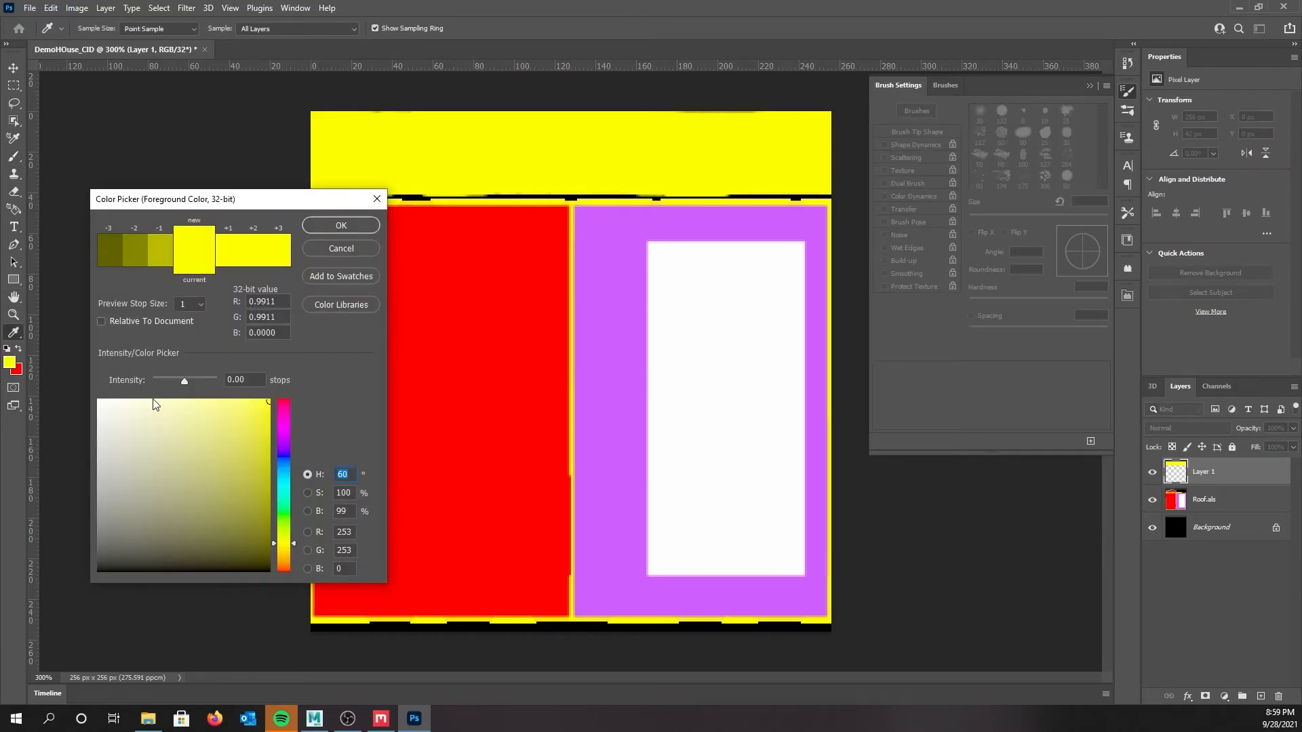
click(617, 257)
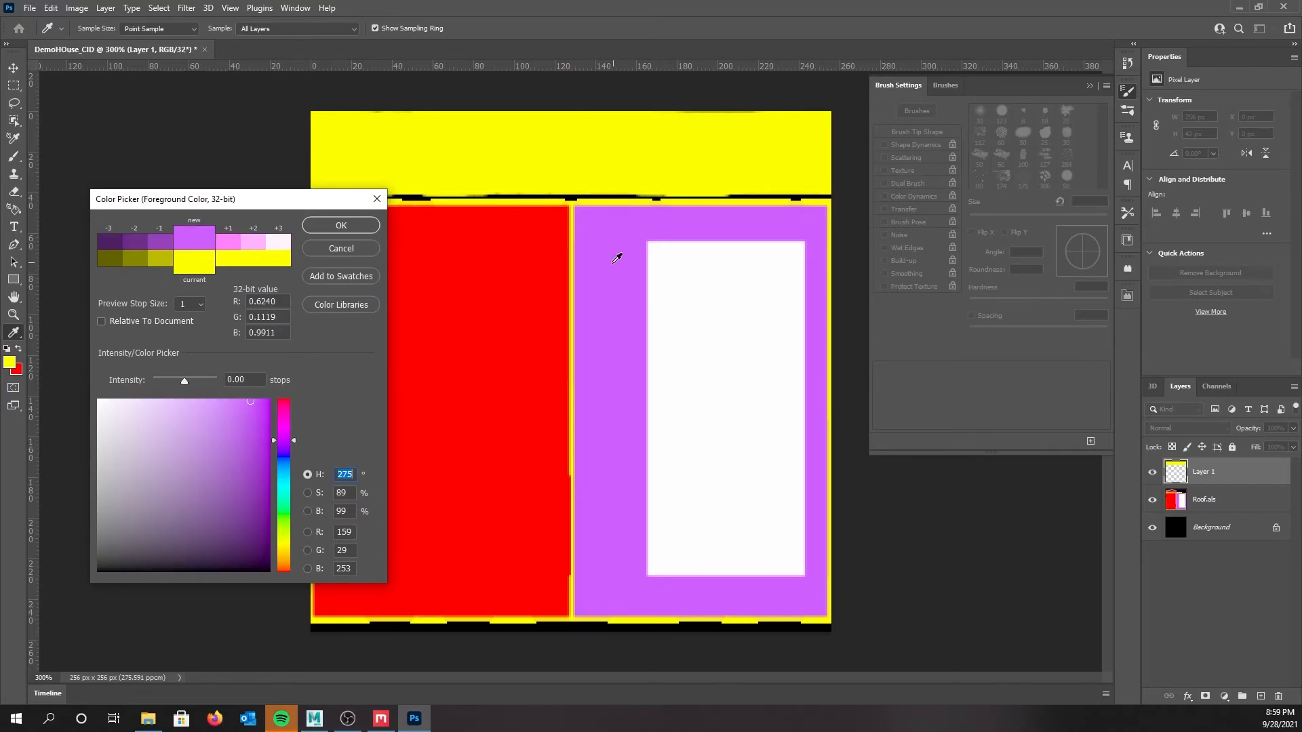
click(341, 225)
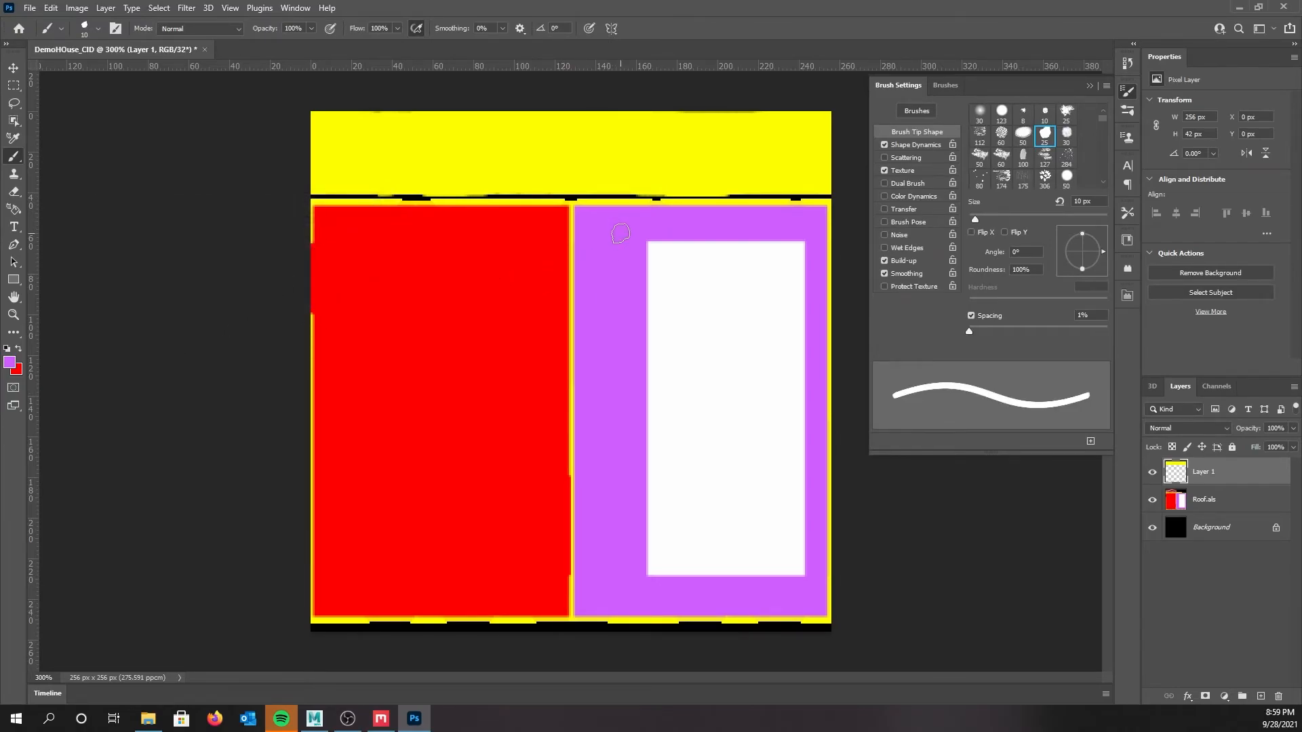
Collapse the brush settings and paint purple over the yellow border along the purple panel's top edge and upper-left corner on Layer 1
key(ctrl+plus)
key(ctrl+plus)
key(ctrl+plus)
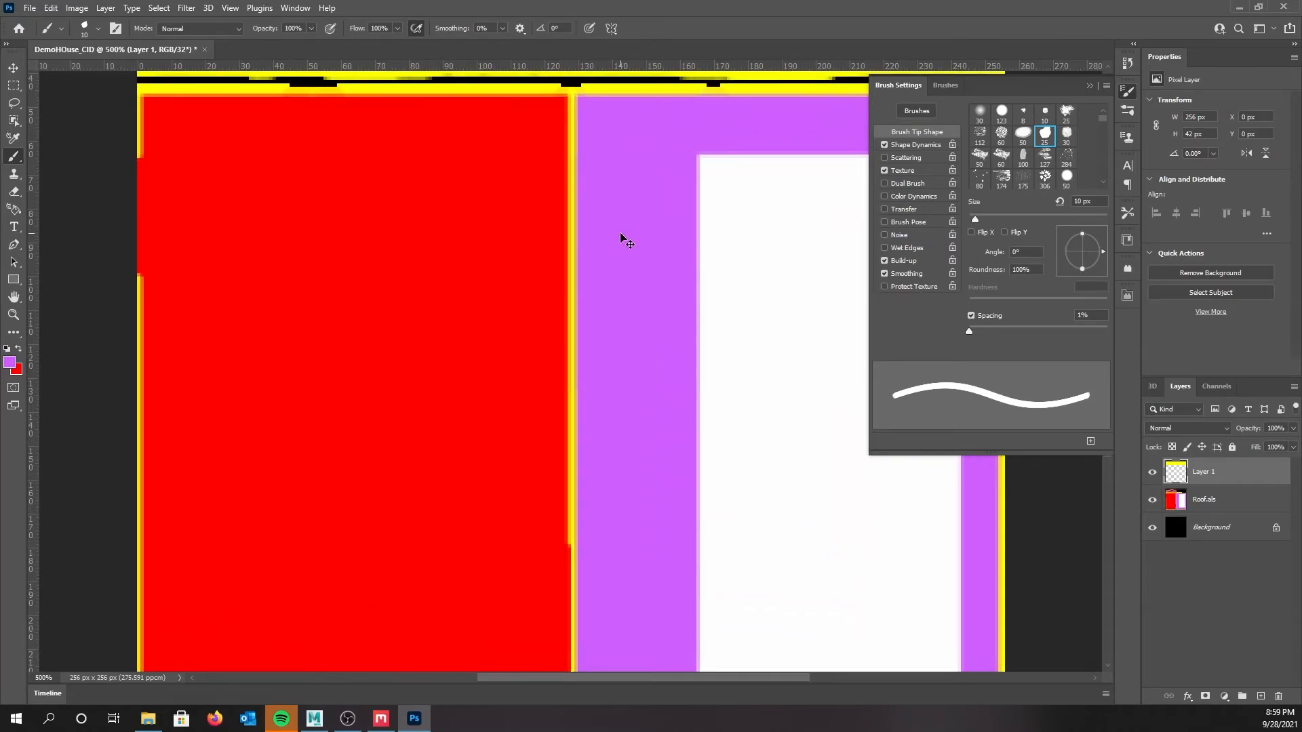
click(1089, 87)
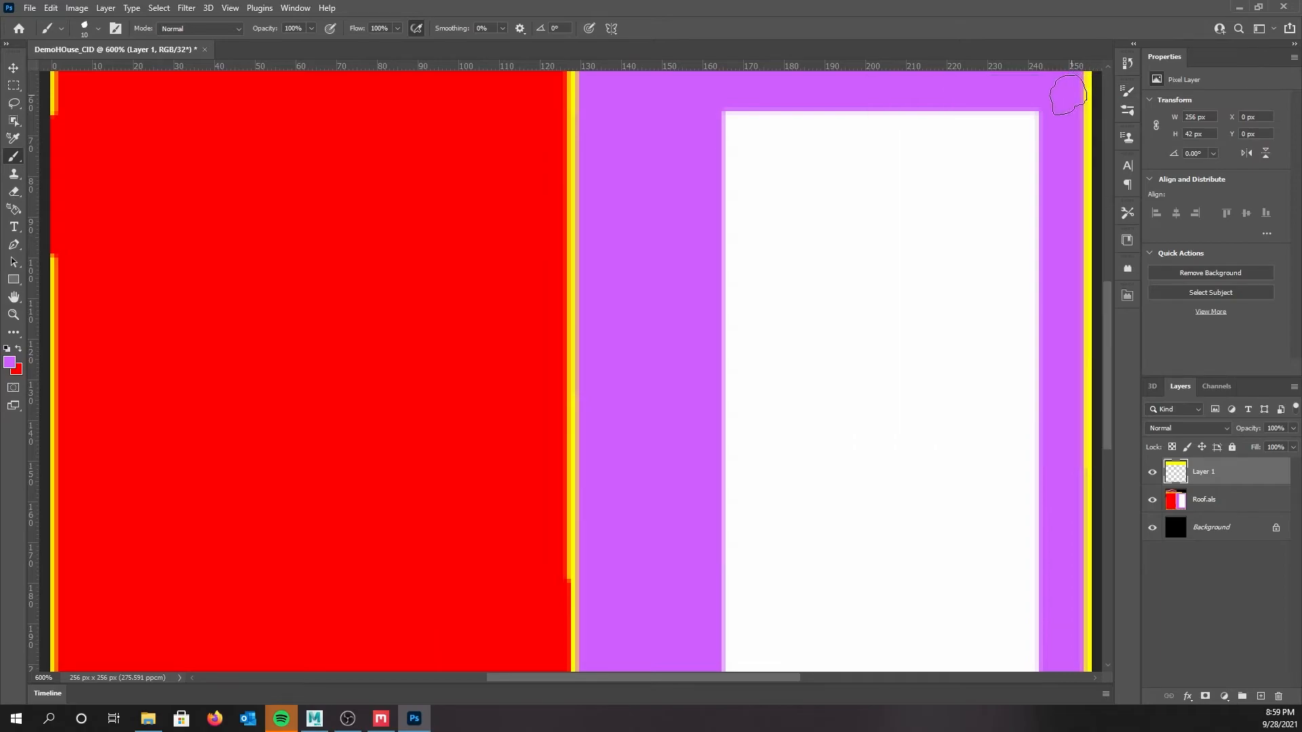
scroll(925, 150, up, 3)
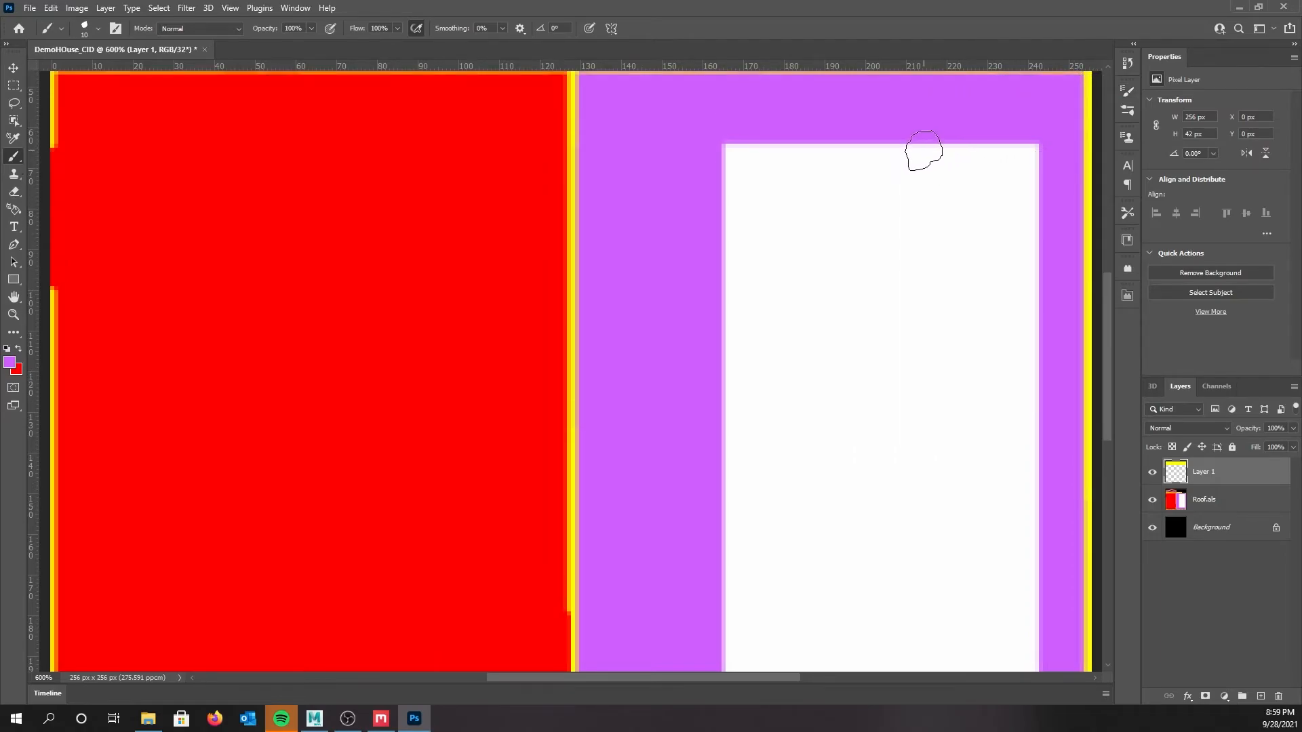
scroll(912, 158, down, 3)
scroll(919, 160, up, 3)
scroll(919, 153, down, 3)
scroll(896, 136, up, 2)
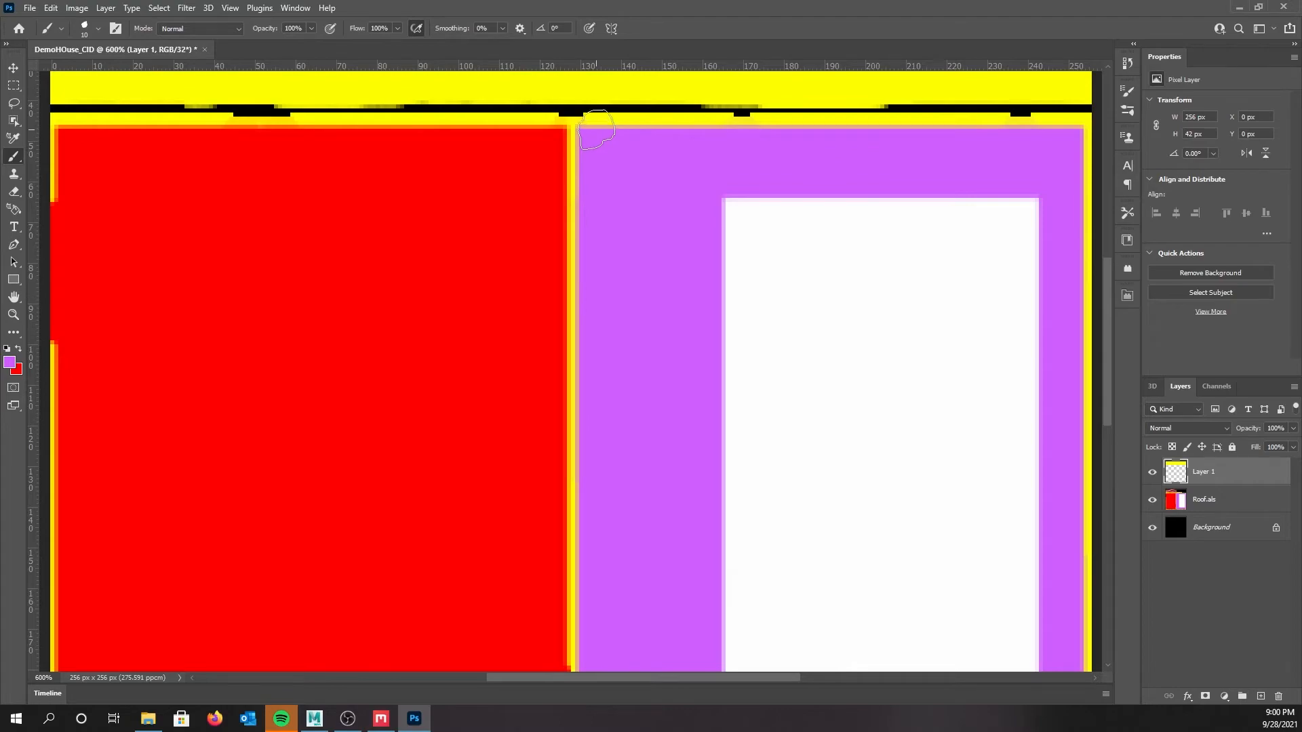
drag(593, 128, 1085, 134)
drag(593, 127, 596, 137)
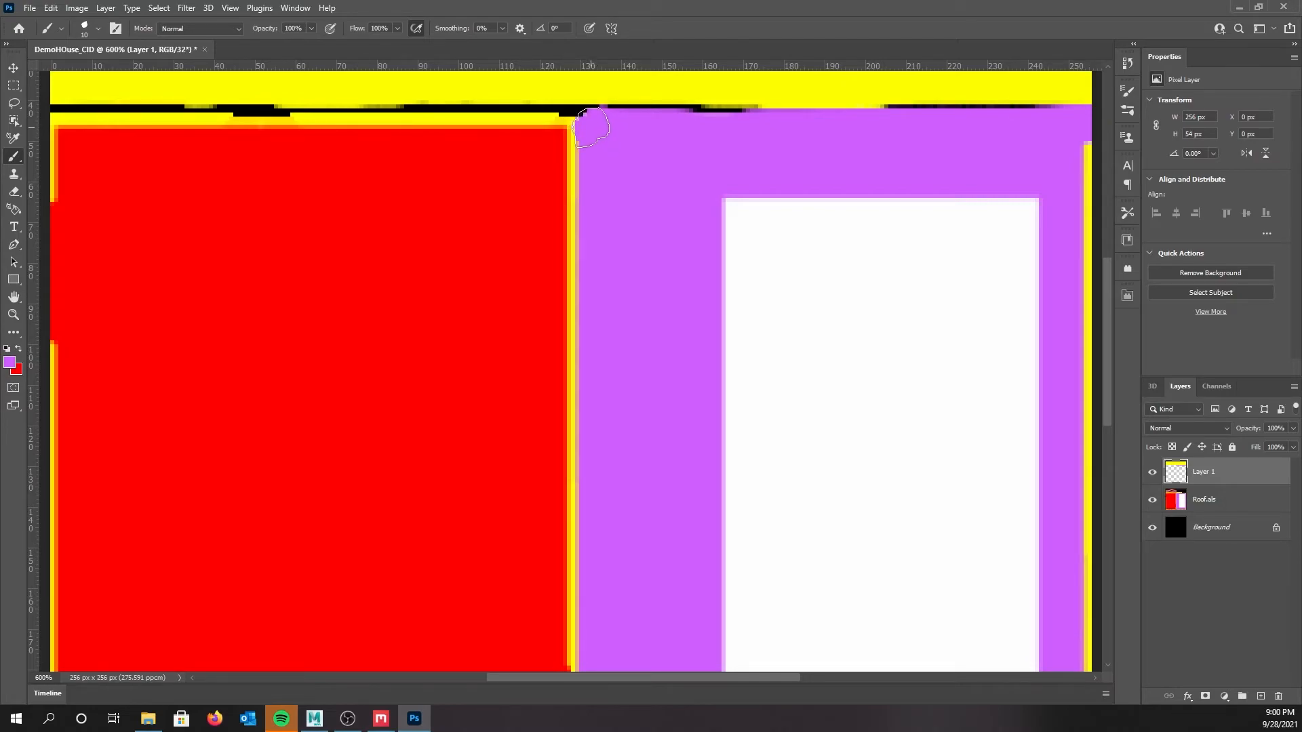
drag(590, 127, 606, 196)
Paint purple over the remaining yellow border along the purple panel's right and bottom edges, out to the canvas edge
click(1082, 153)
mouse_move(1082, 154)
mouse_down()
mouse_move(1085, 655)
mouse_move(1080, 618)
mouse_up()
scroll(1080, 618, down, 6)
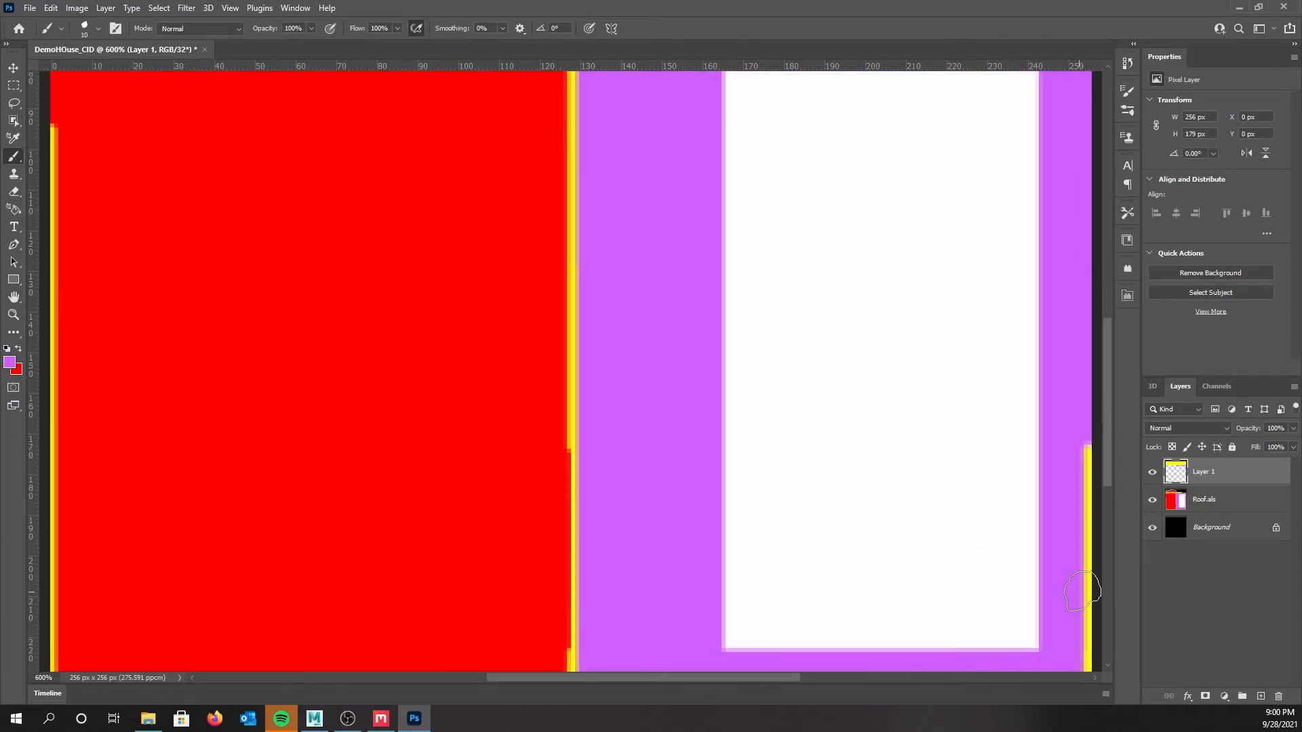
mouse_move(1079, 357)
mouse_down()
mouse_move(1083, 662)
mouse_move(581, 663)
mouse_up()
scroll(703, 166, up, 2)
scroll(703, 166, up, 4)
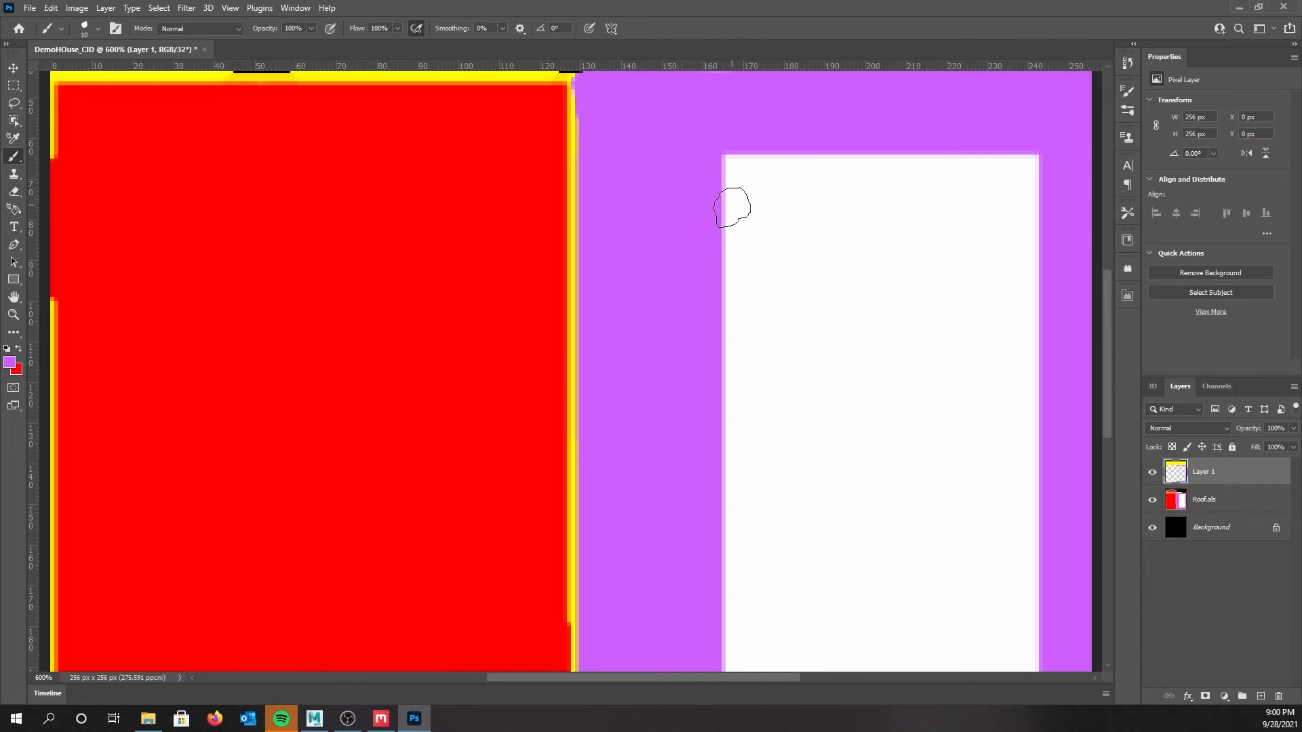
Paint purple down the yellow seam between the red and purple panels, undoing strokes that spill toward the red side
scroll(735, 167, up, 1)
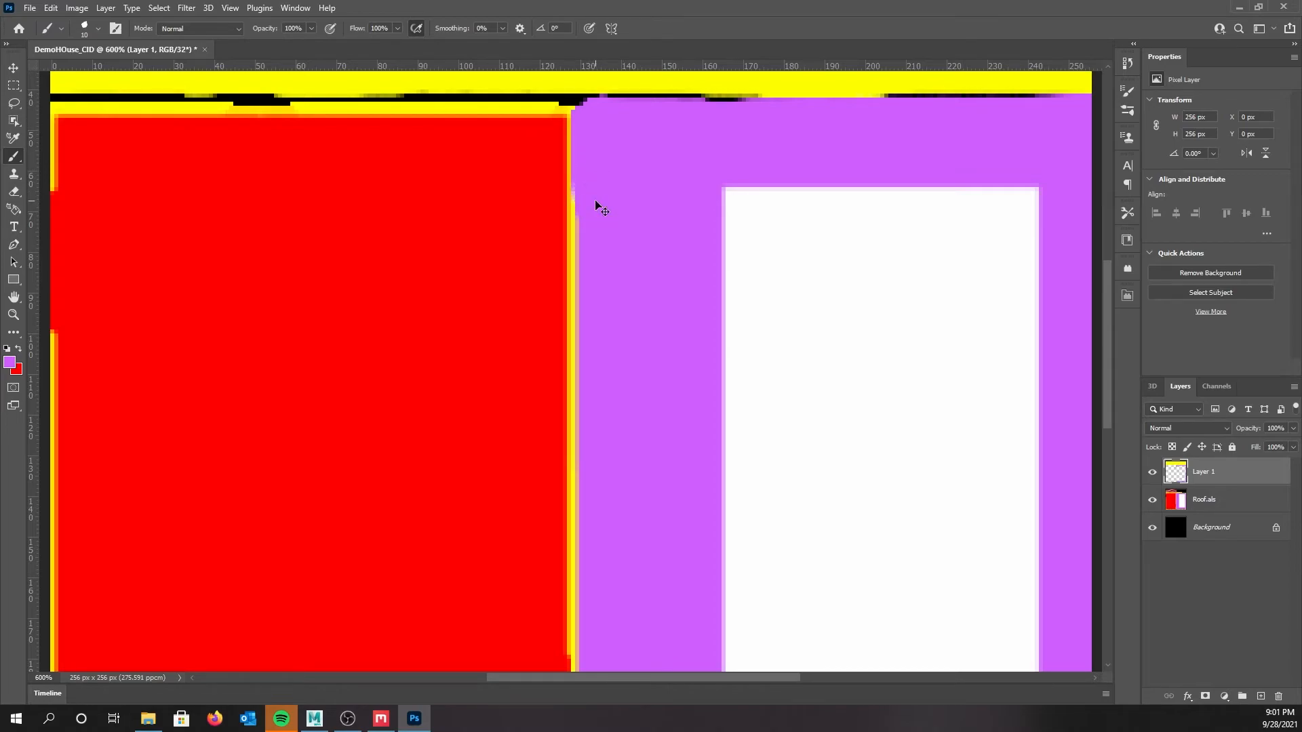
alt+scroll(602, 208, up, 3)
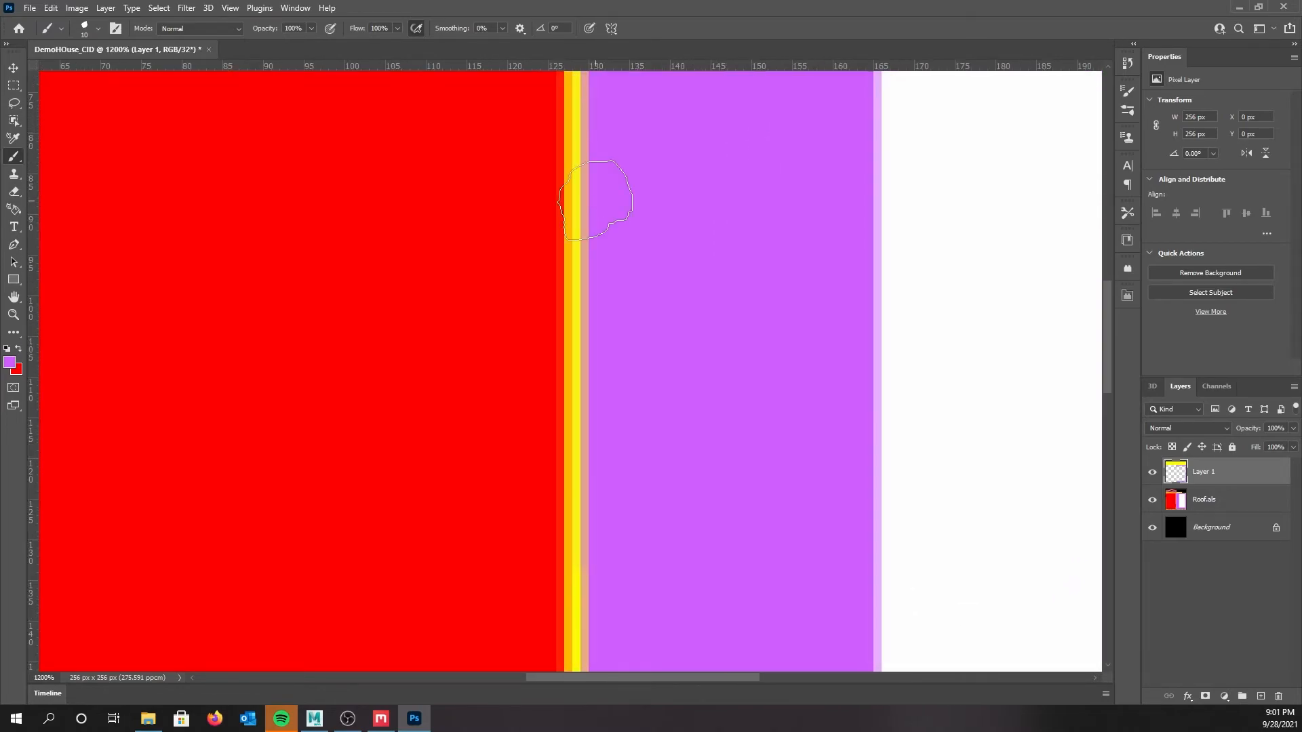
scroll(699, 297, up, 3)
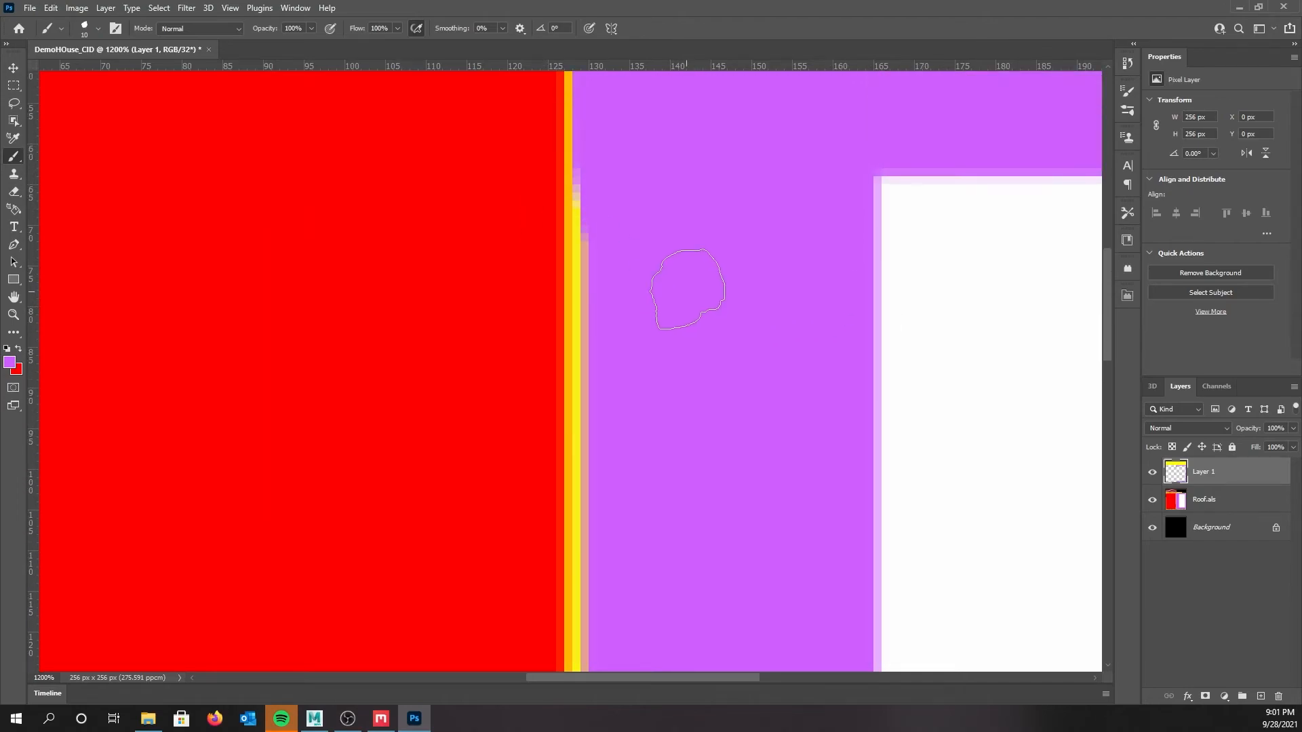
scroll(685, 293, up, 1)
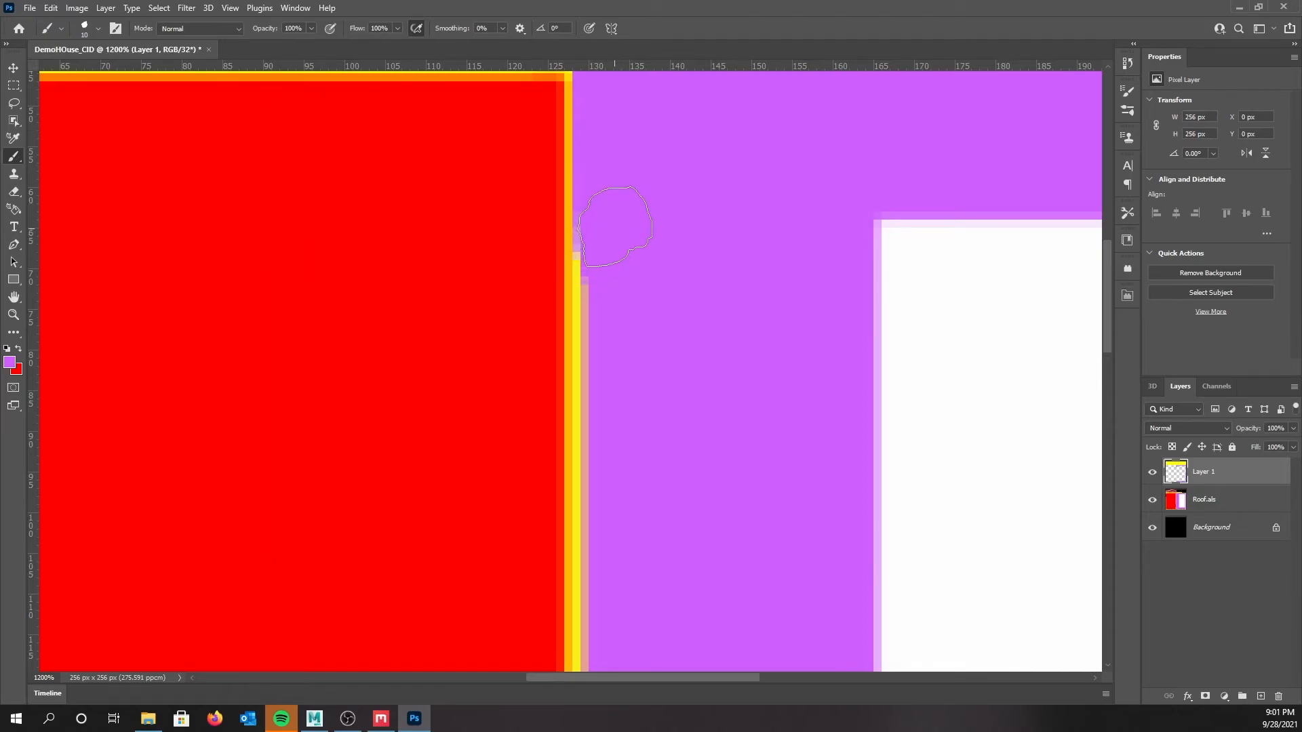
mouse_move(611, 245)
mouse_down()
mouse_move(597, 411)
mouse_move(613, 338)
mouse_up()
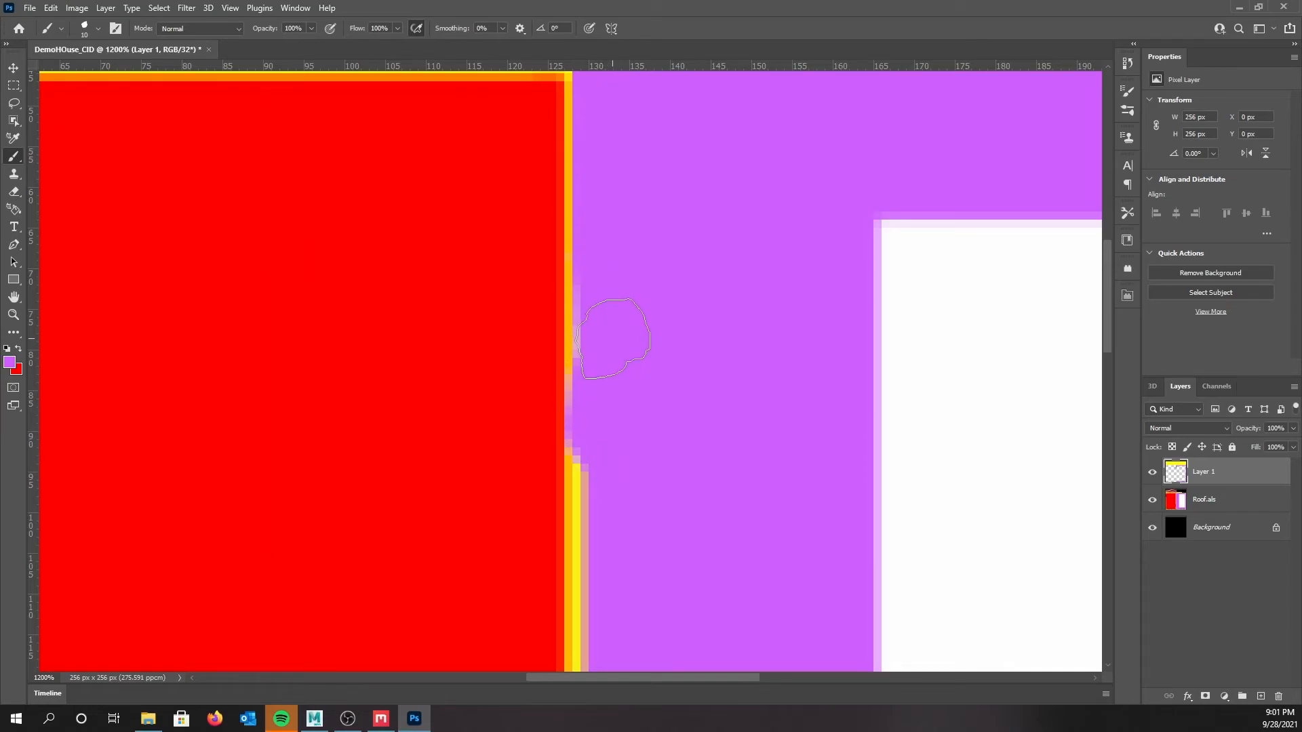
key(ctrl+z)
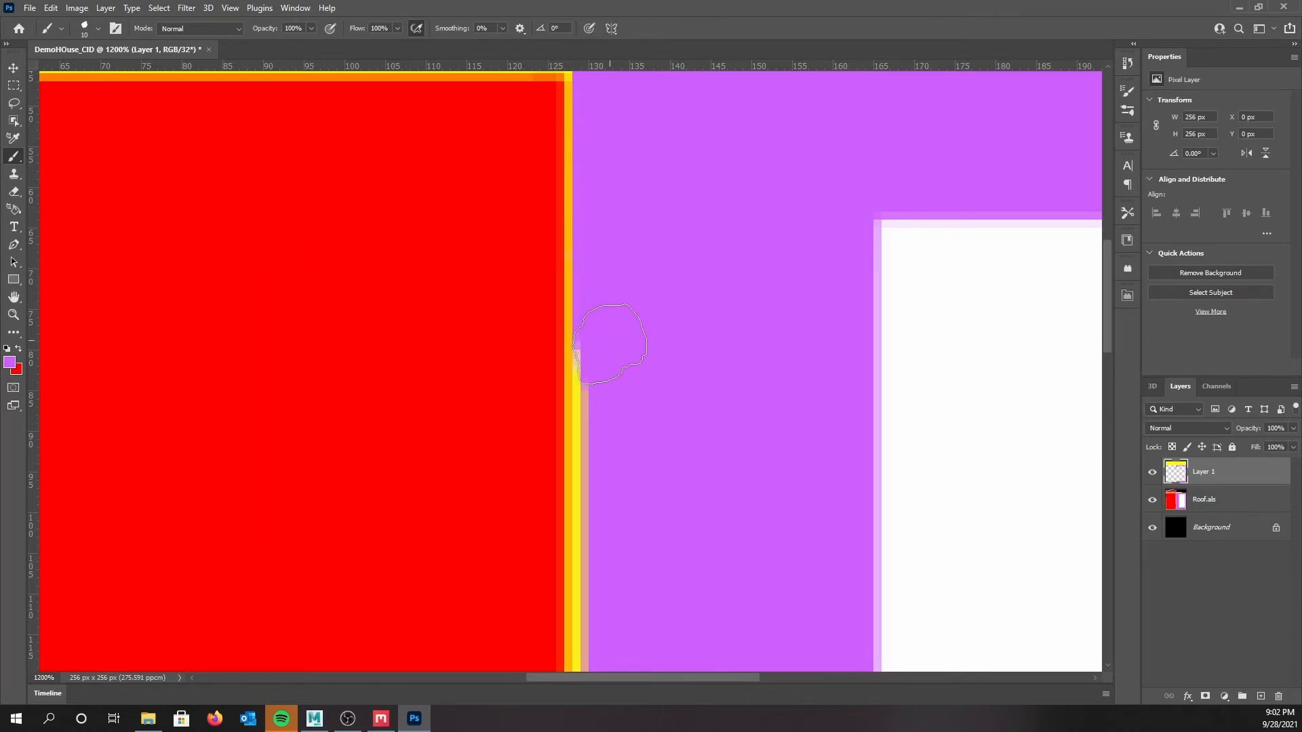
mouse_move(608, 359)
mouse_down()
mouse_move(610, 407)
mouse_move(620, 342)
mouse_up()
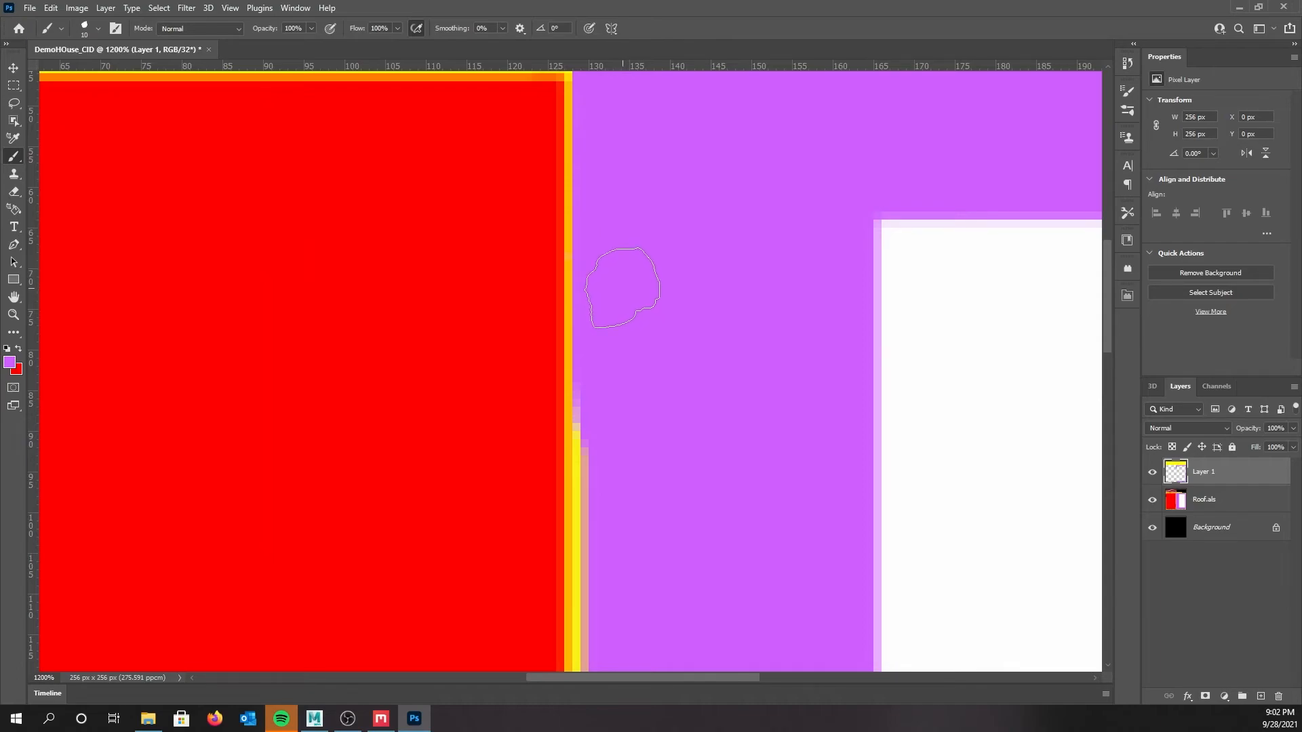
scroll(610, 264, down, 3)
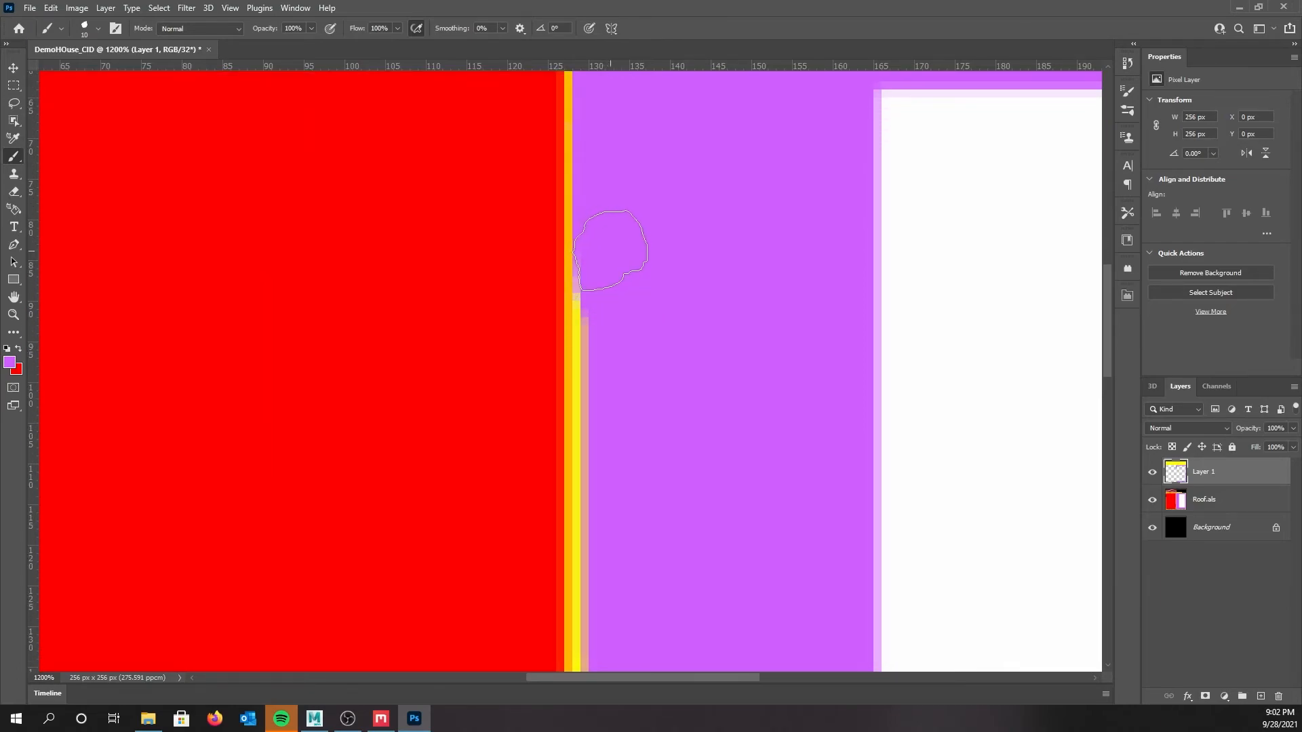
mouse_move(607, 258)
mouse_down()
mouse_move(601, 436)
mouse_move(601, 386)
mouse_move(592, 415)
mouse_up()
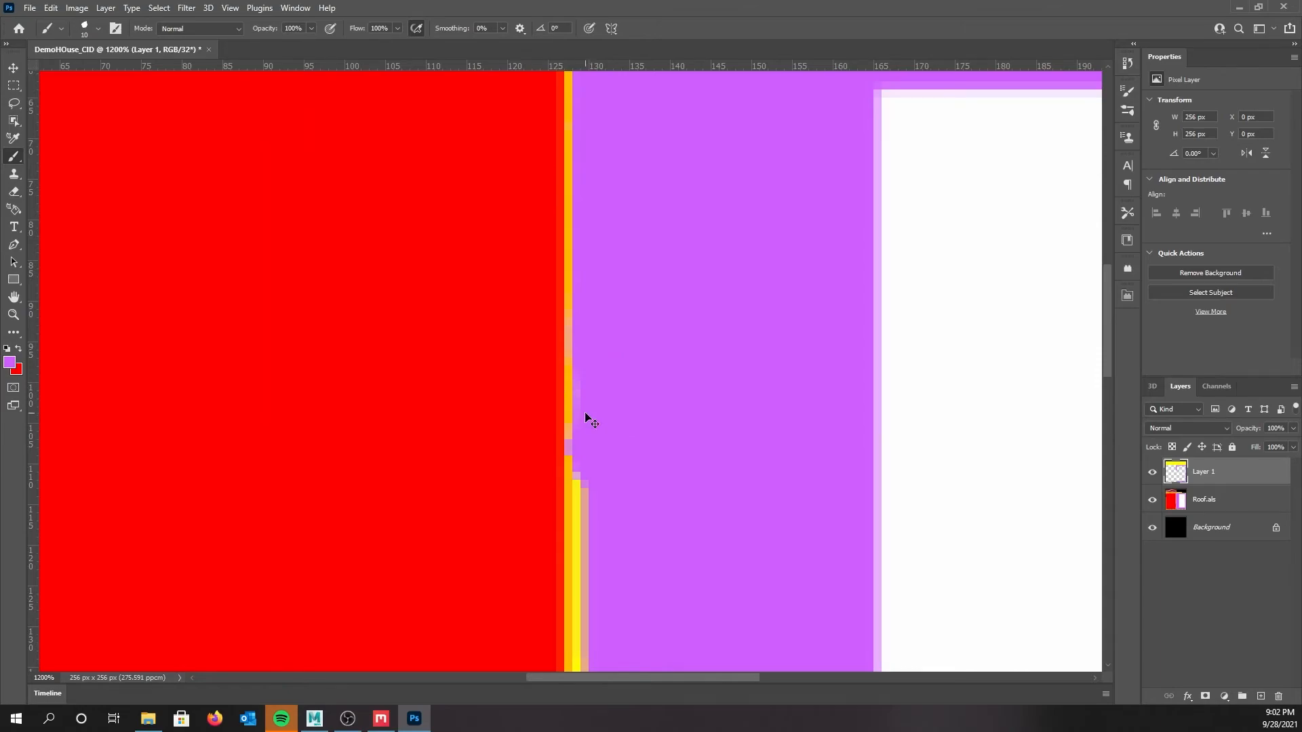
key(ctrl+z)
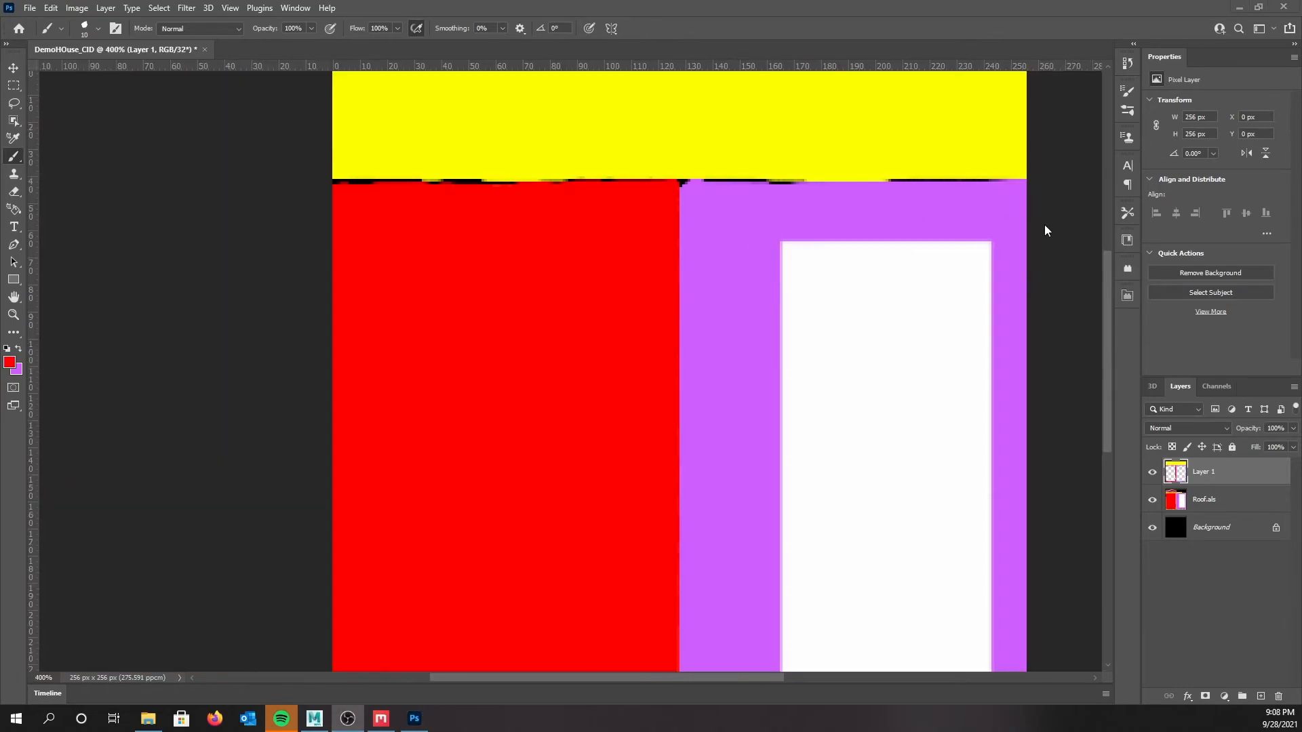
Examine the painted roof map from top to bottom, checking the seams and edges between its color areas
scroll(683, 292, down, 3)
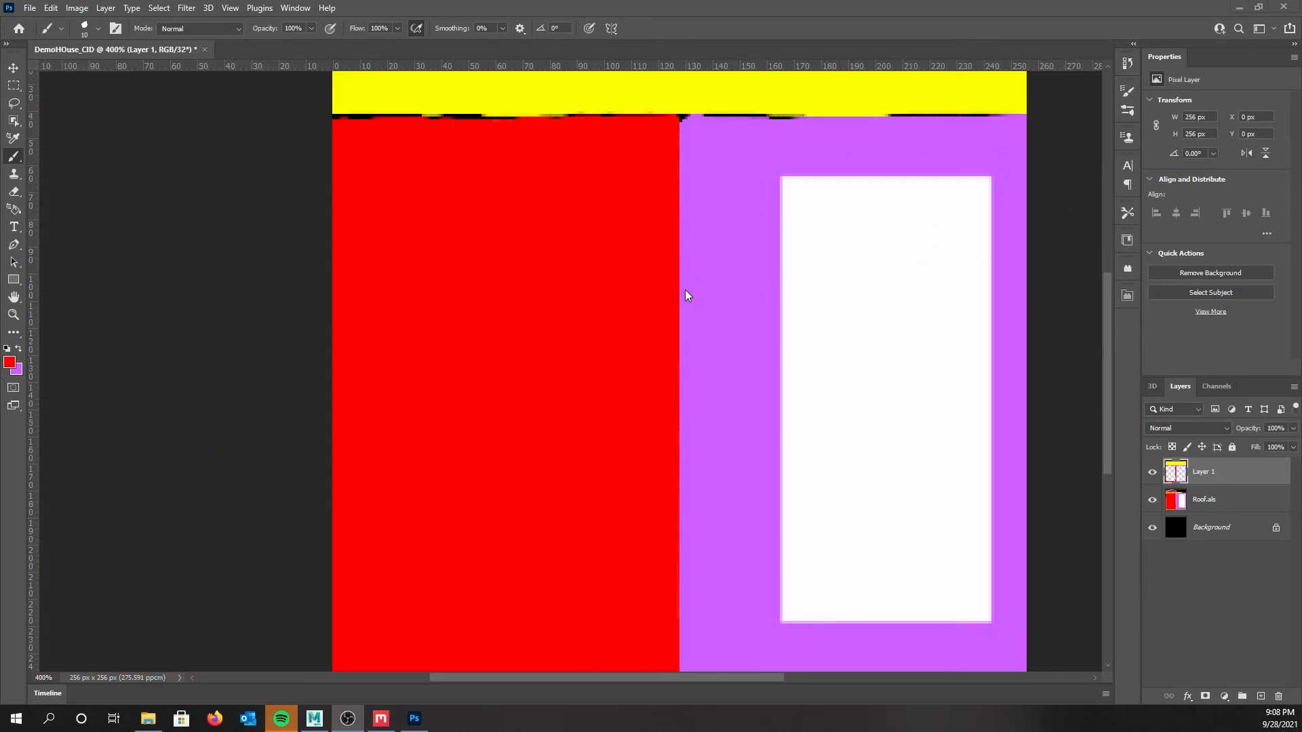
scroll(678, 295, up, 3)
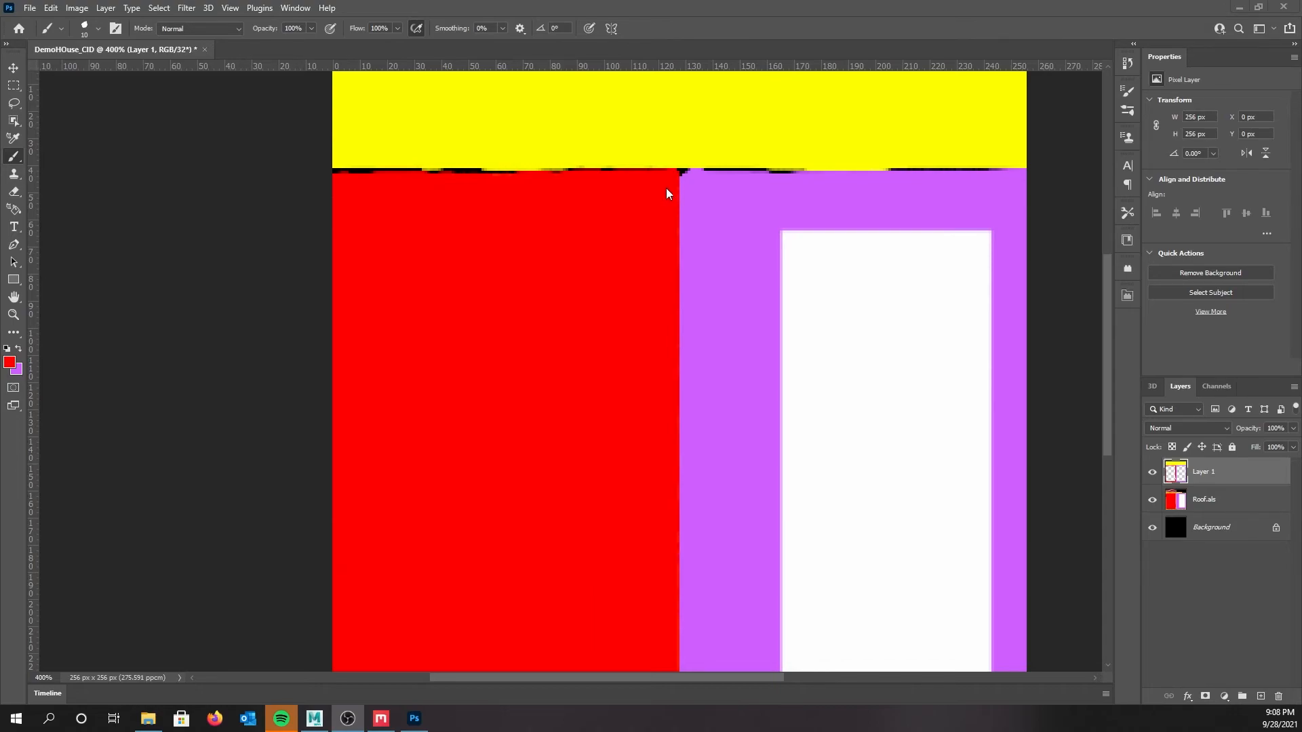
scroll(661, 190, up, 3)
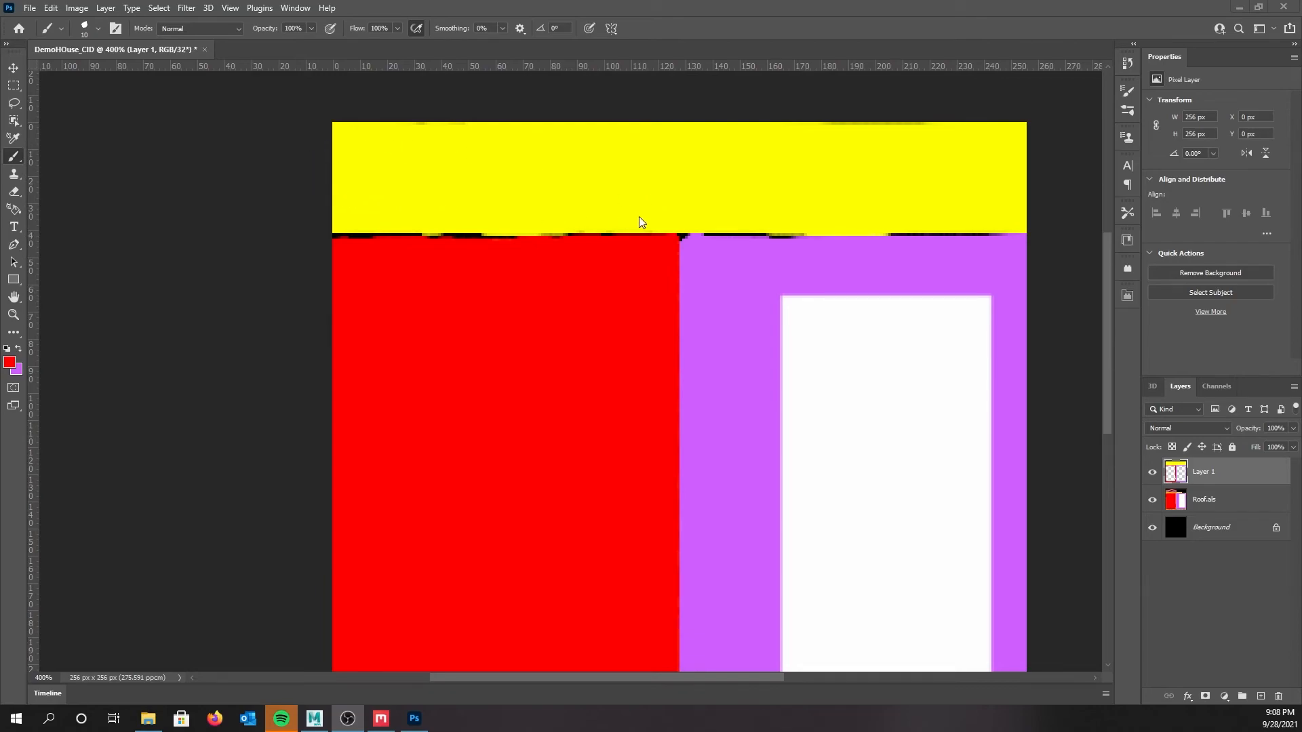
scroll(674, 311, down, 10)
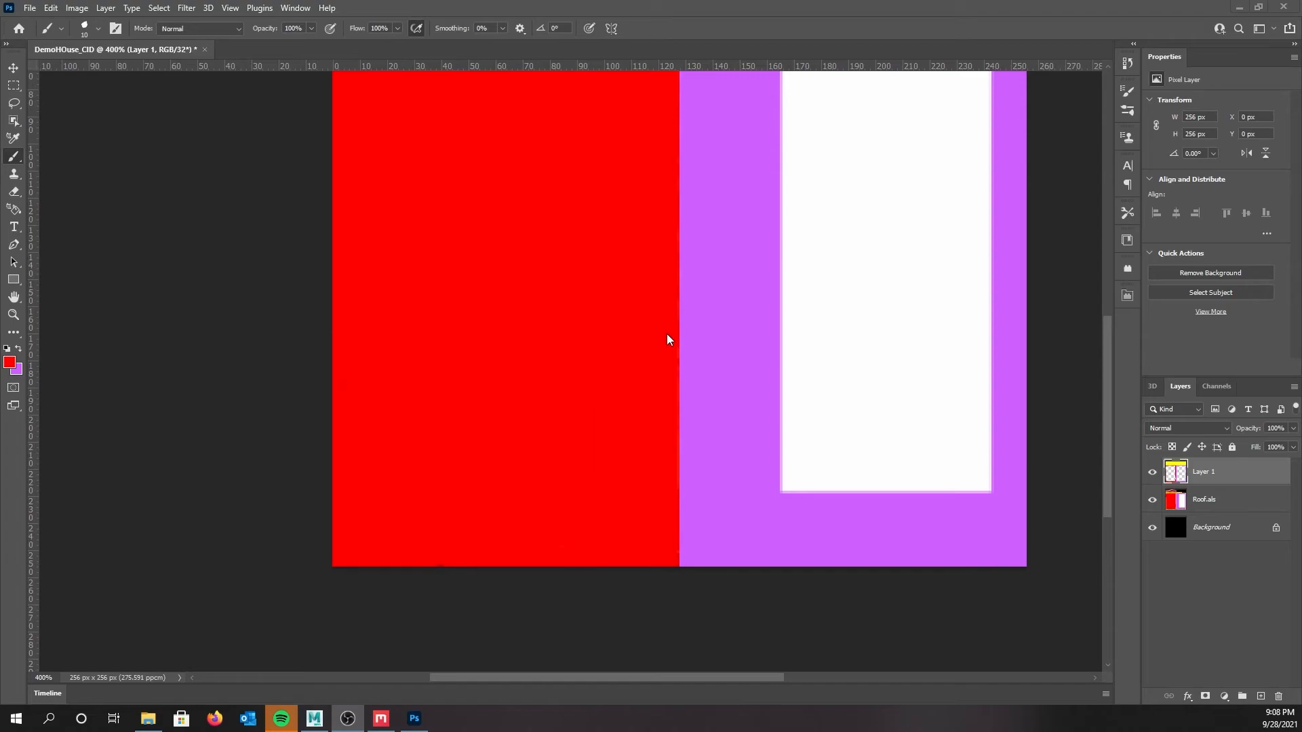
scroll(658, 336, up, 9)
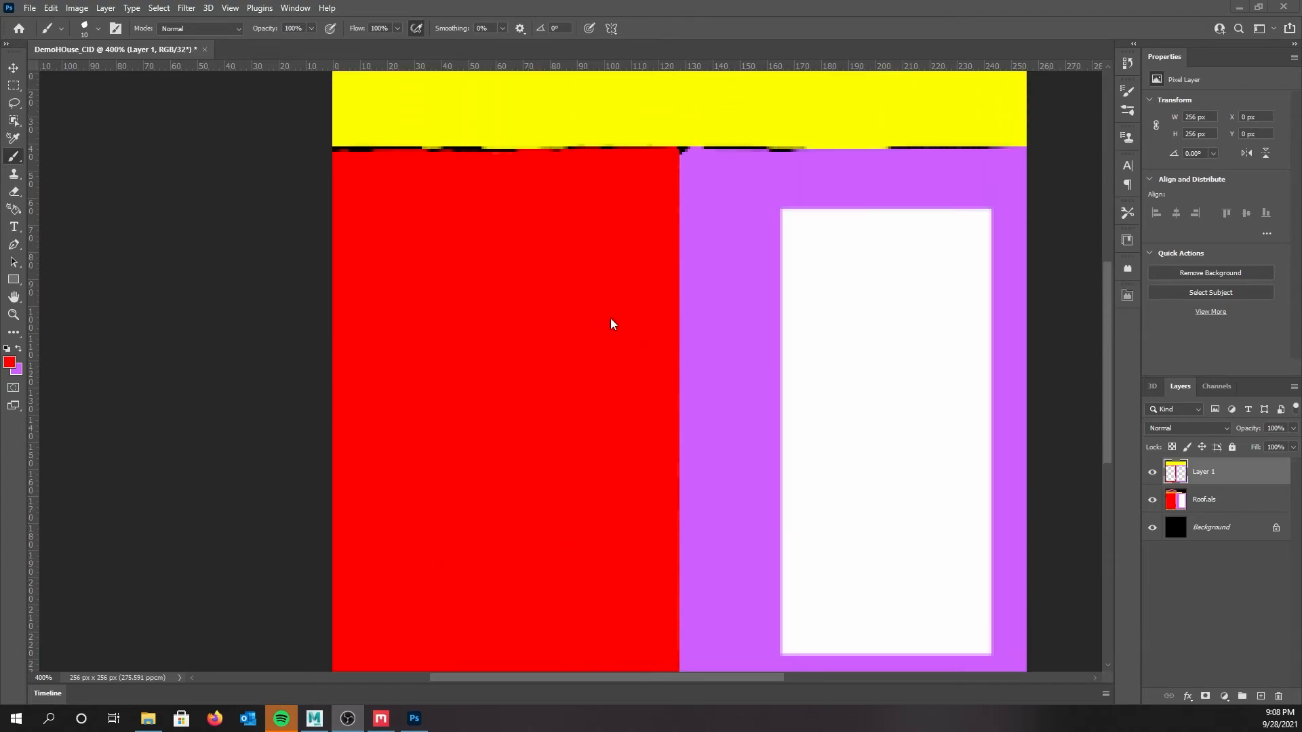
scroll(568, 315, up, 2)
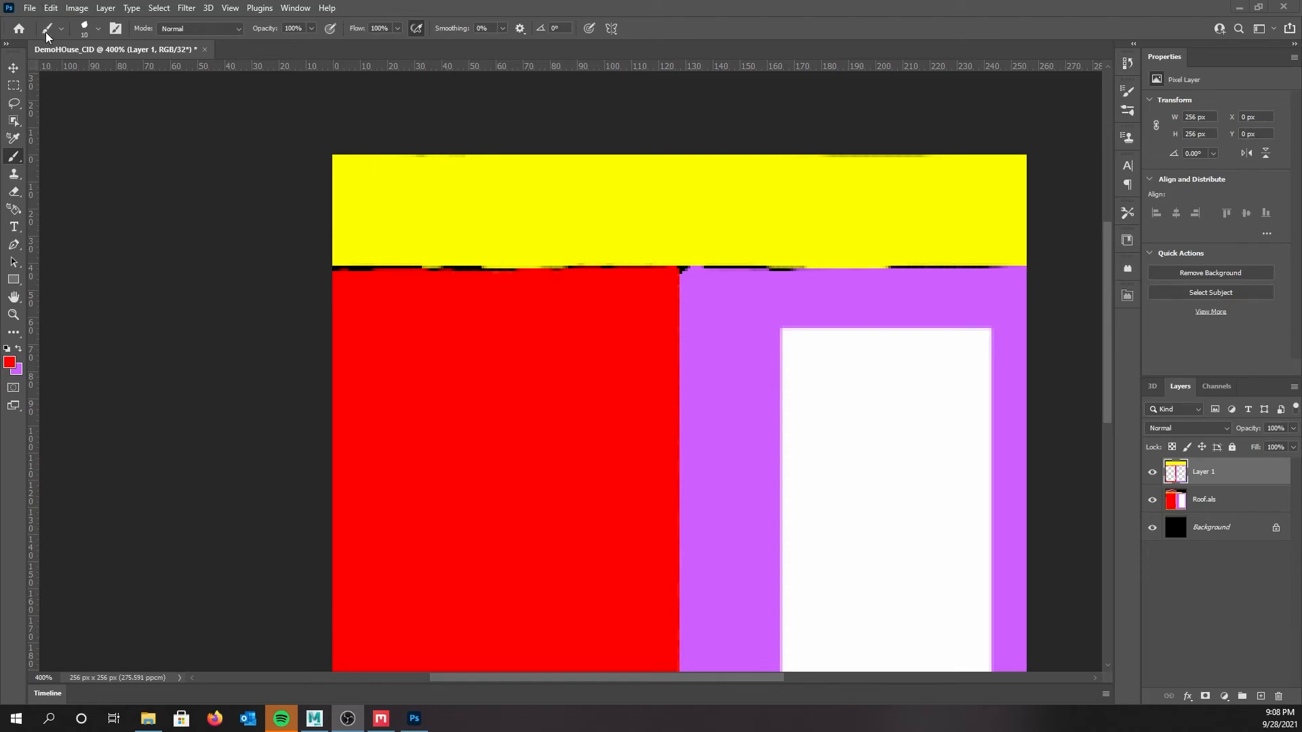
scroll(394, 170, down, 4)
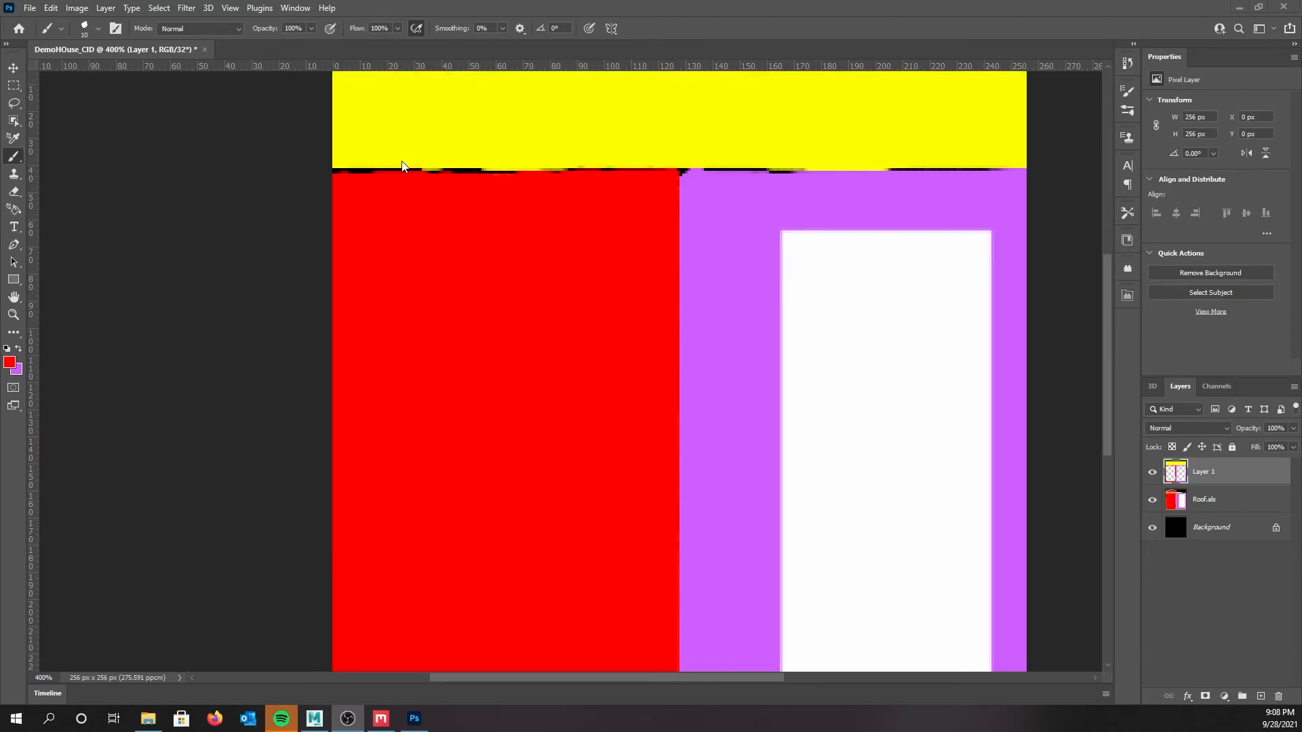
Save the document on the computer as DemoHOuse_CID.psd in the UpdatedColorID folder with Maximize Compatibility on
click(30, 9)
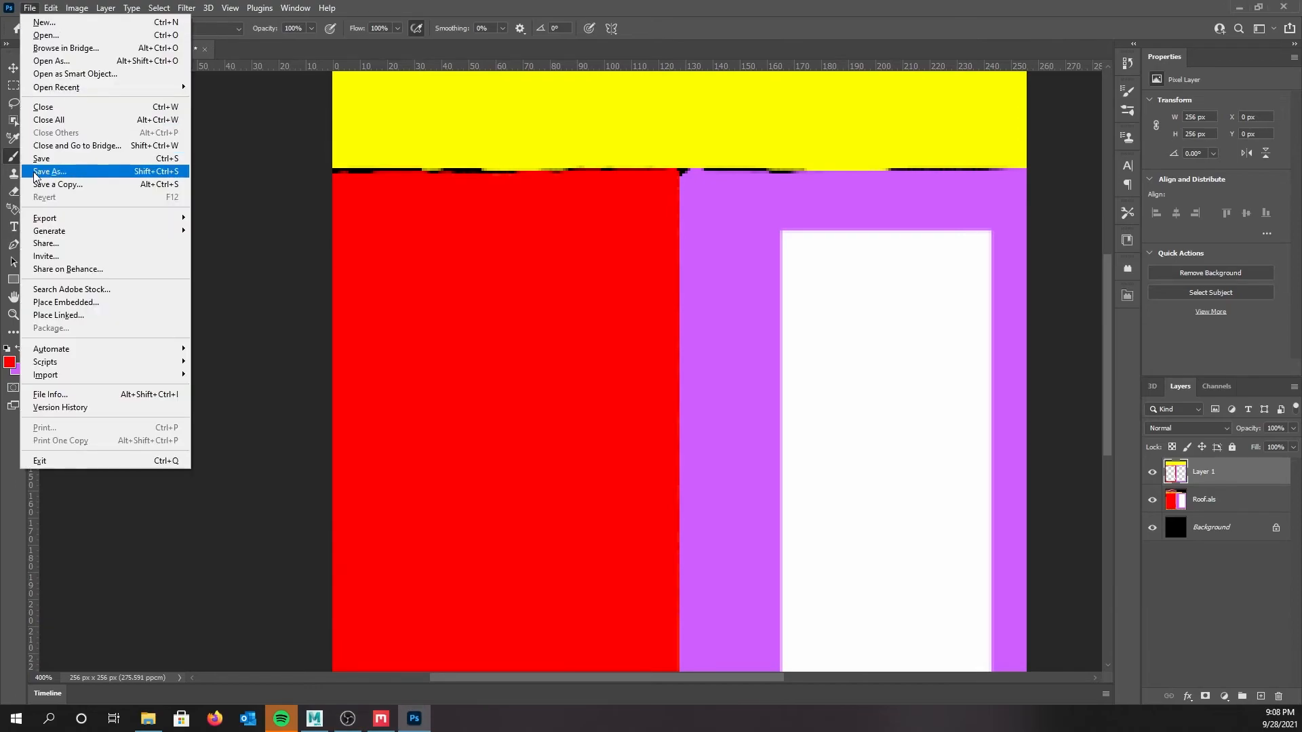
click(48, 158)
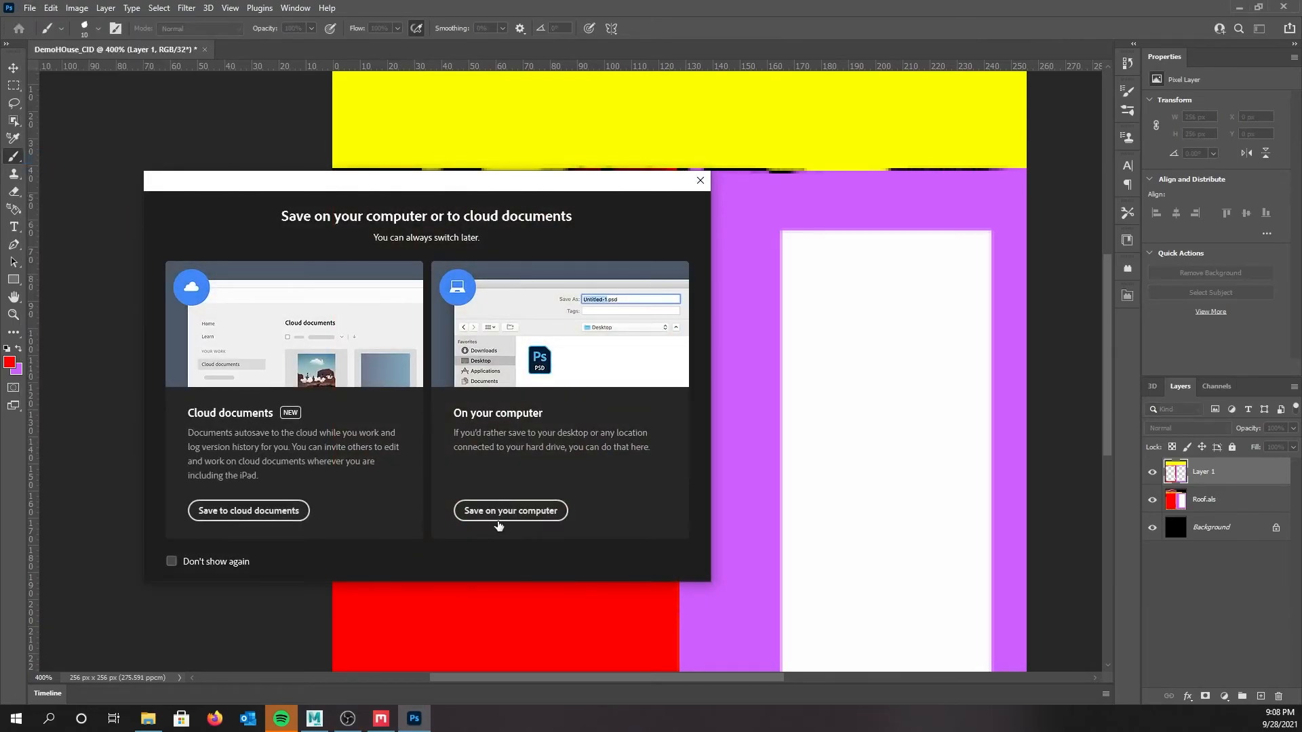
click(501, 512)
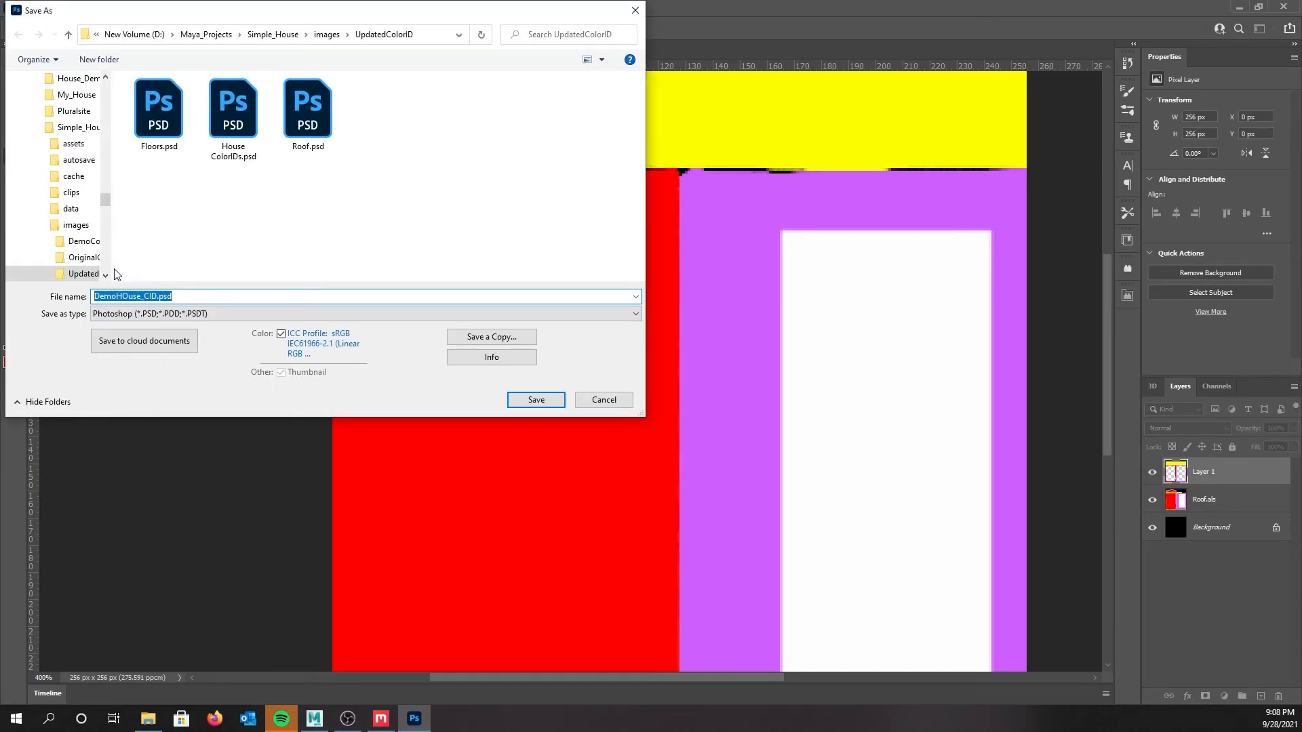
click(543, 402)
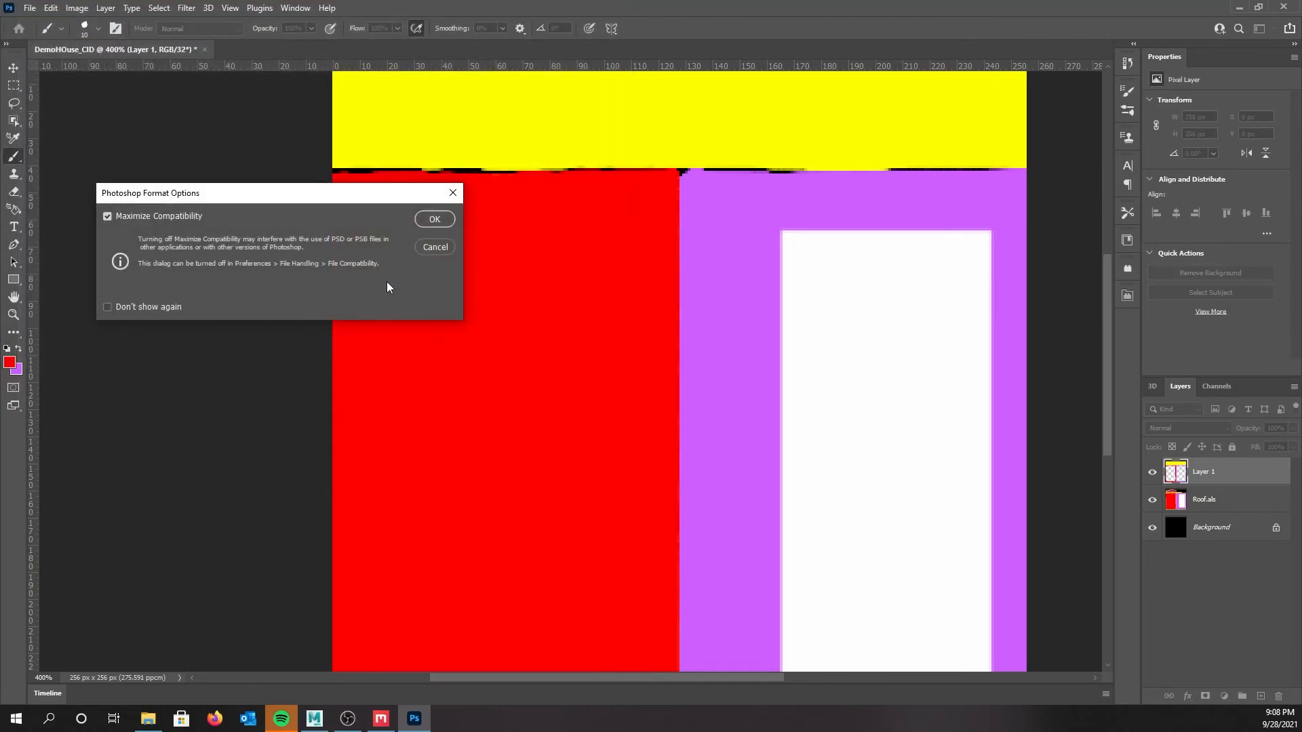
click(430, 217)
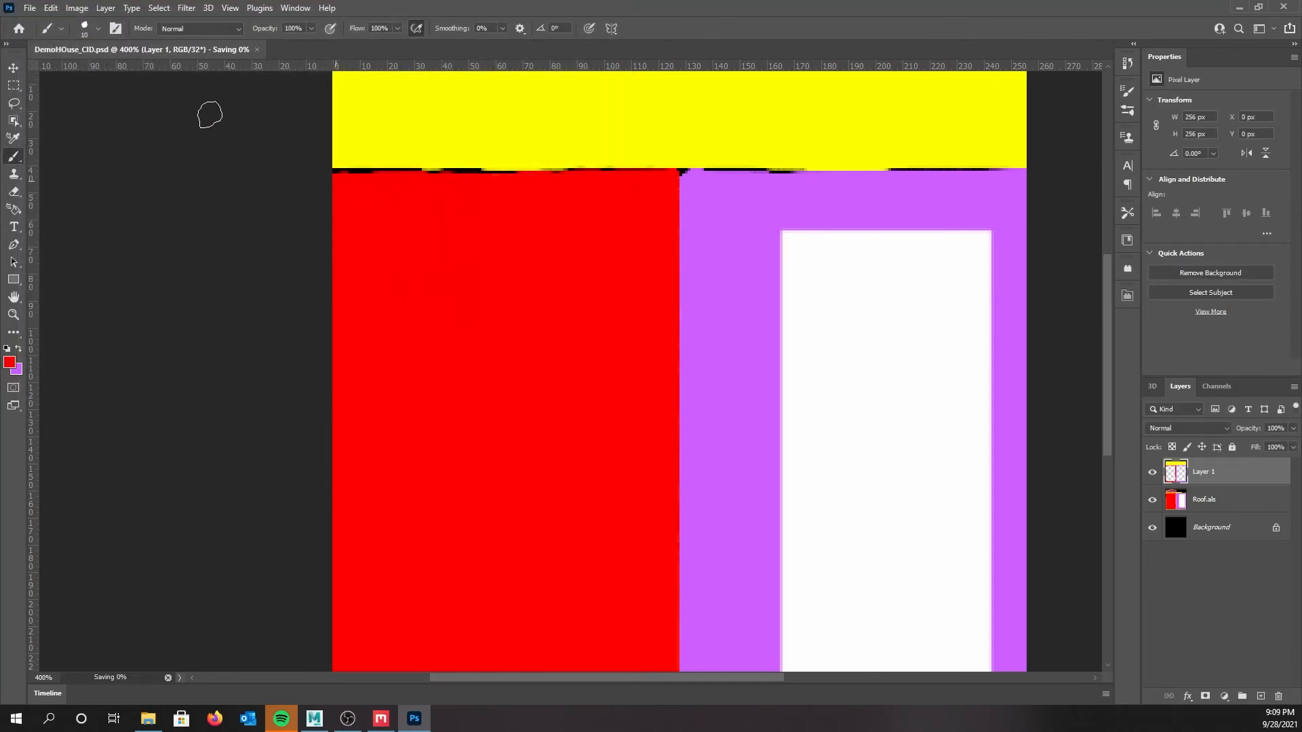
Start a quick PNG export of the roof map and name the file Roof_Updated.png
click(28, 8)
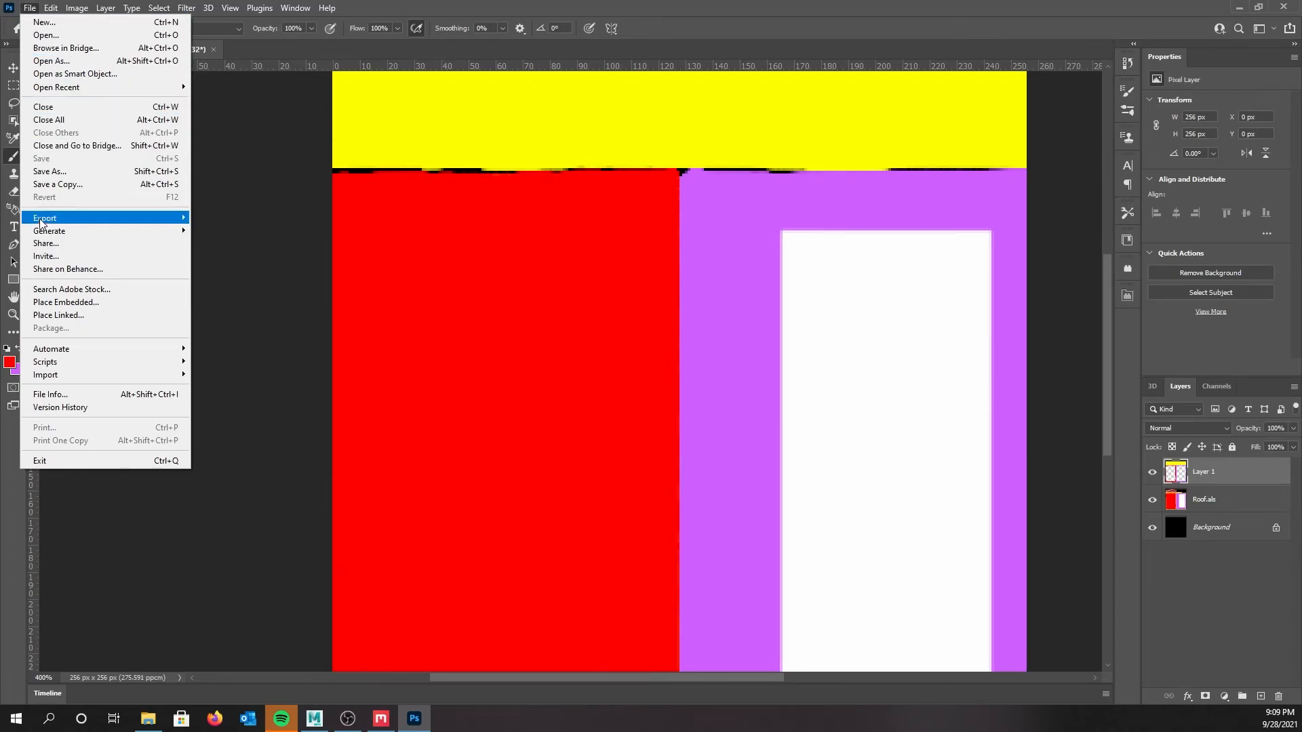
mouse_move(44, 221)
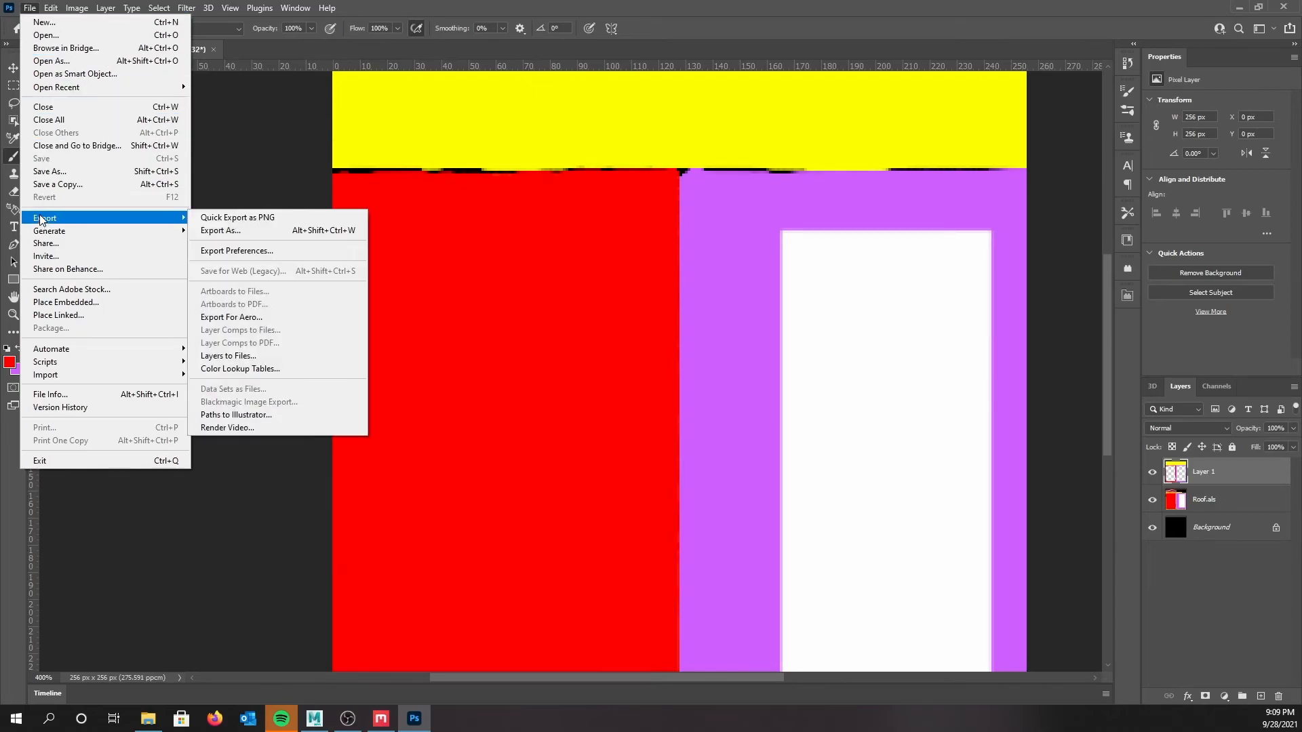
click(232, 218)
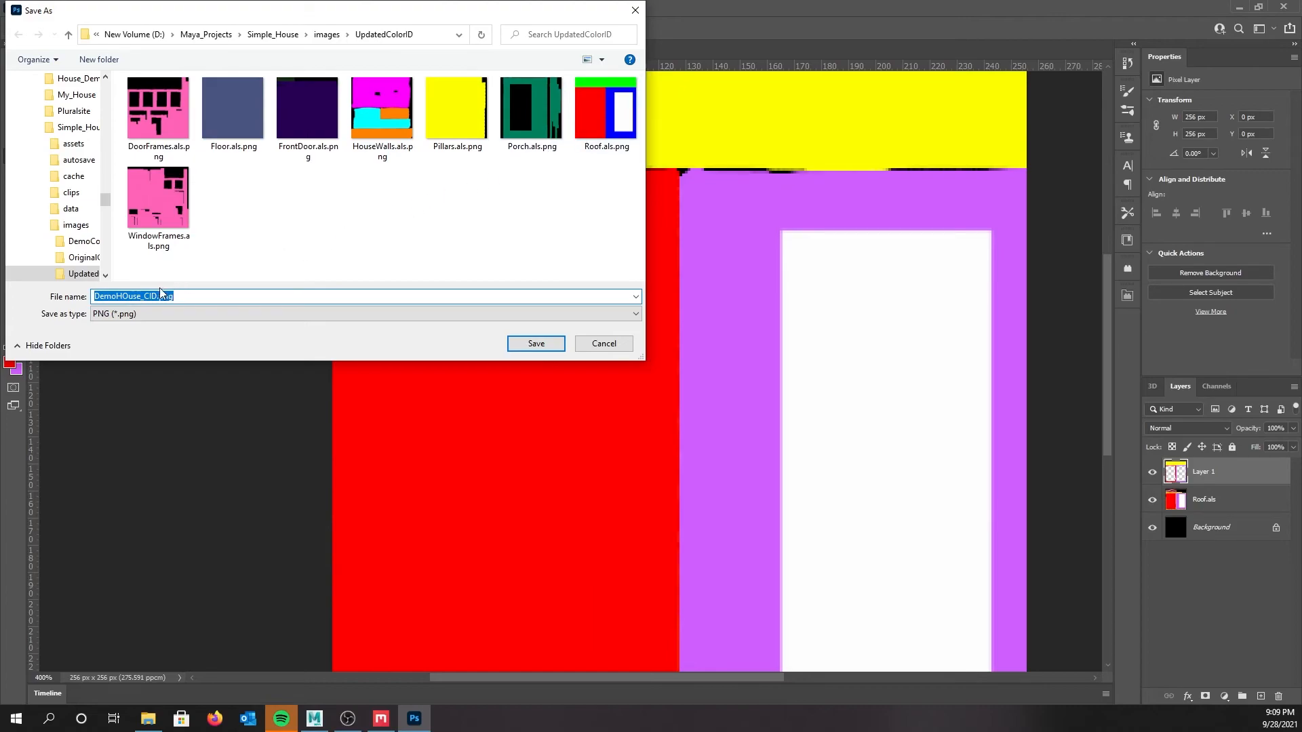
click(140, 297)
key(BackSpace)
key(BackSpace)
key(BackSpace)
key(BackSpace)
key(BackSpace)
key(BackSpace)
key(BackSpace)
key(BackSpace)
key(BackSpace)
text(Roof)
key(BackSpace)
text(Updated)
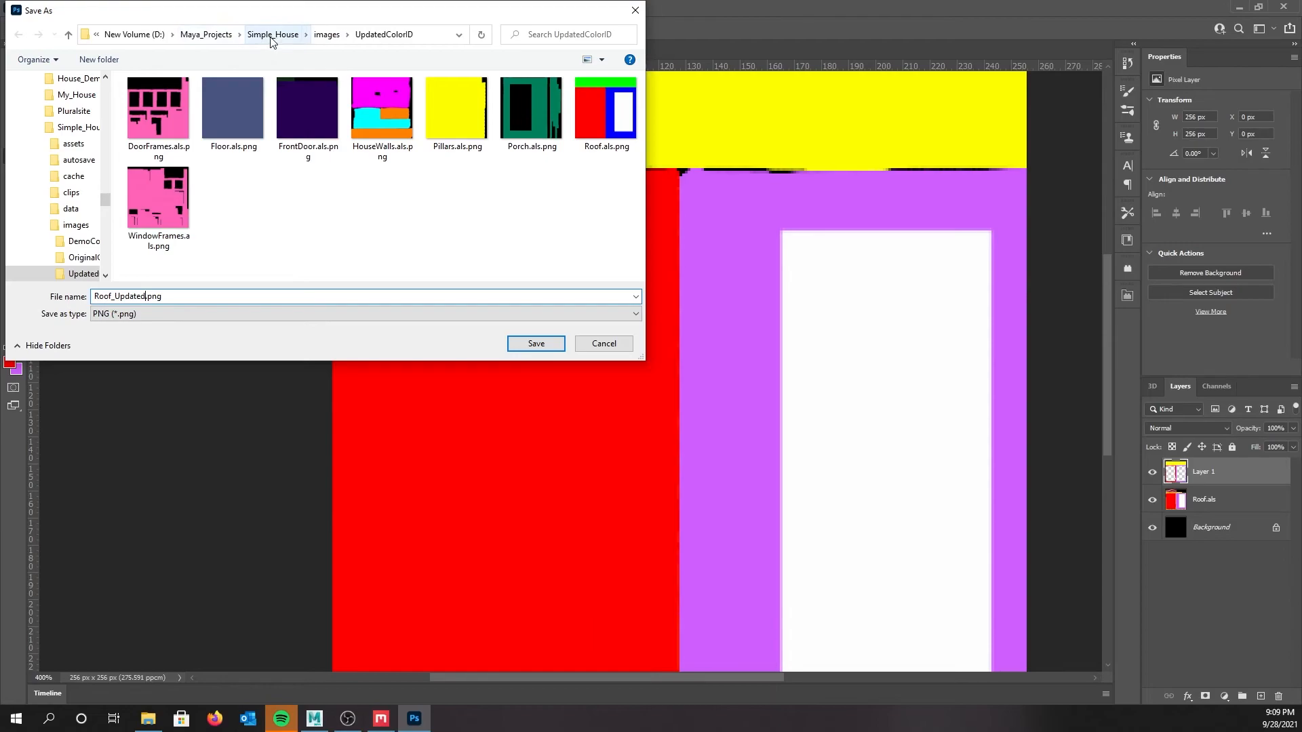
Save the roof PNG in the DemoColorID folder inside the Simple_House project's images folder
click(326, 35)
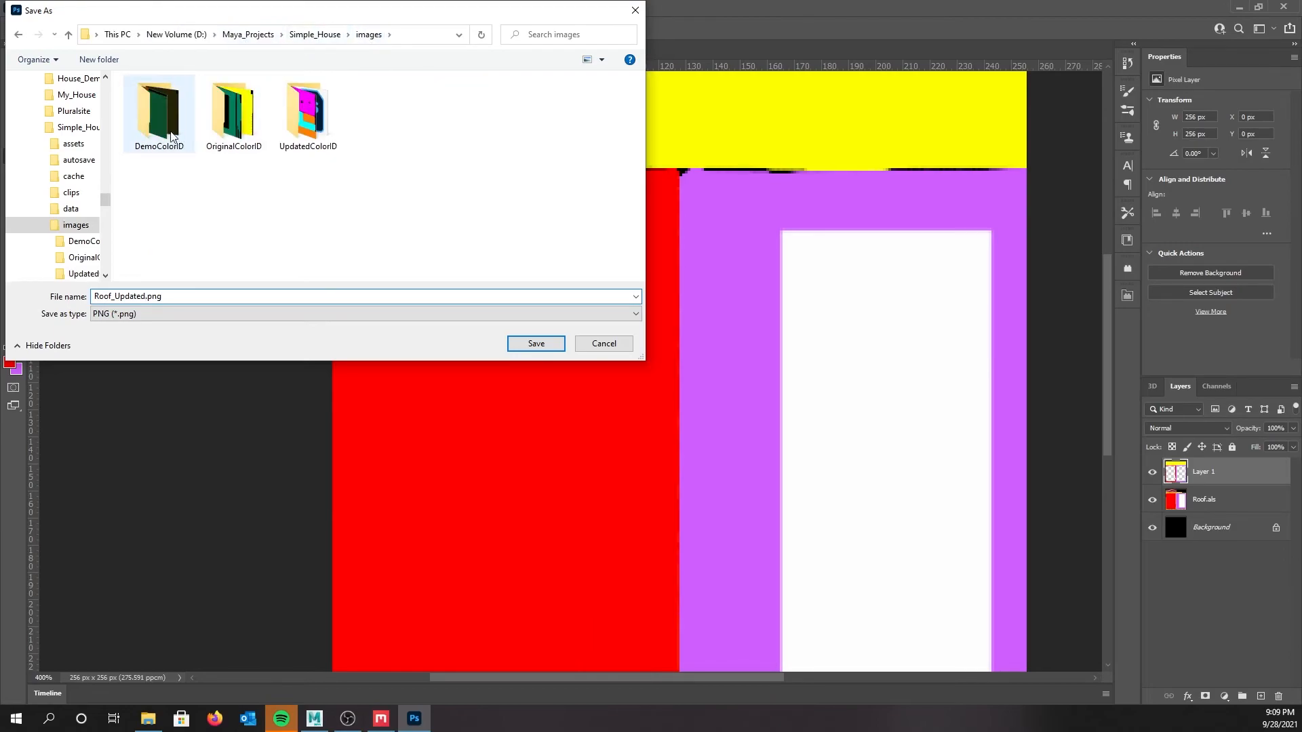
double_click(172, 138)
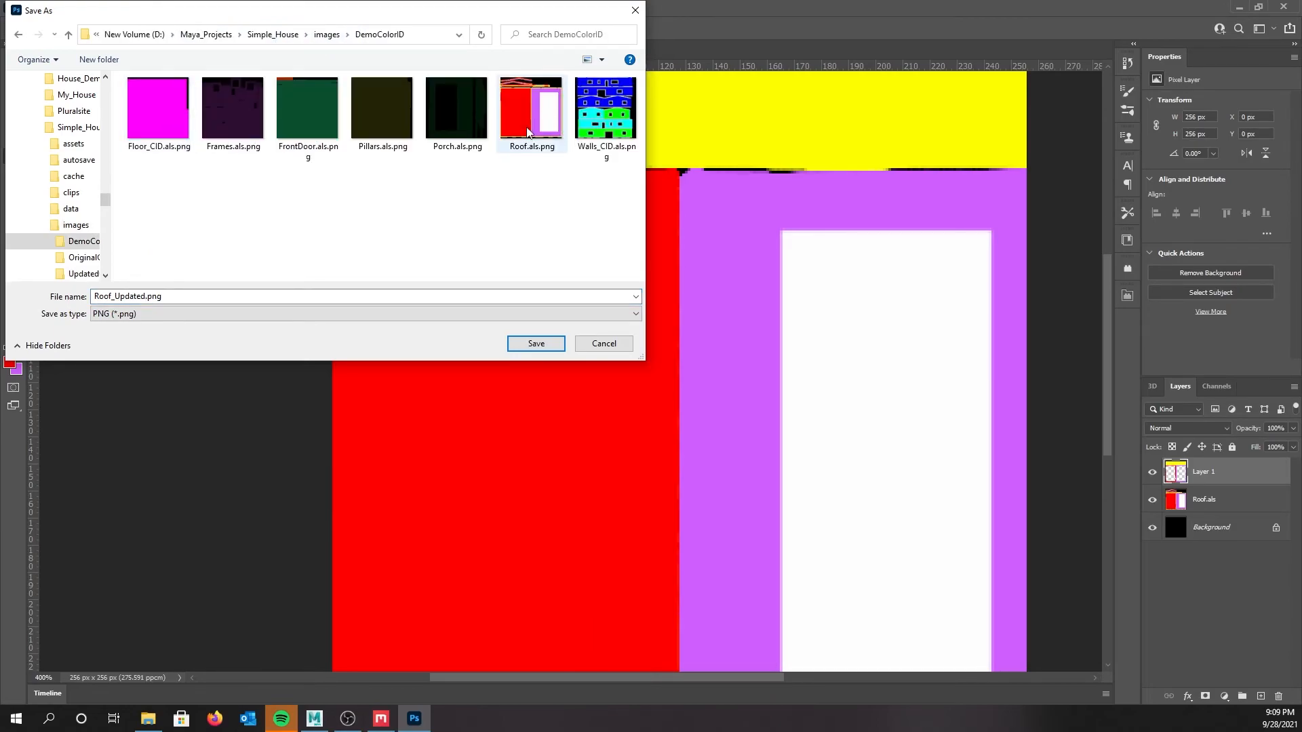
click(539, 344)
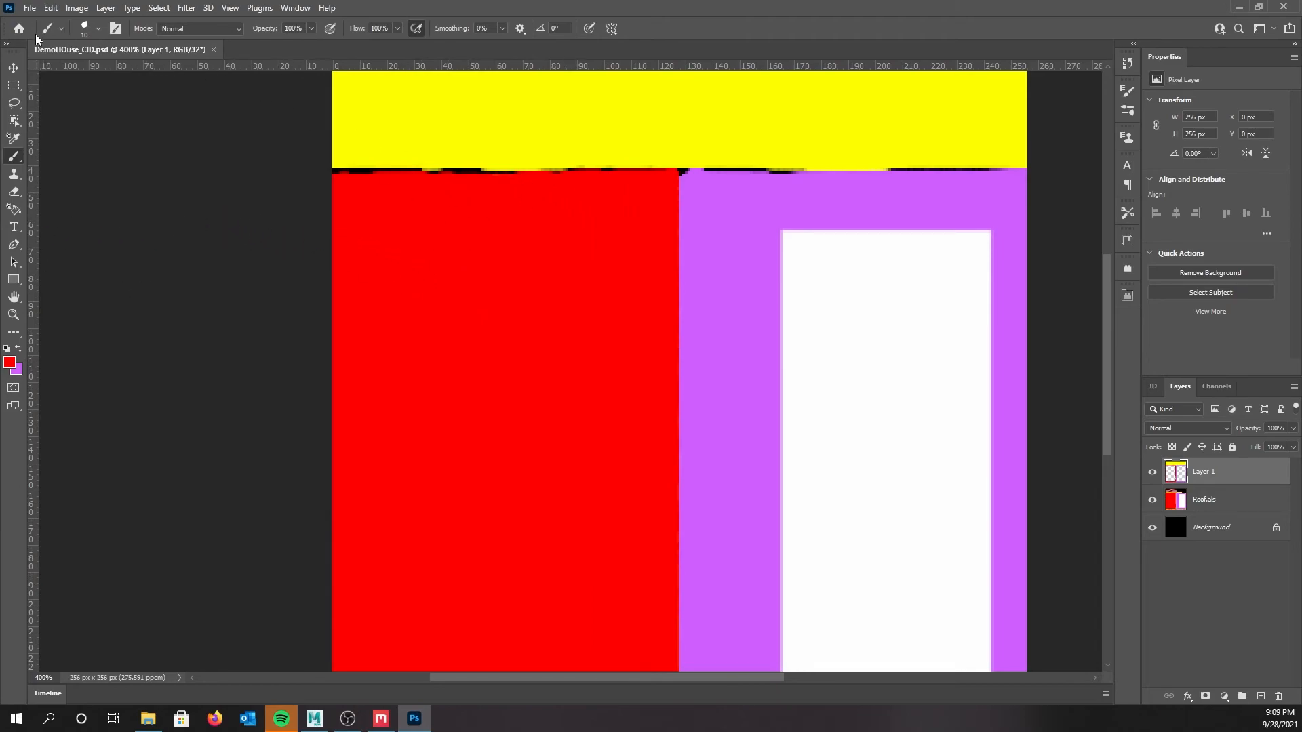
Create a new 256 x 256 px, 32-bit RGB document with a black background, named Walls_Updated
click(31, 8)
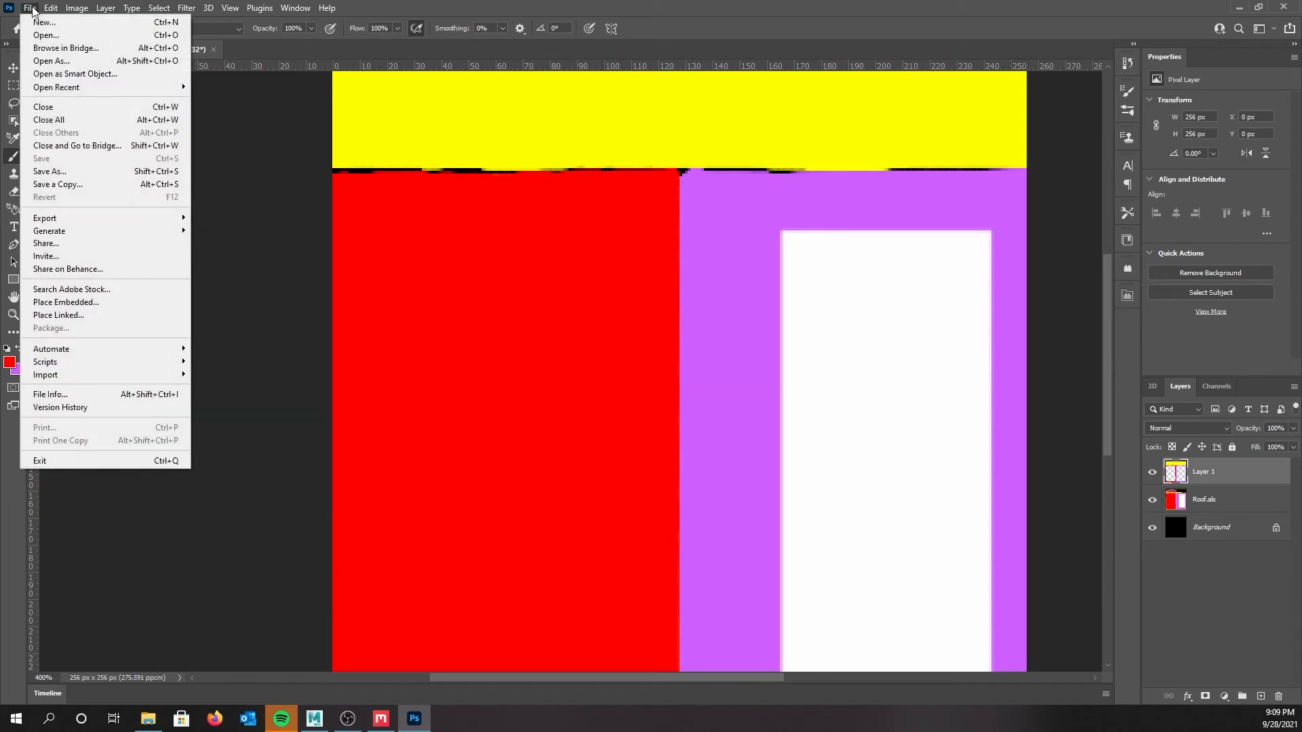
click(40, 23)
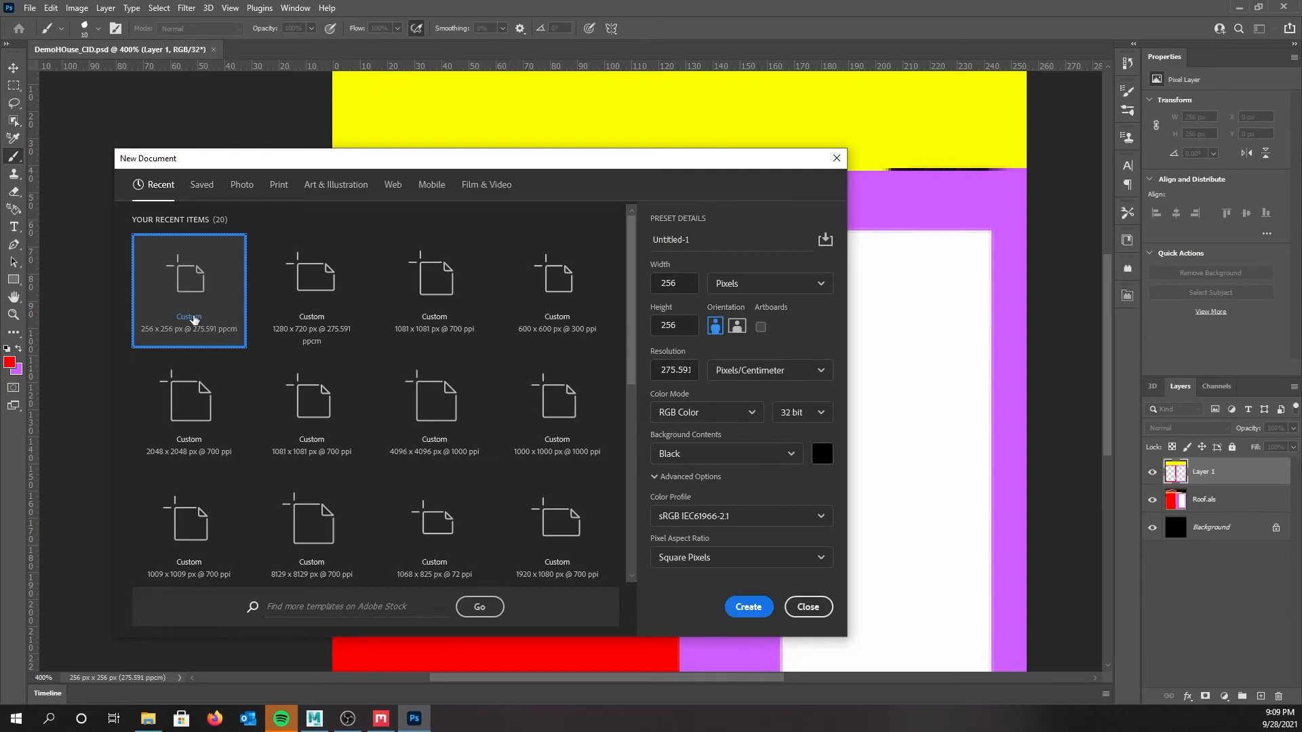
click(712, 245)
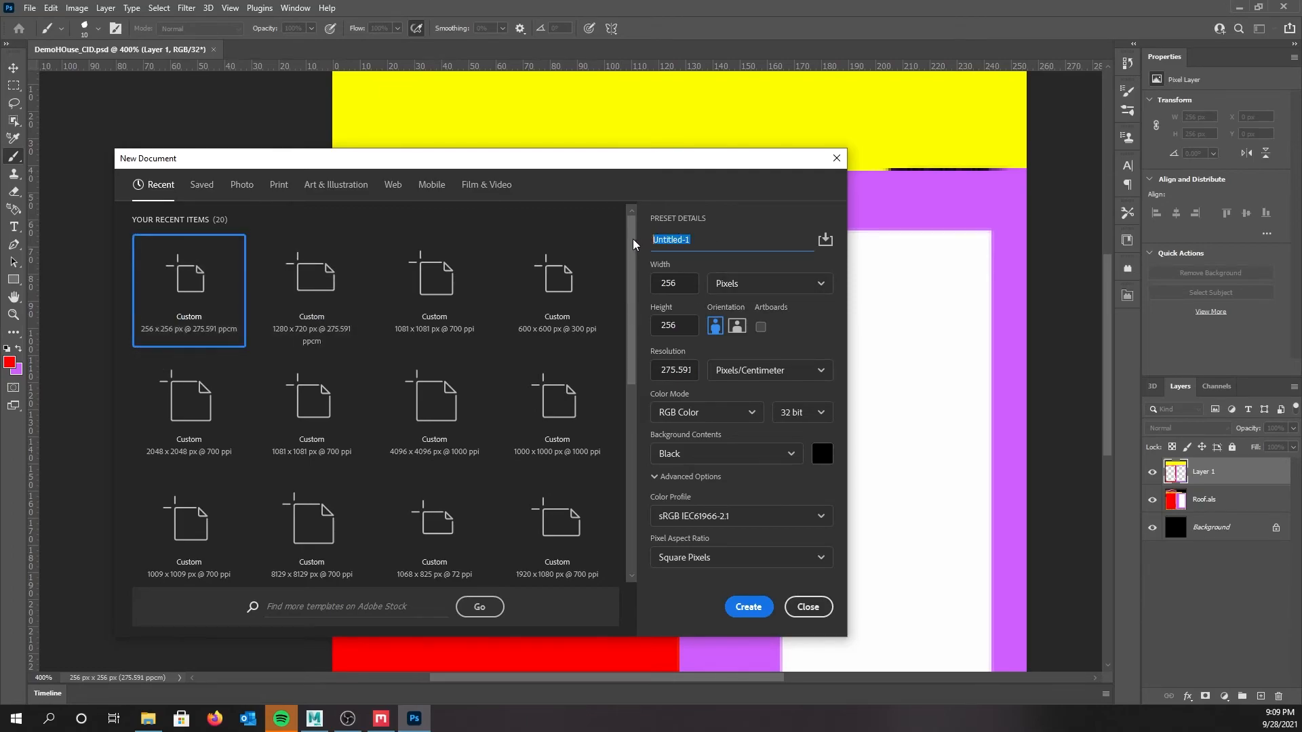
text(Walls_Updated)
click(750, 608)
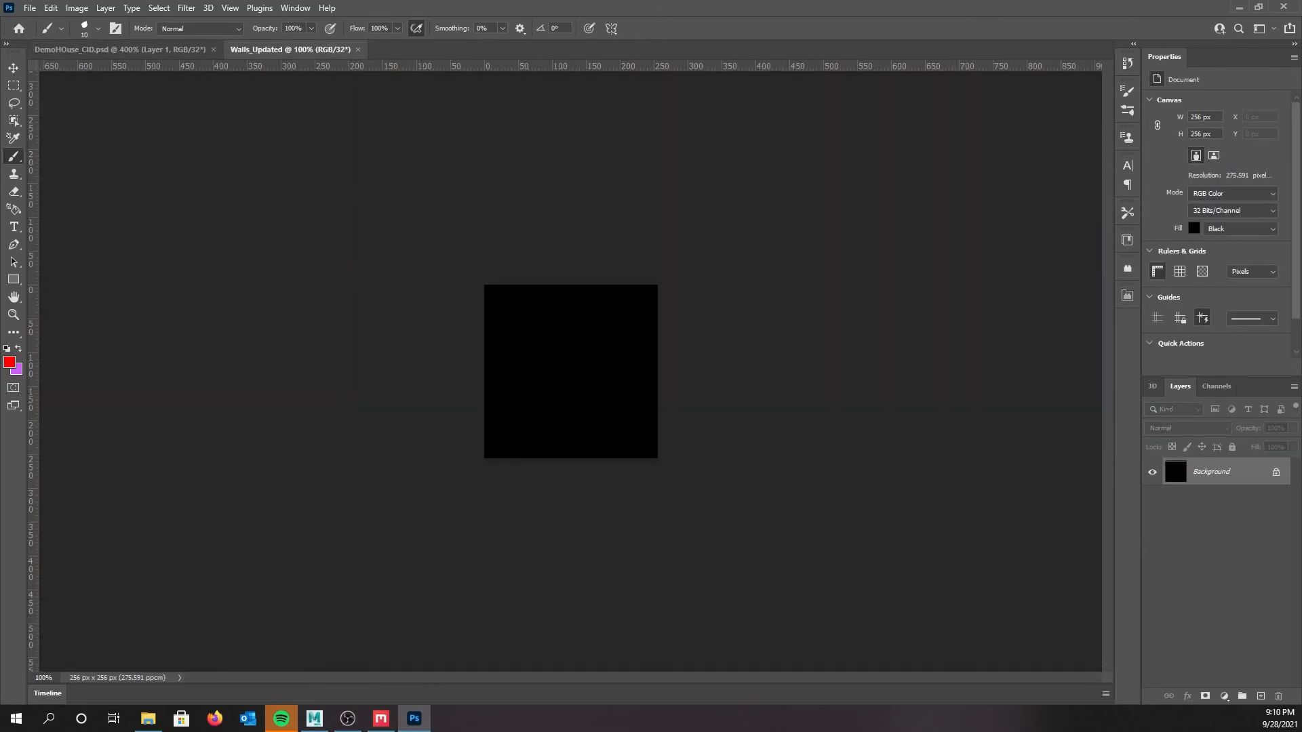
Place Walls_CID.als.png from its folder into the Walls_Updated document and rasterize the placed smart object for painting
drag(0, 214, 659, 120)
drag(278, 290, 573, 455)
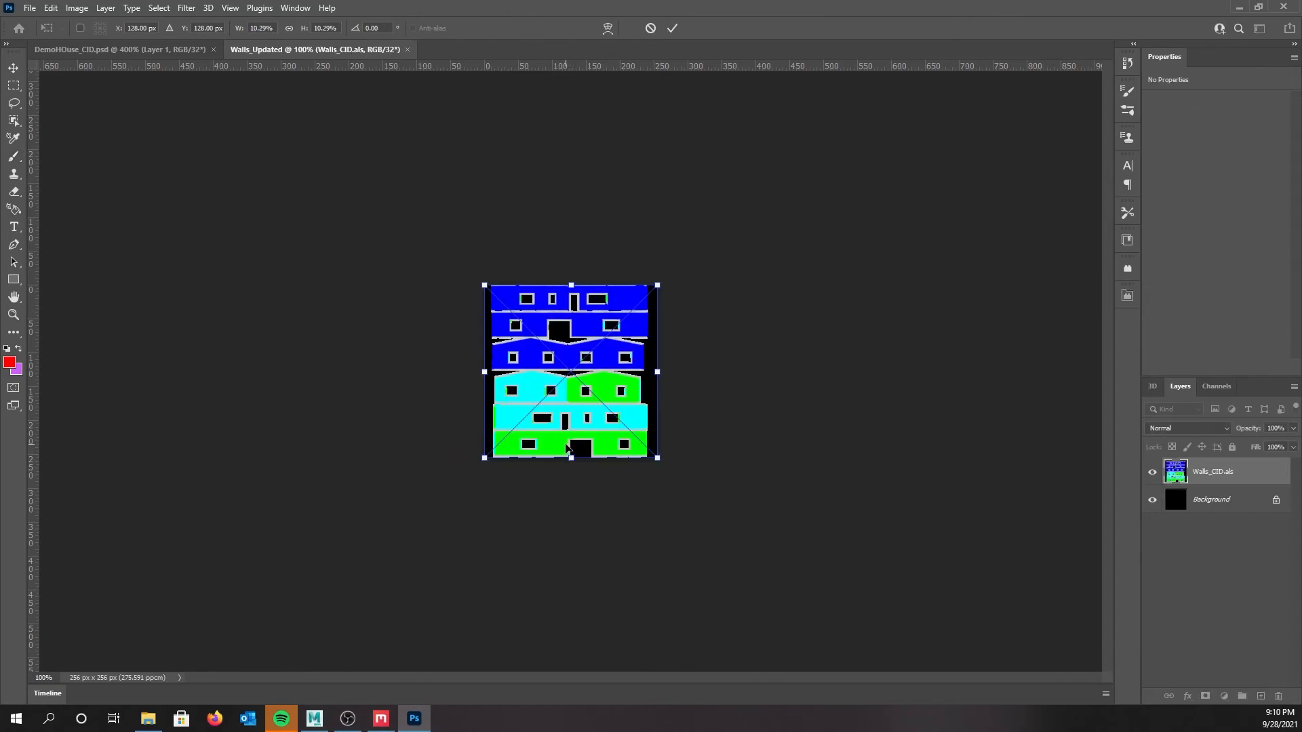
key(Return)
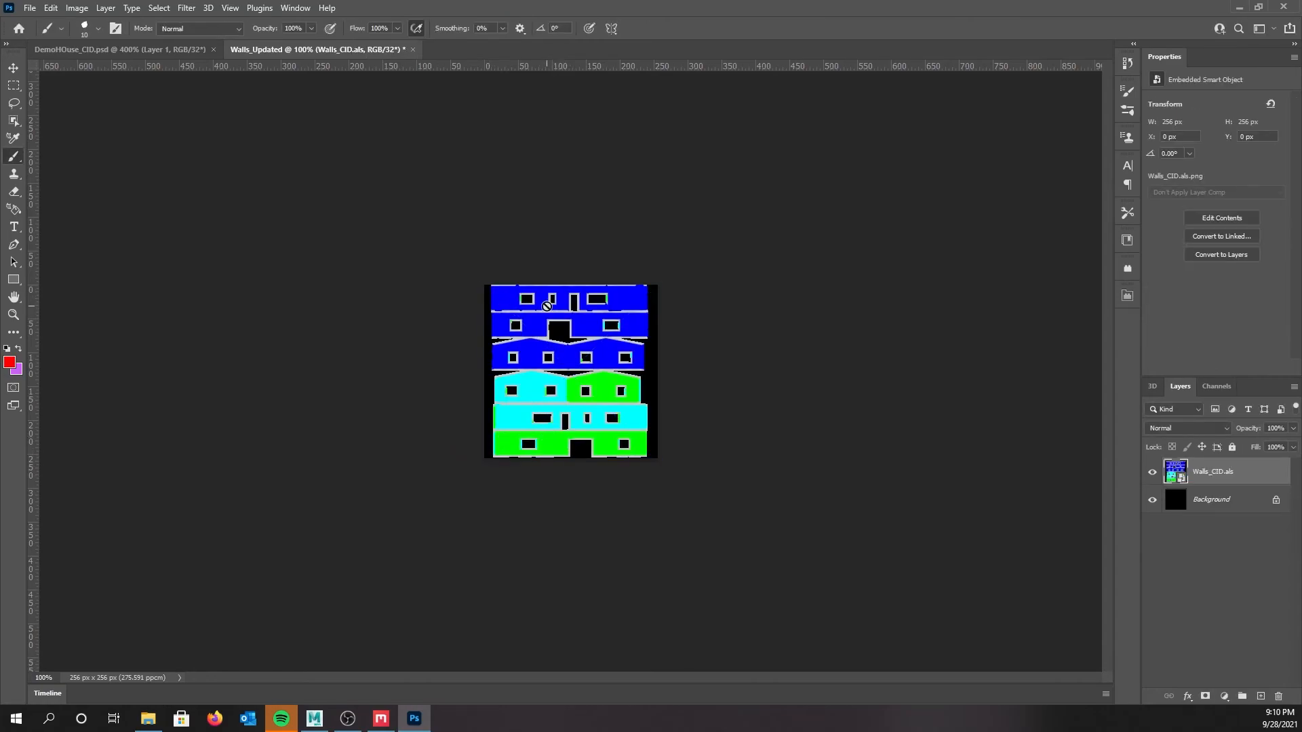
key(ctrl+plus)
key(ctrl+plus)
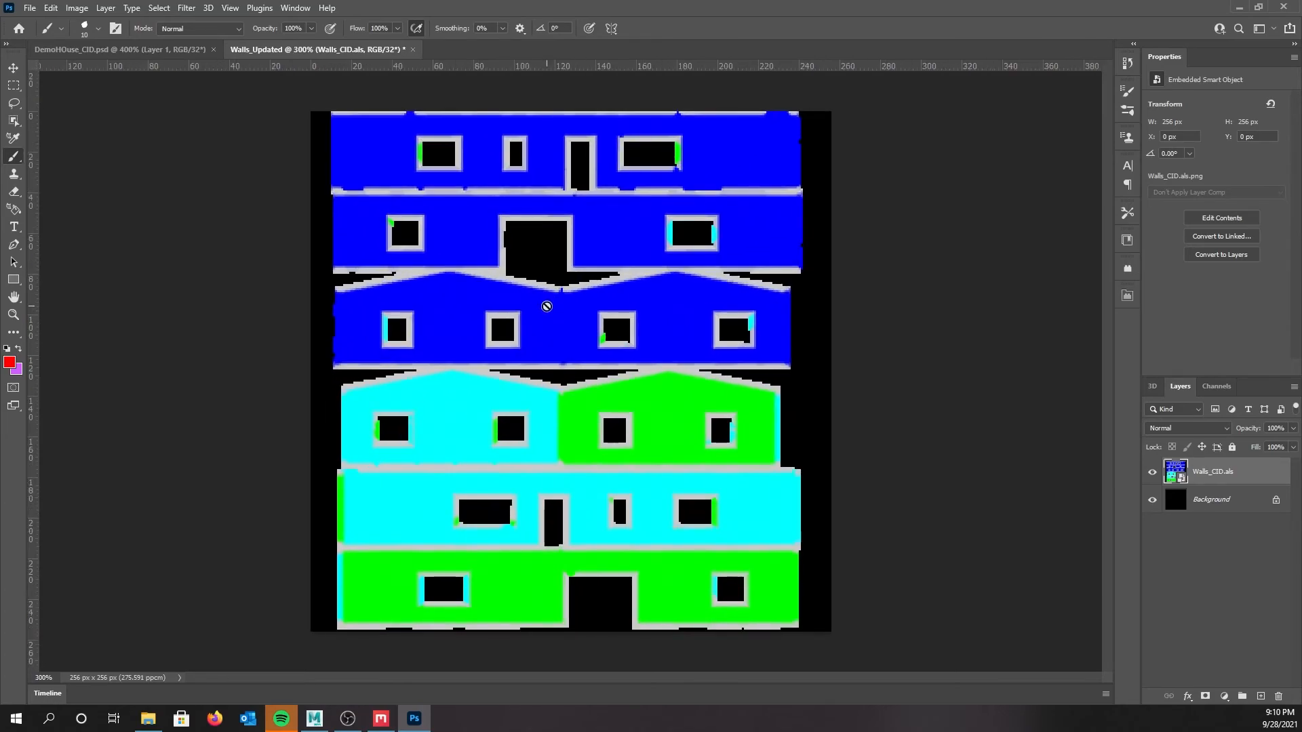
click(543, 255)
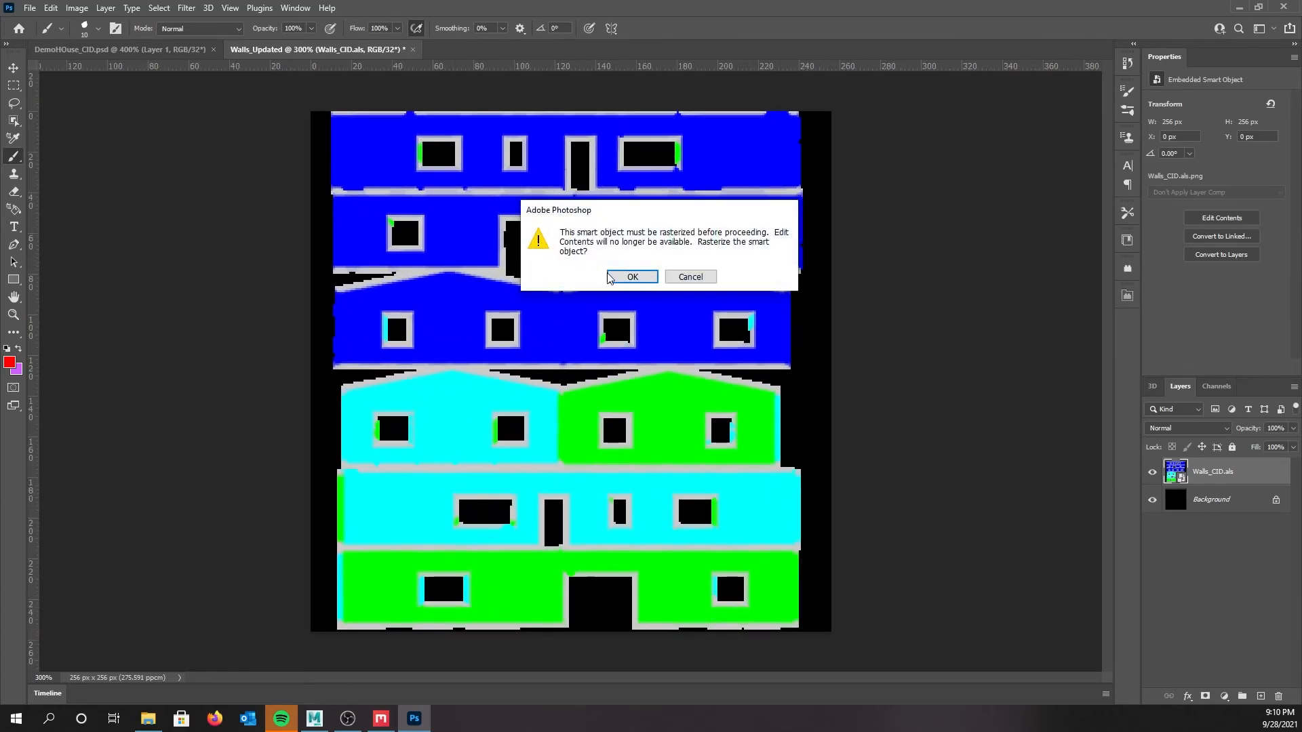
click(633, 280)
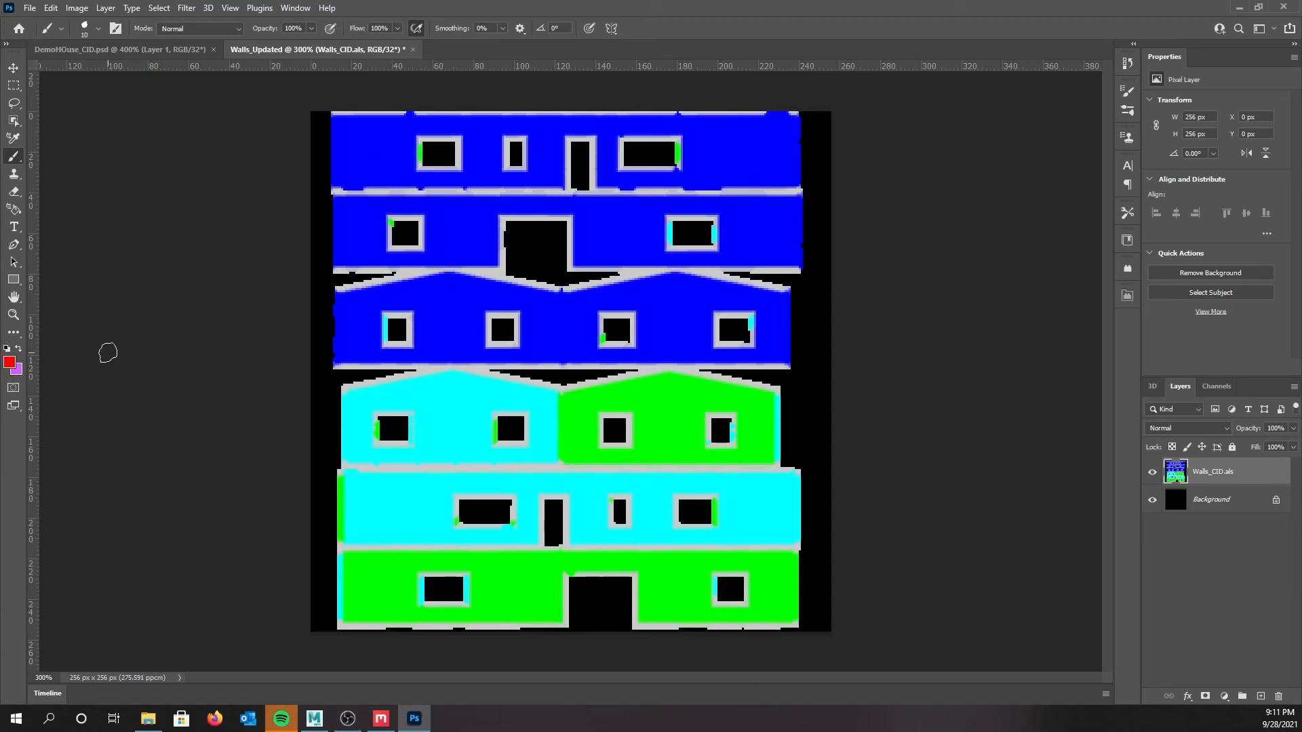
Set the foreground color to the blue sampled from the upper wall strips
click(9, 362)
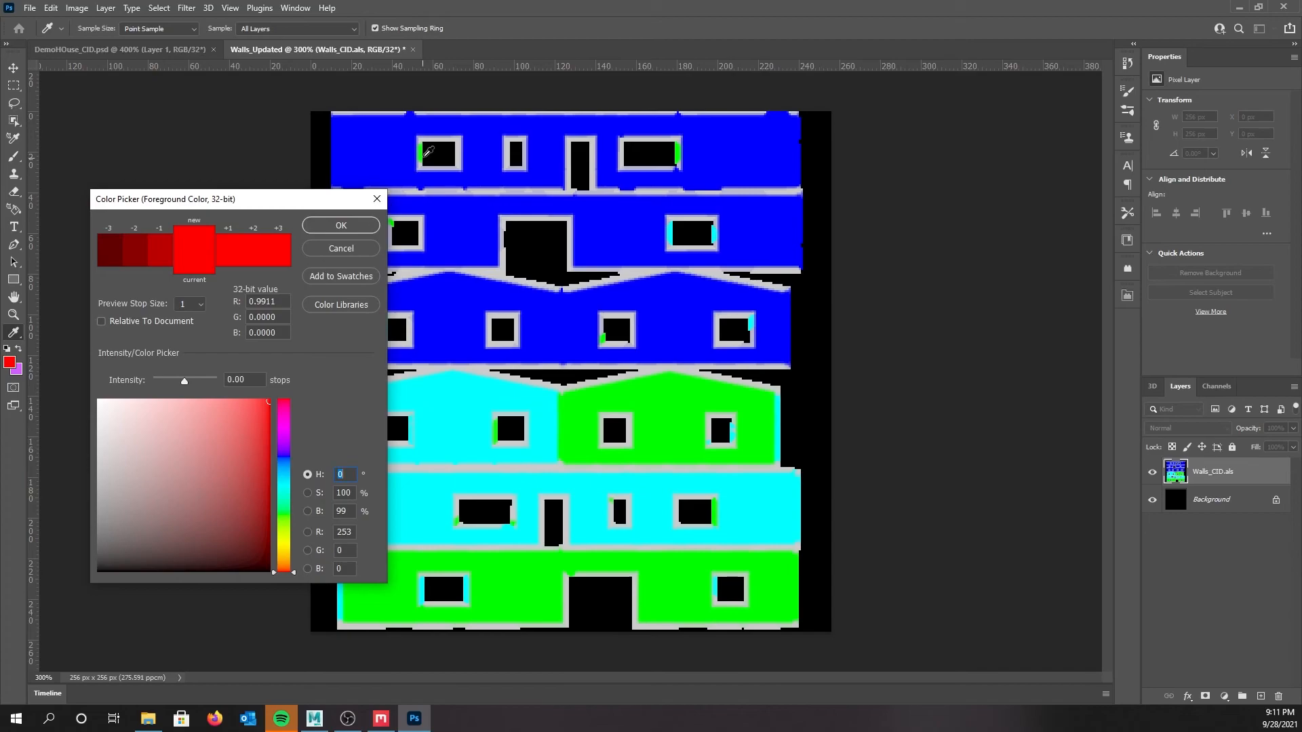
click(395, 134)
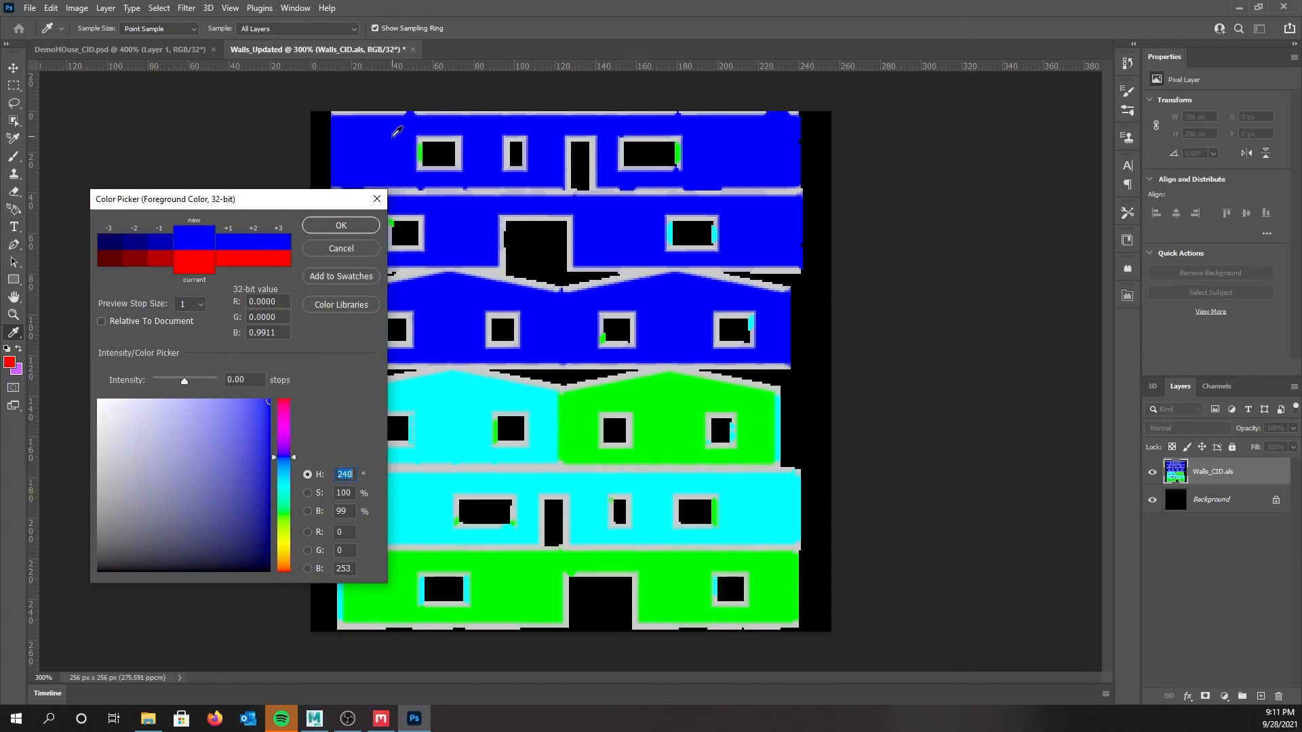
click(345, 227)
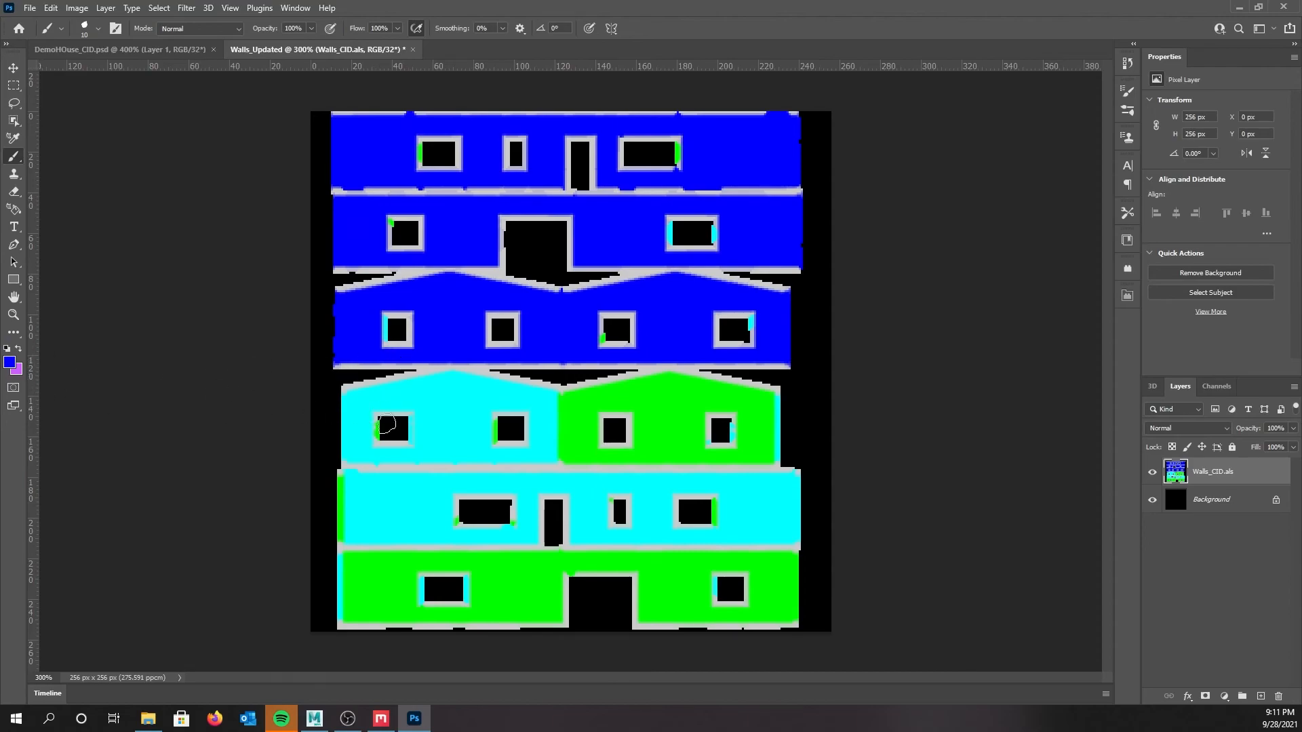
Swap blue into the background color and set the foreground to the cyan sampled from the middle walls
click(19, 351)
click(18, 349)
click(18, 349)
click(20, 350)
click(19, 350)
click(10, 363)
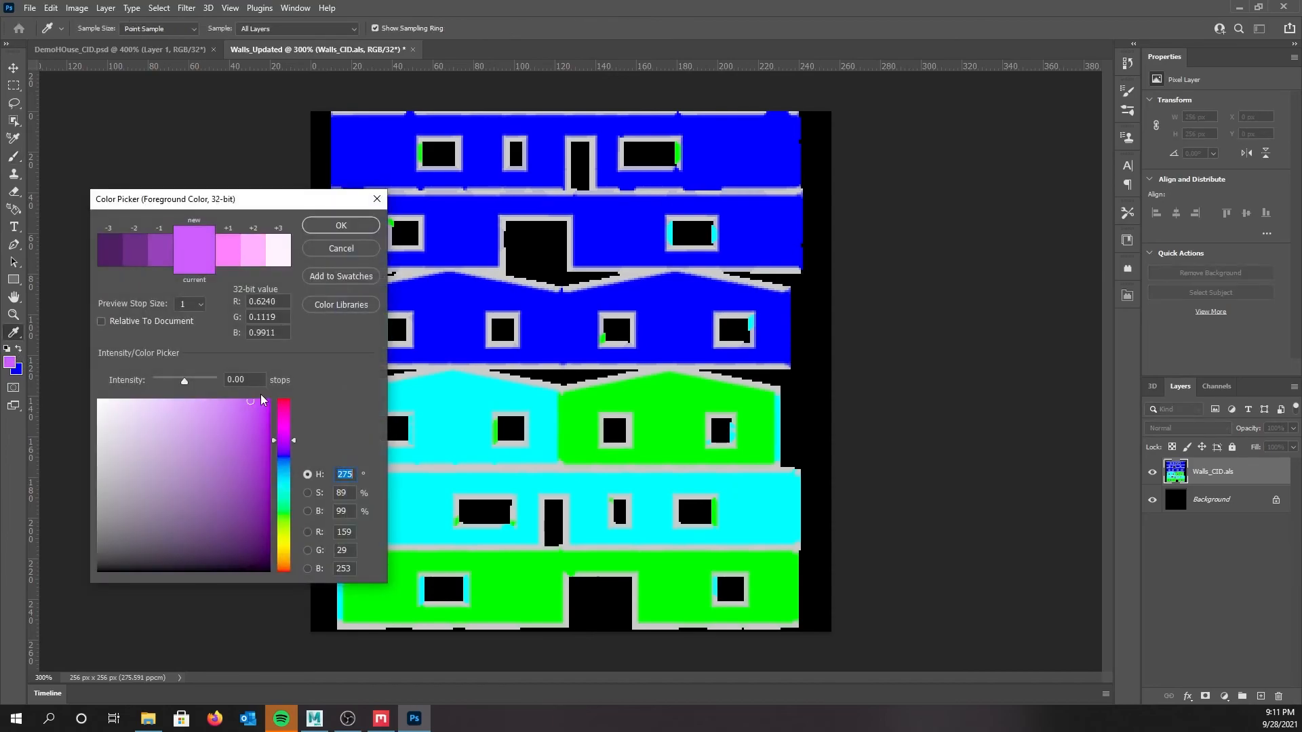
click(497, 390)
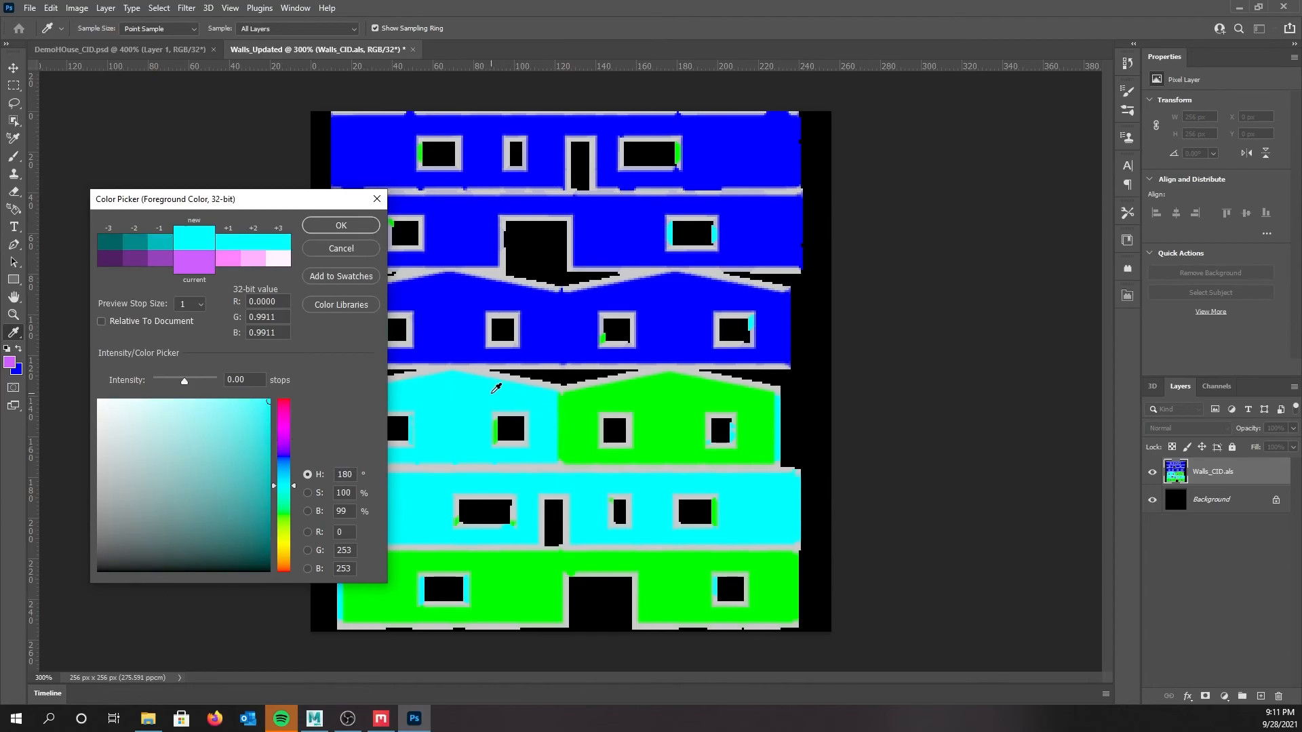
click(370, 227)
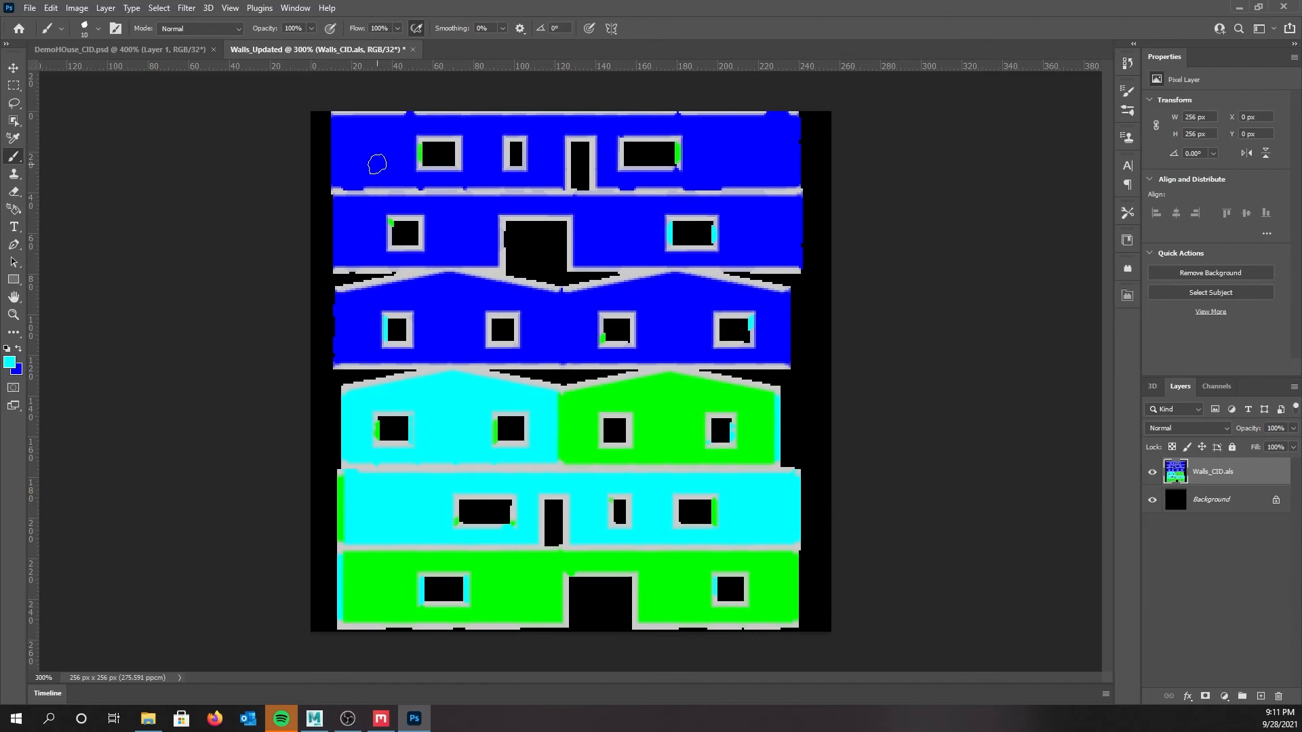
Swap back to blue and brush over the gray seam between the top two blue wall strips
click(19, 349)
drag(314, 186, 745, 192)
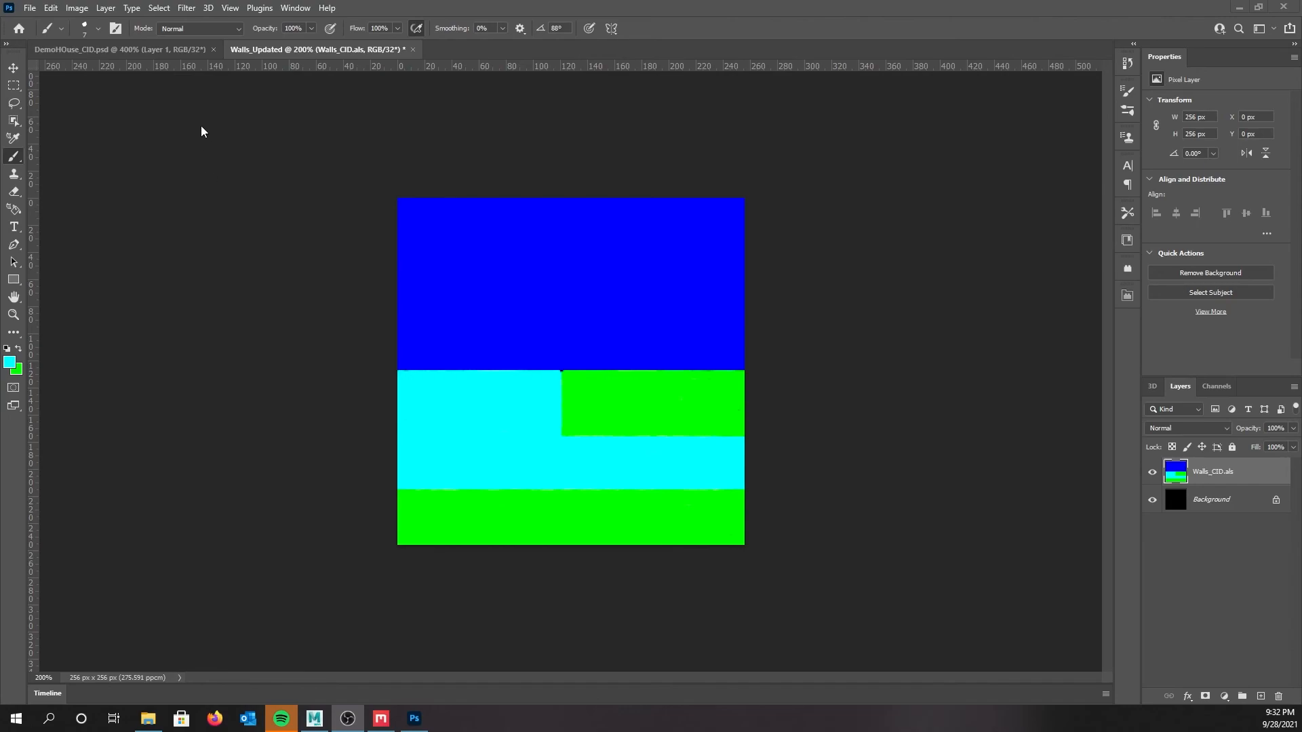
Save the walls document on the computer as Walls_Updated.psd in the UpdatedColorID folder with Maximize Compatibility on
click(27, 8)
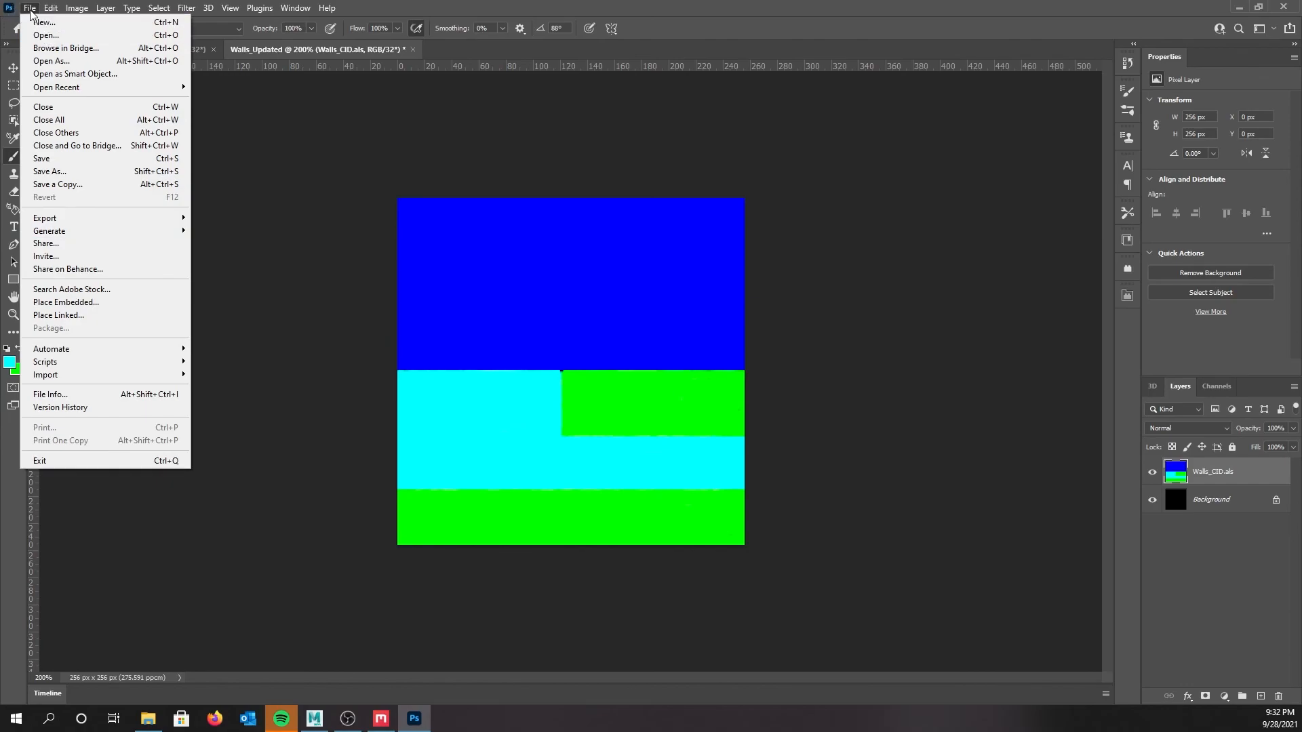
click(40, 158)
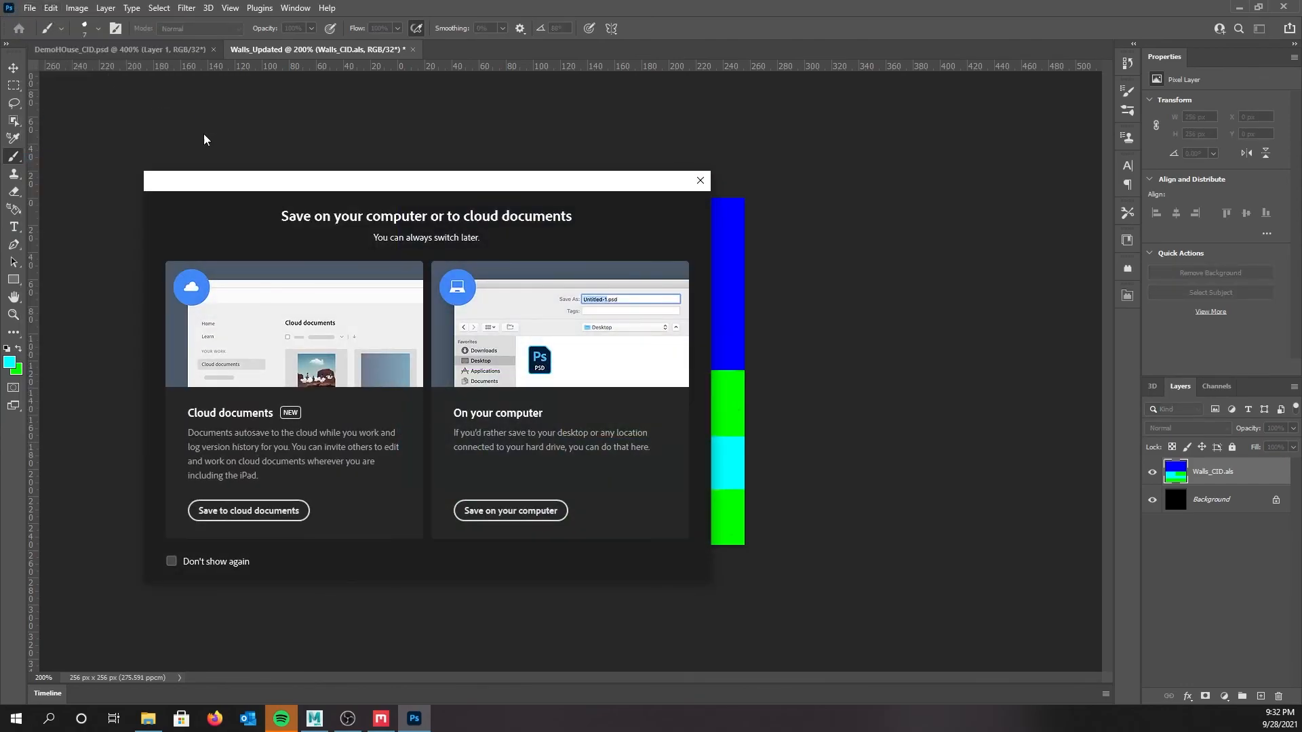
click(510, 510)
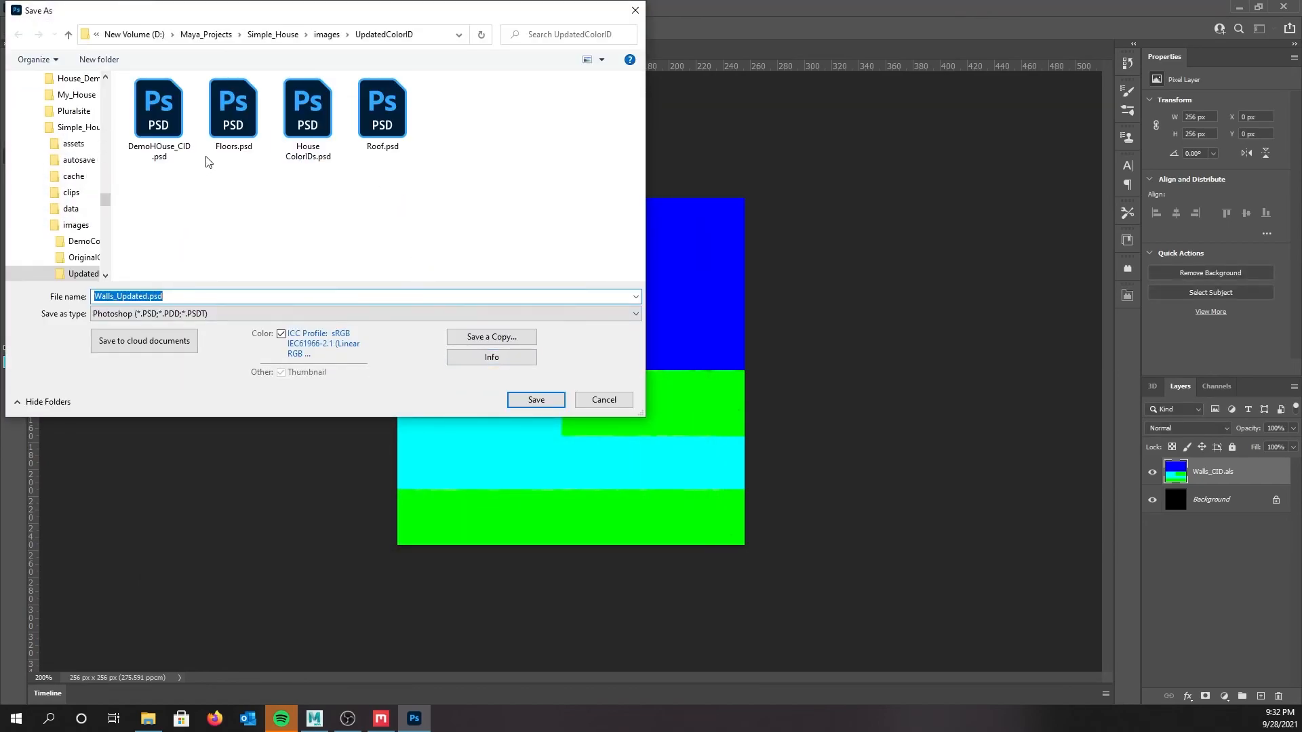
click(536, 400)
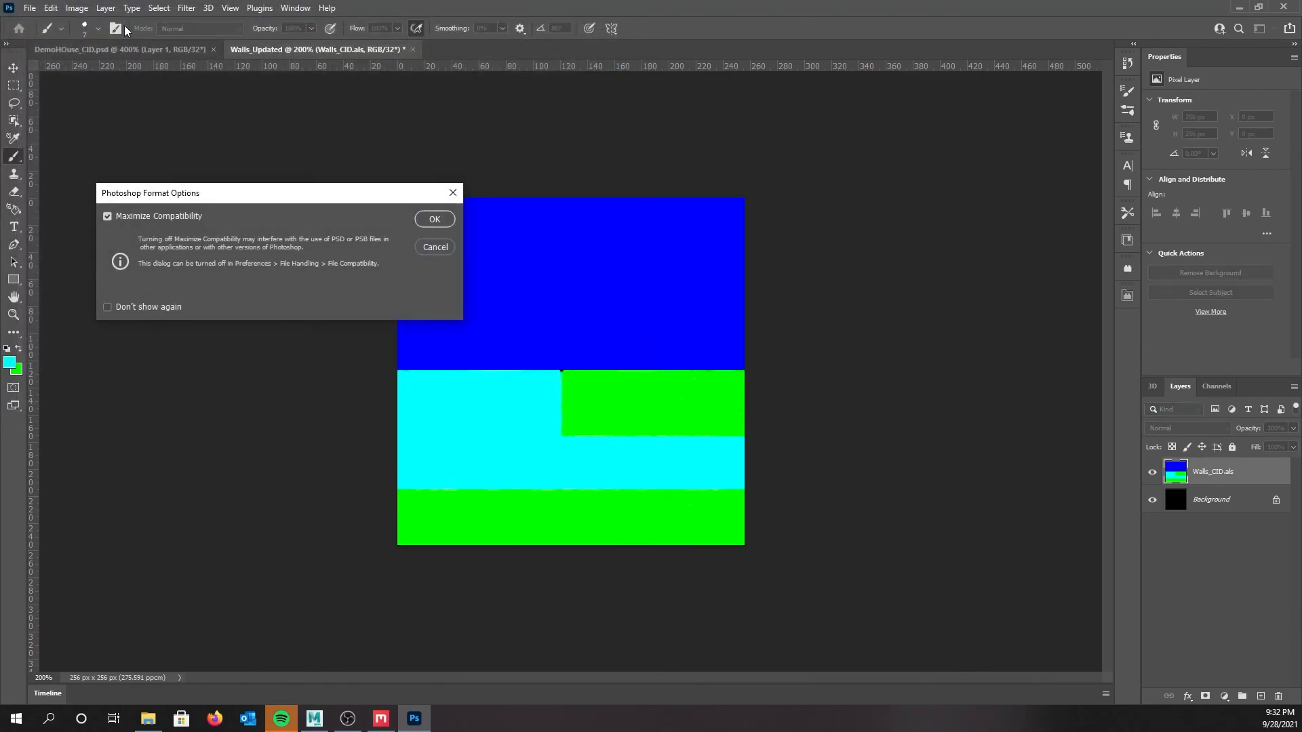
click(436, 219)
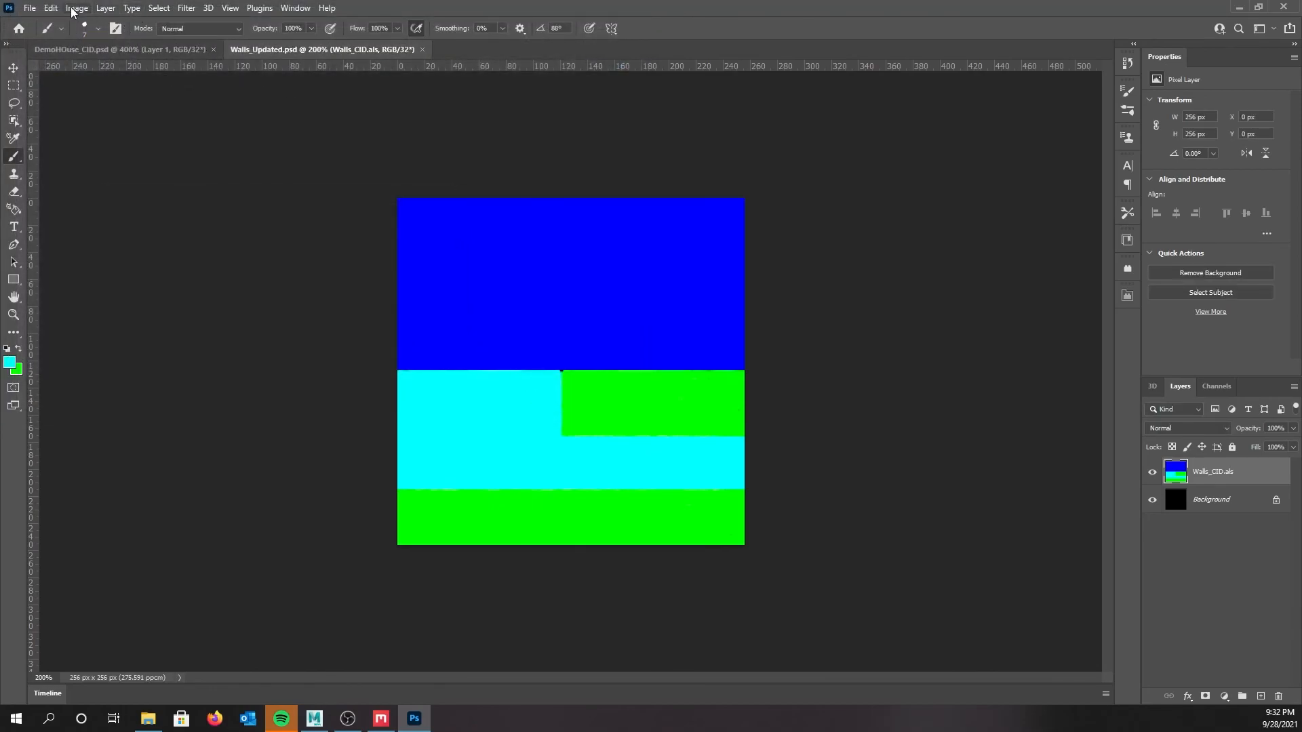
Quick-export the walls map as Walls_Updated.png into the DemoColorID folder and bring up that folder in File Explorer
click(30, 8)
mouse_move(101, 218)
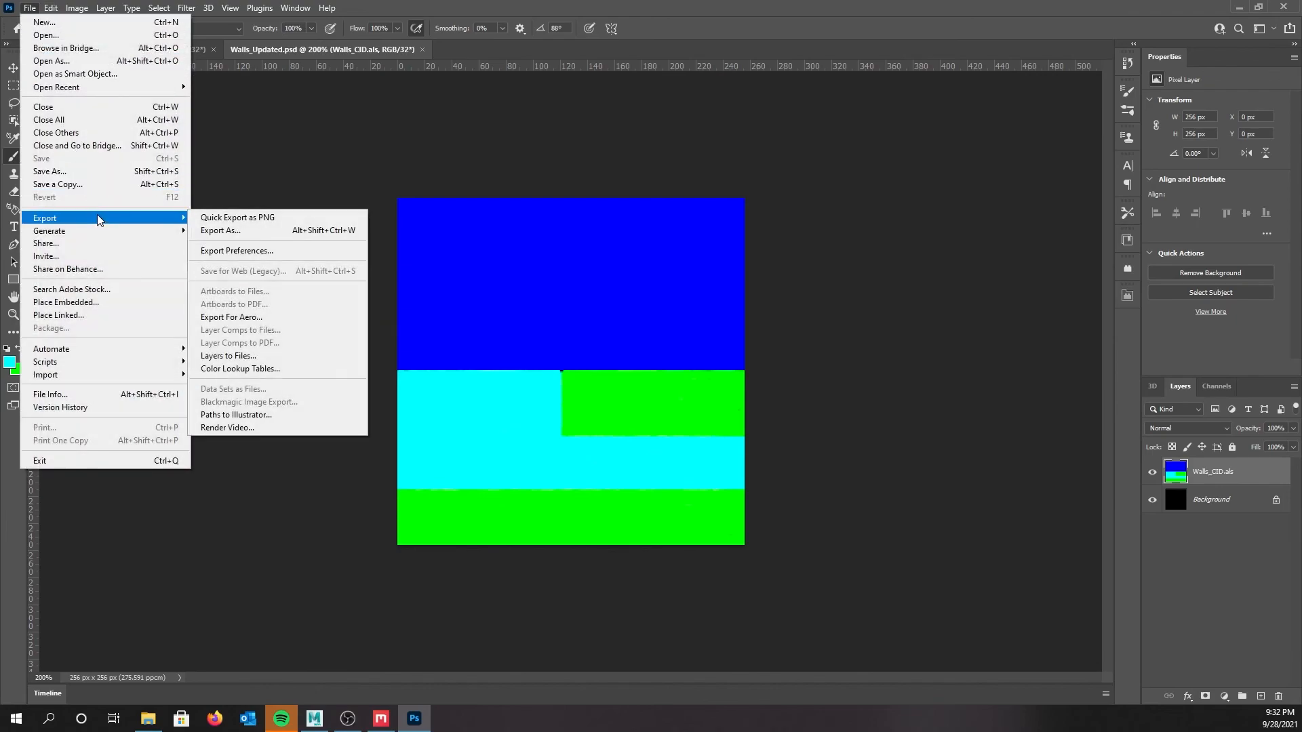
click(218, 218)
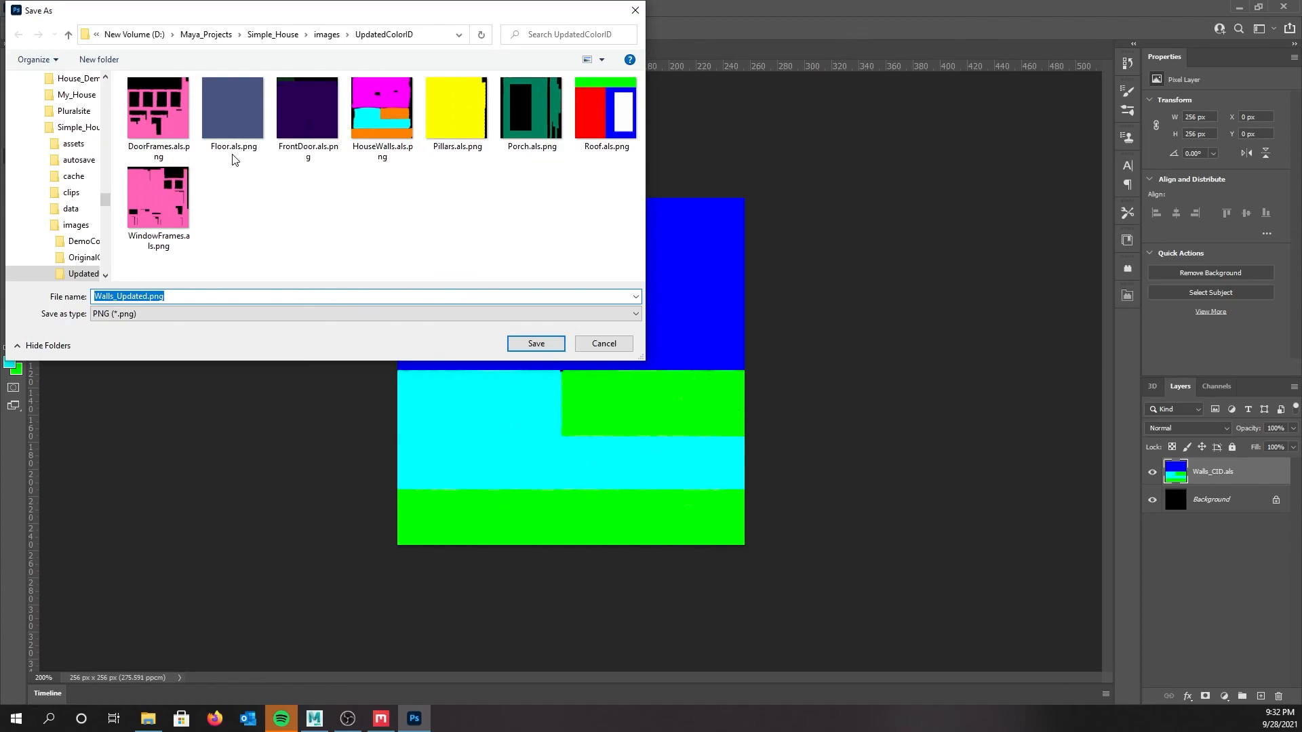
click(326, 35)
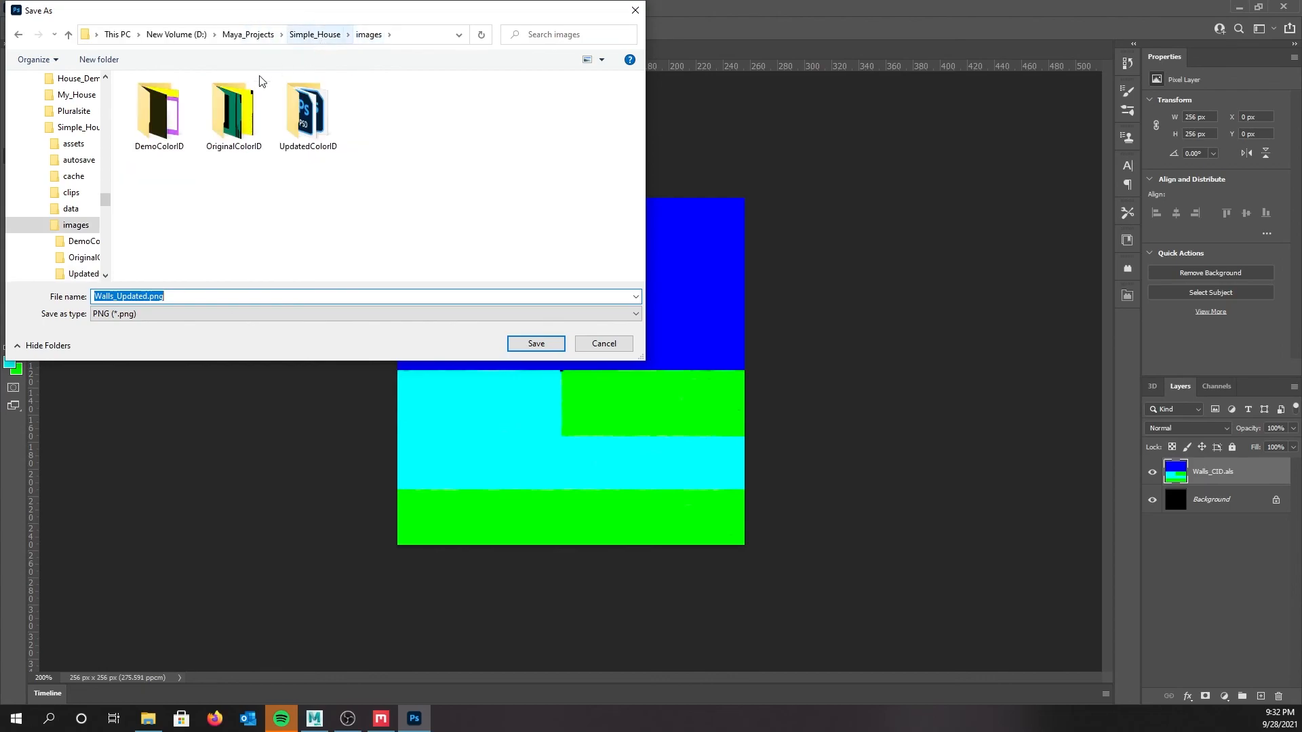
double_click(158, 112)
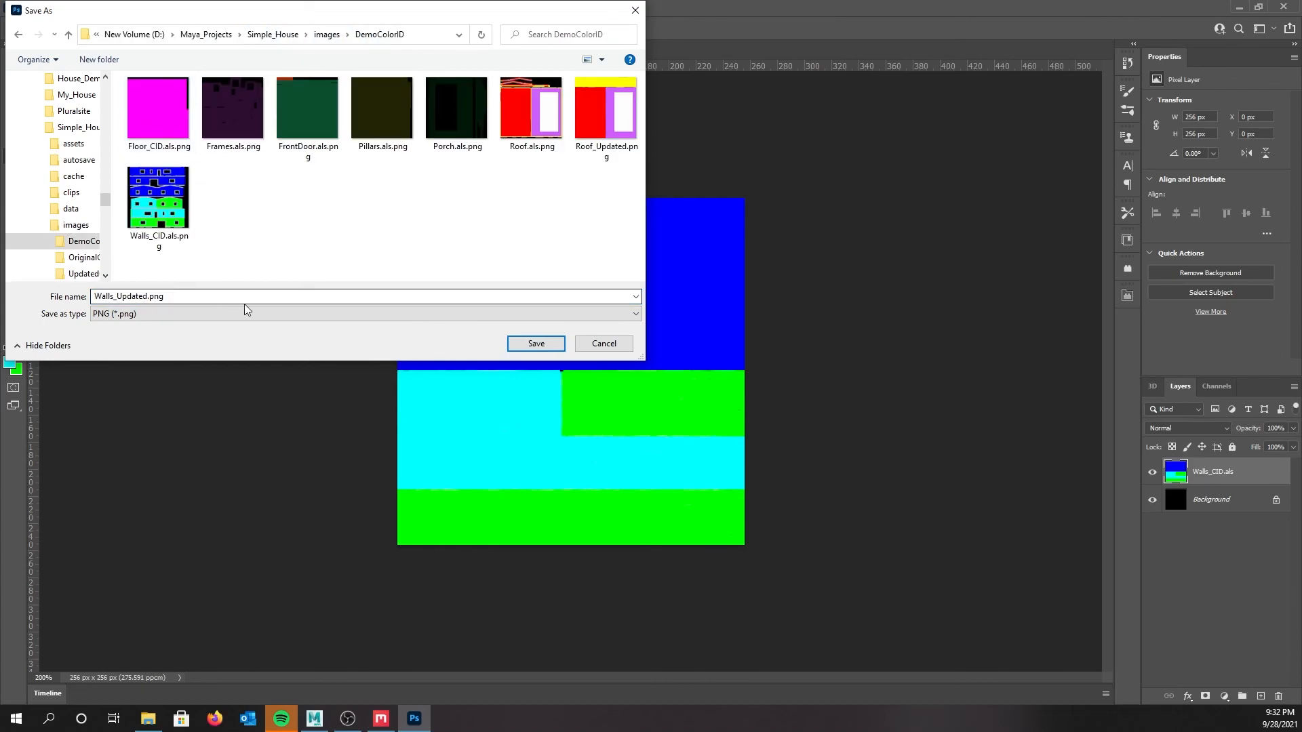
click(535, 345)
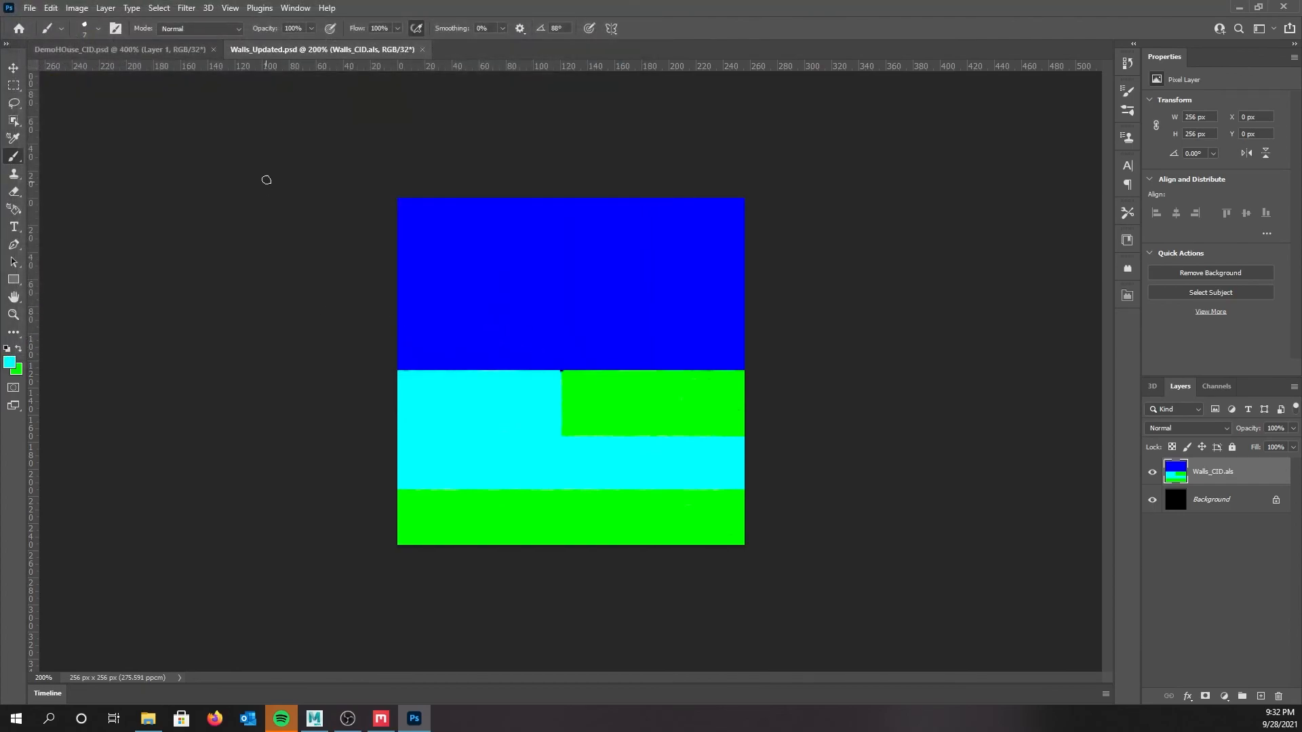
click(150, 720)
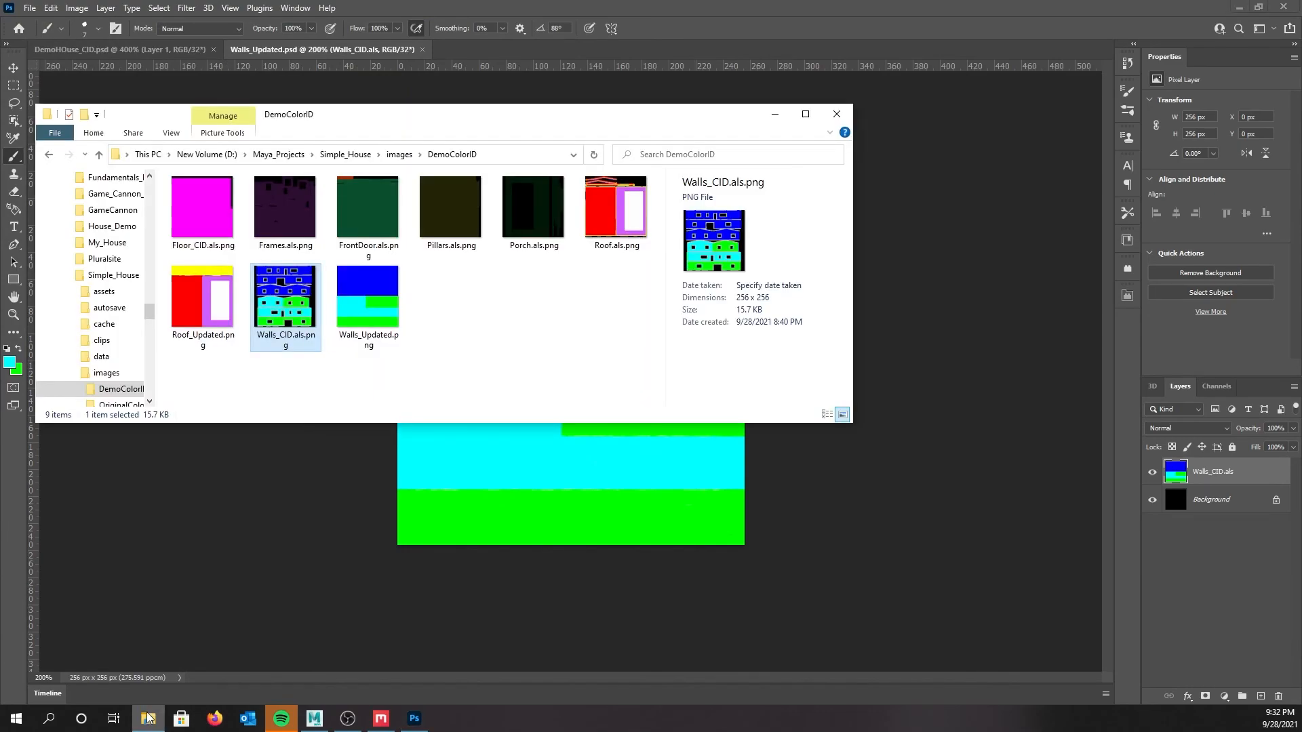